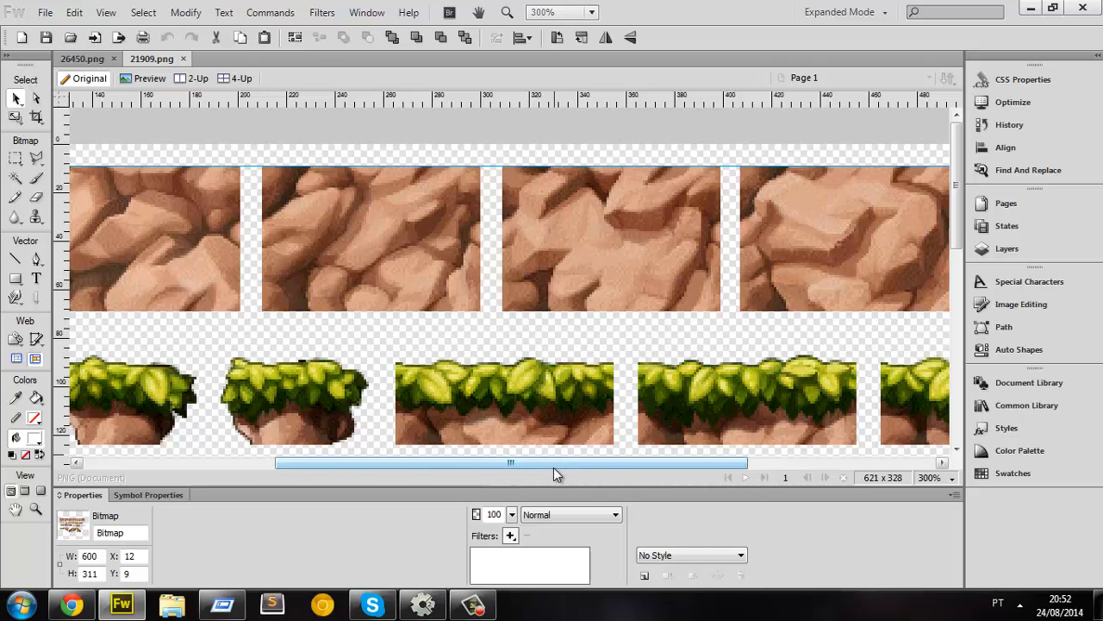
Step: Cut the first rock tile of the sprite sheet's top row with a marquee selection and paste it as a separate bitmap
left_click_drag(565, 464, 373, 464)
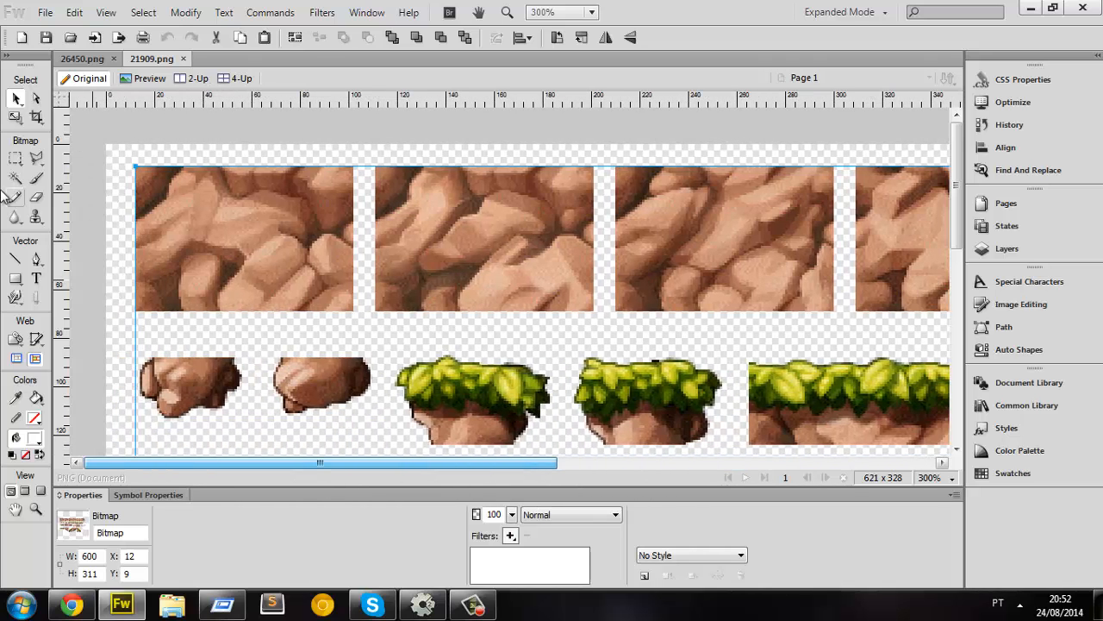
left_click(16, 157)
left_click_drag(268, 229, 348, 318)
key("Delete")
key("ctrl+z")
key("v")
left_click(395, 259)
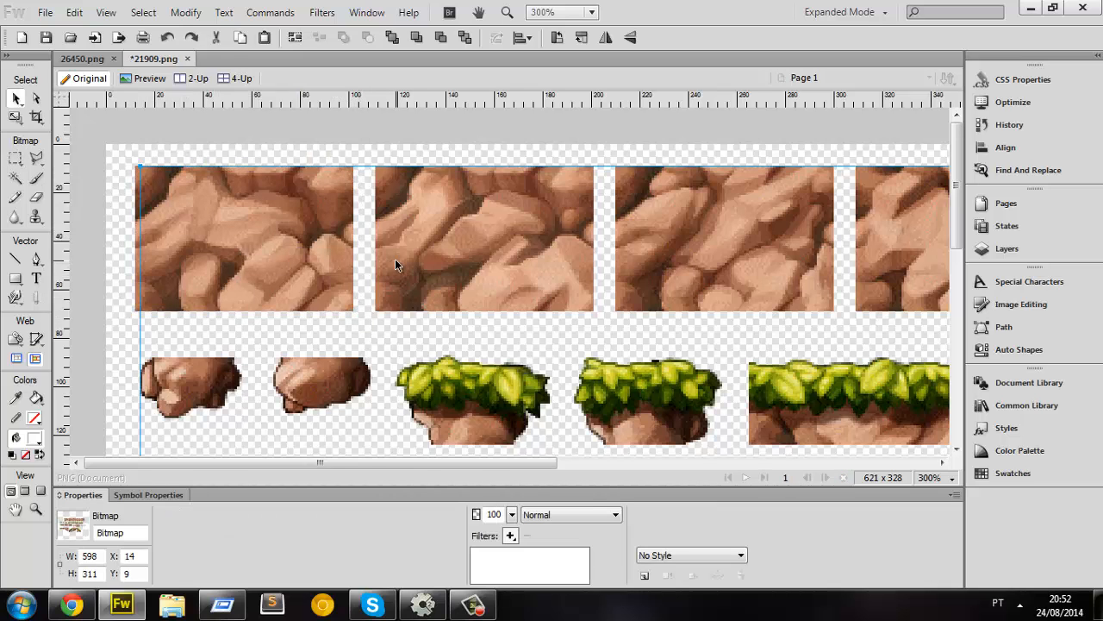
Step: Marquee-select the second rock tile in the top row, cut it and paste it in place as its own bitmap
key("m")
left_click_drag(369, 157, 601, 328)
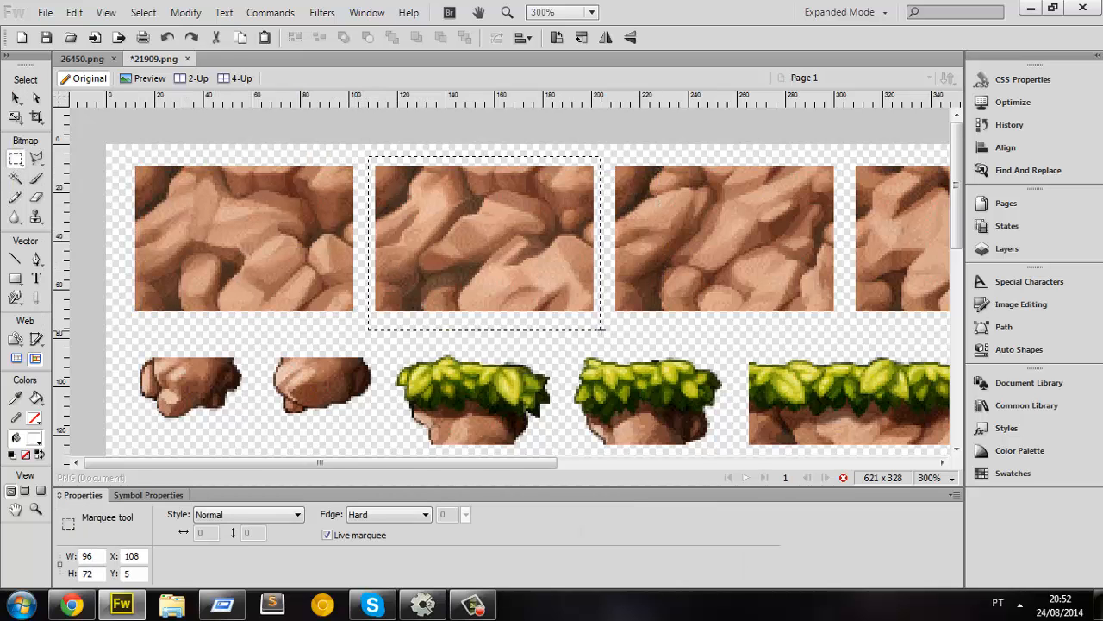
key("Delete")
key("ctrl+z")
key("v")
left_click(678, 245)
Step: Separate the third rock tile of the top row into its own bitmap with a marquee cut and paste
key("ctrl+1")
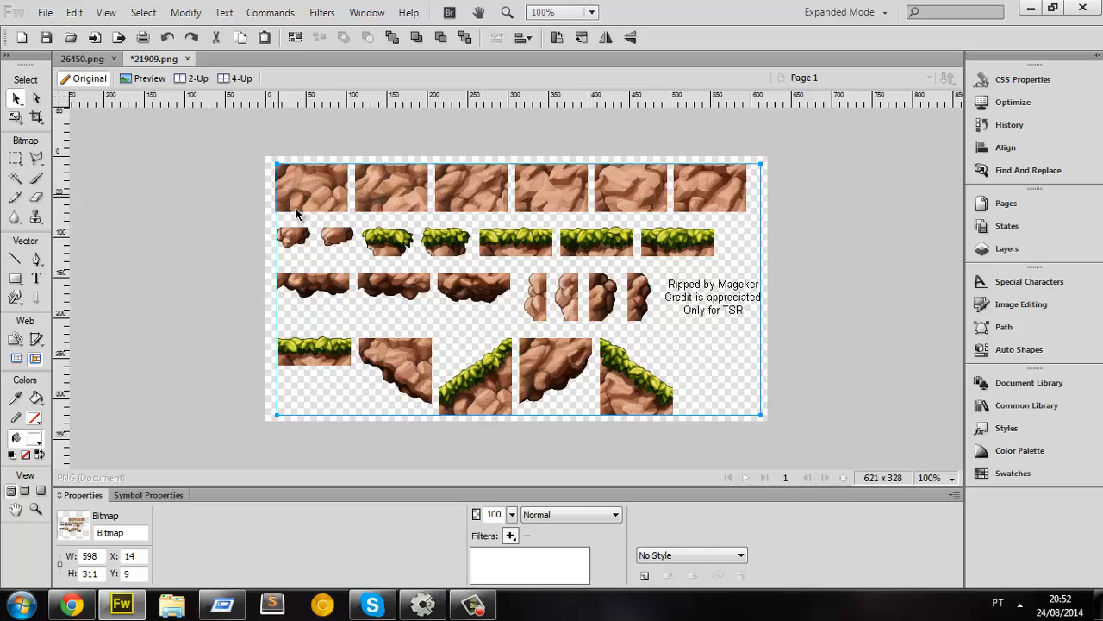
left_click(17, 159)
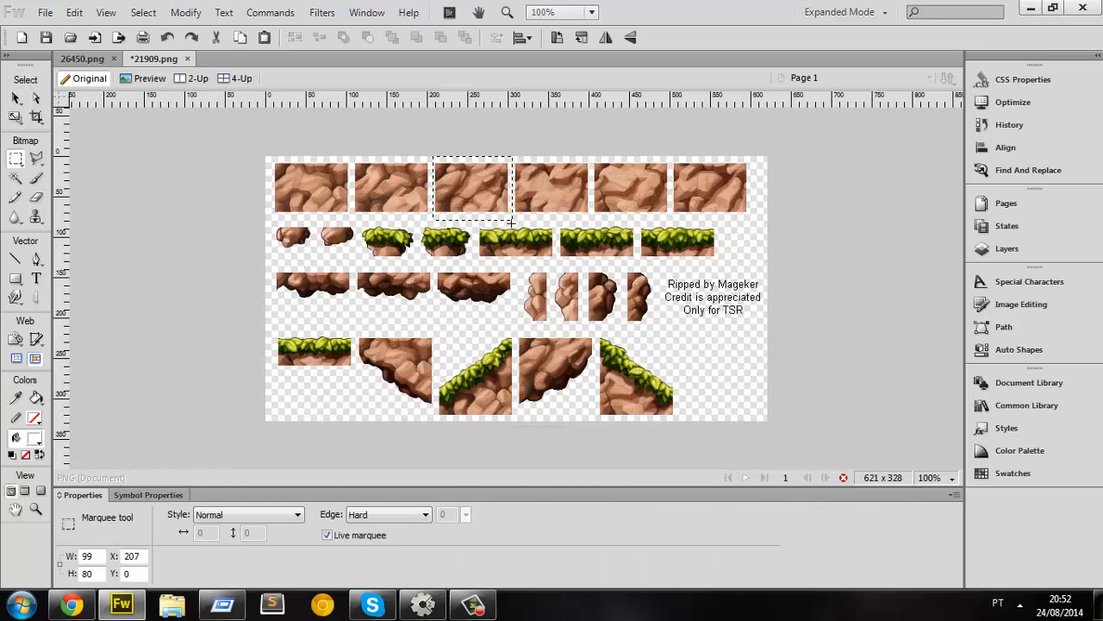
key("ctrl+2")
key("ctrl+x")
key("ctrl+v")
key("v")
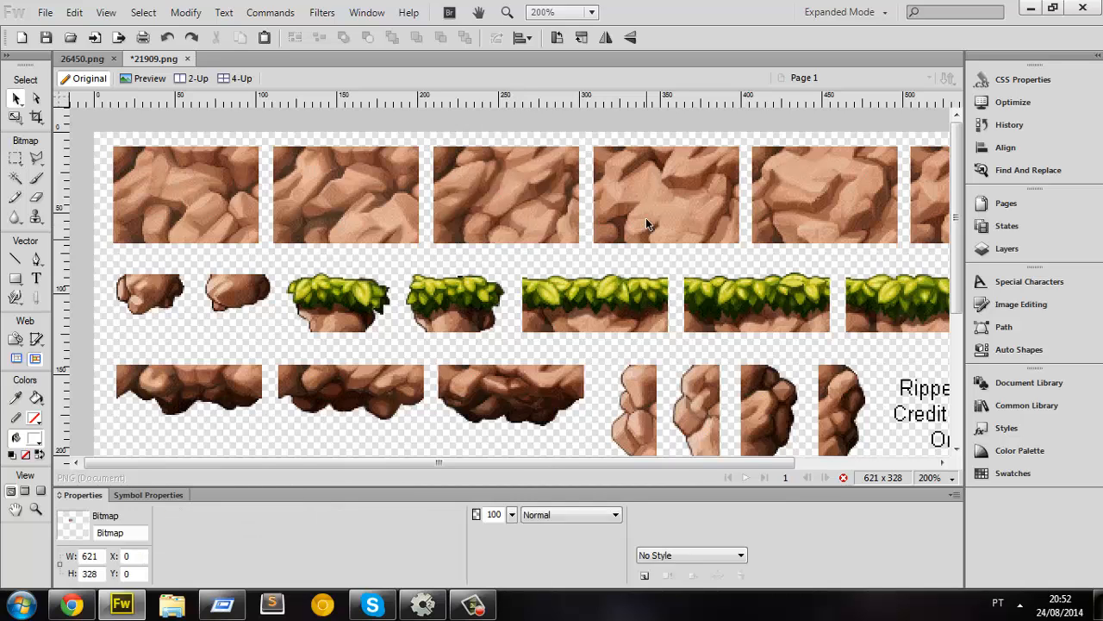
left_click(645, 217)
left_click(623, 177)
Step: Cut the fourth rock tile of the top row, 90 by 60 px, and paste it in place as a separate bitmap
left_click(15, 161)
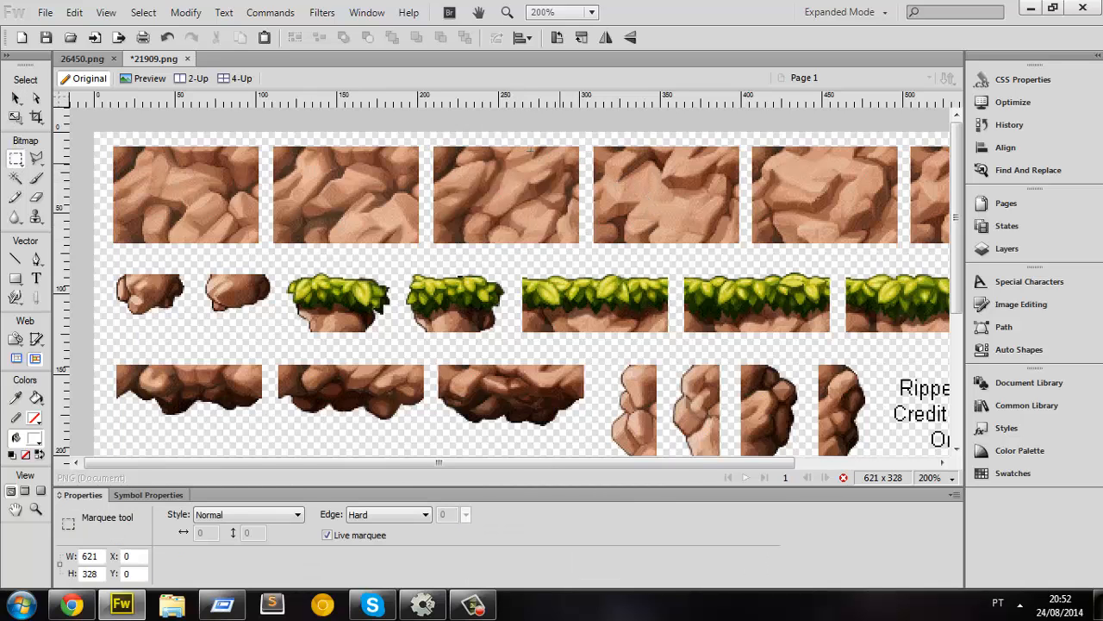
left_click_drag(592, 144, 743, 253)
key("ctrl+x")
key("ctrl+v")
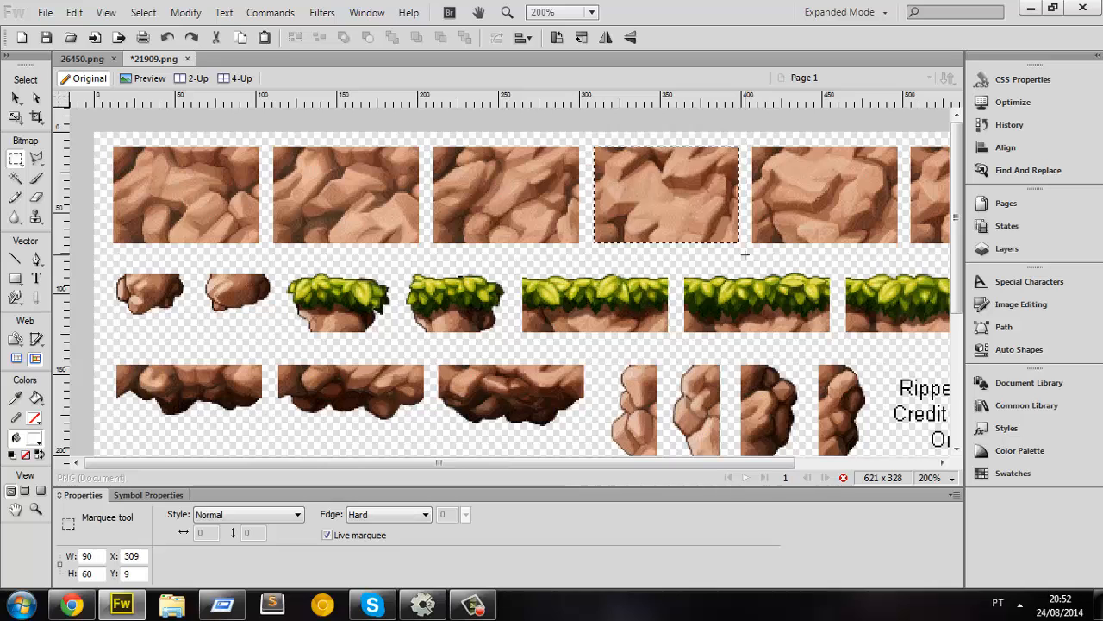
key("v")
Step: Move the second rock tile to X 102 so that it sits flush against the first tile
left_click(207, 209)
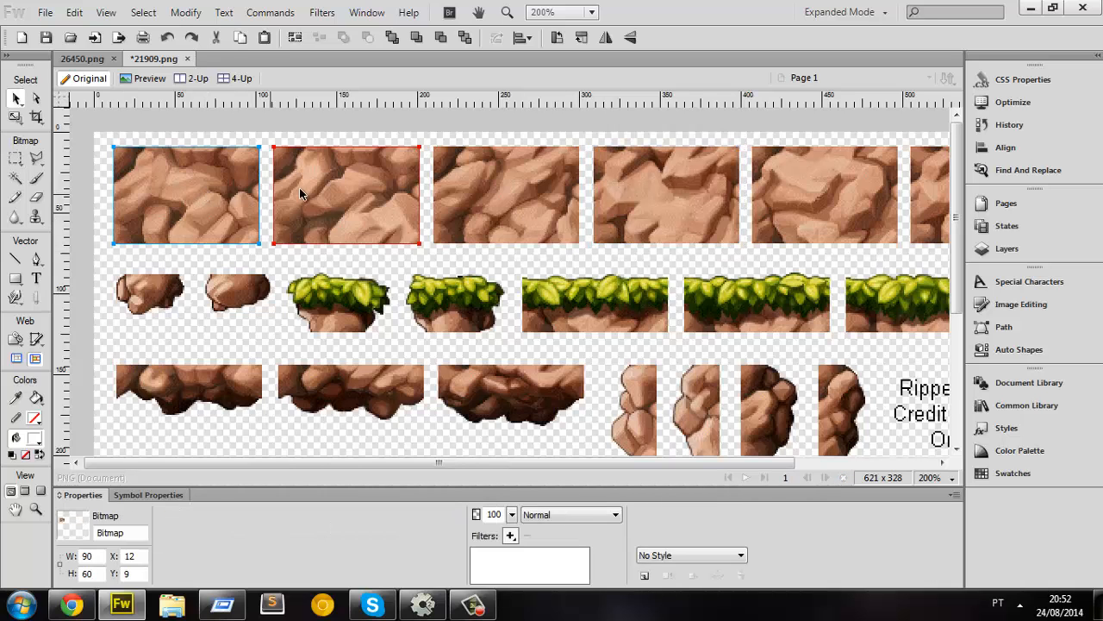
left_click(516, 190, "shift")
left_click(663, 194, "shift")
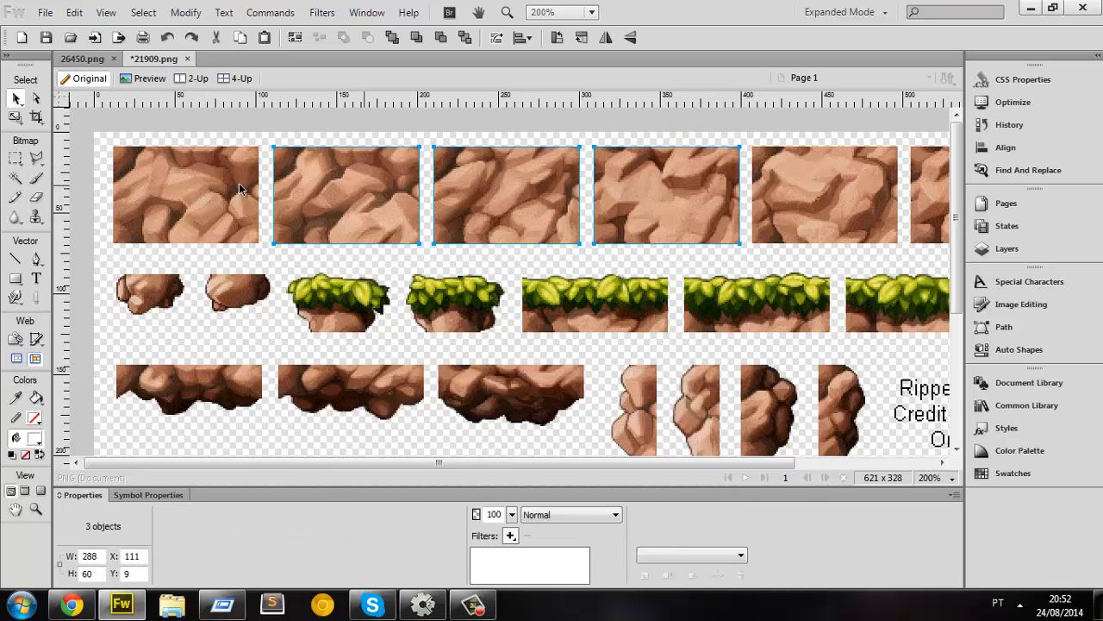
scroll(368, 342, "up", 3, "ctrl")
left_click_drag(424, 462, 284, 462)
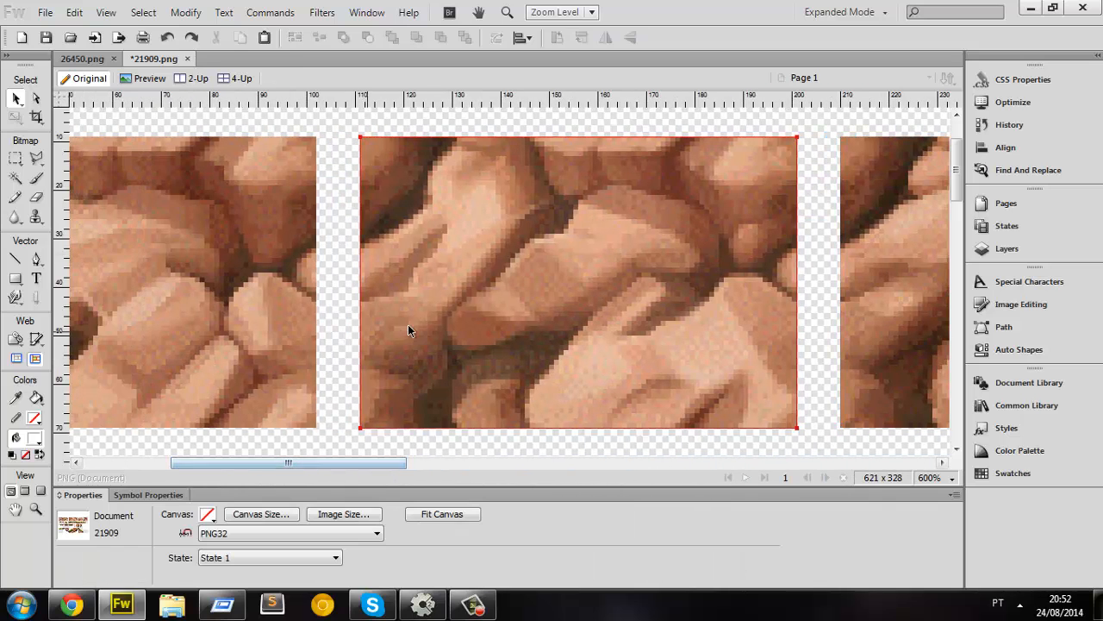
left_click_drag(408, 324, 366, 326)
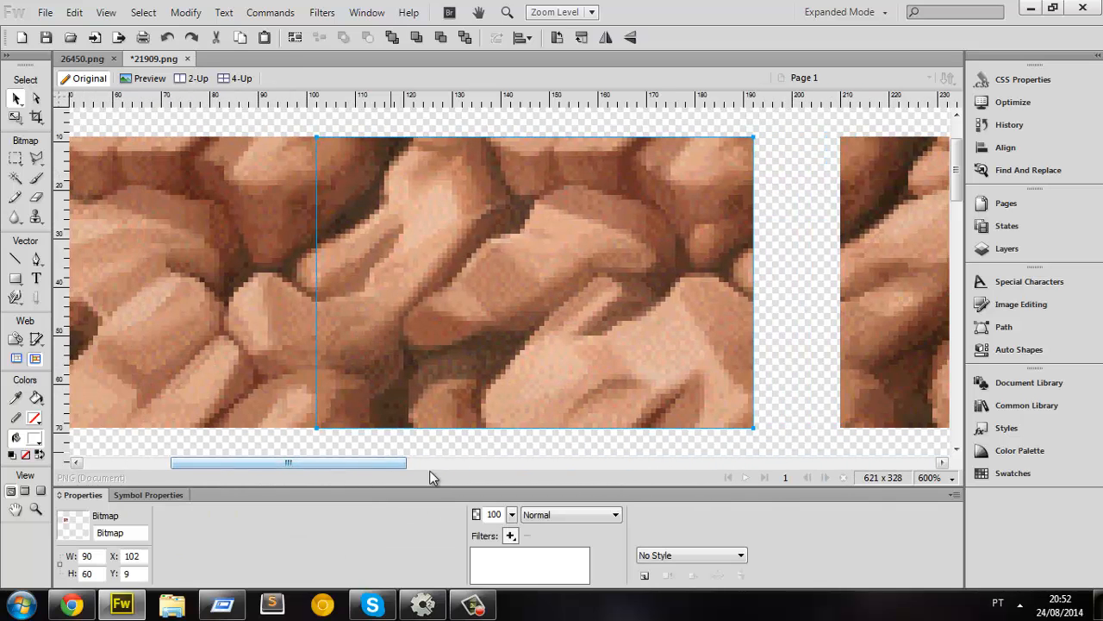
Step: Move the third rock tile to X 192, flush against the second tile
scroll(433, 467, "right", 2)
scroll(433, 466, "right", 5)
left_click_drag(680, 350, 636, 326)
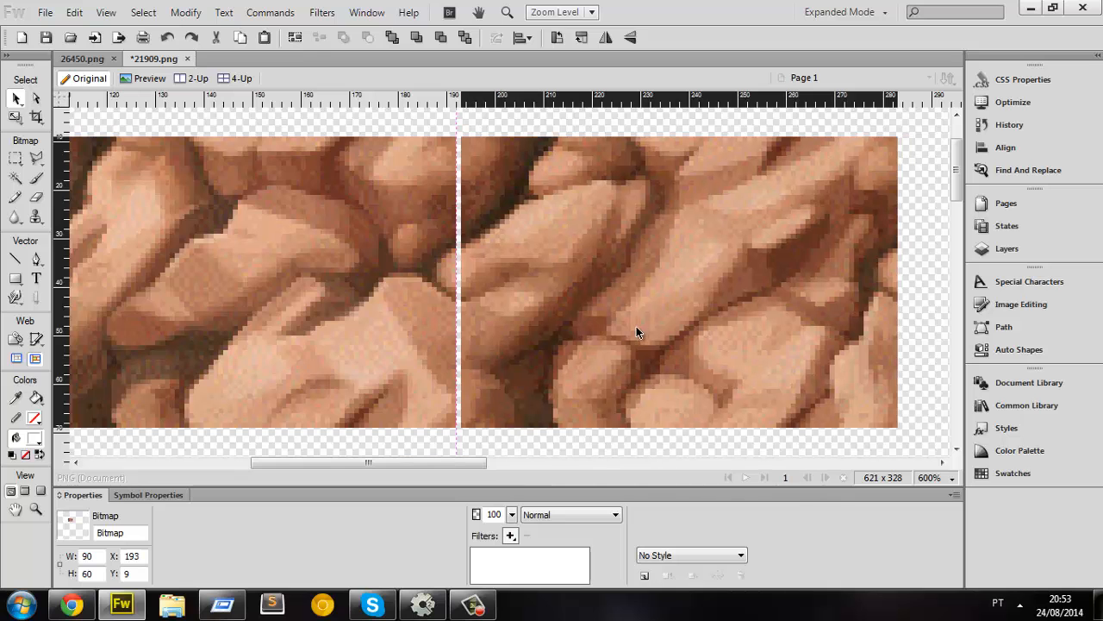
key("Left")
Step: Move the fourth rock tile to X 282, flush against the third tile
scroll(464, 470, "right", 7)
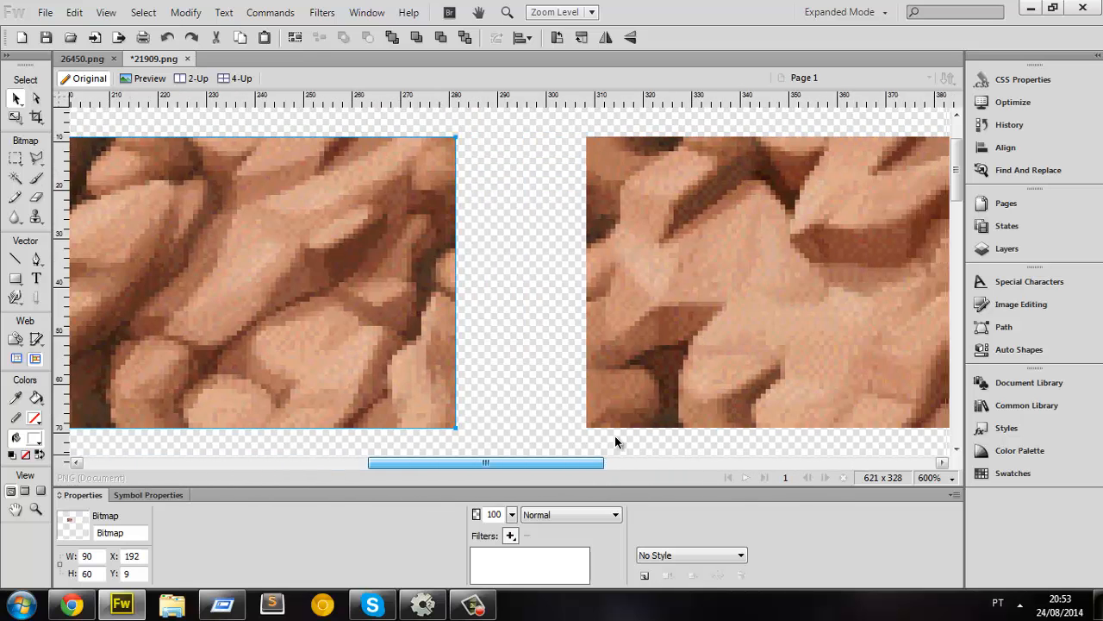
left_click(705, 293)
key("shift+Left")
key("shift+Left")
key("shift+Left")
key("Right")
key("Right")
key("Right")
key("Right")
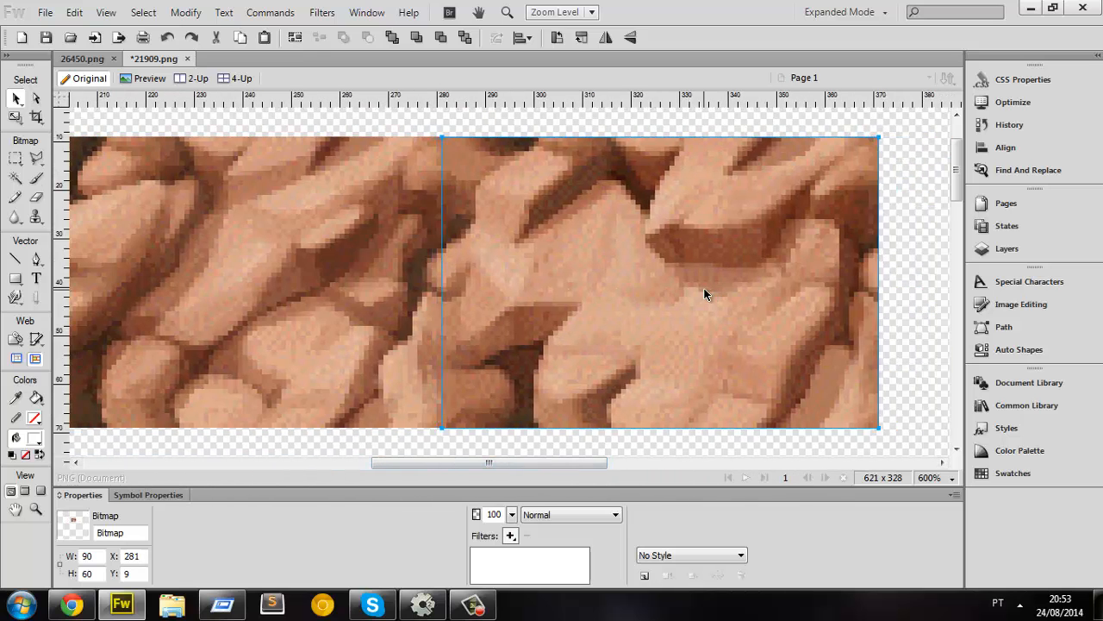
key("Left")
Step: Select the four joined rock tiles and group them
left_click(344, 293, "shift")
key("ctrl+1")
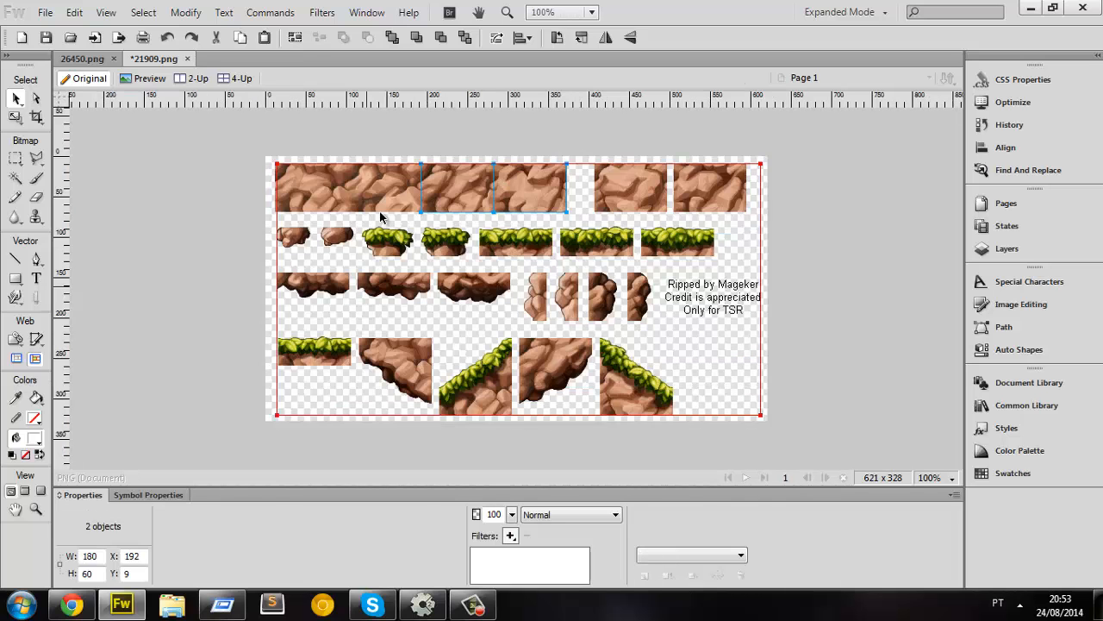
key("ctrl+g")
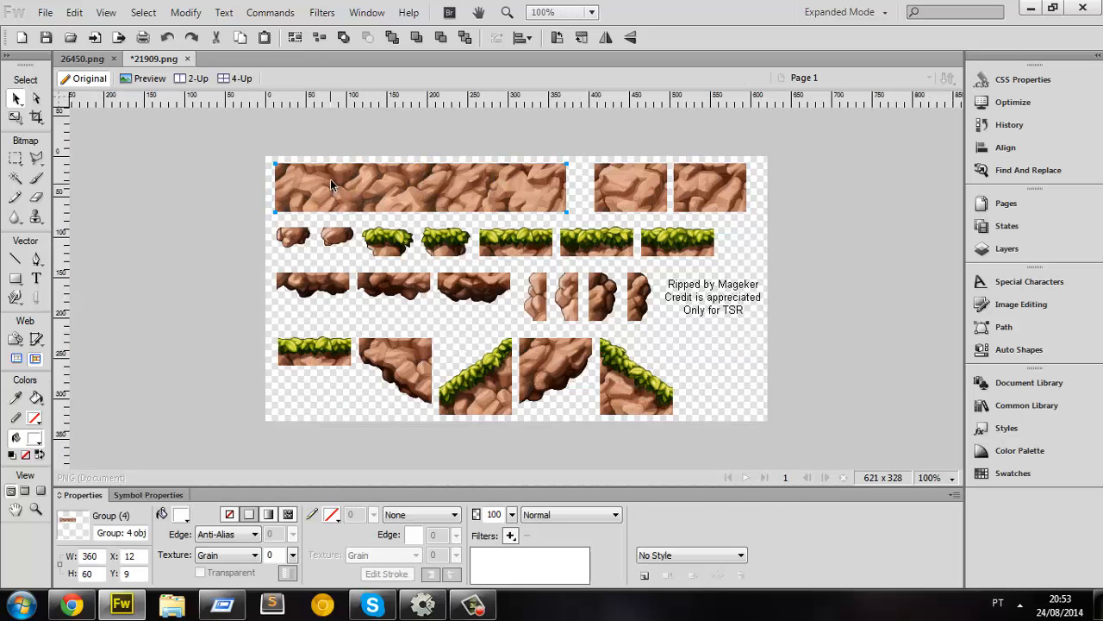
Step: Cut the grouped rock strip and paste it into a new 360 x 60 document
key("ctrl+x")
left_click(47, 14)
left_click(66, 33)
key("Return")
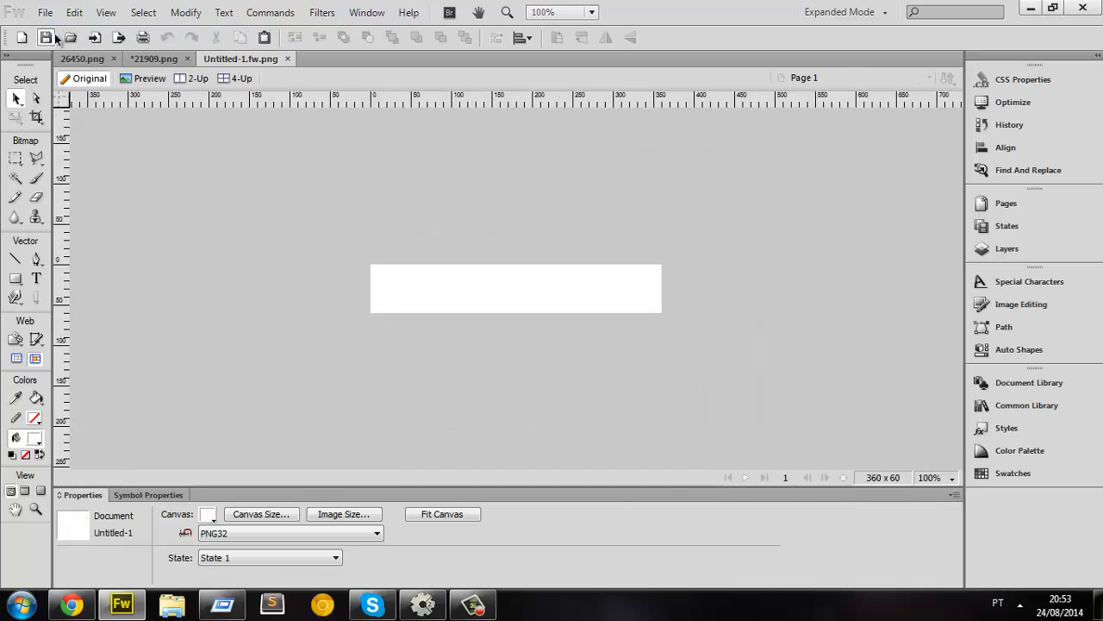
key("ctrl+v")
Step: Start a PNG 32 export of the rock strip and open the desktop folder arquivosaula as the destination
left_click(331, 389)
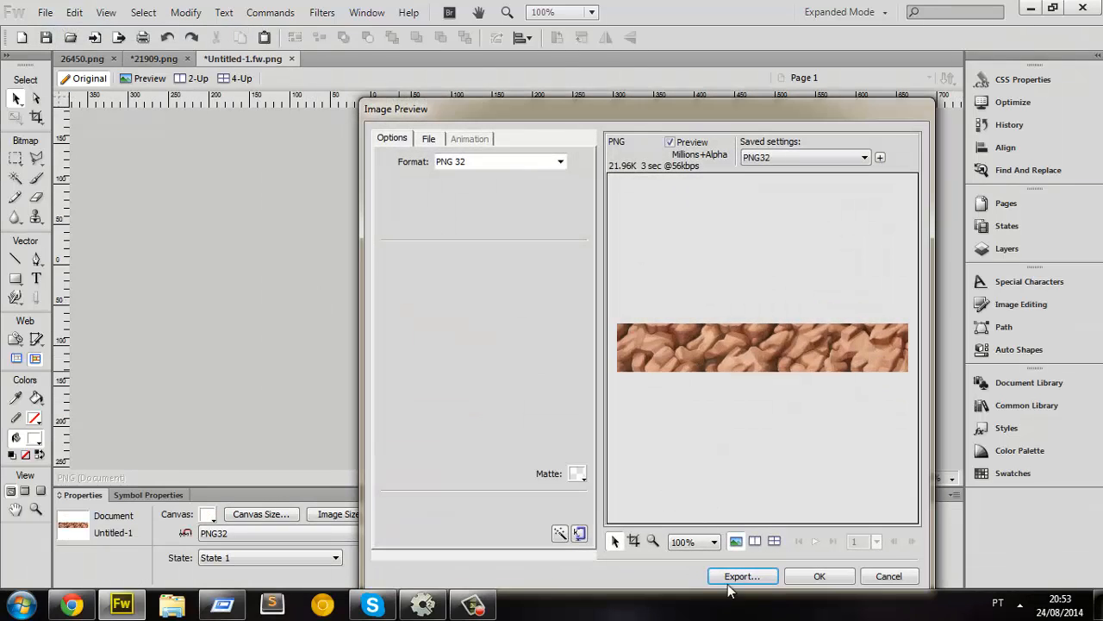
left_click(732, 577)
scroll(682, 292, "down", 5)
left_click(683, 291)
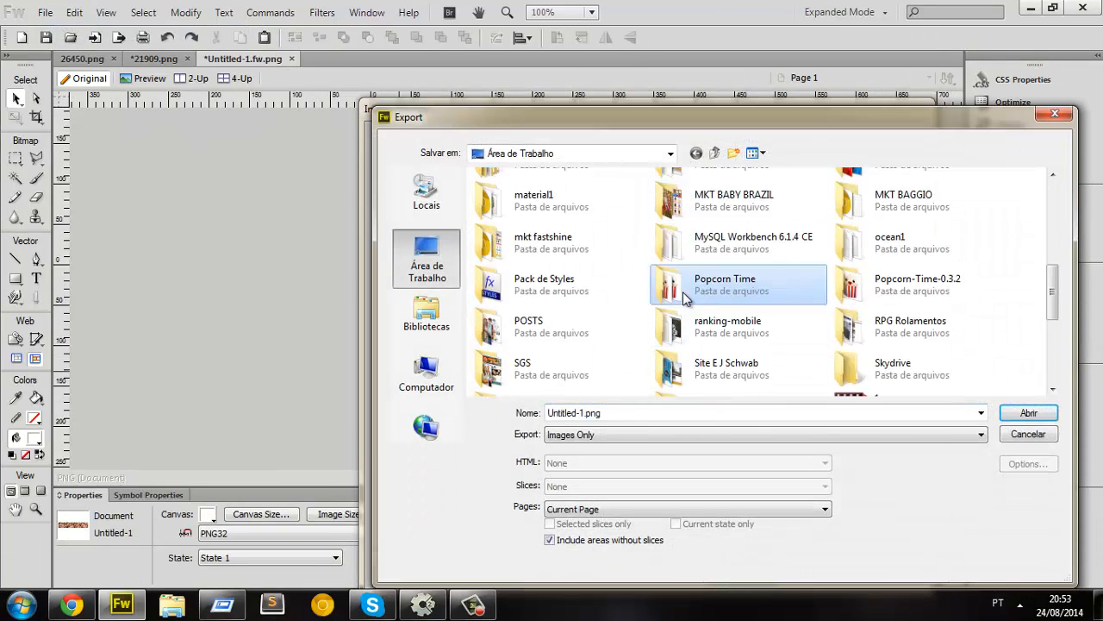
scroll(683, 291, "down", 4)
left_click(764, 219)
scroll(767, 295, "up", 1)
left_click(709, 319)
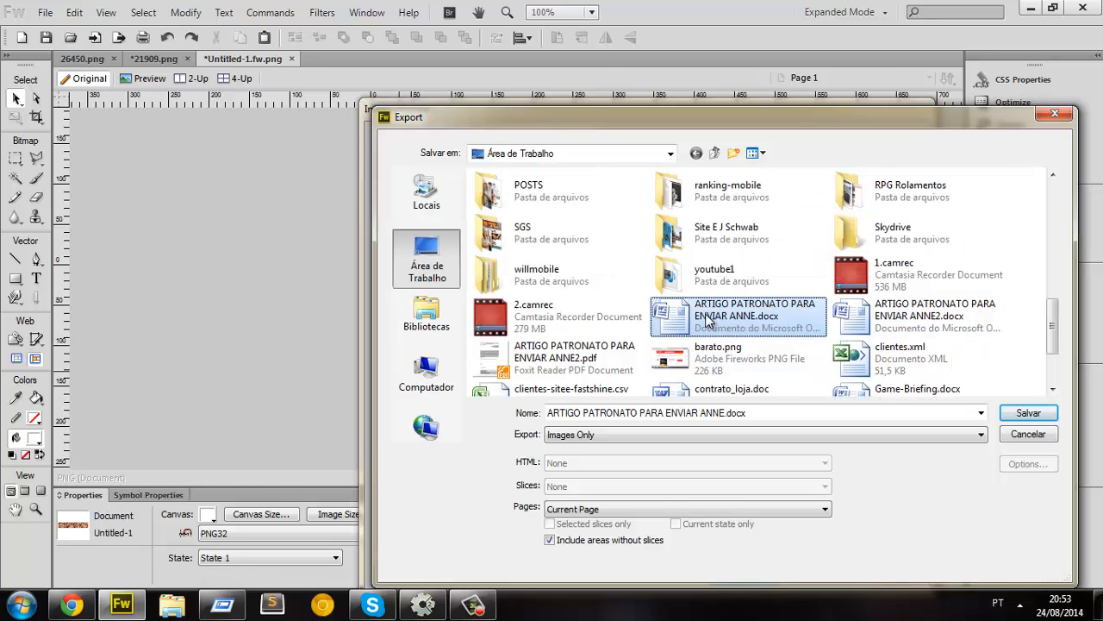
scroll(790, 273, "up", 1)
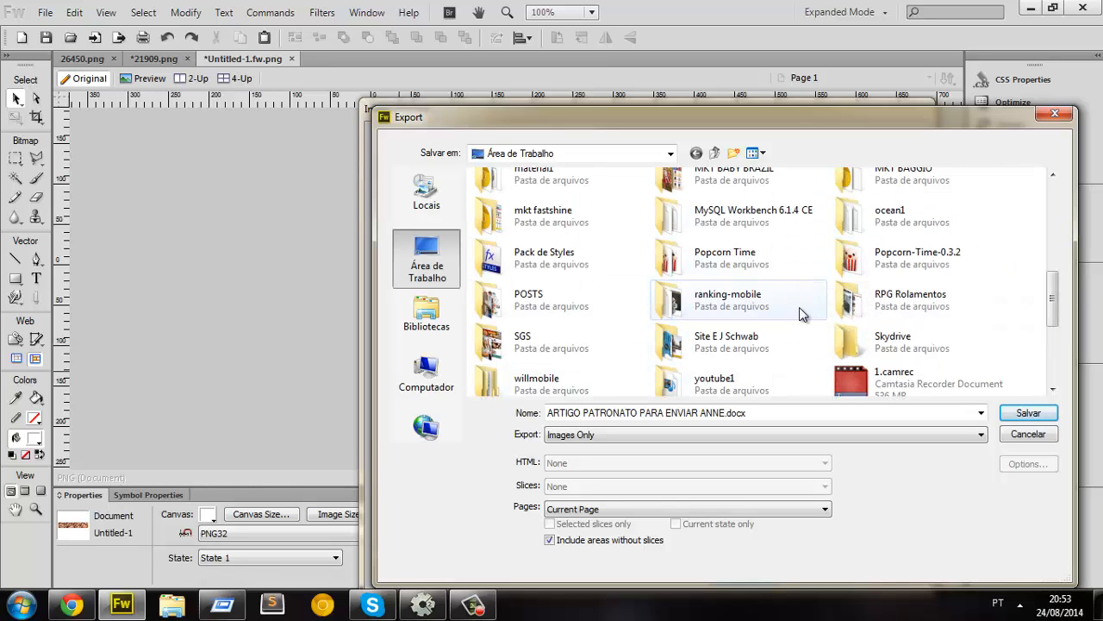
scroll(800, 311, "up", 6)
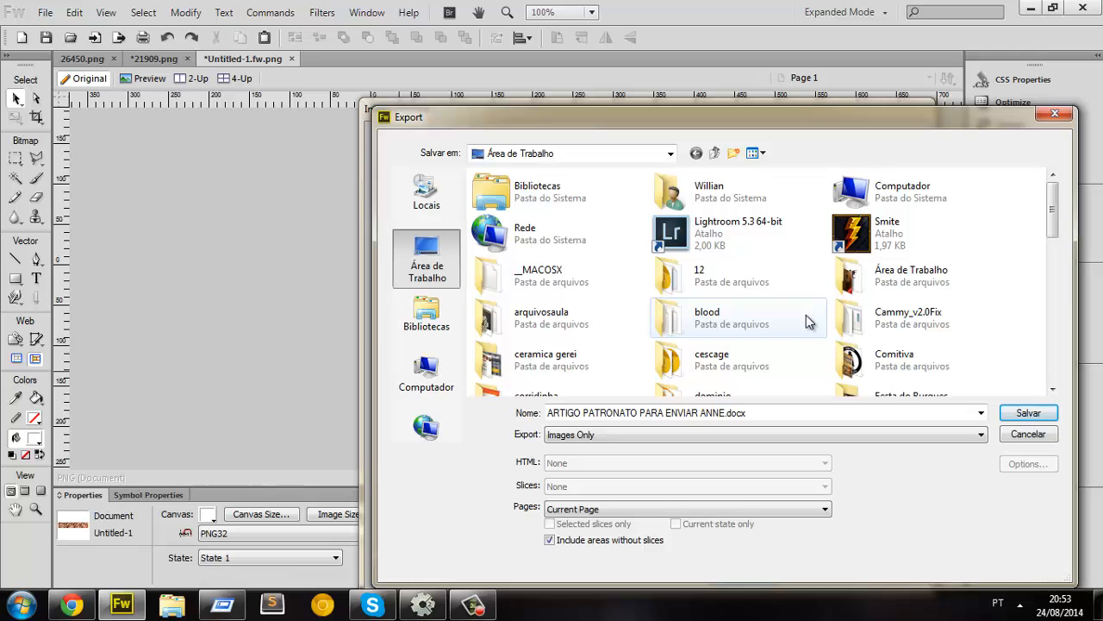
left_click(809, 322)
key("a")
key("Up")
key("Up")
key("Up")
key("Up")
key("Up")
key("Up")
key("Up")
key("Up")
key("Up")
key("Up")
key("Up")
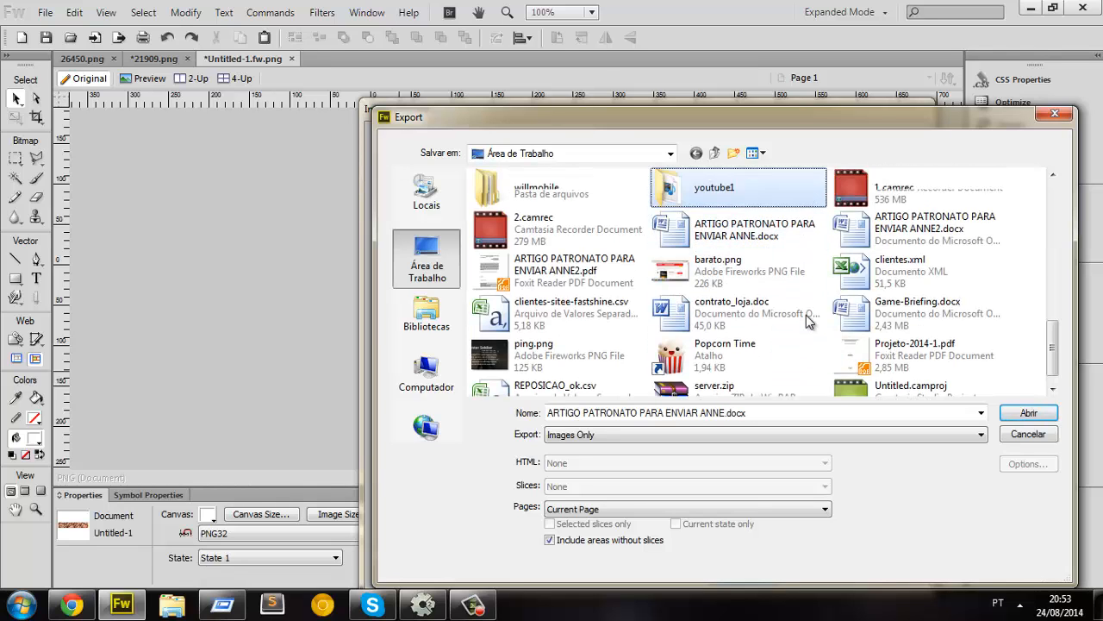
key("Left")
key("Return")
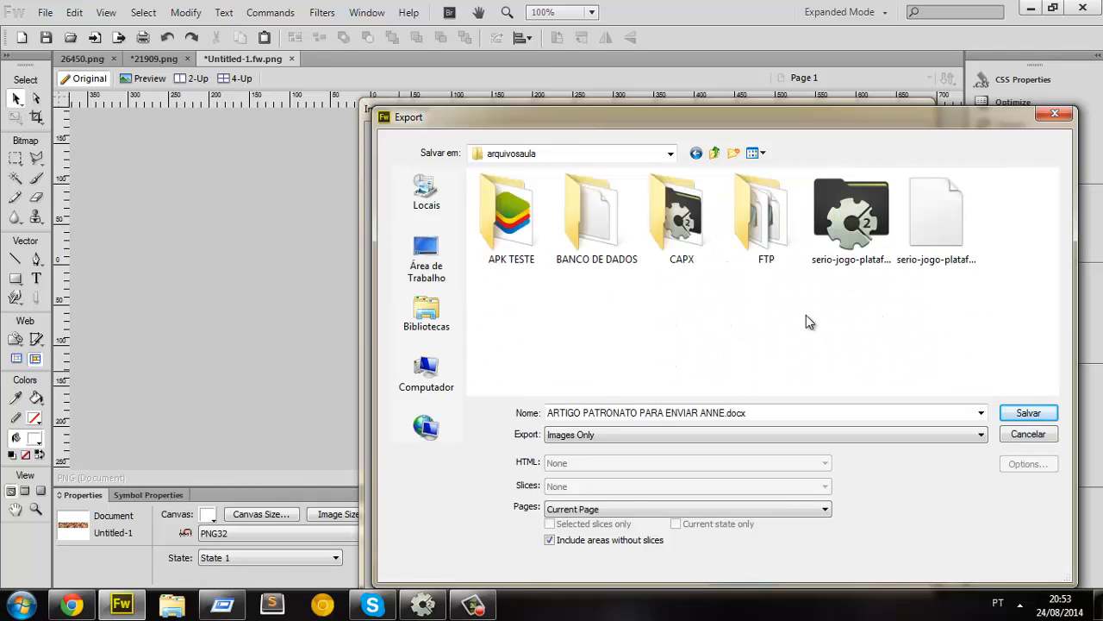
Step: Name the exported image bg1 and save it in the arquivosaula folder
triple_click(772, 408)
type("bg1")
key("Return")
Step: Switch to the Windows desktop and open the arquivosaula folder
key("alt+Tab")
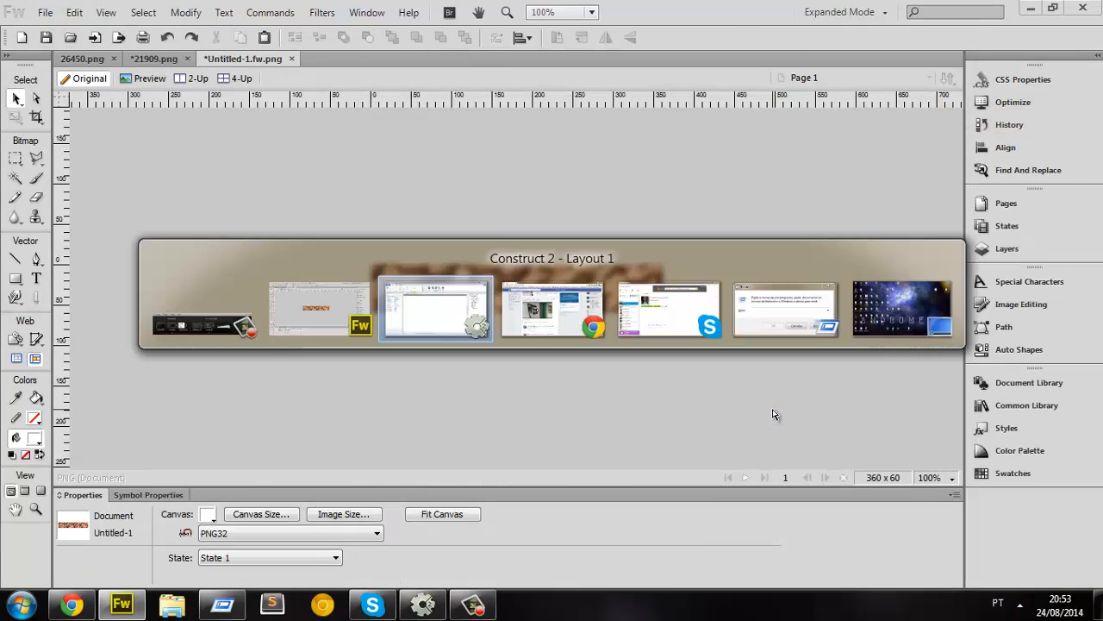
key("alt+Tab")
key("alt+Tab")
key("alt+Tab")
key("alt+Tab")
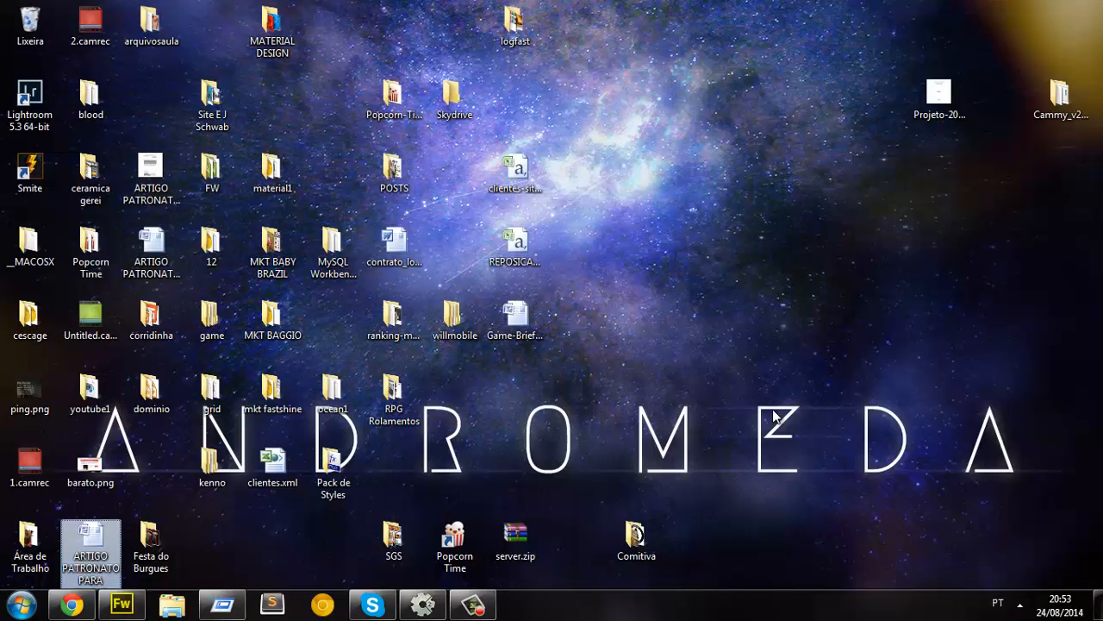
key("Up")
key("Up")
key("Up")
key("Up")
key("Up")
key("Up")
key("Up")
key("Right")
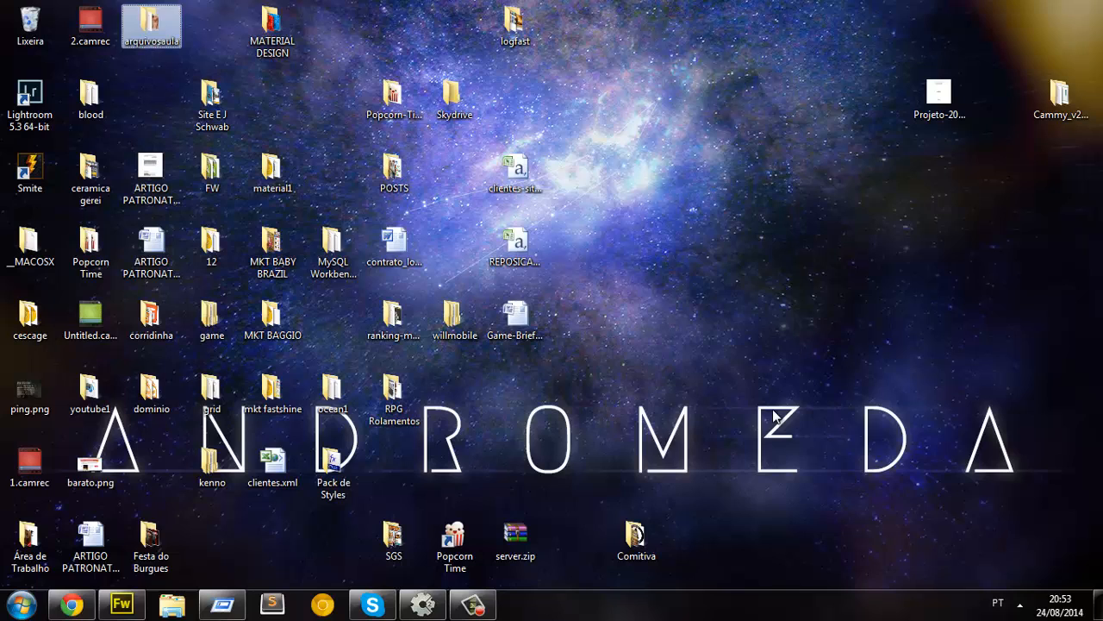
key("Return")
Step: Rename bg1.png as ground1.png
left_click(782, 310)
key("F2")
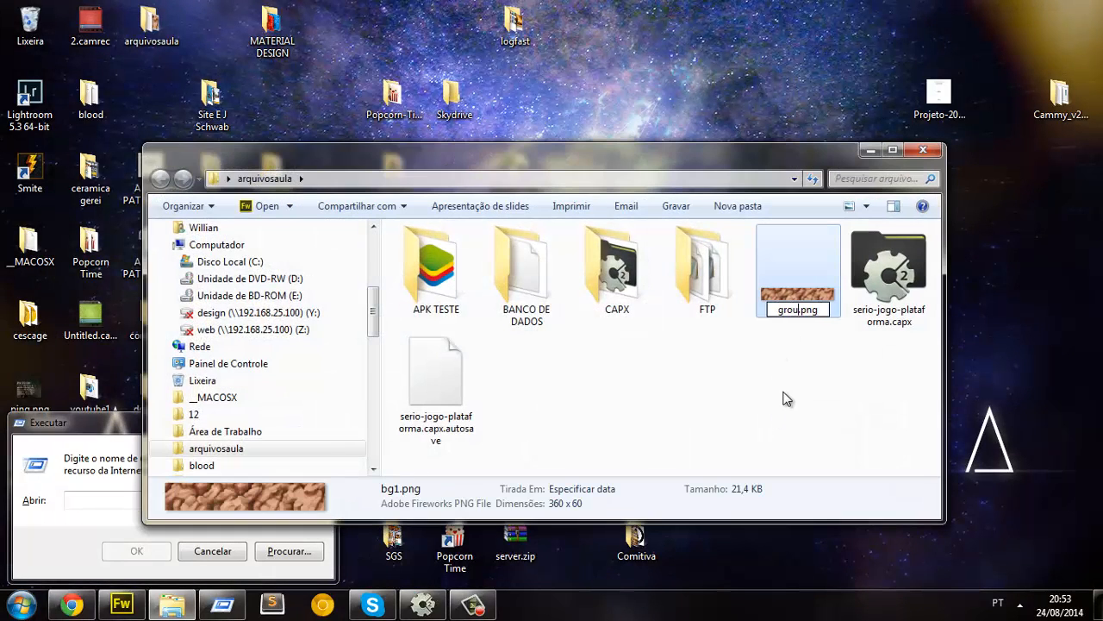
key("Return")
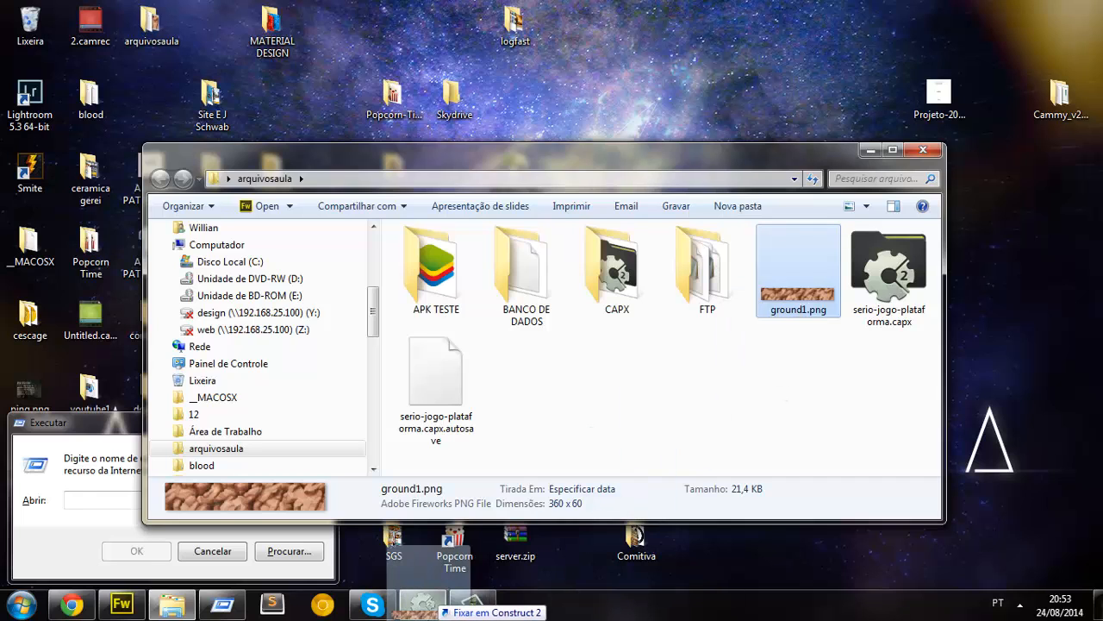
Step: Insert ground1.png into Layout 1 in Construct 2 and place it at 180, 449, against the layout's left edge
left_click(470, 574)
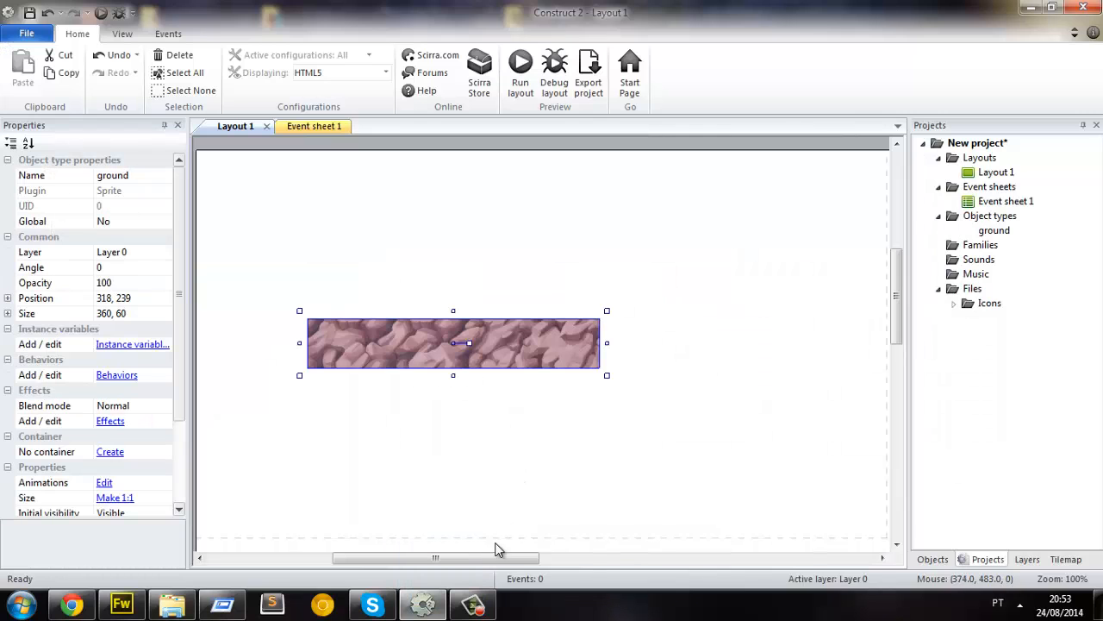
left_click_drag(488, 558, 451, 558)
left_click_drag(649, 353, 586, 483)
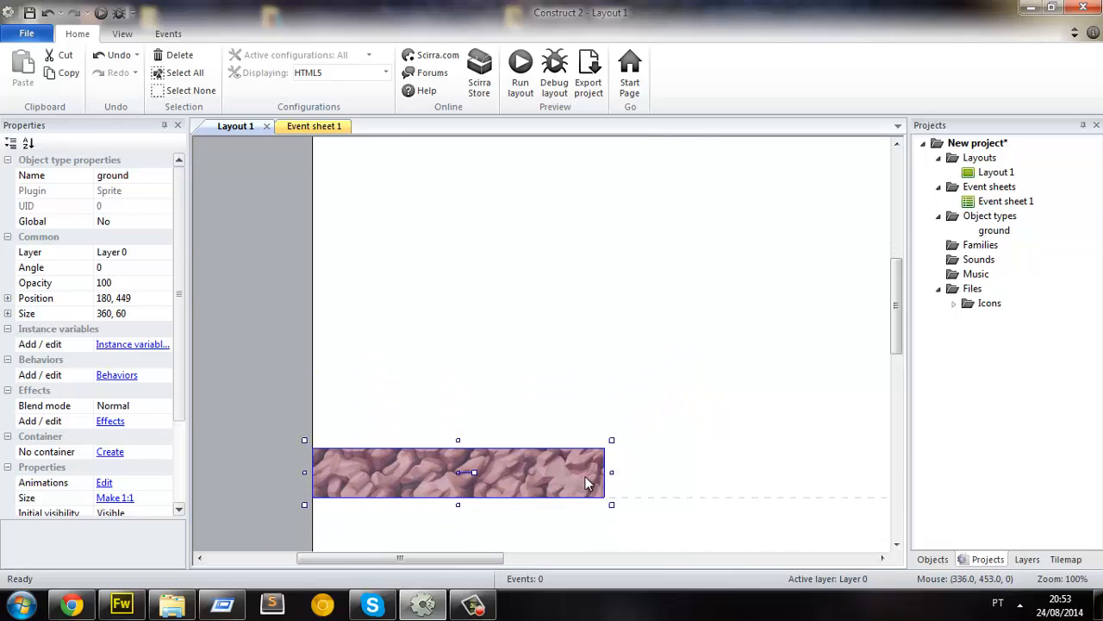
left_click(640, 453)
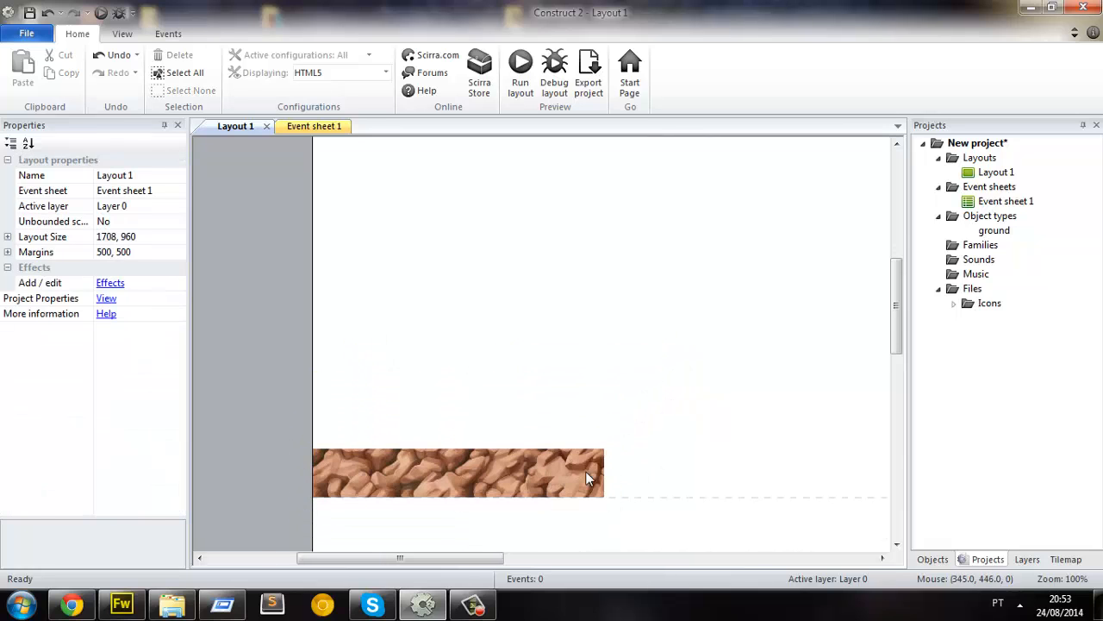
Step: Switch to Fireworks and marquee-select the row of three square-ended grass-topped tiles in the 21909.png sprite sheet
left_click(125, 604)
key("ctrl+Tab")
key("ctrl+Tab")
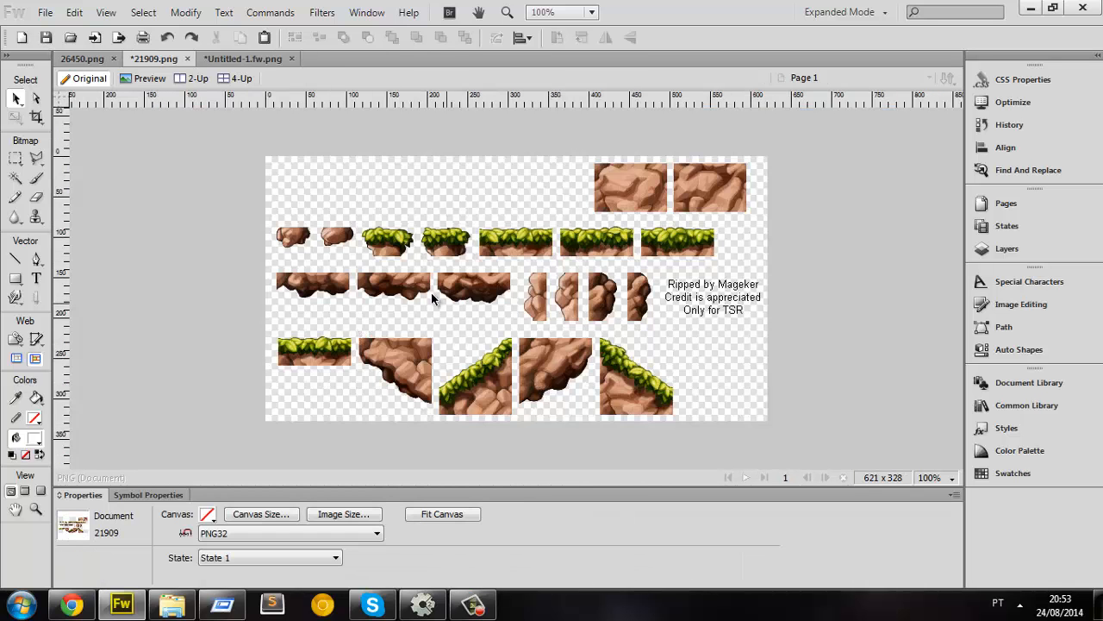
left_click(540, 242)
left_click(16, 159)
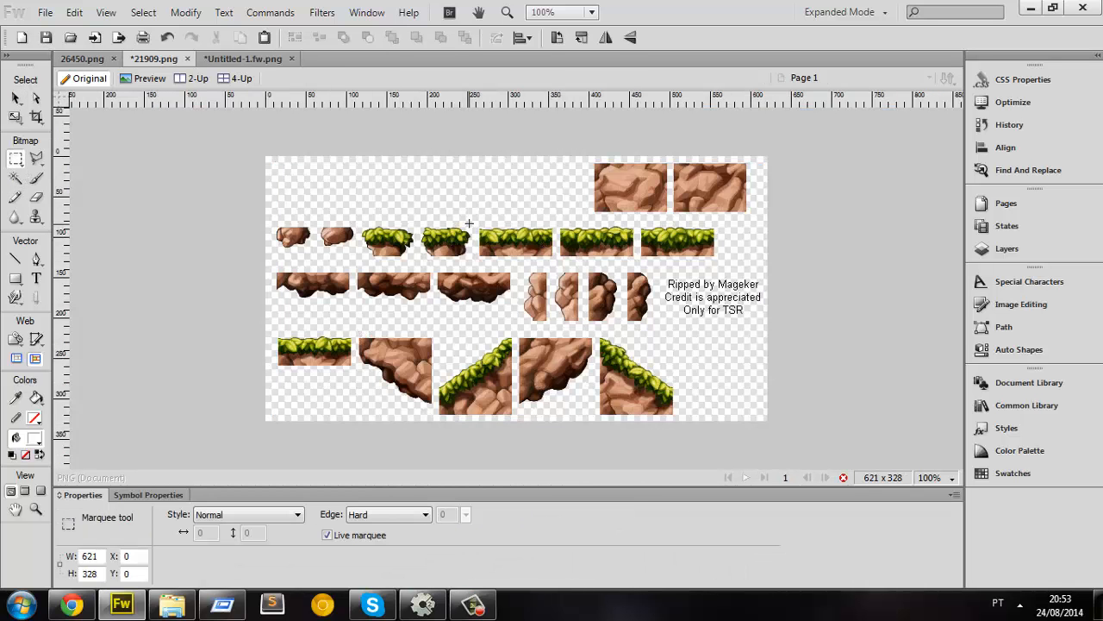
left_click_drag(595, 259, 717, 259)
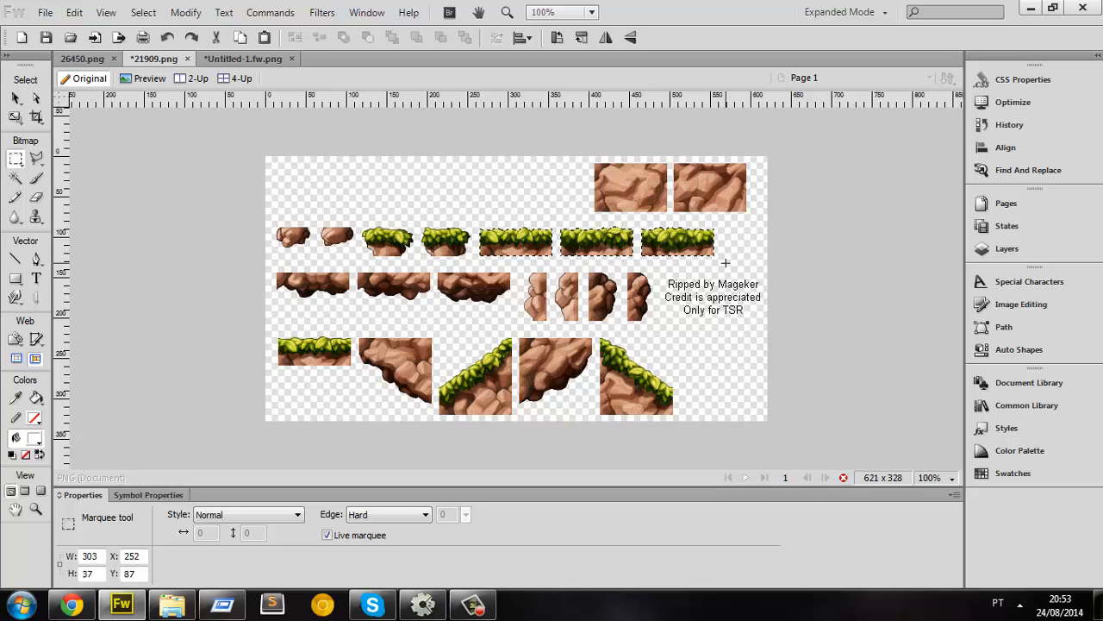
key("v")
scroll(724, 268, "up", 2, "ctrl")
left_click(23, 159)
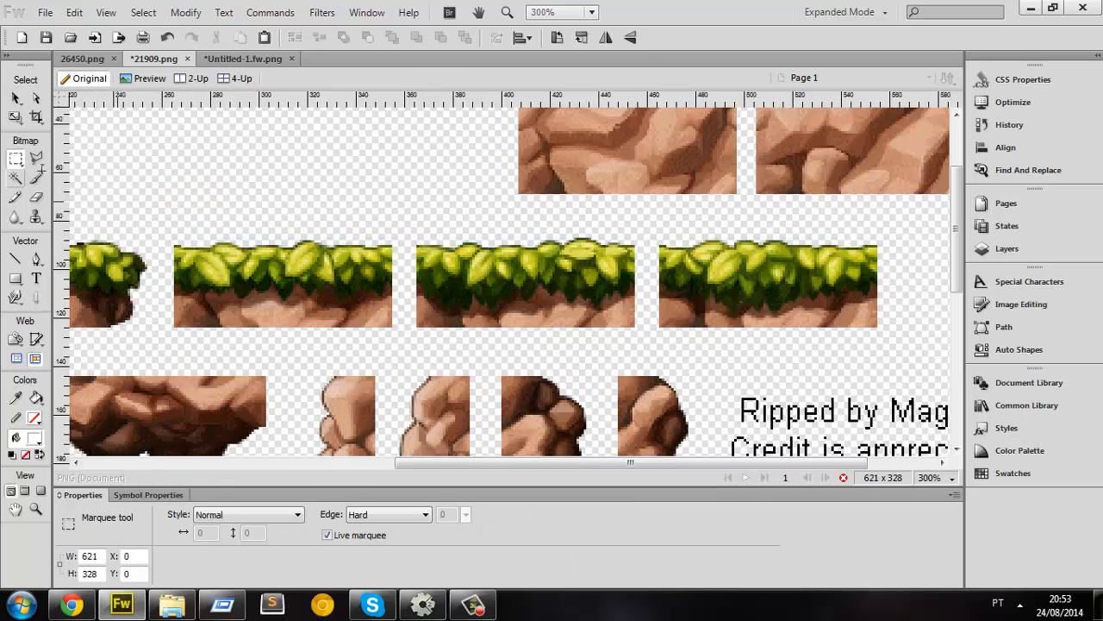
left_click_drag(163, 237, 403, 353)
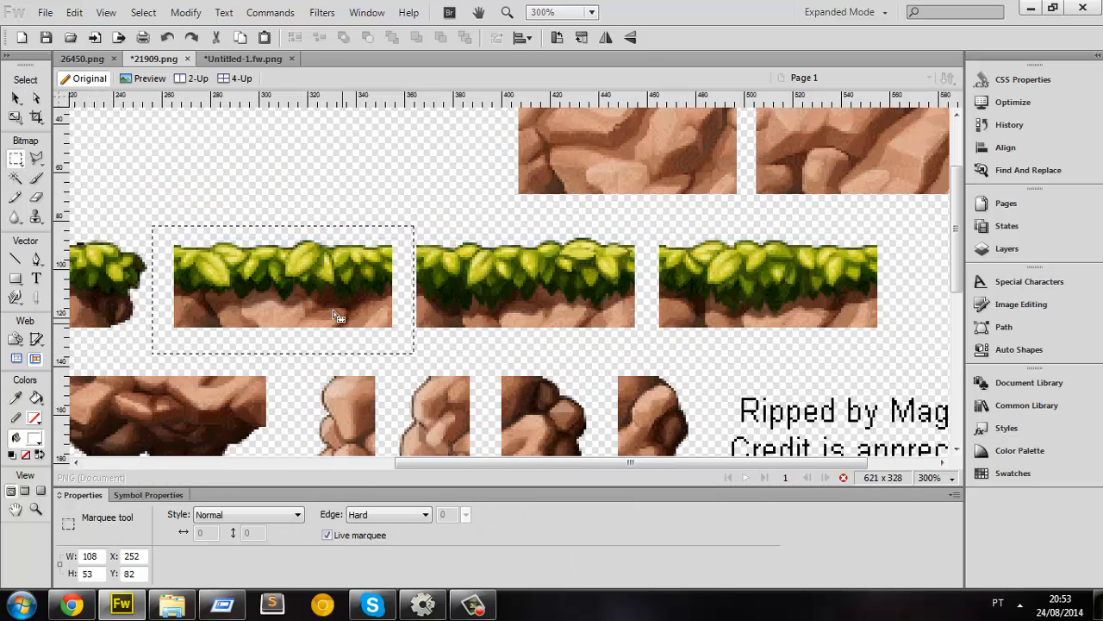
key("ctrl+x")
key("ctrl+z")
key("ctrl+z")
key("ctrl+z")
Step: Cut the middle grass tile into its own object and move it flush against the first grass tile
left_click(18, 158)
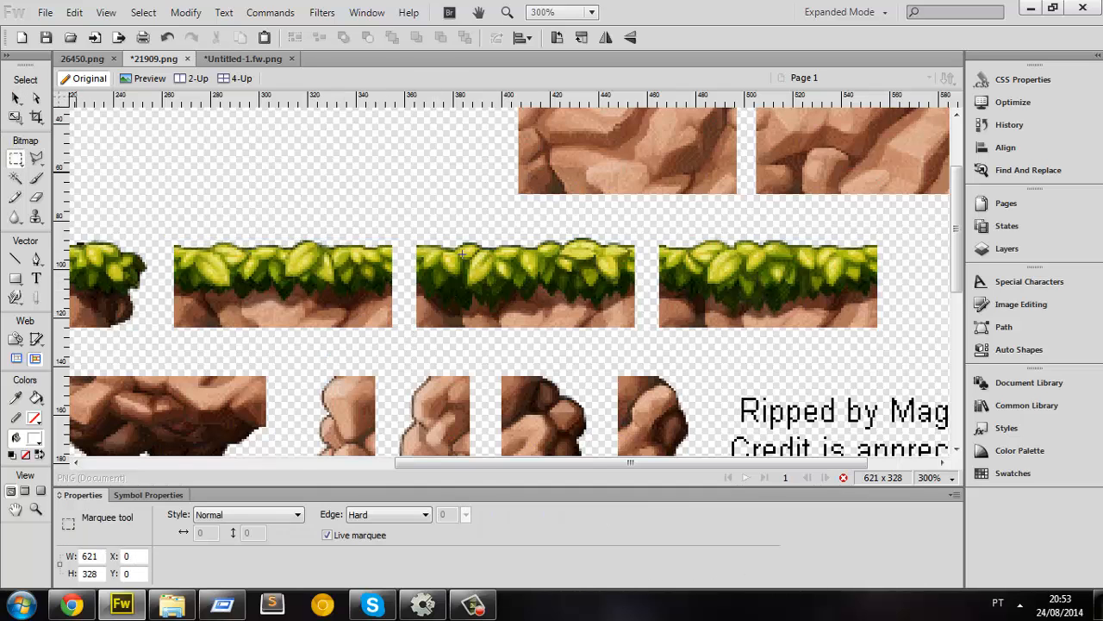
left_click_drag(405, 236, 649, 342)
key("ctrl+x")
key("ctrl+v")
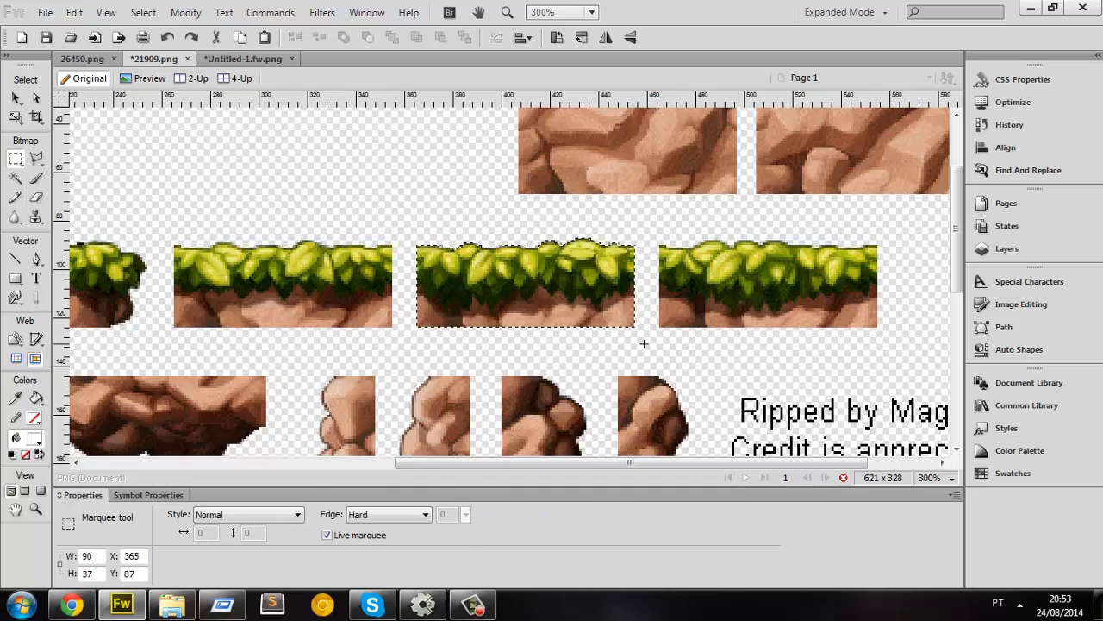
key("v")
left_click_drag(569, 311, 549, 310)
Step: Cut the third grass tile into its own object and move it away to leave room for another tile
left_click(684, 307)
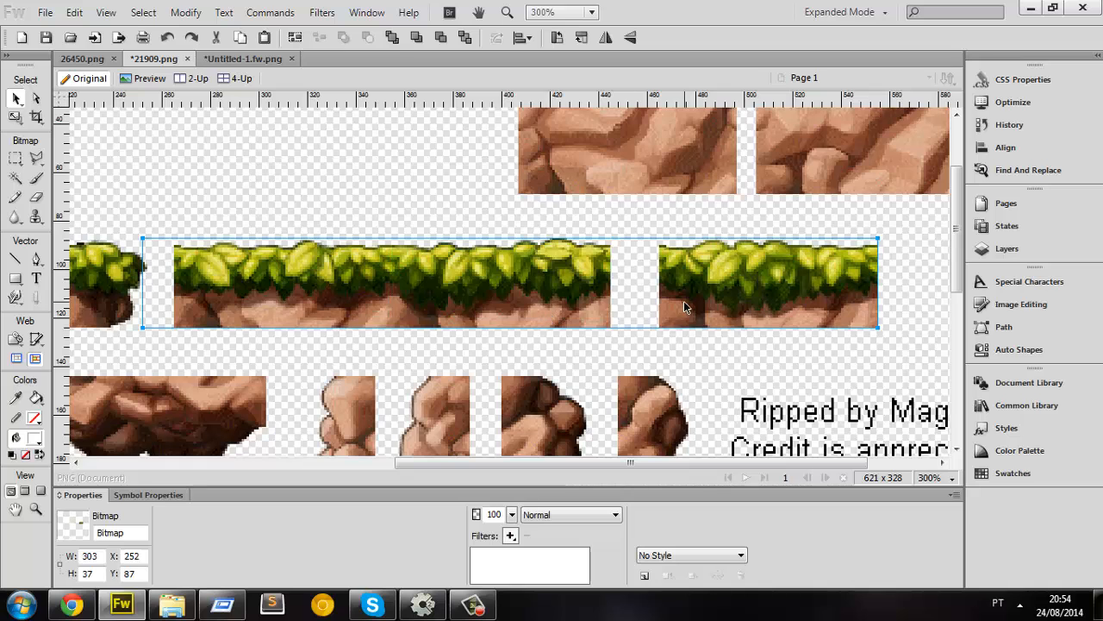
left_click(15, 159)
left_click_drag(635, 233, 897, 345)
key("ctrl+x")
key("ctrl+v")
key("v")
left_click_drag(756, 303, 861, 298)
Step: Duplicate the middle grass tile beside itself and join the last tile to it to form a continuous strip
left_click(491, 296)
left_click(690, 297)
left_click(546, 279)
left_click_drag(490, 293, 688, 281, "alt")
left_click_drag(620, 459, 687, 459)
left_click_drag(716, 287, 762, 285)
Step: Group the joined grass tiles, cut them from the sprite sheet and paste them into a new 356 x 37 pixel document
left_click(595, 294, "shift")
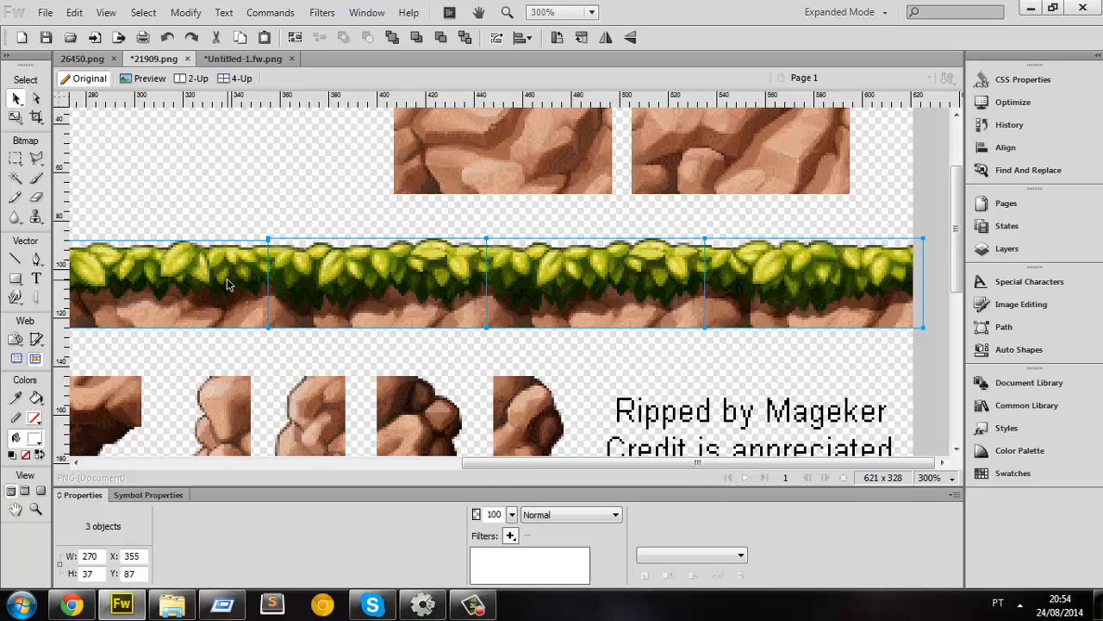
key("ctrl+1")
key("ctrl+g")
key("ctrl+x")
left_click(45, 13)
left_click(66, 28)
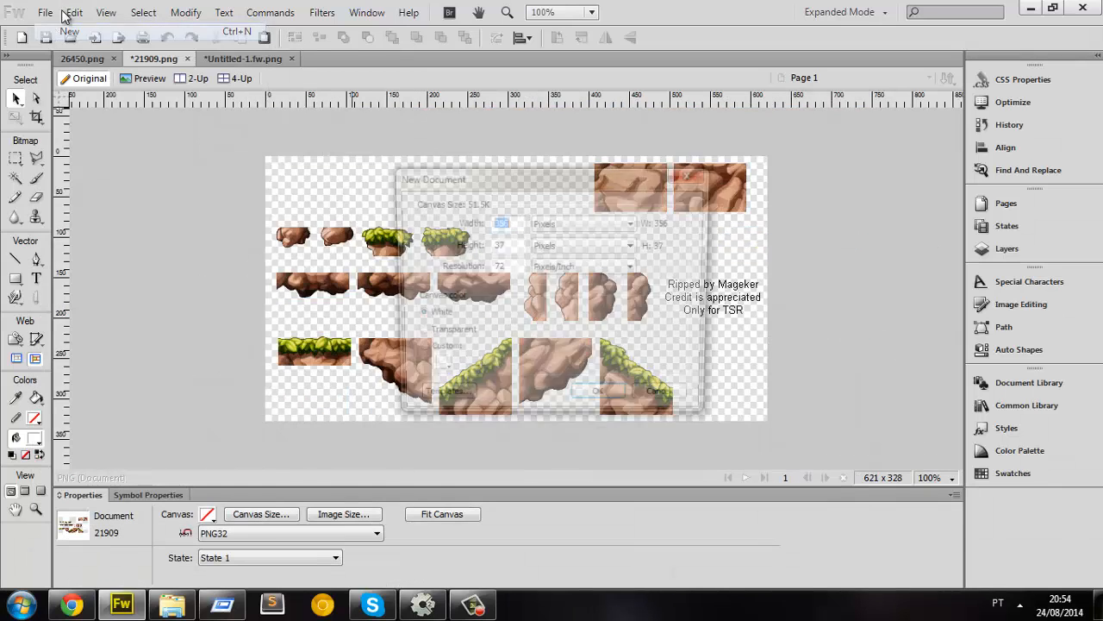
key("Return")
key("ctrl+v")
Step: Make the document's canvas transparent and export the image as grama to the arquivosaula folder
left_click(341, 307)
left_click(211, 515)
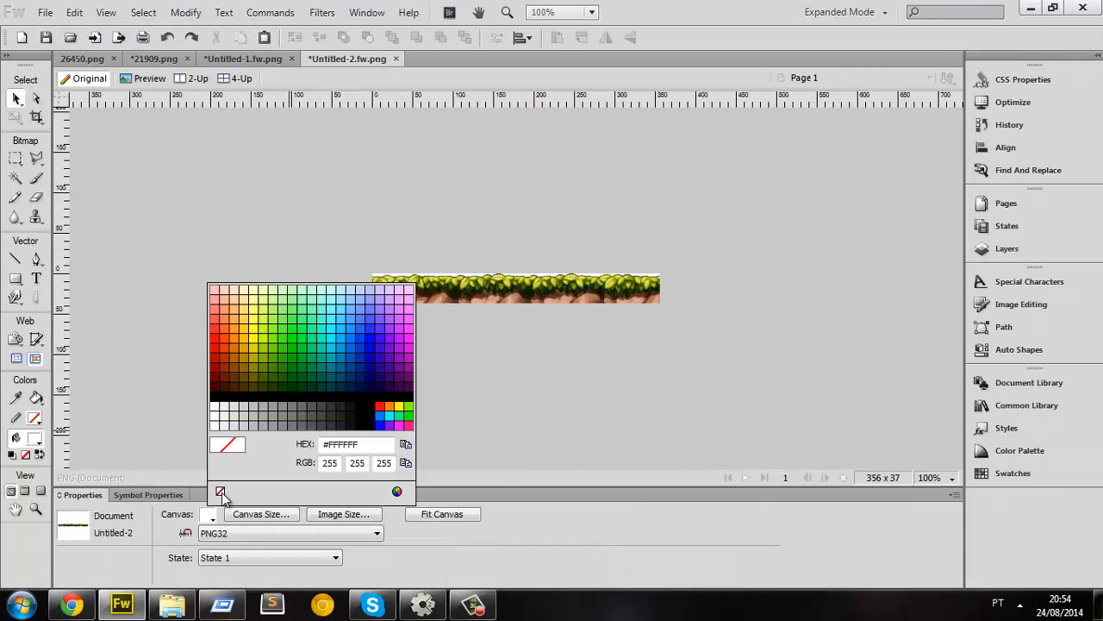
left_click(223, 493)
key("ctrl+shift+x")
key("Return")
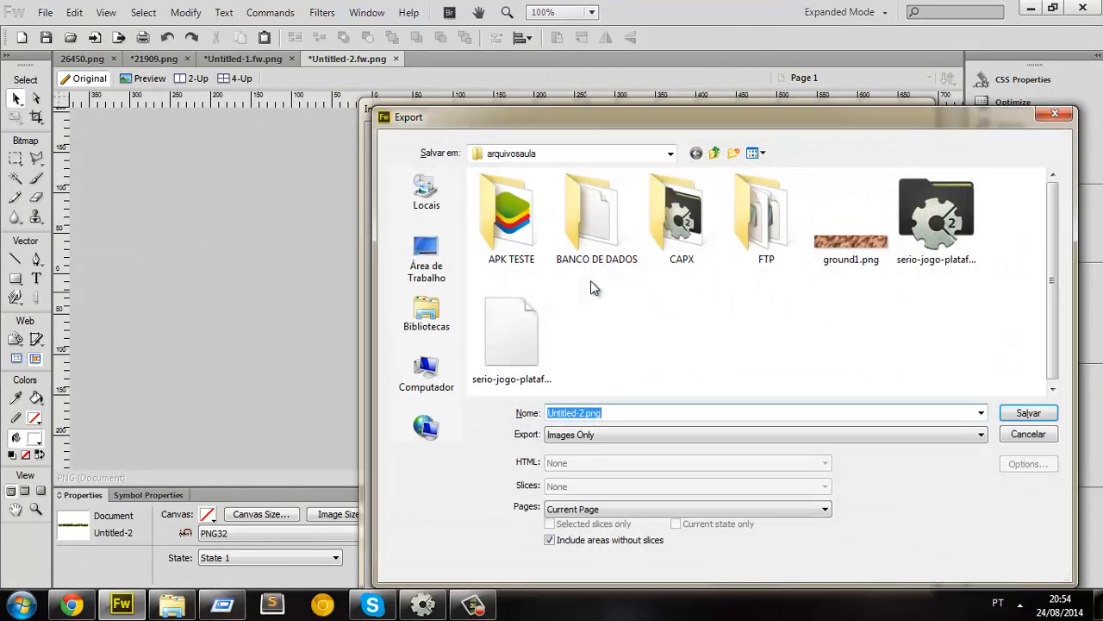
type("grama")
key("Return")
Step: Insert the grama image from the arquivosaula folder into Construct 2's Layout 1 and place it on top of the ground sprite
key("alt+Tab")
key("alt+Tab")
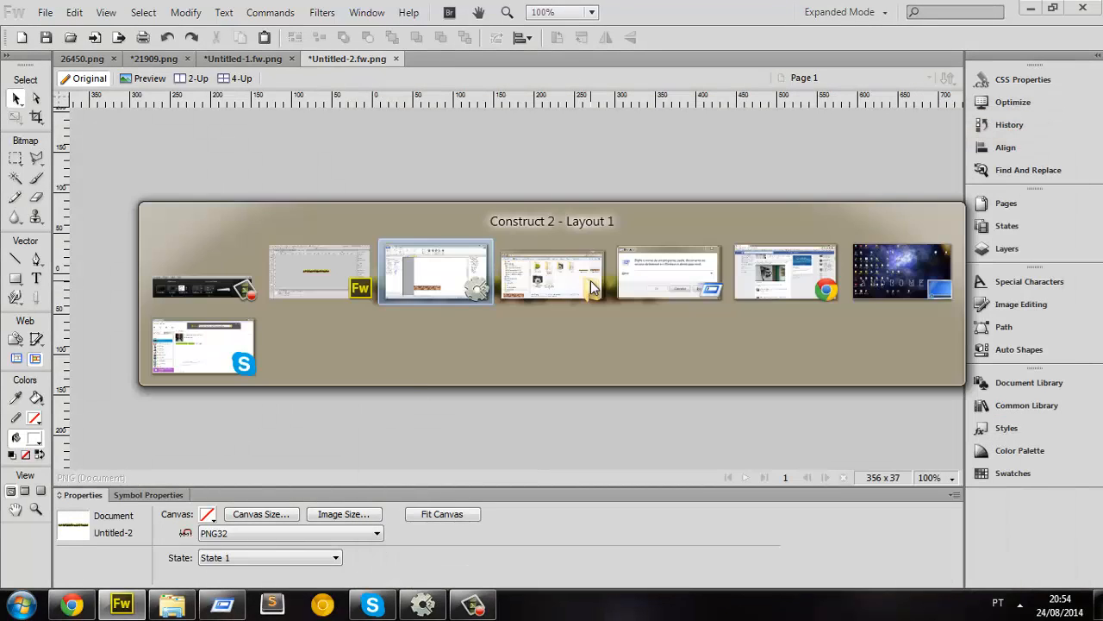
mouse_move(776, 302)
left_mouse_down()
mouse_move(744, 315)
mouse_move(798, 354)
mouse_move(431, 394)
left_mouse_up()
key("alt+Tab")
key("alt+Tab")
left_click_drag(518, 411, 544, 454)
left_click_drag(526, 400, 556, 440)
Step: Duplicate the ground sprite and place the copy directly beneath the original
scroll(555, 446, "up", 1, "ctrl")
scroll(543, 435, "down", 3)
left_click(560, 377)
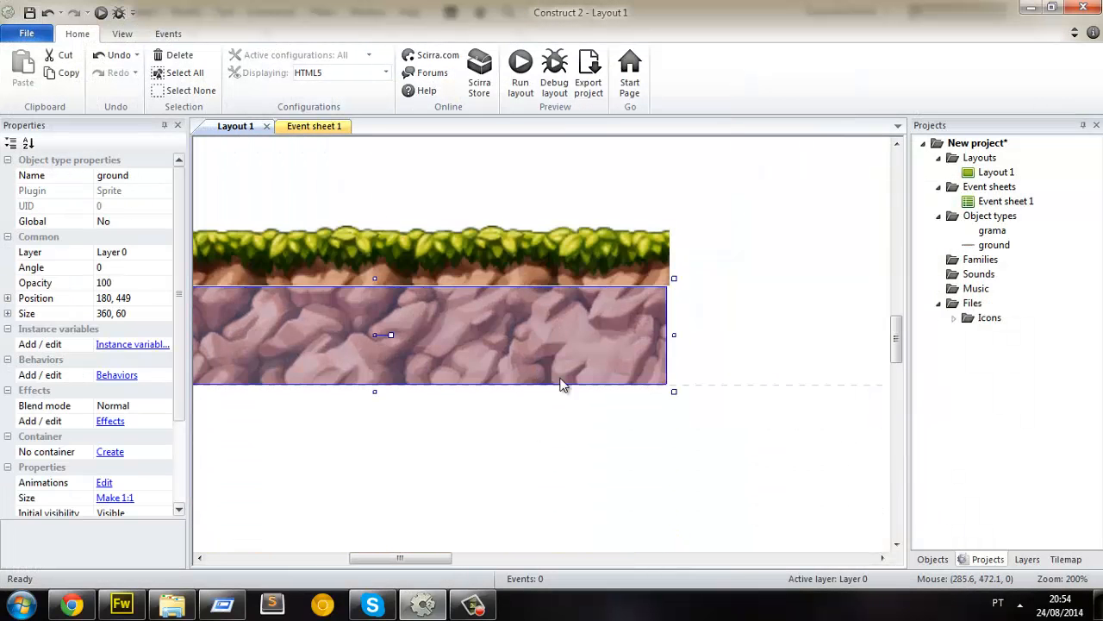
left_click_drag(603, 336, 601, 412, "ctrl")
left_click(650, 522)
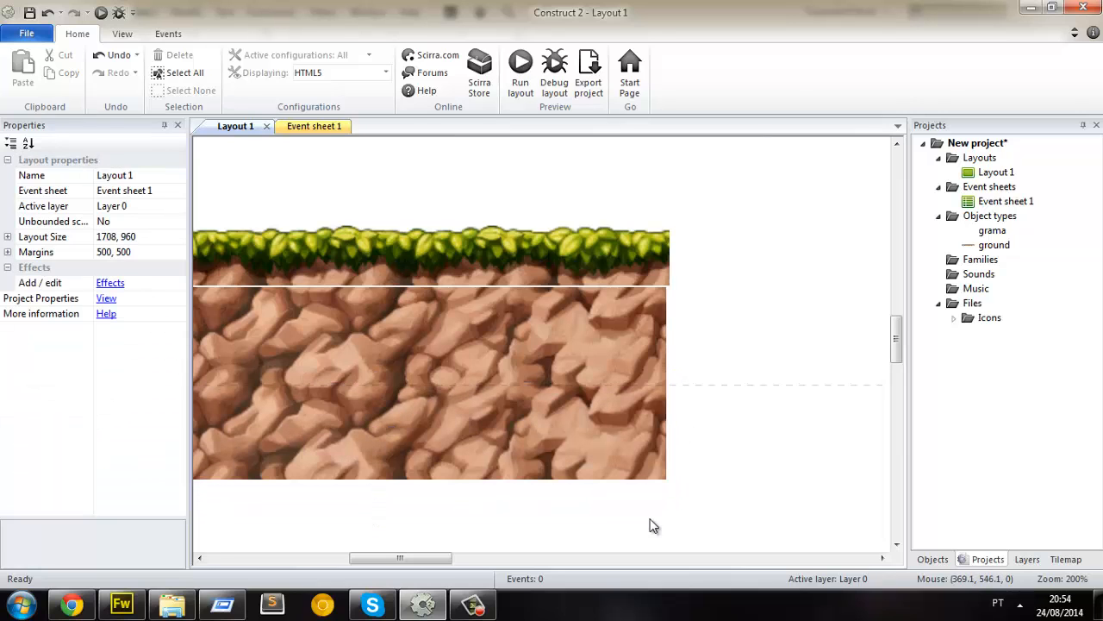
Step: Align the grama sprite with the layout's left edge, overlapping the ground's top, and stretch it to about 359 x 37
left_click_drag(448, 558, 419, 559)
left_click_drag(529, 255, 519, 259)
left_click(700, 149)
left_click(813, 243)
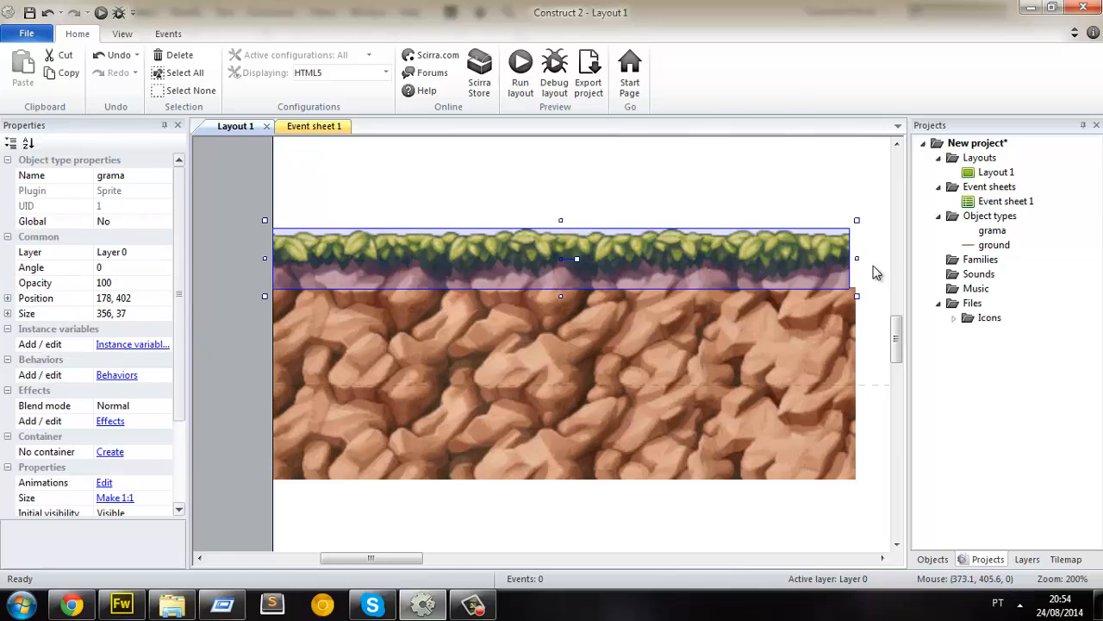
left_click_drag(857, 220, 859, 219)
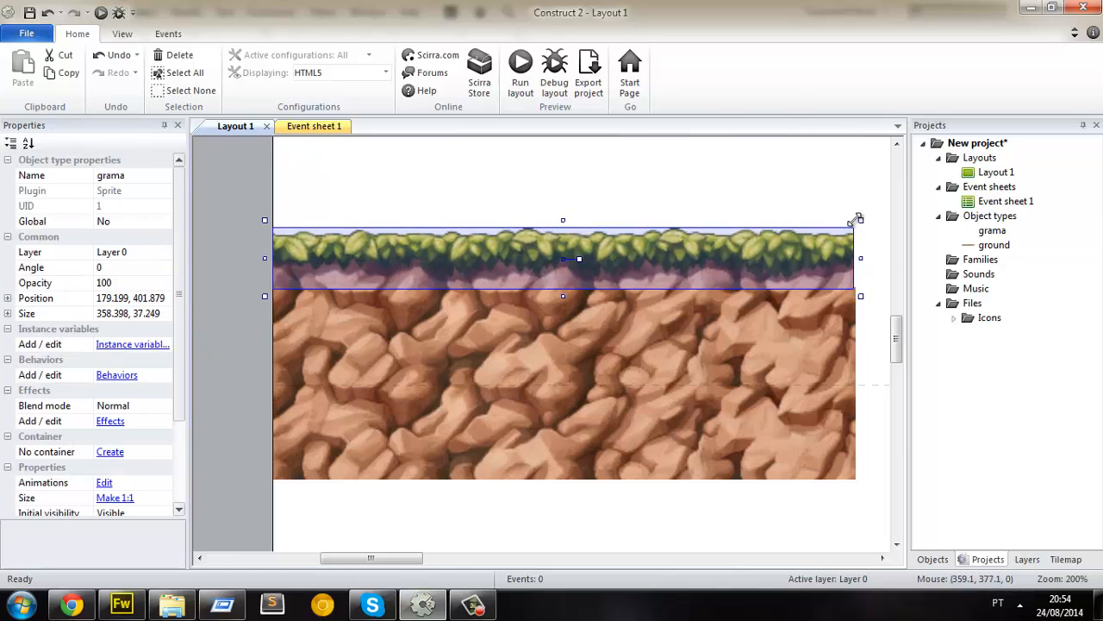
left_click(852, 213)
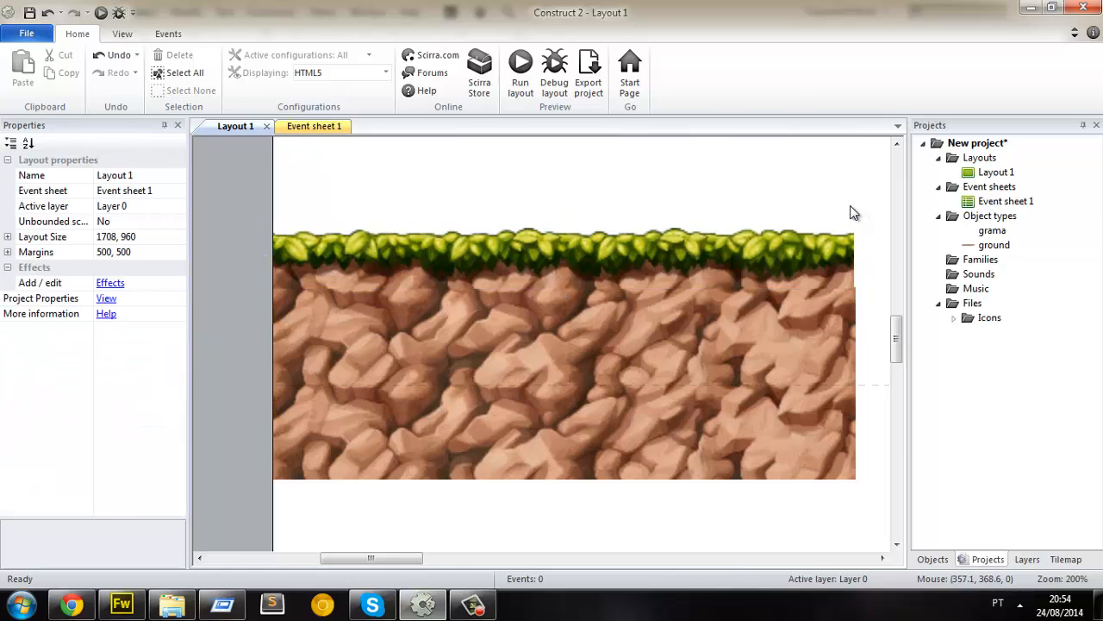
Step: Check the upper ground sprite's size and set the grama sprite's width to 360
left_click(326, 346)
left_click(126, 297)
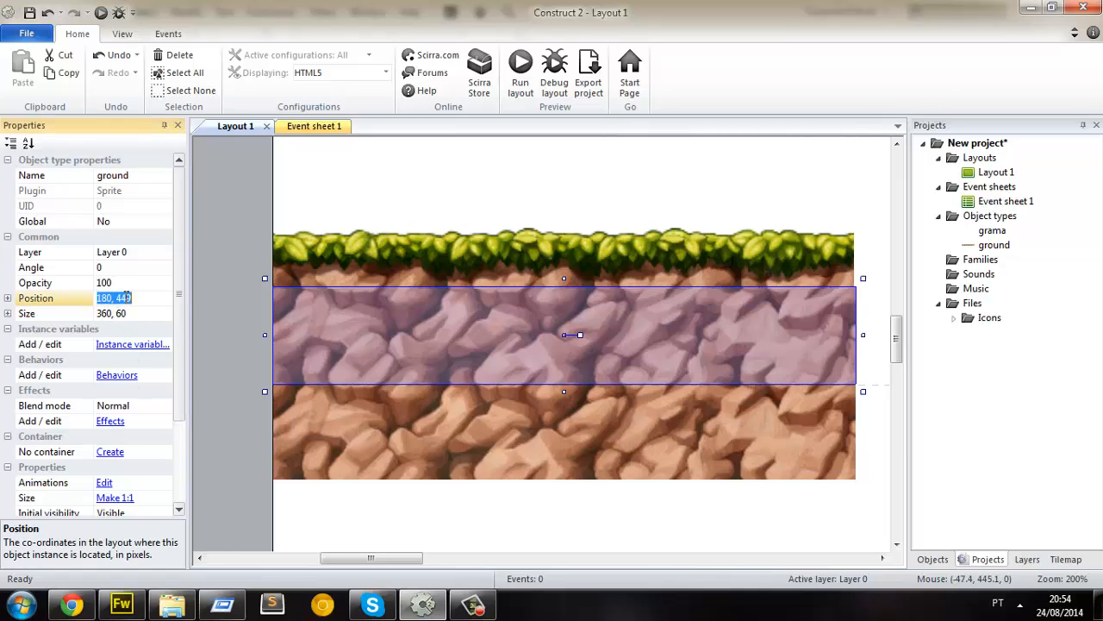
left_click(119, 313)
left_click(357, 279)
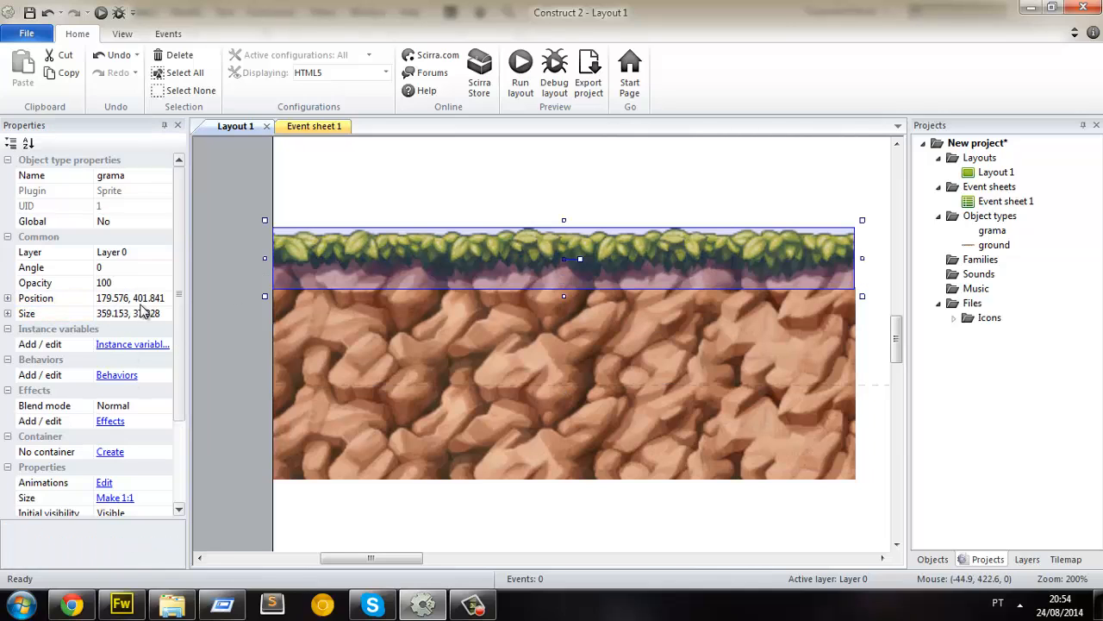
left_click(146, 313)
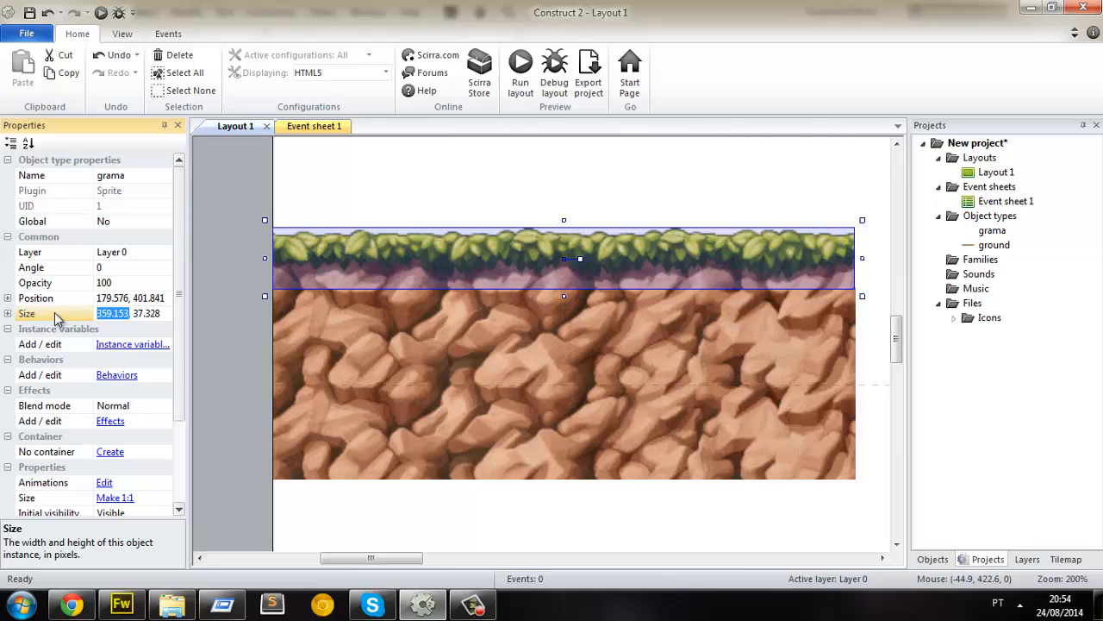
type("360")
key("Return")
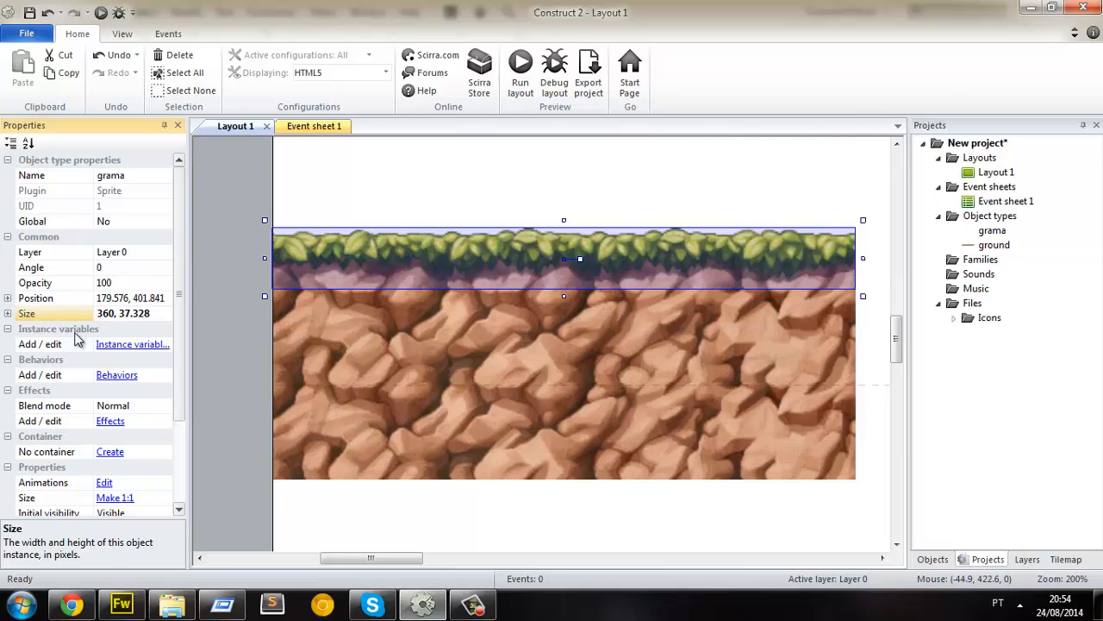
Step: Nudge the grama sprite one pixel to the right and compare its alignment with the ground below
left_click(231, 369)
left_click(385, 247)
key("Right")
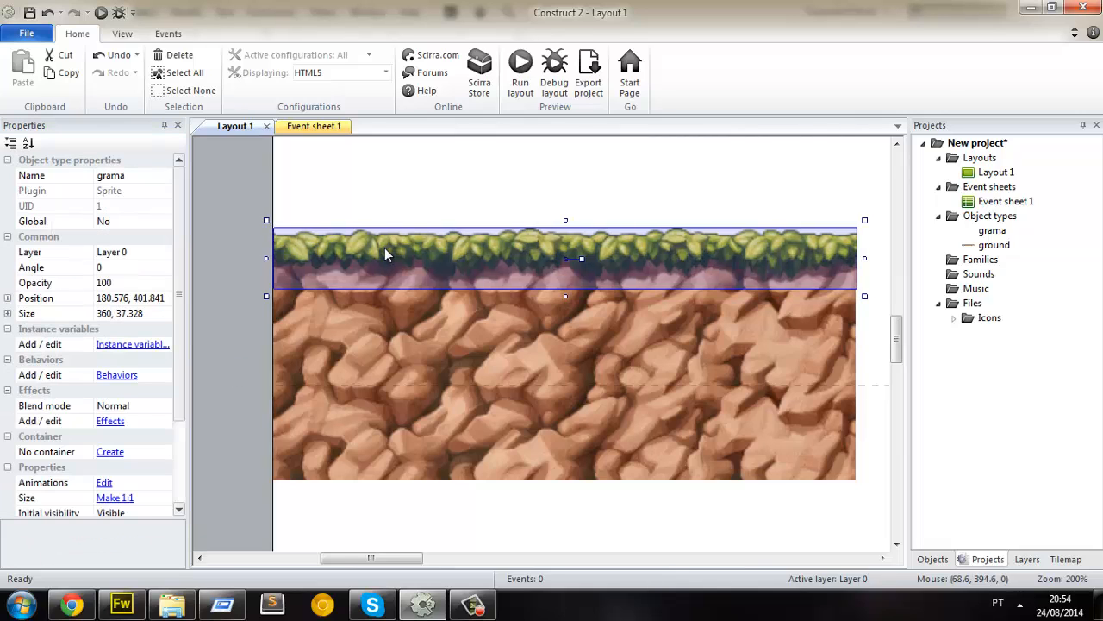
left_click(437, 169)
left_click(338, 259)
left_click(294, 307)
left_click(295, 274)
Step: Set the grama sprite's position to 180, 449, matching the upper ground sprite
left_click(290, 313)
left_click(51, 297)
left_click(311, 260)
left_click(144, 312)
left_click(148, 299)
type("180, 449")
key("Return")
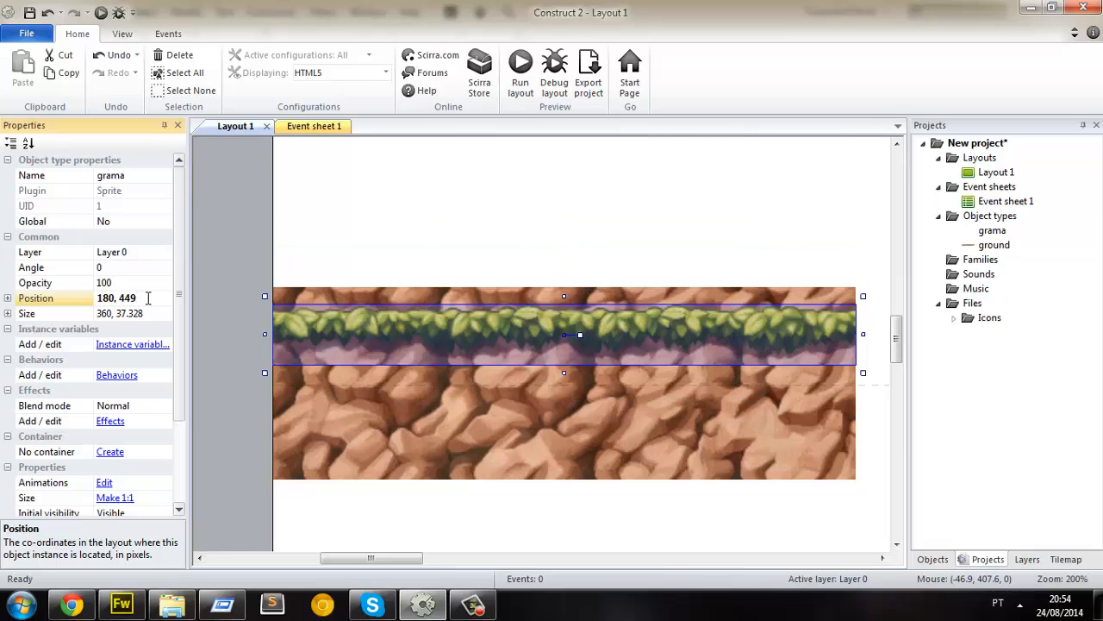
Step: Move the grama sprite straight up onto the ground's top edge, at about 180, 401
left_click(301, 266)
left_click_drag(322, 321, 346, 264)
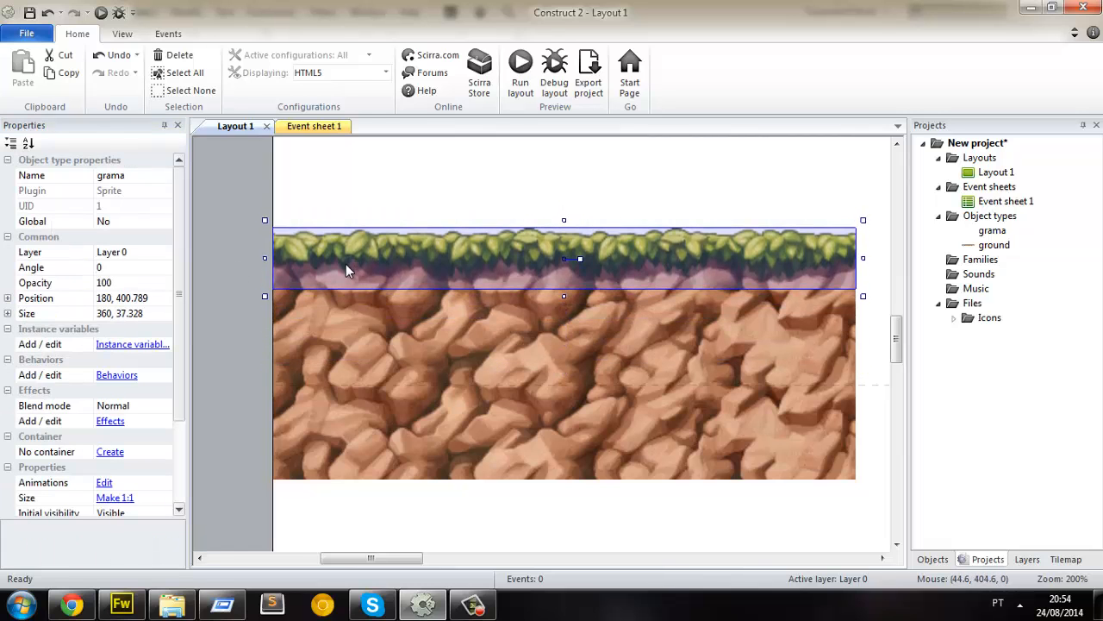
left_click(364, 194)
Step: Run the layout preview in the browser and return to the Construct 2 layout
left_click(100, 13)
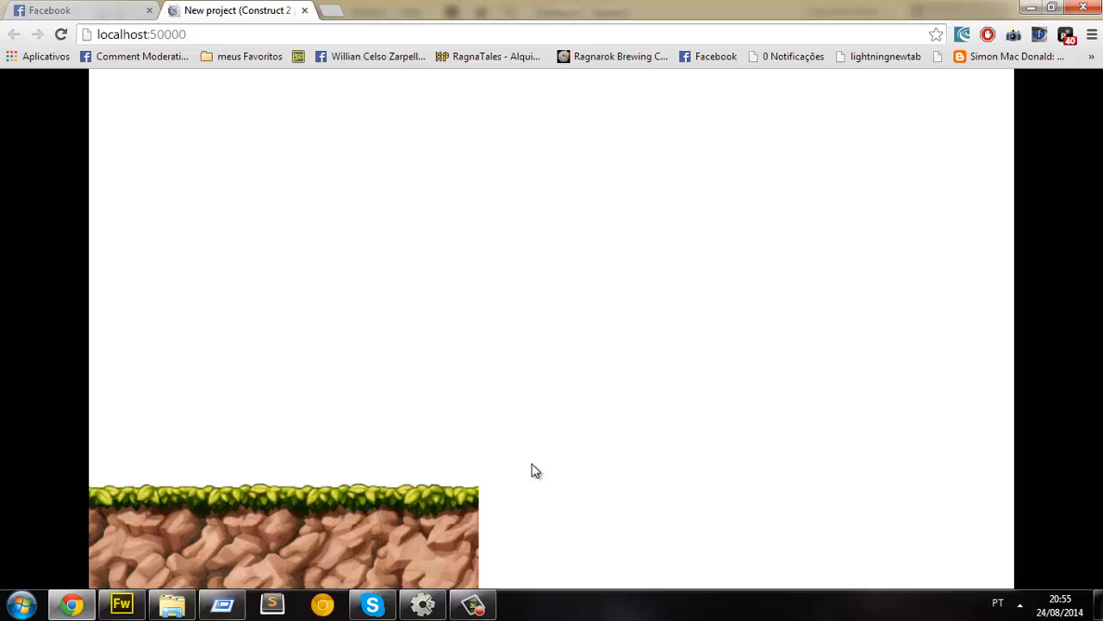
left_click(425, 608)
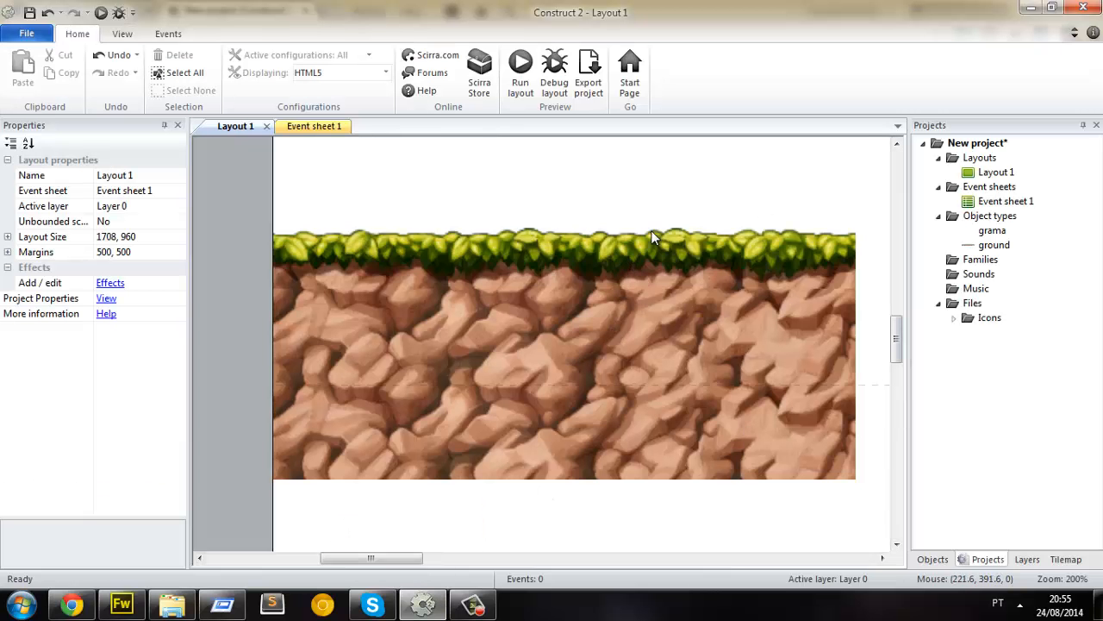
scroll(660, 228, "up", 1)
scroll(661, 232, "down", 1)
scroll(560, 223, "up", 1)
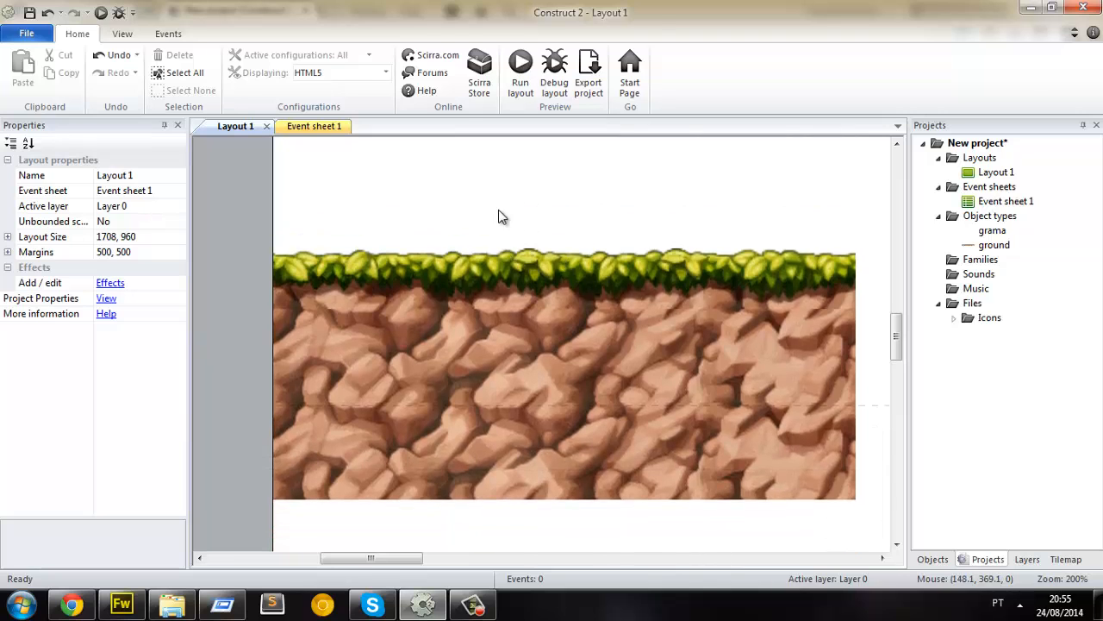
Step: Duplicate the whole grass-topped ground block and place the copy flush against the original's right side, at X about 540
scroll(498, 216, "down", 5, "ctrl")
left_click_drag(319, 268, 673, 508)
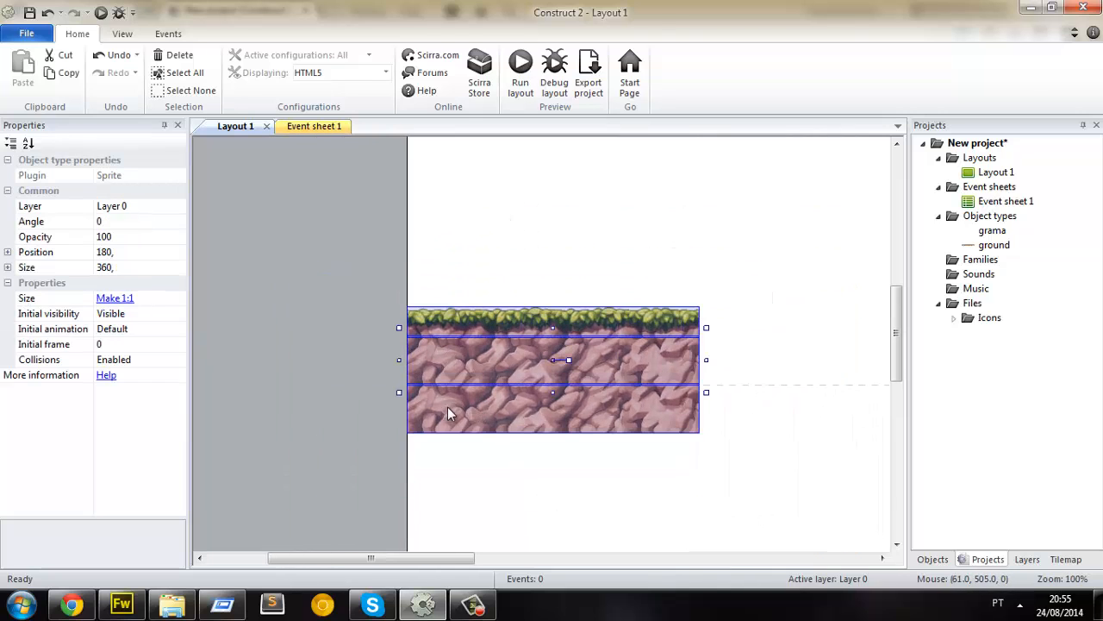
left_click_drag(448, 406, 717, 429, "ctrl")
scroll(752, 399, "up", 3, "ctrl")
left_click_drag(370, 562, 434, 563)
left_click_drag(580, 246, 567, 246)
scroll(451, 309, "up", 1)
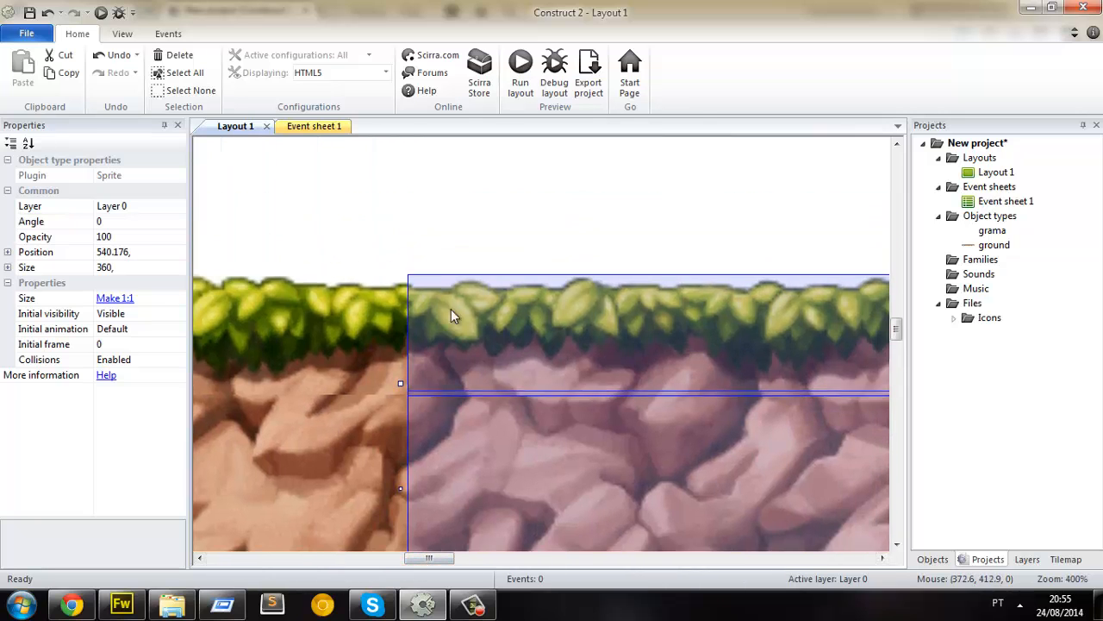
Step: Examine the seam between the two ground blocks and the joint between grass and rock at different magnifications
left_click(470, 216)
scroll(473, 229, "down", 2, "ctrl")
scroll(522, 345, "down", 1, "ctrl")
scroll(533, 368, "up", 1, "ctrl")
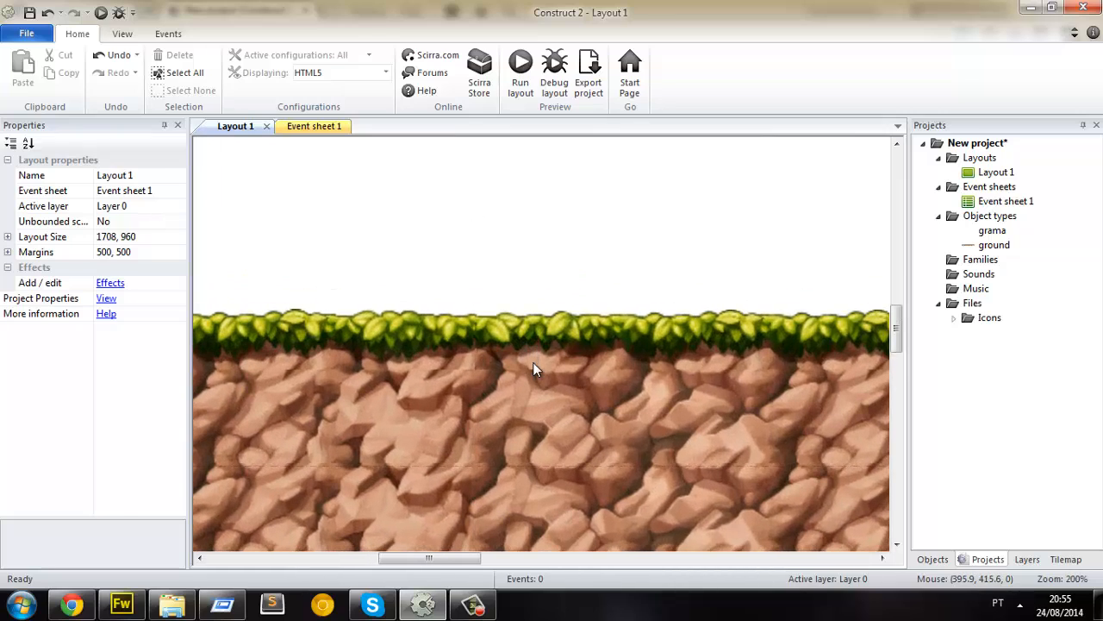
left_click(532, 369)
scroll(552, 465, "down", 2, "ctrl")
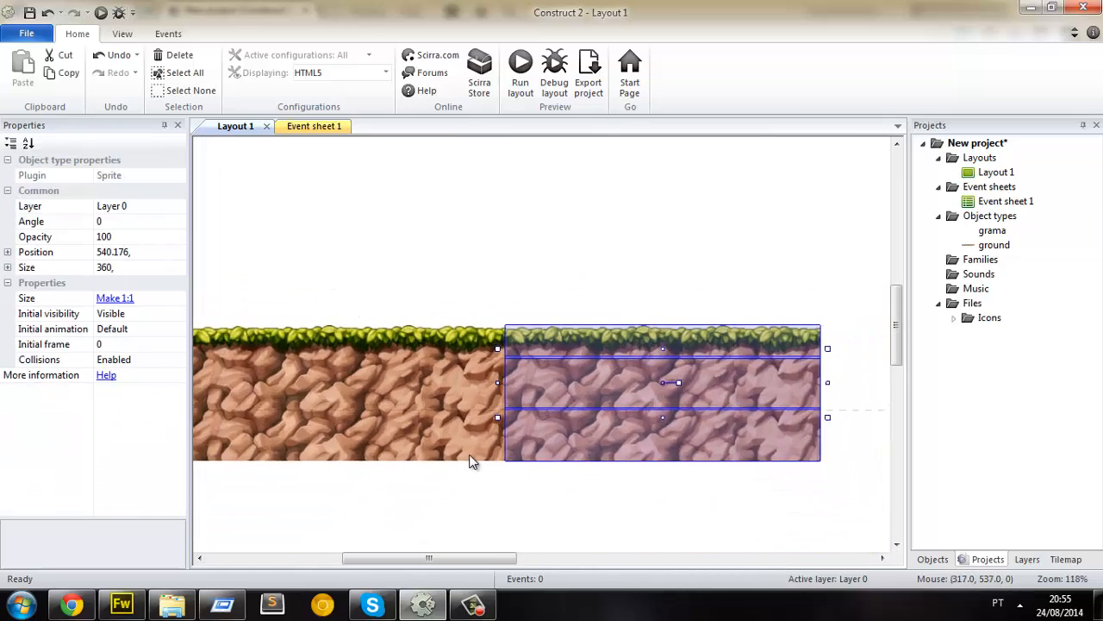
scroll(365, 446, "up", 5, "ctrl")
left_click_drag(428, 558, 428, 560)
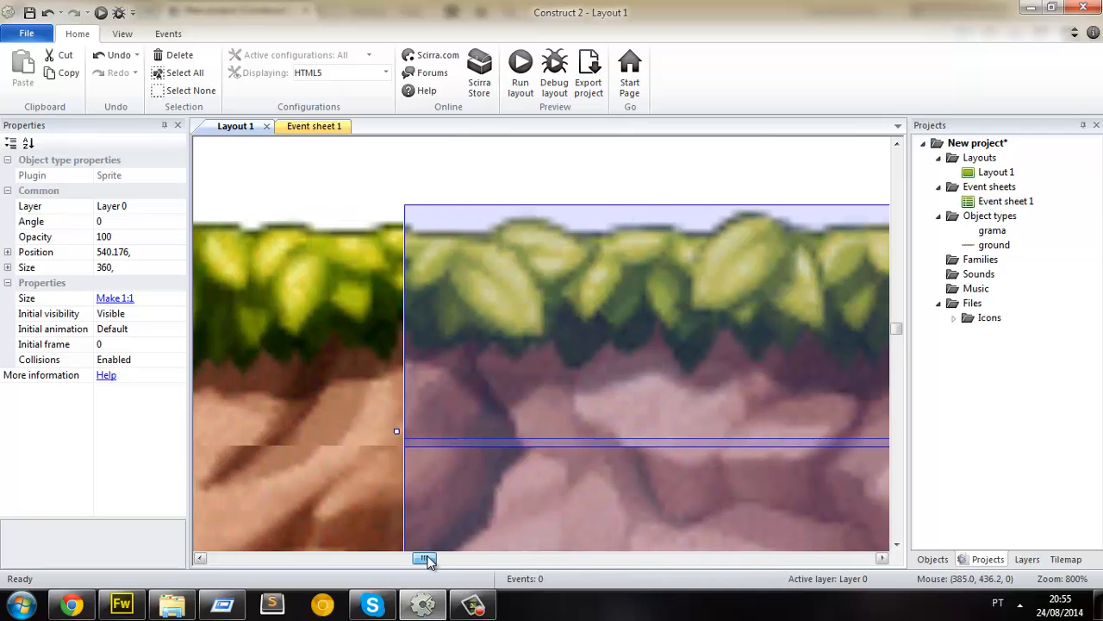
left_click(421, 180)
scroll(401, 178, "down", 5, "ctrl")
scroll(518, 350, "down", 1, "ctrl")
scroll(466, 361, "up", 6, "ctrl")
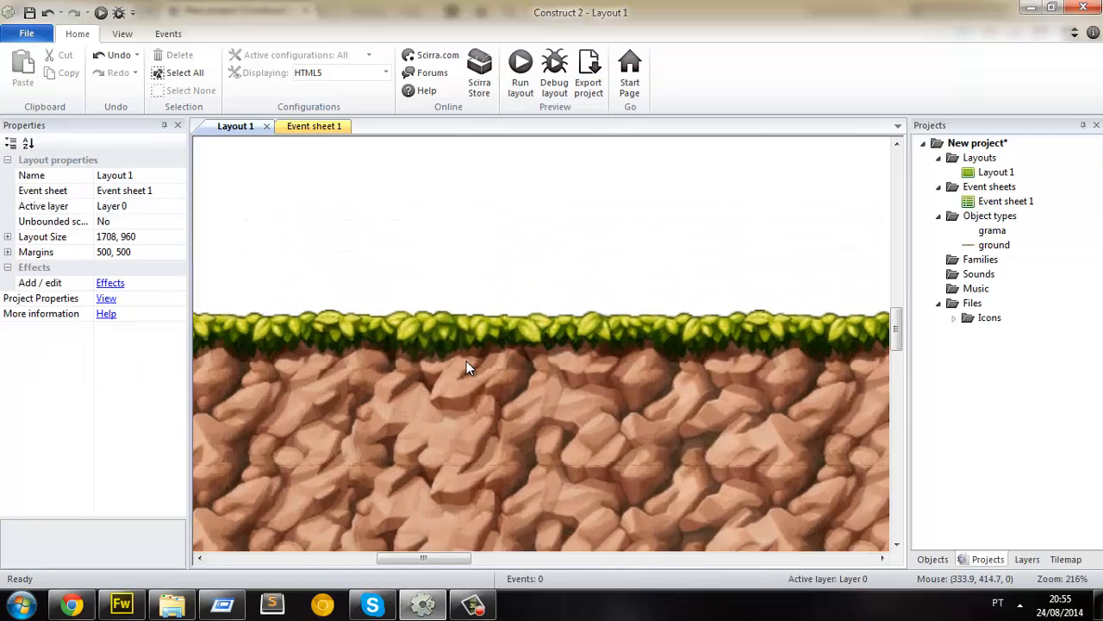
scroll(373, 343, "down", 3)
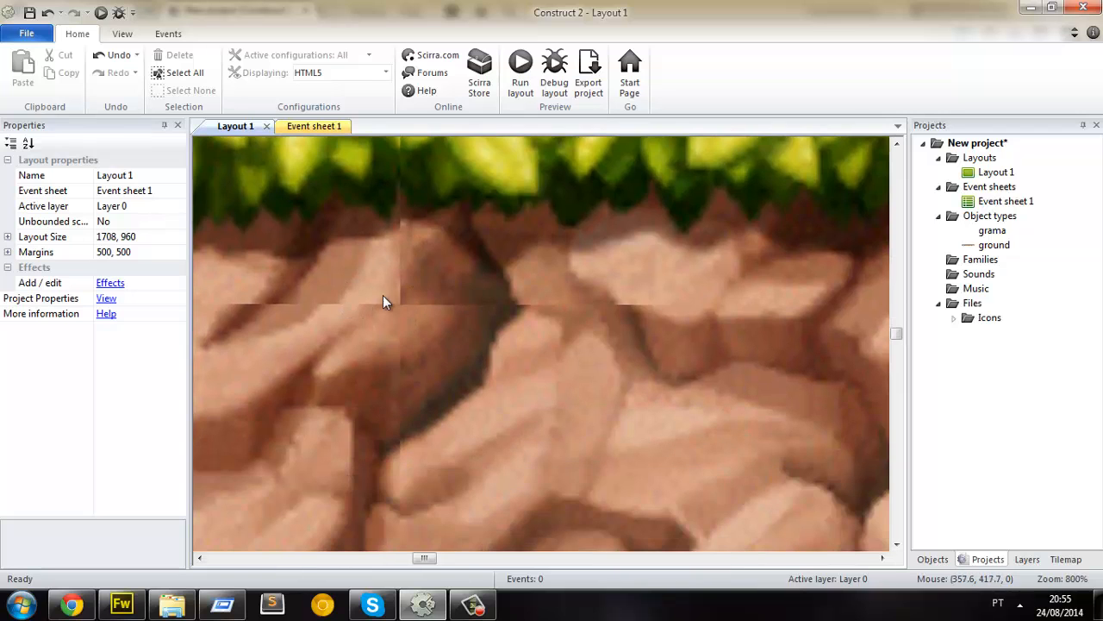
Step: Move the whole two-block ground up until its bottom edge lies just above the bottom of the dashed window outline
scroll(391, 305, "up", 3)
scroll(400, 315, "down", 7, "ctrl")
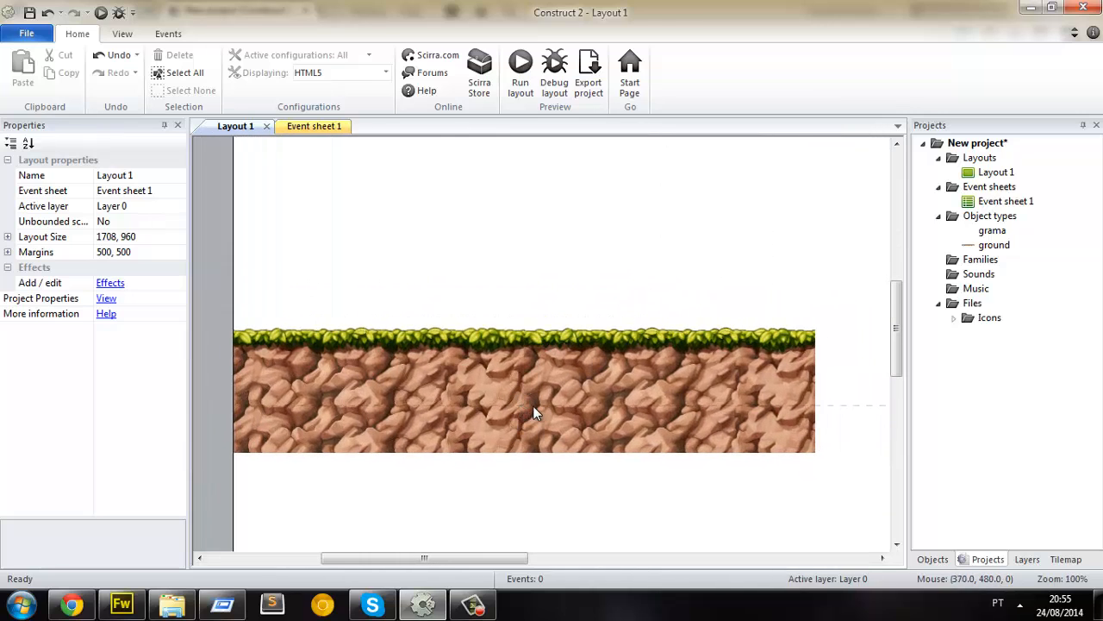
scroll(517, 388, "up", 5, "ctrl")
scroll(446, 443, "down", 5, "ctrl")
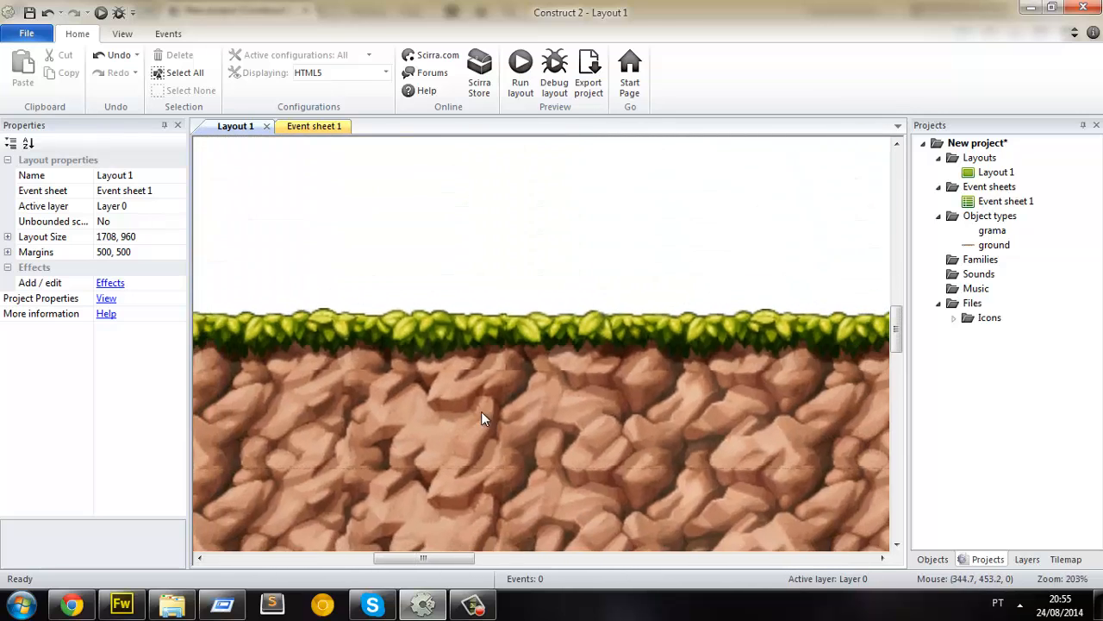
scroll(439, 422, "down", 1, "ctrl")
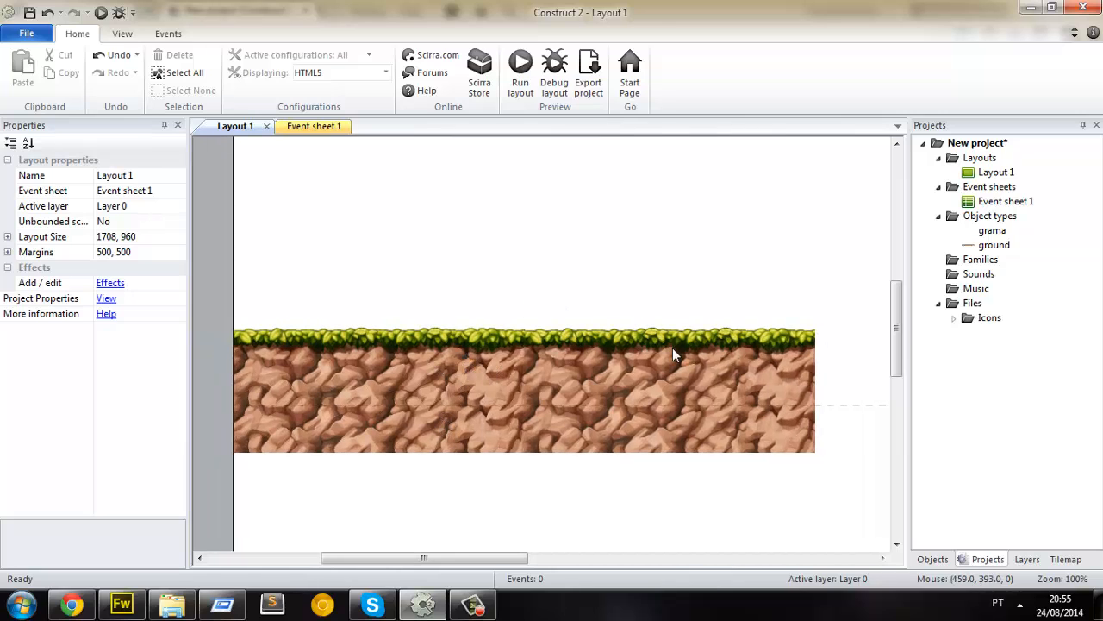
left_click_drag(763, 339, 217, 483)
left_click_drag(375, 441, 326, 416)
mouse_move(445, 565)
left_mouse_down()
mouse_move(518, 547)
mouse_move(736, 553)
left_mouse_up()
left_click_drag(468, 396, 895, 265)
left_click_drag(704, 562, 468, 560)
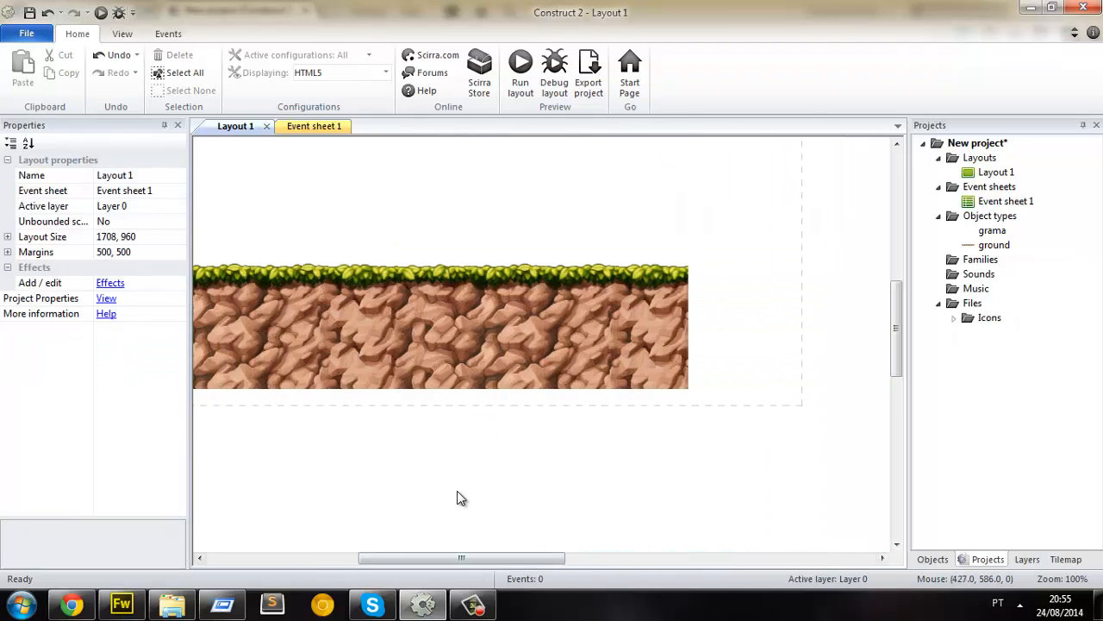
Step: Run the layout preview in the browser and compare the ground's position there with the dashed window outline in the Construct 2 layout
left_click(101, 13)
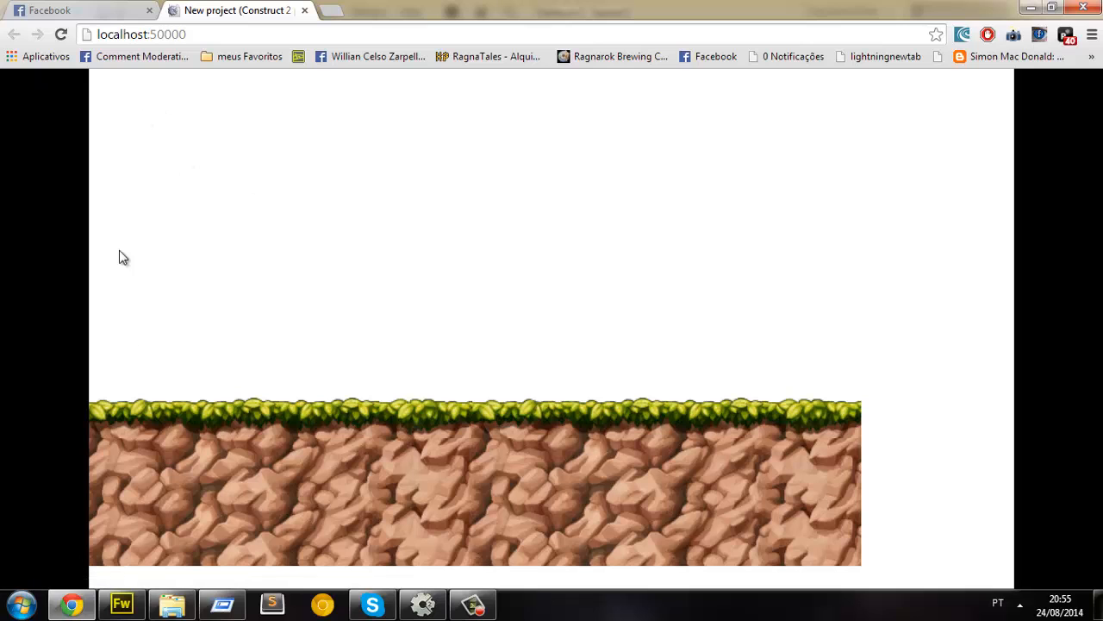
key("alt+Tab")
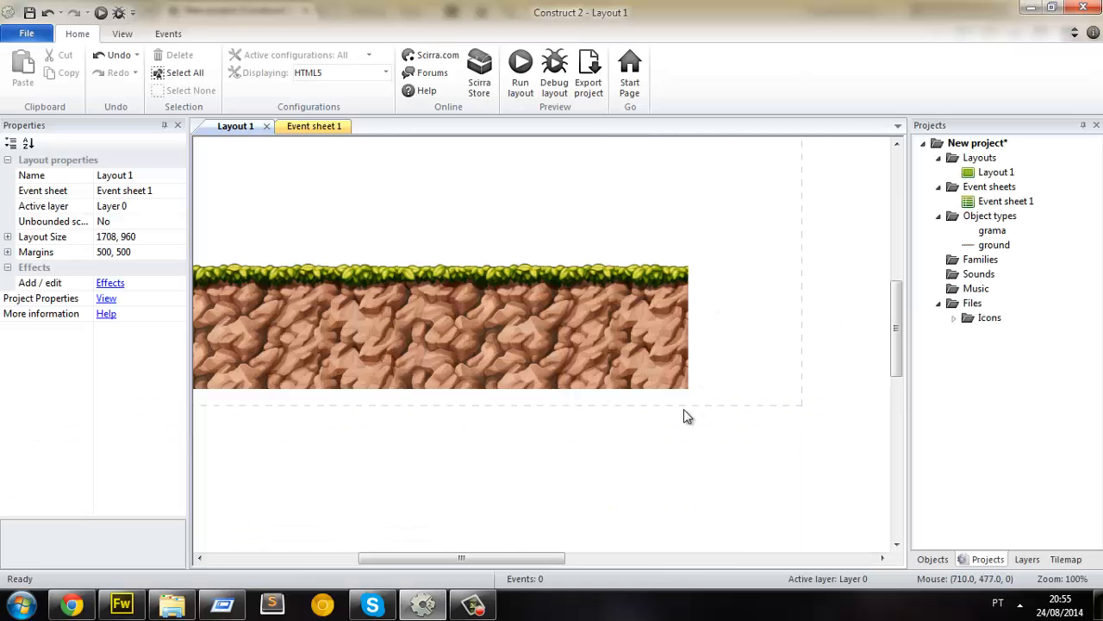
left_click_drag(459, 557, 397, 557)
left_click_drag(346, 413, 399, 398)
key("alt+Tab")
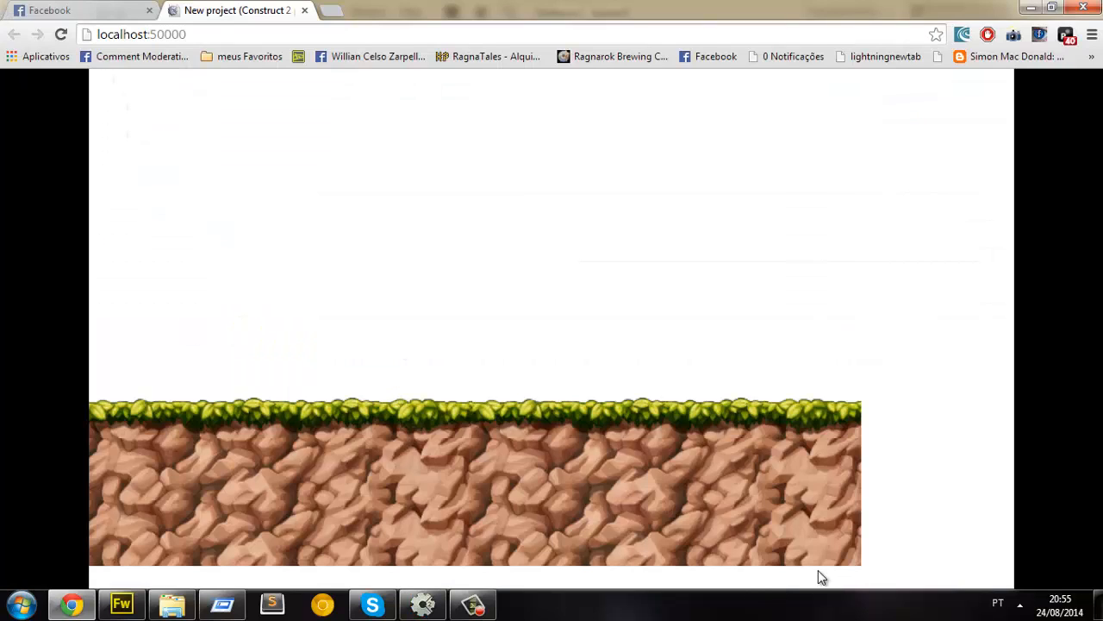
key("alt+Tab")
Step: Move all the ground and grass pieces down slightly past the dashed window outline, and check the result in the browser preview
left_click_drag(245, 231, 856, 420)
left_click_drag(802, 366, 801, 393)
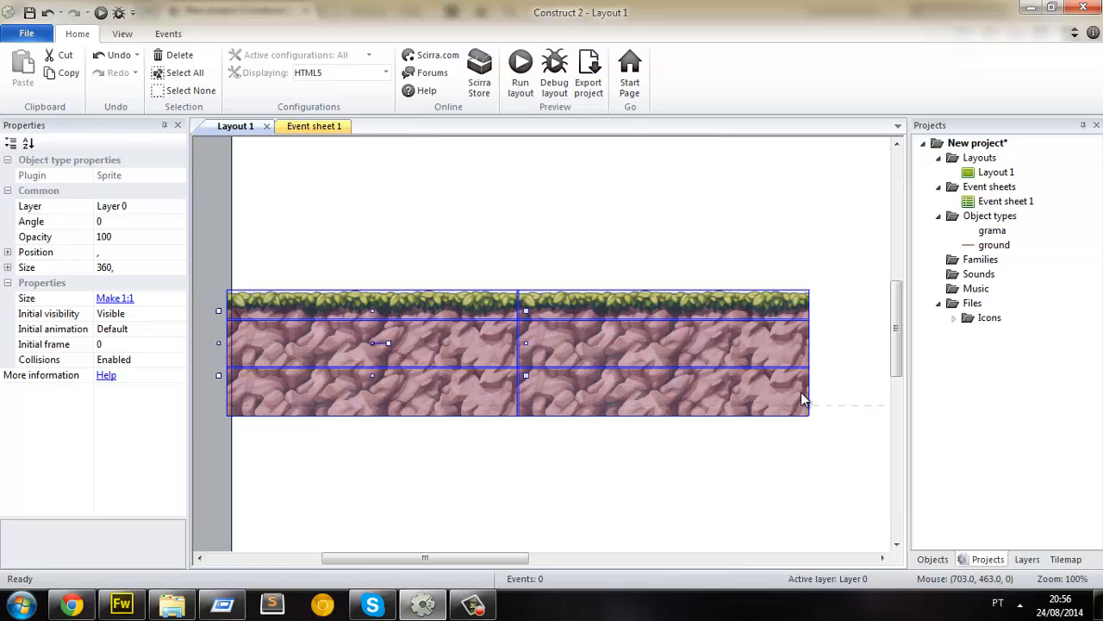
left_click(776, 479)
left_click(101, 12)
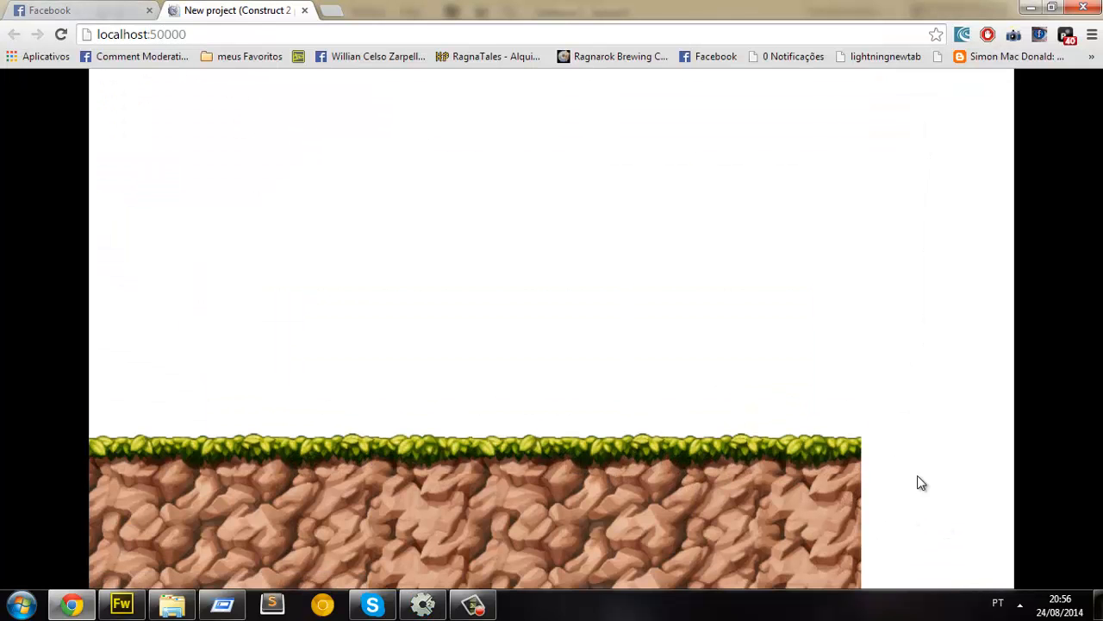
key("alt+Tab")
Step: Duplicate the entire two-block ground and place the copy flush against the original's right side
scroll(536, 412, "down", 5, "ctrl")
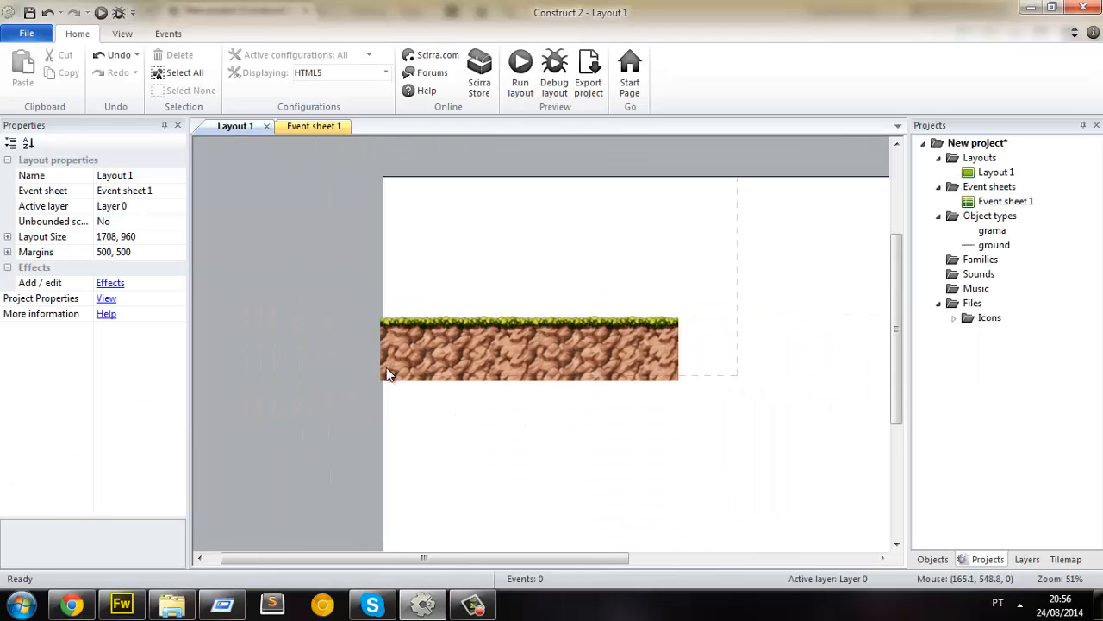
left_click_drag(312, 295, 741, 431)
left_click_drag(398, 372, 704, 365, "ctrl")
scroll(704, 366, "up", 4, "ctrl")
left_click_drag(456, 559, 528, 558)
left_click_drag(611, 467, 582, 463)
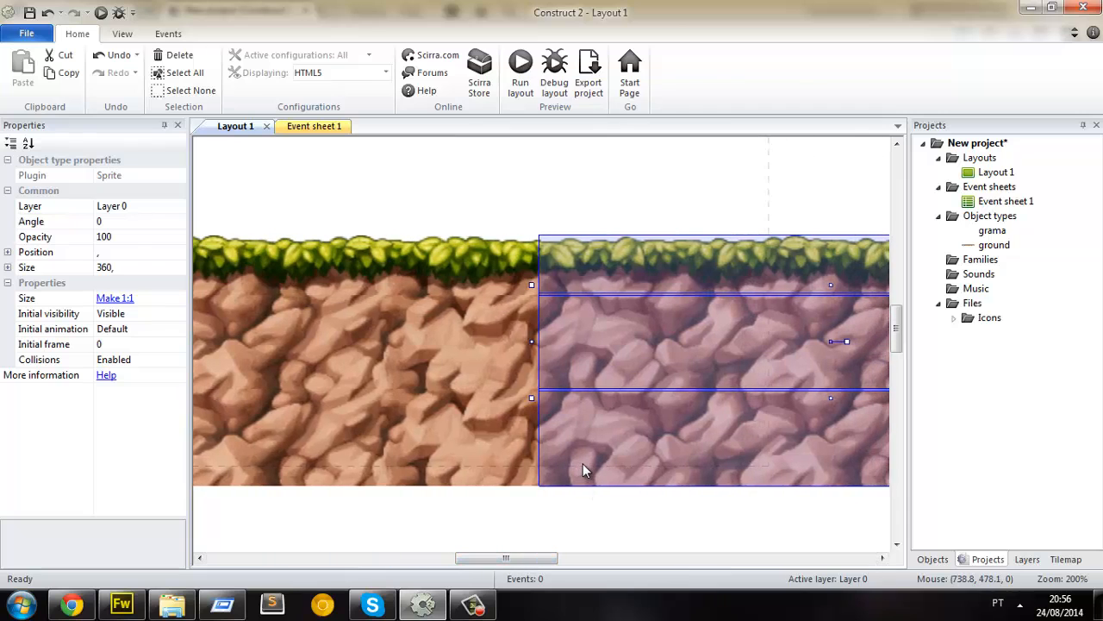
left_click(605, 542)
Step: Rename the layout's layer from Layer 0 to principal
scroll(606, 542, "down", 3, "ctrl")
left_click_drag(517, 558, 484, 495)
scroll(665, 460, "up", 4)
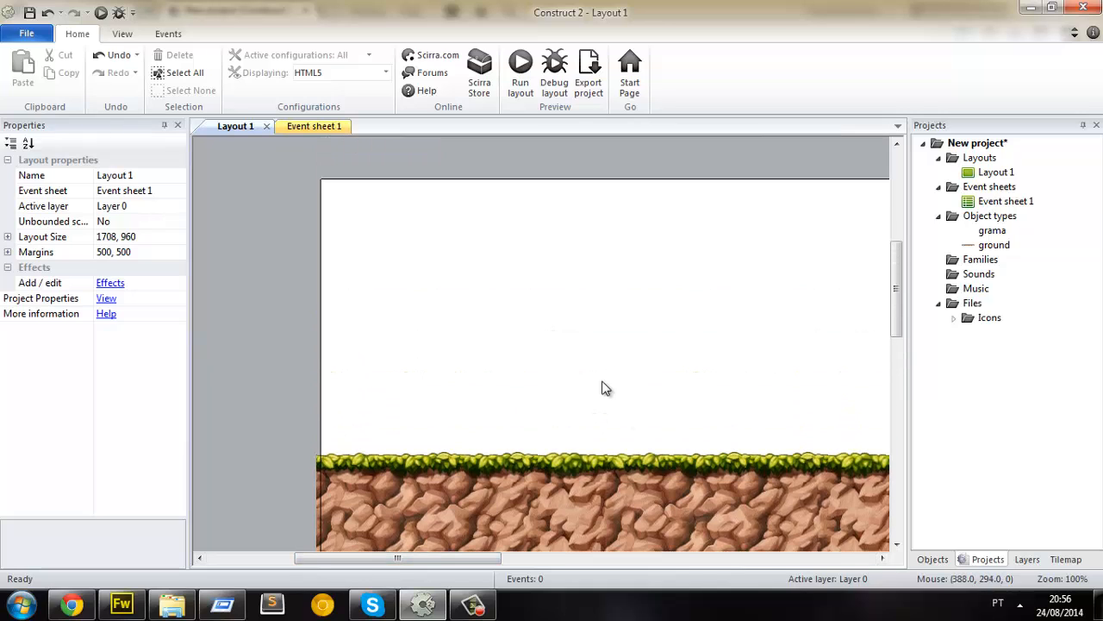
scroll(668, 362, "down", 3)
left_click(1026, 559)
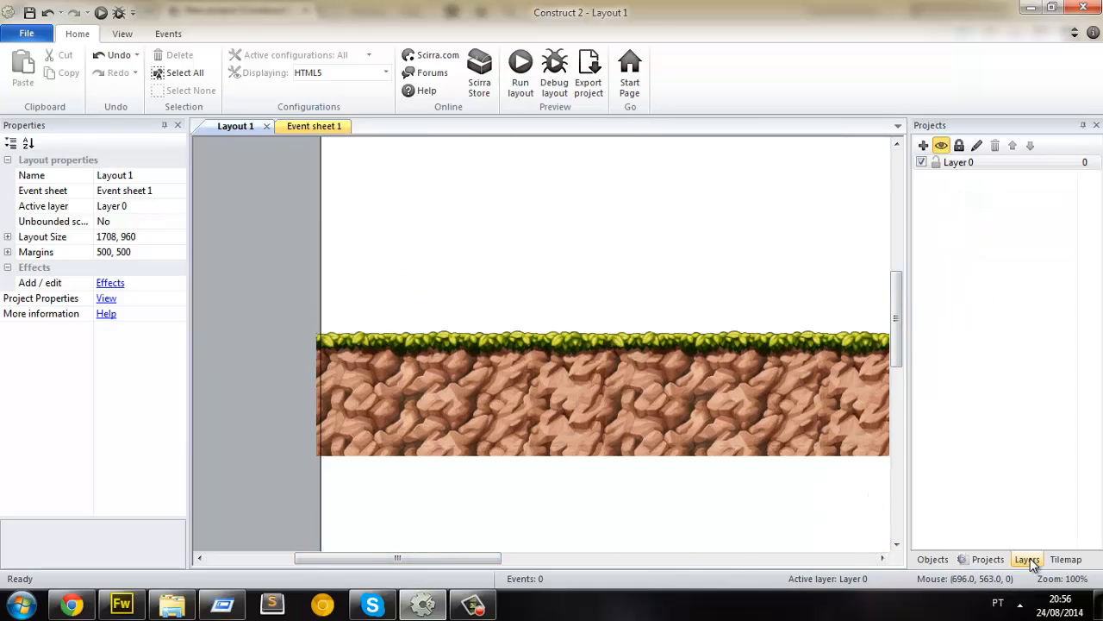
left_click(971, 164)
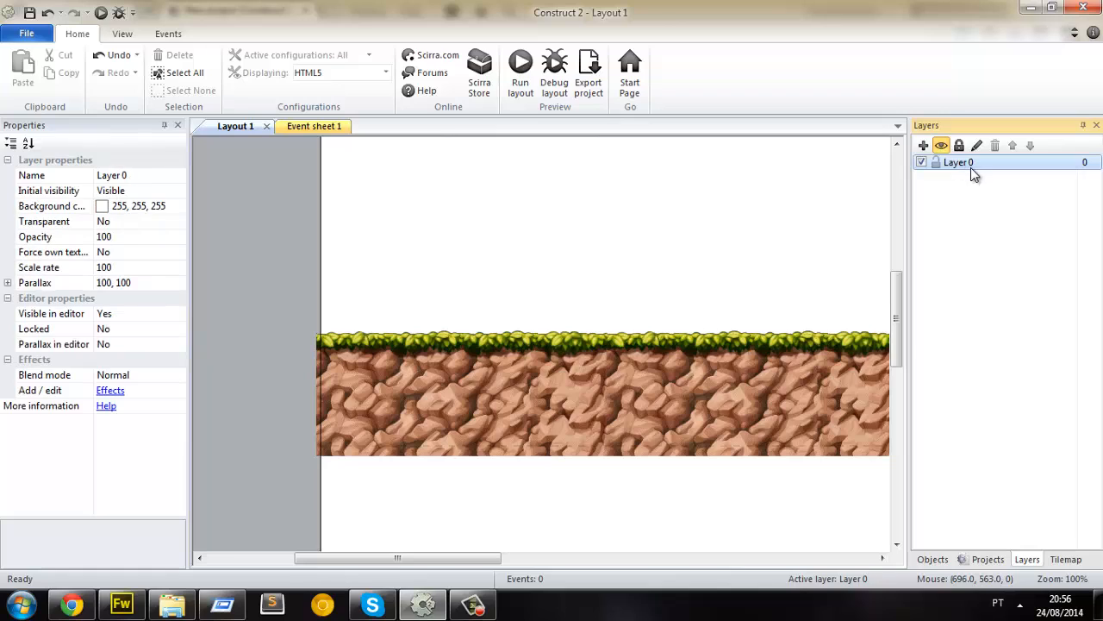
left_click(972, 163)
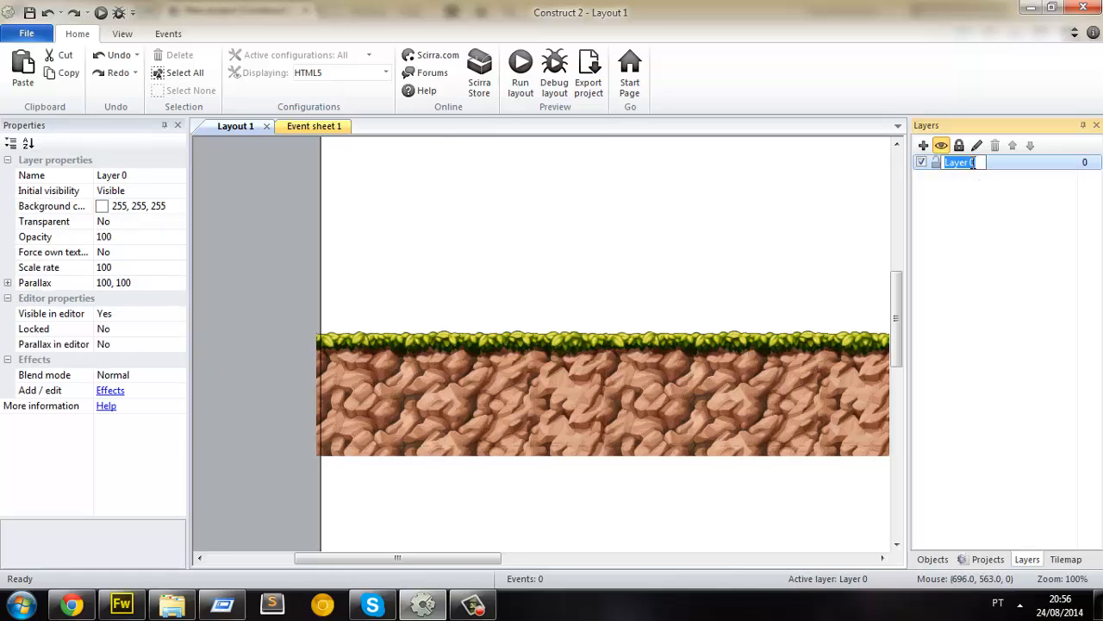
type("principal")
key("Return")
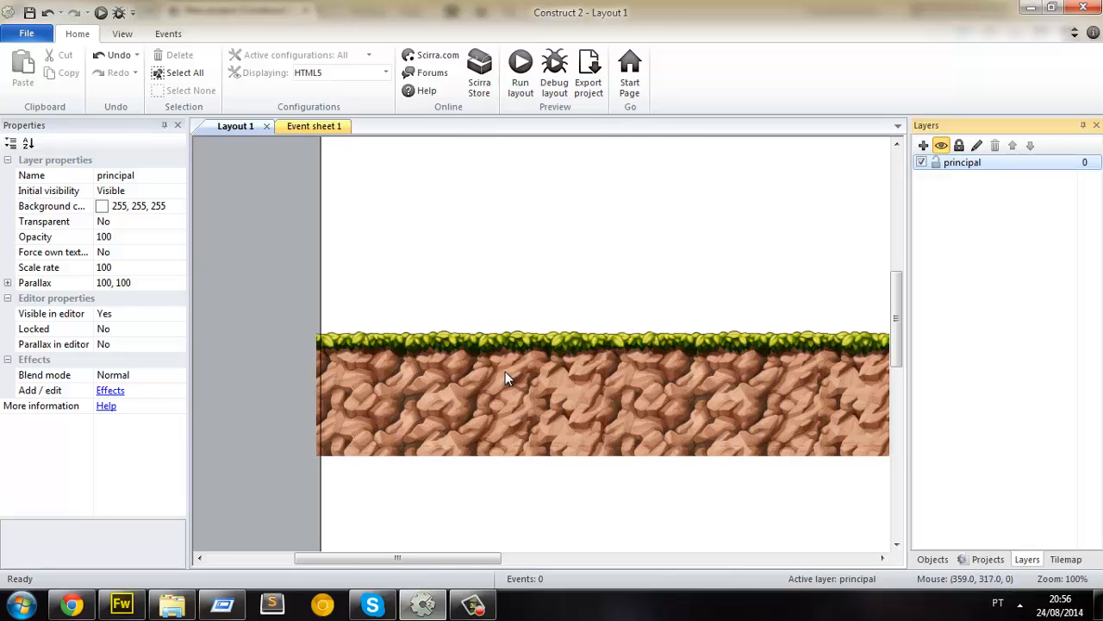
Step: Add a layer below principal and name it bg
left_click_drag(398, 561, 445, 564)
right_click(977, 242)
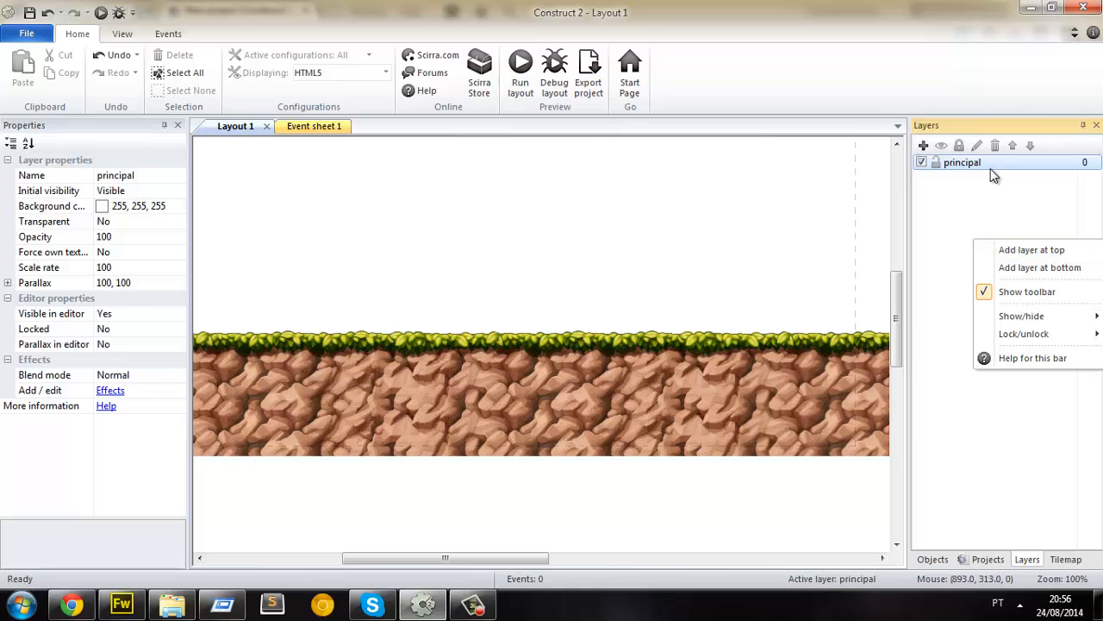
left_click(1052, 269)
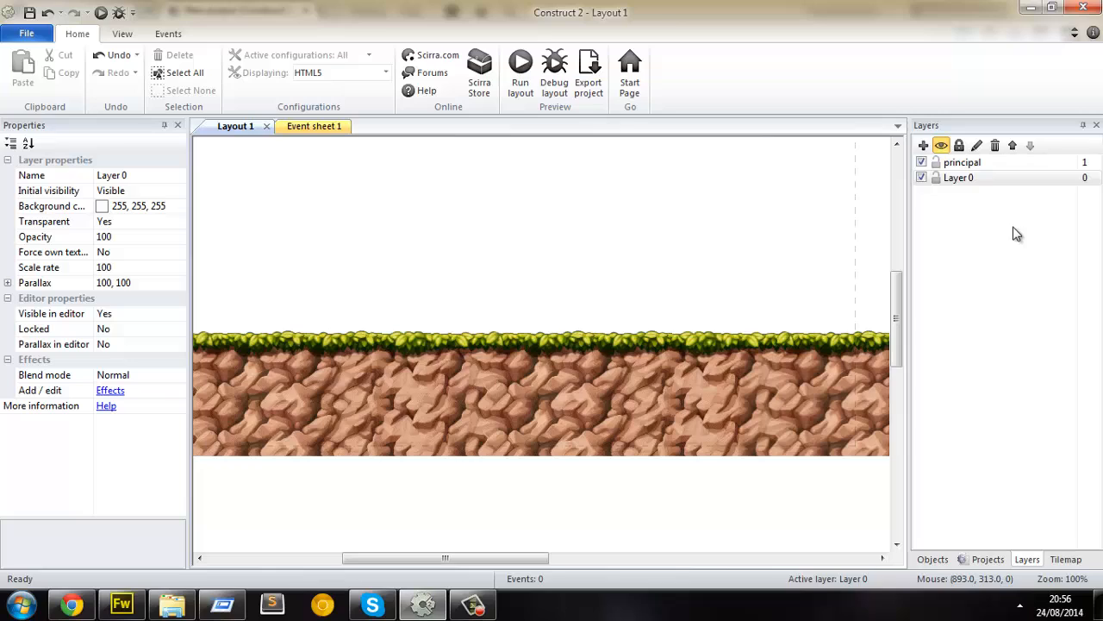
left_click(969, 182)
type("b")
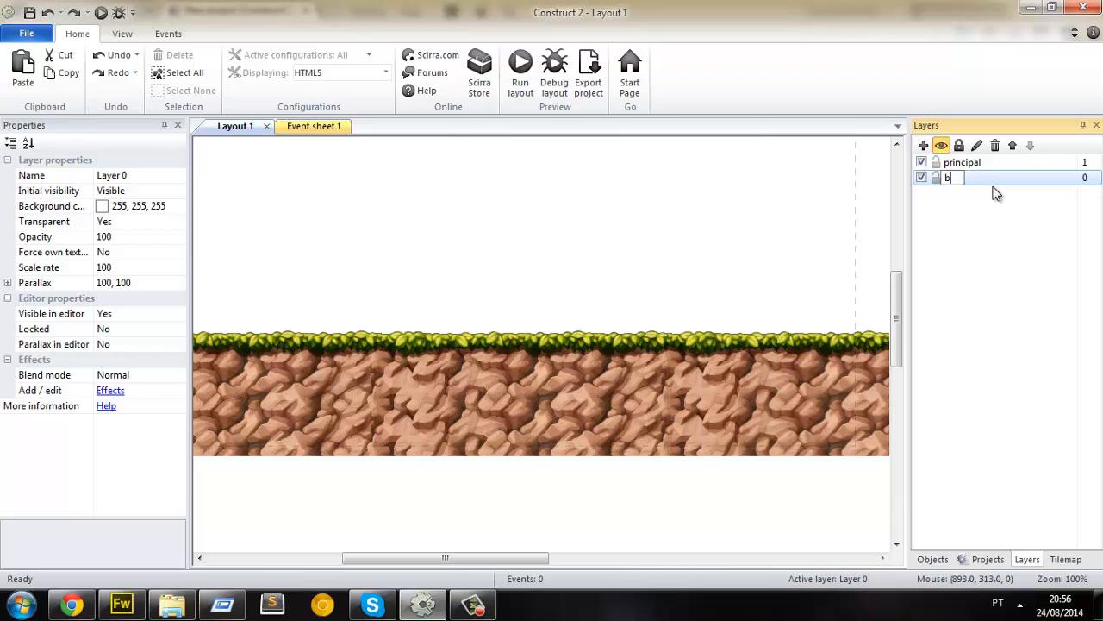
type("g")
key("Return")
Step: Switch to the file explorer window that shows the Área de Trabalho folder
key("alt+Tab")
key("alt+Tab")
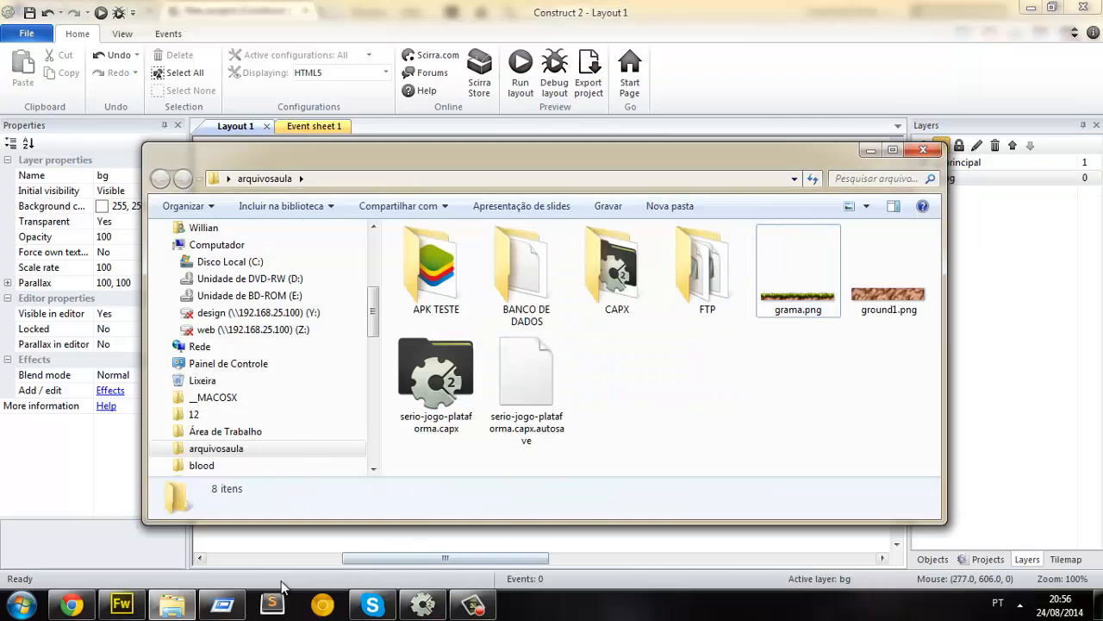
left_click(173, 606)
left_click(179, 609)
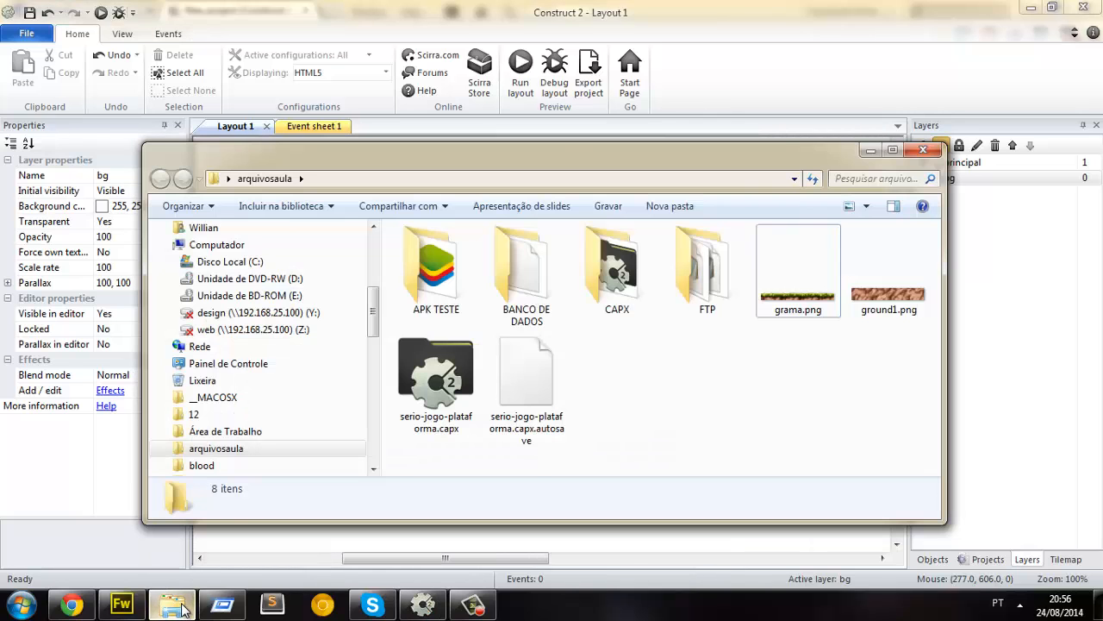
key("super+d")
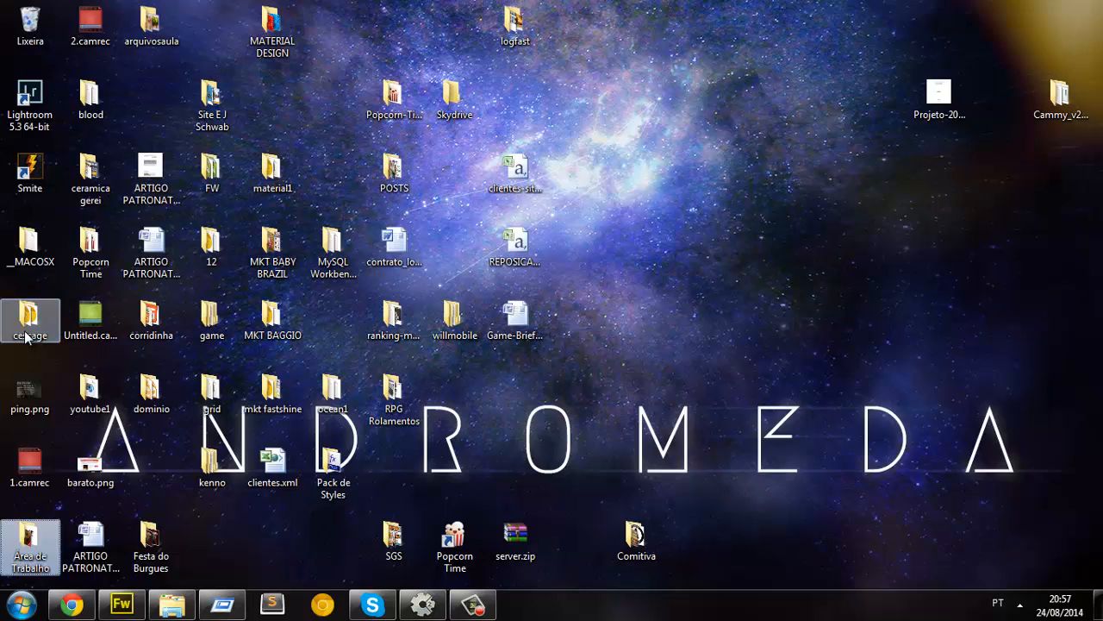
key("super+d")
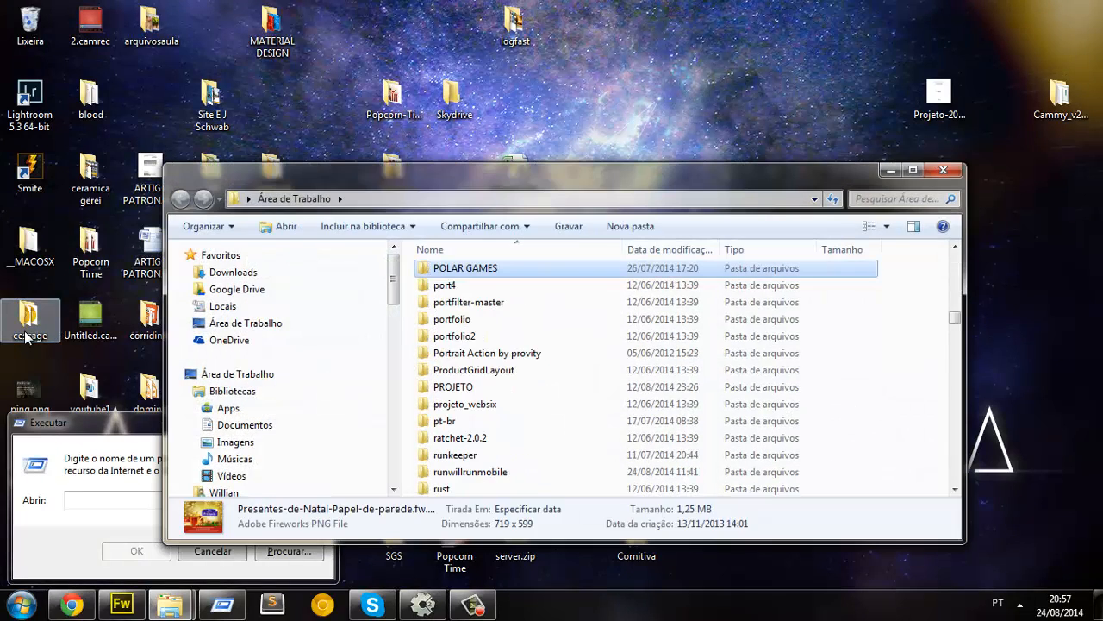
Step: Open the POLAR GAMES folder and its video aulas subfolder
key("Return")
key("Down")
key("Right")
key("Right")
key("Right")
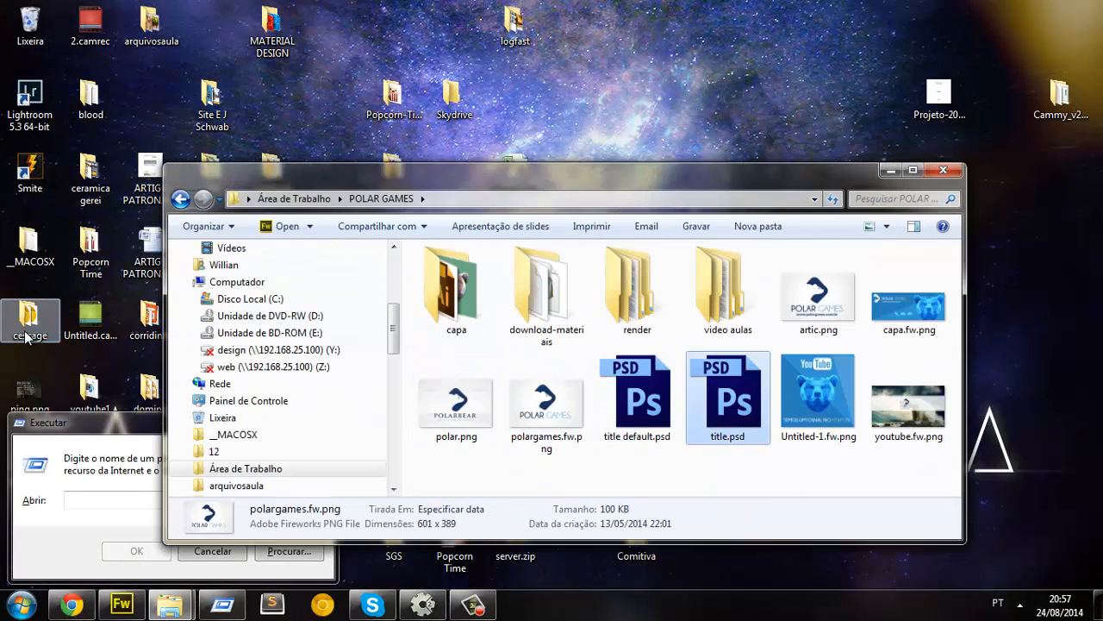
key("Up")
key("Return")
Step: Open the serie-aula1 folder and select the image bamboo_full.png
key("Down")
key("Down")
key("Down")
key("Down")
key("Down")
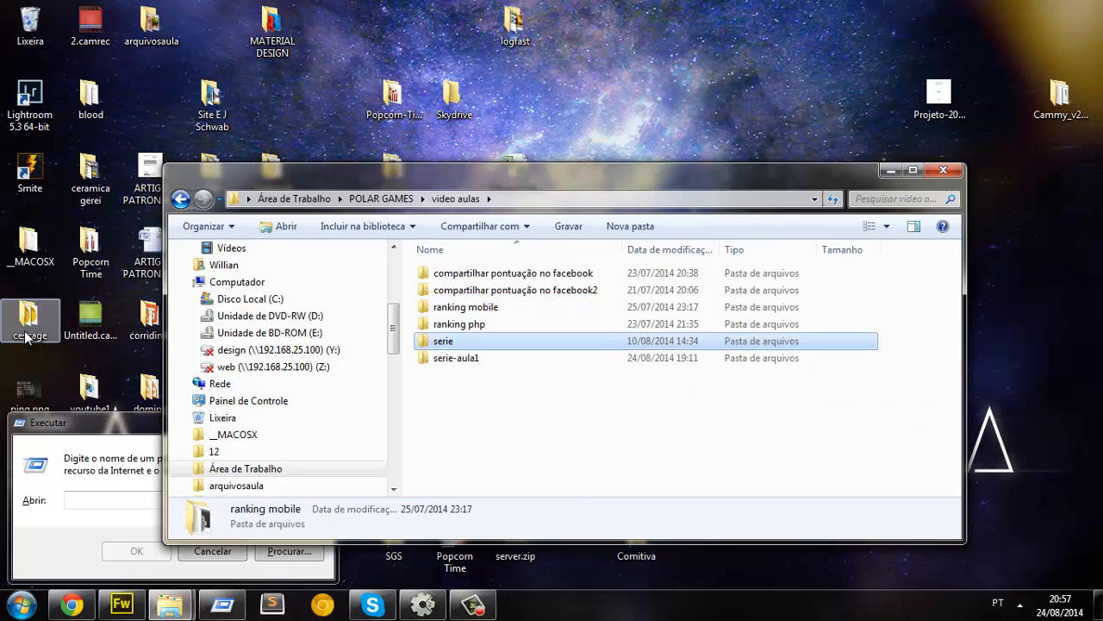
key("Return")
key("Right")
key("Right")
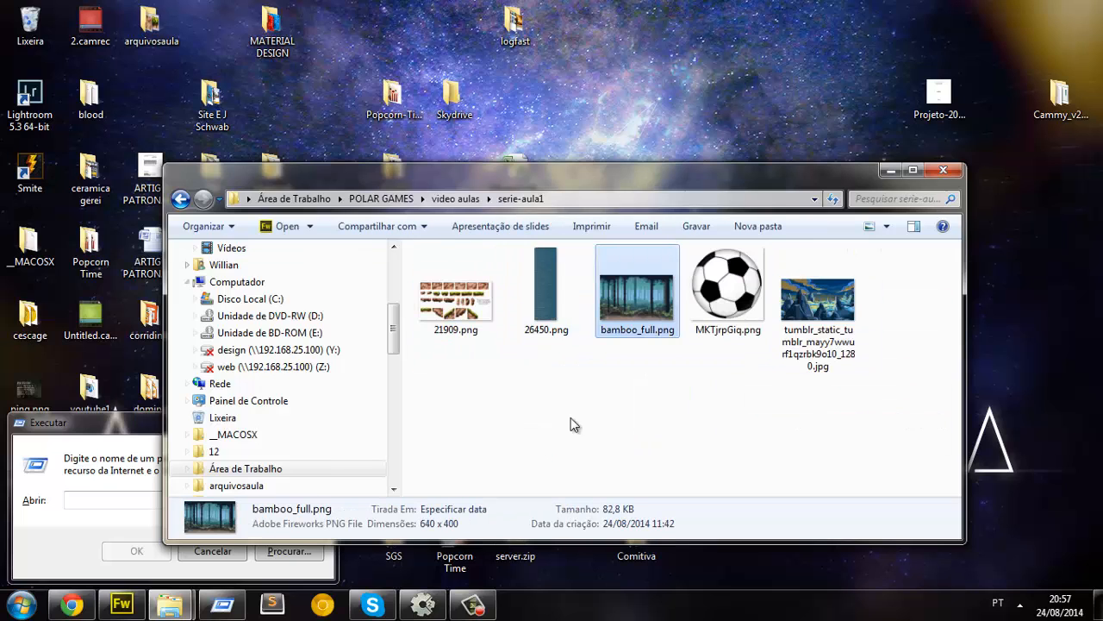
Step: Insert bamboo_full.png as a sprite on the bg layer at the layout's upper-left corner, enlarged to about 784 x 490
left_click_drag(635, 334, 453, 298)
scroll(495, 303, "down", 4, "ctrl")
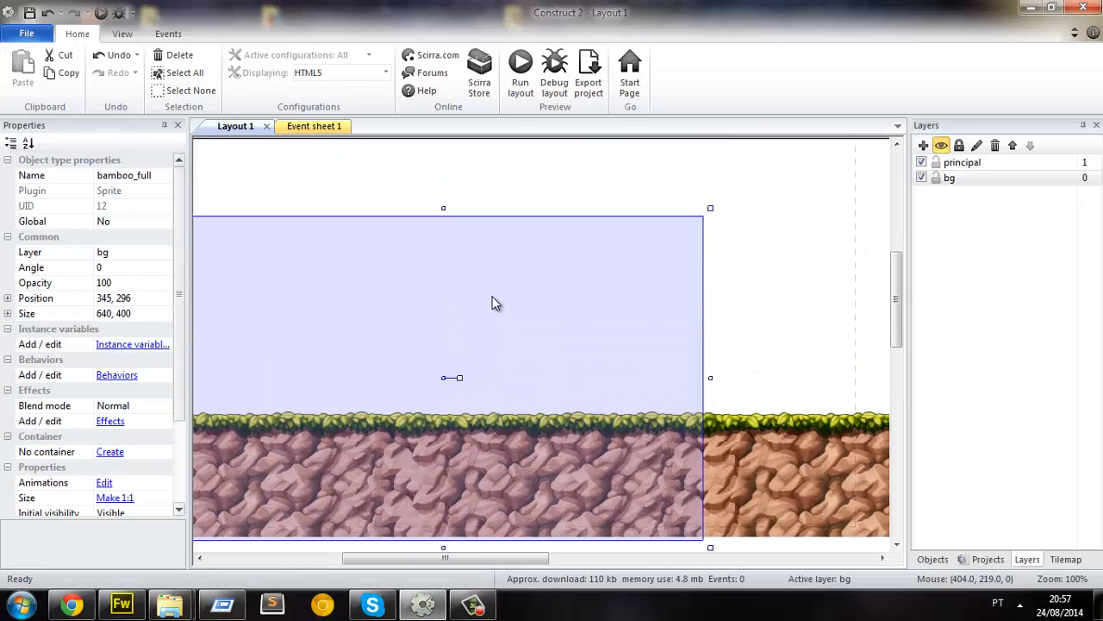
scroll(480, 296, "down", 1, "ctrl")
left_click_drag(543, 367, 535, 331)
left_click_drag(623, 445, 680, 481)
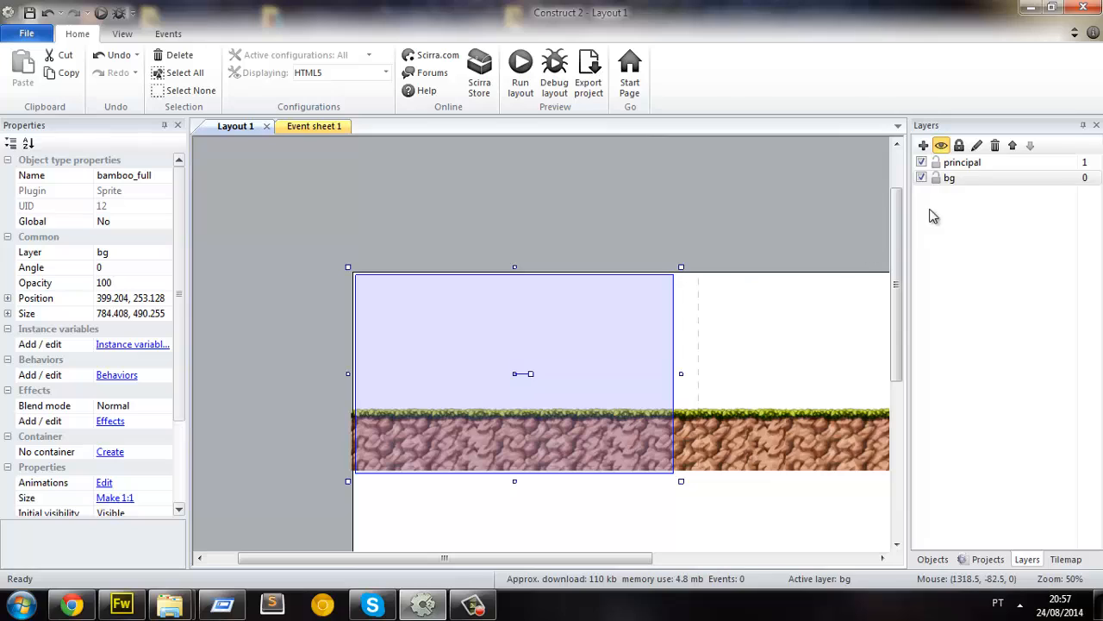
Step: Set the principal layer's Transparent property to Yes
left_click(961, 163)
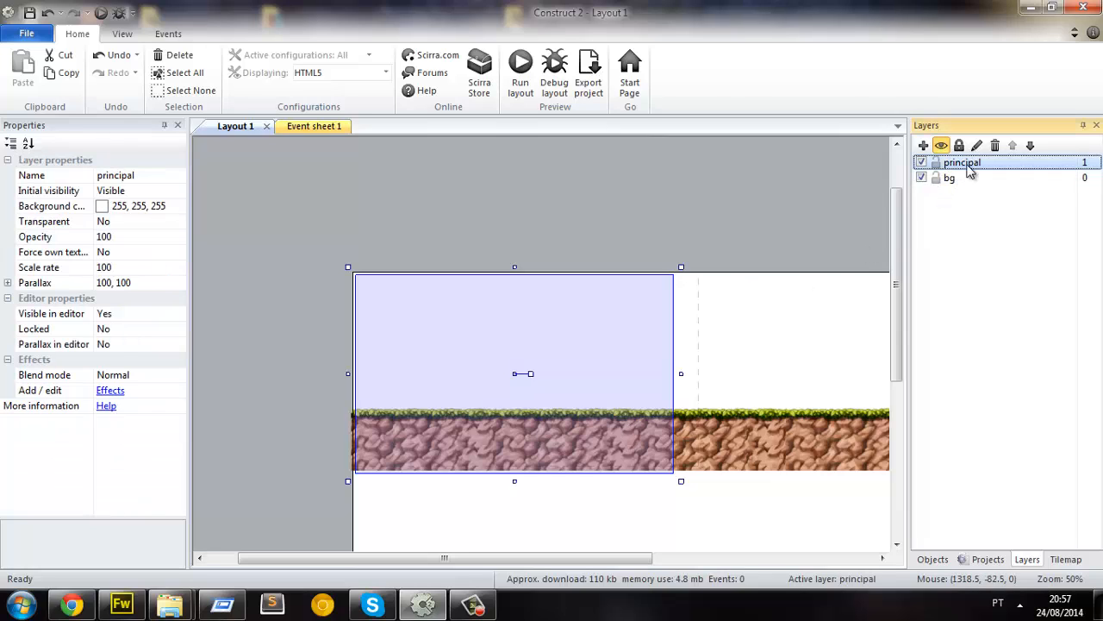
mouse_move(959, 170)
left_mouse_down()
mouse_move(964, 190)
mouse_move(976, 160)
left_mouse_up()
left_click(871, 235)
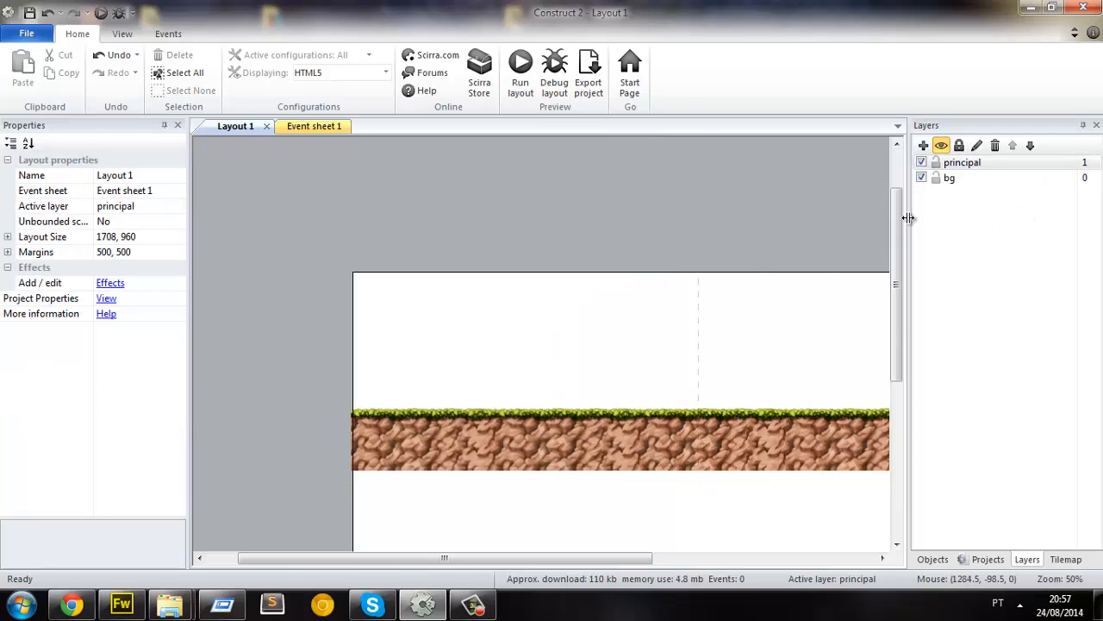
left_click(955, 164)
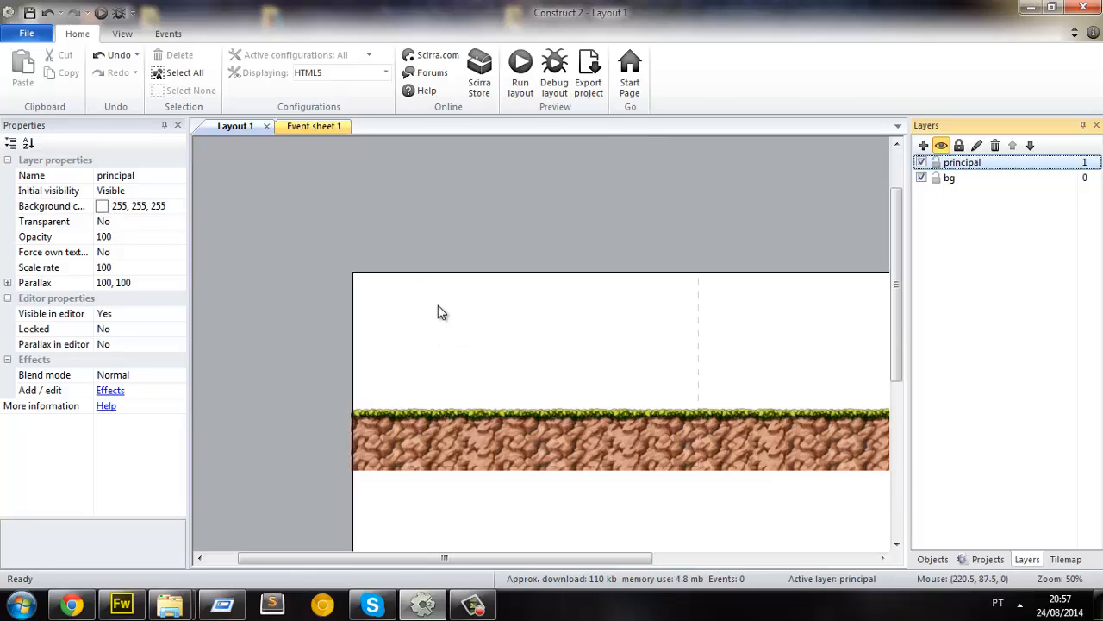
left_click(177, 221)
left_click(143, 237)
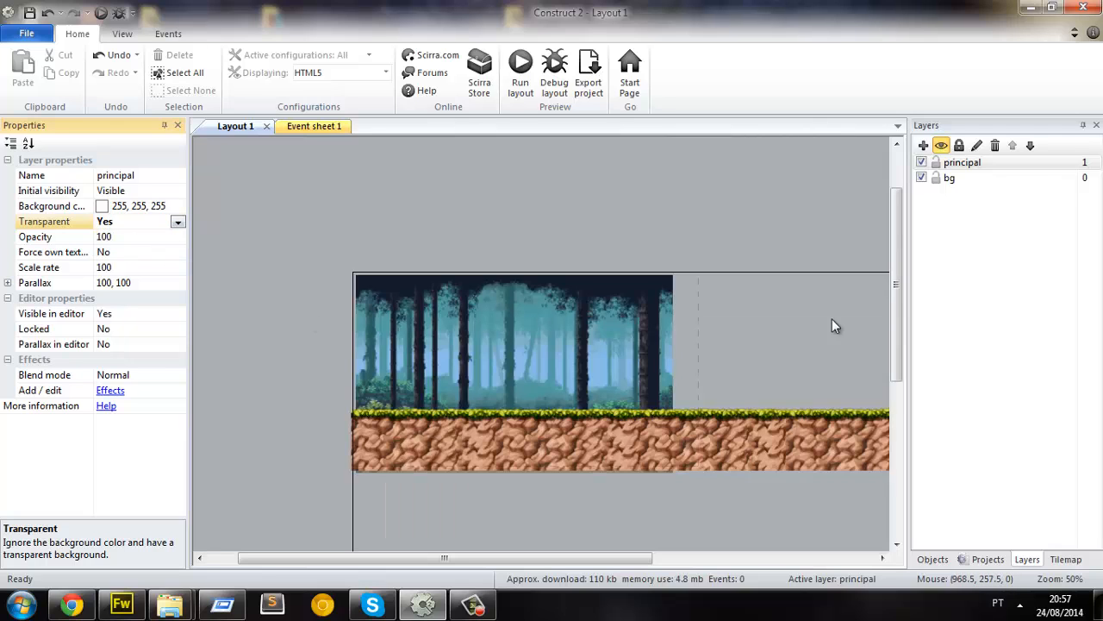
Step: Shift the bamboo_full sprite over the layout's upper-left corner and enlarge it to about 868 x 543 to cover the dashed window outline
left_click(969, 178)
left_click(645, 384)
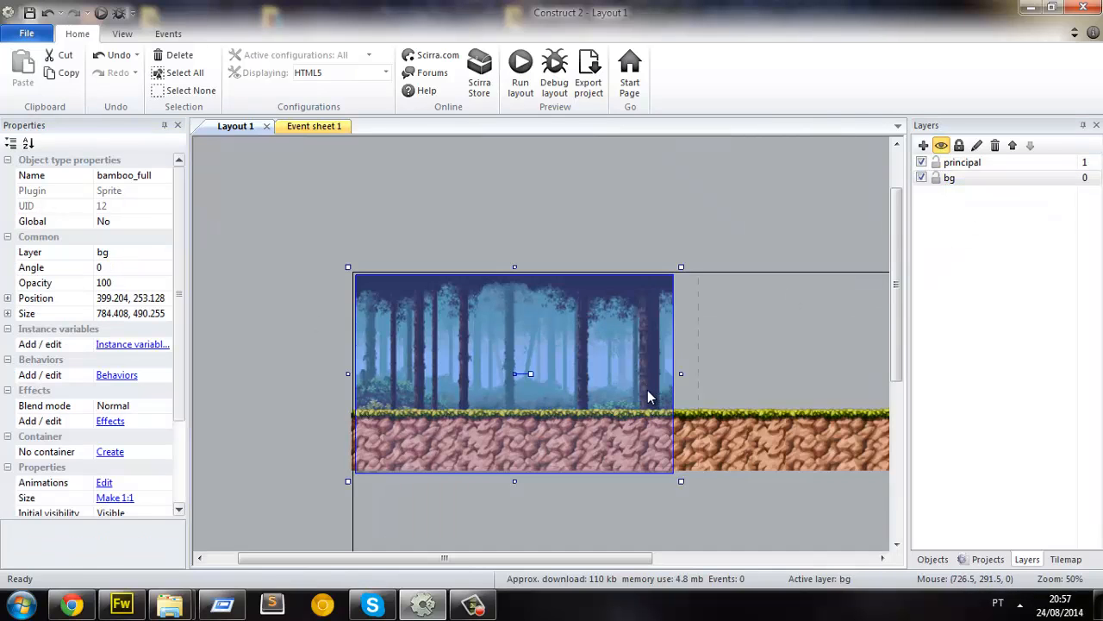
left_click_drag(629, 381, 620, 374)
left_click_drag(671, 477, 705, 504)
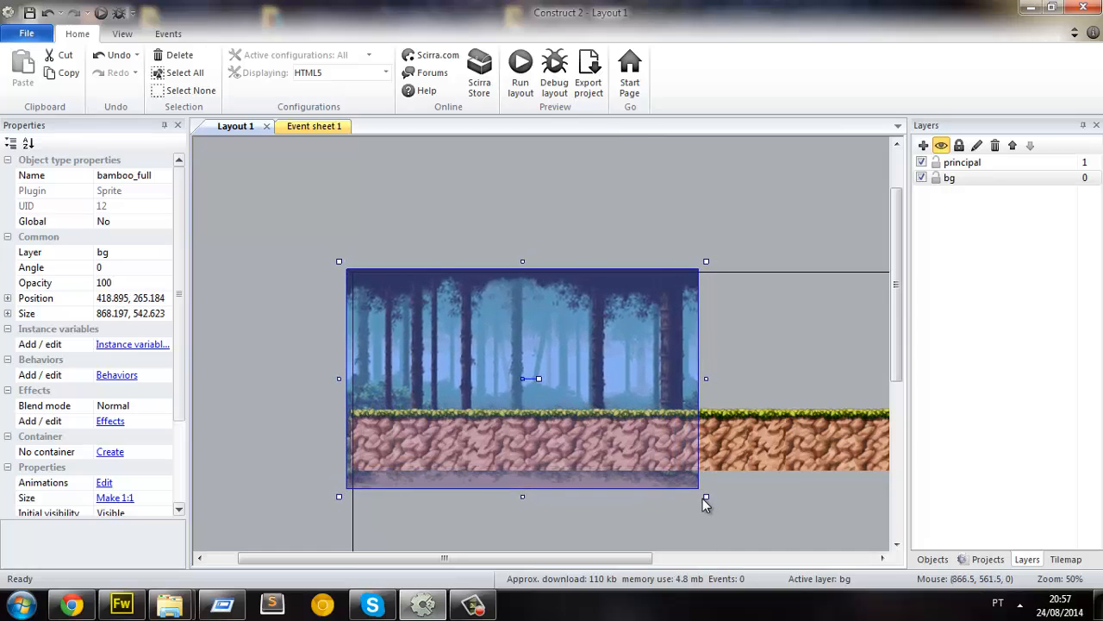
left_click(292, 493)
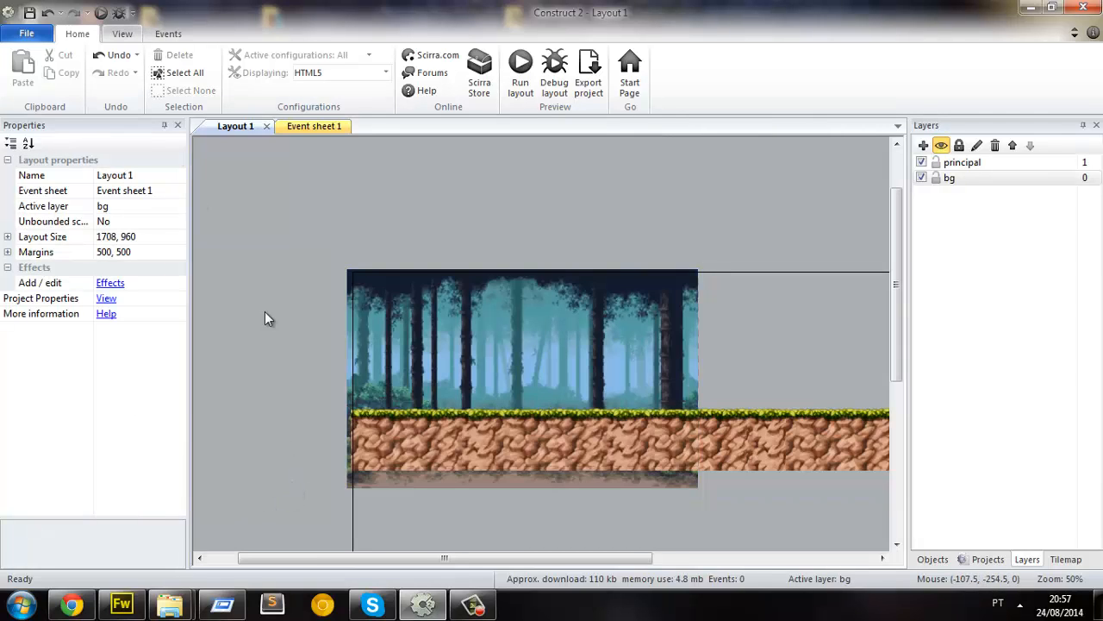
Step: Move all the ground tiles down until their lower edge meets the forest background's bottom edge, and preview the layout in the browser
left_click_drag(423, 493, 882, 390)
mouse_move(694, 437)
left_mouse_down()
mouse_move(681, 490)
mouse_move(682, 453)
left_mouse_up()
left_click(688, 518)
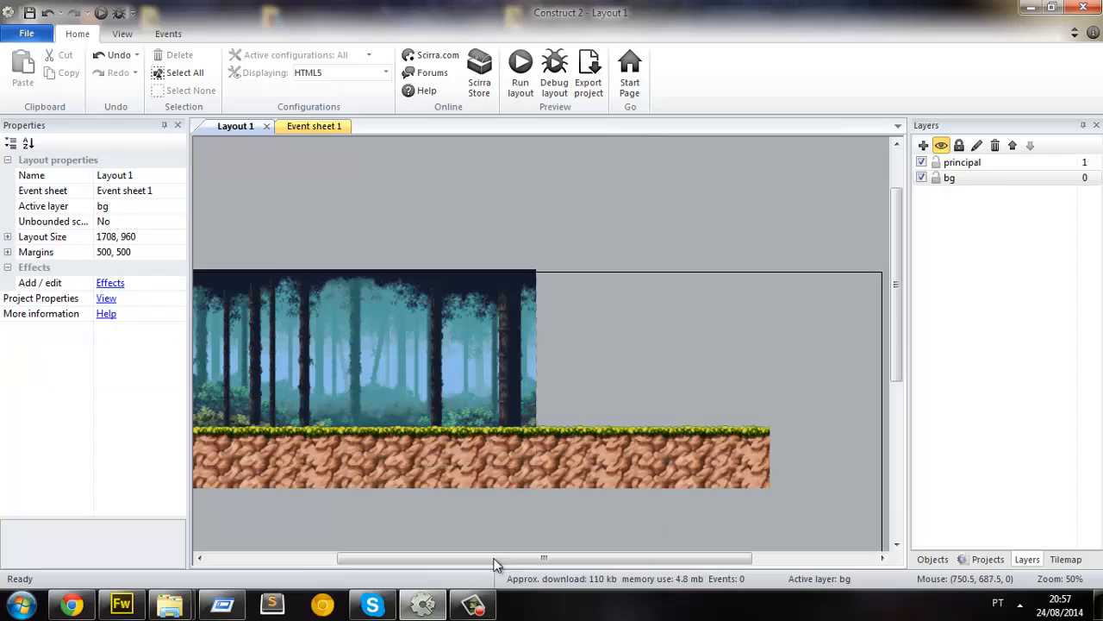
left_click_drag(495, 557, 432, 557)
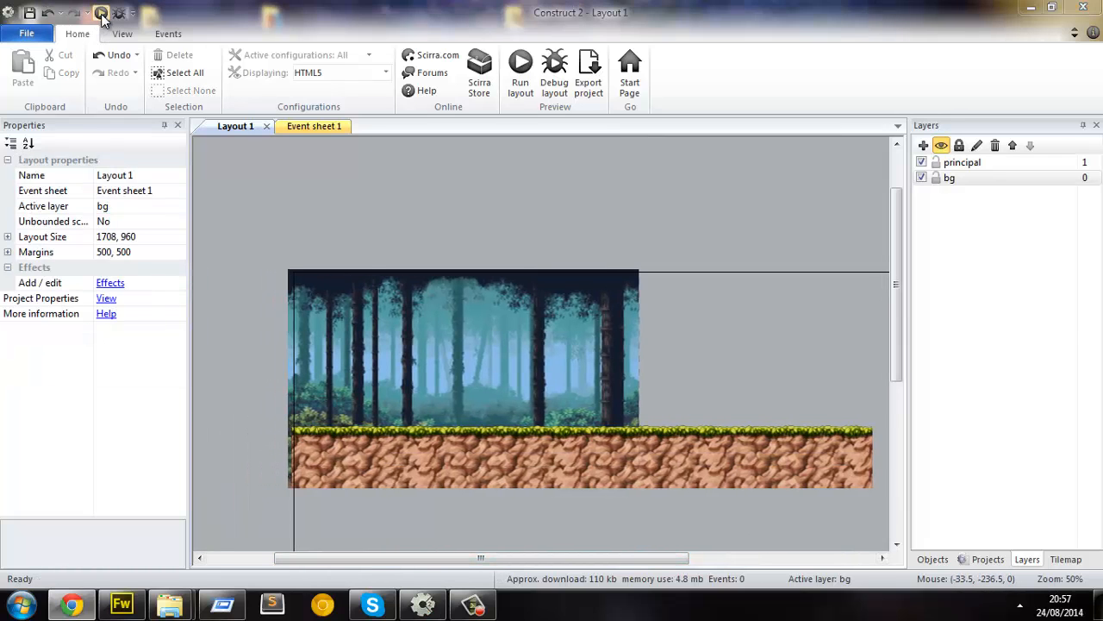
left_click(51, 609)
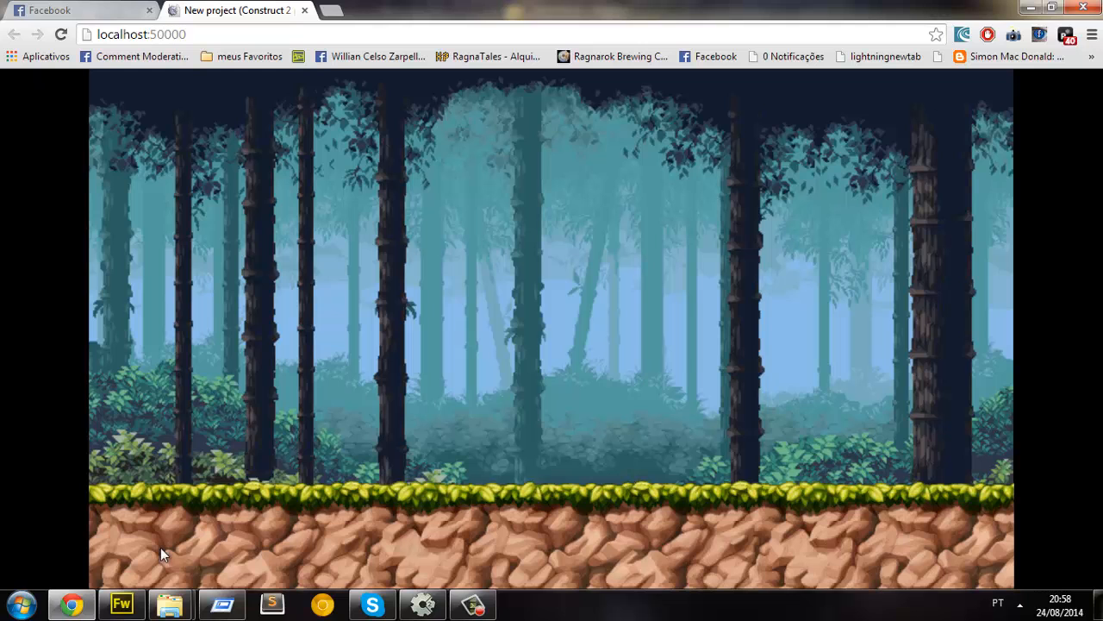
Step: Switch to Fireworks and bring up the character sprite sheet 26450.png
left_click(121, 604)
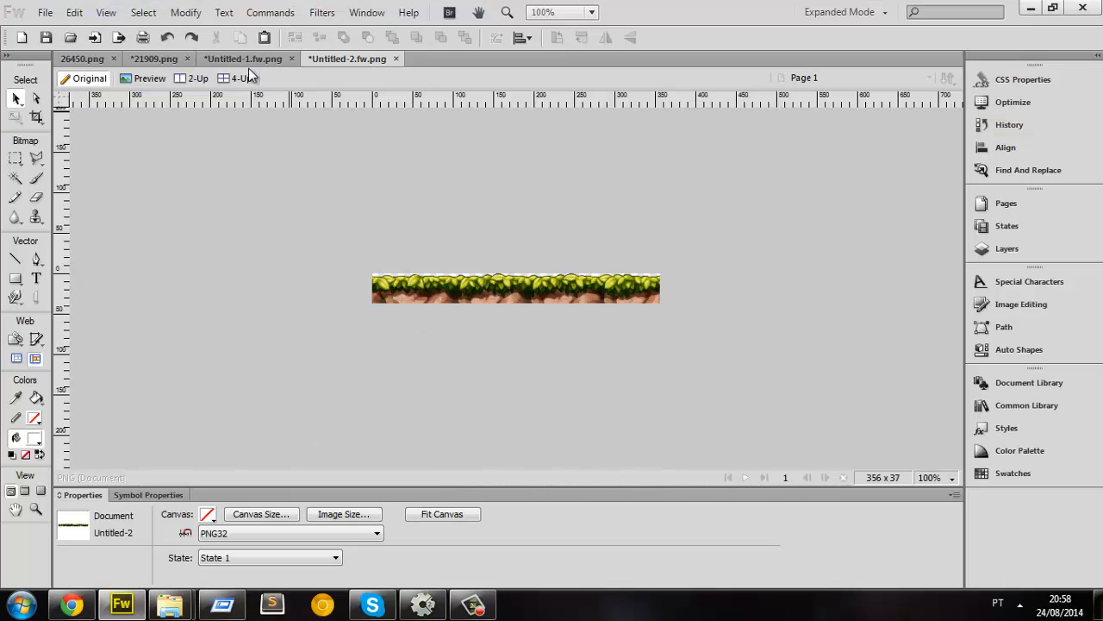
left_click(244, 59)
left_click(153, 58)
left_click(81, 58)
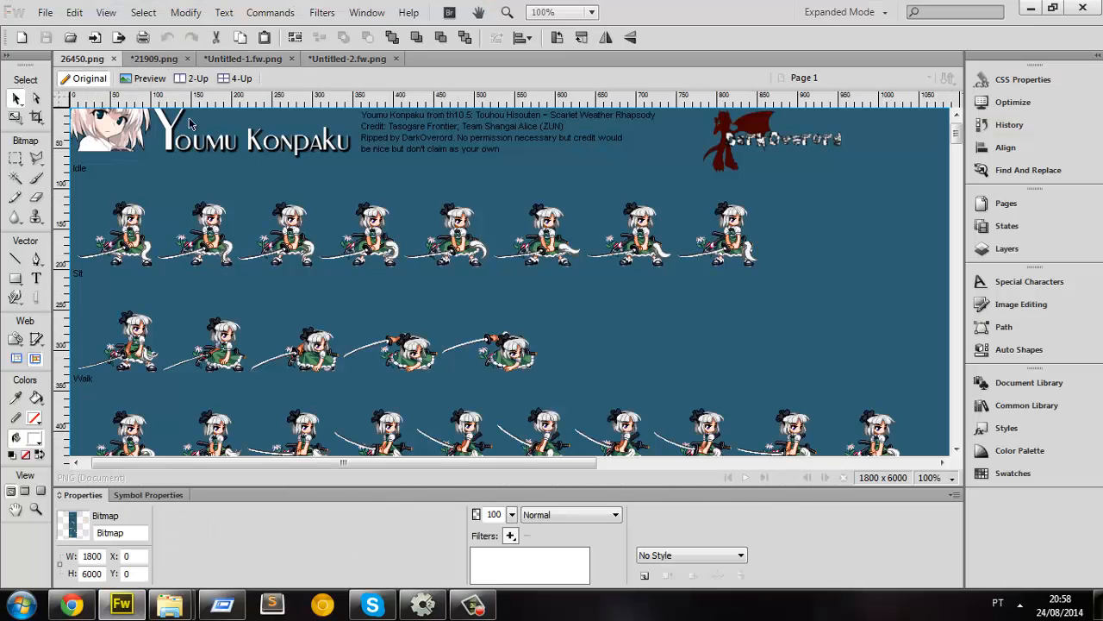
Step: Select the sprite sheet's blue background with the Magic Wand at a tolerance of 32
scroll(426, 293, "up", 1)
scroll(431, 457, "left", 1)
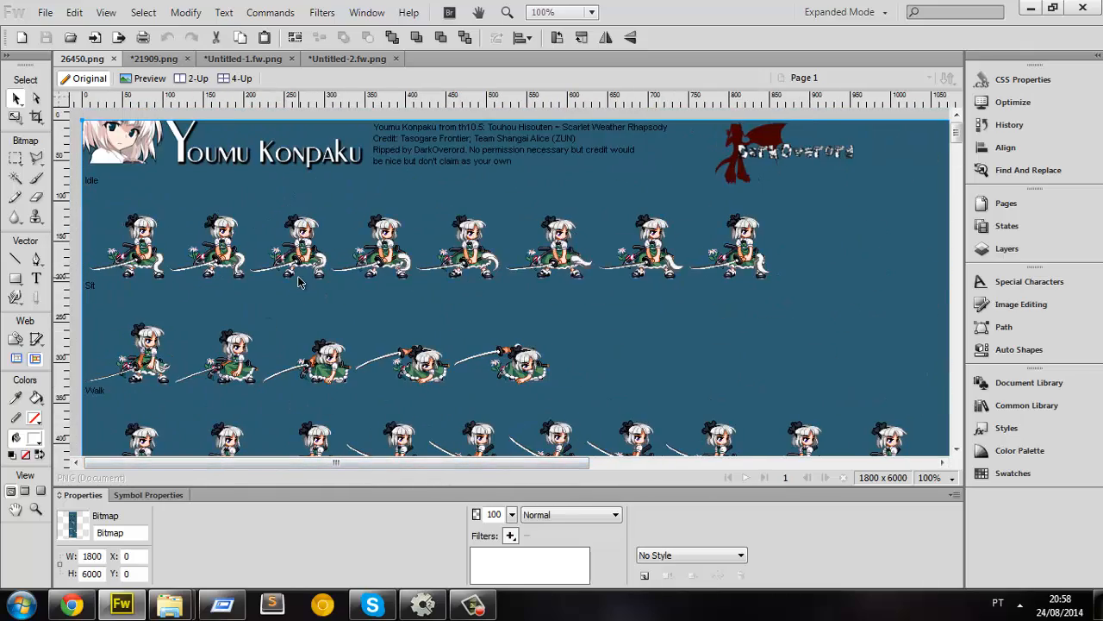
scroll(298, 281, "down", 15)
scroll(360, 289, "up", 15)
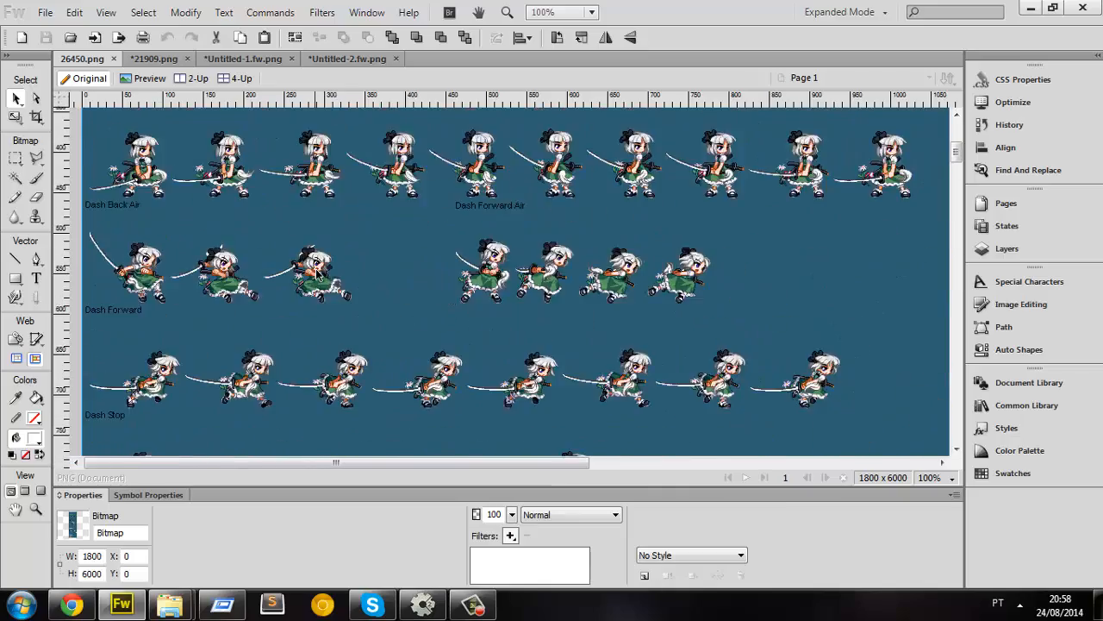
scroll(360, 289, "down", 10)
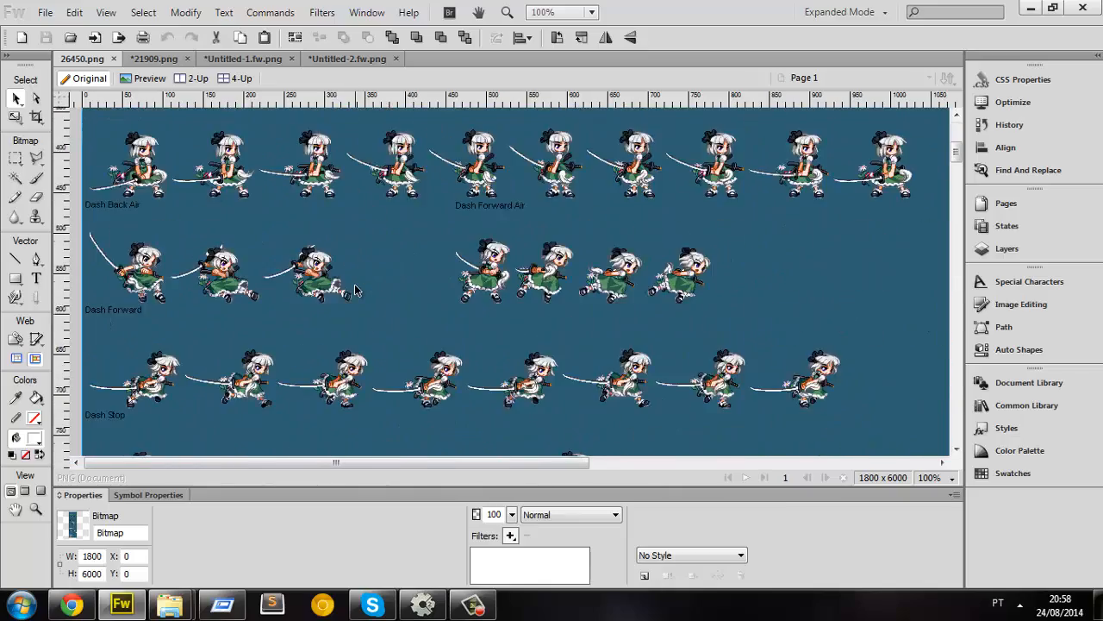
scroll(355, 290, "up", 10)
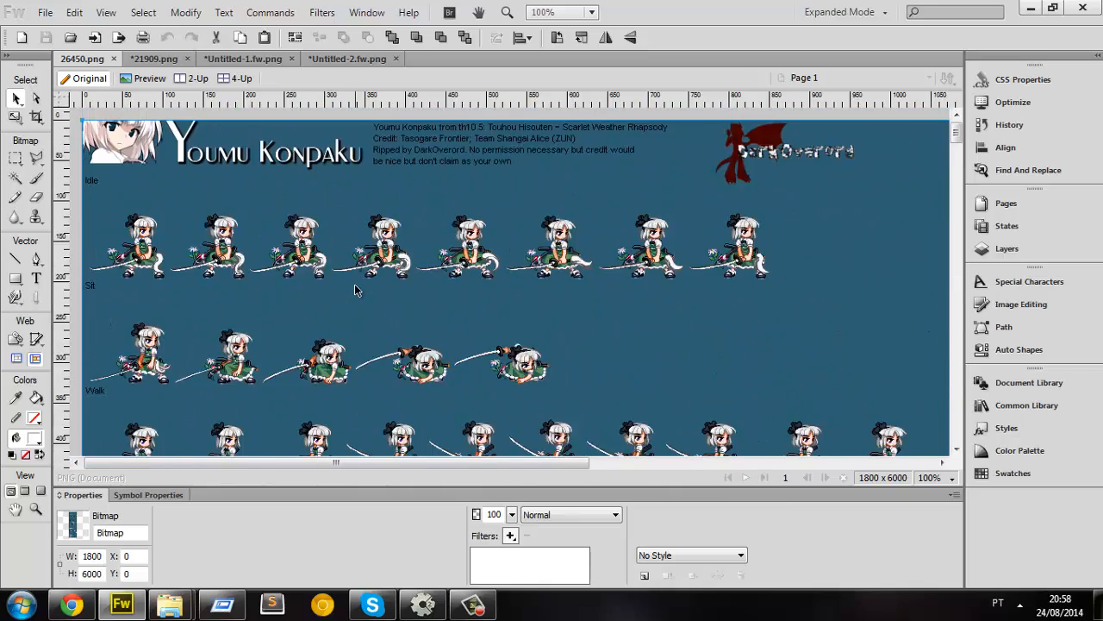
left_click(15, 178)
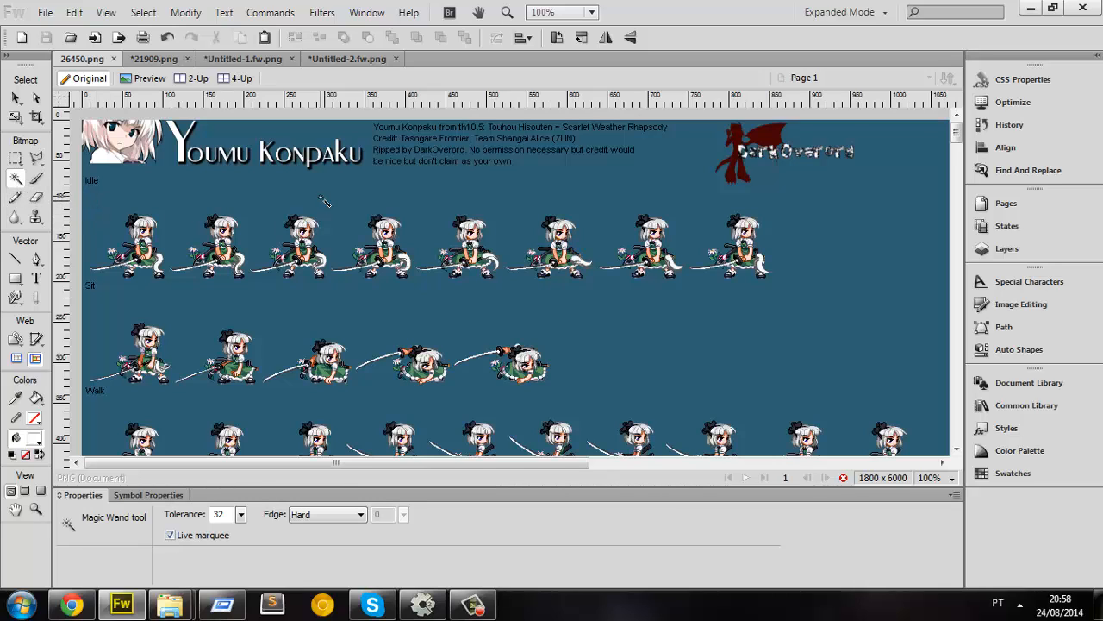
left_click(412, 317)
scroll(414, 312, "down", 5)
scroll(406, 310, "up", 5)
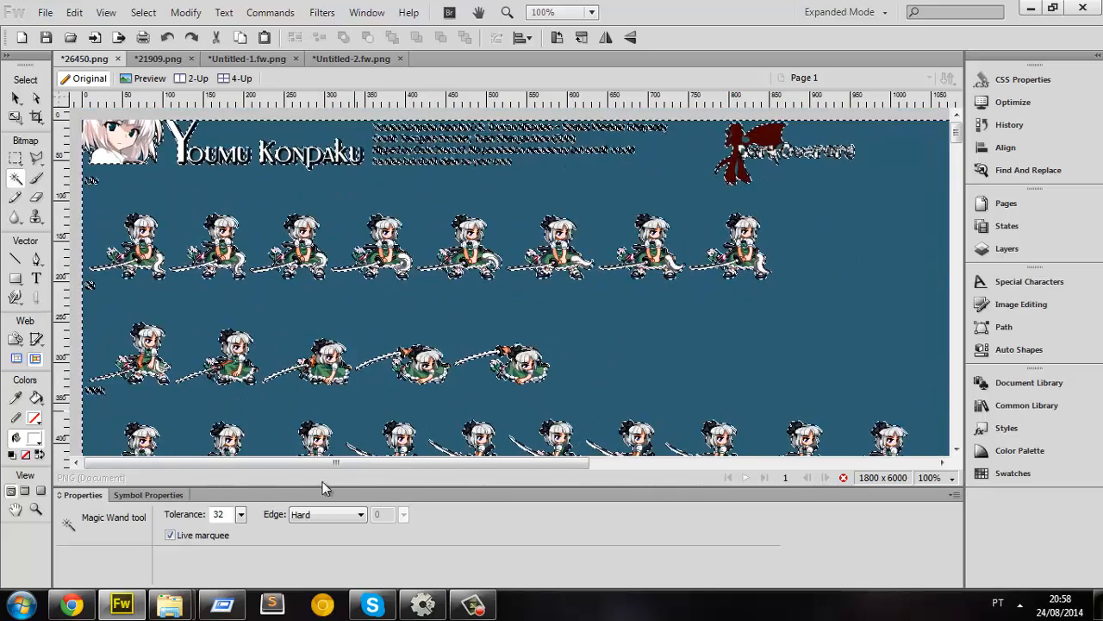
Step: Try the Anti-alias edge on the background selection and examine the sprite outlines at 800% magnification
left_click(304, 514)
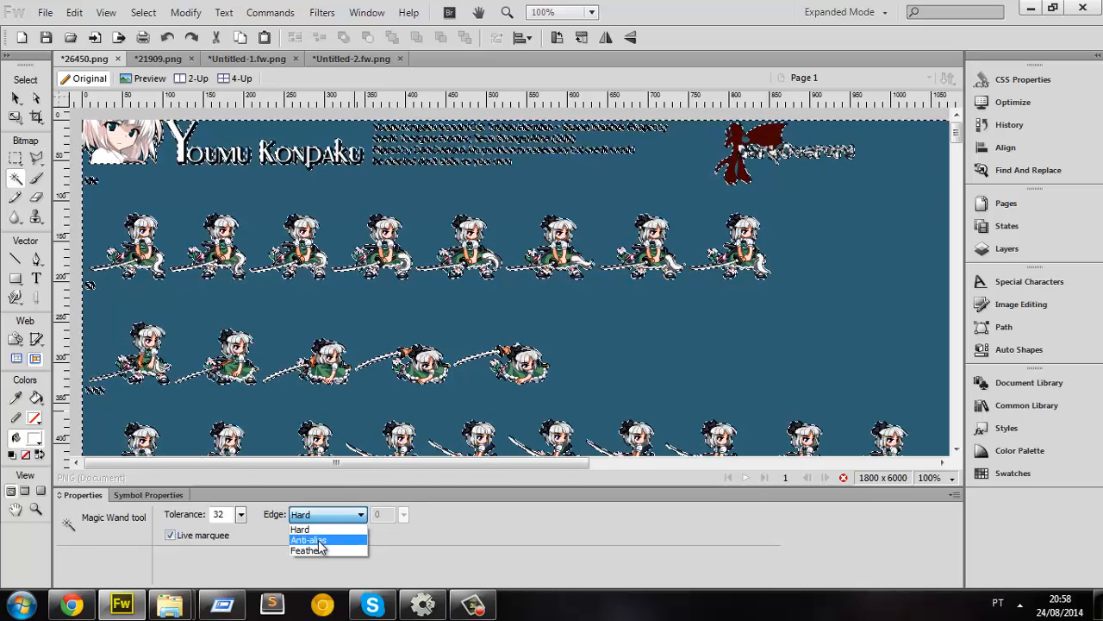
left_click(320, 543)
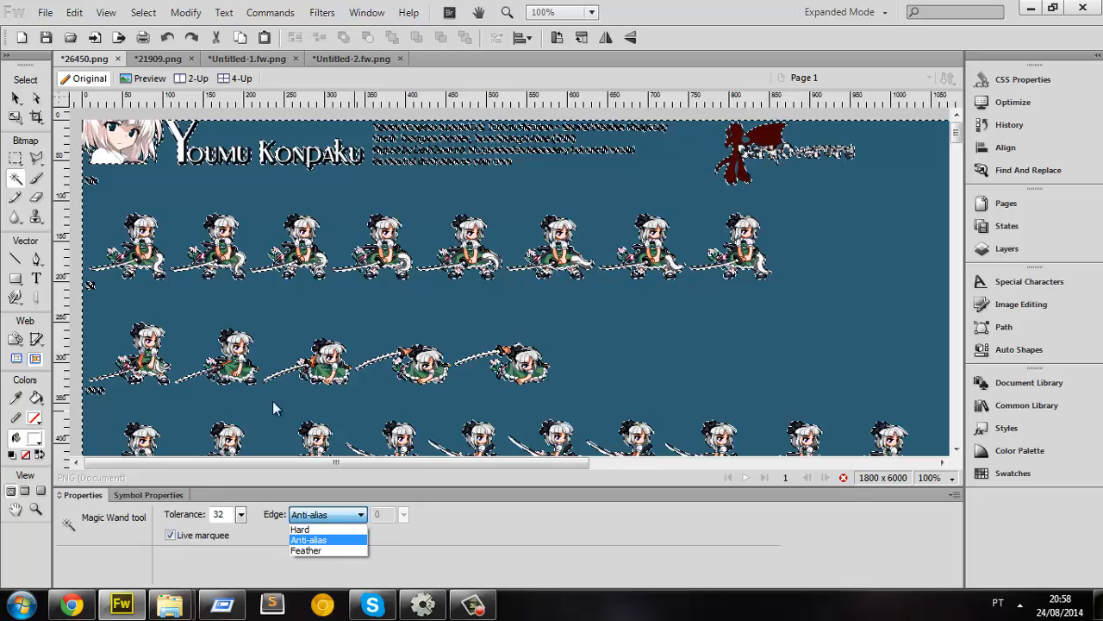
left_click(301, 377)
scroll(383, 255, "up", 1, "ctrl")
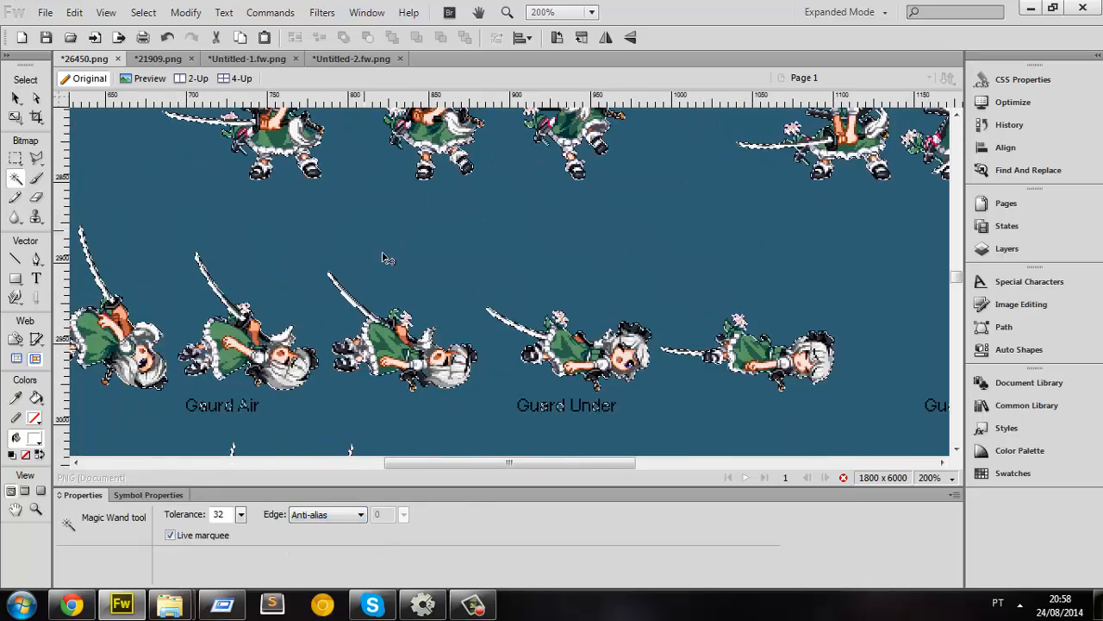
scroll(353, 376, "up", 2, "ctrl")
scroll(327, 397, "up", 1, "ctrl")
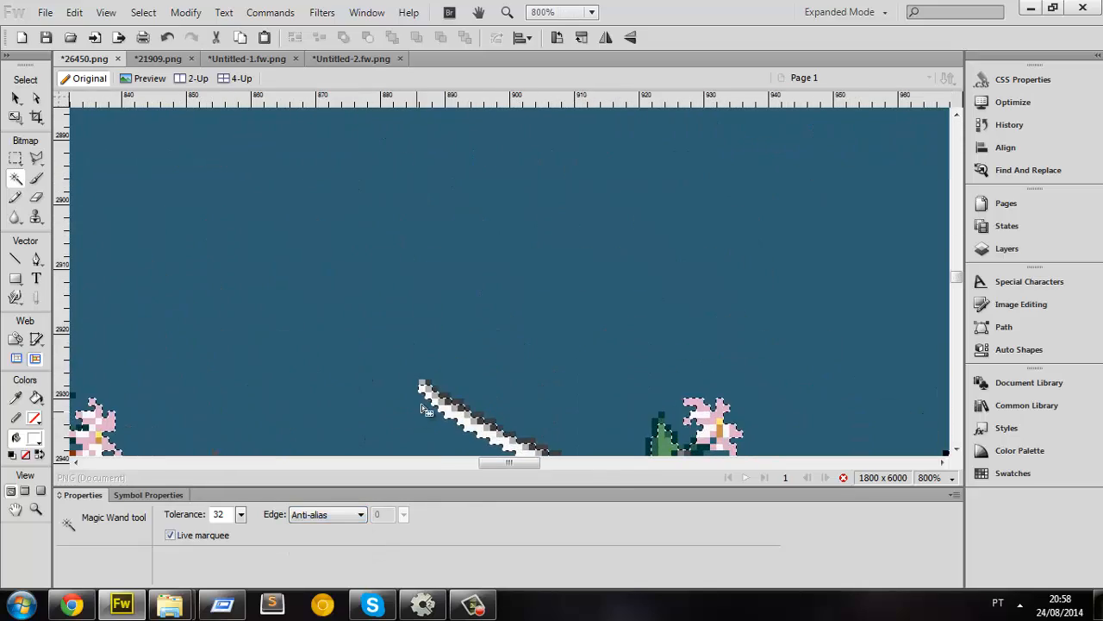
scroll(414, 392, "down", 4)
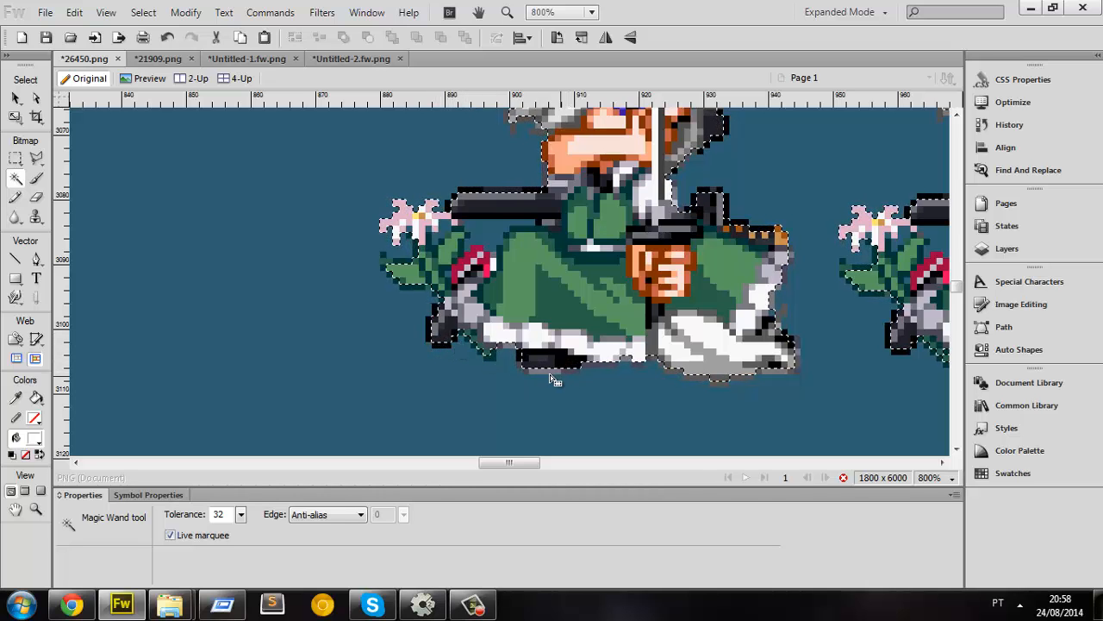
Step: Set the selection edge to Hard and delete the blue background so the sheet becomes transparent
left_click(319, 514)
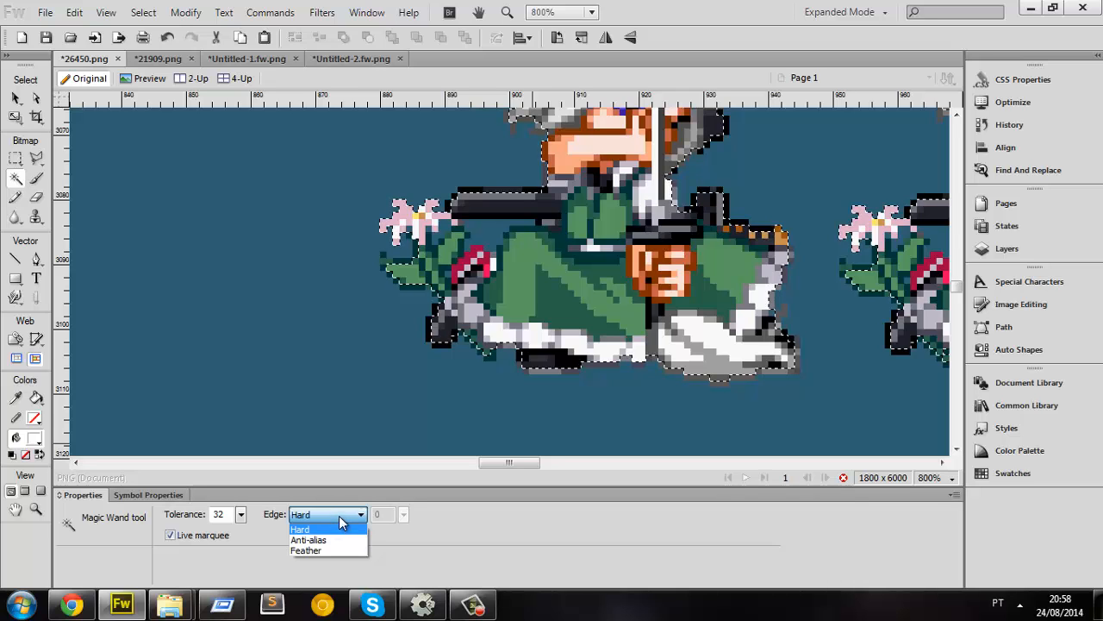
left_click(323, 528)
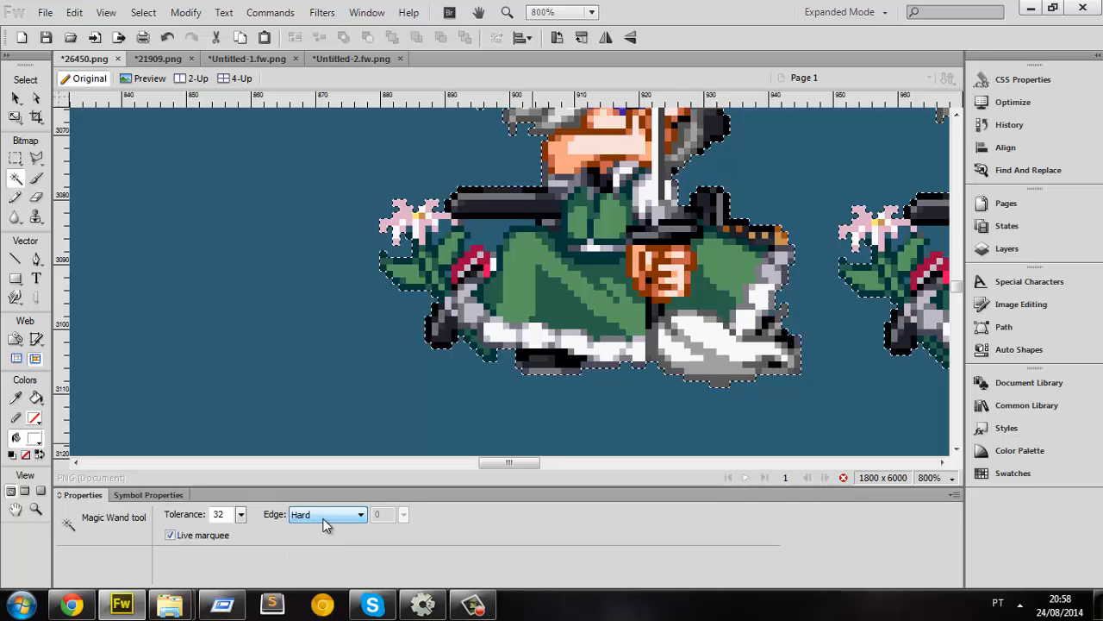
scroll(434, 247, "up", 15)
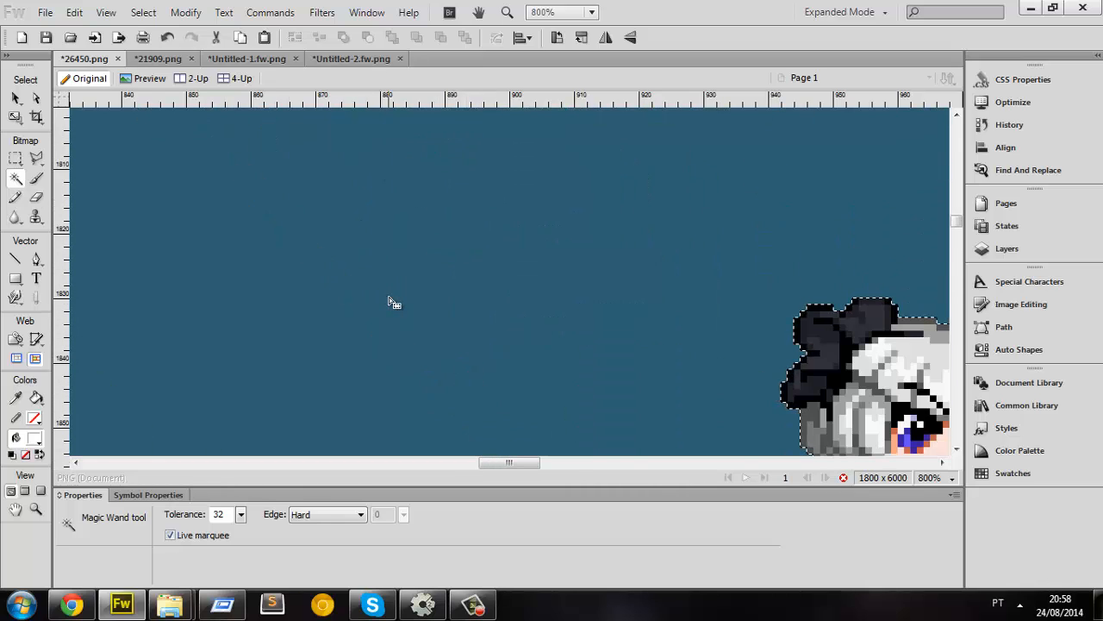
scroll(462, 315, "down", 3, "ctrl")
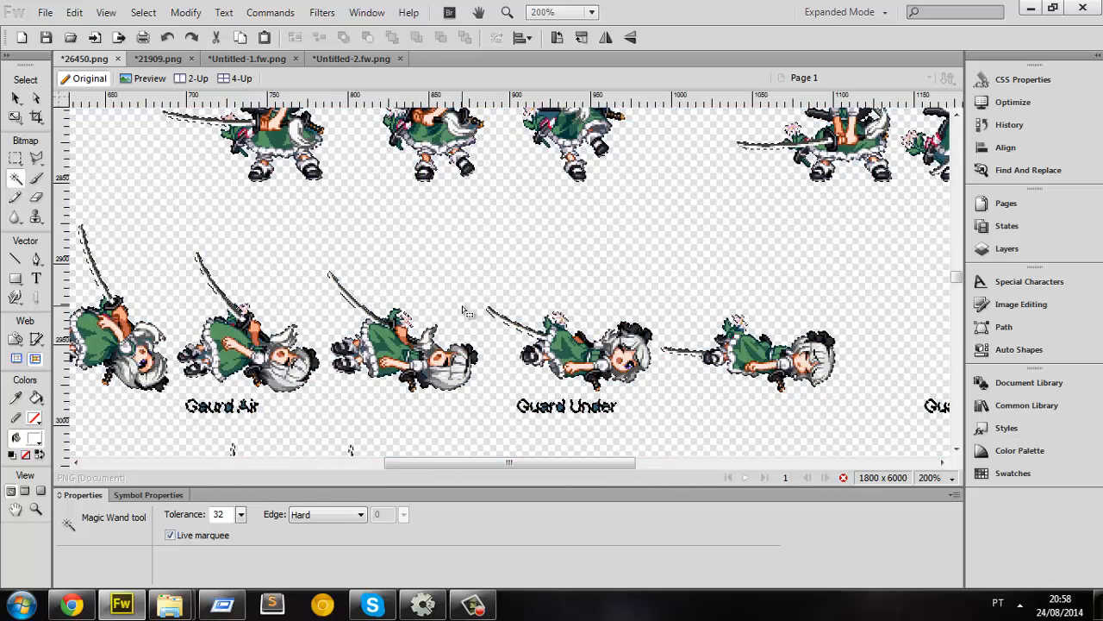
key("v")
left_click(457, 322)
Step: Cut the row of Idle sprites, paste it as a separate bitmap and shift it to X 14, Y 108
scroll(457, 323, "down", 1, "ctrl")
scroll(419, 317, "up", 15)
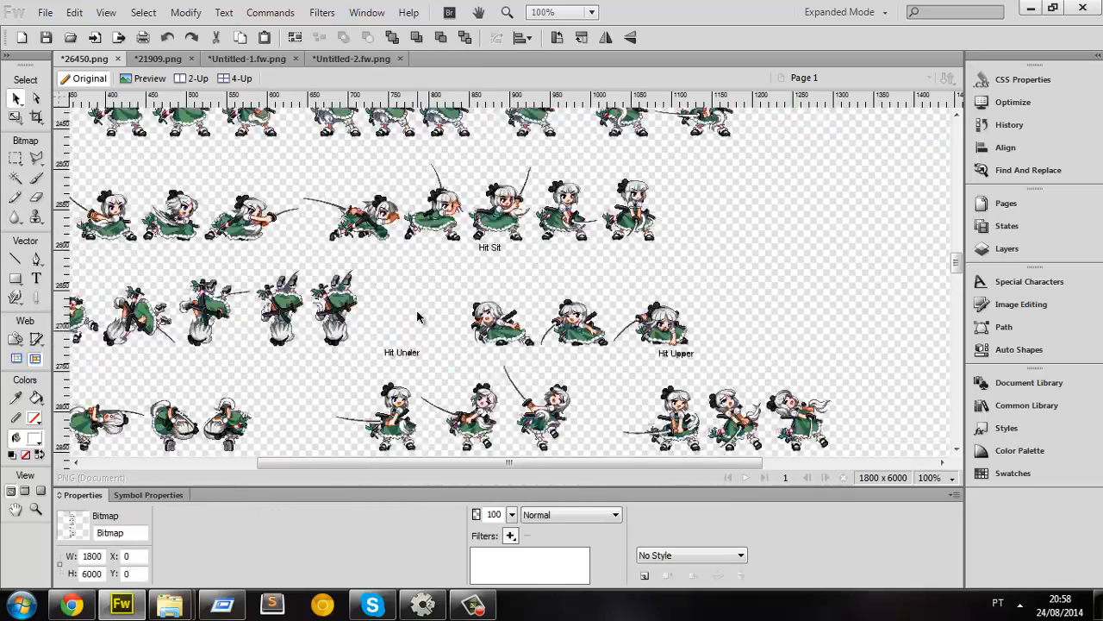
left_click_drag(508, 466, 276, 466)
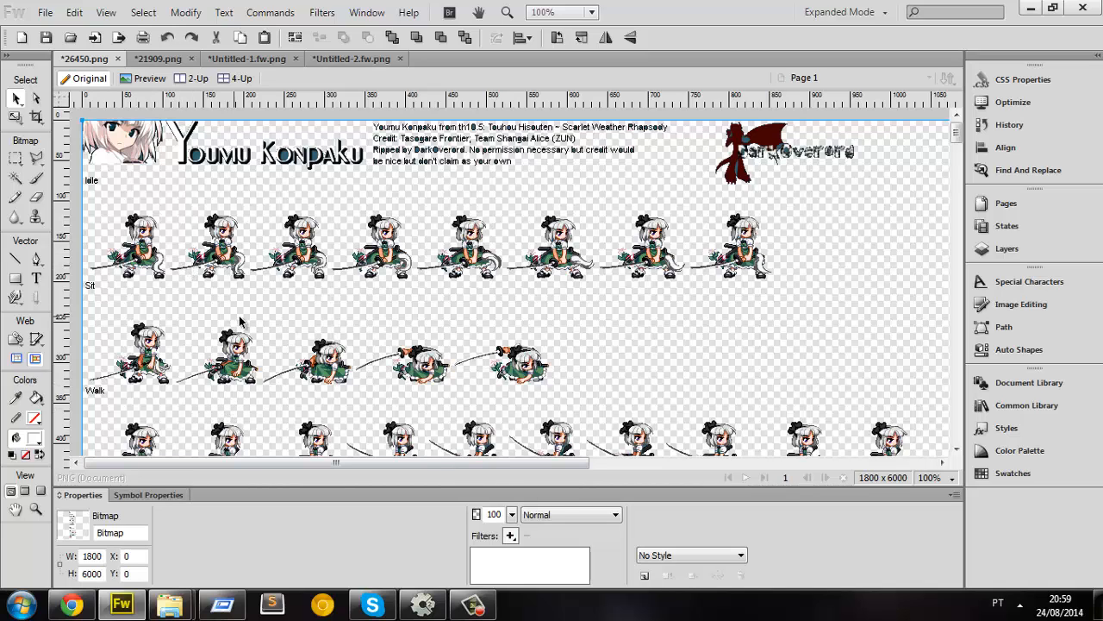
left_click(131, 242)
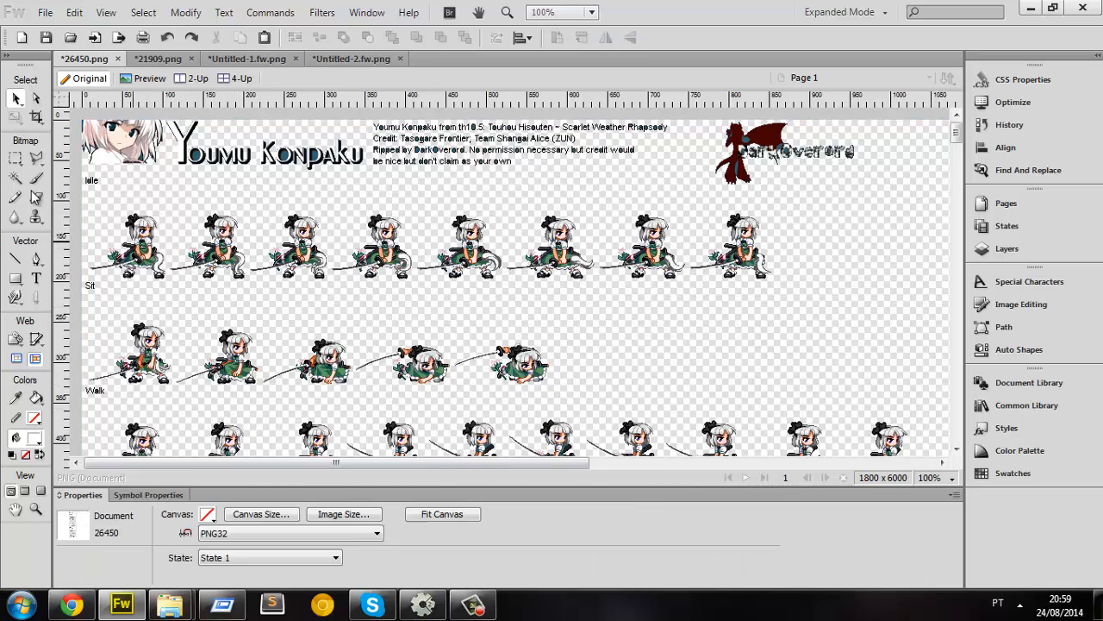
left_click(17, 160)
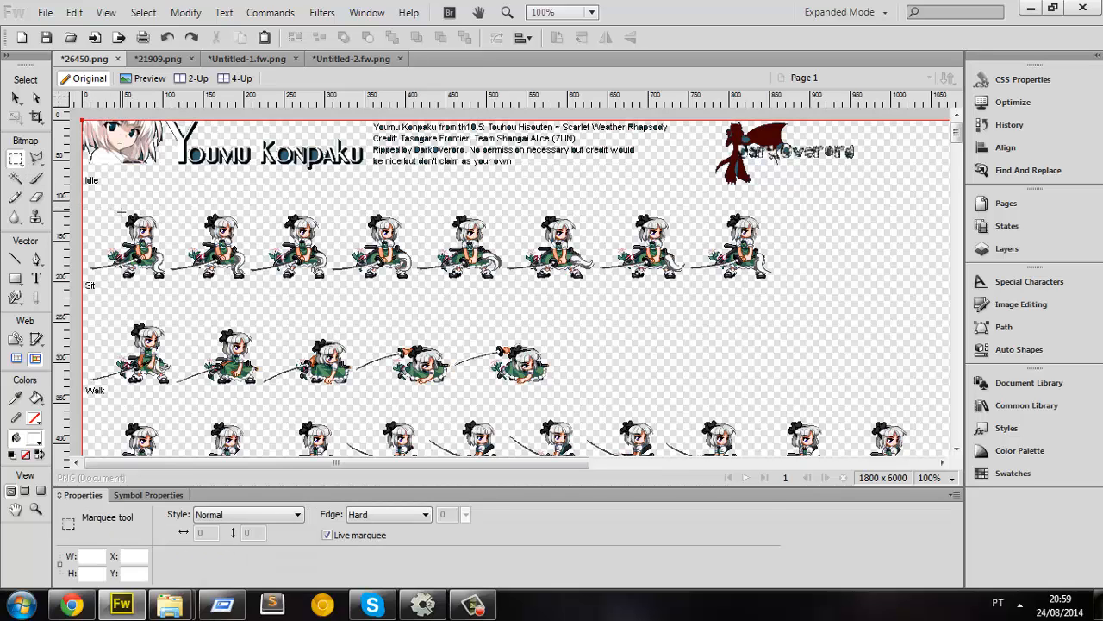
key("ctrl+a")
left_click_drag(77, 198, 818, 282)
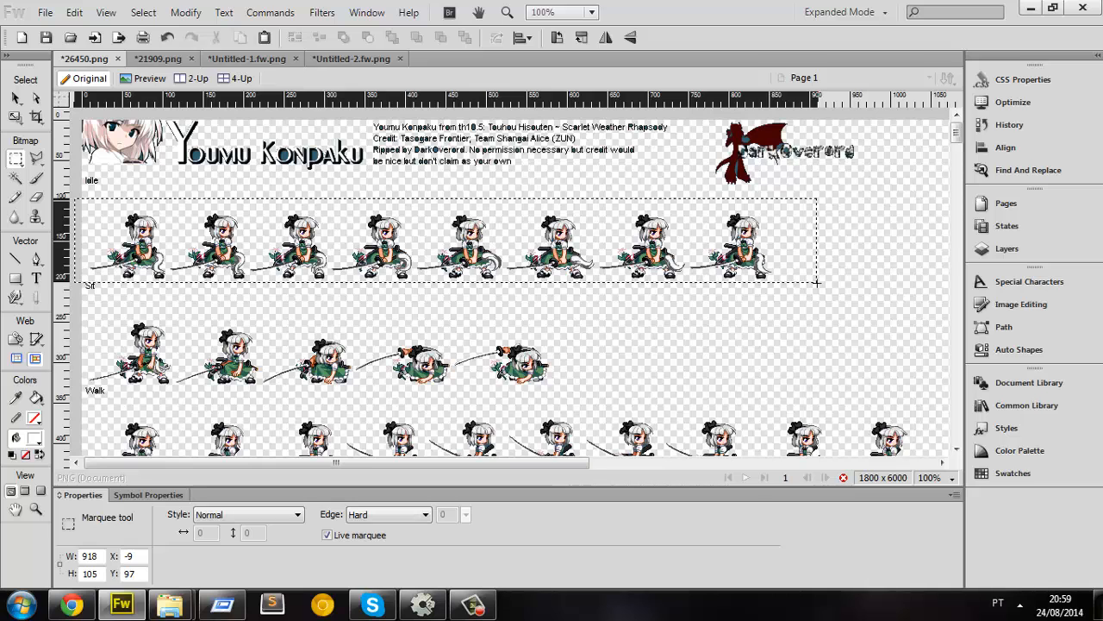
left_click_drag(817, 282, 817, 283)
key("ctrl+x")
key("ctrl+v")
key("v")
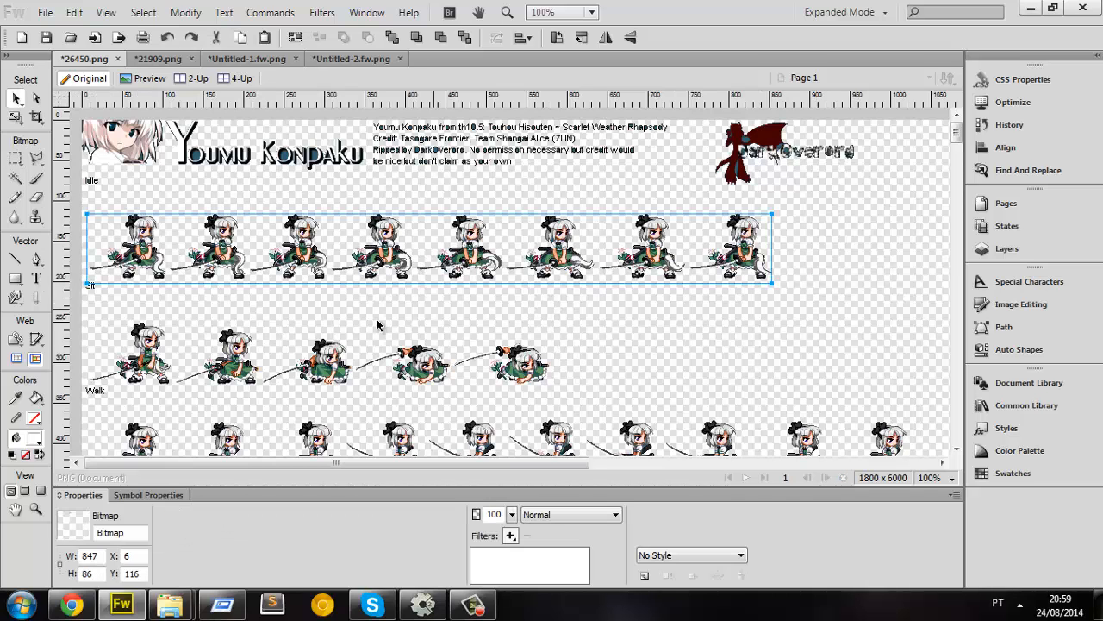
left_click_drag(495, 259, 502, 252)
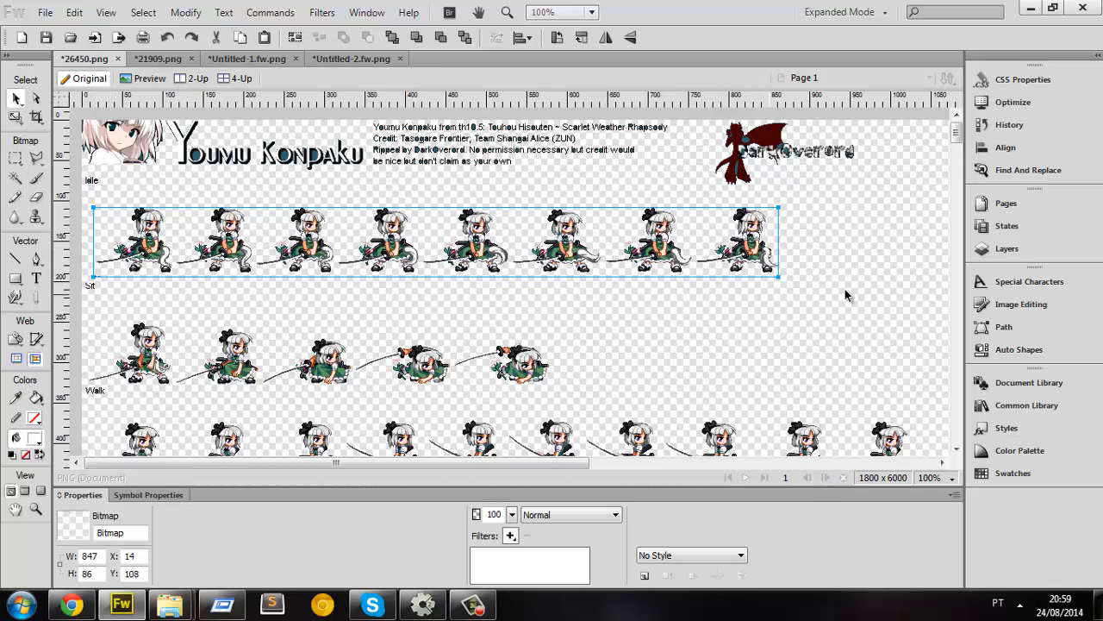
Step: Show the layer list and shift the Idle sprite row to X 36, Y 108
left_click(999, 248)
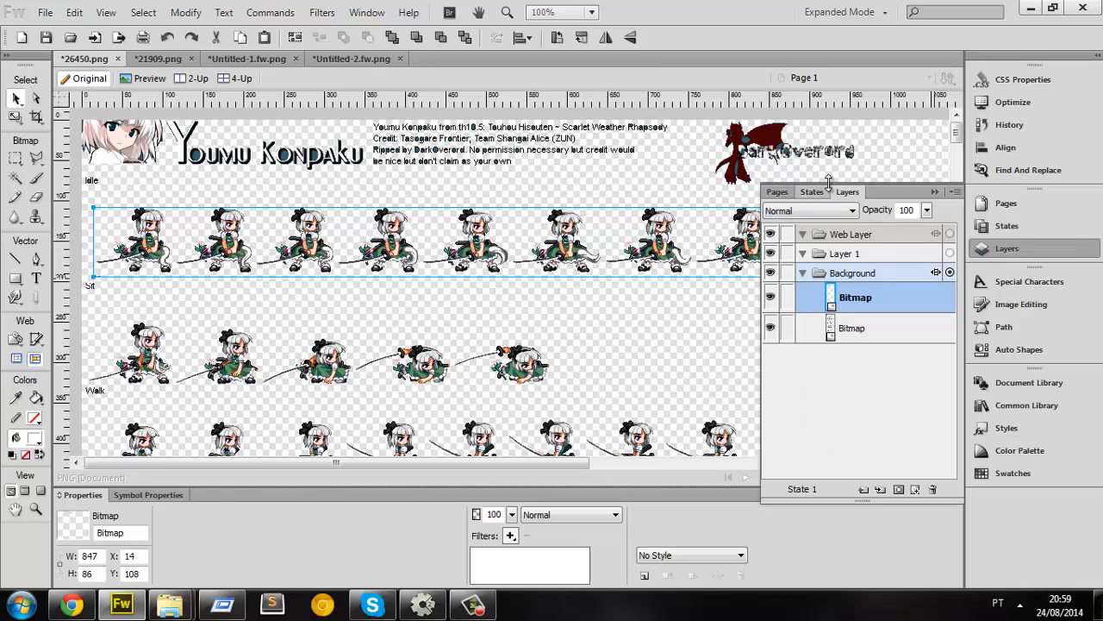
left_click_drag(266, 233, 286, 233)
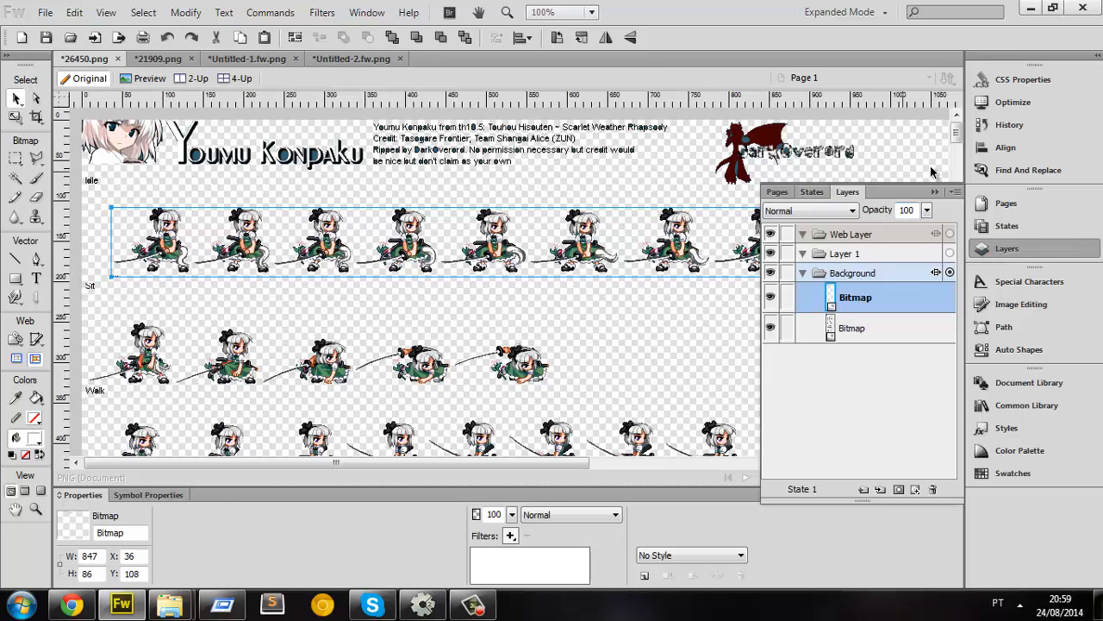
left_click(933, 192)
Step: Undo the recent changes to the Idle row and redo only its placement at X 14, Y 108
key("m")
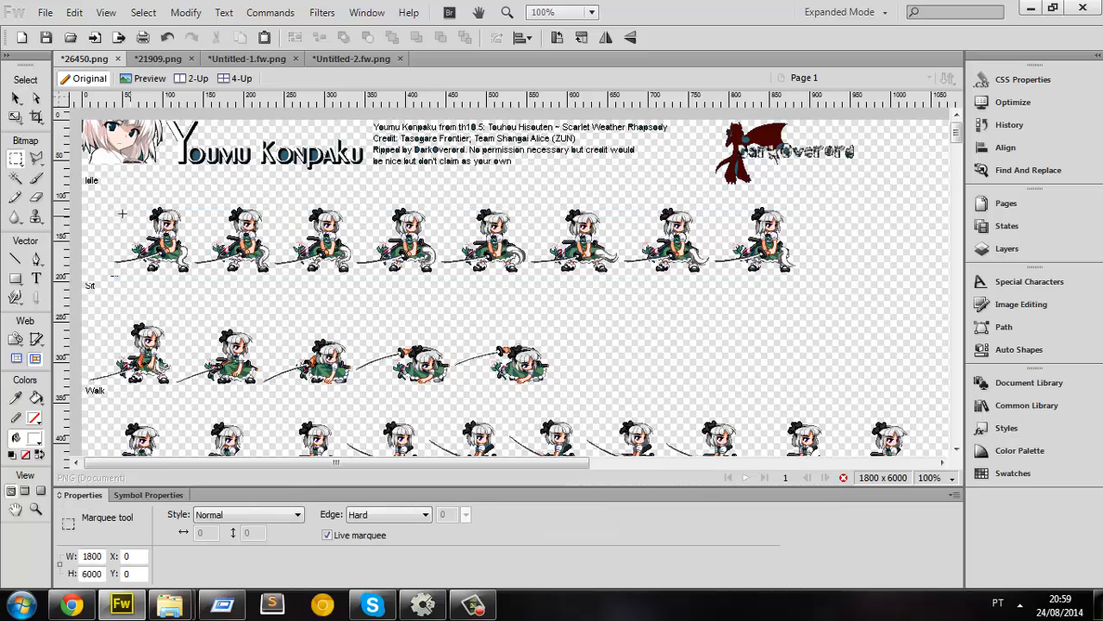
left_click_drag(110, 198, 123, 252)
key("ctrl+plus")
key("ctrl+z")
key("ctrl+z")
key("ctrl+z")
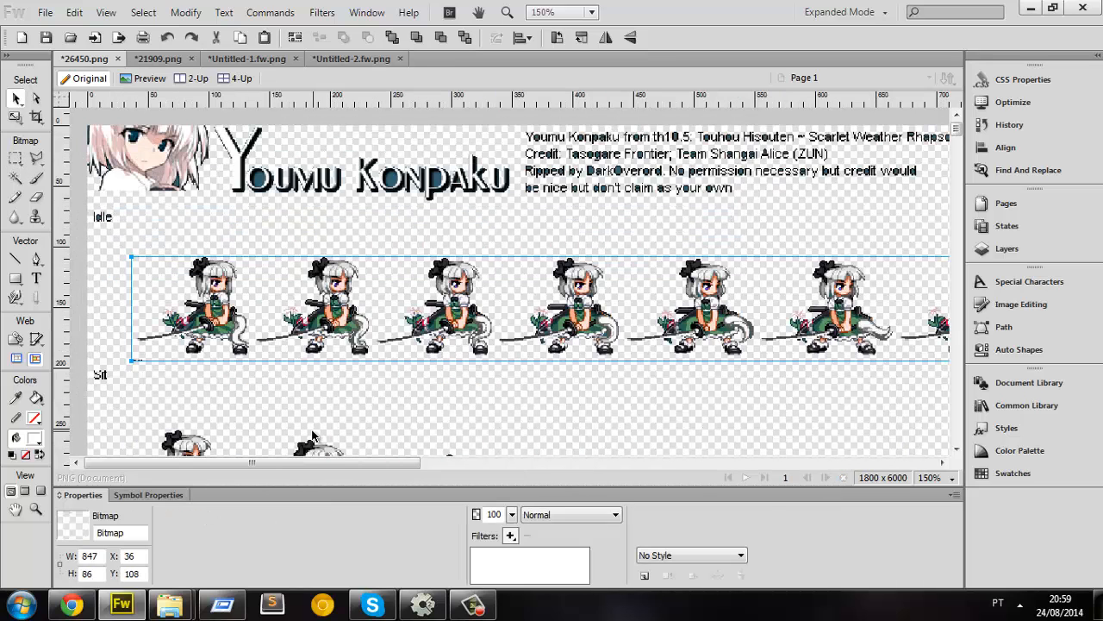
key("ctrl+z")
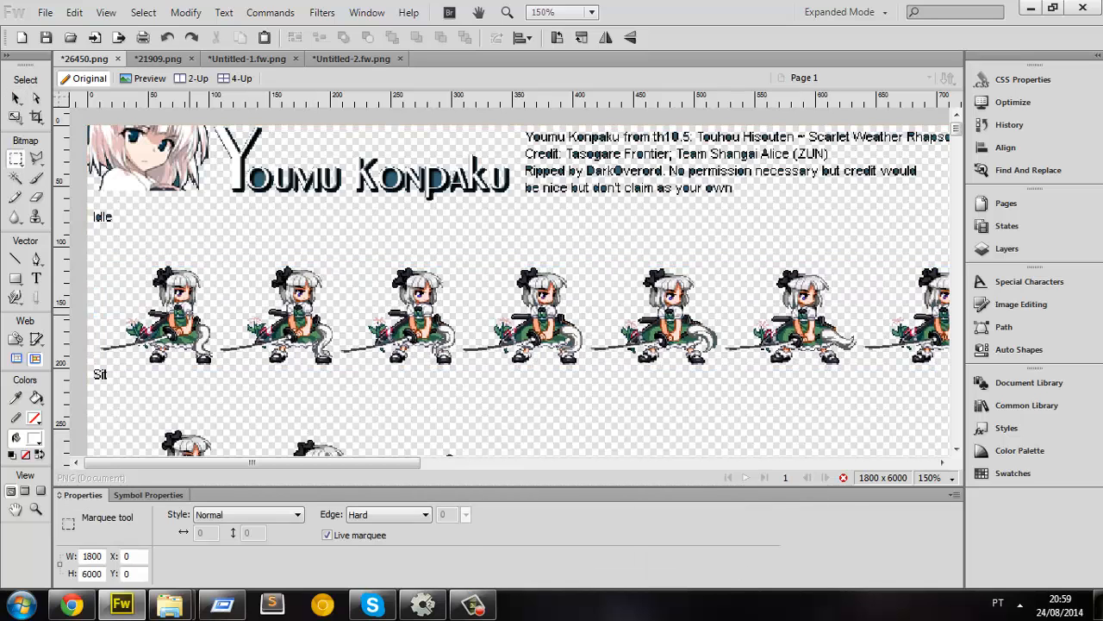
key("ctrl+y")
key("ctrl+y")
Step: Erase the stray label pixels at the lower-left corner of the Idle sprite row with a marquee selection
left_click(15, 157)
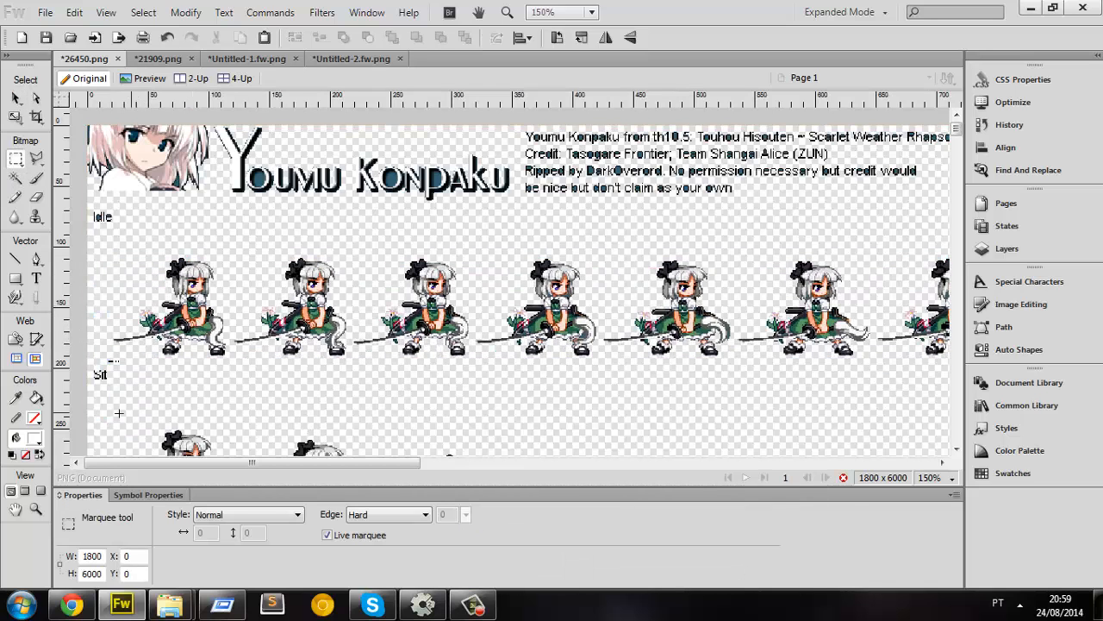
left_click_drag(88, 369, 134, 358)
key("v")
Step: Cut the Idle sprite row from the sheet and create a new 843 x 81 document for it
left_click(202, 302)
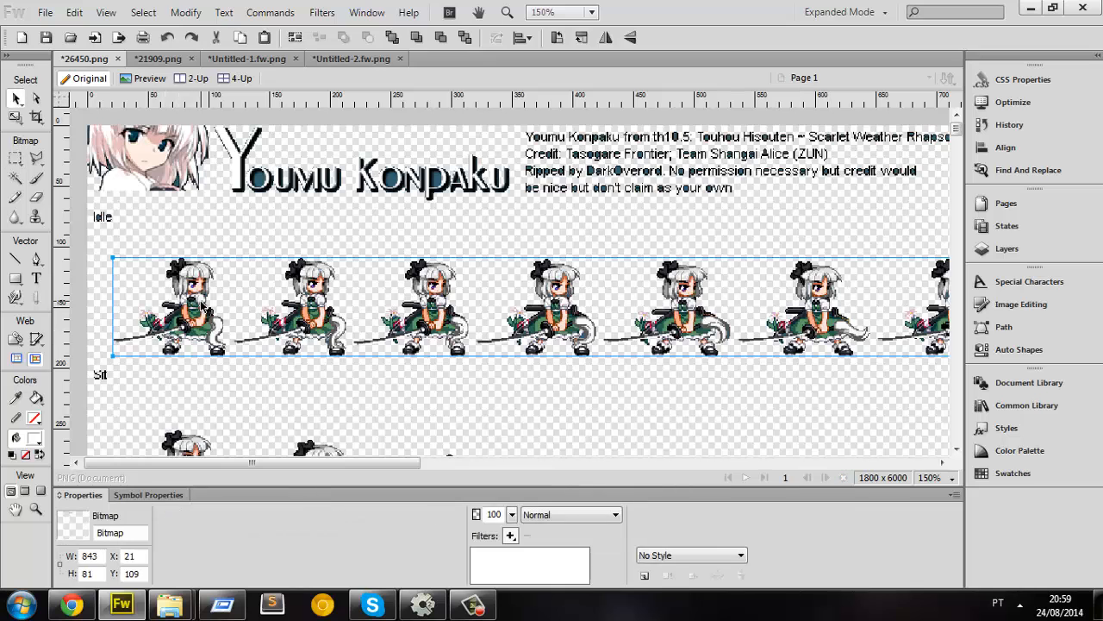
key("ctrl+x")
left_click(45, 12)
left_click(60, 28)
left_click(594, 399)
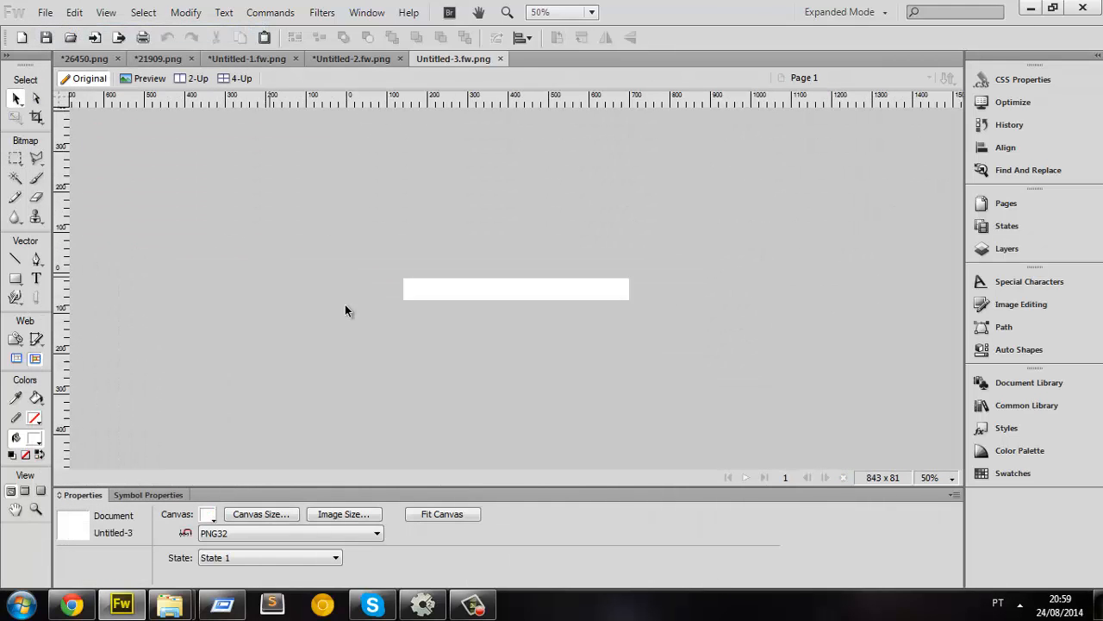
Step: Paste the cut Idle sprite row into the new 843 x 81 document
key("ctrl+v")
scroll(412, 308, "up", 5, "ctrl")
scroll(151, 280, "up", 1, "ctrl")
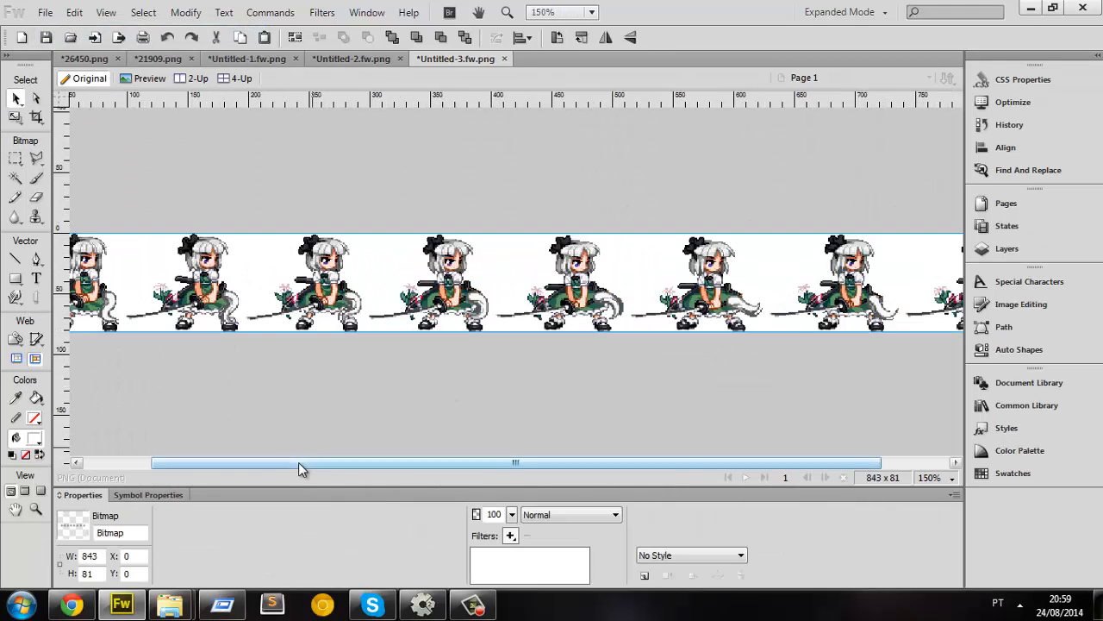
left_click_drag(298, 462, 215, 461)
Step: Marquee the first Idle sprite, cut it from the row and paste it back as its own bitmap
left_click(15, 164)
key("v")
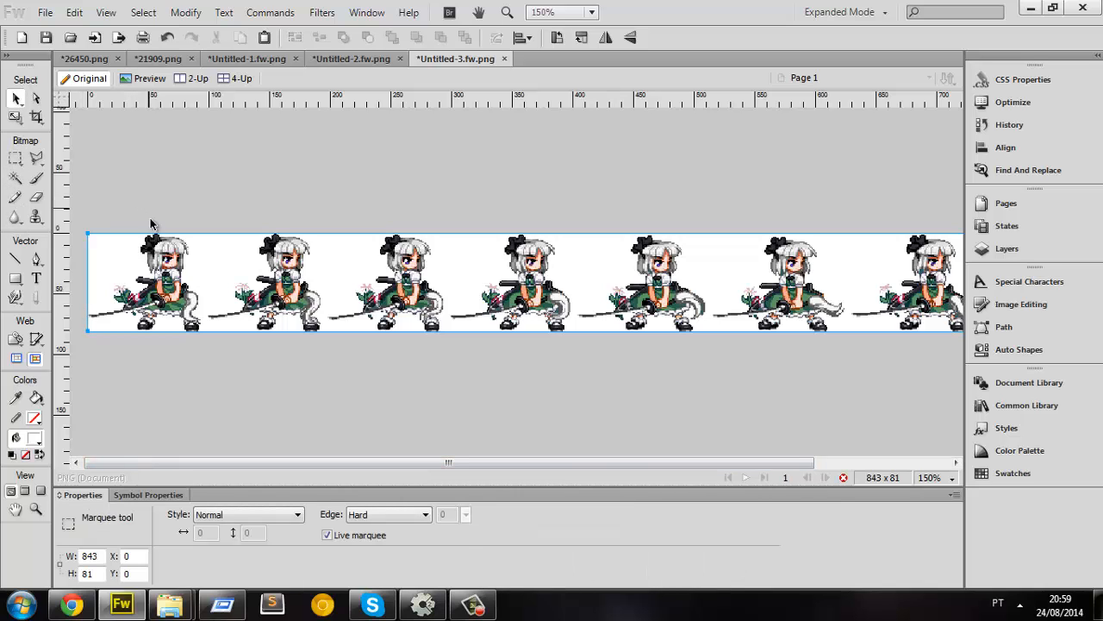
left_click(16, 160)
left_click_drag(80, 209, 208, 371)
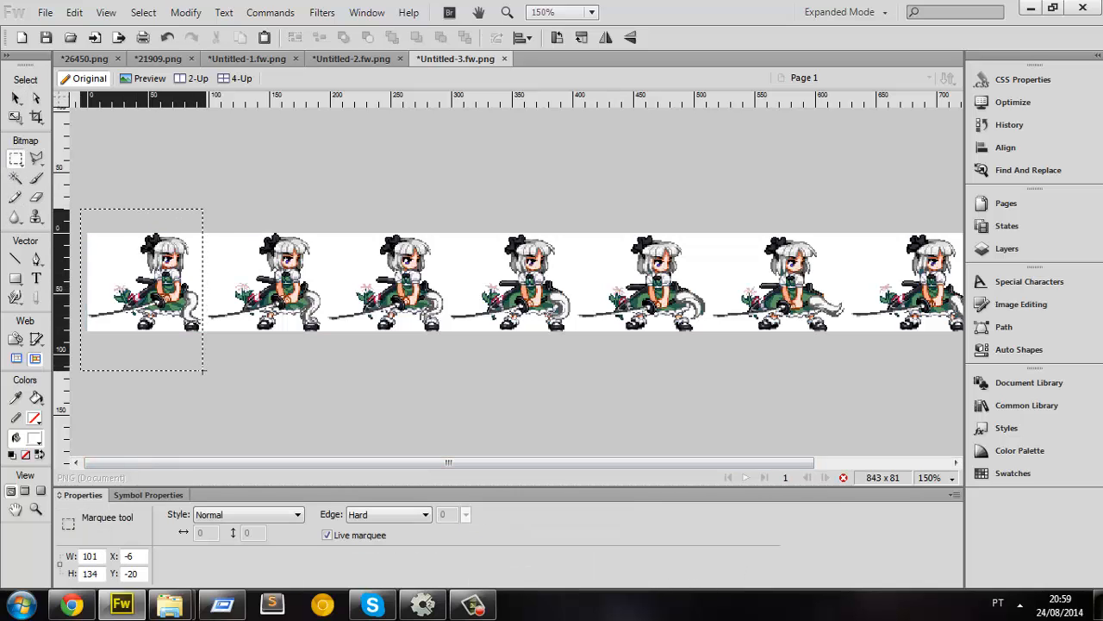
key("ctrl+x")
key("ctrl+v")
key("v")
Step: Cut the second Idle sprite from the remaining row with a marquee and restore it in place as a separate bitmap
left_click(289, 276)
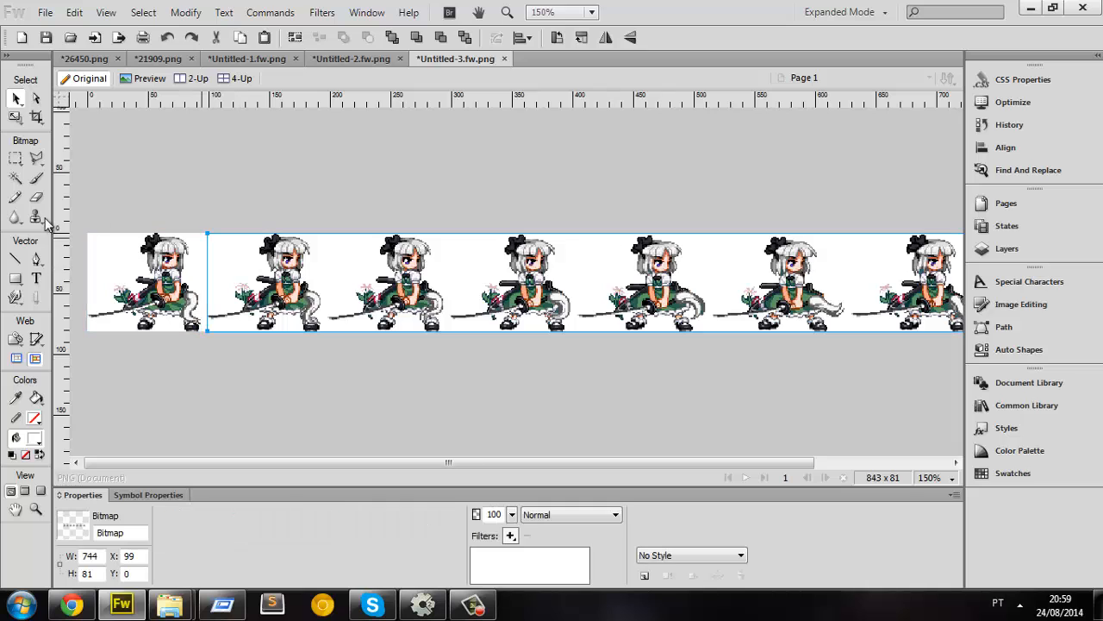
left_click(16, 158)
left_click_drag(205, 230, 325, 349)
key("ctrl+x")
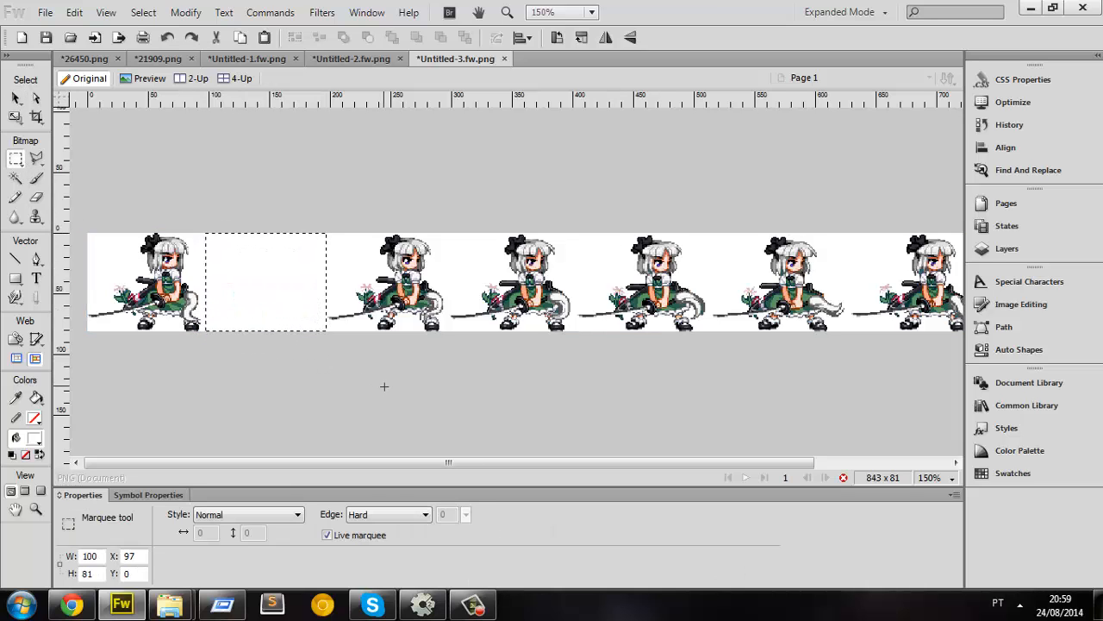
key("ctrl+z")
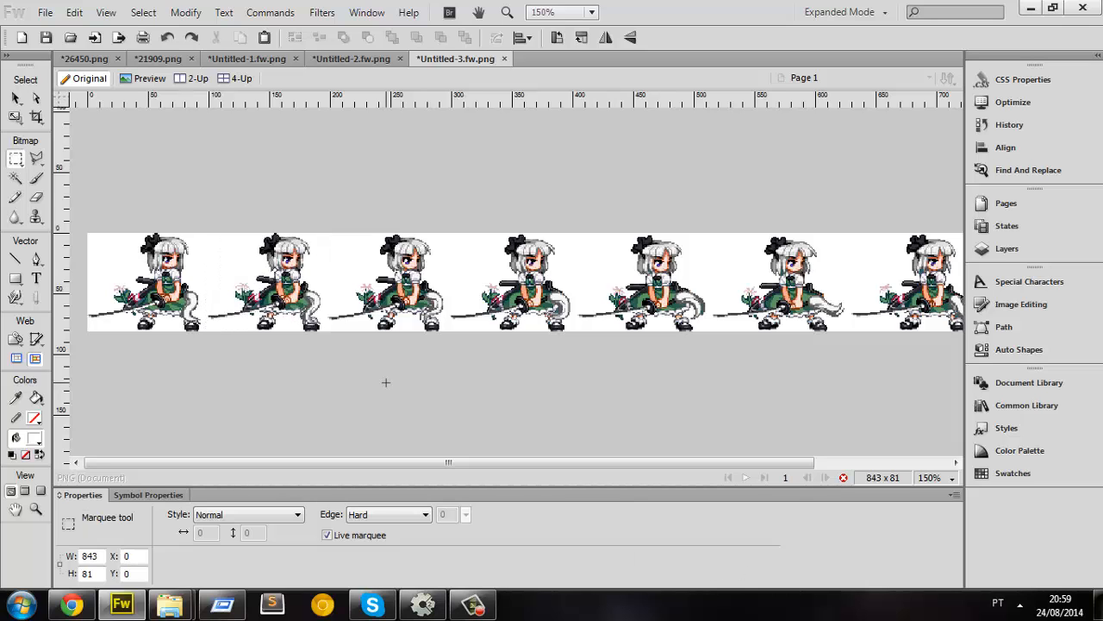
key("v")
Step: Marquee the third Idle sprite in the remaining row, then cut and paste it as a separate bitmap
left_click(386, 260)
left_click(17, 158)
left_click_drag(328, 228, 432, 366)
key("ctrl+x")
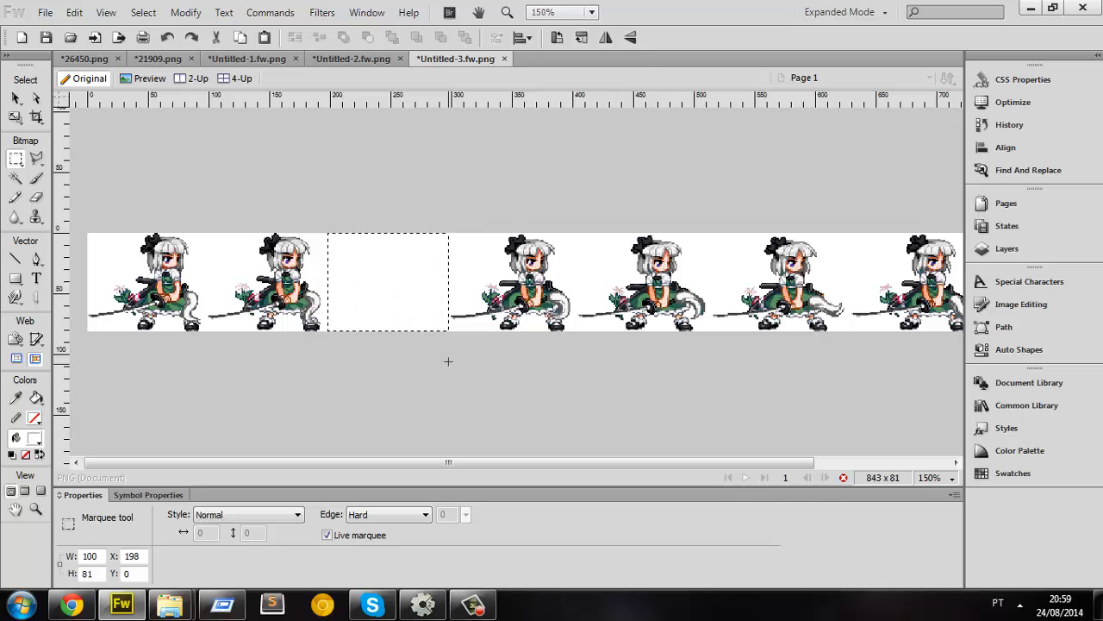
key("ctrl+v")
key("v")
Step: Separate the fourth Idle sprite from the remaining row by cutting its marquee selection and pasting it back
left_click(515, 267)
left_click(17, 158)
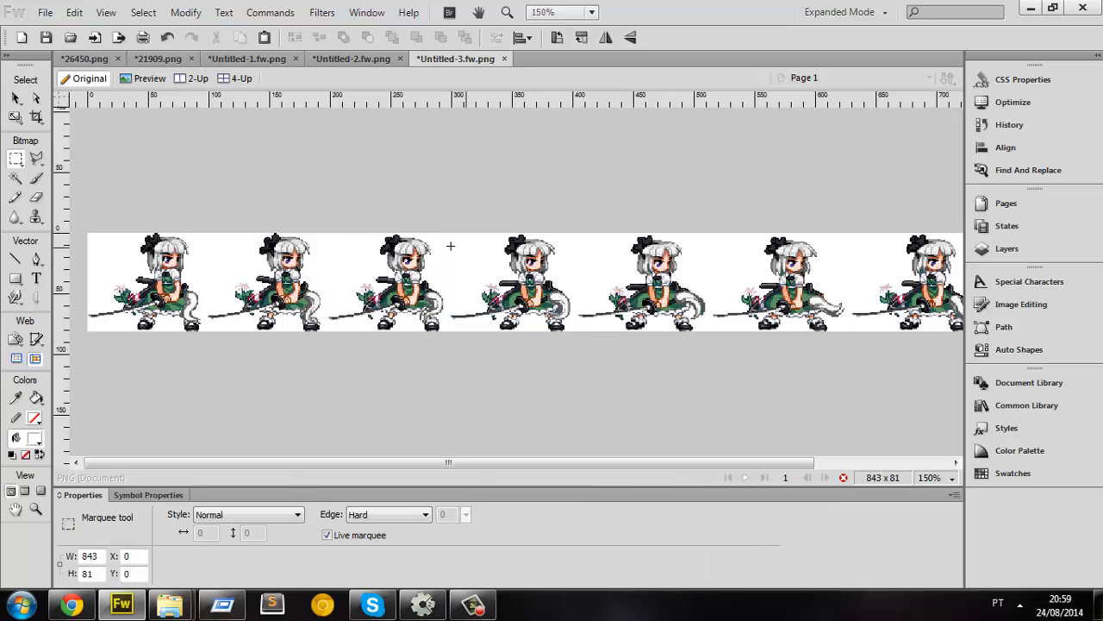
left_click_drag(450, 234, 585, 351)
key("ctrl+x")
key("ctrl+v")
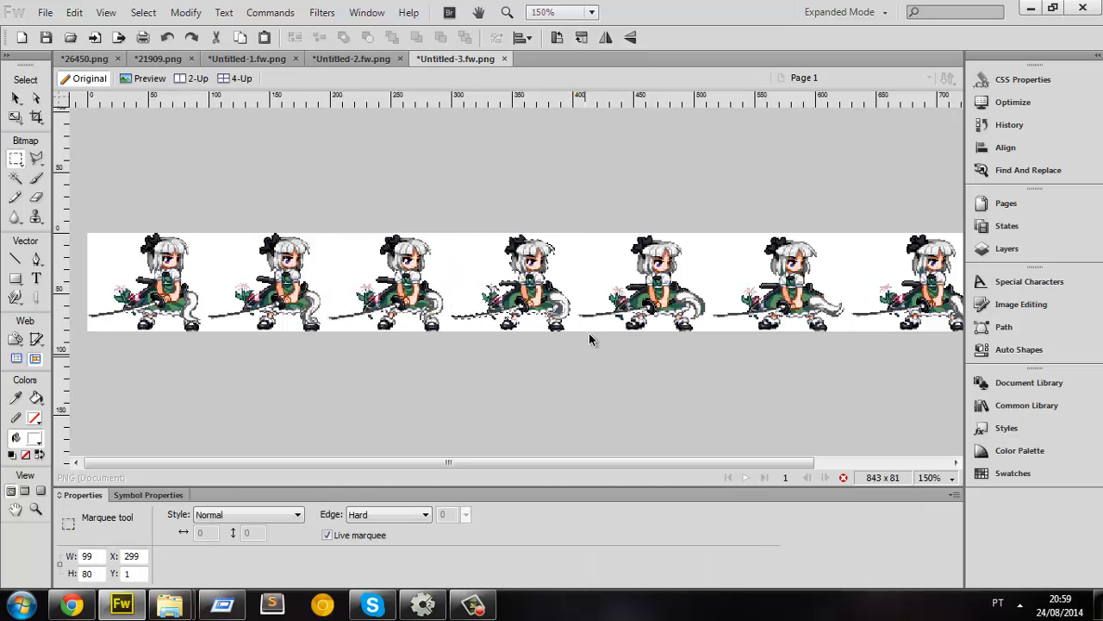
key("v")
Step: Split the fifth Idle sprite off the remaining row by cutting its marquee selection and pasting it as a new bitmap
left_click(590, 324)
left_click(16, 159)
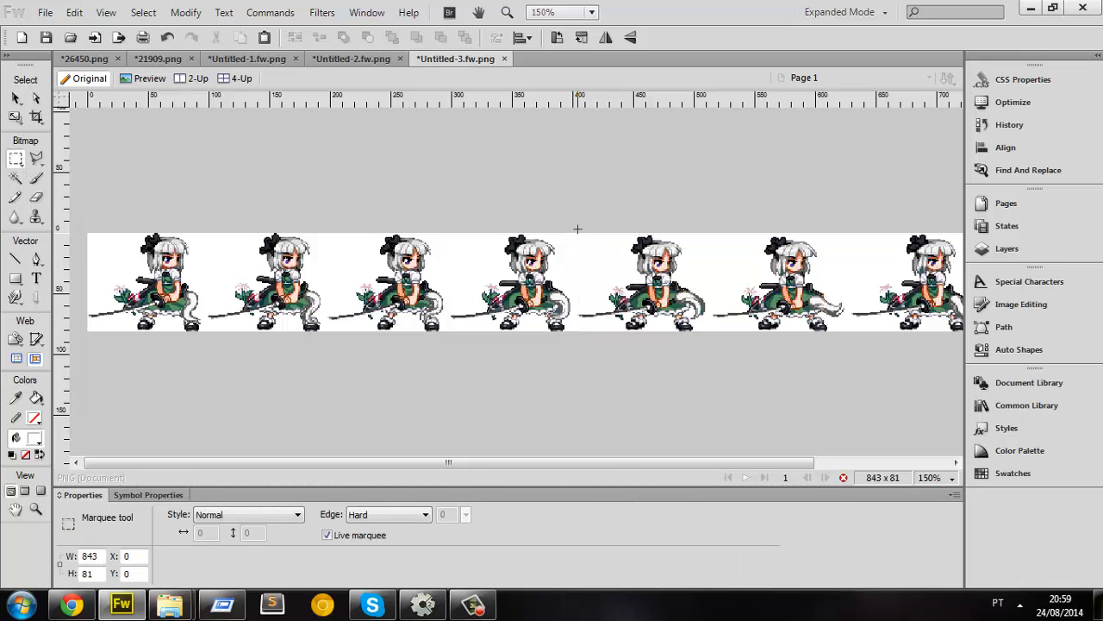
left_click_drag(576, 233, 711, 354)
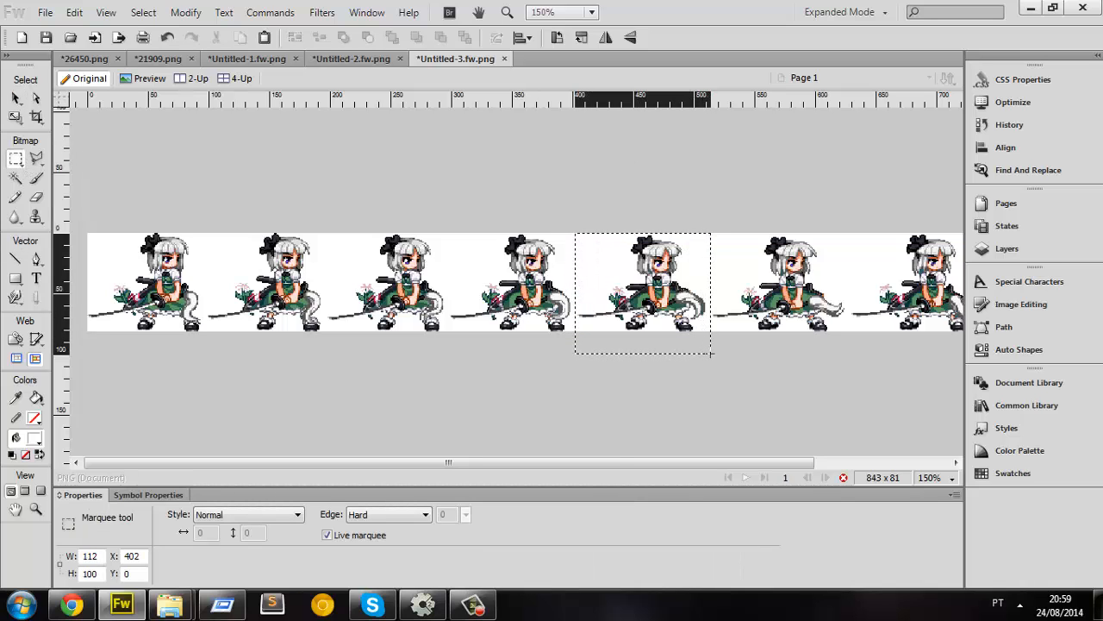
key("ctrl+x")
key("ctrl+v")
key("v")
Step: Cut out the sixth Idle sprite from the remaining three-sprite bitmap and paste it back as a separate bitmap
left_click_drag(761, 463, 869, 466)
left_click(652, 262)
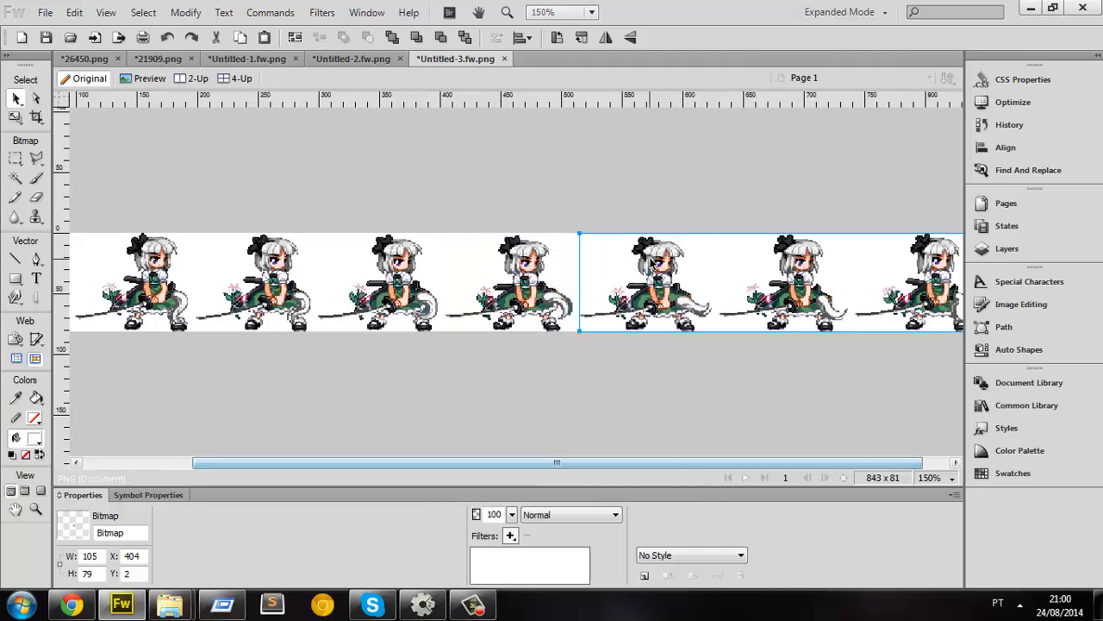
key("m")
left_click_drag(578, 228, 717, 346)
key("ctrl+x")
key("ctrl+v")
key("v")
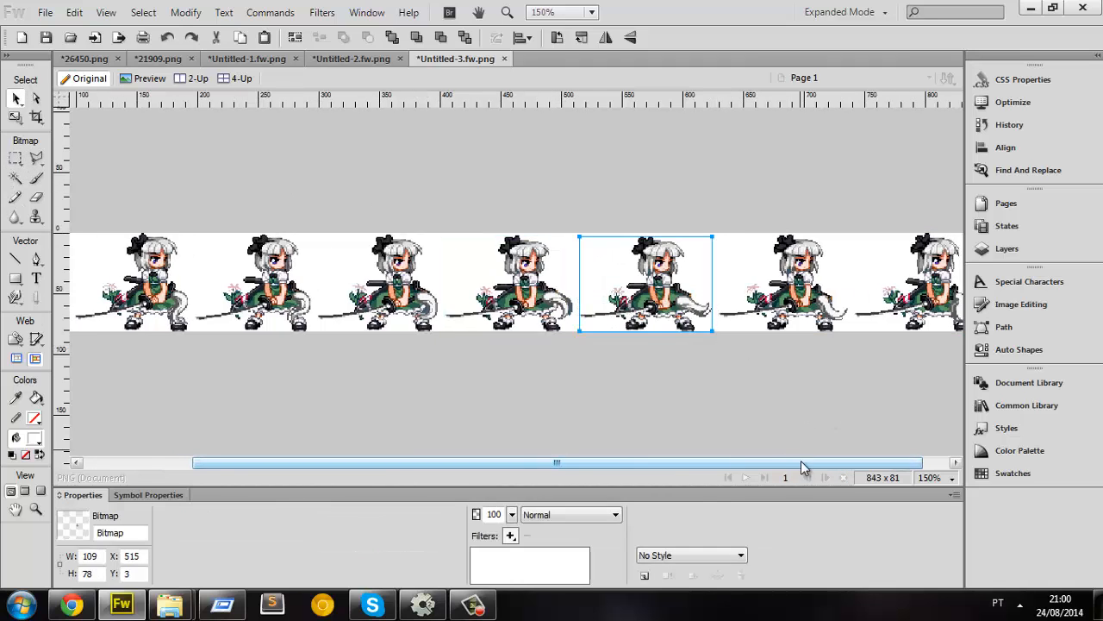
Step: Separate the seventh Idle sprite with a marquee cut and paste, leaving the eighth as its own bitmap
left_click_drag(801, 462, 826, 462)
left_click(694, 255)
key("m")
left_click_drag(687, 234, 820, 362)
key("v")
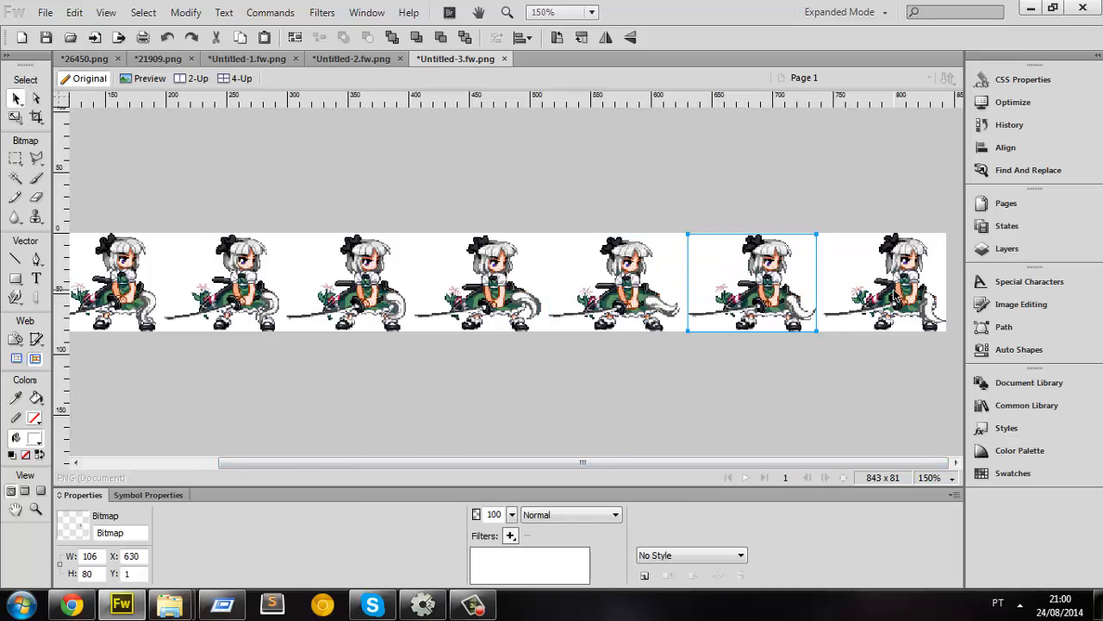
Step: Select all the Idle sprites together and the first one alone to check that each frame is a separate object
left_click(929, 302)
left_click(809, 409)
left_click_drag(885, 411, 4, 251)
key("ctrl+1")
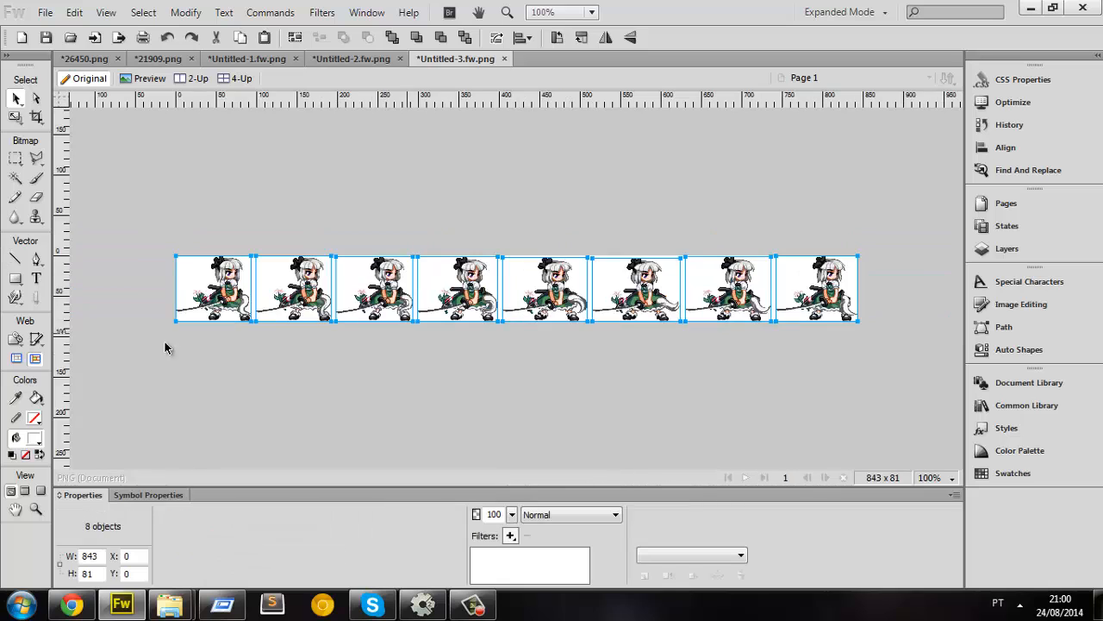
left_click(467, 382)
left_click(250, 304)
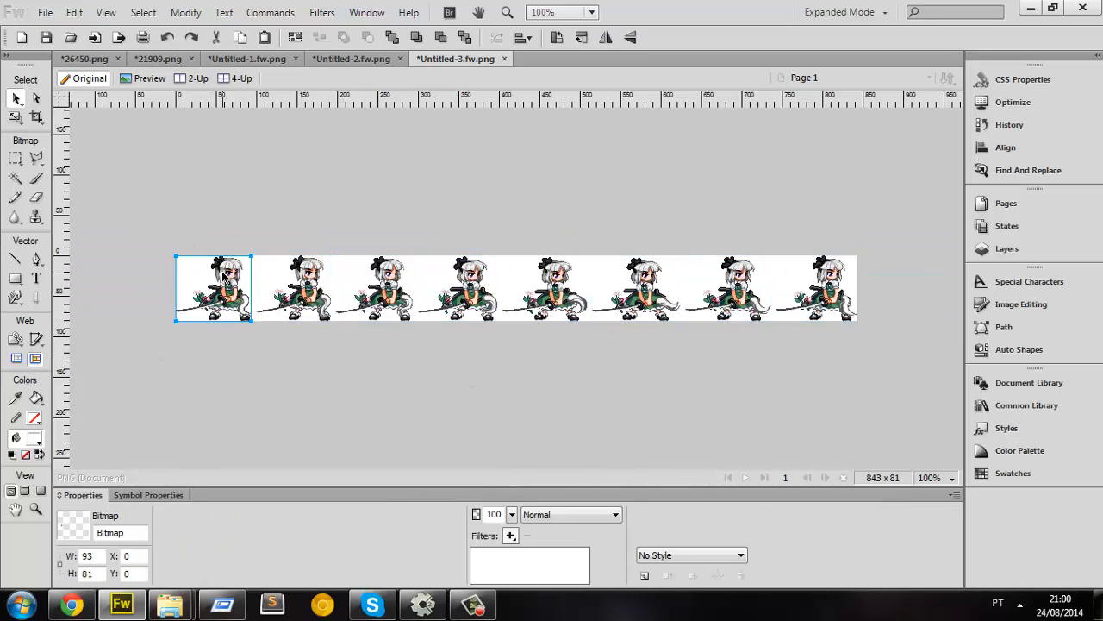
left_click(354, 409)
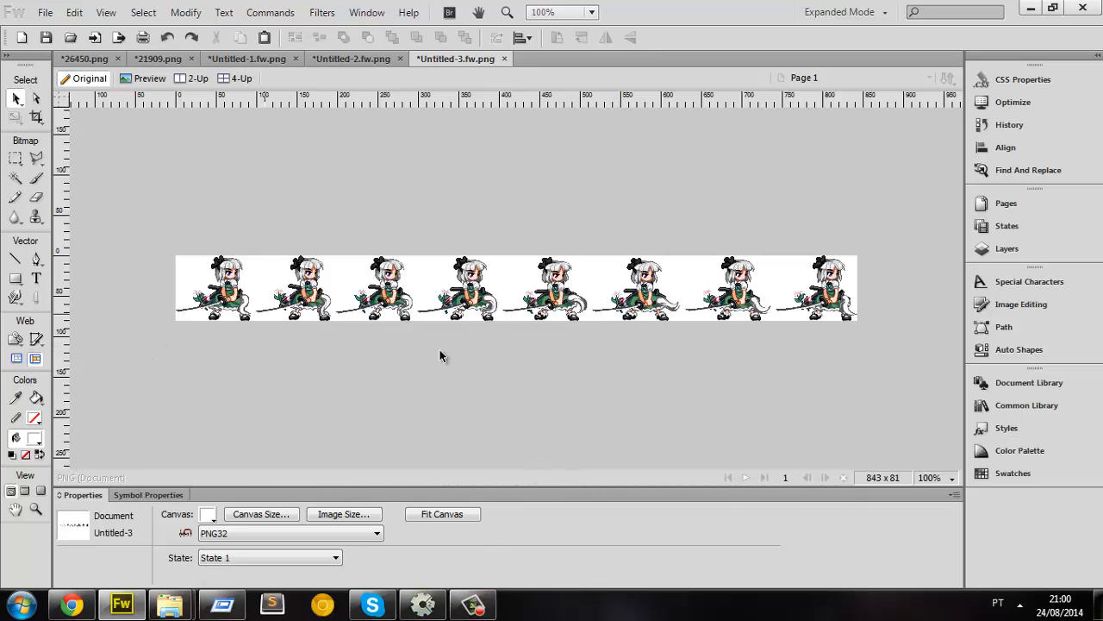
left_click_drag(131, 379, 957, 197)
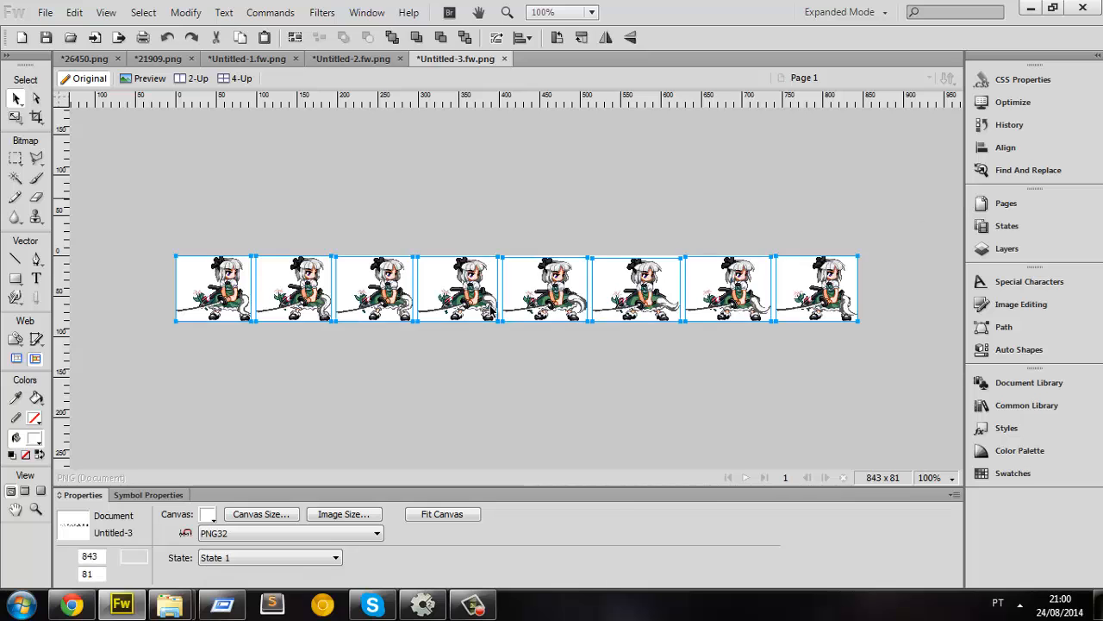
left_click(150, 227)
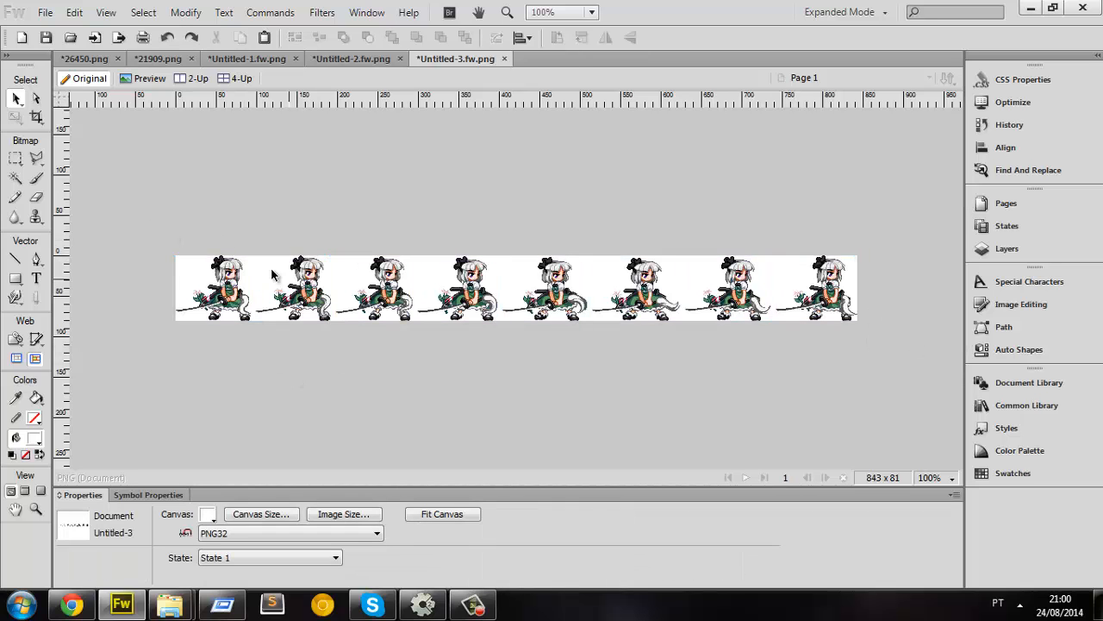
Step: Switch to the 26450.png sprite sheet and examine the frames of the Attack B2 and Attack B3 rows
key("ctrl+shift+Tab")
key("ctrl+shift+Tab")
key("ctrl+shift+Tab")
key("ctrl+shift+Tab")
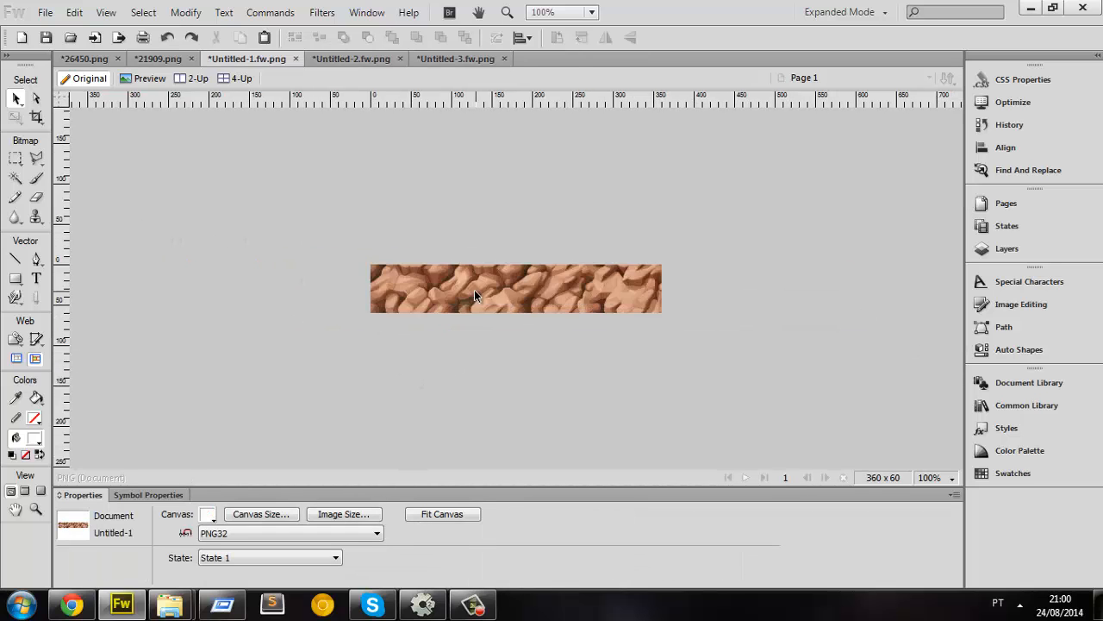
scroll(446, 350, "down", 10)
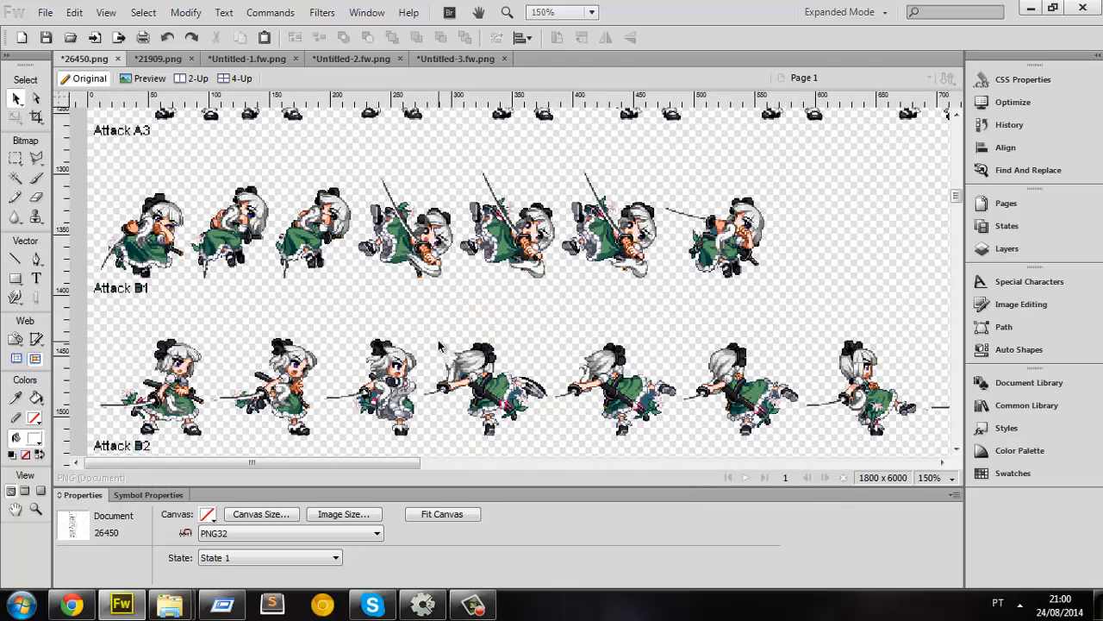
scroll(439, 346, "down", 3)
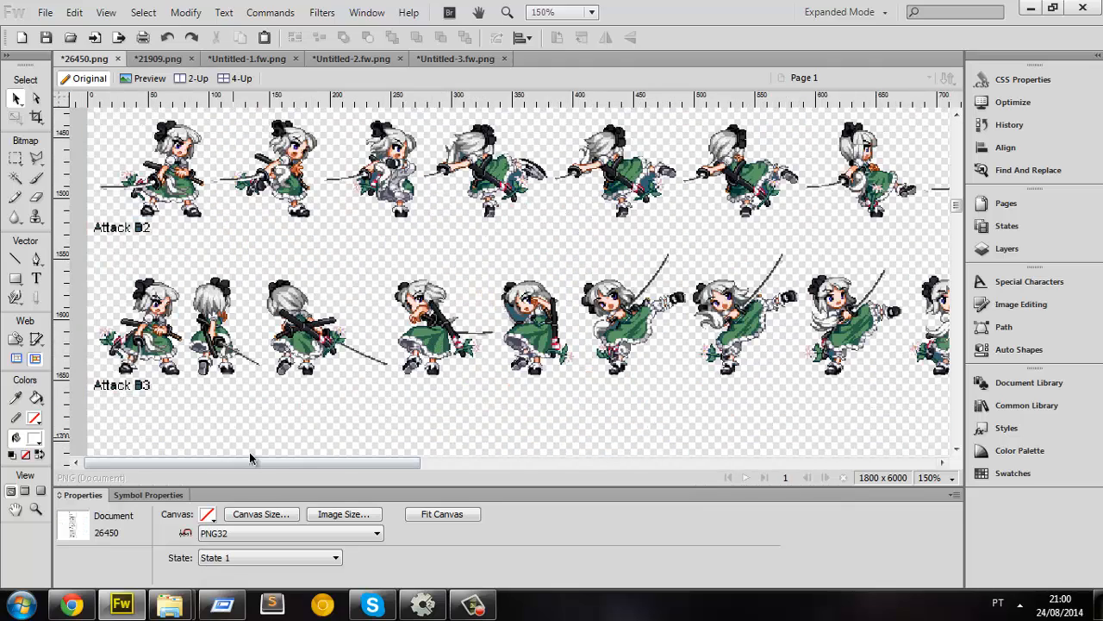
left_click_drag(334, 472, 401, 461)
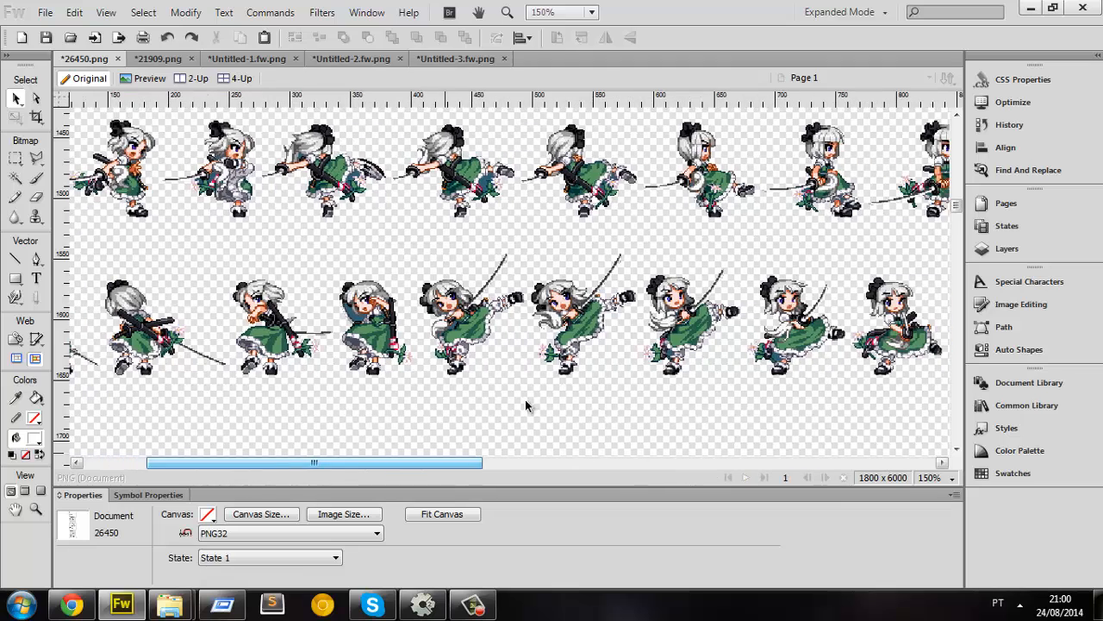
Step: Draw a white rectangle about 87 x 12 px over the Attack B3 sprites, move it to the row's first frames, and delete it
left_click(21, 284)
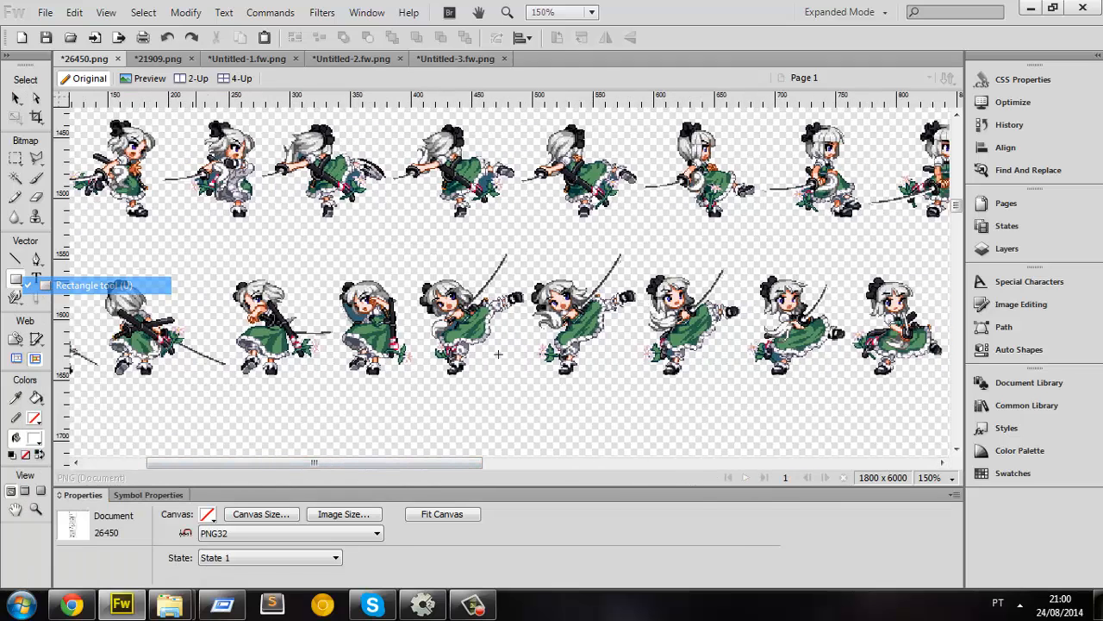
left_click_drag(528, 299, 640, 314)
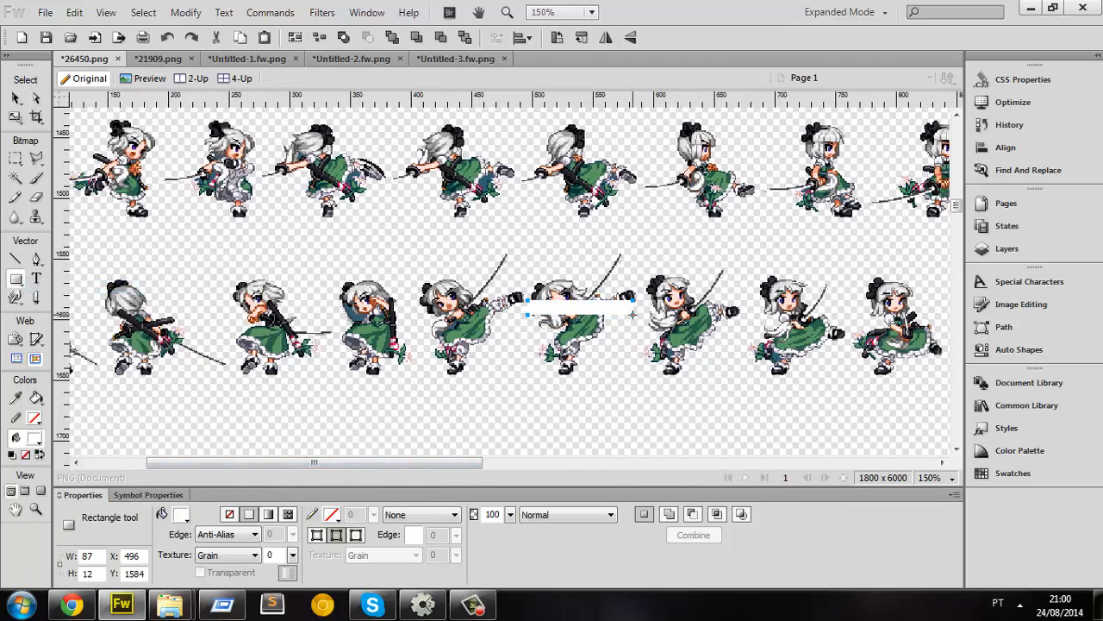
key("v")
left_click_drag(242, 339, 226, 335)
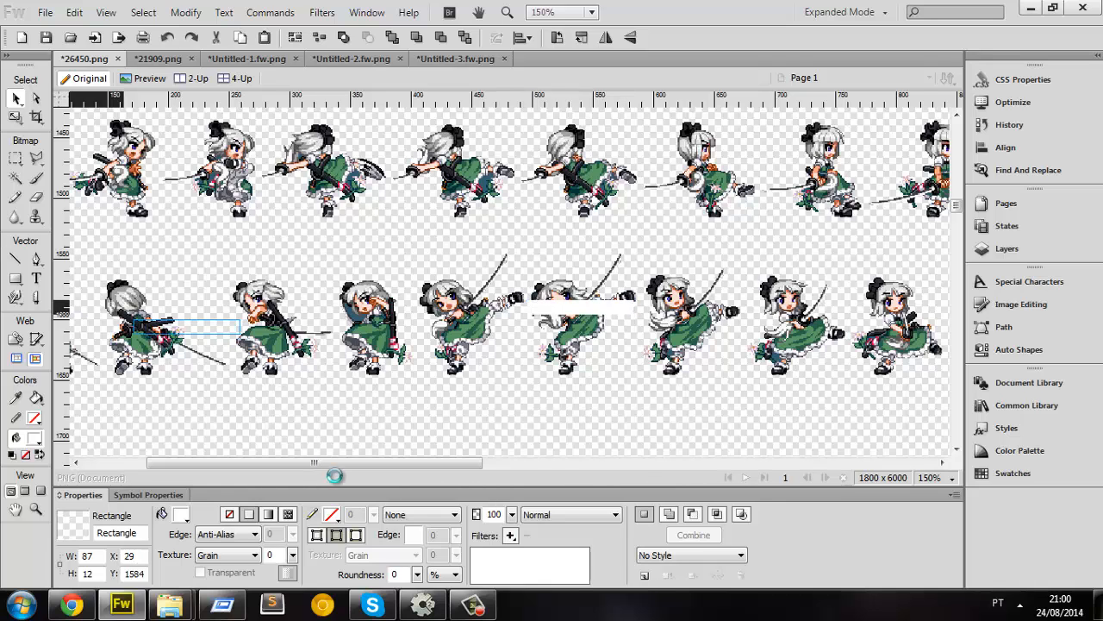
left_click_drag(187, 464, 125, 471)
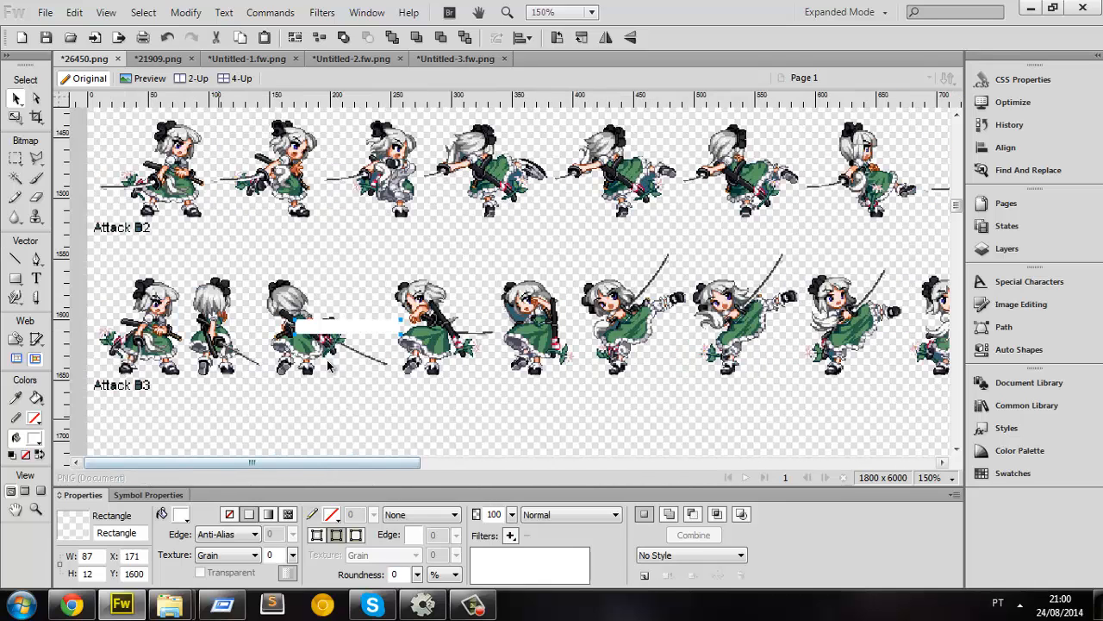
left_click_drag(366, 334, 172, 332)
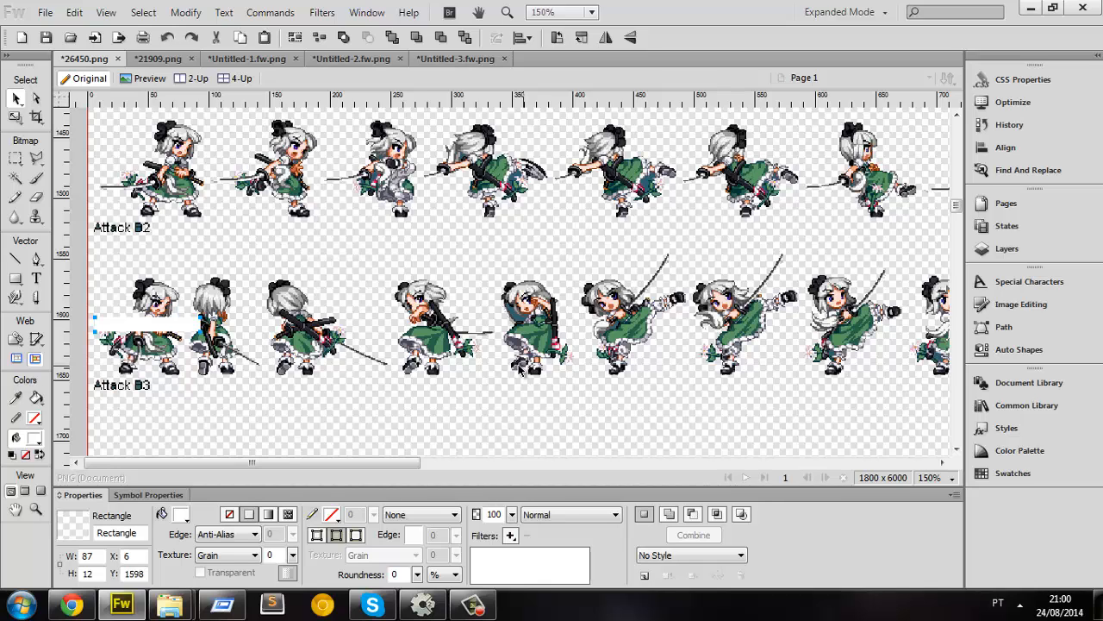
key("Delete")
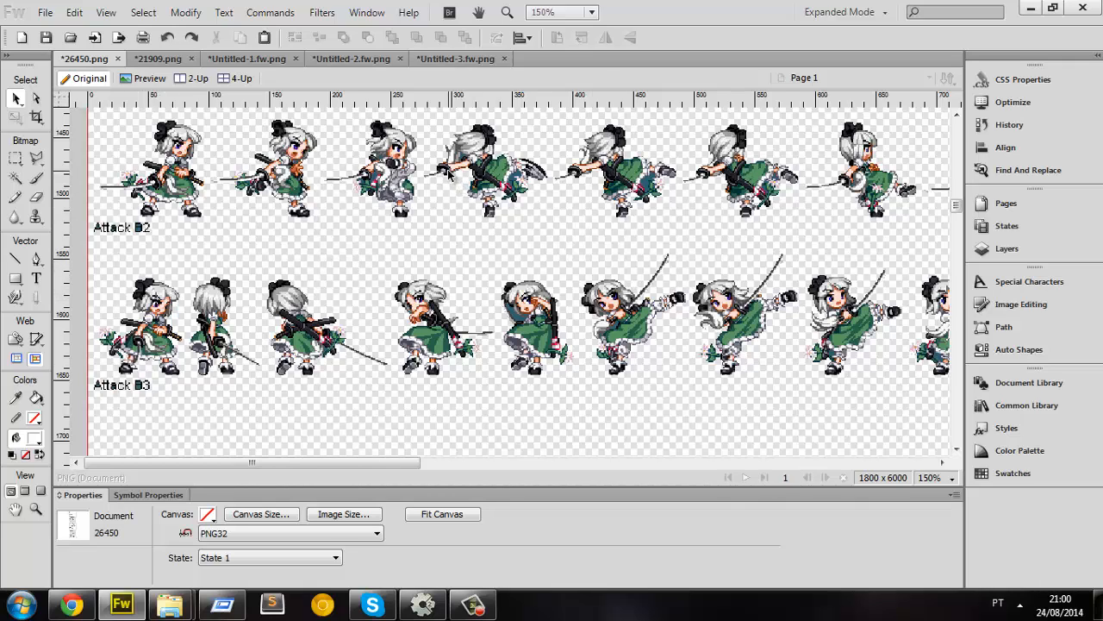
Step: In the Untitled-3 document, move the first Idle sprite over the second one, to X 105, Y 0
left_click(470, 59)
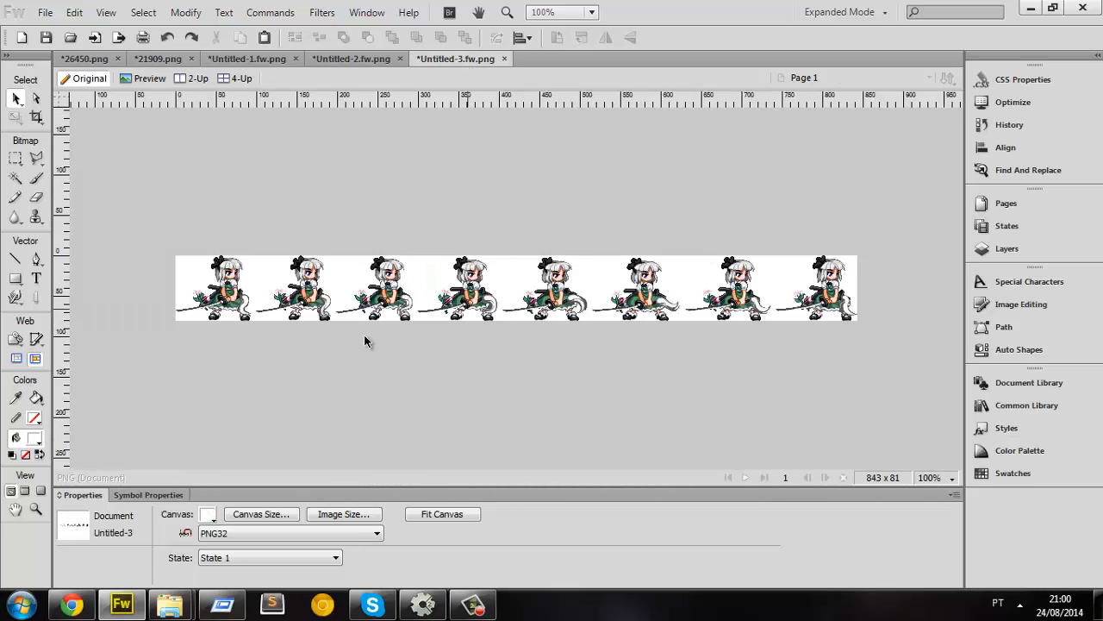
left_click(223, 285)
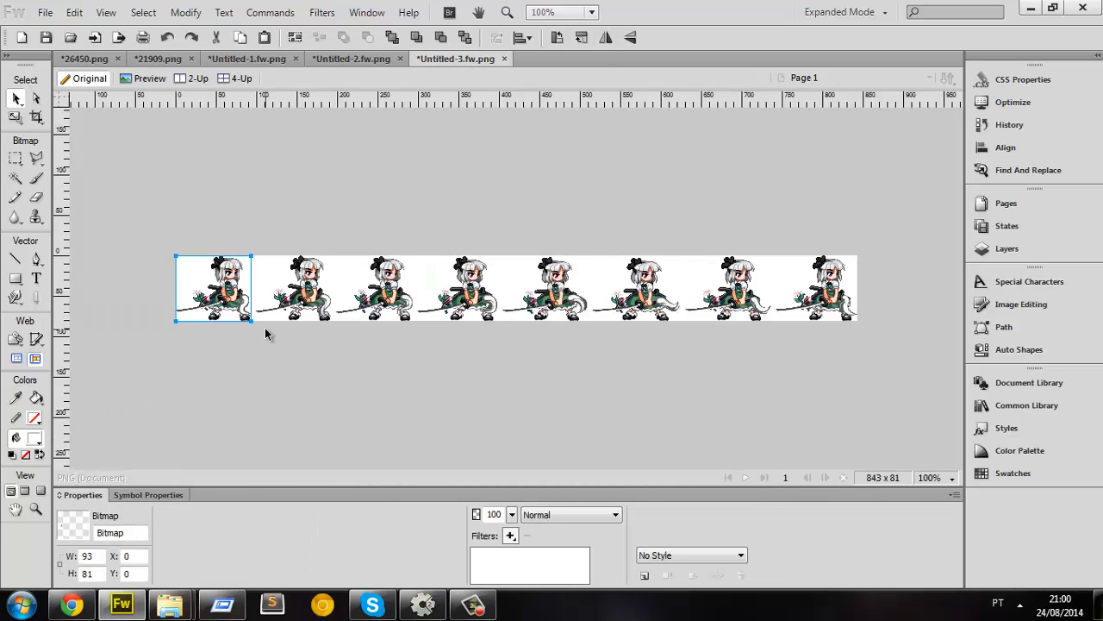
scroll(281, 333, "up", 1, "ctrl")
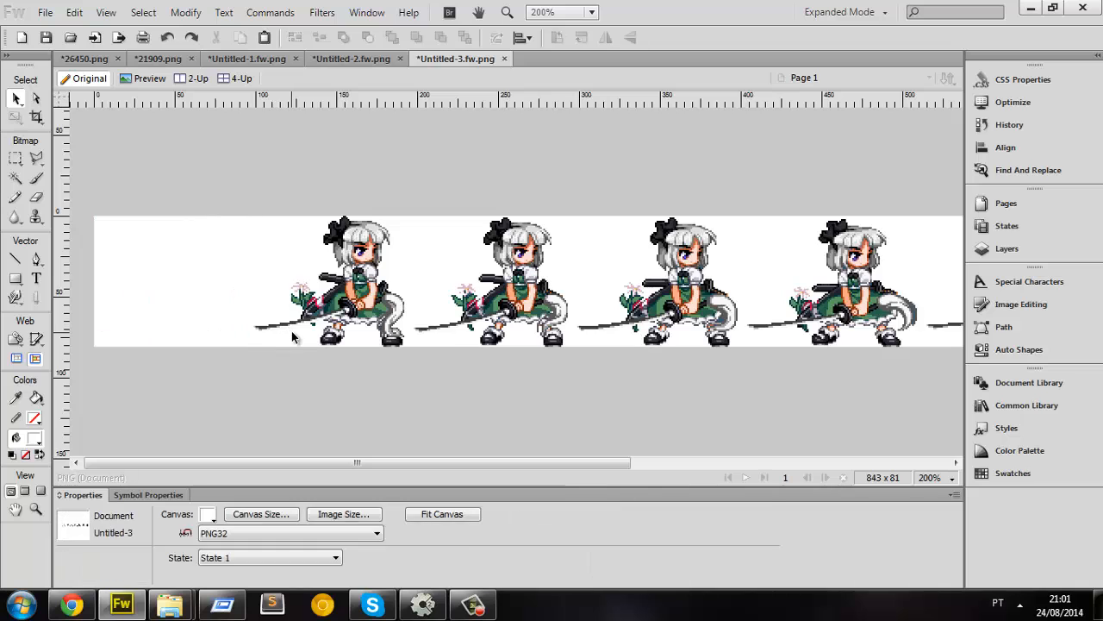
left_click(334, 377)
left_click(223, 272)
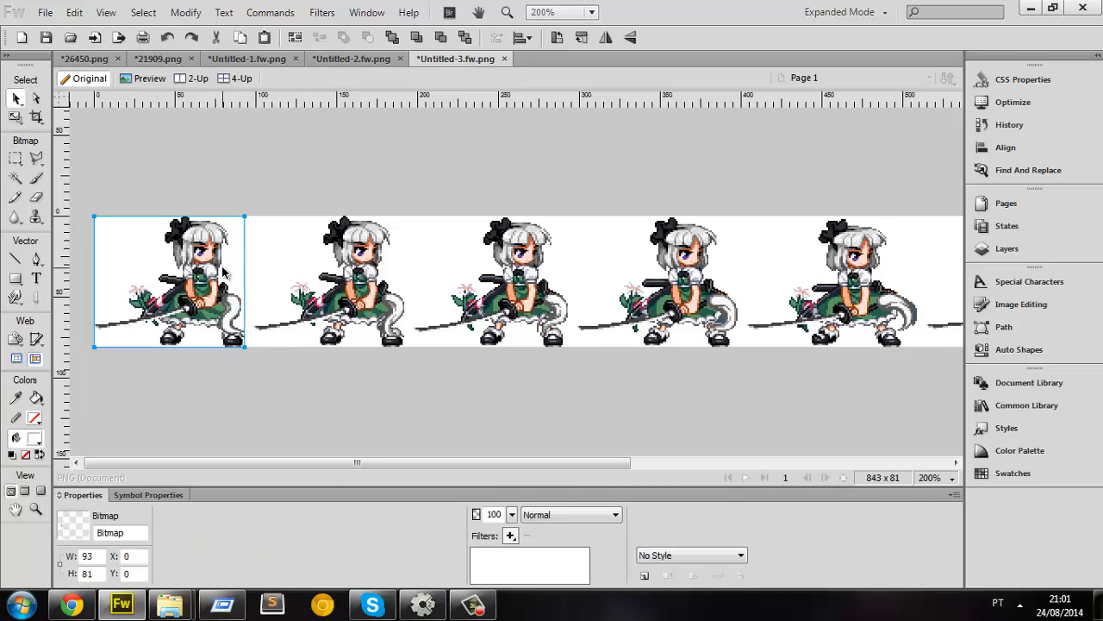
scroll(263, 256, "up", 2, "ctrl")
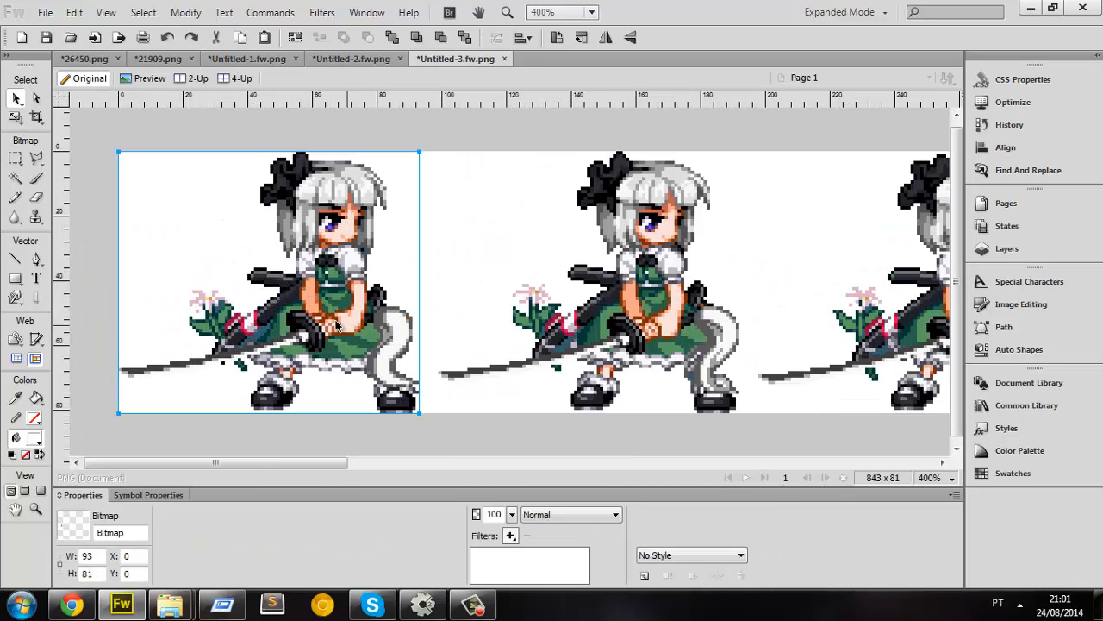
left_click_drag(319, 317, 652, 335)
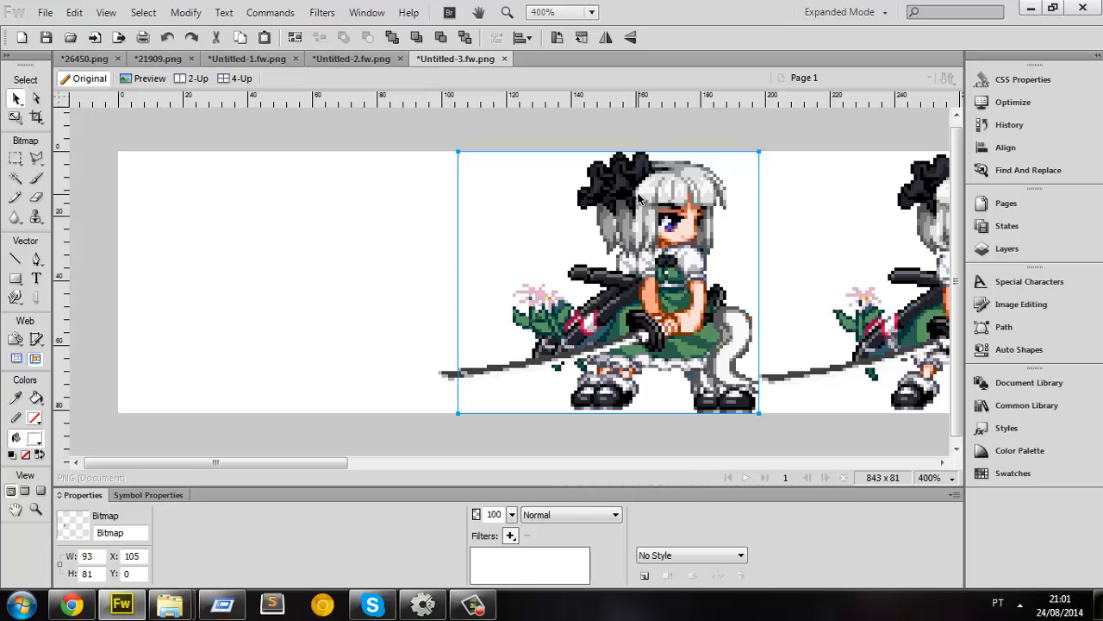
Step: Undo the first Idle sprite's move over the second one
left_click_drag(624, 170, 609, 201)
left_click_drag(333, 293, 934, 365)
key("ctrl+z")
key("ctrl+z")
key("ctrl+z")
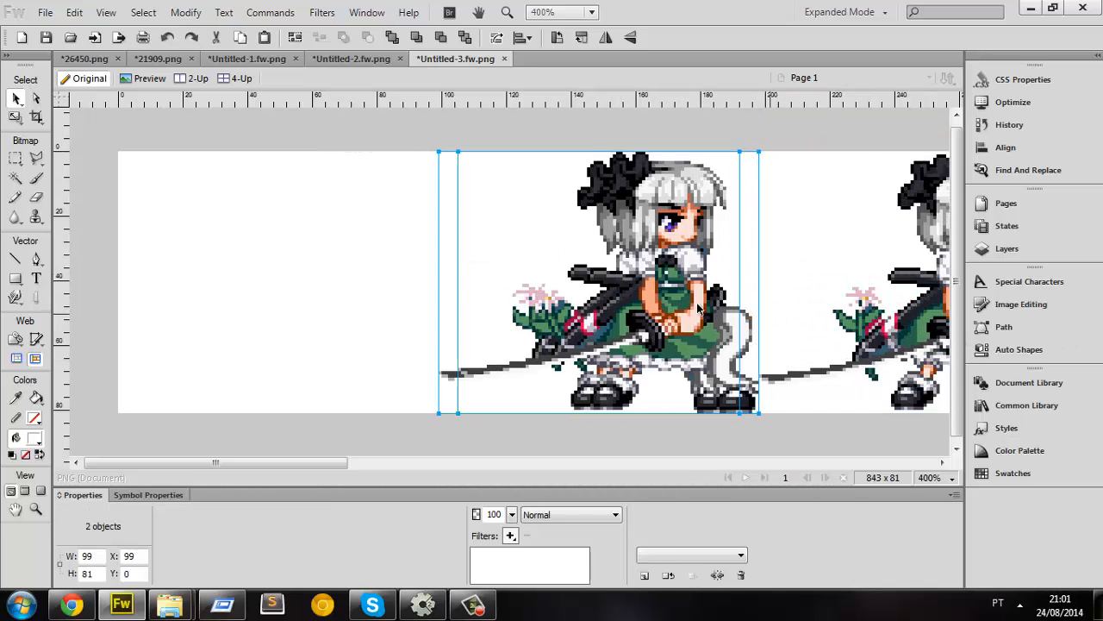
Step: Cut the first Idle sprite from the sheet and paste it into a new 93 x 81 px document
left_click(189, 268)
left_click(272, 411)
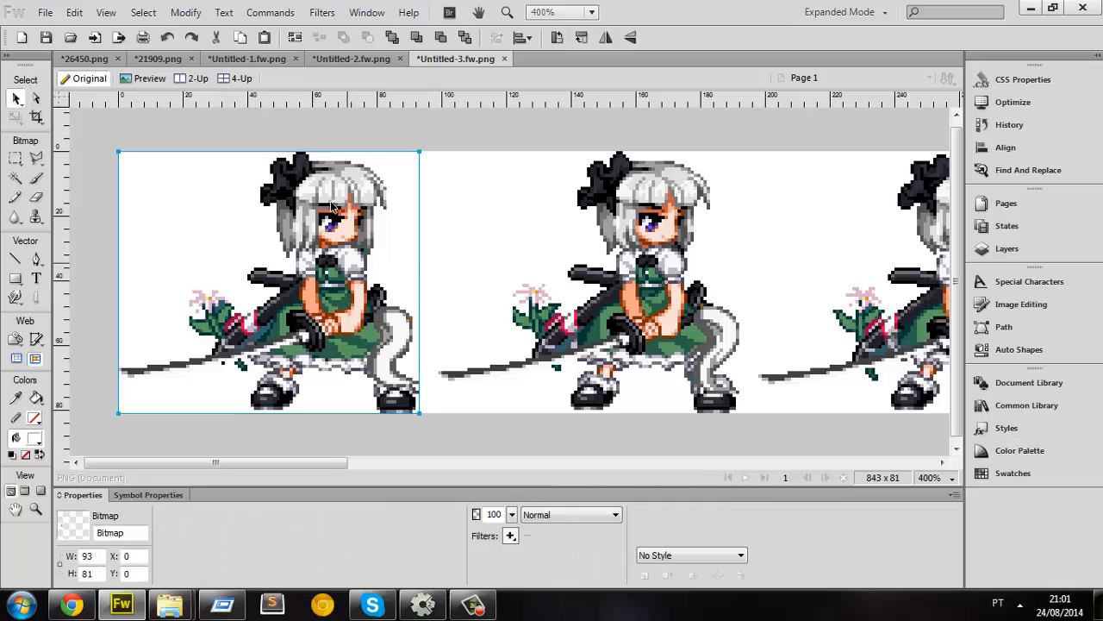
key("ctrl+x")
left_click(45, 12)
left_click(61, 31)
key("Return")
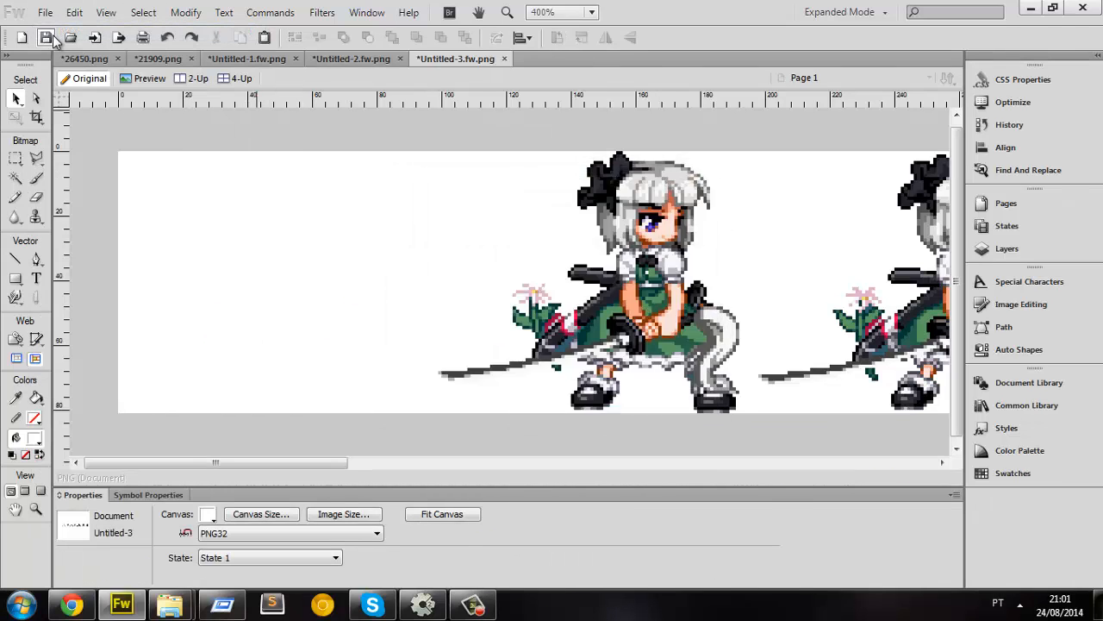
key("ctrl+v")
scroll(414, 456, "up", 3, "ctrl")
Step: Make the new document's canvas transparent
left_click(250, 463)
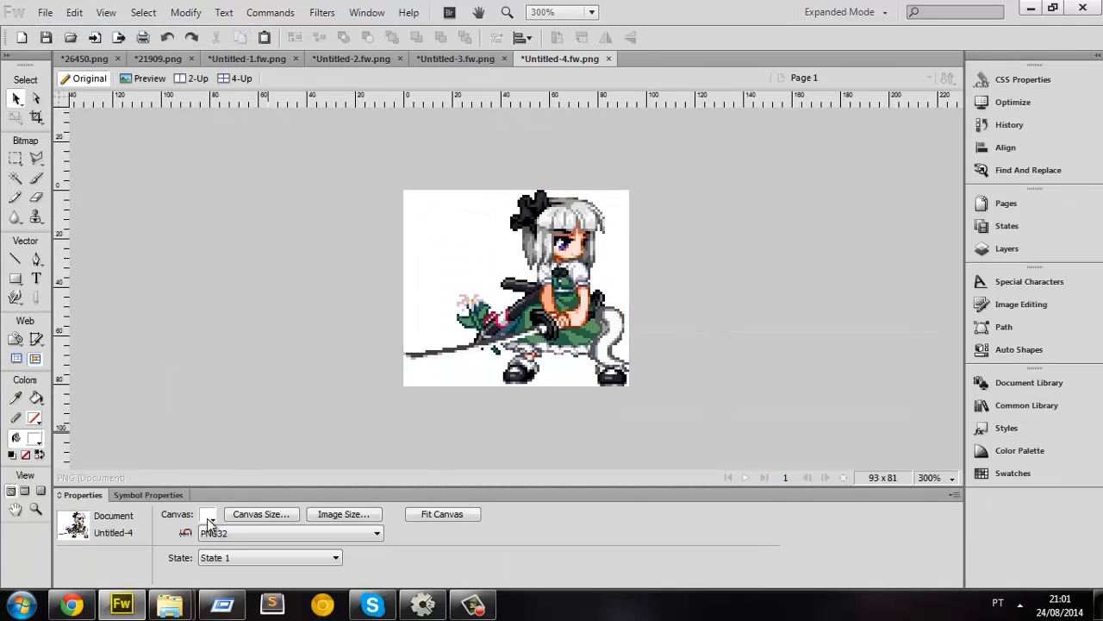
left_click(207, 514)
left_click(226, 442)
Step: Duplicate State 1 once, inserting the new state at the end
left_click(1012, 102)
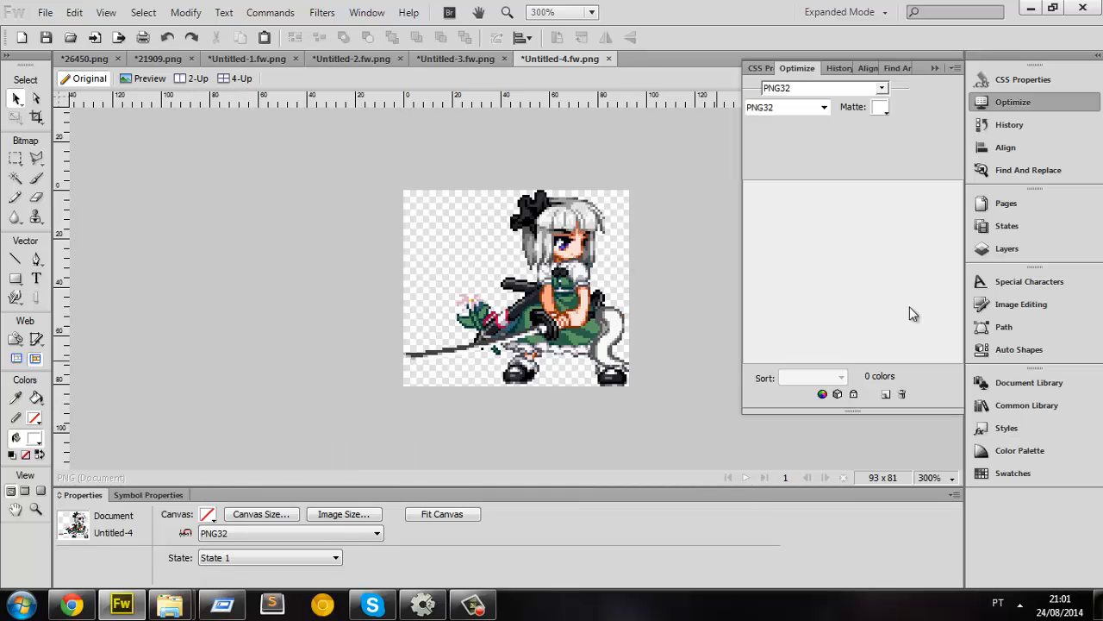
left_click(1007, 249)
left_click(811, 193)
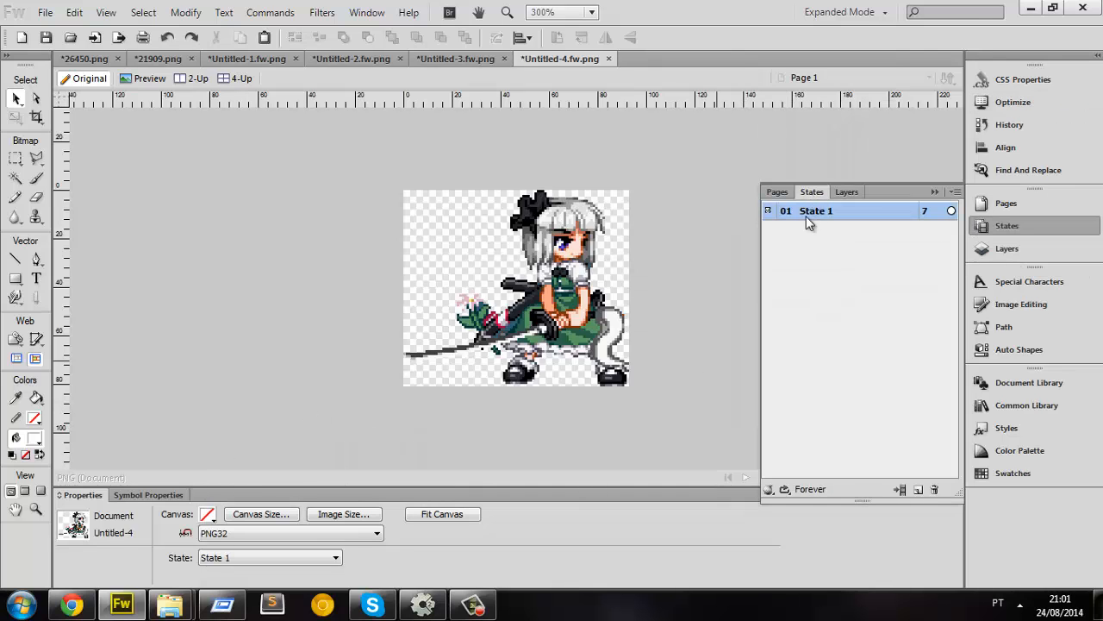
right_click(823, 209)
left_click(879, 230)
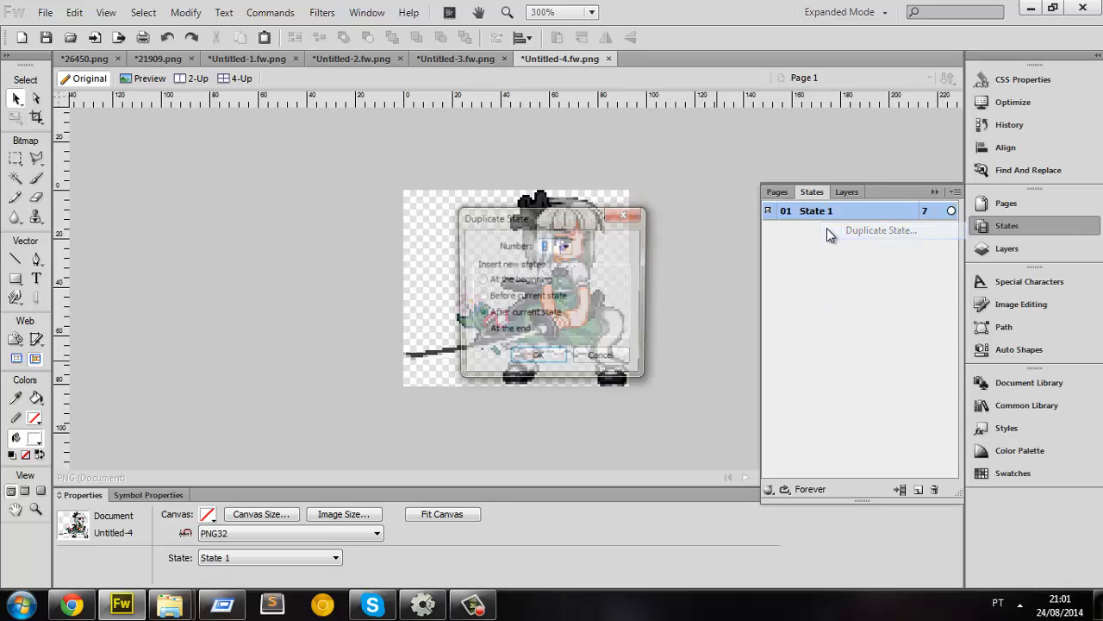
left_click(509, 332)
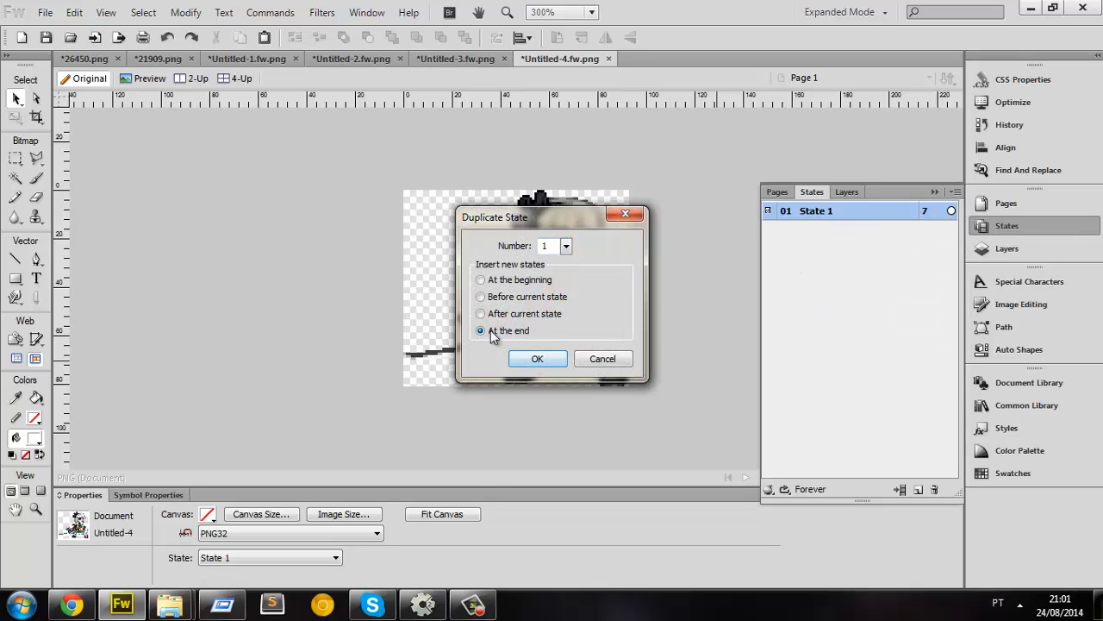
left_click(534, 358)
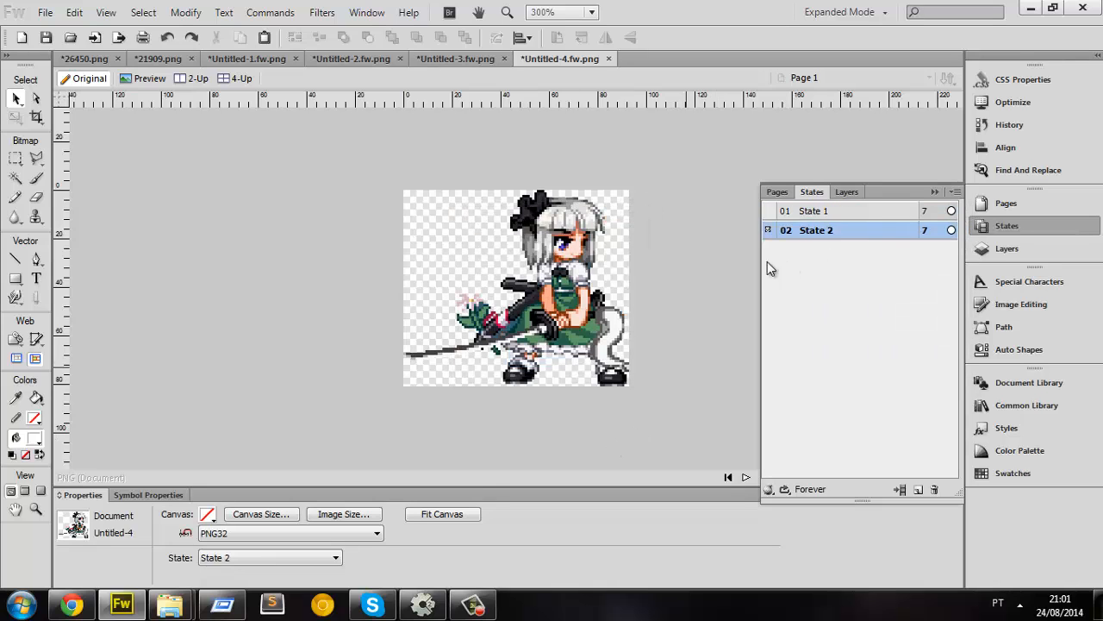
Step: Shift the sprite in State 2 to X -10, Y 0
left_click(806, 212)
left_click(810, 230)
left_click(545, 277)
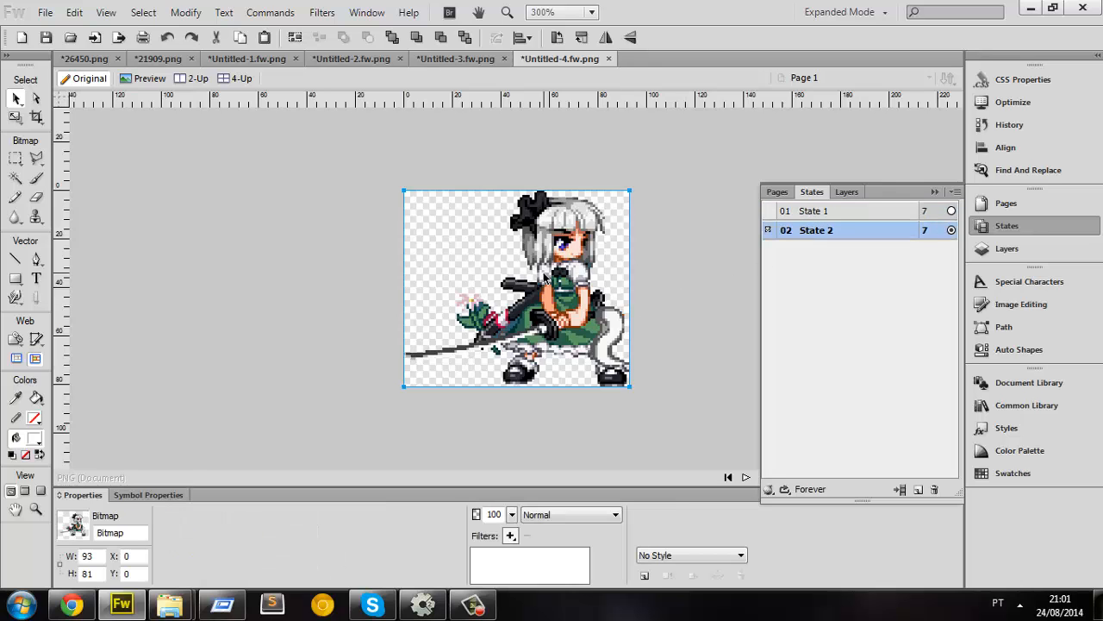
key("shift+Left")
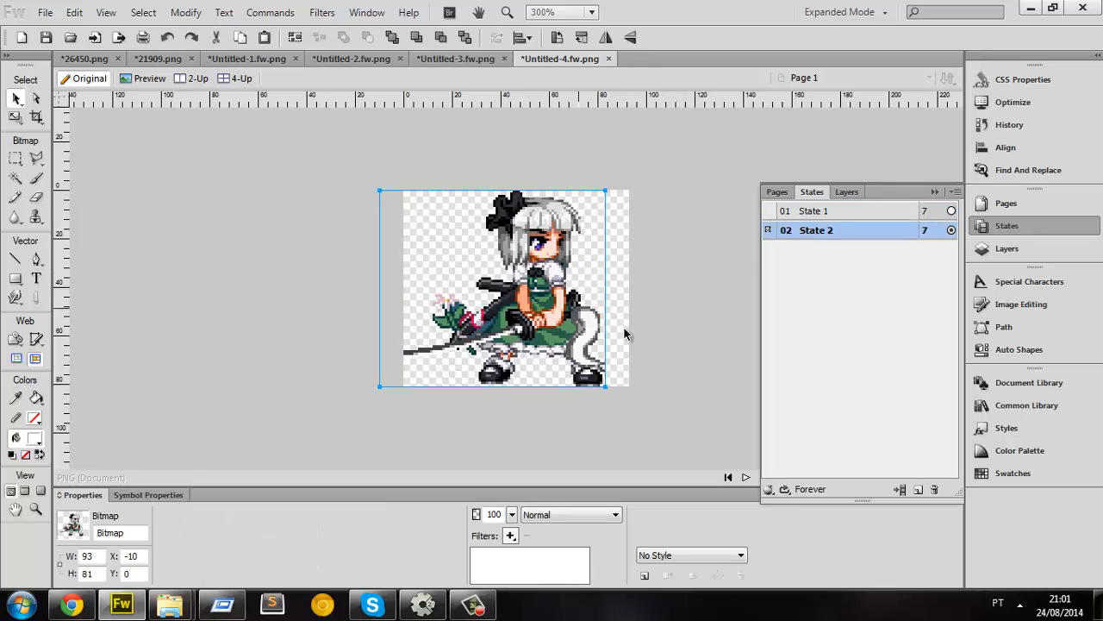
Step: Alternate between State 1 and State 2 to compare the sprite positions, and delete State 2
left_click(827, 215)
left_click(826, 228)
left_click(824, 214)
left_click(818, 227)
left_click(816, 215)
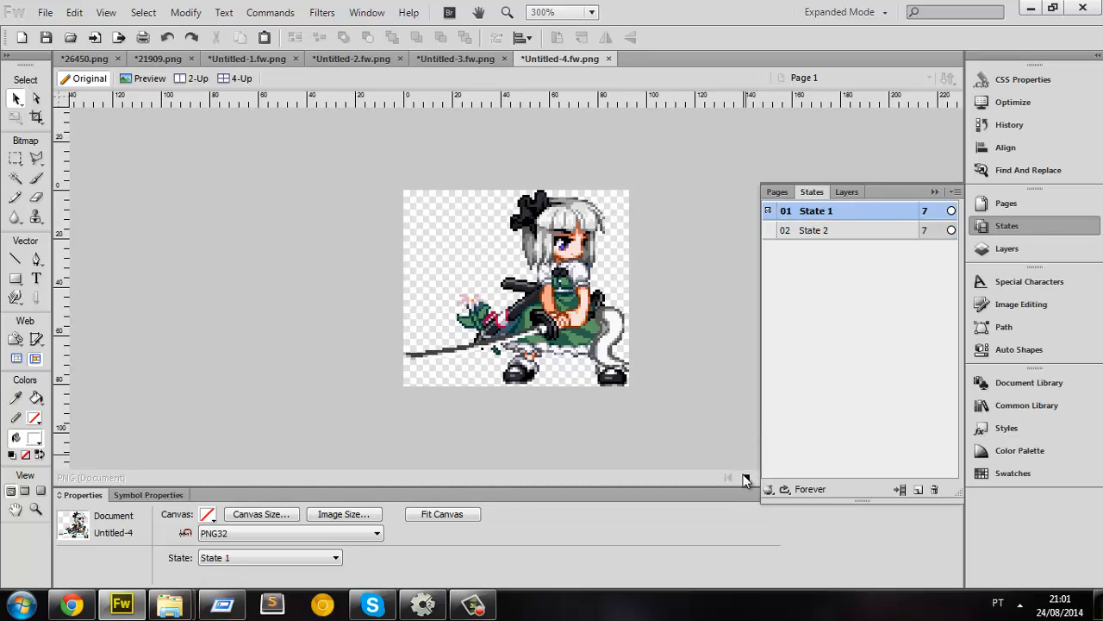
left_click(815, 231)
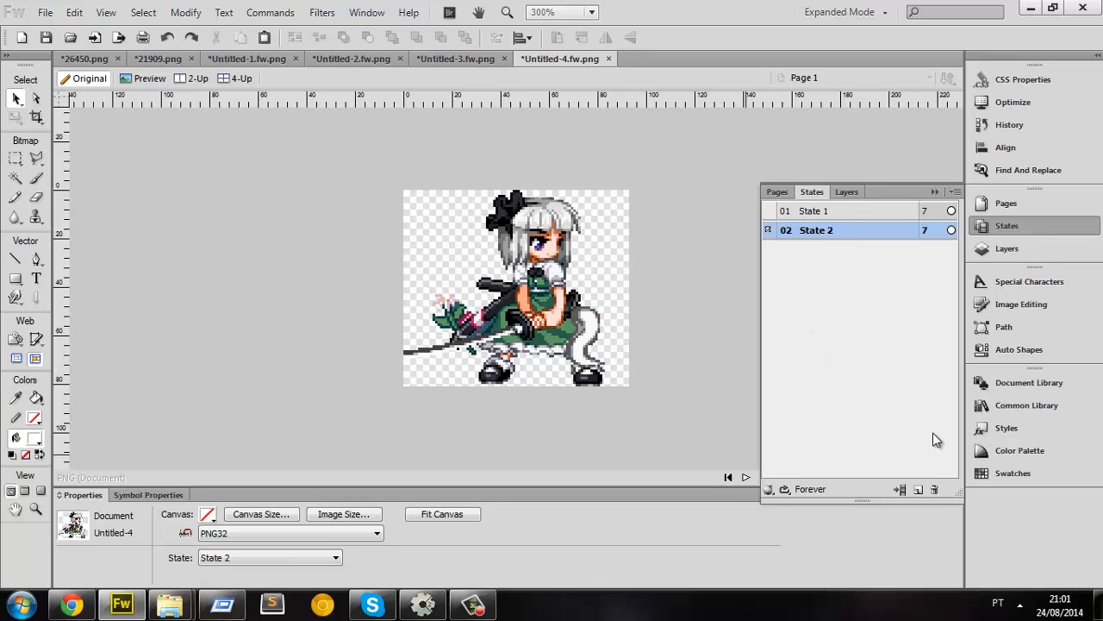
left_click(935, 489)
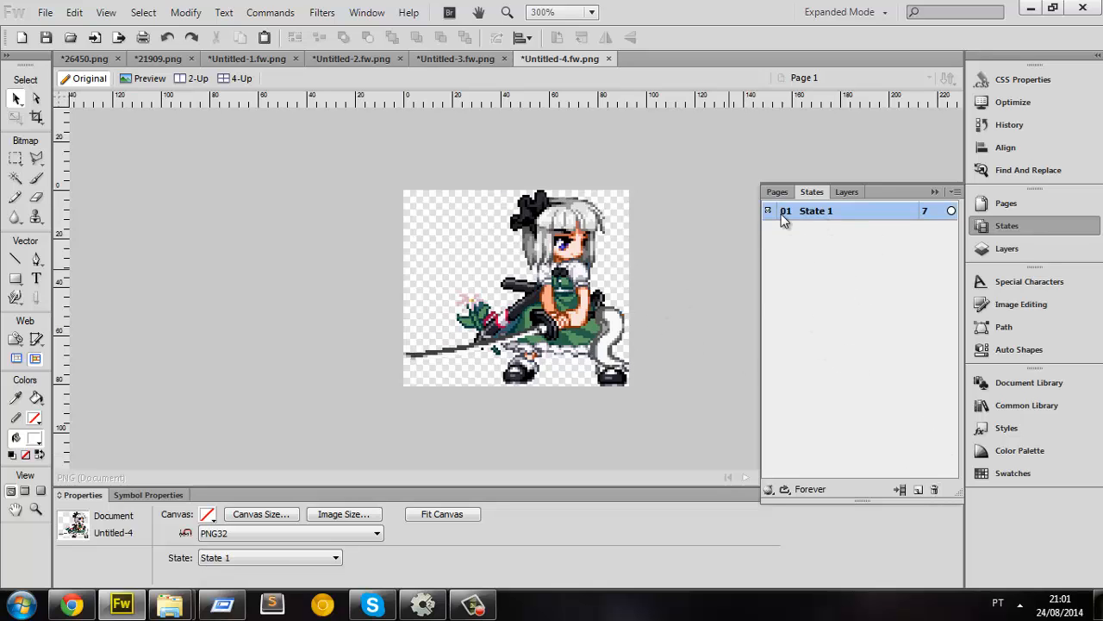
Step: Copy the second Idle sprite in the Untitled-3 document and return to the Untitled-4 document
key("ctrl+shift+Tab")
left_click(634, 294)
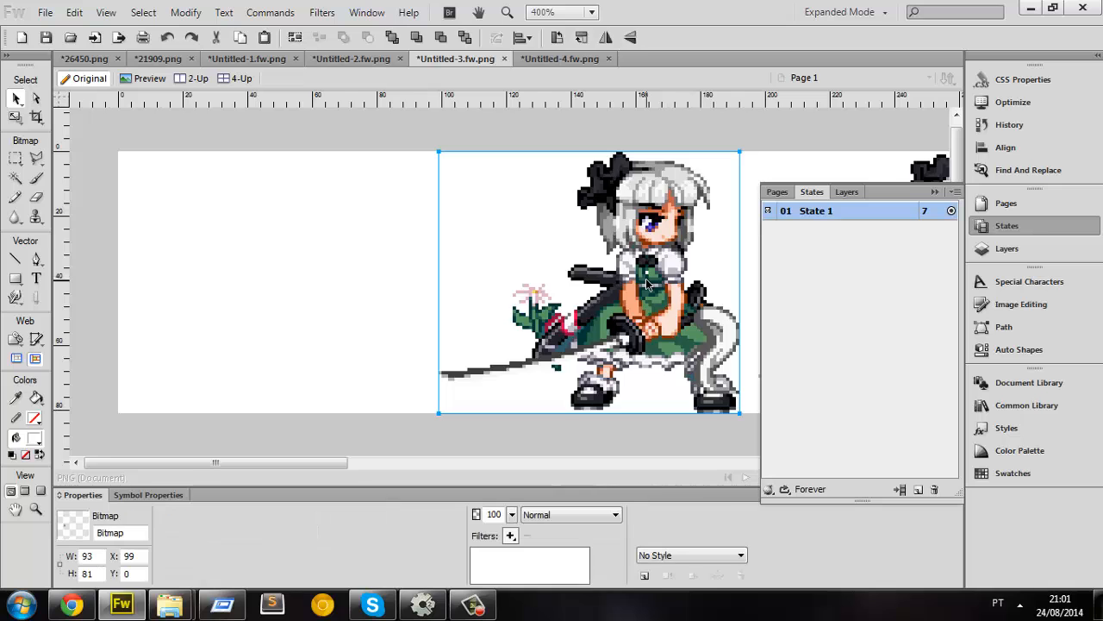
key("ctrl+1")
key("ctrl+2")
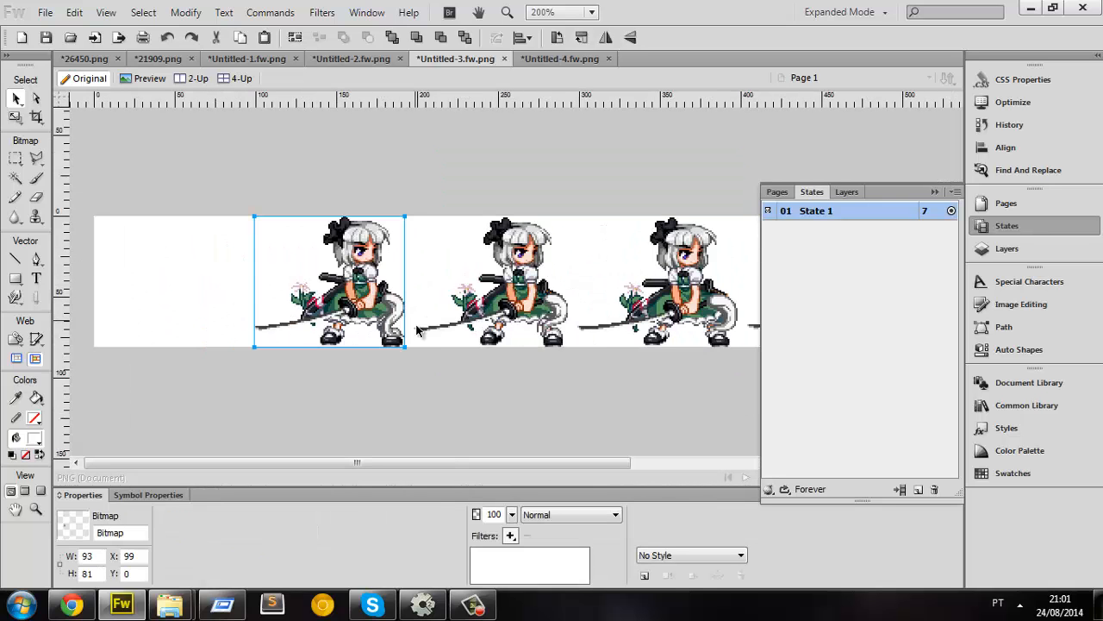
key("ctrl+d")
key("ctrl+Tab")
Step: Duplicate State 1 again to create a state for the second Idle frame
right_click(833, 213)
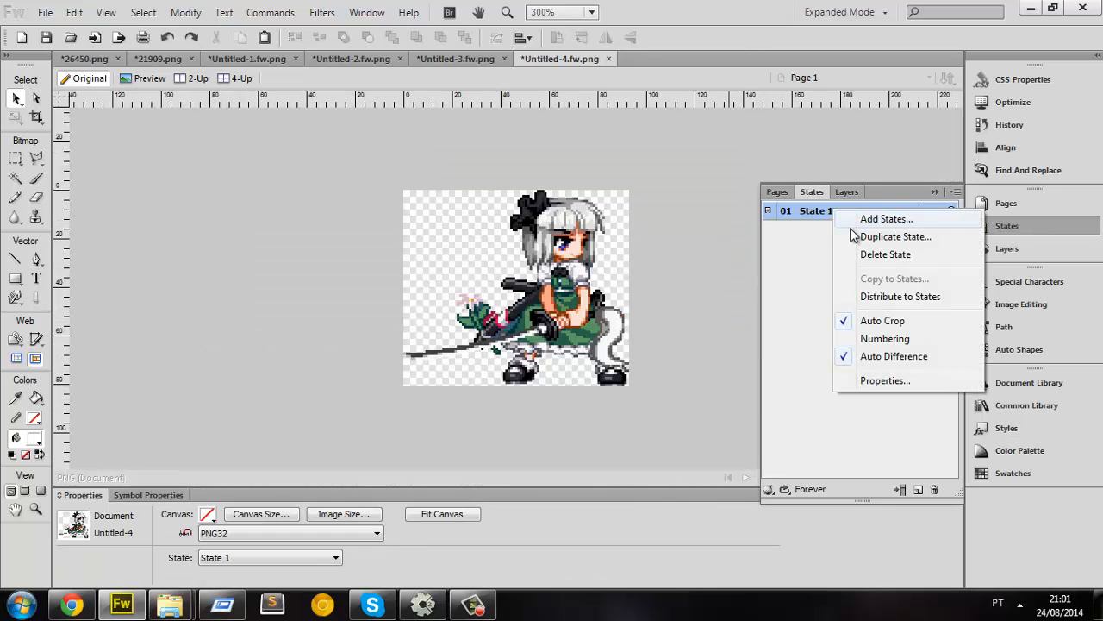
left_click(870, 235)
left_click(530, 356)
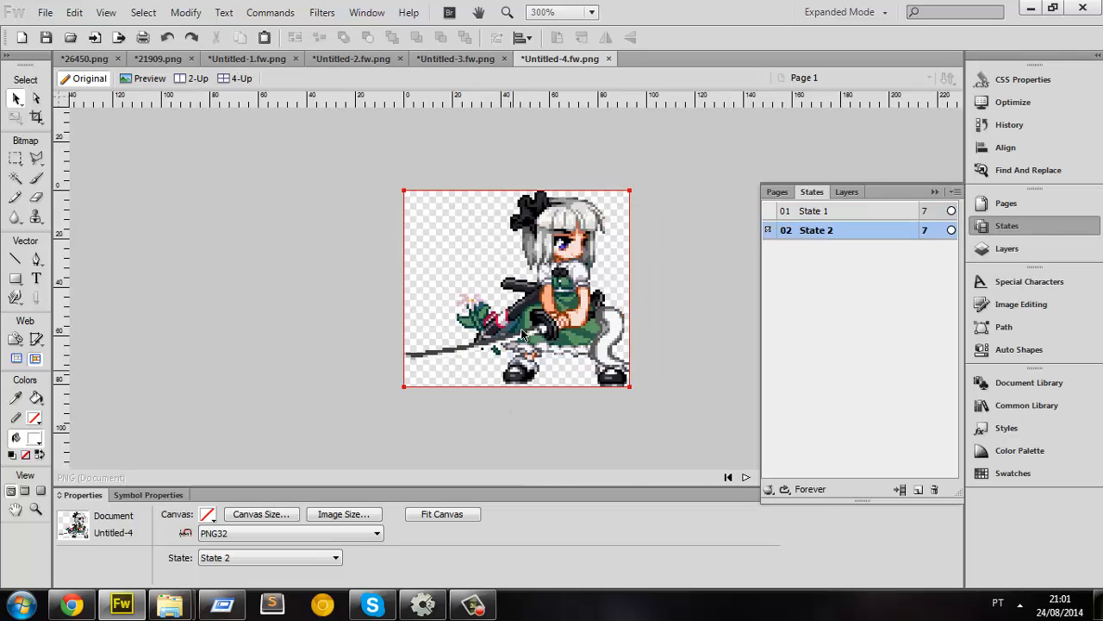
Step: Paste the second Idle sprite over the sprite in State 2, removing and restoring it repeatedly to compare the two frames
key("ctrl+a")
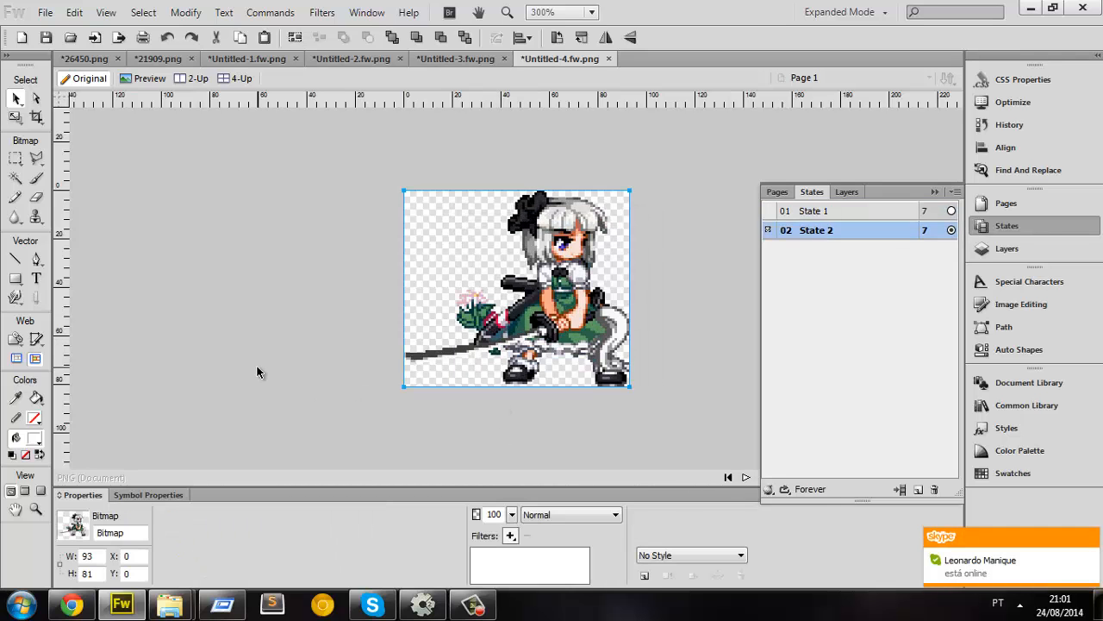
left_click(256, 371)
key("ctrl+a")
left_click(257, 372)
key("ctrl+a")
left_click(257, 371)
key("ctrl+a")
key("ctrl+equal")
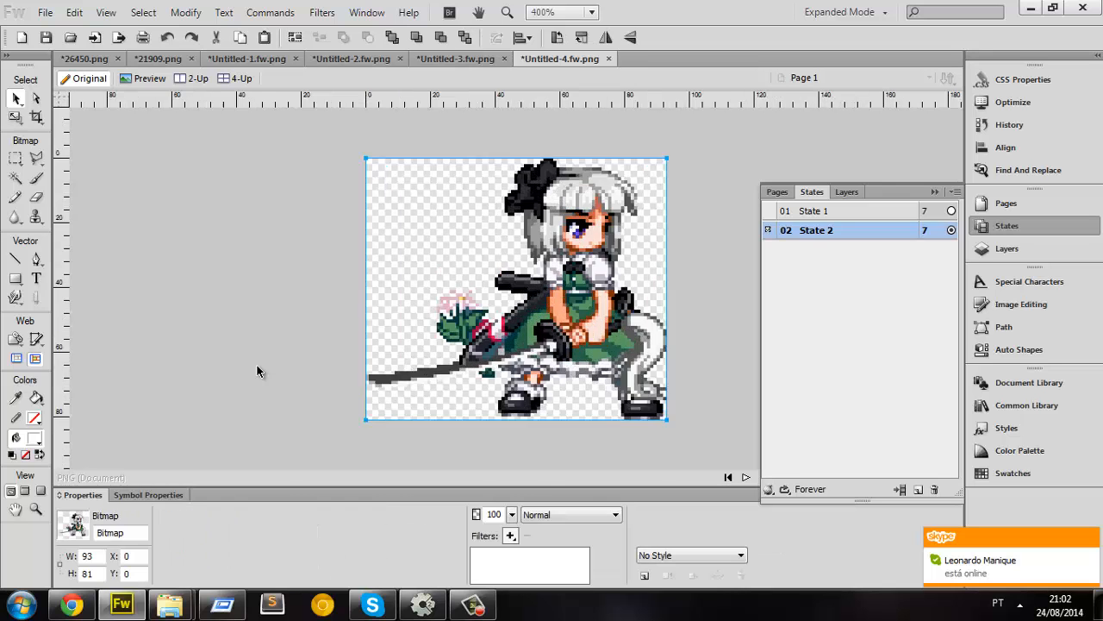
key("ctrl+equal")
key("ctrl+a")
left_click(257, 371)
key("ctrl+a")
left_click(256, 371)
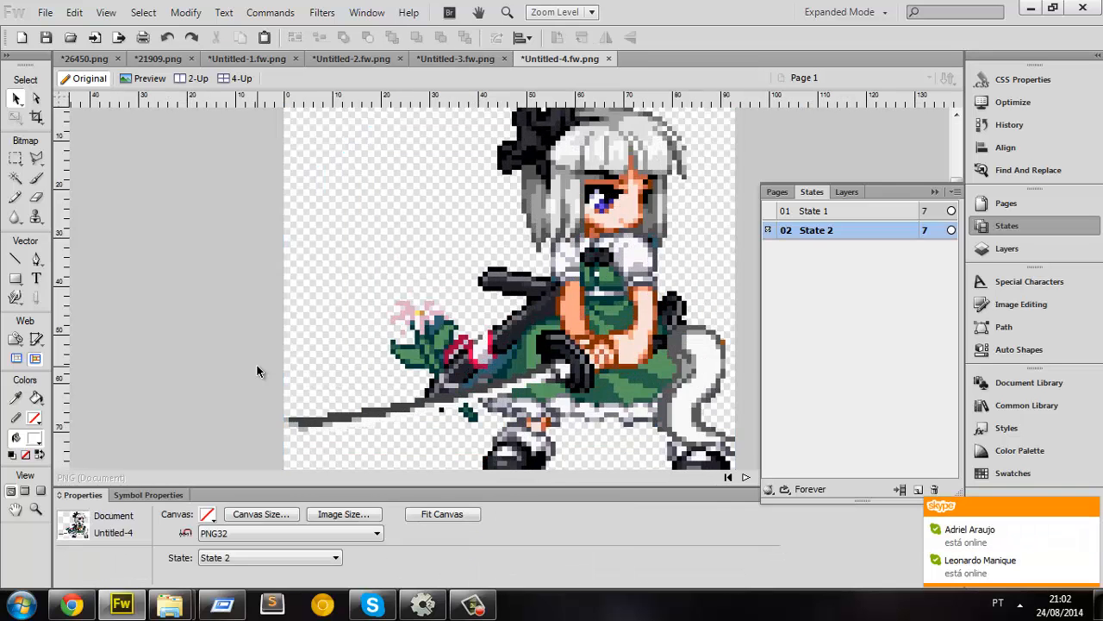
key("ctrl+a")
left_click(257, 372)
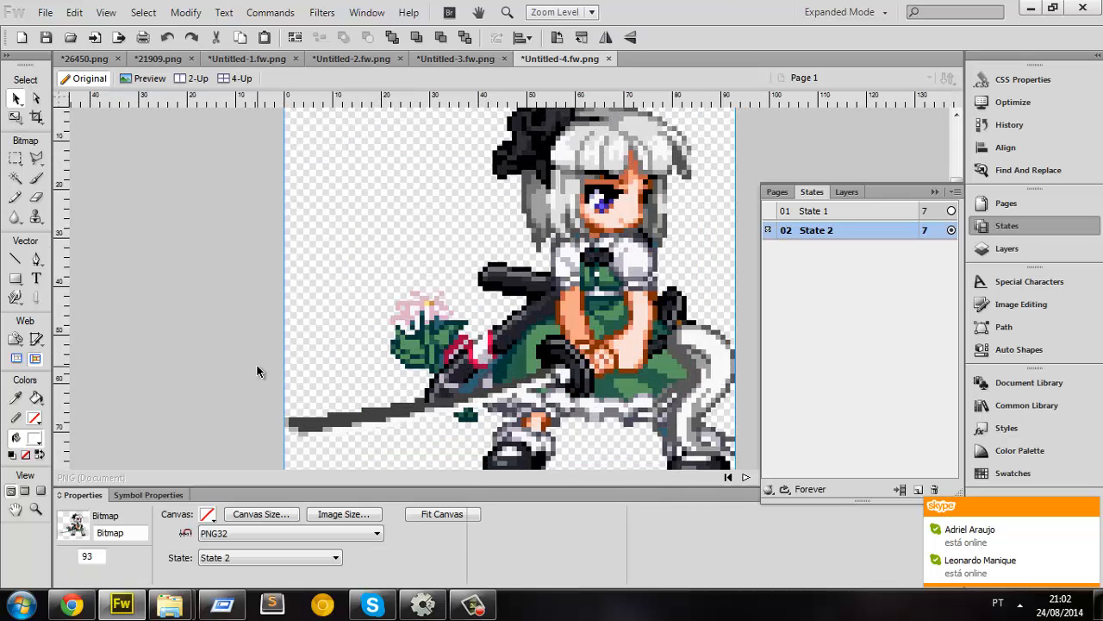
Step: Paste the second Idle sprite again in State 2 and move it to X 1, Y -1
scroll(256, 372, "up", 1)
key("ctrl+a")
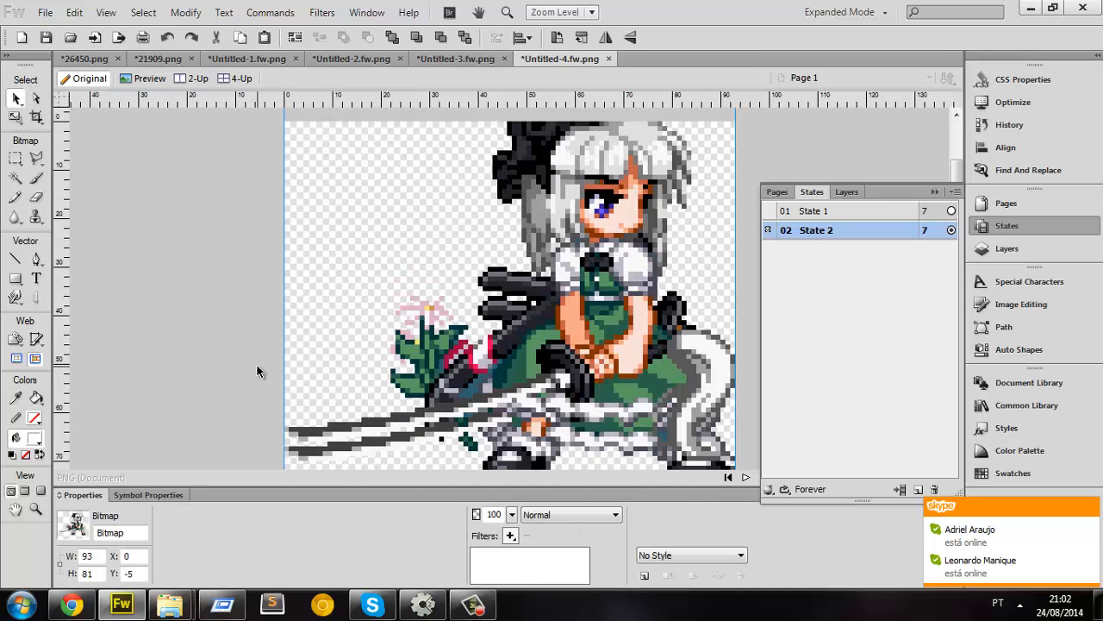
left_click_drag(636, 226, 625, 278)
key("Right")
key("Up")
key("Right")
key("Up")
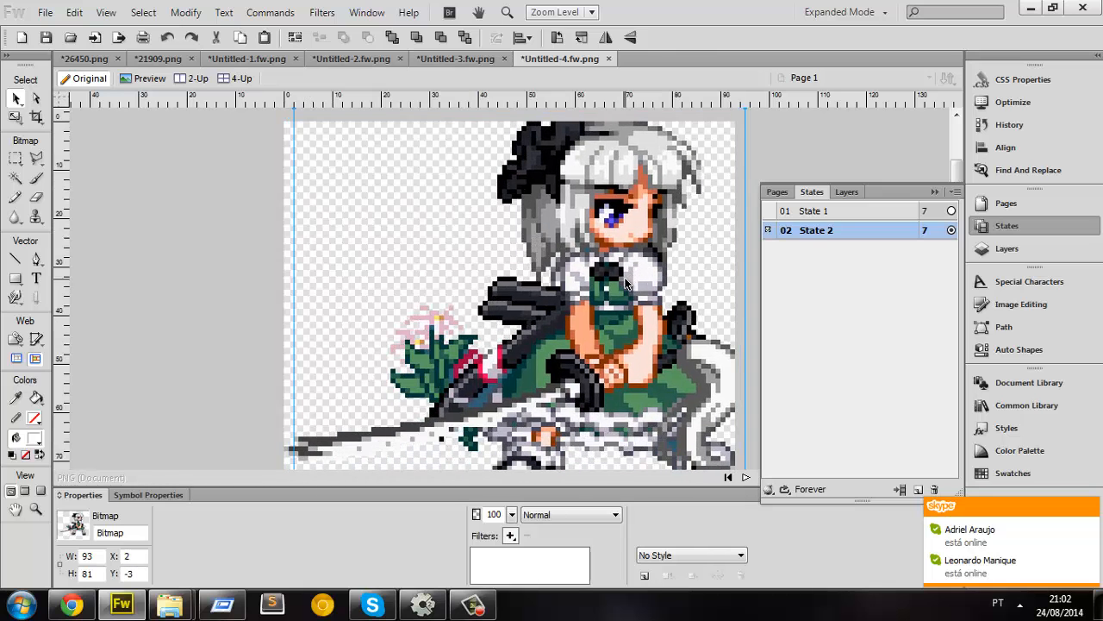
key("Right")
key("Down")
key("Left")
key("Left")
key("Down")
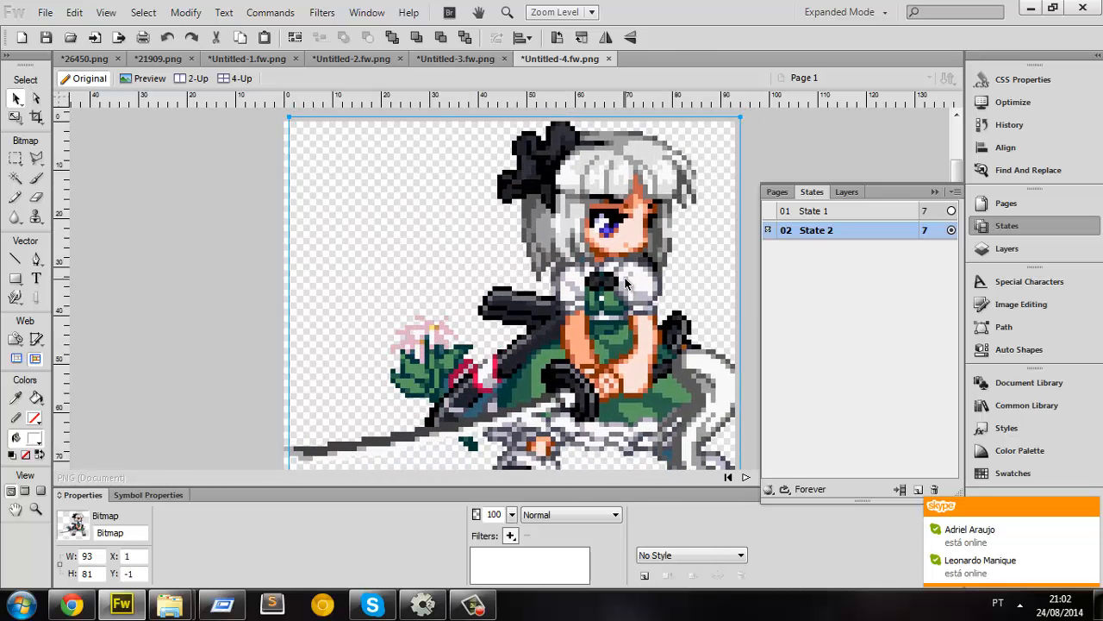
Step: Compare the pasted sprite with the one beneath it in State 2 at several magnifications
key("ctrl+1")
key("ctrl+2")
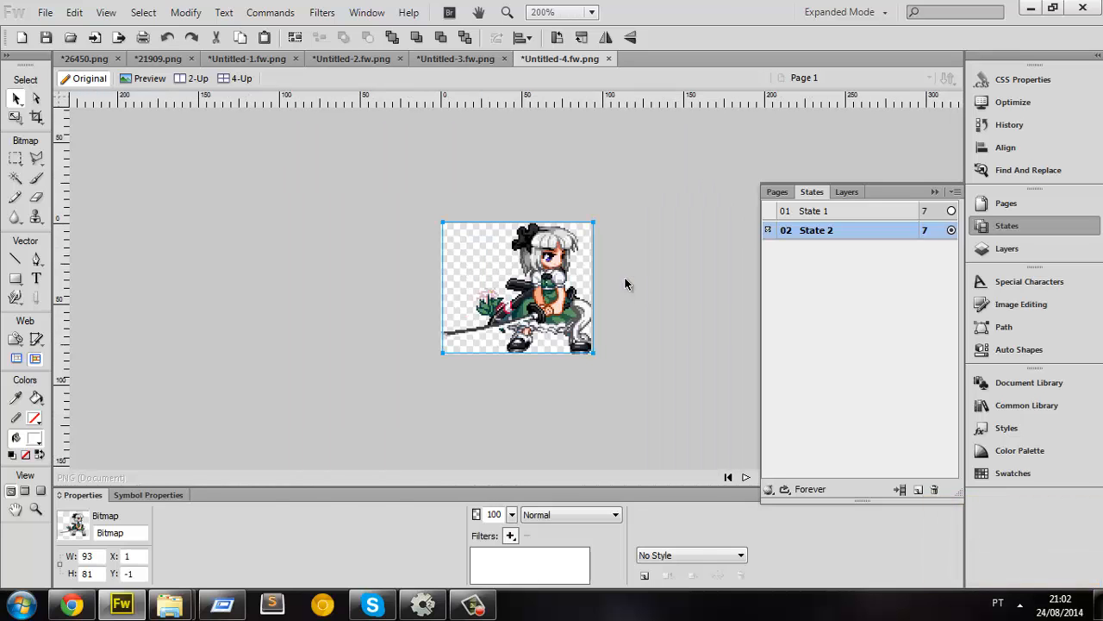
left_click(625, 277)
key("ctrl+a")
key("ctrl+d")
key("ctrl+a")
key("ctrl+equal")
key("ctrl+equal")
key("ctrl+equal")
key("ctrl+equal")
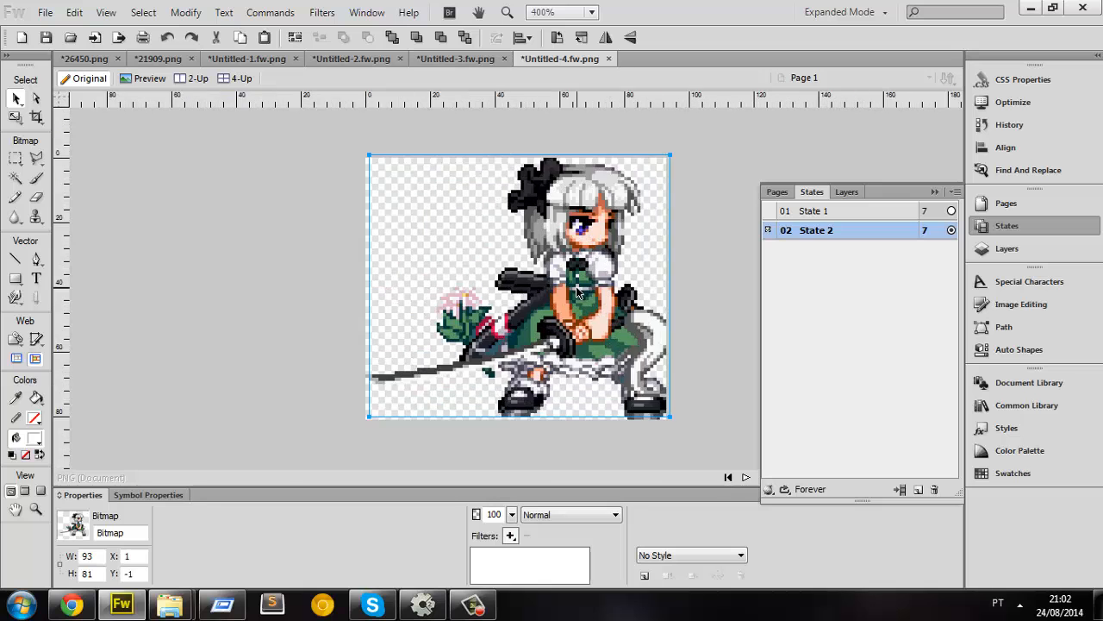
Step: Nudge the pasted sprite in State 2 to line up with the one beneath it, at X 0, Y 0
scroll(584, 300, "down", 1)
key("Down")
key("Down")
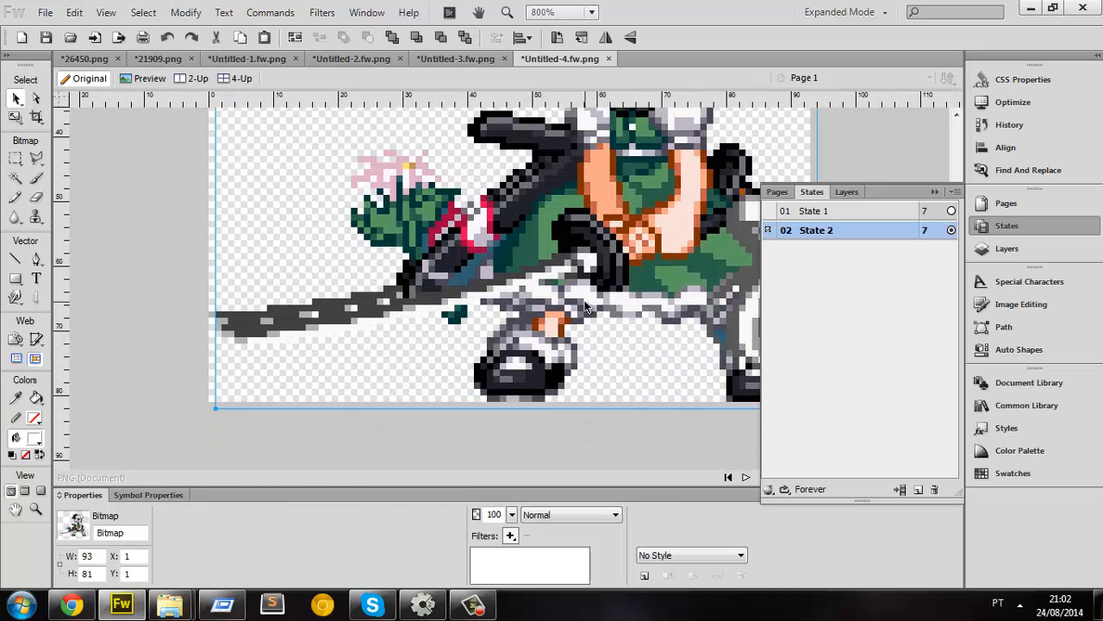
key("Left")
key("Up")
key("Up")
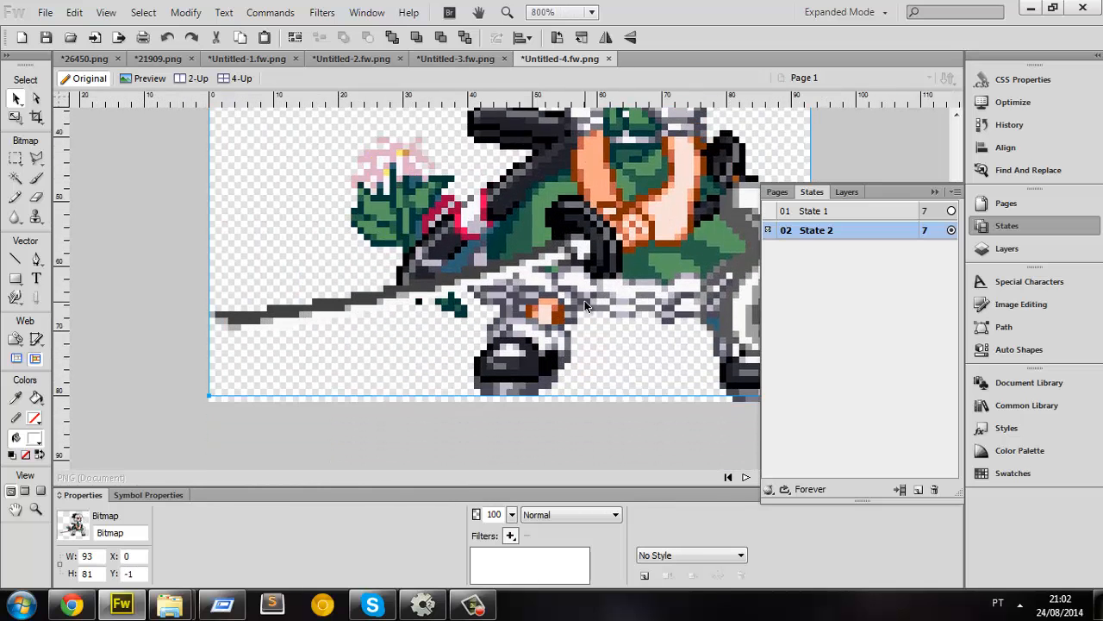
key("ctrl+d")
key("ctrl+y")
key("ctrl+z")
key("ctrl+y")
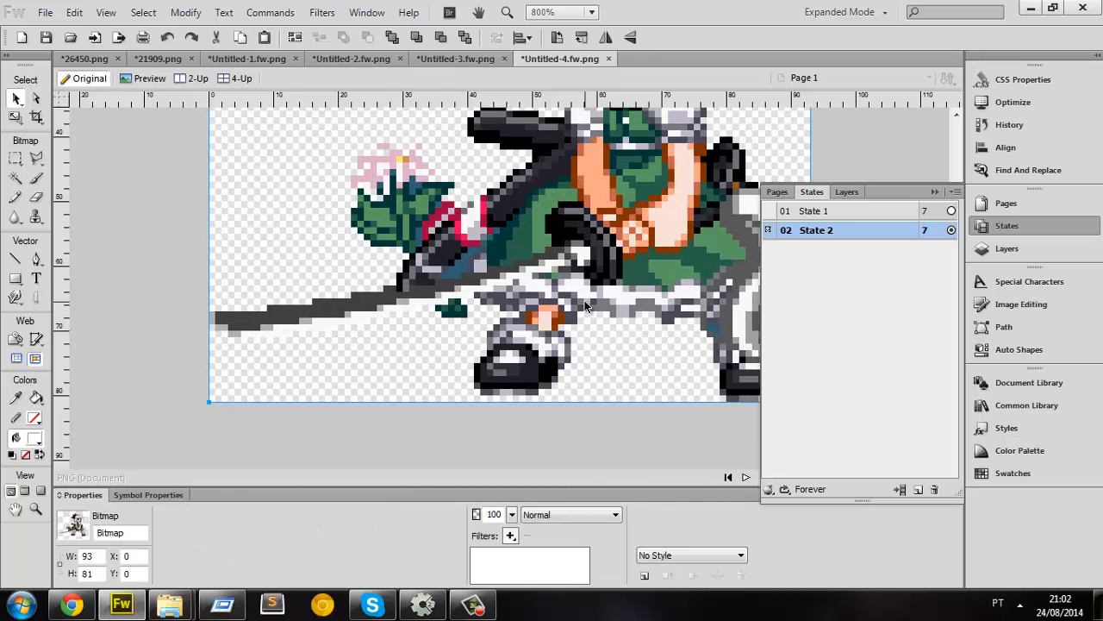
Step: Undo and redo the last change to the pasted sprite to compare the two overlapping frames
key("ctrl+minus")
key("ctrl+z")
key("ctrl+y")
key("ctrl+z")
key("ctrl+y")
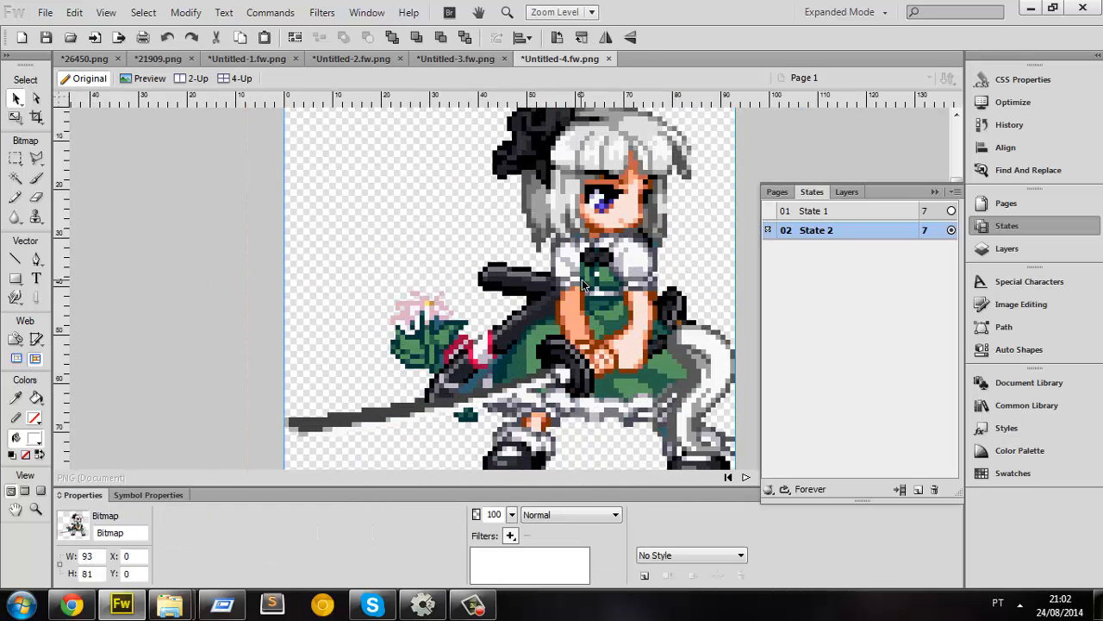
scroll(583, 280, "down", 1)
Step: Delete the original sprite from State 2 and paste the second Idle sprite in its place, at X 0, Y 3
left_click(588, 280)
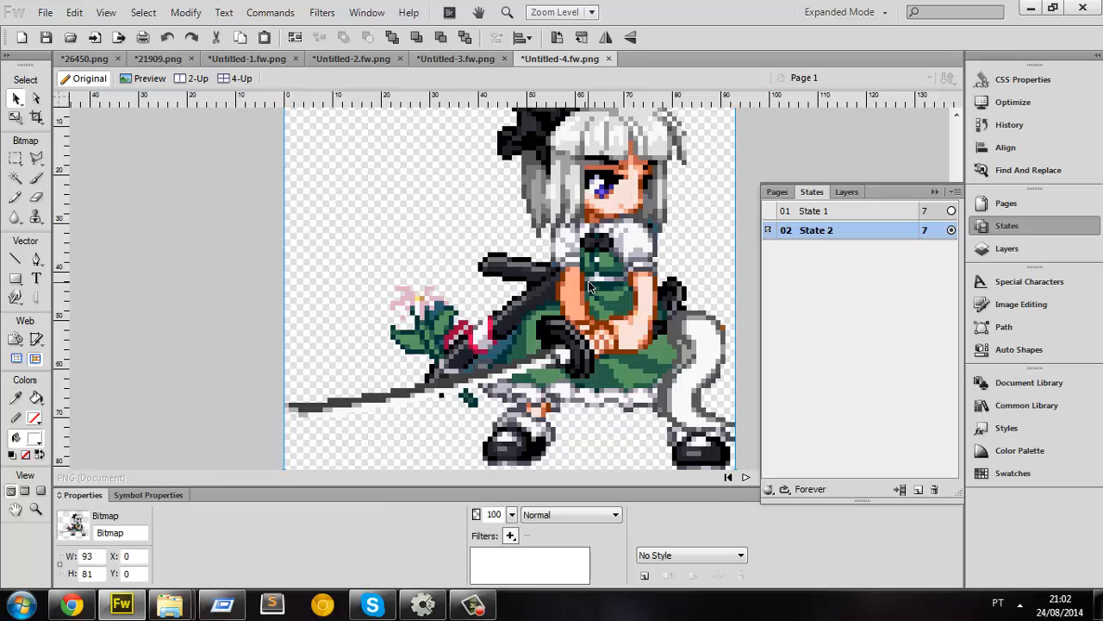
key("Delete")
key("ctrl+v")
key("ctrl+1")
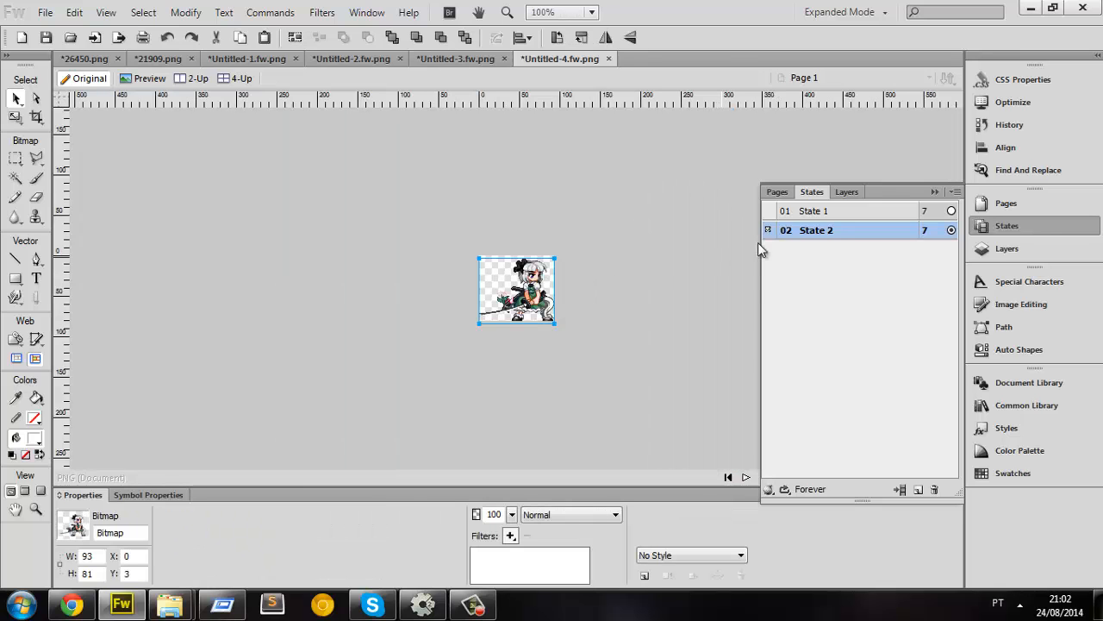
Step: Switch repeatedly between State 1 and State 2 to compare how the two Idle frames line up
left_click(829, 215)
left_click(831, 232)
left_click(829, 215)
left_click(826, 227)
left_click(826, 216)
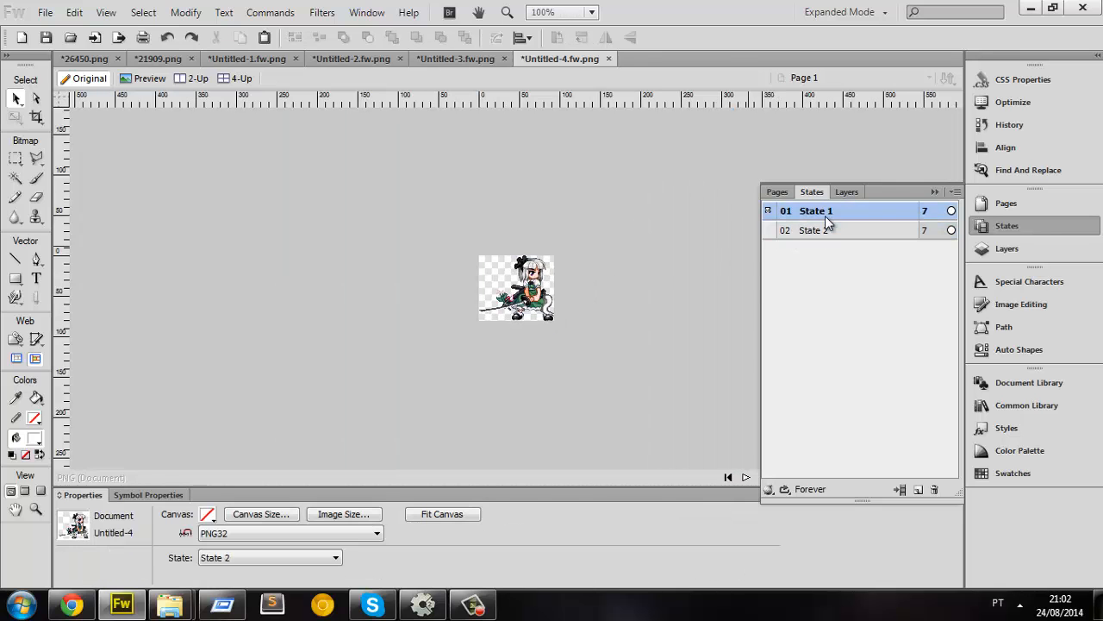
left_click(824, 228)
left_click(823, 215)
left_click(827, 230)
key("ctrl+3")
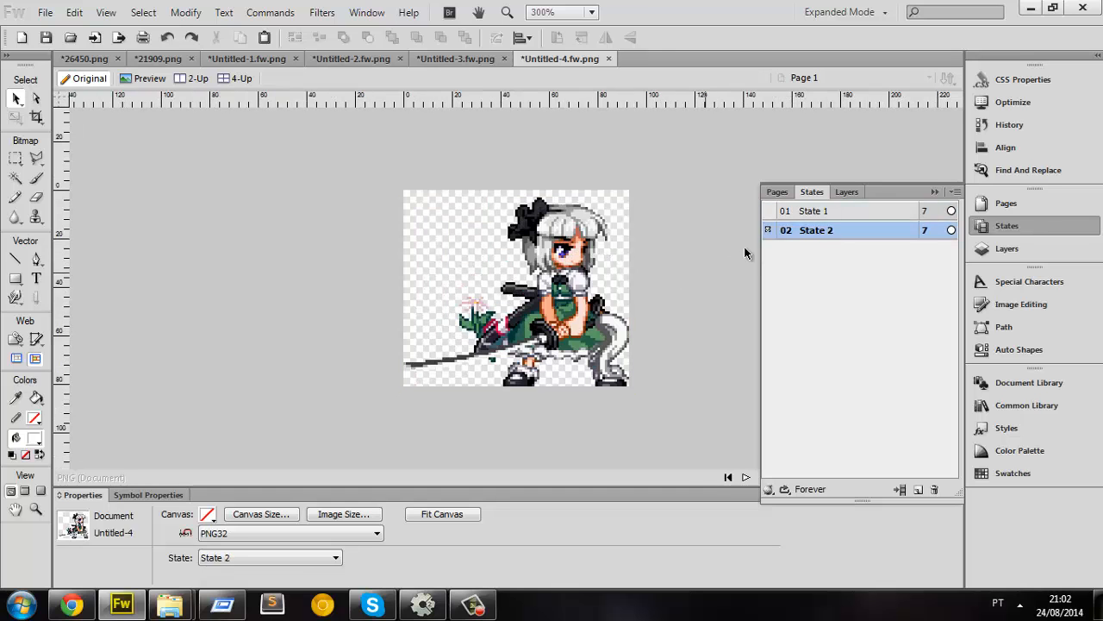
Step: Compare the sprite positions in State 1 and State 2, and nudge State 2's sprite upward to align it
left_click(830, 218)
left_click(825, 230)
left_click(823, 217)
left_click(815, 229)
left_click(589, 307)
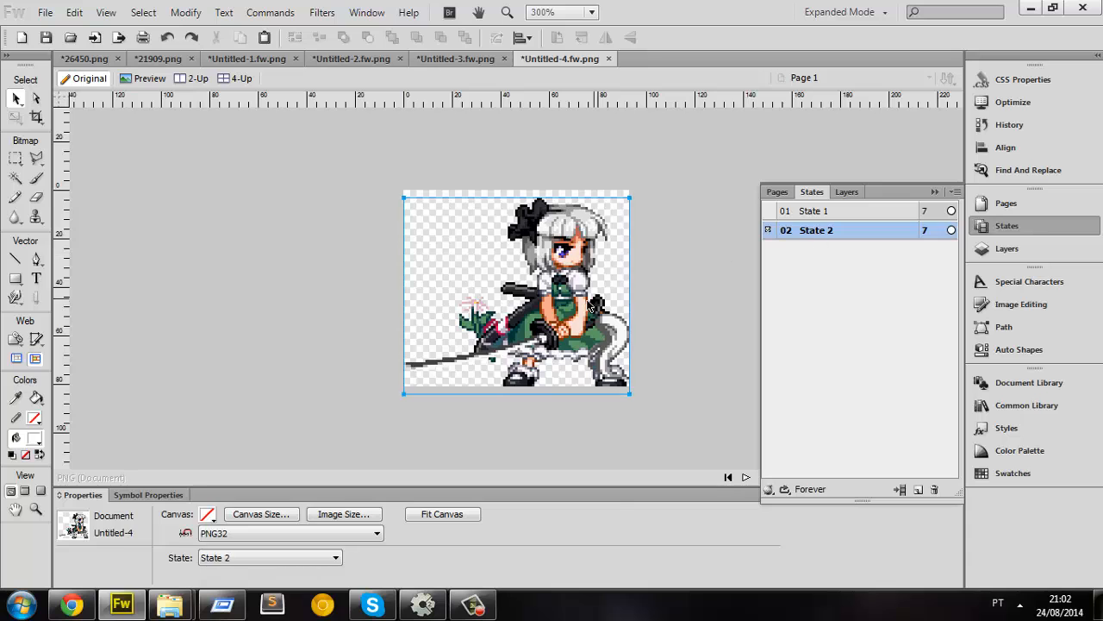
key("Up")
key("Up")
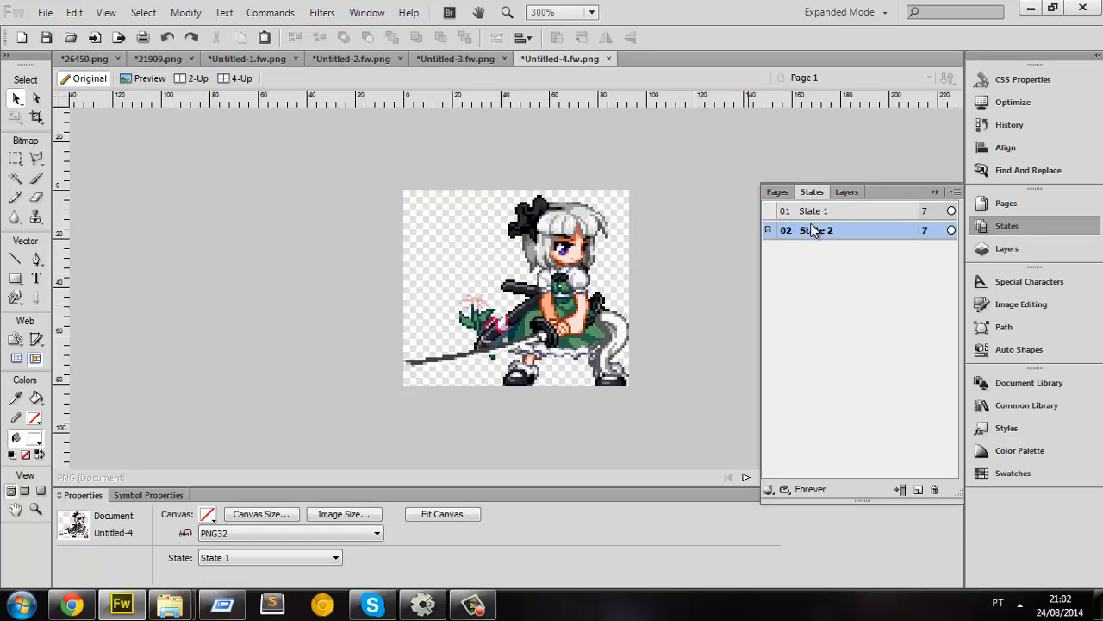
Step: Move the State 2 sprite up to Y 0 and check its alignment against State 1
left_click(814, 215)
left_click(817, 229)
left_click(816, 217)
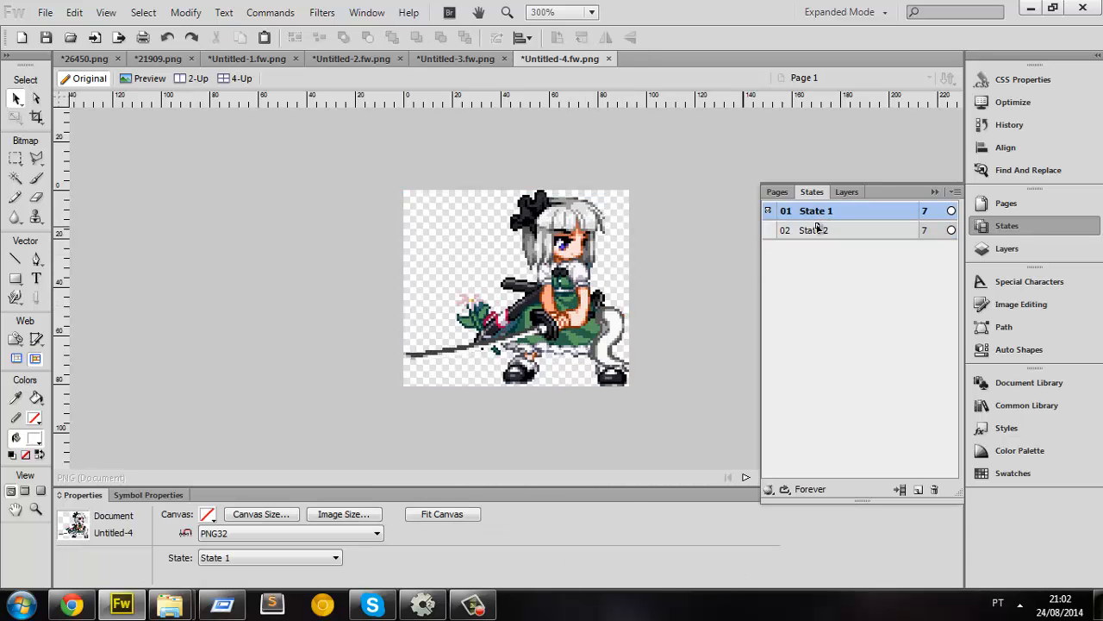
left_click(817, 228)
left_click(591, 274)
key("Up")
left_click(811, 213)
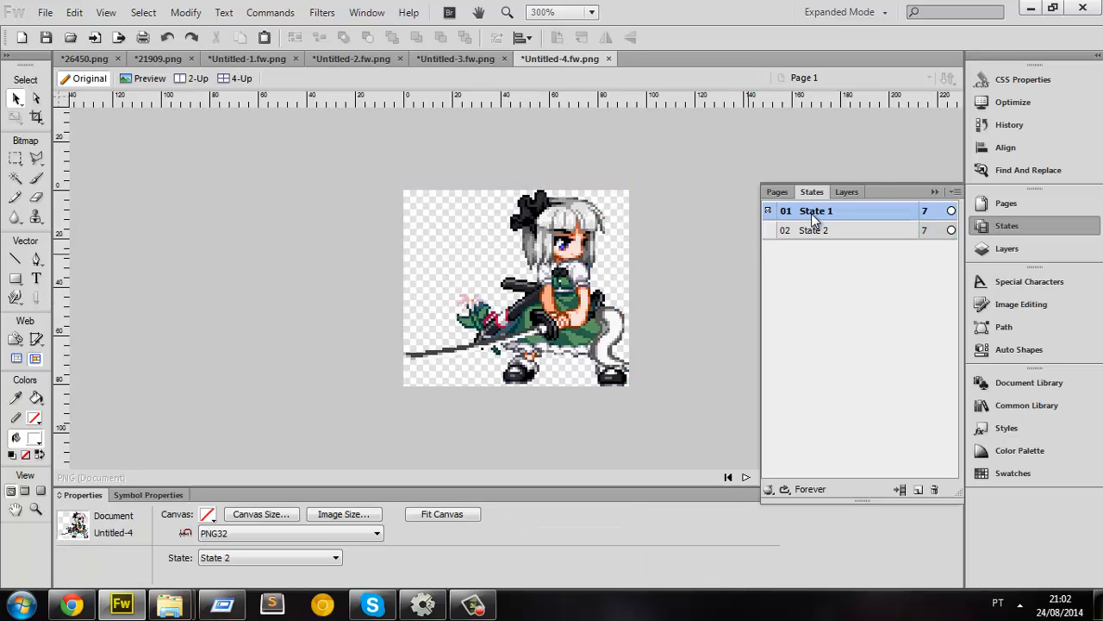
left_click(812, 229)
left_click(814, 212)
left_click(814, 230)
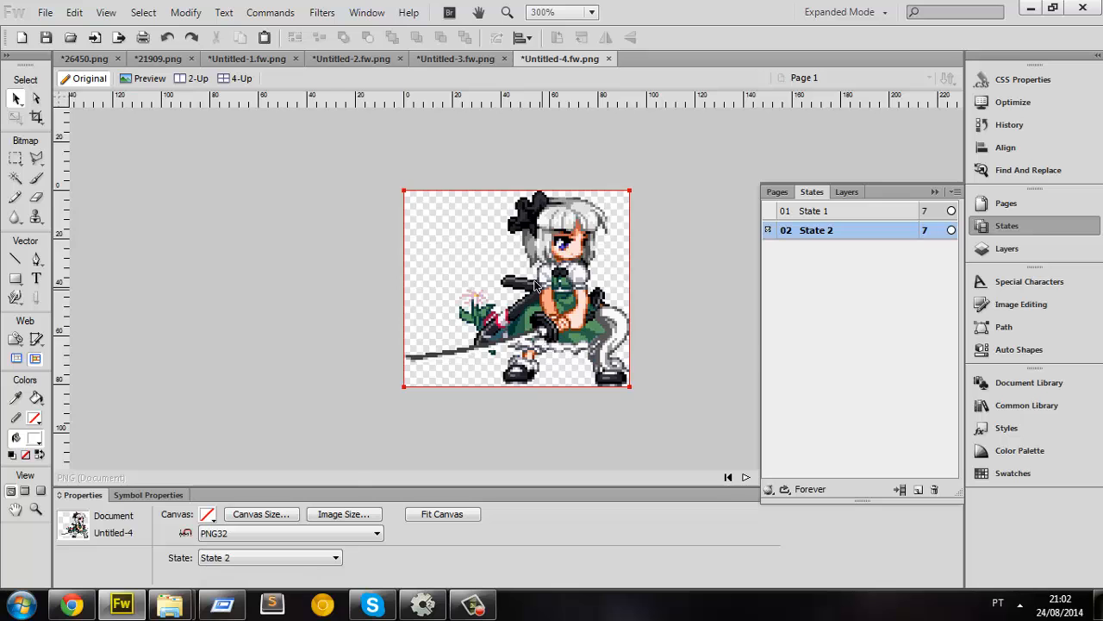
Step: Get the third Idle sprite from Untitled-3 and duplicate State 2 once, after the current state in Untitled-4
left_click(457, 59)
left_click(560, 58)
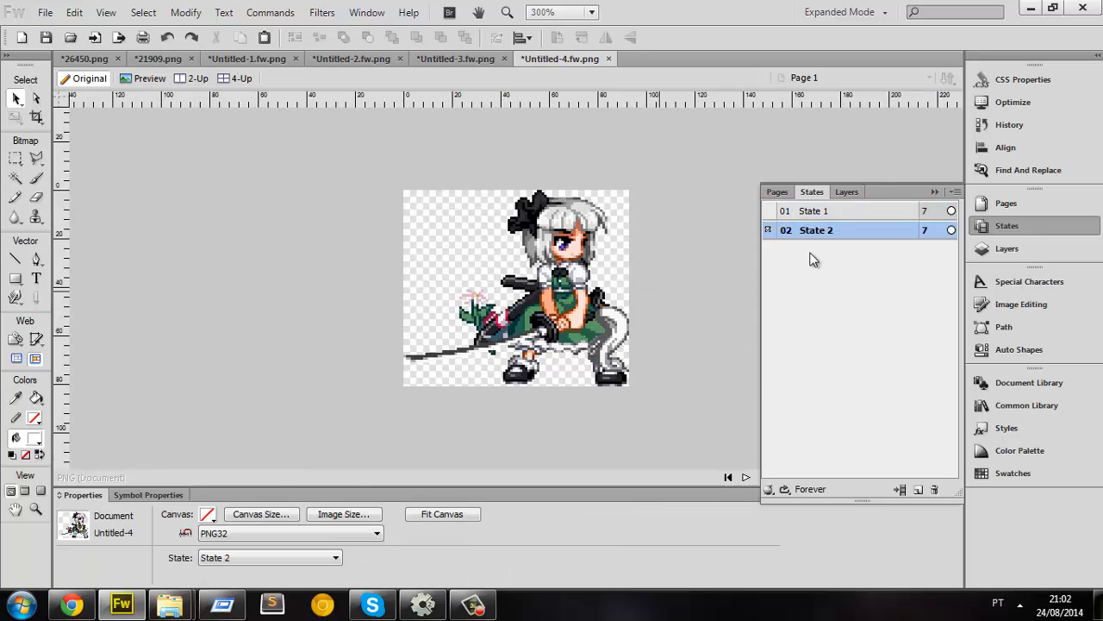
right_click(823, 234)
left_click(879, 263)
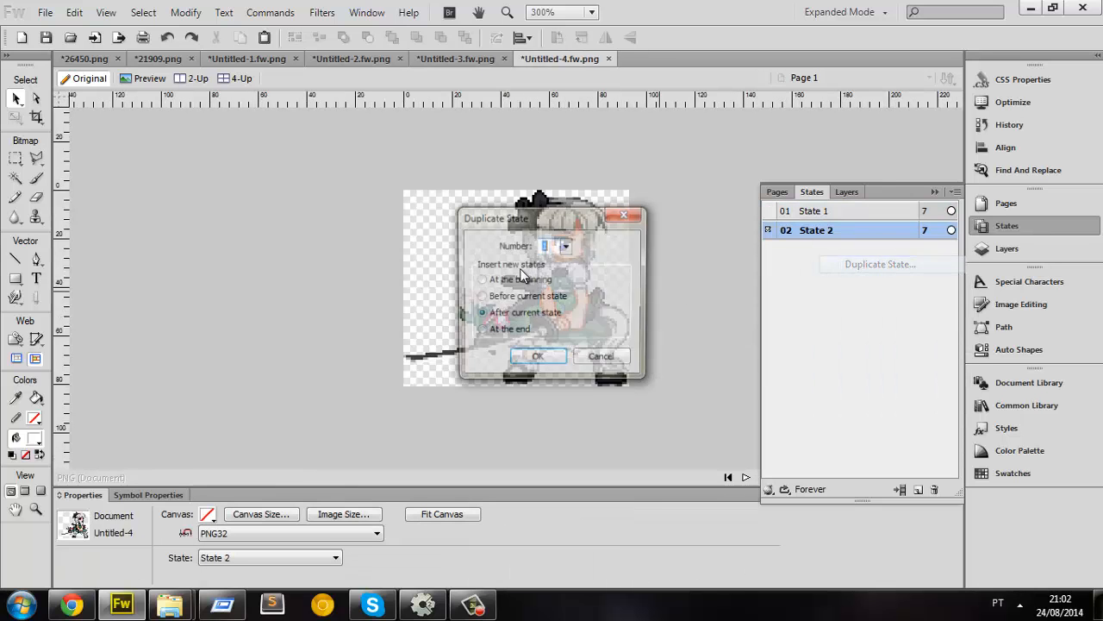
left_click(538, 359)
Step: Replace the copied sprite in State 3 with the third Idle sprite, aligned at X 0, Y 1
left_click(530, 318)
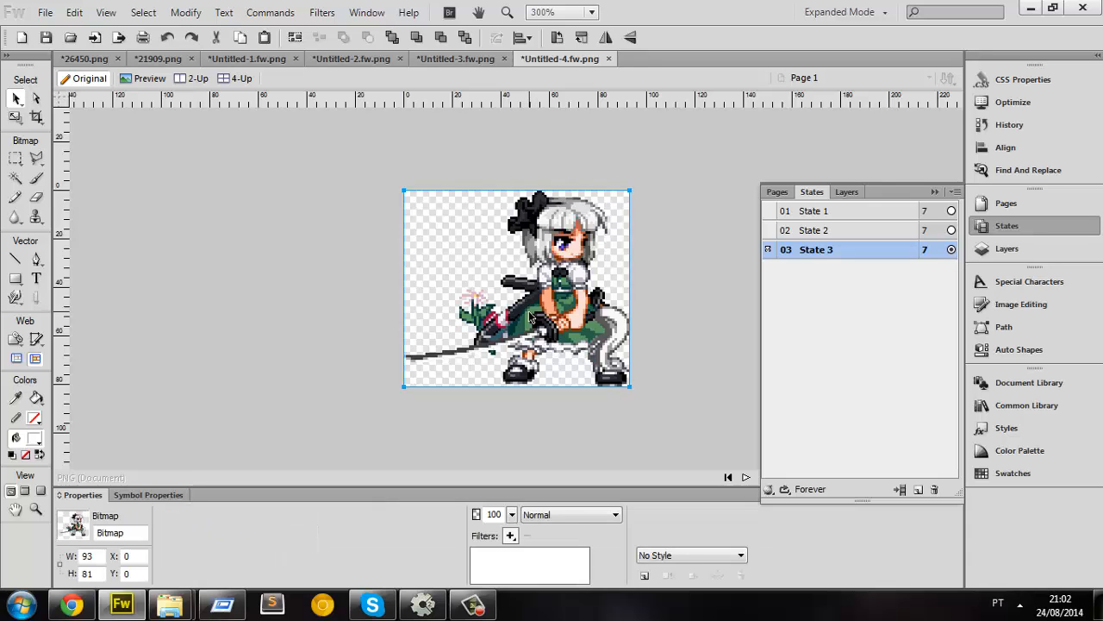
key("Delete")
key("ctrl+v")
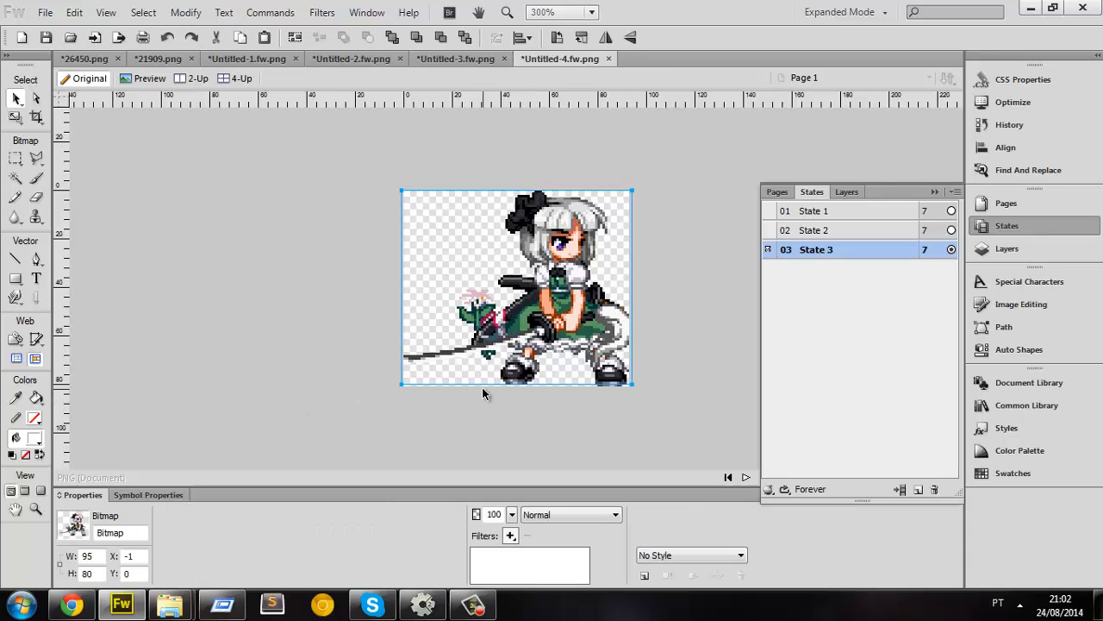
scroll(487, 386, "up", 1, "ctrl")
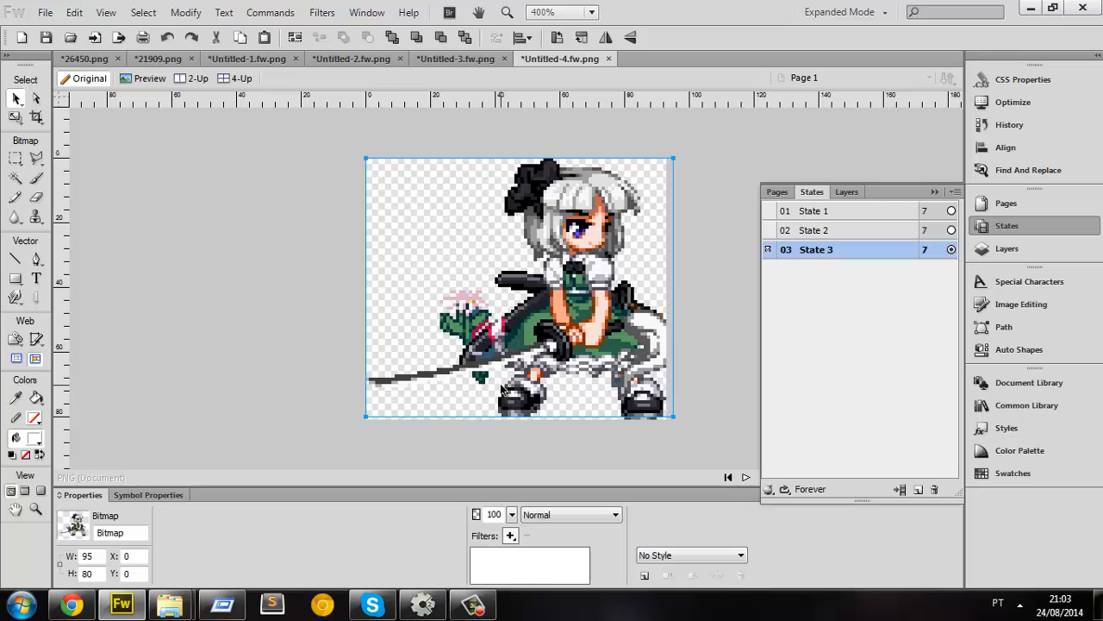
key("Right")
key("Down")
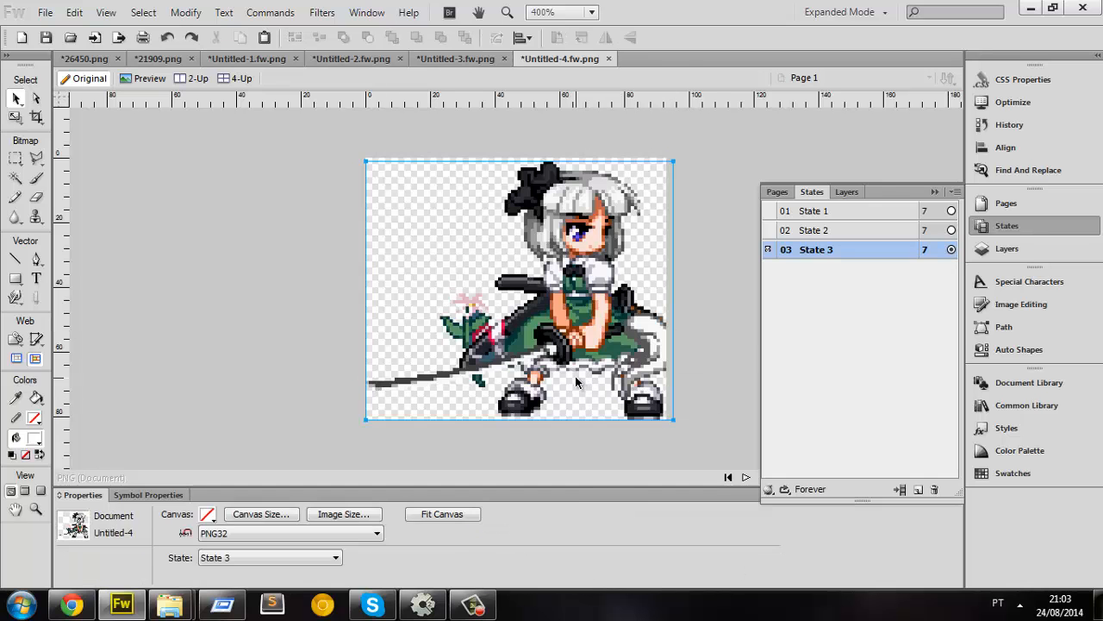
Step: Check State 2 for comparison, and duplicate State 3 once, after the current state
left_click(842, 231)
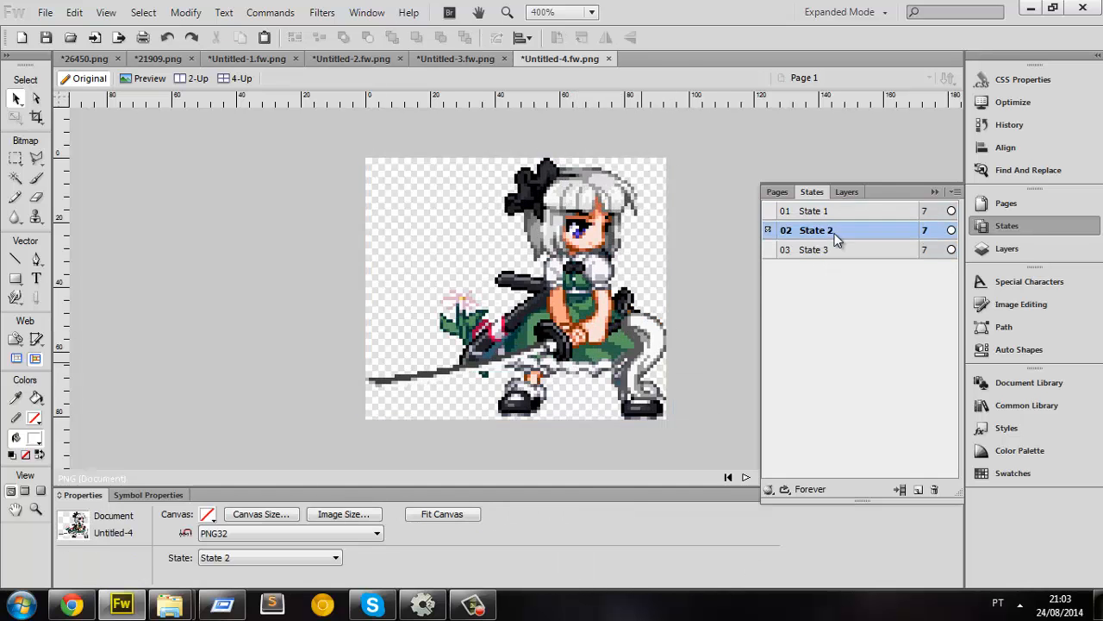
right_click(831, 249)
left_click(863, 275)
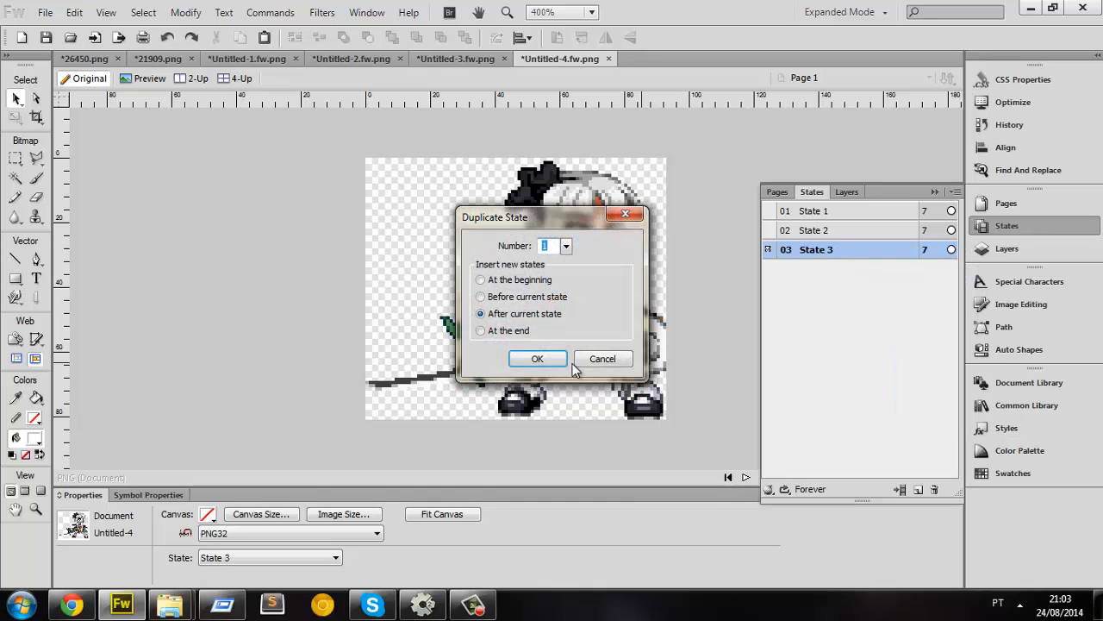
left_click(536, 360)
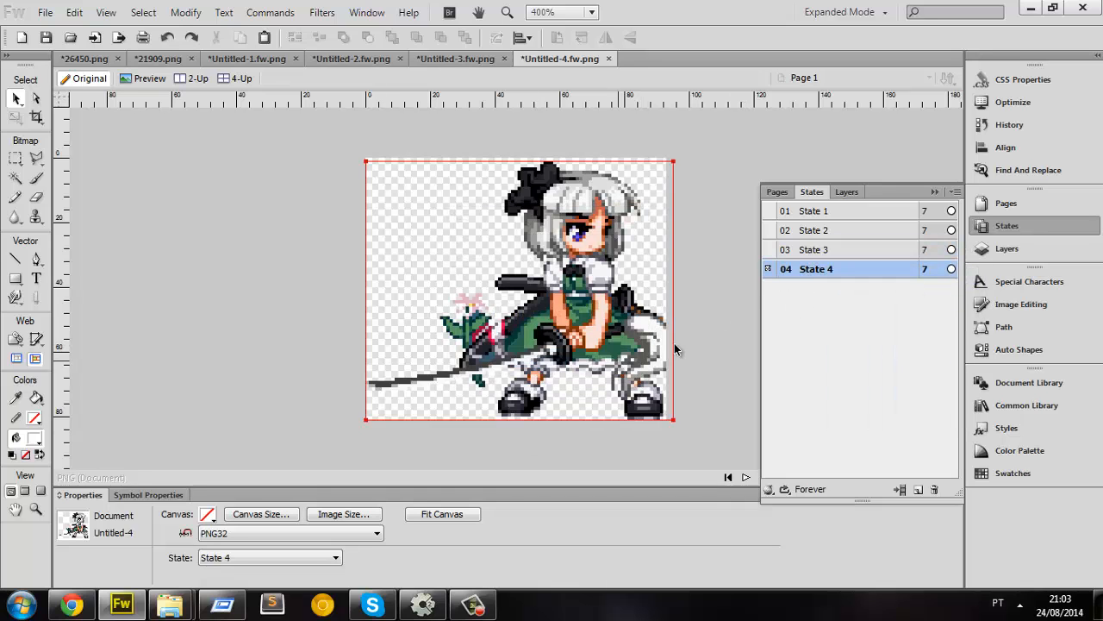
left_click_drag(671, 348, 634, 371)
left_click(765, 272)
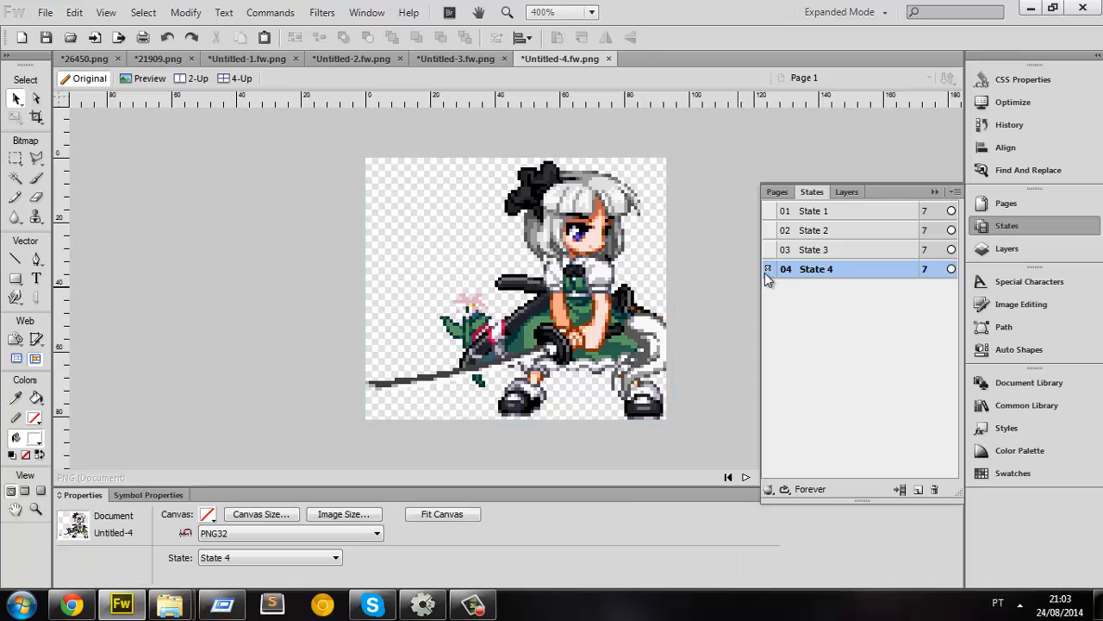
left_click_drag(696, 287, 651, 376)
left_click(688, 359)
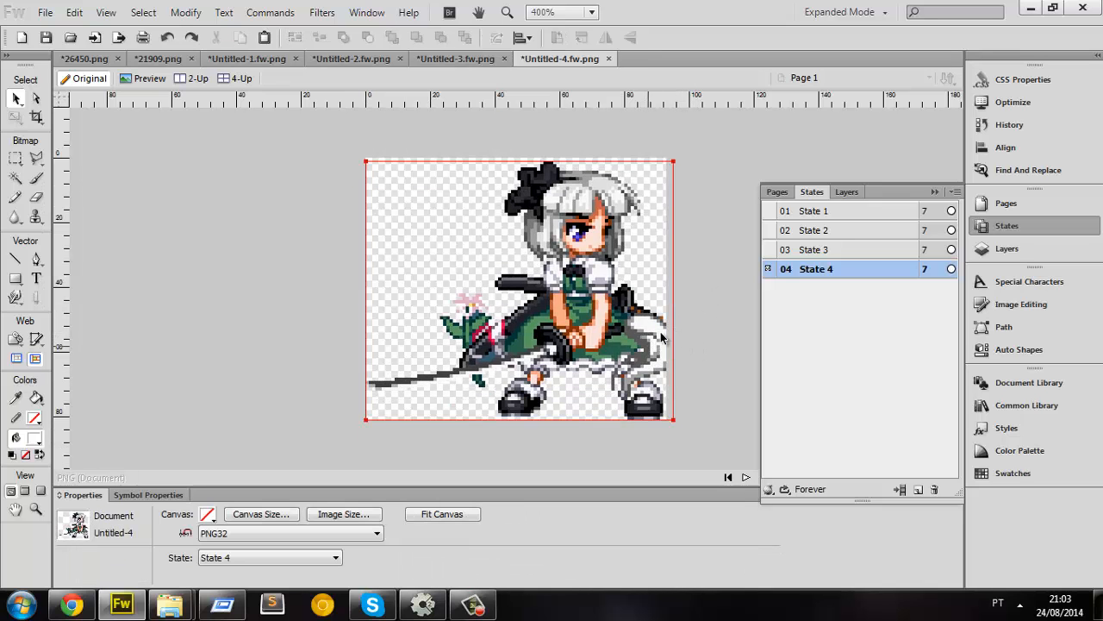
left_click(813, 249)
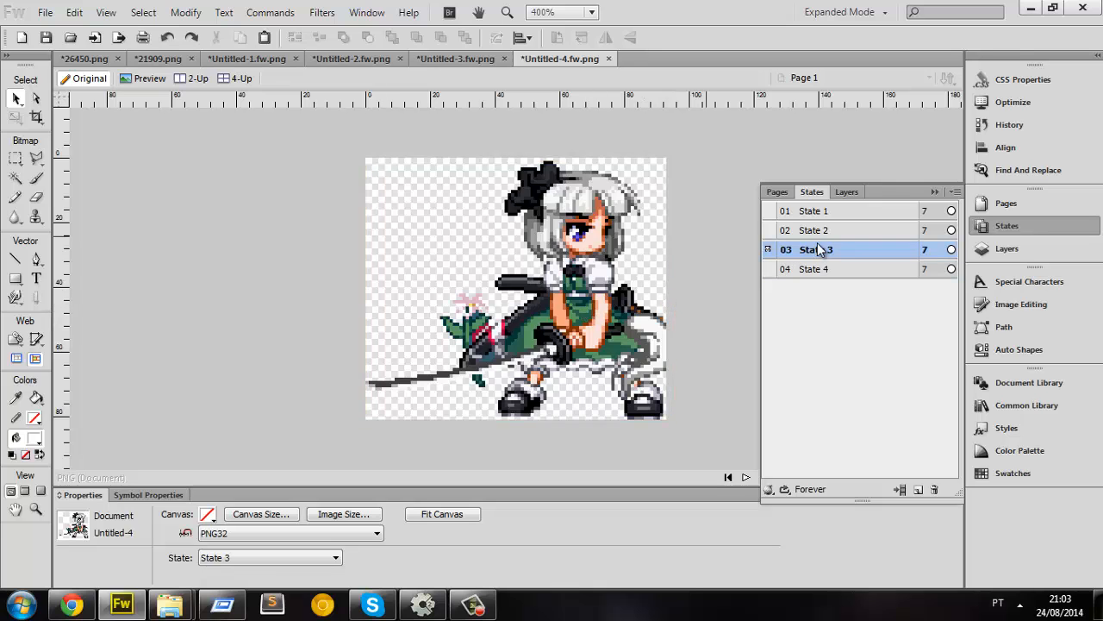
left_click(827, 229)
left_click(810, 252)
Step: Bring the fourth Idle sprite from Untitled-3 into State 4 and align it over the previous frame at X 0, Y 1
left_click(466, 58)
key("ctrl+Tab")
left_click(826, 266)
key("ctrl+v")
key("Right")
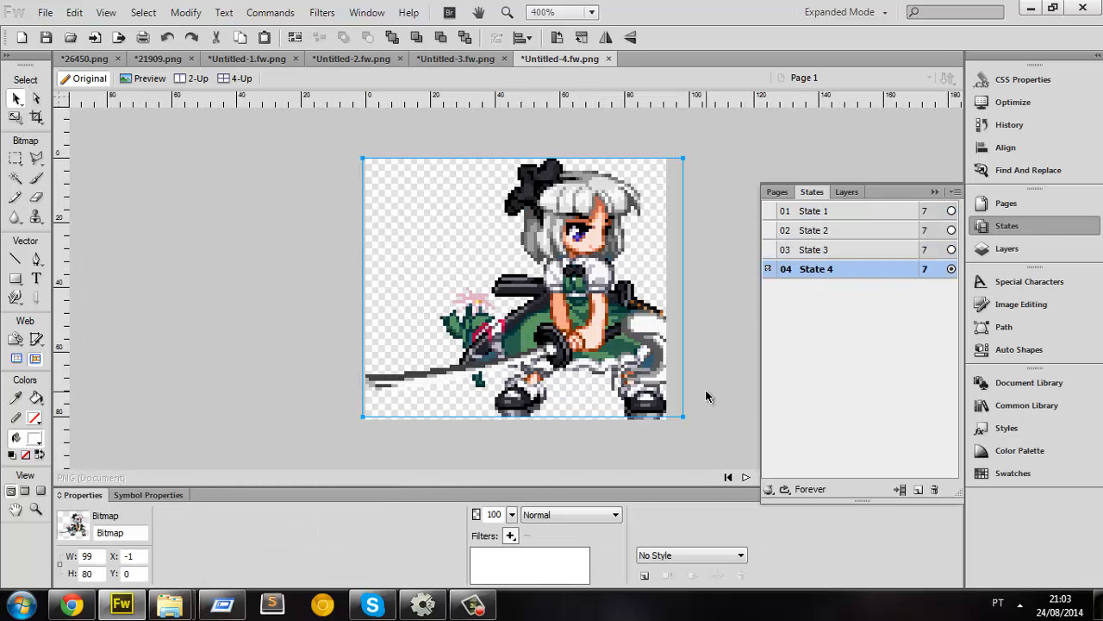
key("Right")
key("Down")
key("Right")
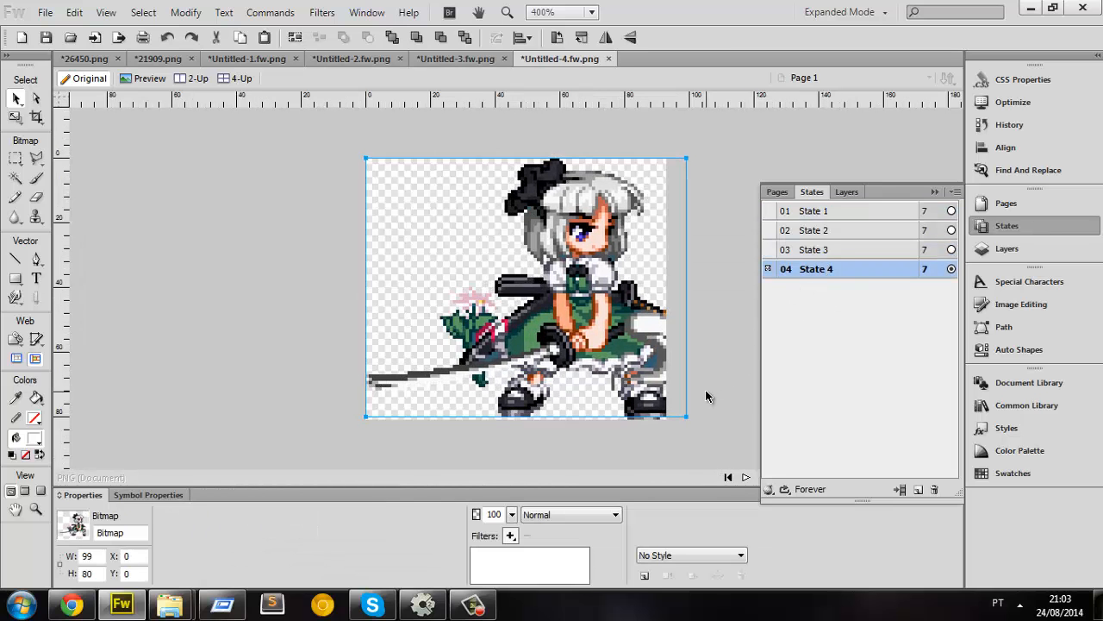
Step: Remove the previous frame's sprite from State 4, keeping only the fourth Idle sprite at X 0, Y 1
left_click(706, 395)
key("ctrl+z")
key("Delete")
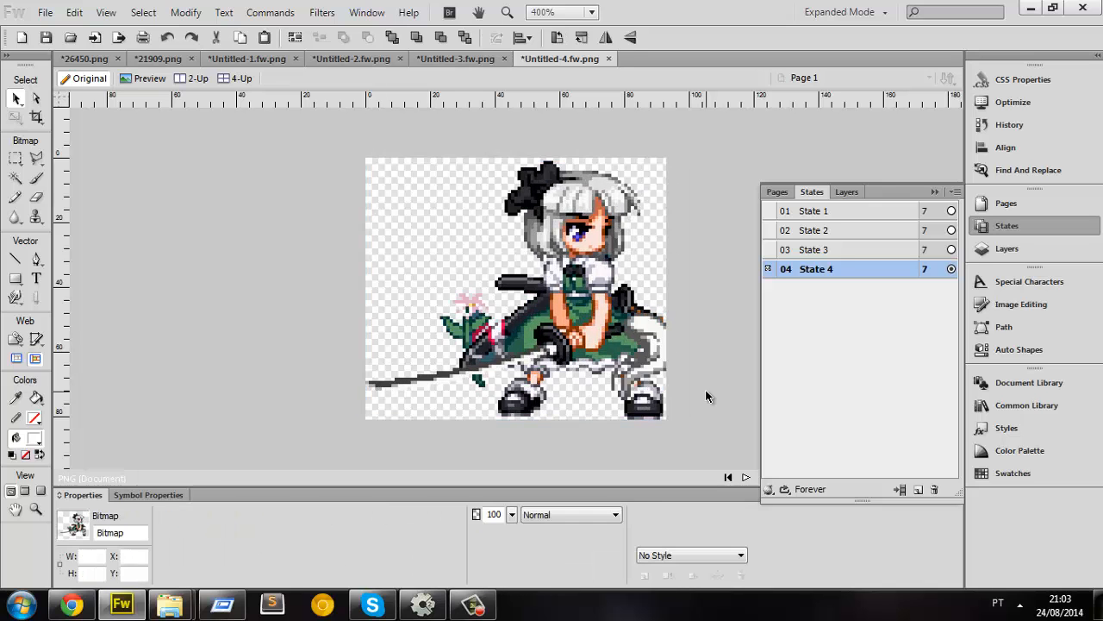
key("ctrl+z")
key("Delete")
key("ctrl+z")
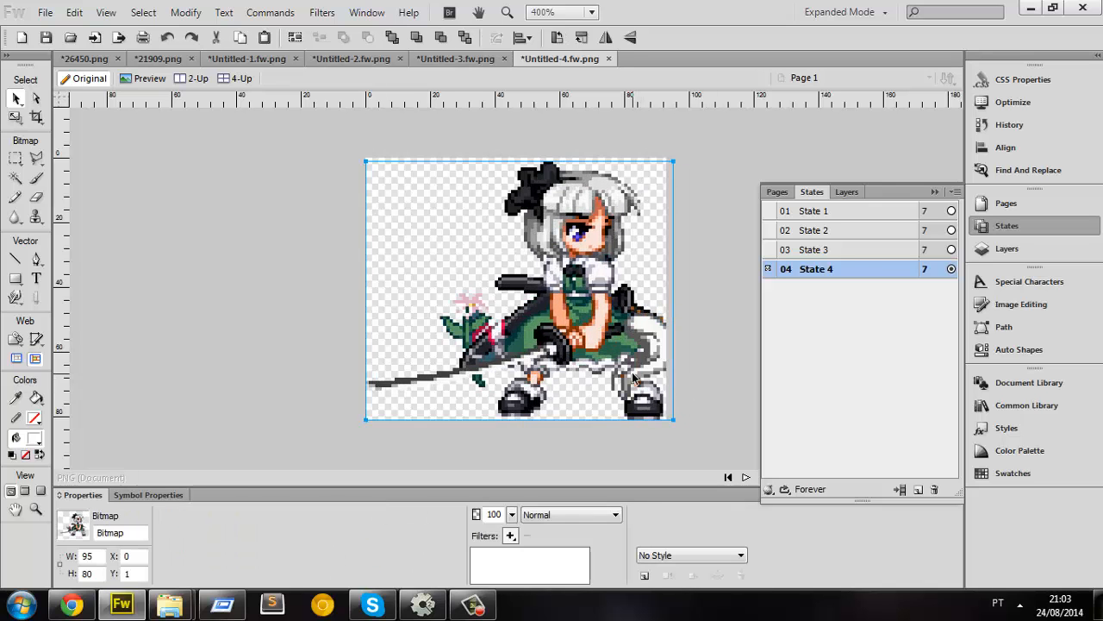
key("Delete")
key("ctrl+z")
Step: Duplicate State 4 once, inserting the copy after the current state
right_click(849, 270)
left_click(871, 297)
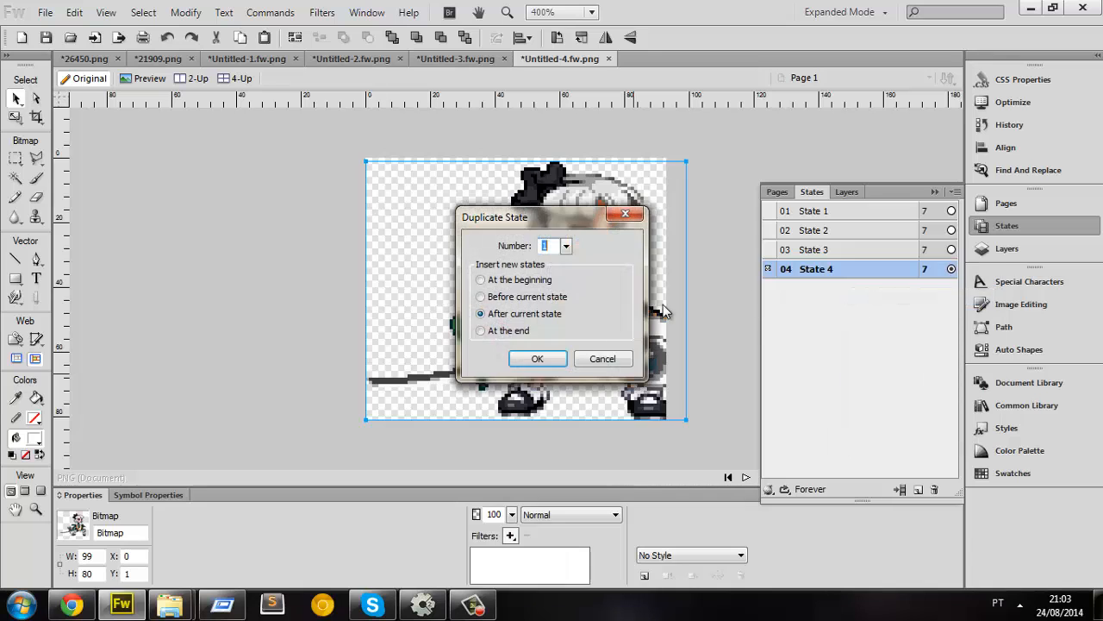
left_click(552, 365)
Step: Cut the fifth Idle sprite from Untitled-3, paste it into State 5 and align it at X 1, Y 2
key("ctrl+shift+Tab")
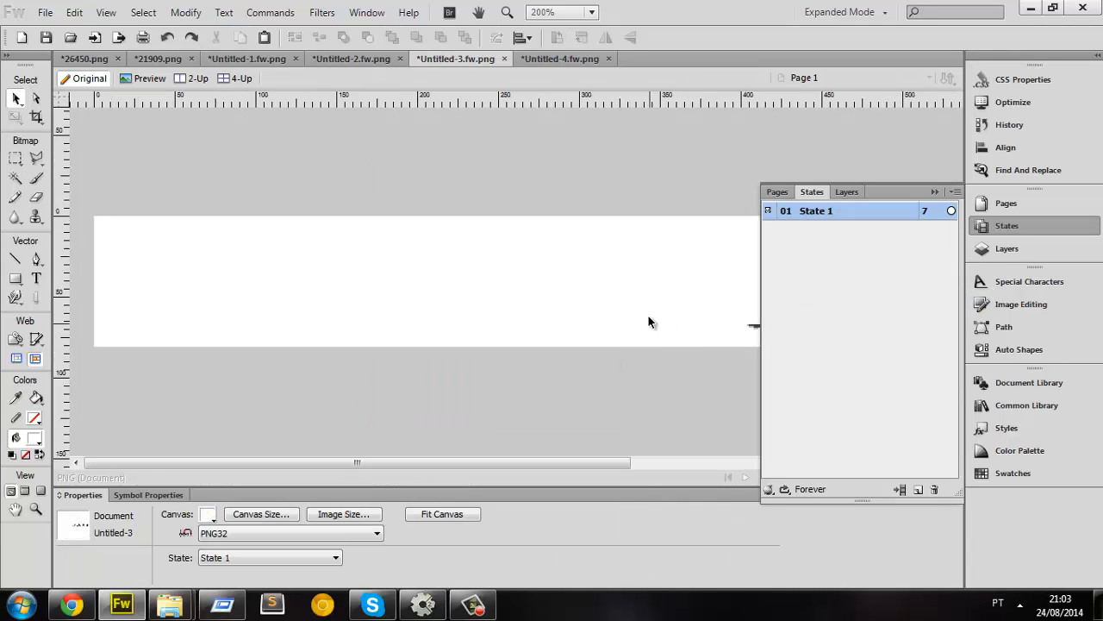
scroll(649, 310, "down", 1, "ctrl")
left_click(649, 300)
key("ctrl+x")
key("ctrl+Tab")
key("ctrl+v")
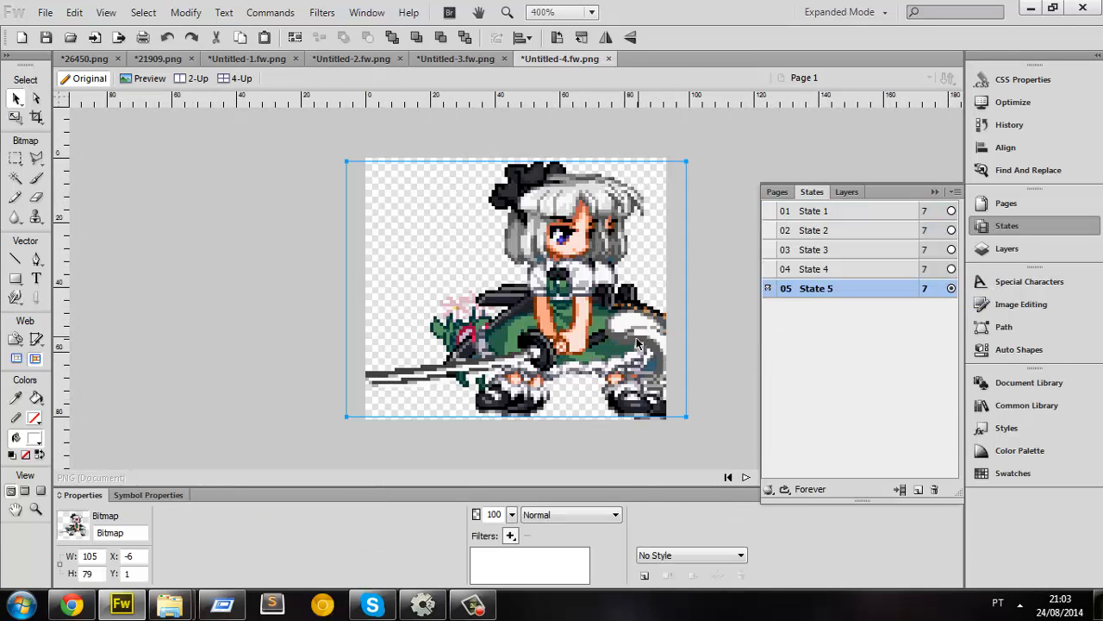
key("Down")
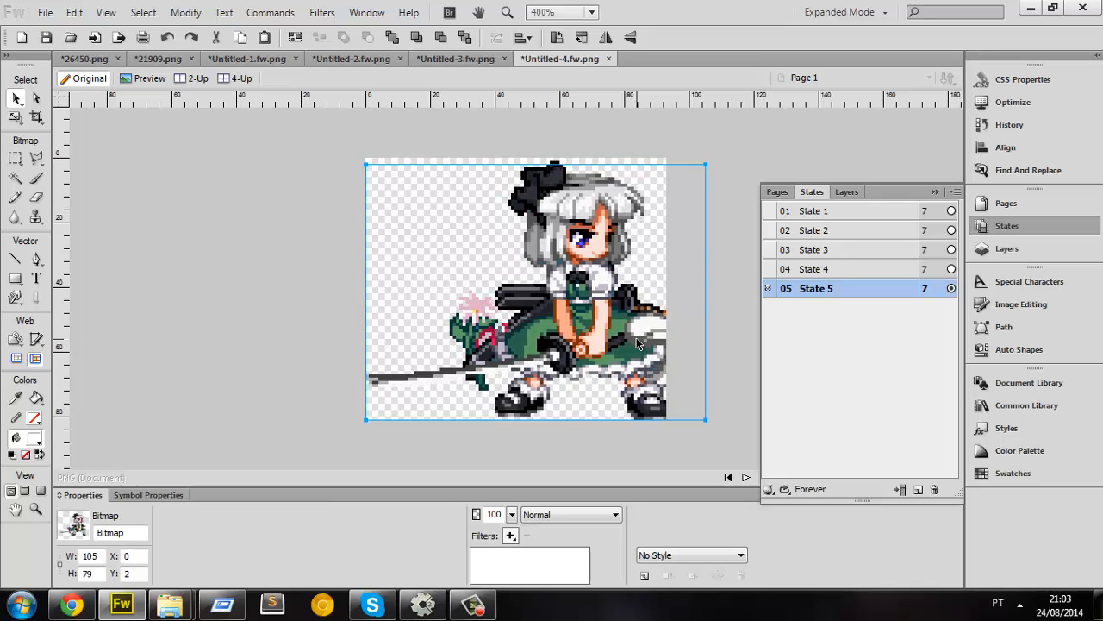
key("Right")
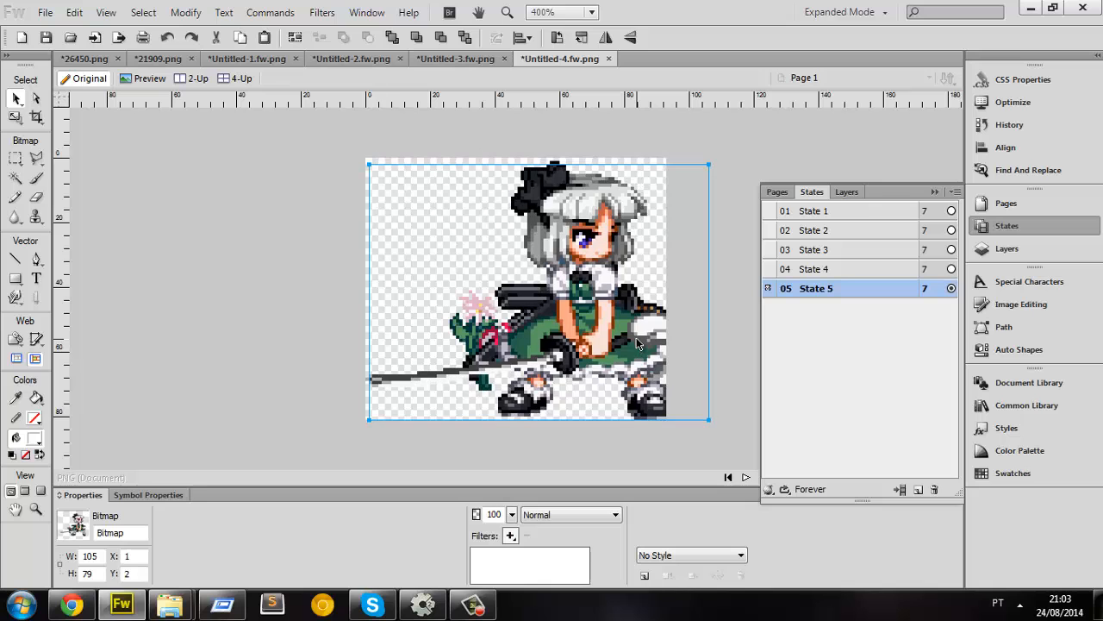
Step: Delete the previous frame's sprite from State 5, keeping only the fifth Idle sprite at X 1, Y 2
key("ctrl+x")
left_click(636, 339)
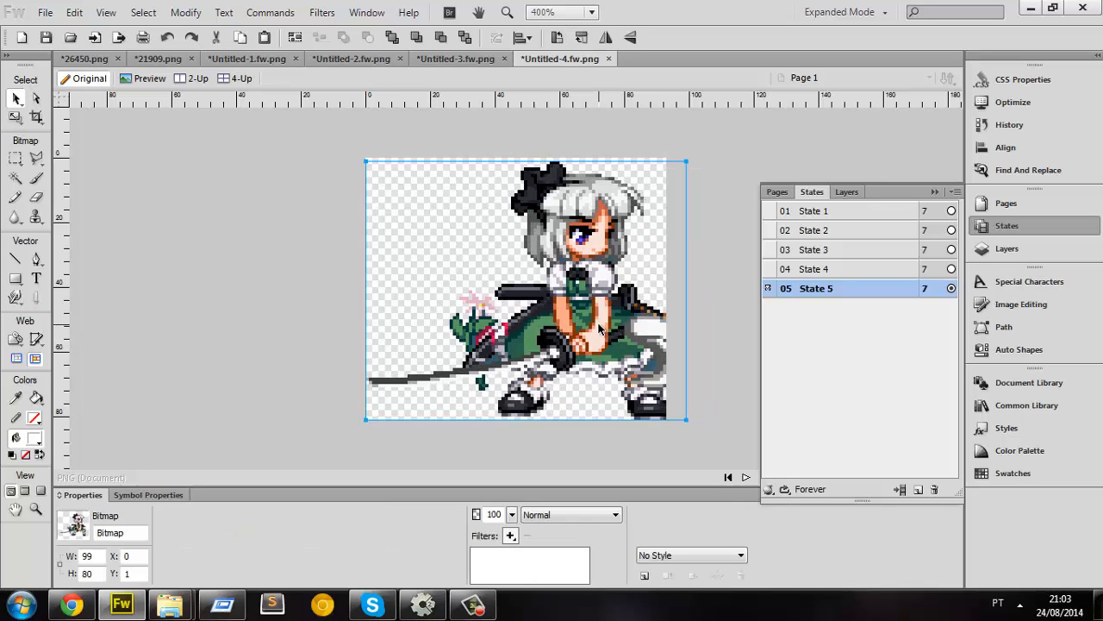
key("Delete")
key("ctrl+v")
Step: Duplicate State 5 once, inserting the copy after the current state
right_click(823, 293)
left_click(849, 316)
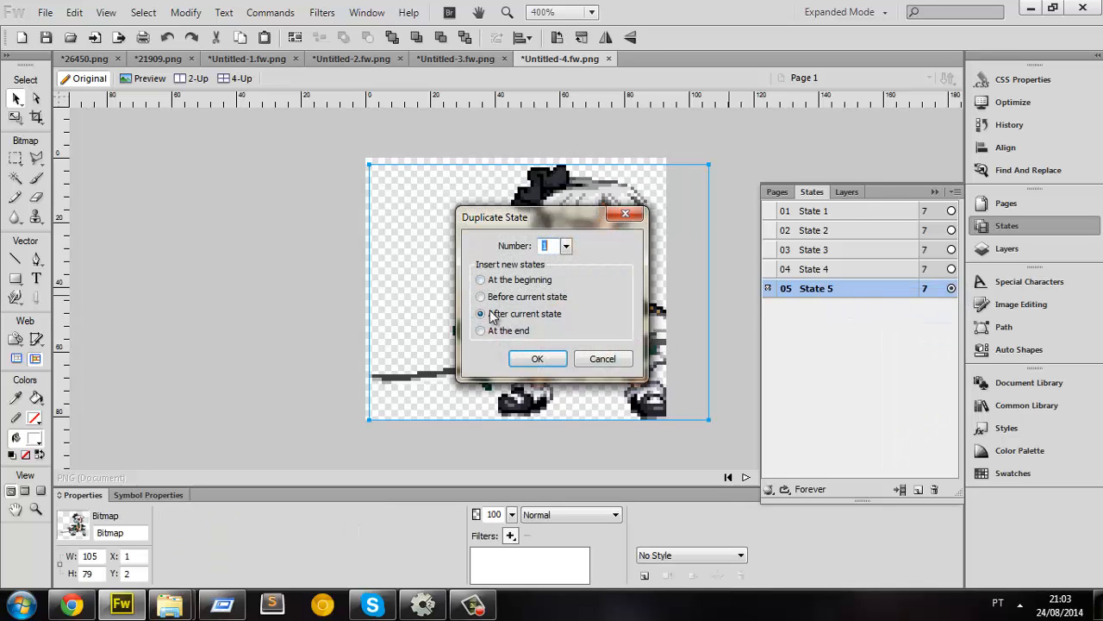
left_click(535, 361)
Step: Cut the next Idle sprite, the first one remaining in the Untitled-3 strip, and return to Untitled-4
key("ctrl+shift+Tab")
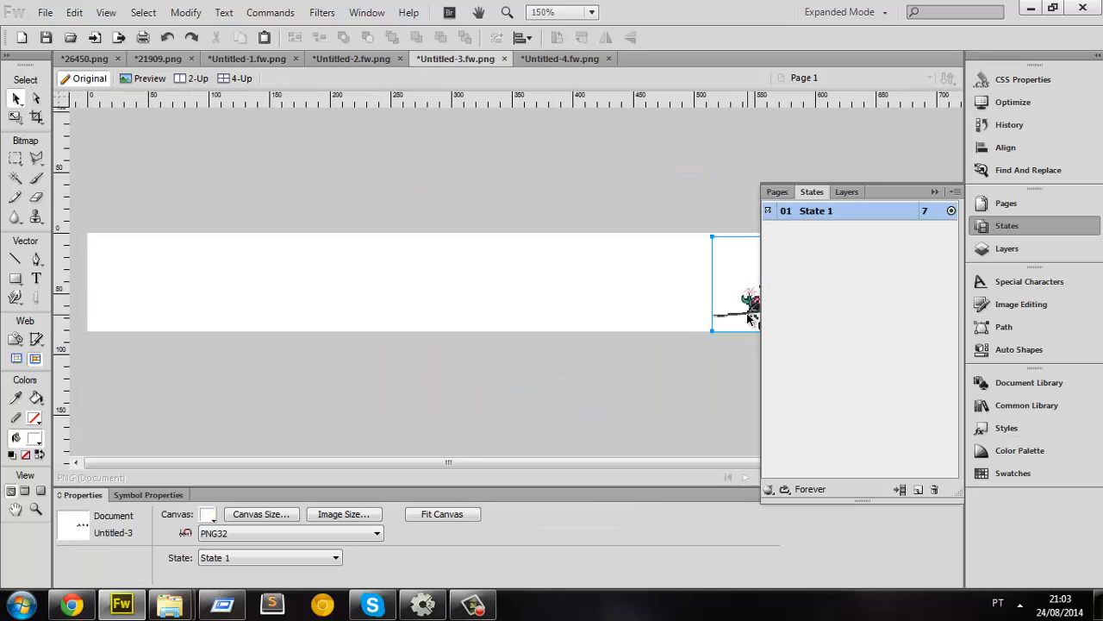
left_click_drag(612, 466, 681, 464)
key("ctrl+minus")
key("ctrl+minus")
key("ctrl+minus")
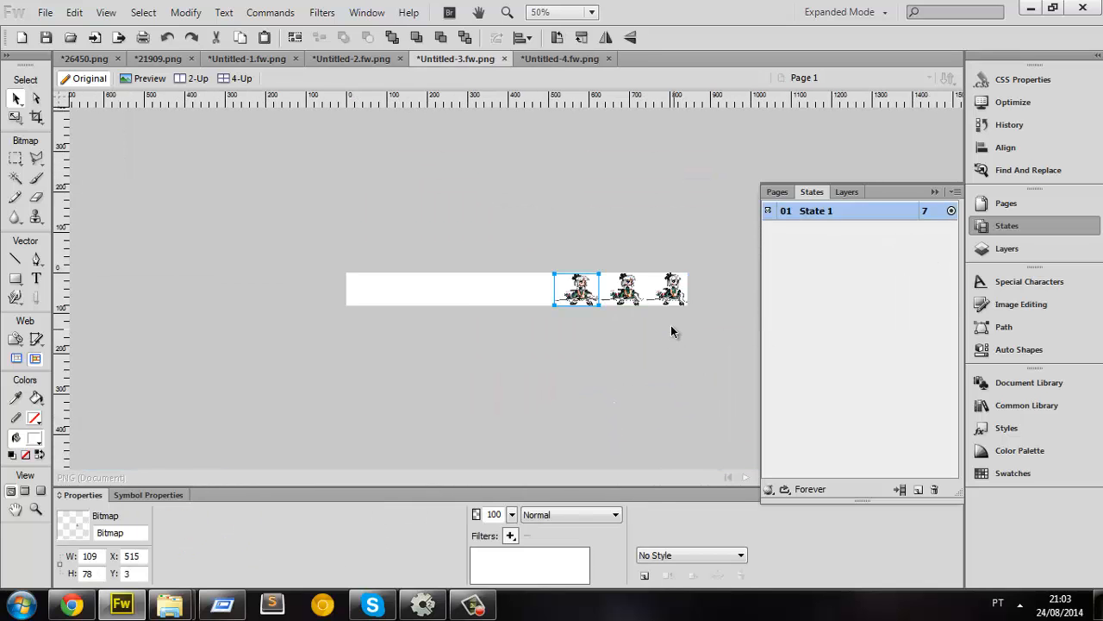
key("ctrl+Tab")
Step: Compare States 4 to 6, and replace the copied sprite in State 6 with the sixth Idle sprite at X 3, Y 3
right_click(855, 307)
left_click(823, 289)
left_click(830, 270)
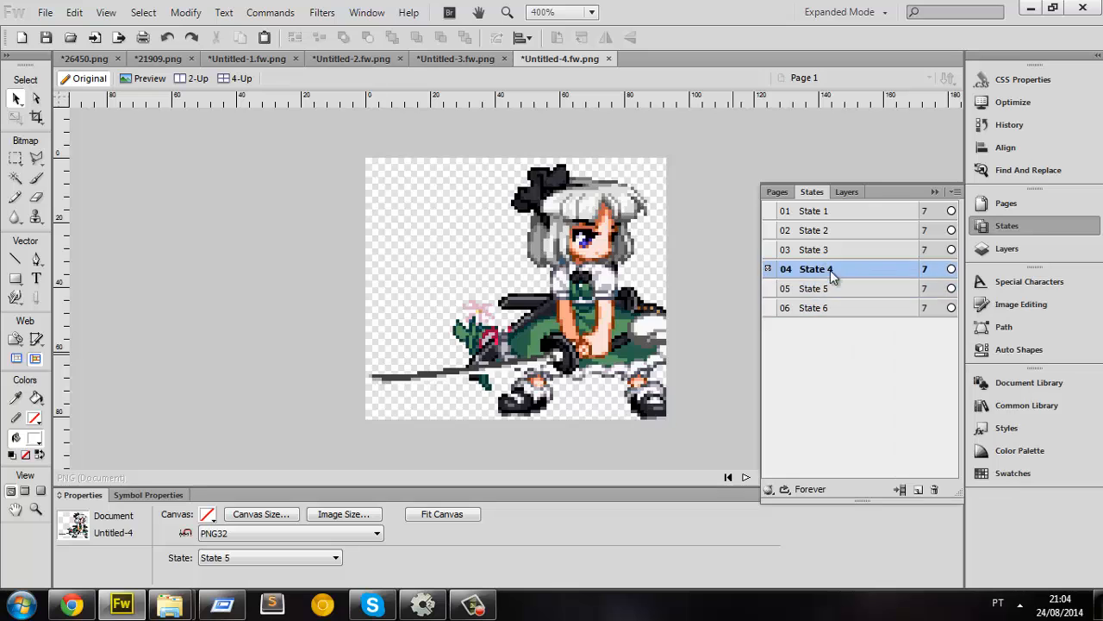
left_click(825, 289)
left_click(820, 308)
left_click(679, 338)
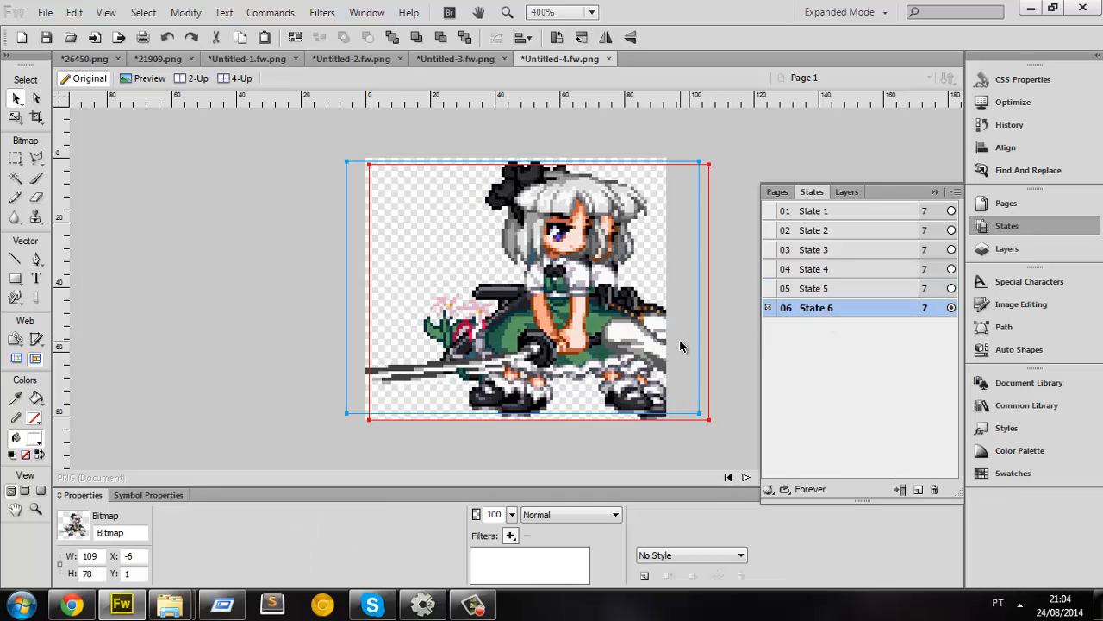
key("ctrl+alt+p")
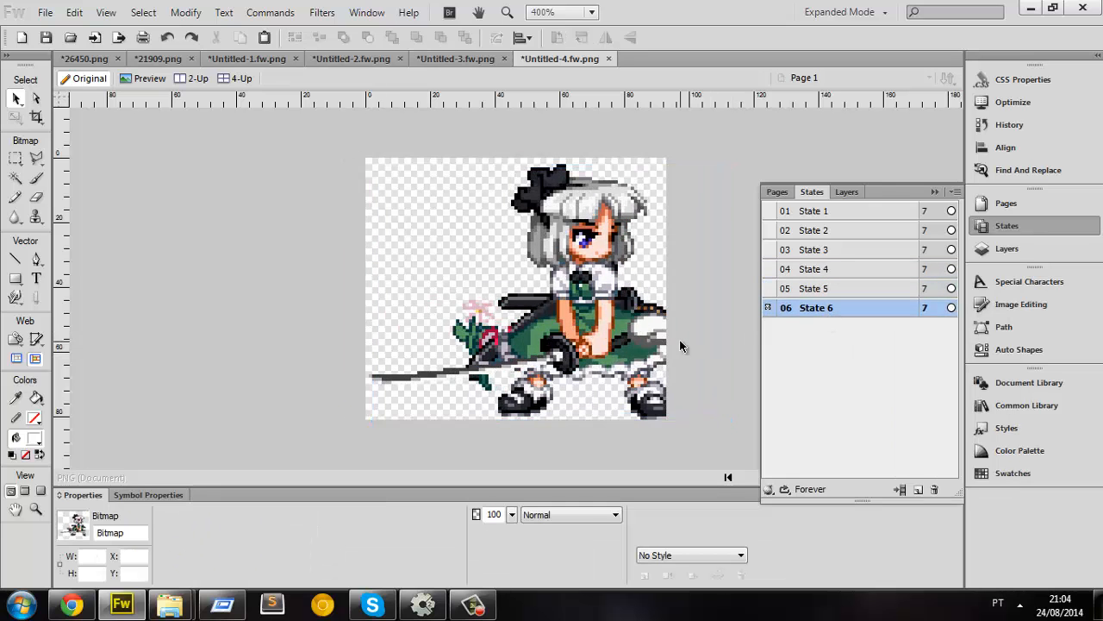
key("Right")
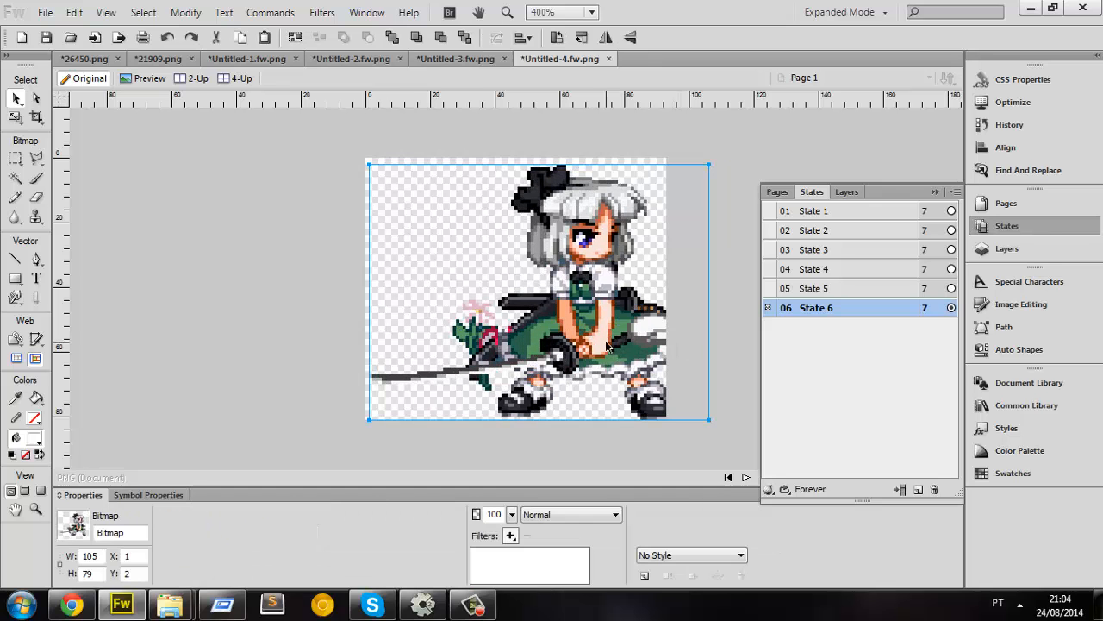
Step: Duplicate State 6 once, inserting the copy after the current state
right_click(792, 310)
left_click(806, 336)
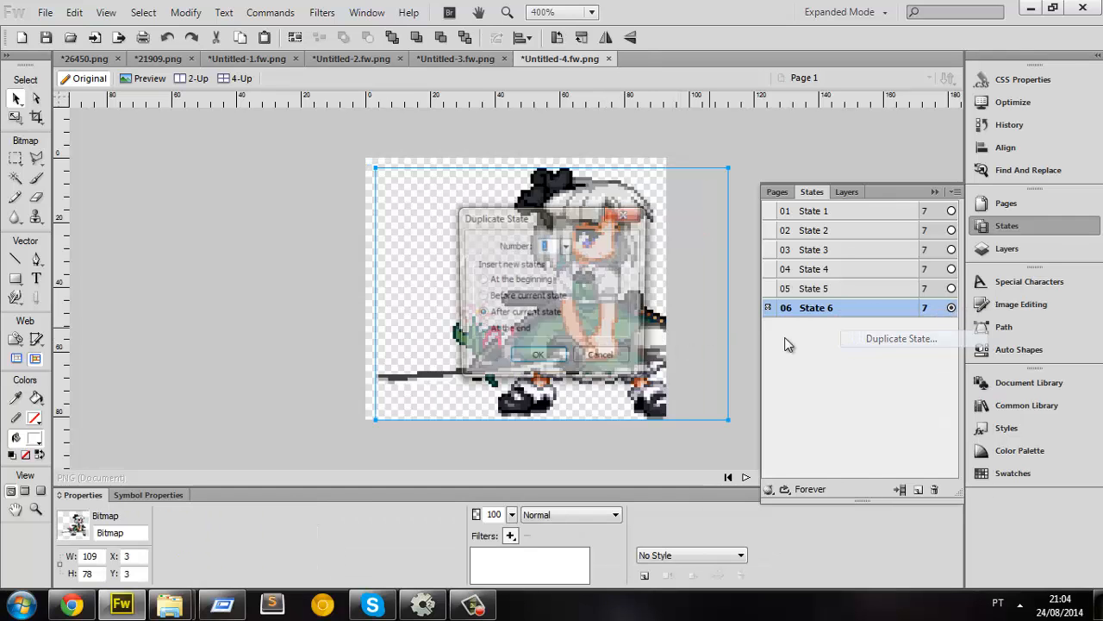
left_click(537, 359)
Step: Move the next Idle sprite from the Untitled-3 strip into State 7 of Untitled-4 and position it at X 1, Y 1
key("ctrl+shift+Tab")
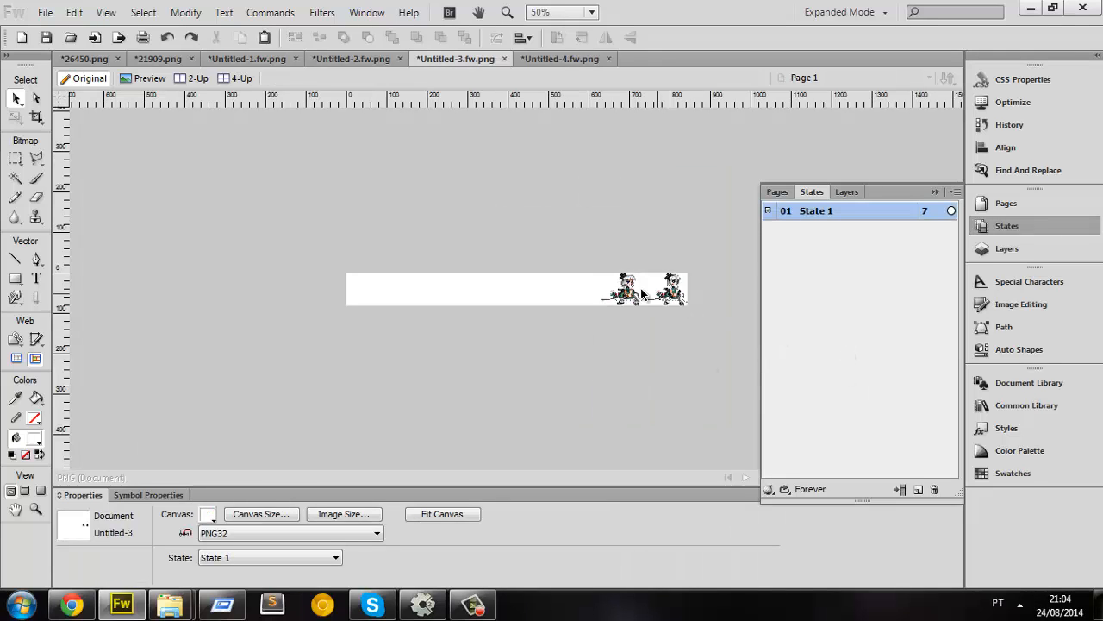
key("ctrl+Tab")
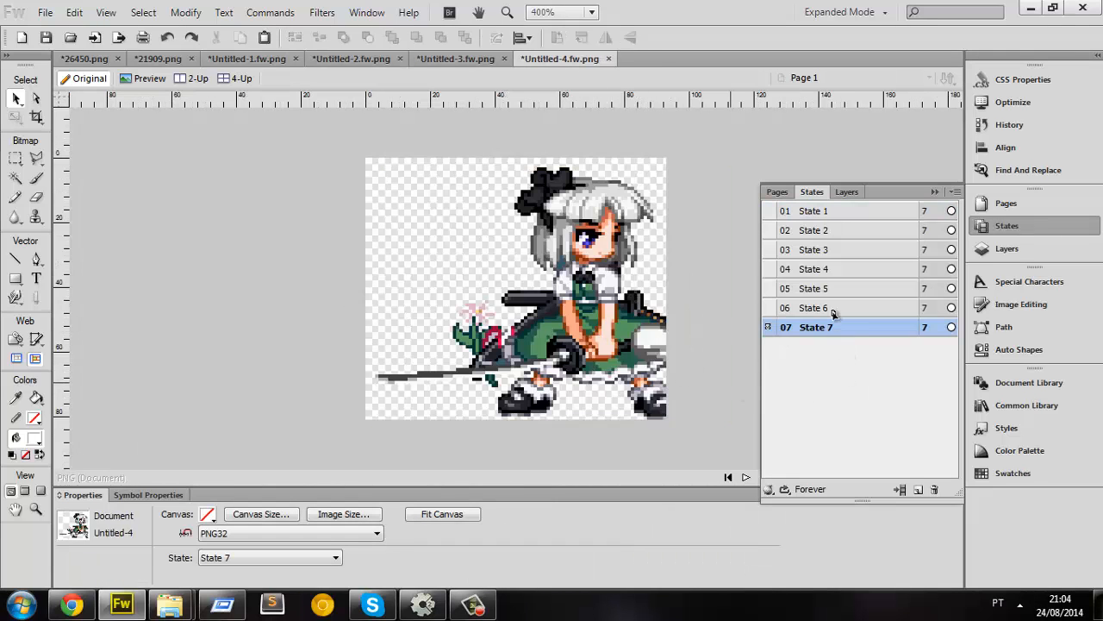
key("ctrl+v")
key("Right")
key("Right")
key("Right")
key("Right")
key("Right")
key("Right")
key("Right")
key("Right")
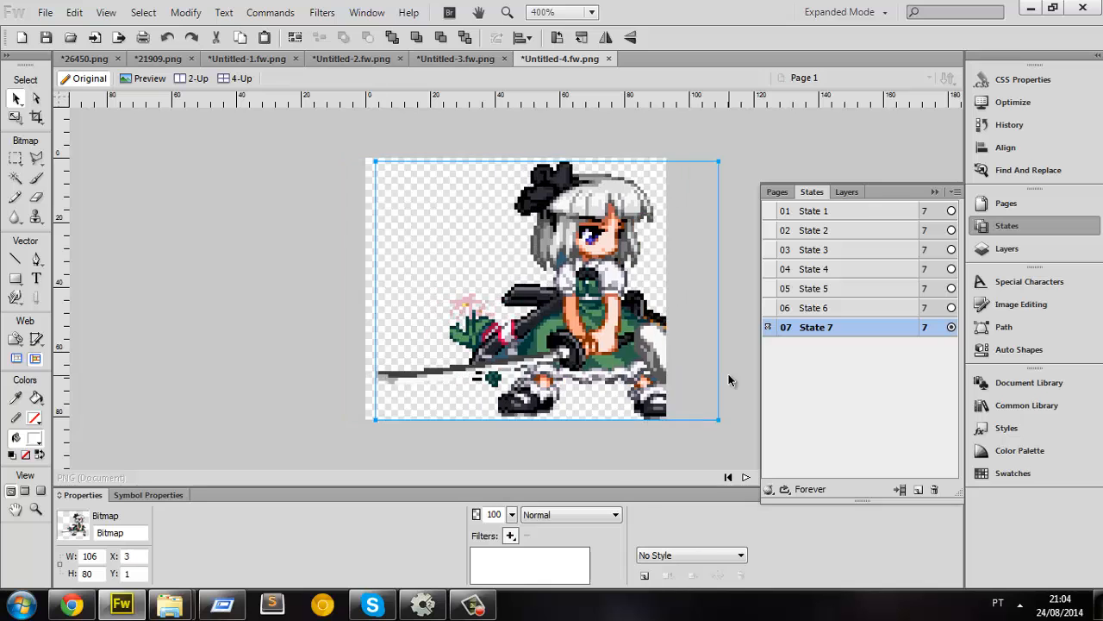
key("Down")
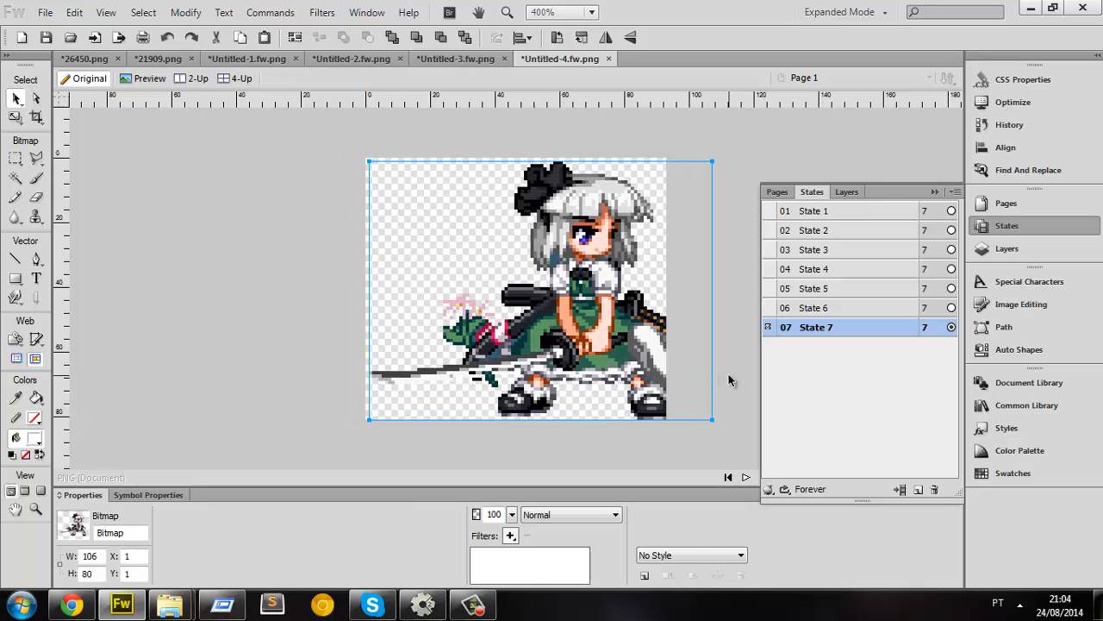
key("Up")
Step: Compare the seventh Idle sprite with the copied one beneath it, and remove the previous frame's sprite from State 7
key("Delete")
key("ctrl+z")
key("ctrl+y")
key("ctrl+z")
key("ctrl+y")
key("ctrl+z")
key("ctrl+y")
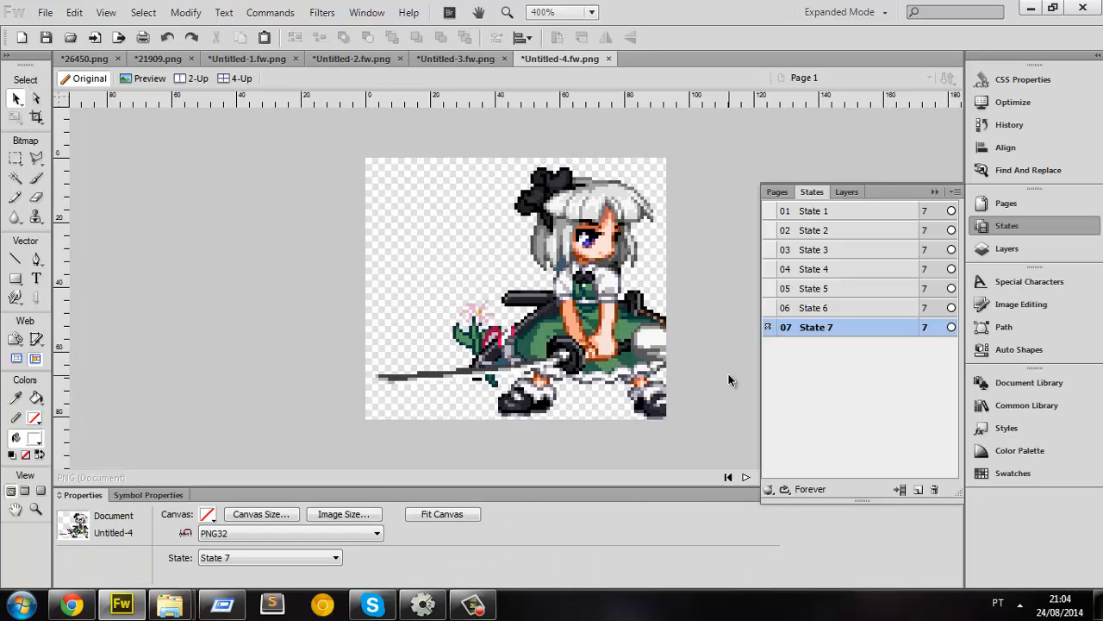
key("ctrl+z")
key("ctrl+y")
left_click(580, 343)
key("ctrl+z")
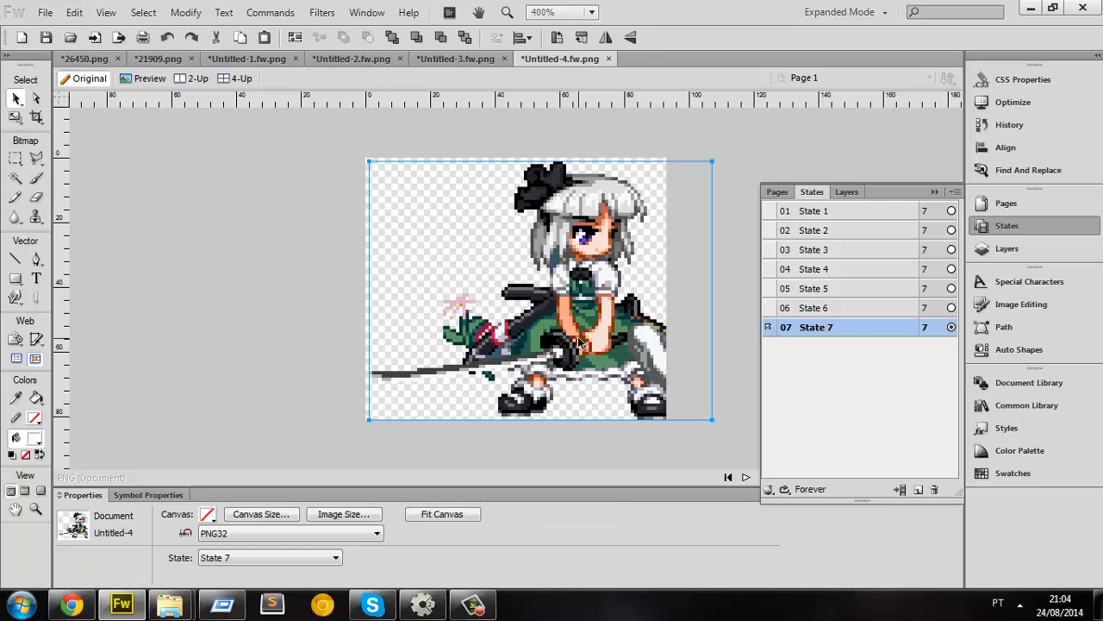
Step: Duplicate State 7 once, inserting the copy after the current state
right_click(853, 329)
left_click(862, 346)
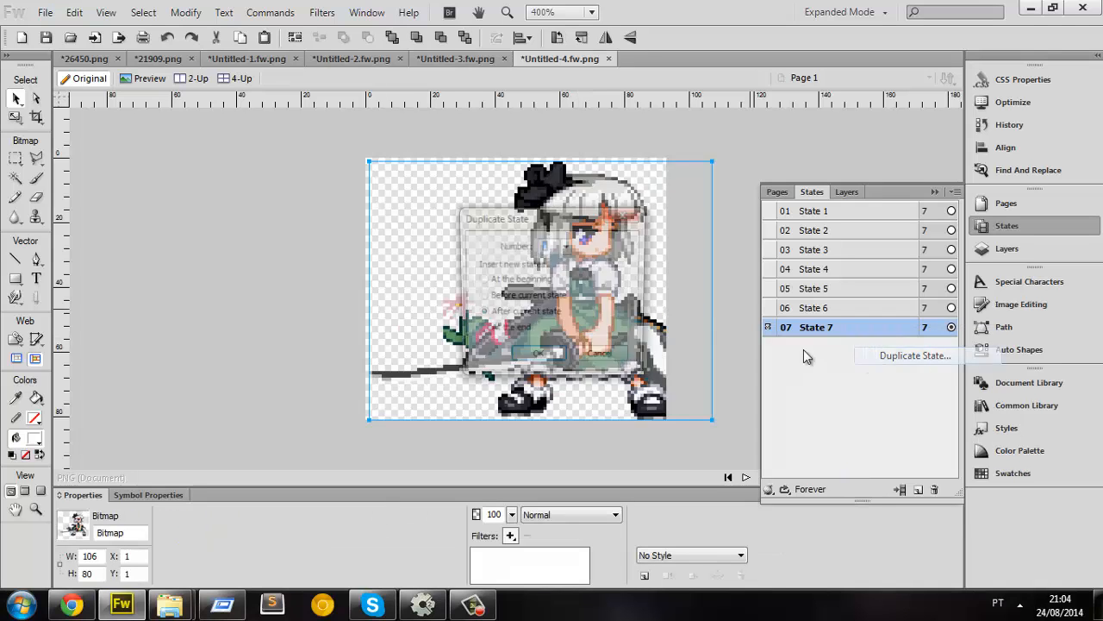
left_click(535, 360)
Step: Move the last Idle sprite from the Untitled-3 strip into State 8 of Untitled-4, roughly over the copied sprite
key("ctrl+shift+Tab")
key("ctrl+Tab")
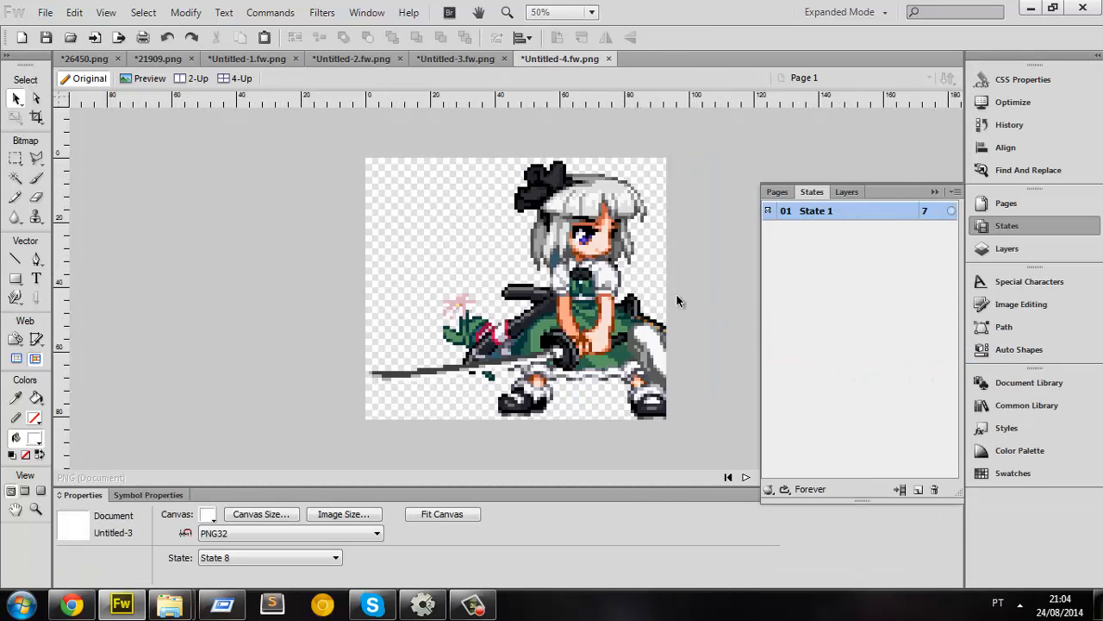
left_click(824, 331)
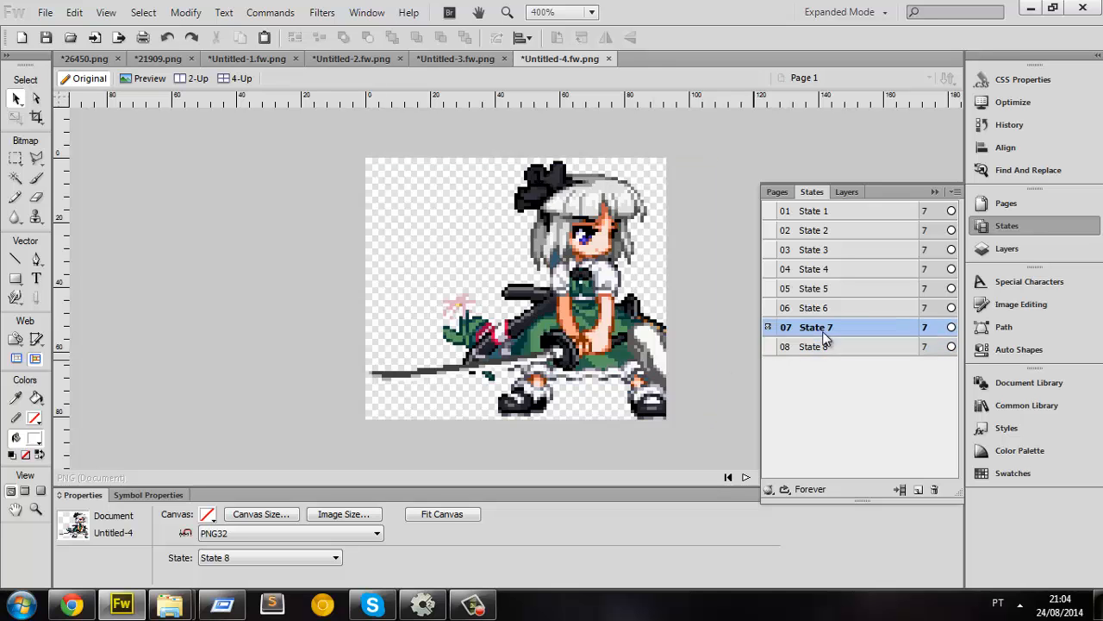
left_click(824, 346)
left_click(642, 372)
key("ctrl+v")
left_click_drag(580, 349, 593, 348)
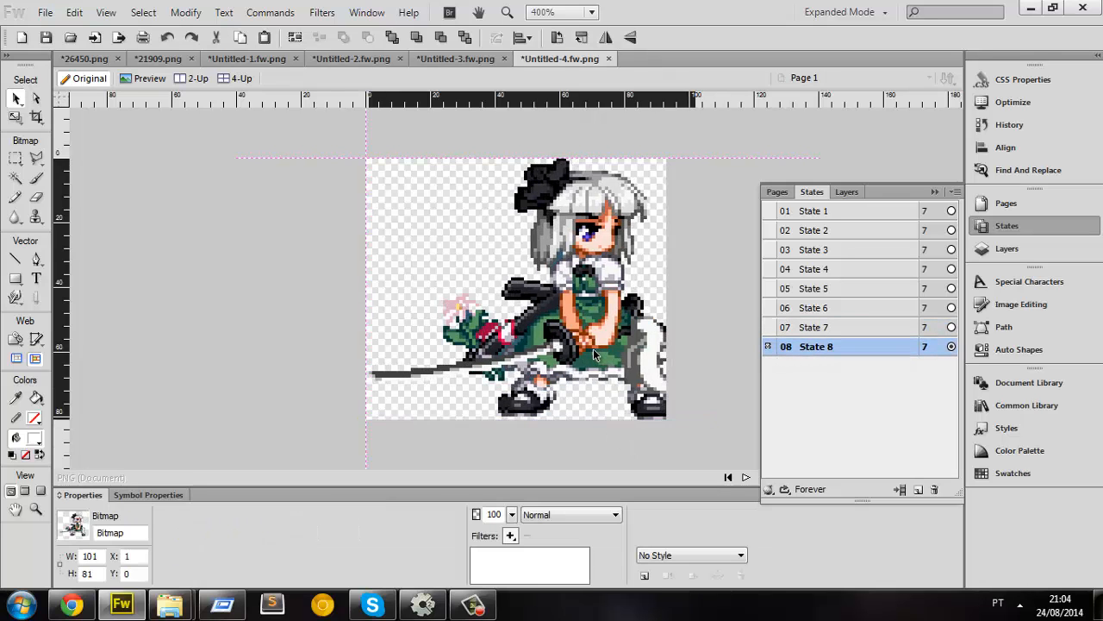
Step: Nudge the last Idle sprite in State 8 while comparing it with the previous frame's sprite, and remove that previous sprite
key("Delete")
key("ctrl+z")
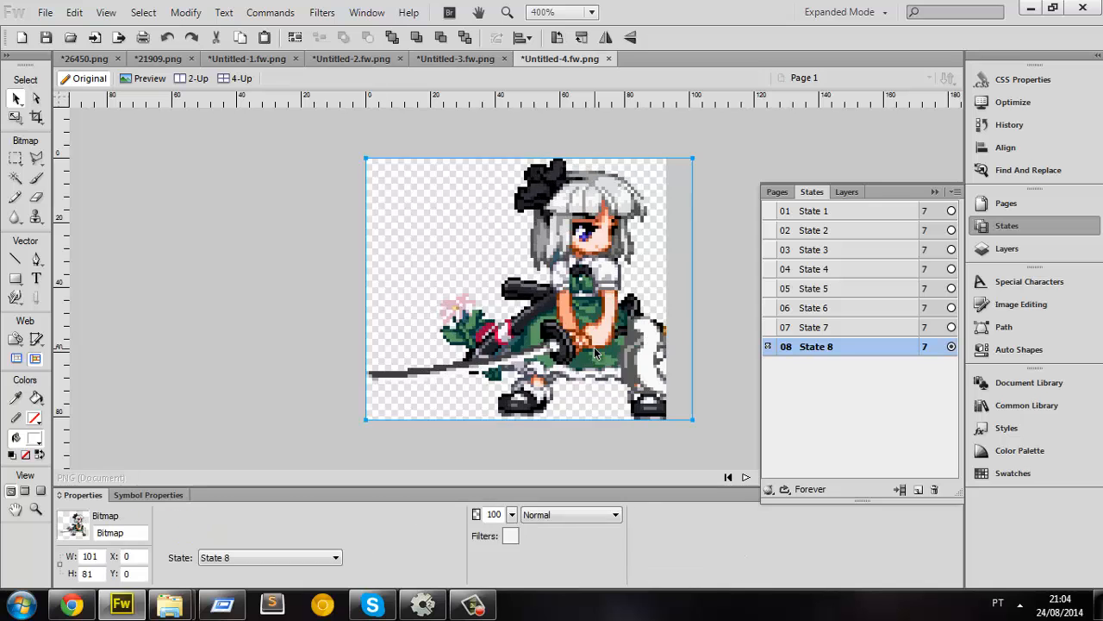
key("Delete")
key("ctrl+z")
key("Left")
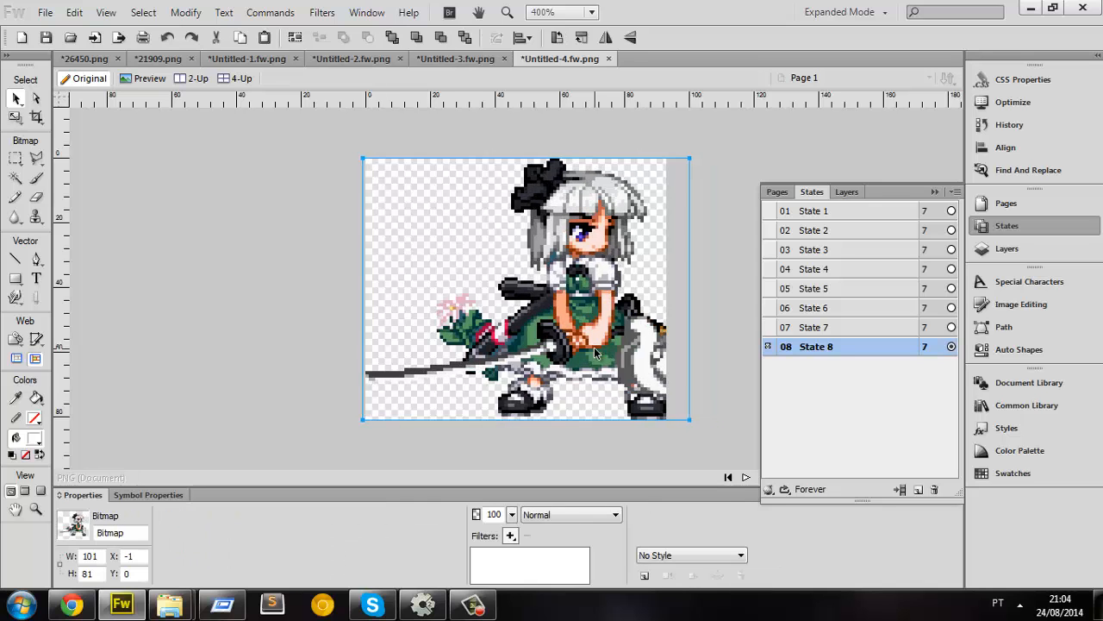
key("Delete")
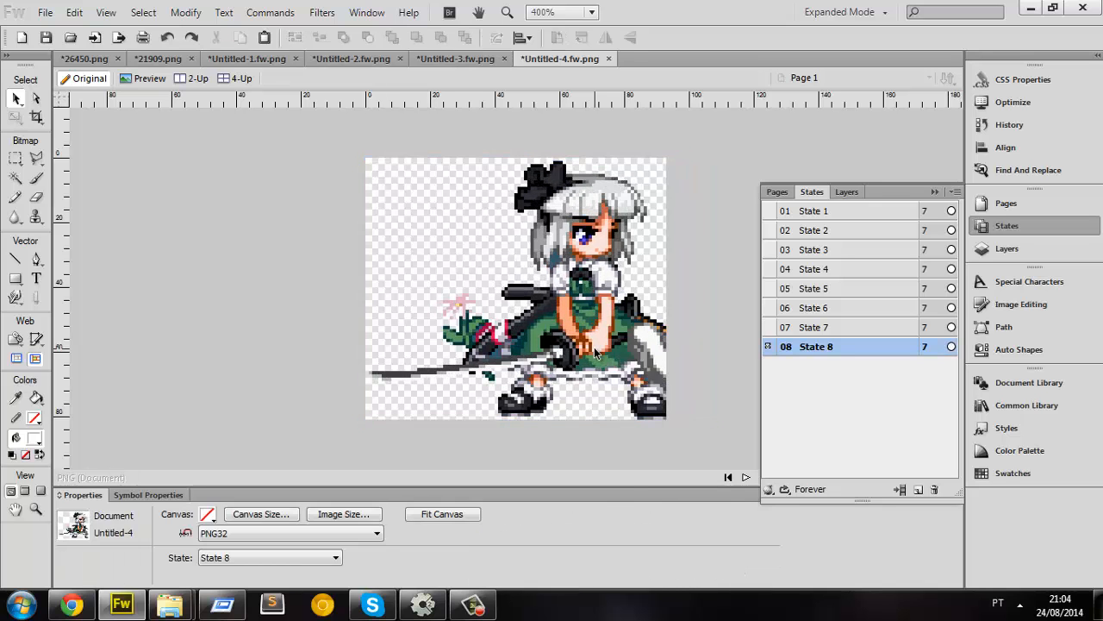
key("ctrl+z")
key("Up")
key("Delete")
key("ctrl+z")
key("Delete")
key("ctrl+z")
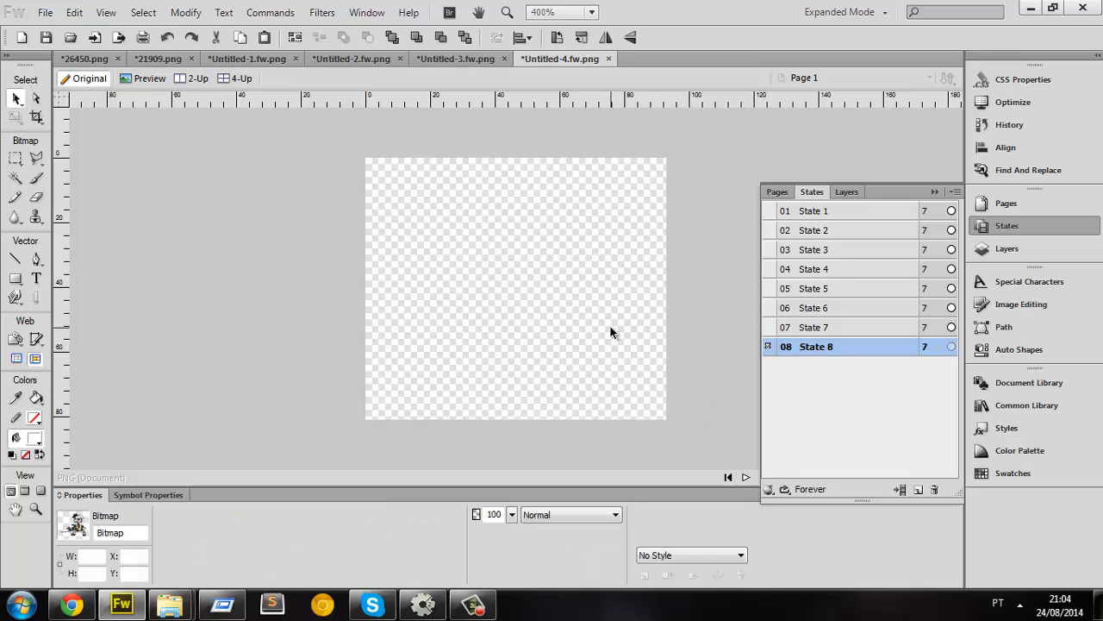
Step: Compare the sprite positions in States 6, 7 and 8
left_click(819, 328)
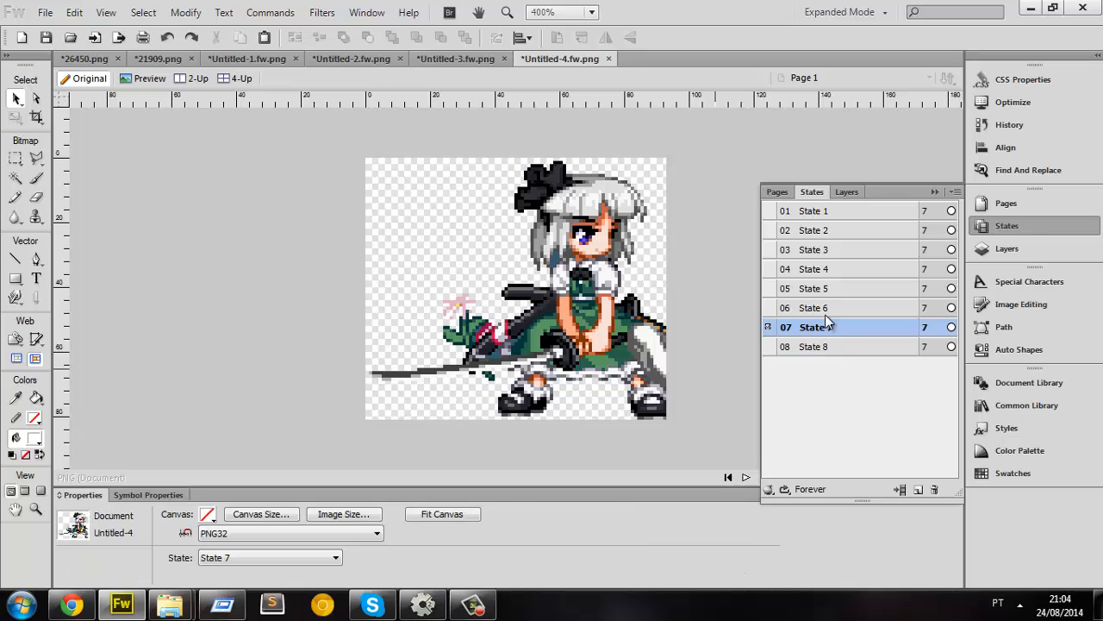
left_click(825, 310)
left_click(827, 347)
left_click(829, 331)
left_click(844, 340)
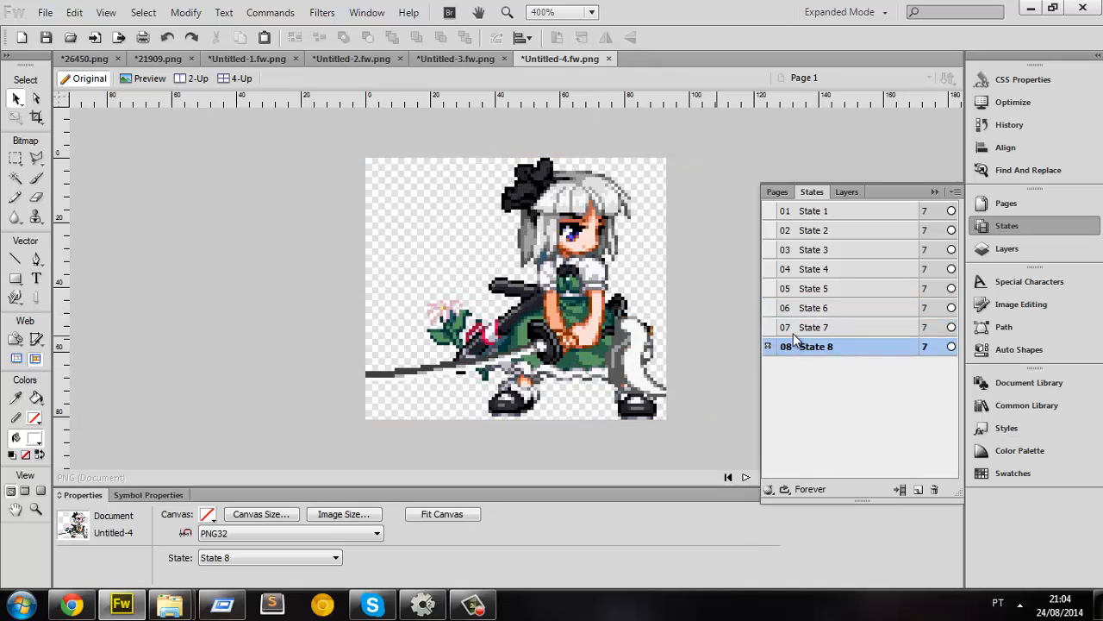
left_click(798, 330)
left_click(812, 346)
Step: Shift the State 8 sprite slightly to the right so its feet line up with the State 7 sprite
left_click(816, 328)
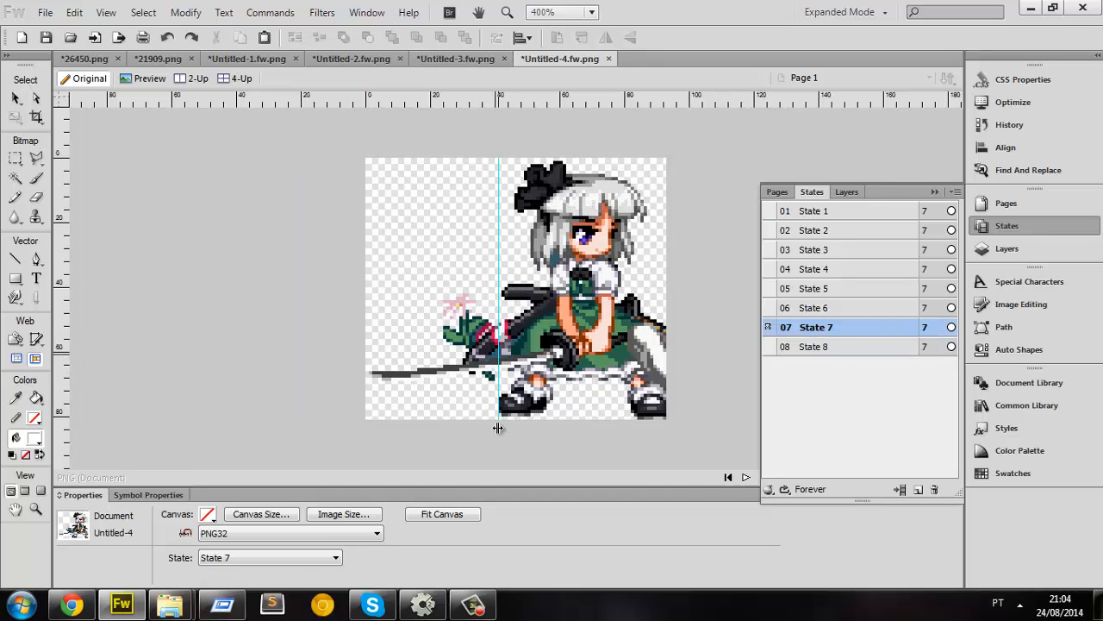
left_click(812, 347)
left_click(681, 379)
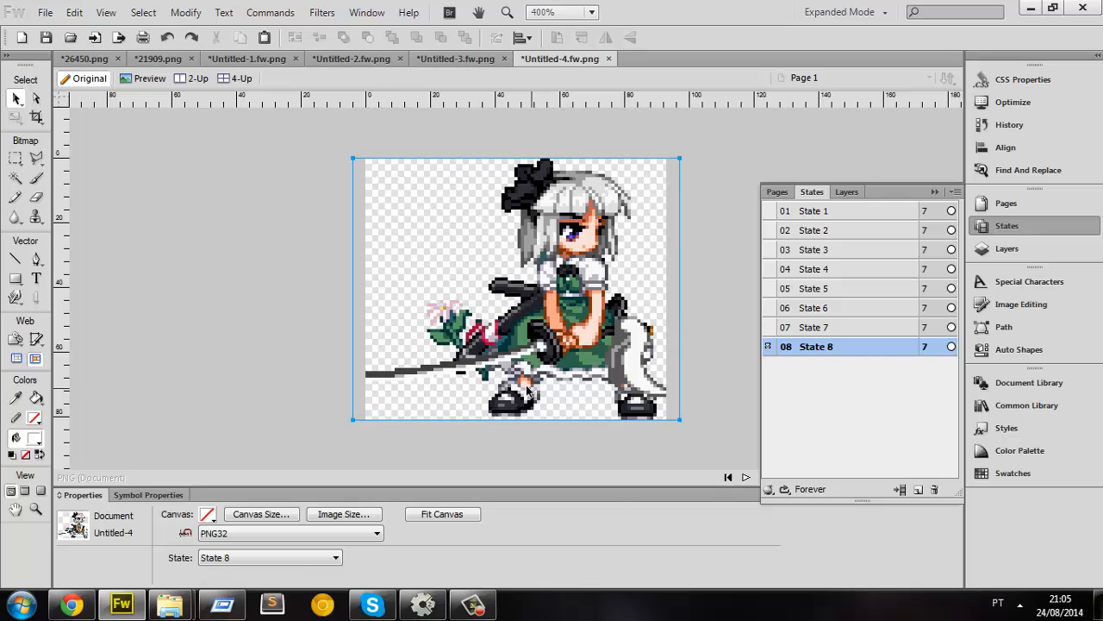
left_click(826, 328)
left_click(828, 342)
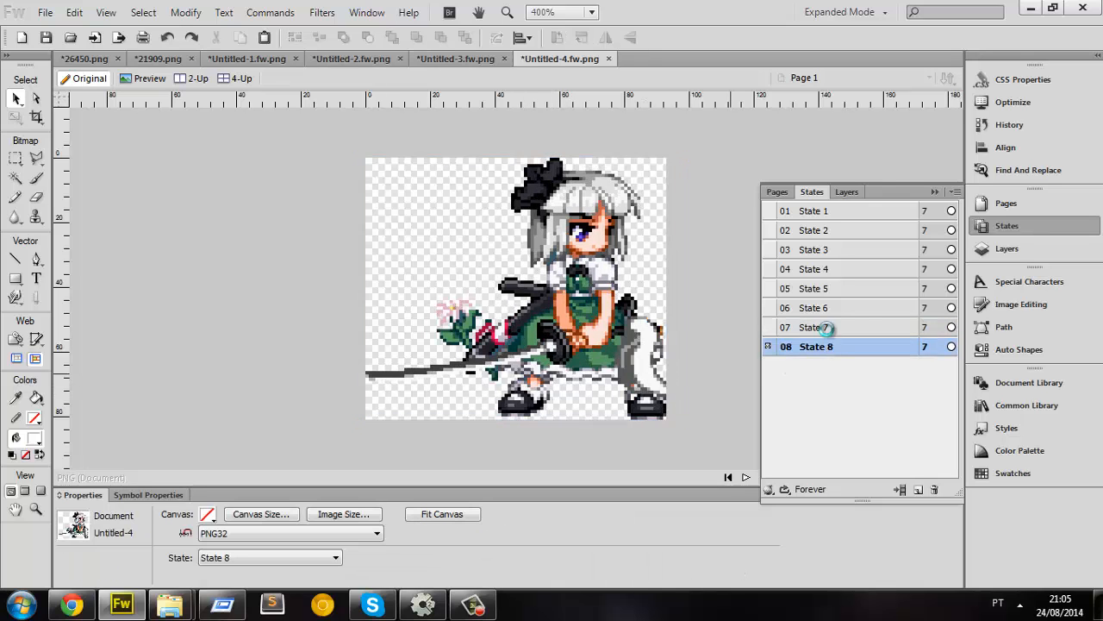
Step: Flip repeatedly between States 7 and 8 to check the feet alignment
left_click(828, 329)
left_click(826, 339)
left_click(825, 330)
left_click(826, 339)
left_click(826, 328)
left_click(827, 345)
left_click(829, 327)
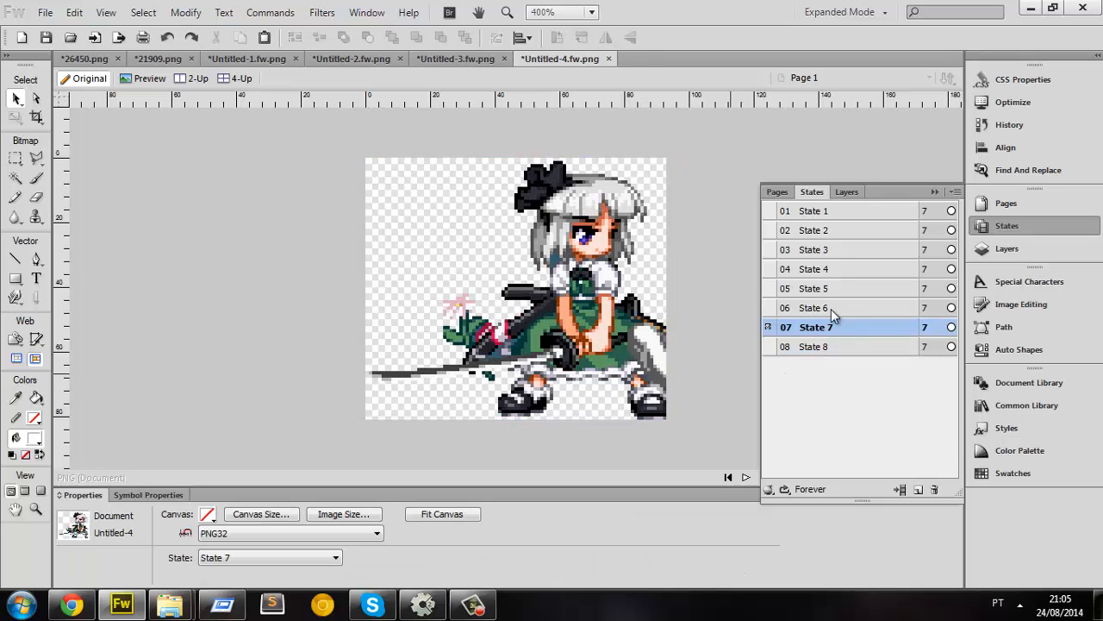
Step: Review the earlier states back to State 1, and play the Idle animation before stopping it
left_click(829, 308)
left_click(827, 269)
left_click(810, 250)
left_click(811, 231)
left_click(815, 212)
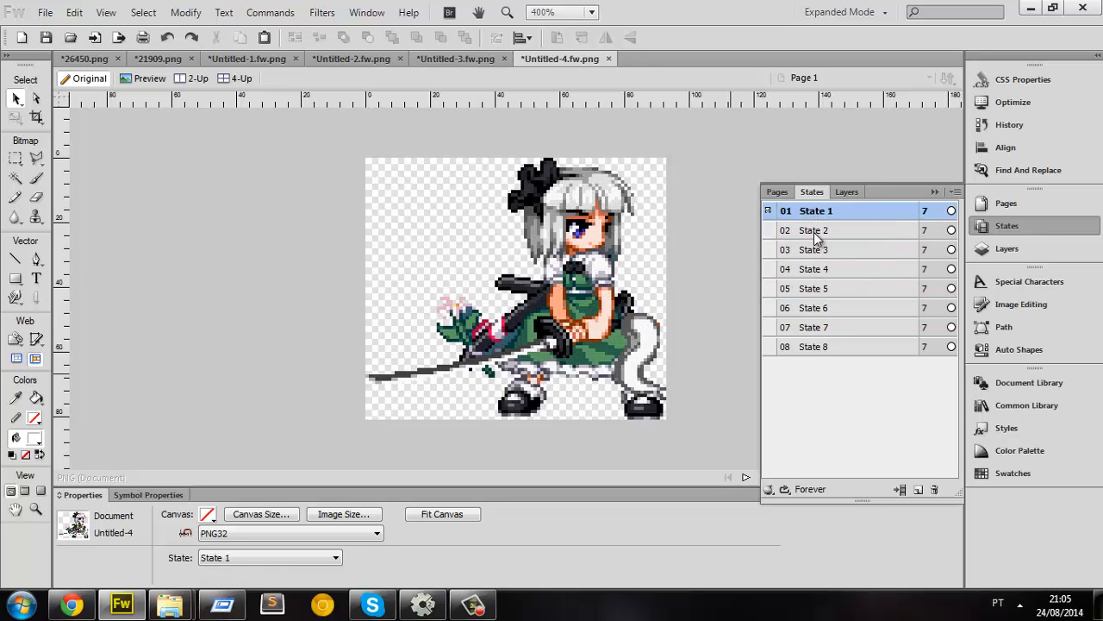
left_click(746, 477)
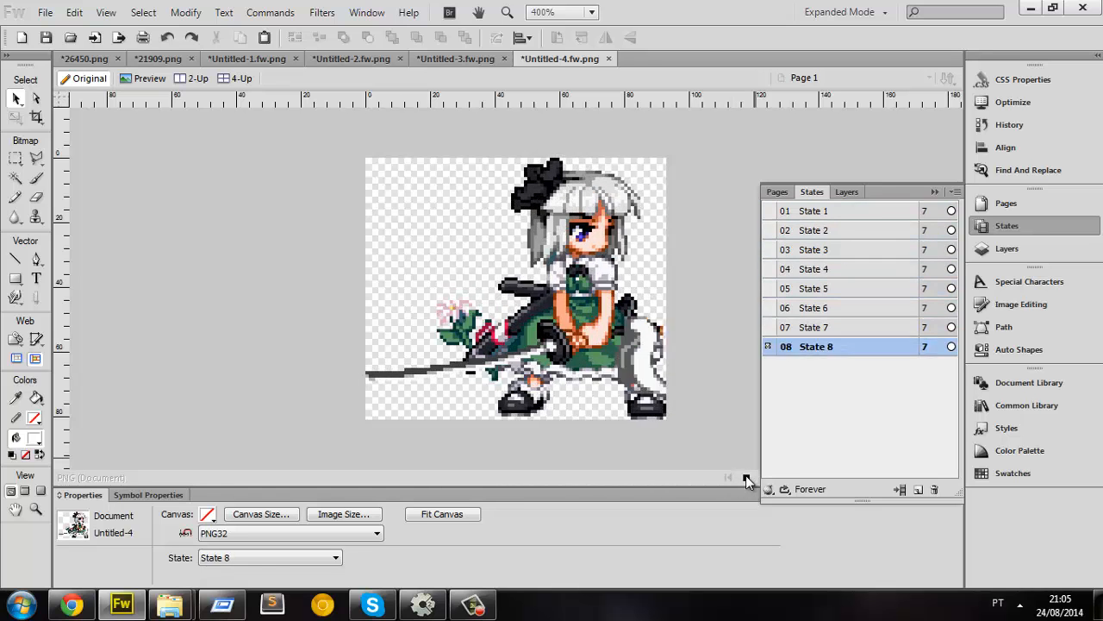
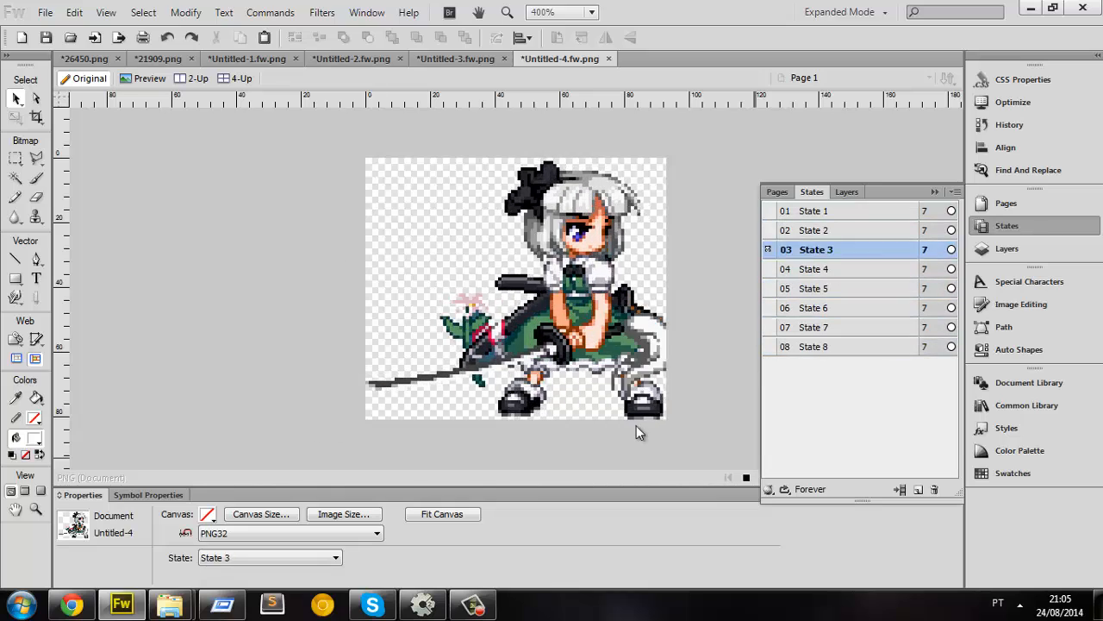
left_click(746, 479)
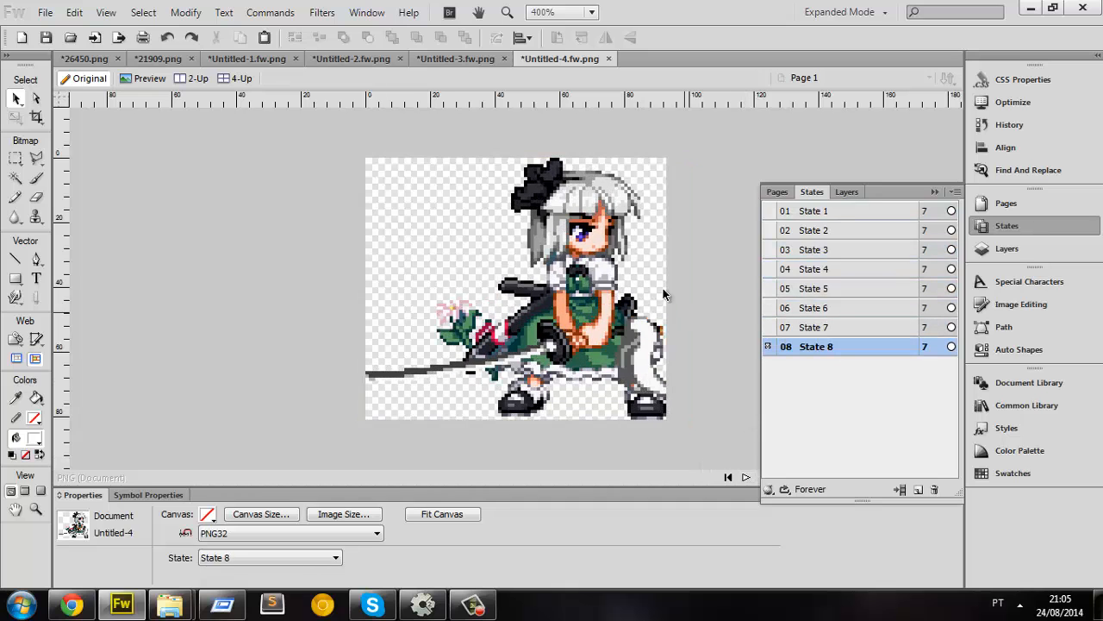
Step: From State 6, fit the canvas to the sprites so the clipped right side fits inside it
left_click(815, 308)
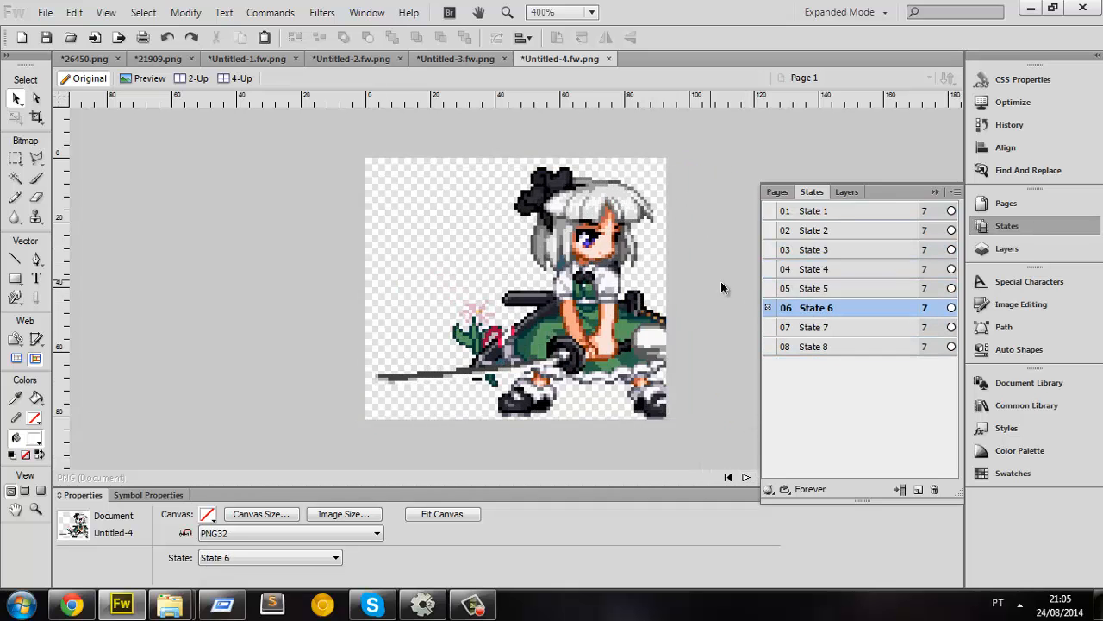
left_click(450, 516)
left_click(410, 344)
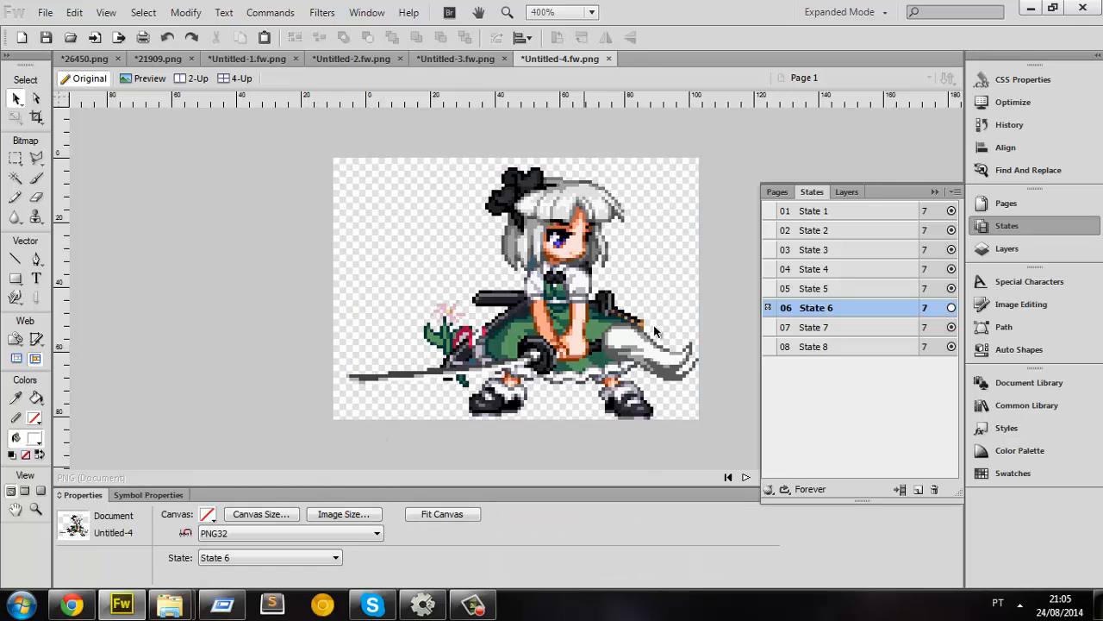
scroll(354, 352, "down", 1, "ctrl")
scroll(353, 353, "up", 1, "ctrl")
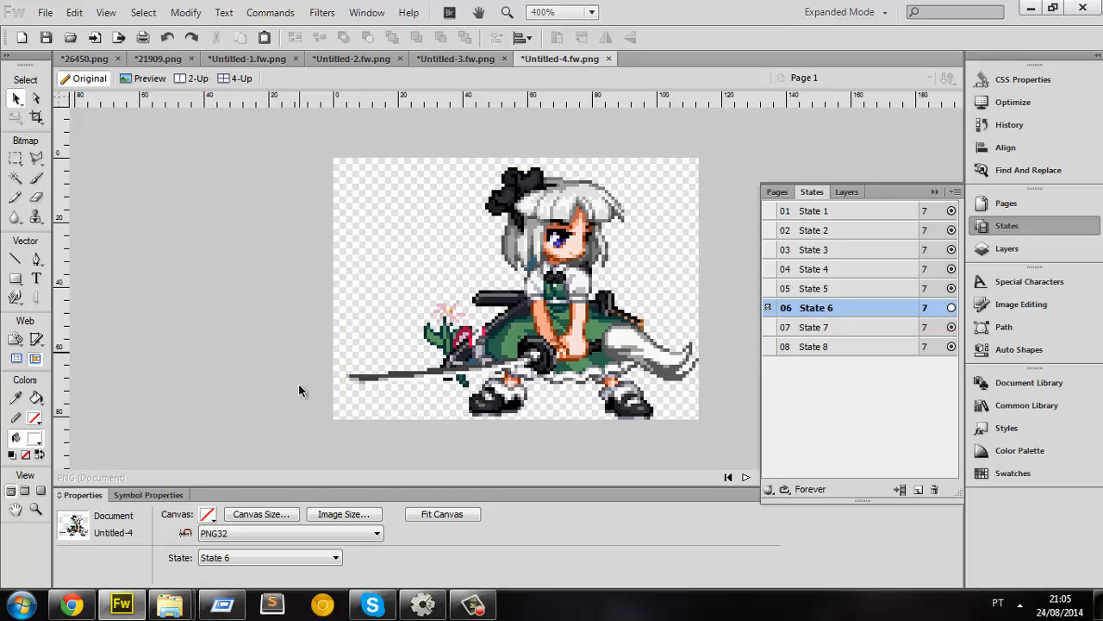
Step: Examine the sprite bounds in State 6 and compare sprite placement on the fitted canvas across States 4 to 7
left_click(405, 277)
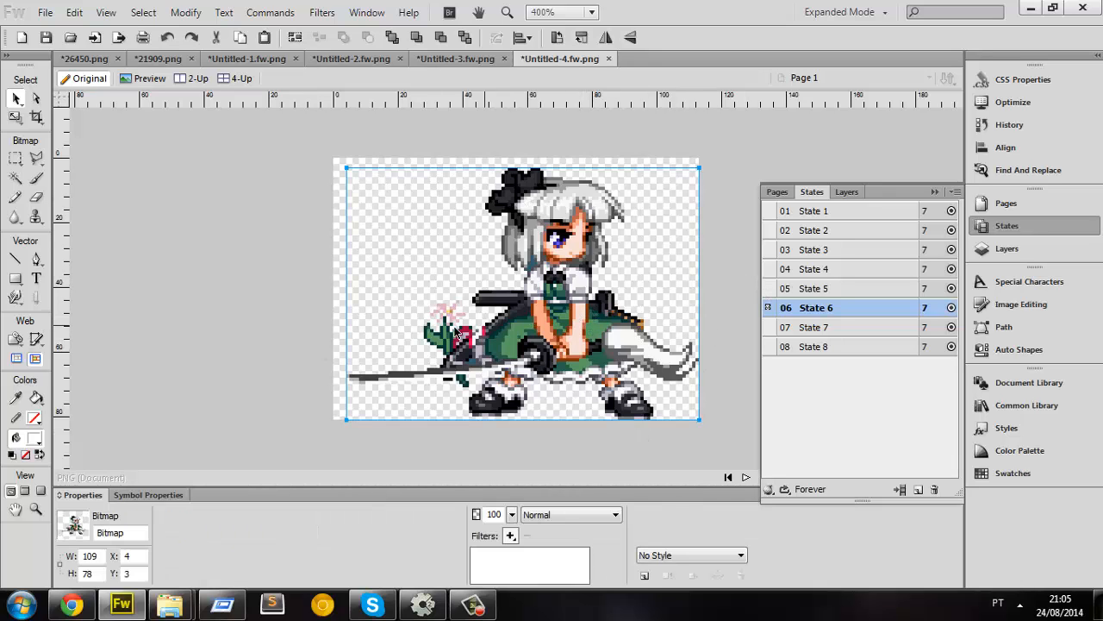
left_click(331, 170)
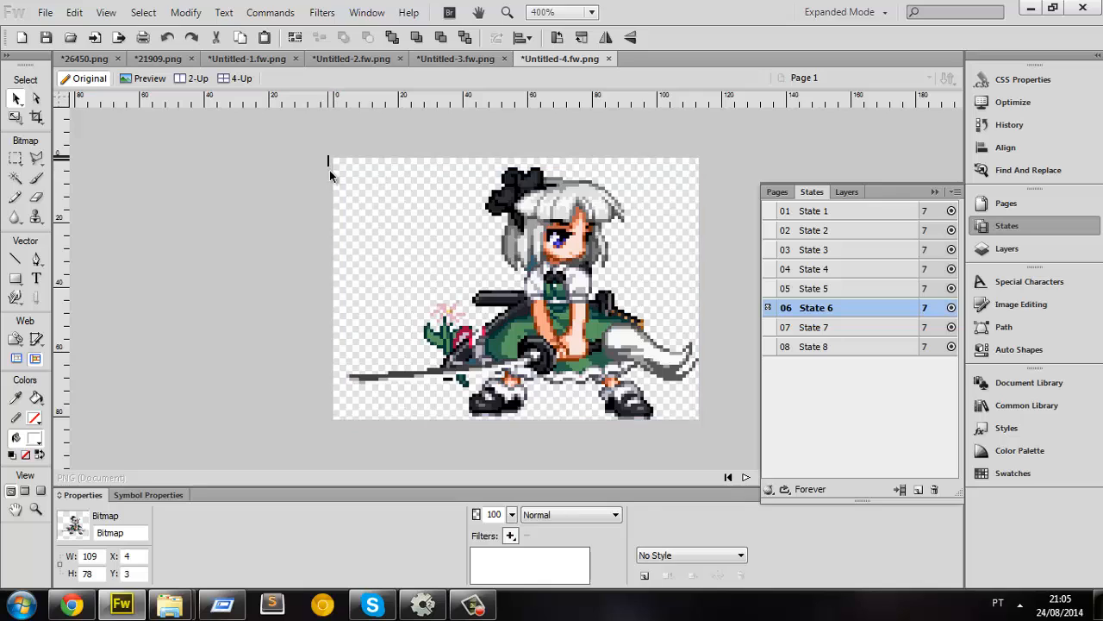
left_click(344, 166)
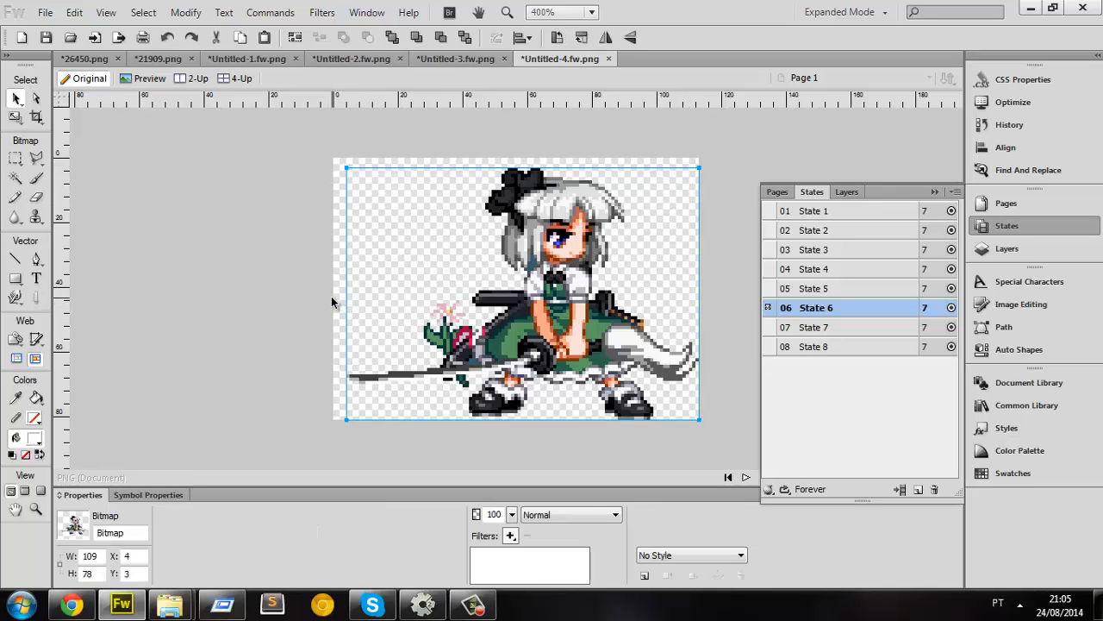
left_click(824, 293)
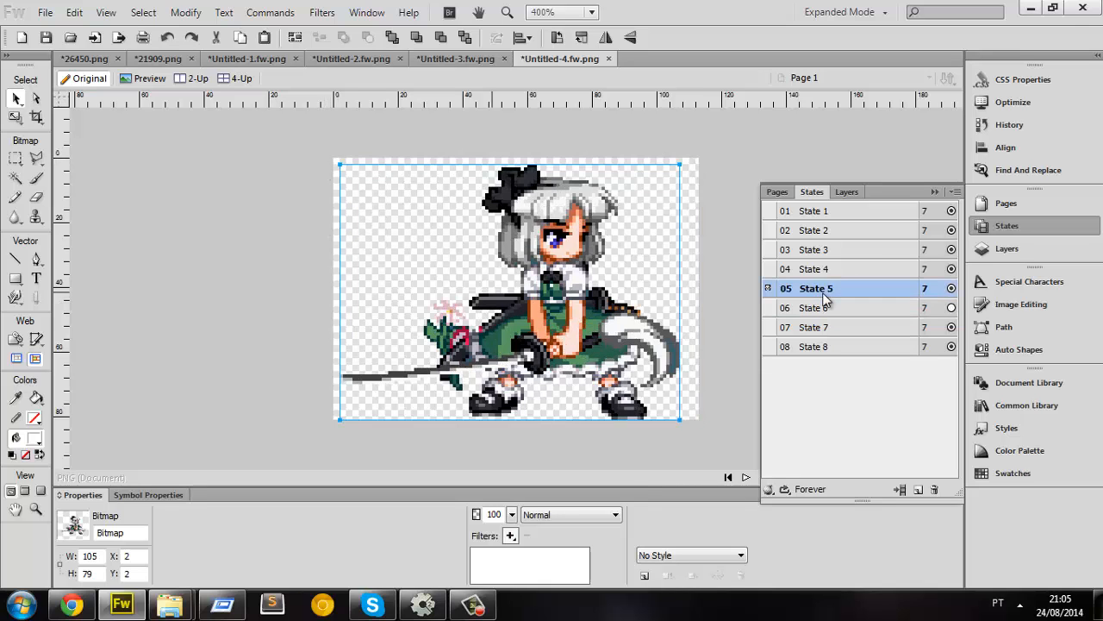
left_click(836, 269)
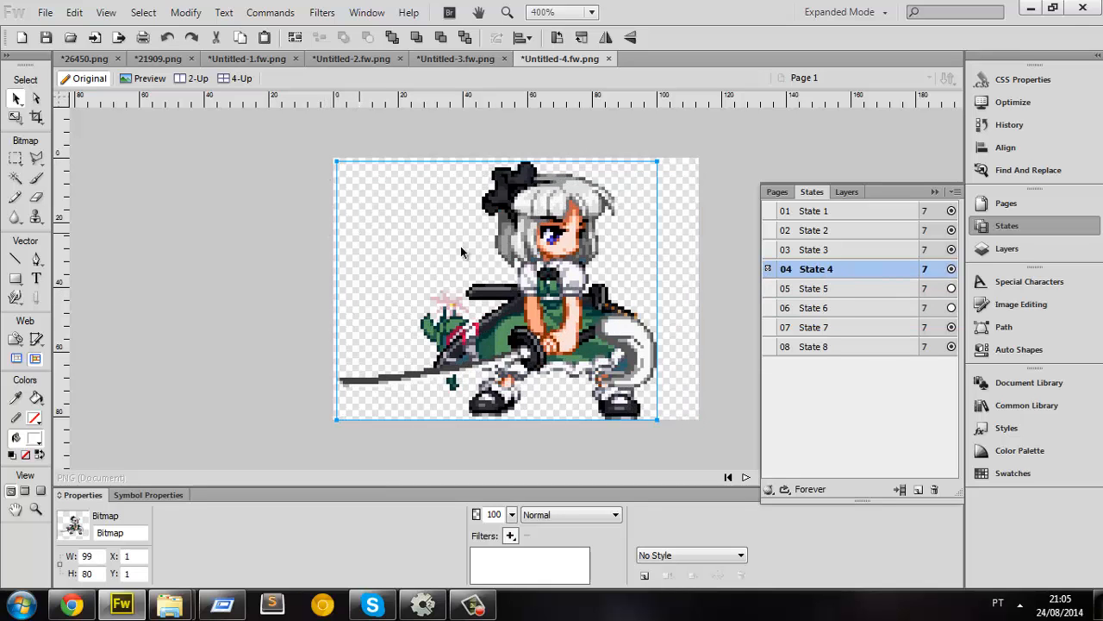
left_click(803, 291)
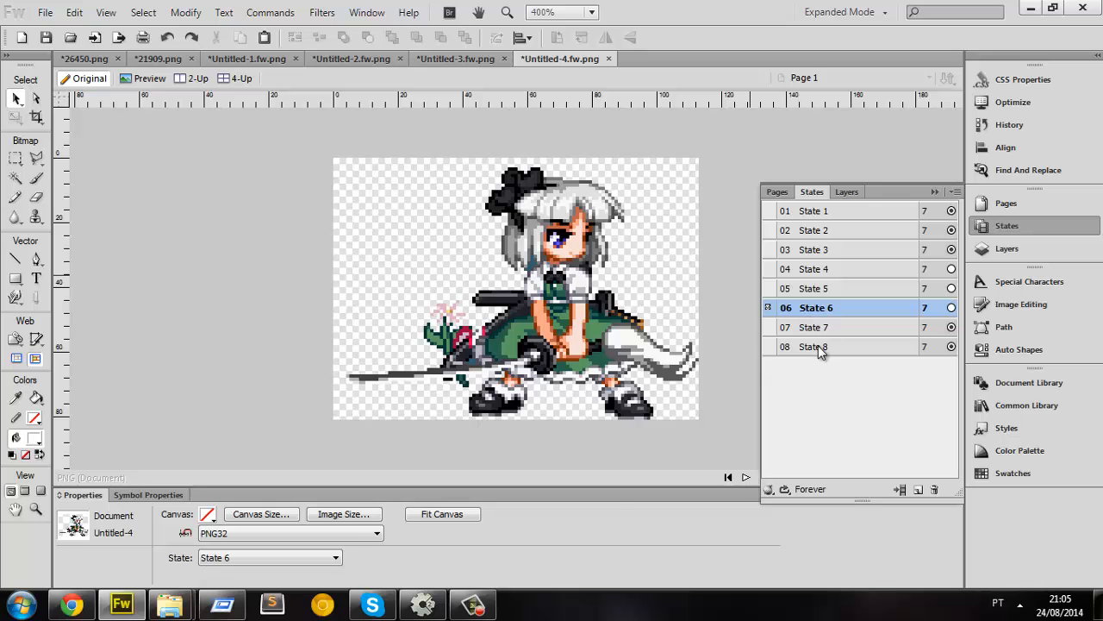
left_click(826, 325)
left_click(826, 308)
left_click(823, 327)
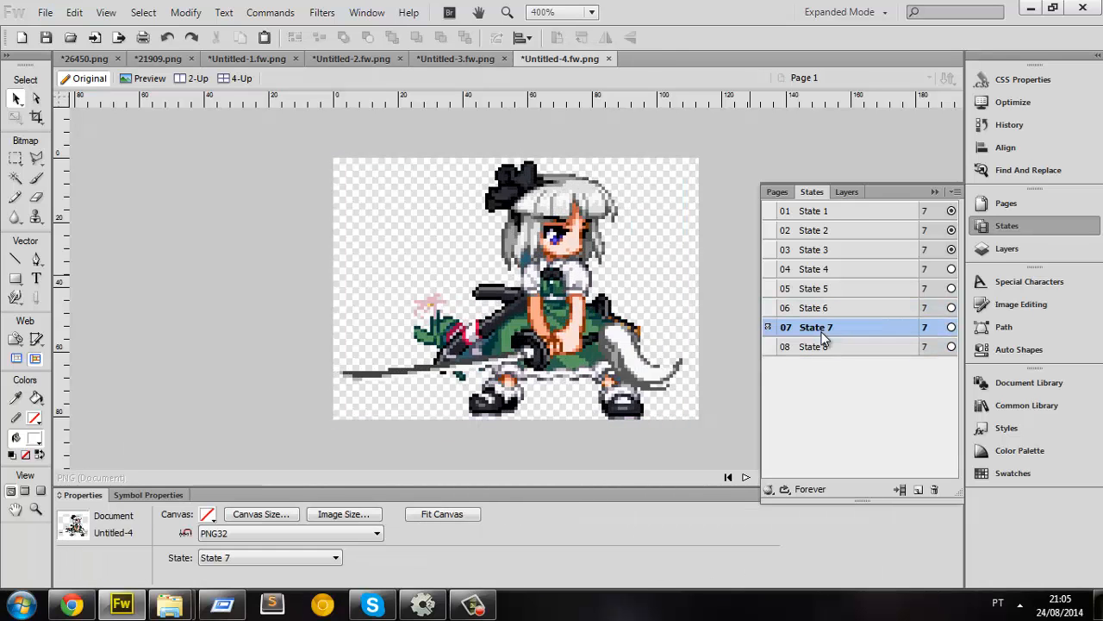
Step: Step back and forth through States 1 to 8 to compare the sprite placement on the fitted canvas
left_click(822, 305)
left_click(820, 286)
left_click(821, 267)
left_click(821, 248)
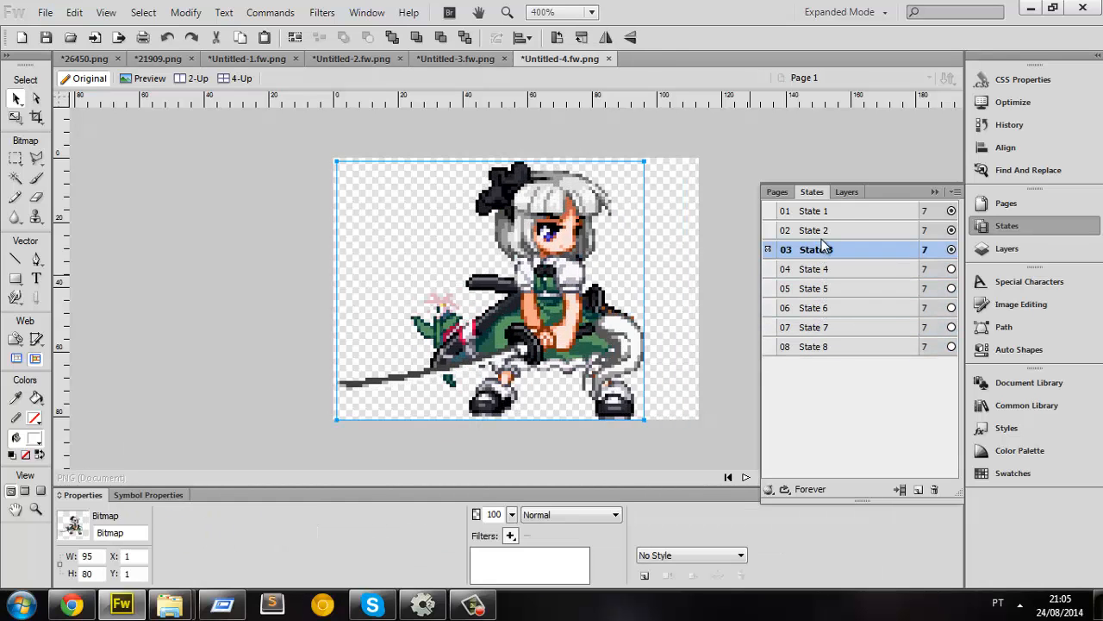
left_click(821, 230)
left_click(817, 211)
left_click(817, 230)
left_click(816, 249)
left_click(817, 288)
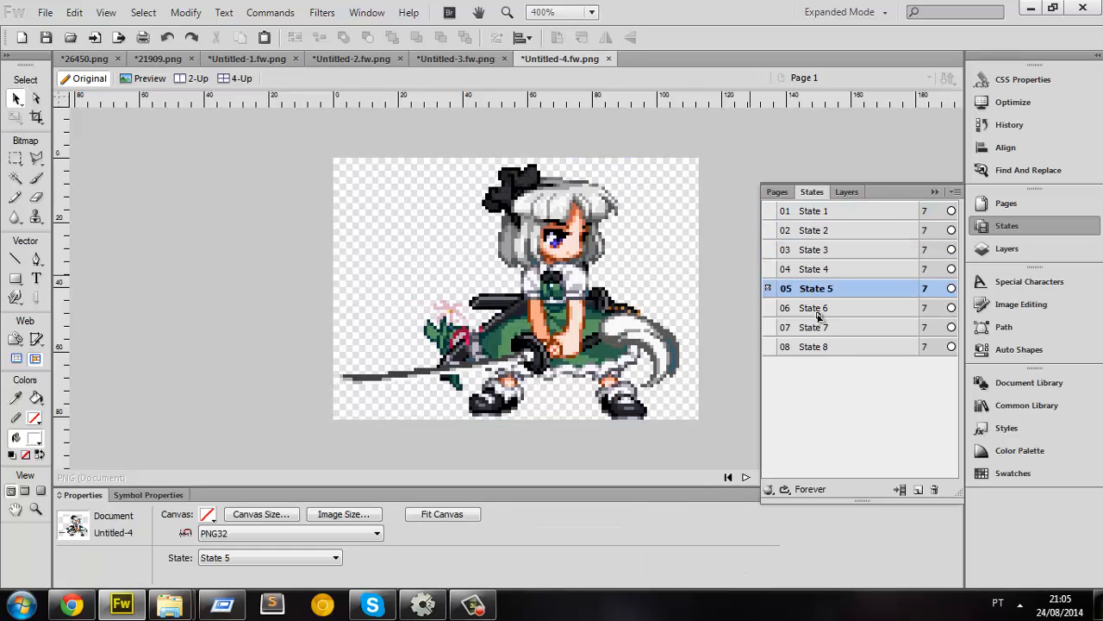
left_click(819, 327)
left_click(821, 307)
left_click(825, 250)
left_click(832, 308)
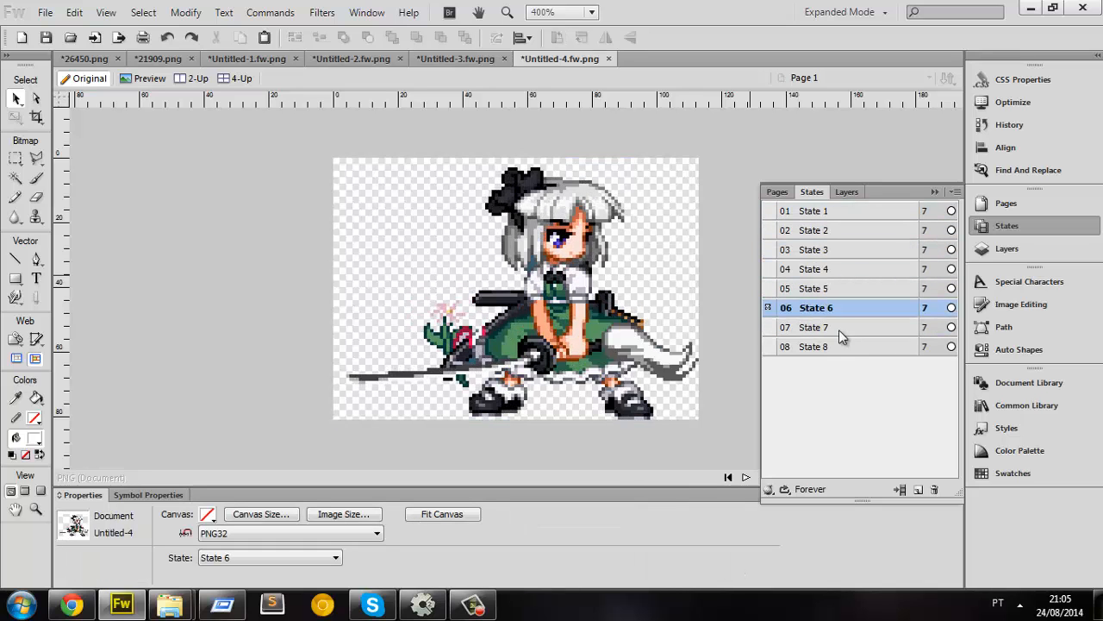
left_click(839, 328)
left_click(835, 347)
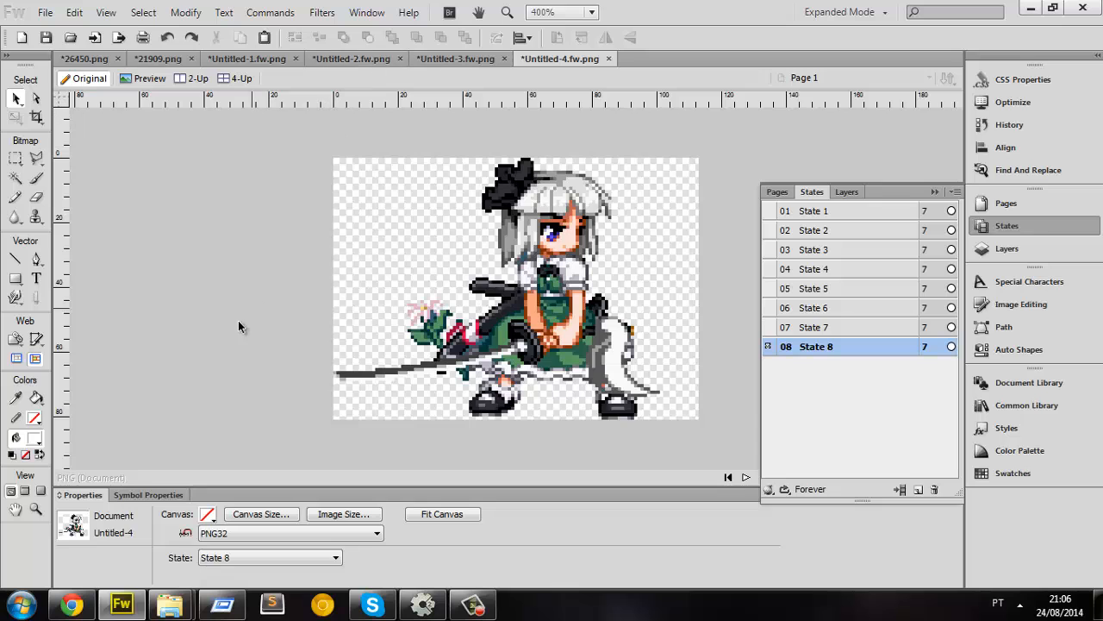
Step: Play the Idle animation at 100% zoom, stop it, and return to State 1 at 150% zoom
key("ctrl+1")
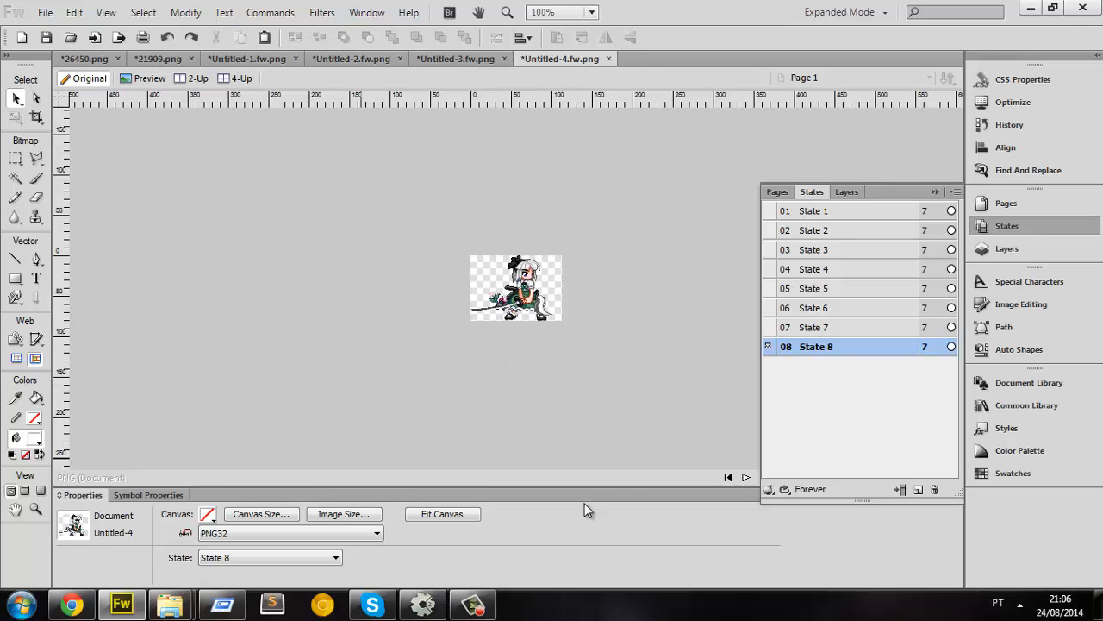
left_click(745, 476)
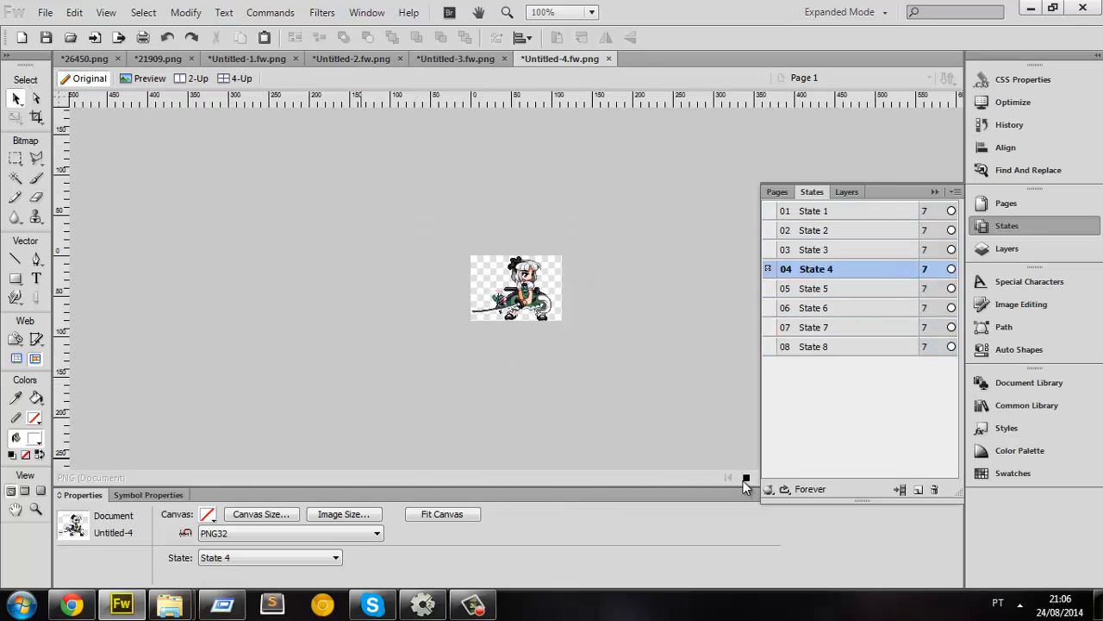
left_click(745, 478)
left_click(804, 211)
key("ctrl+=")
key("ctrl+shift+x")
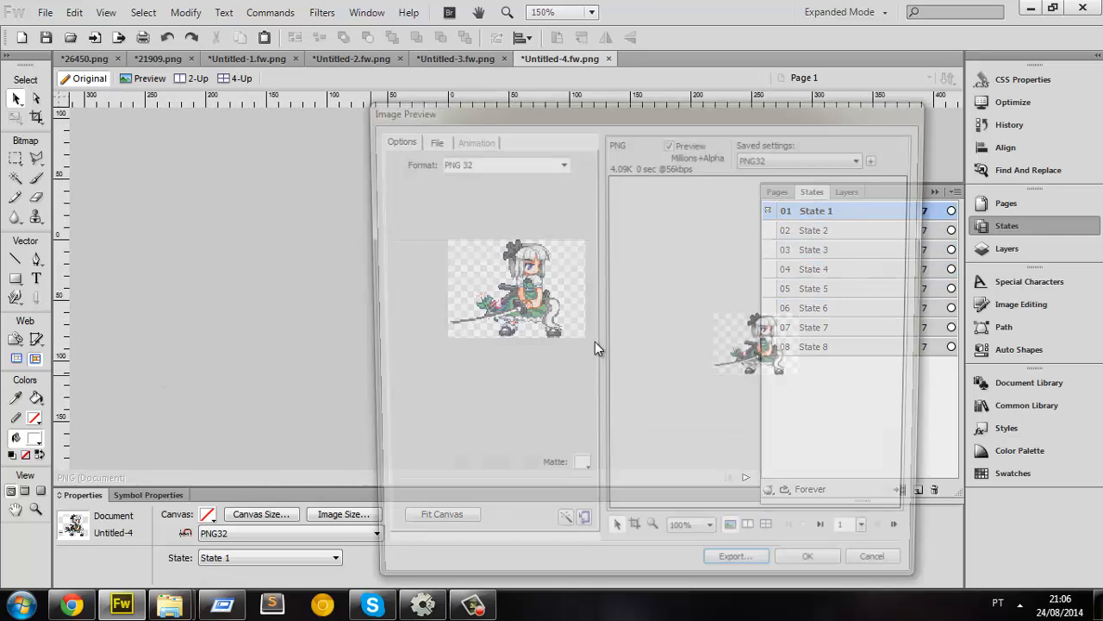
left_click(901, 574)
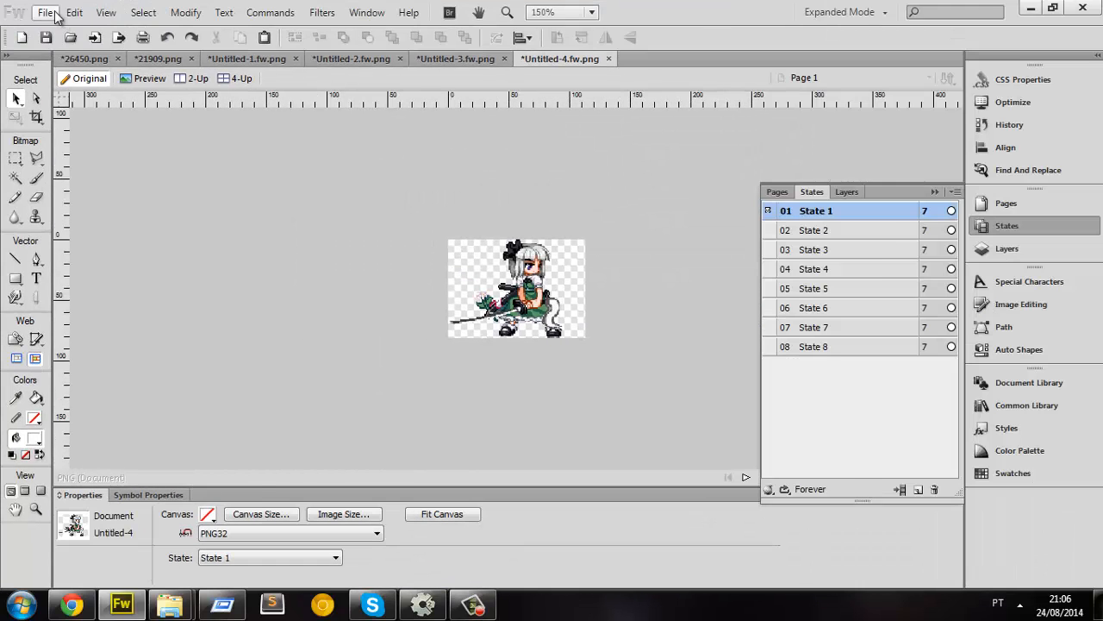
left_click(52, 14)
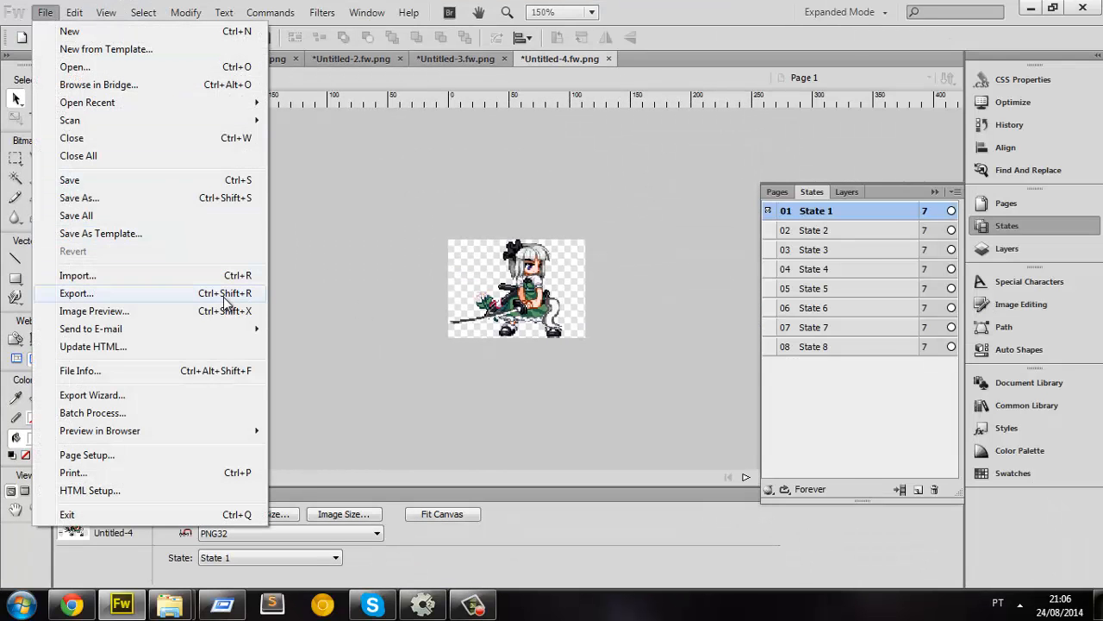
left_click(307, 298)
Step: Export State 1 through Image Preview as a PNG 32 file named idle1 in the arquivosaula folder
key("ctrl+shift+x")
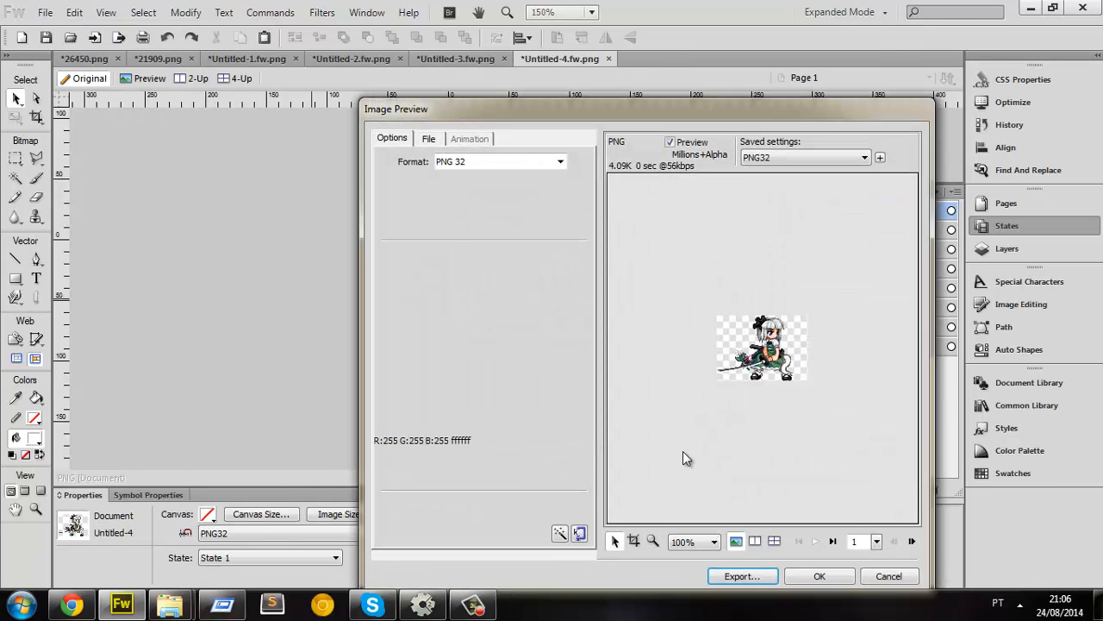
left_click(741, 576)
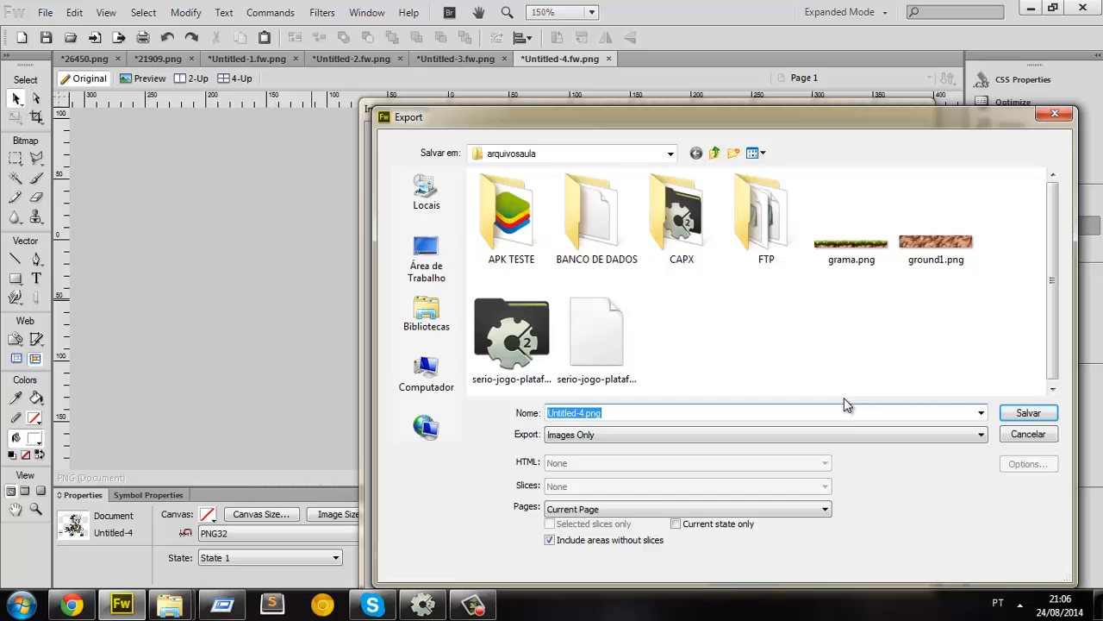
key("BackSpace")
type("idle1")
key("Return")
Step: Export State 2 as a PNG 32 image named idle2 in the arquivosaula folder
left_click(823, 232)
key("ctrl+shift+x")
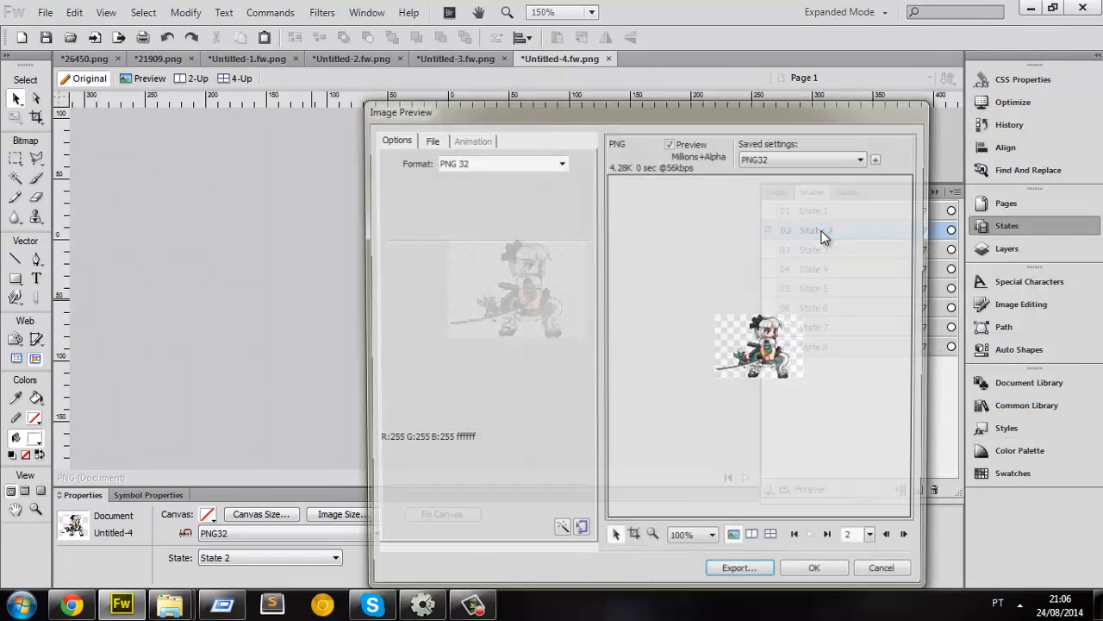
key("Return")
type("idle2")
key("Return")
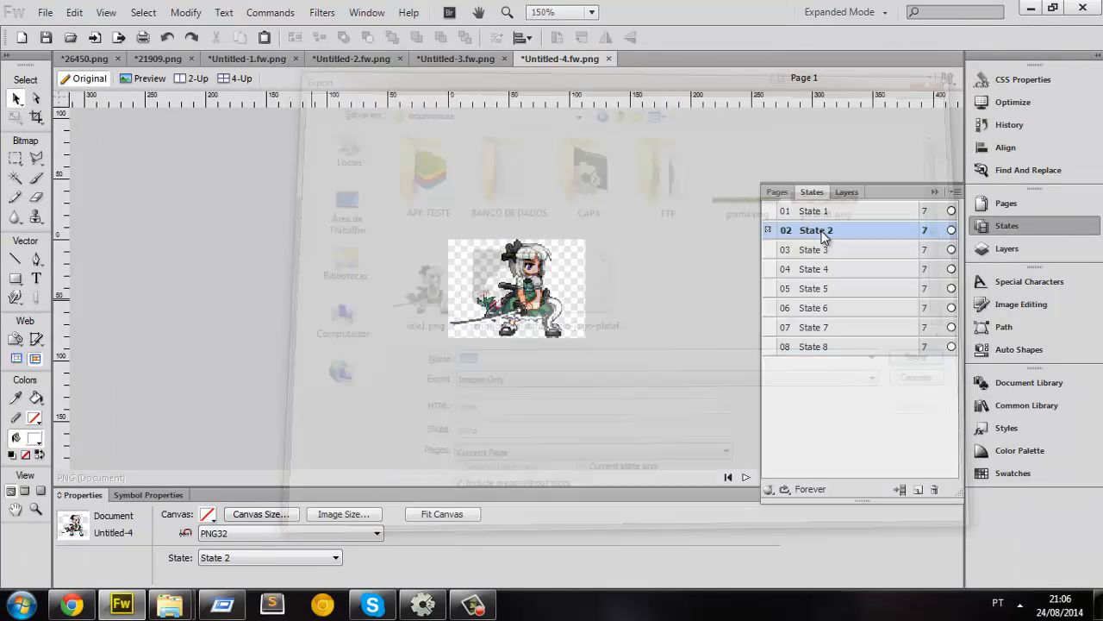
Step: Export State 3 as a PNG 32 image named idle3.png in the arquivosaula folder
left_click(819, 249)
key("ctrl+shift+x")
key("Return")
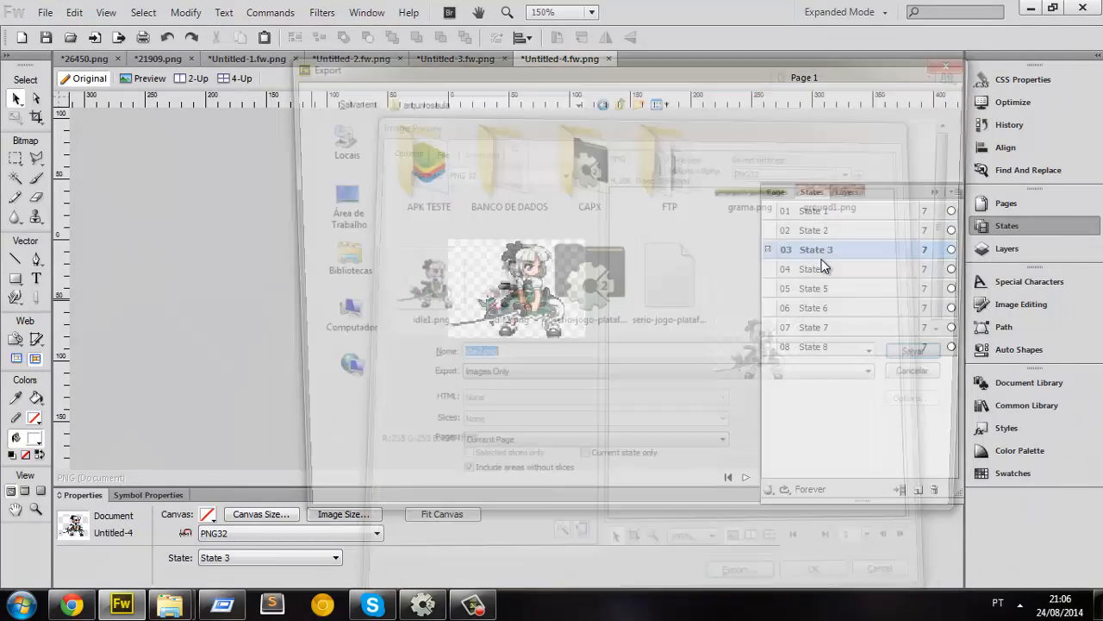
key("BackSpace")
type("3")
key("Return")
Step: Export State 4 as a PNG 32 image named idle4.png in the arquivosaula folder
left_click(829, 269)
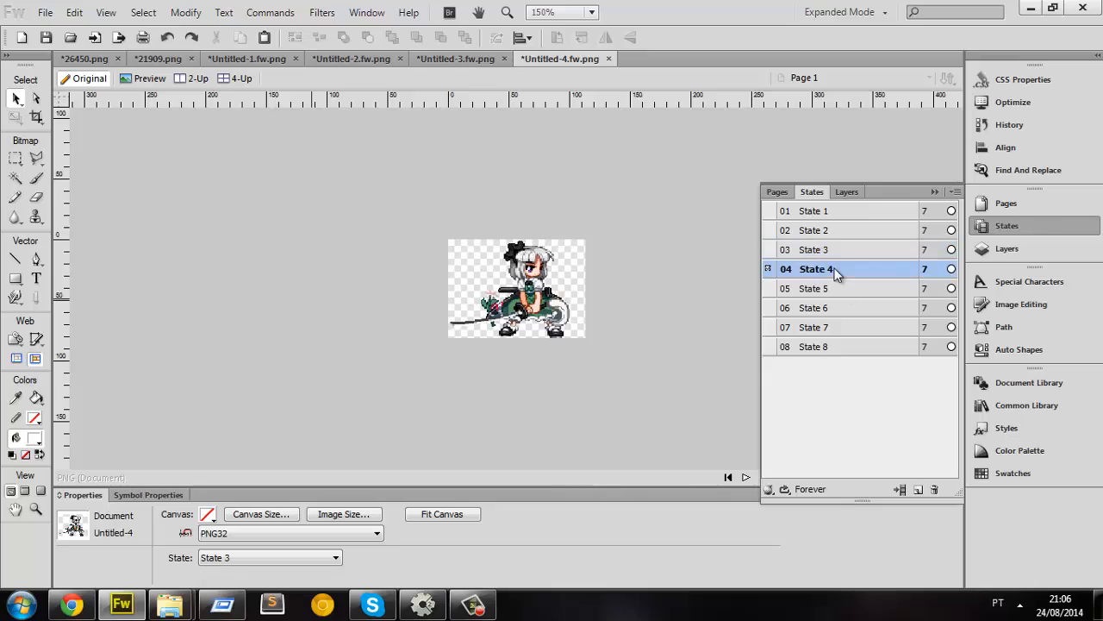
key("ctrl+shift+x")
key("Return")
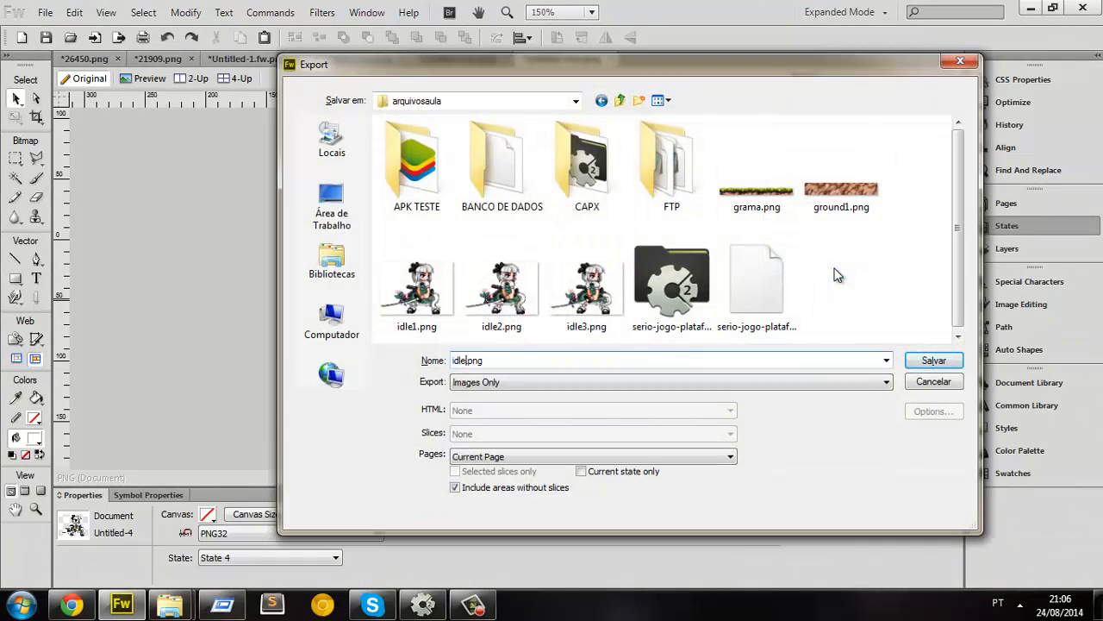
type("4")
key("Return")
Step: Export State 5 as a PNG 32 image named idle5.png in the arquivosaula folder
left_click(832, 288)
key("ctrl+shift+x")
key("Return")
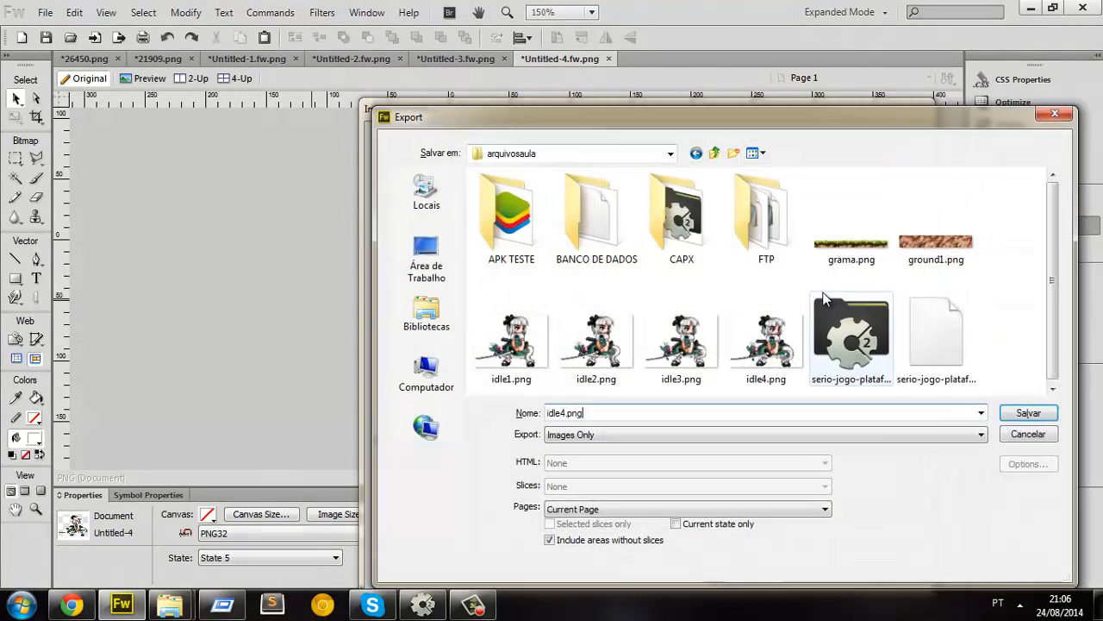
key("Return")
Step: Export State 6 as a PNG 32 image named idle6.png in the arquivosaula folder
left_click(828, 307)
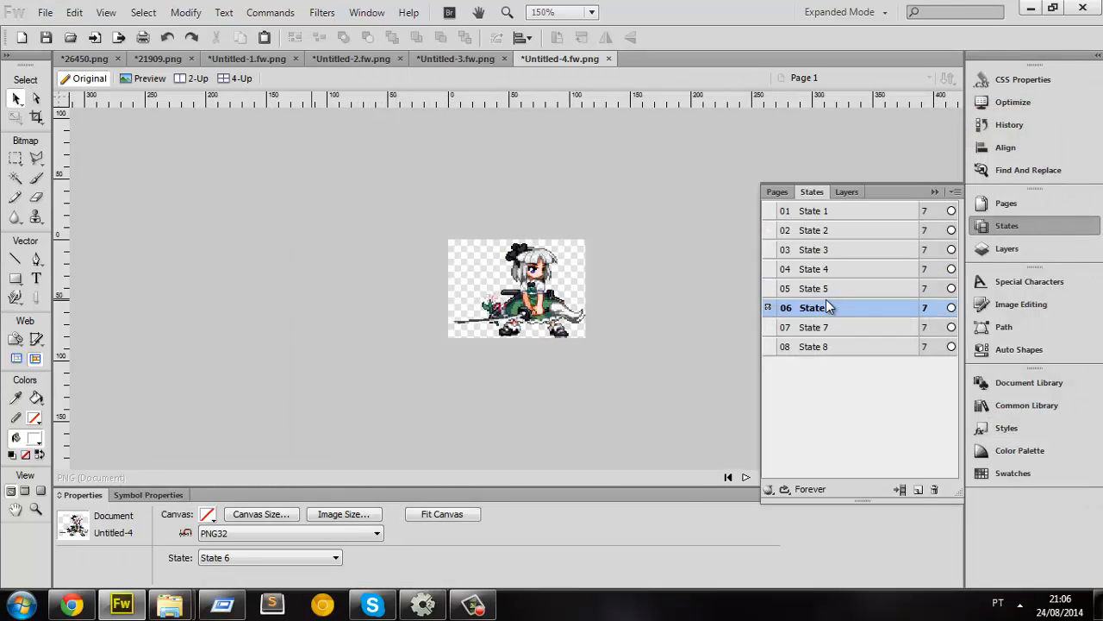
key("ctrl+shift+x")
key("Return")
key("BackSpace")
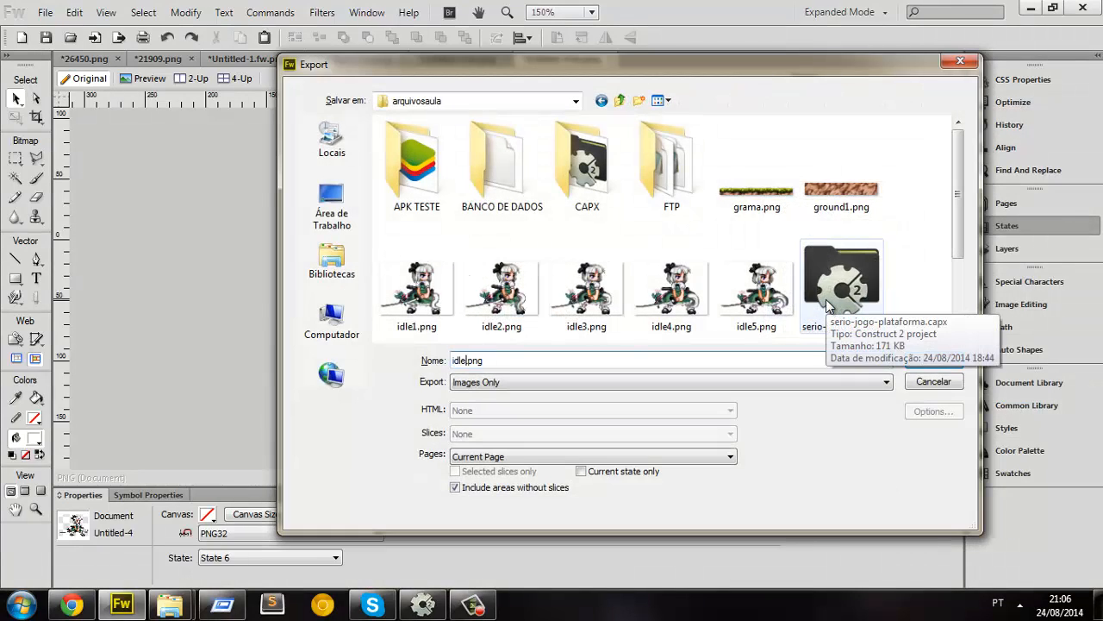
type("6")
key("Return")
Step: Export State 7 as a PNG 32 image named idle7.png in the arquivosaula folder
left_click(820, 324)
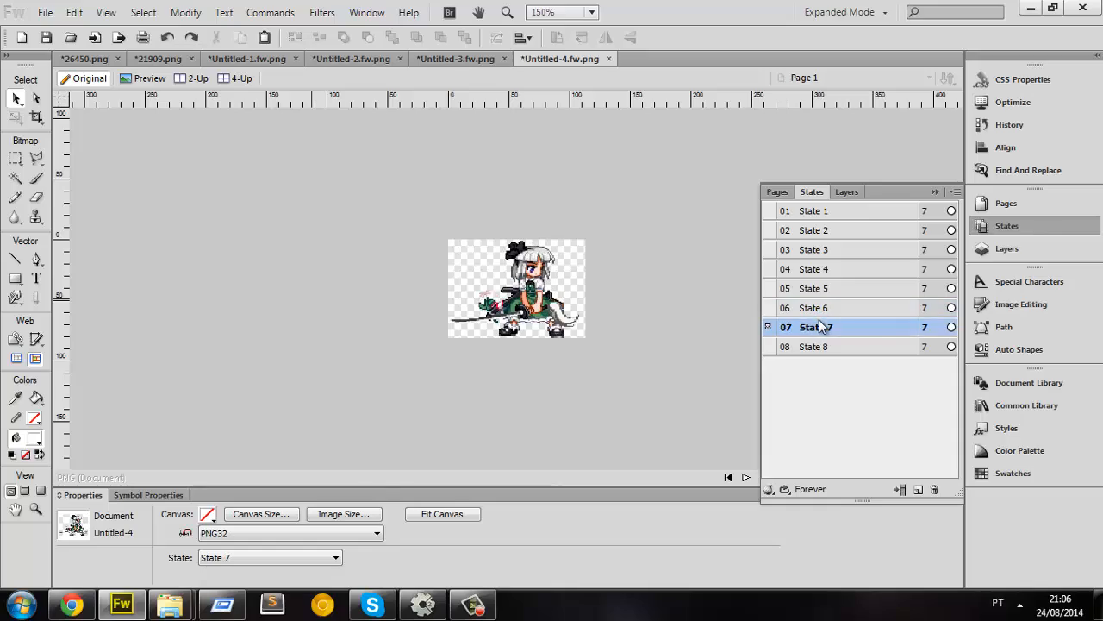
key("ctrl+shift+x")
key("Return")
key("Left")
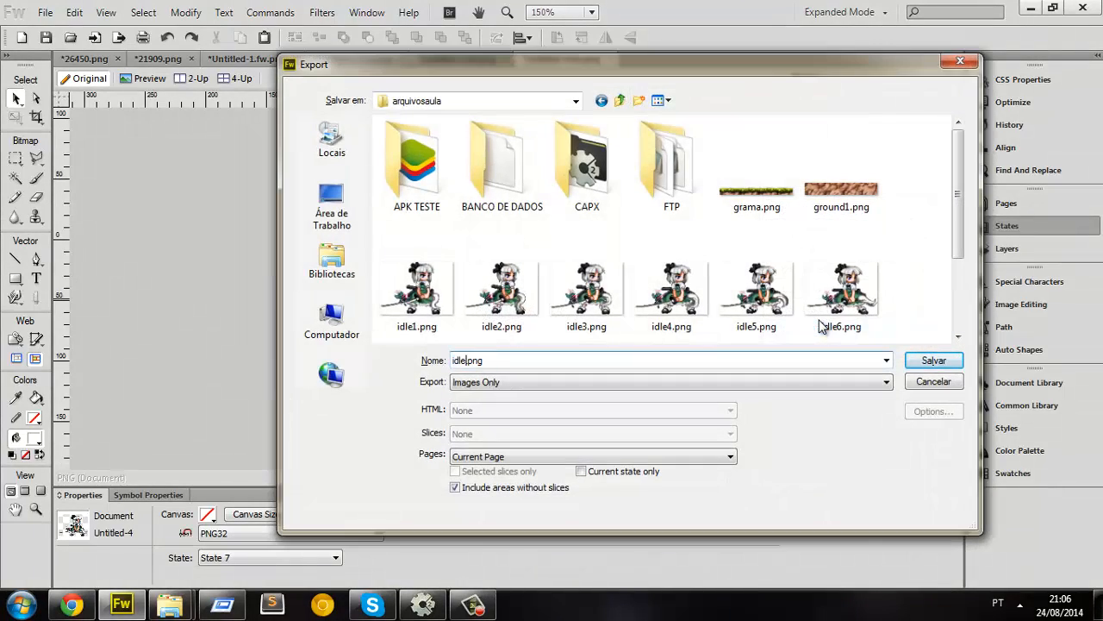
type("7")
key("Return")
Step: Export State 8 as a PNG 32 image named idle8.png in the arquivosaula folder
left_click(829, 348)
key("ctrl+shift+x")
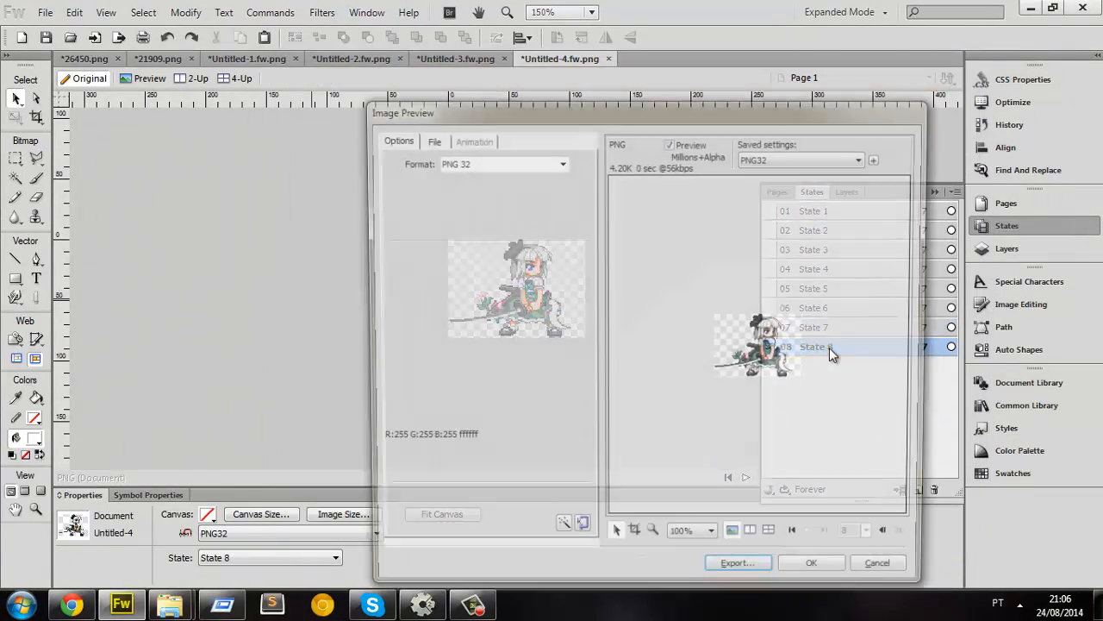
key("Return")
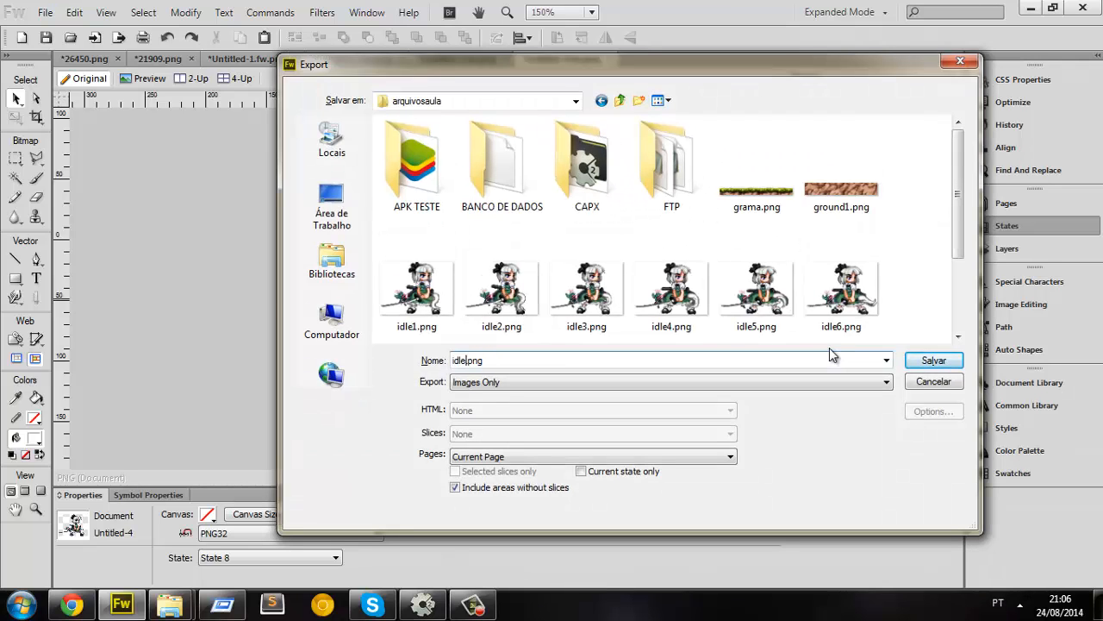
key("Return")
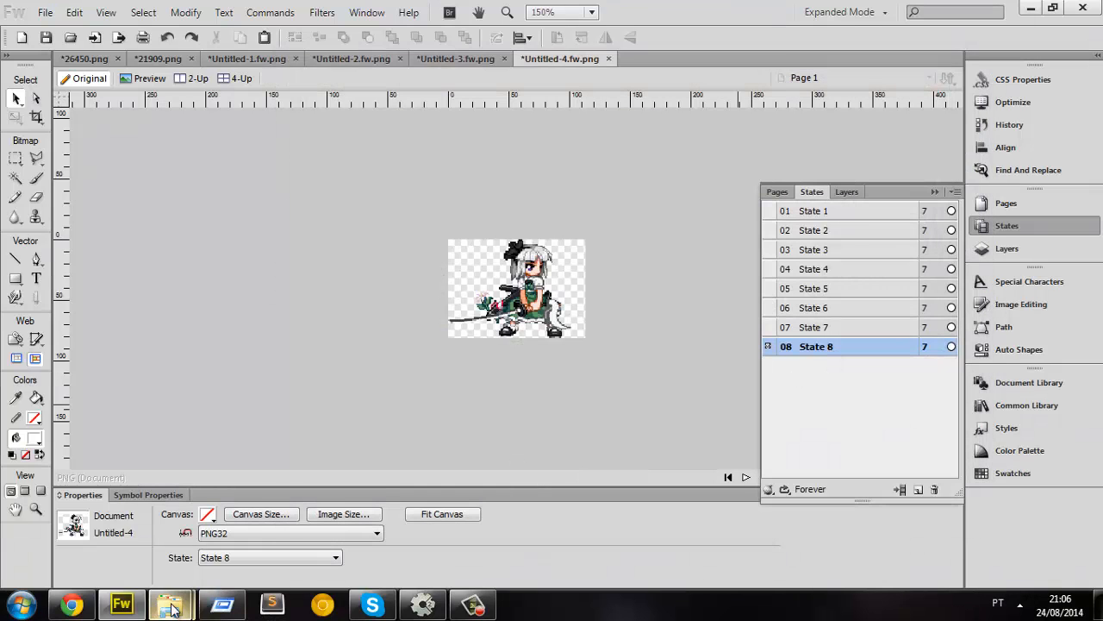
Step: Switch to the arquivosaula folder in Windows Explorer and bring idle1.png into Layout 1 in Construct 2 as a sprite
mouse_move(169, 604)
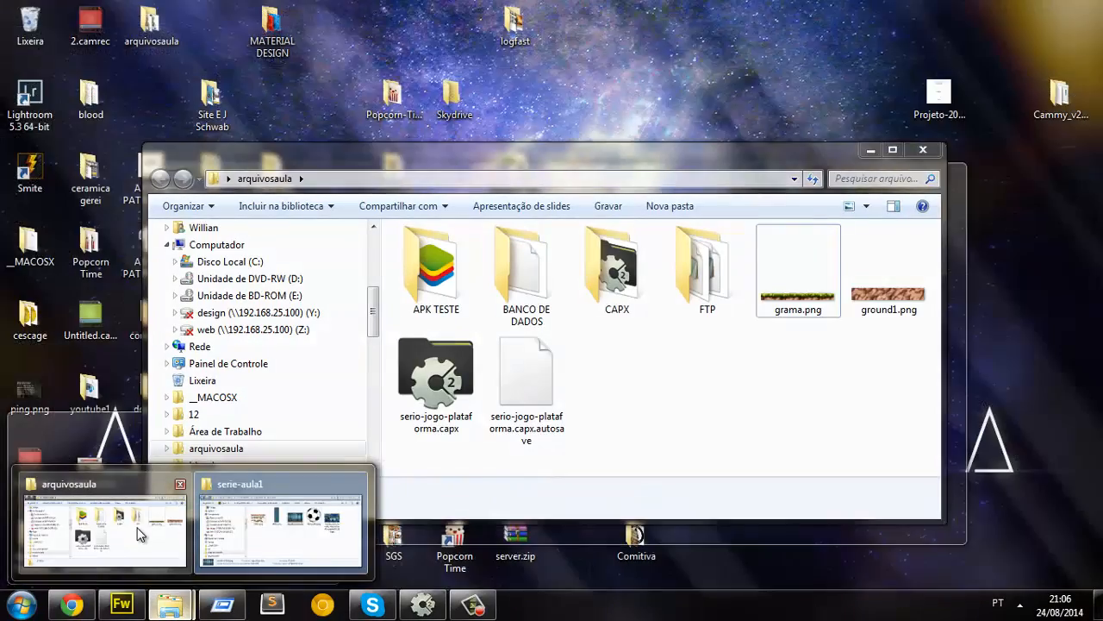
left_click(138, 534)
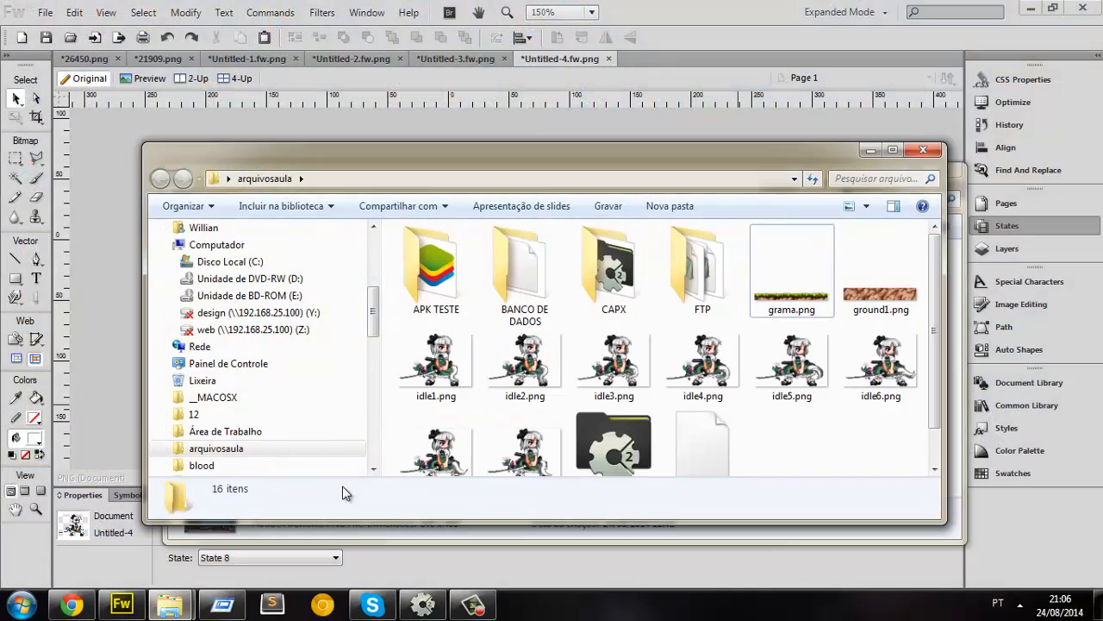
scroll(603, 388, "down", 1)
left_click(845, 306)
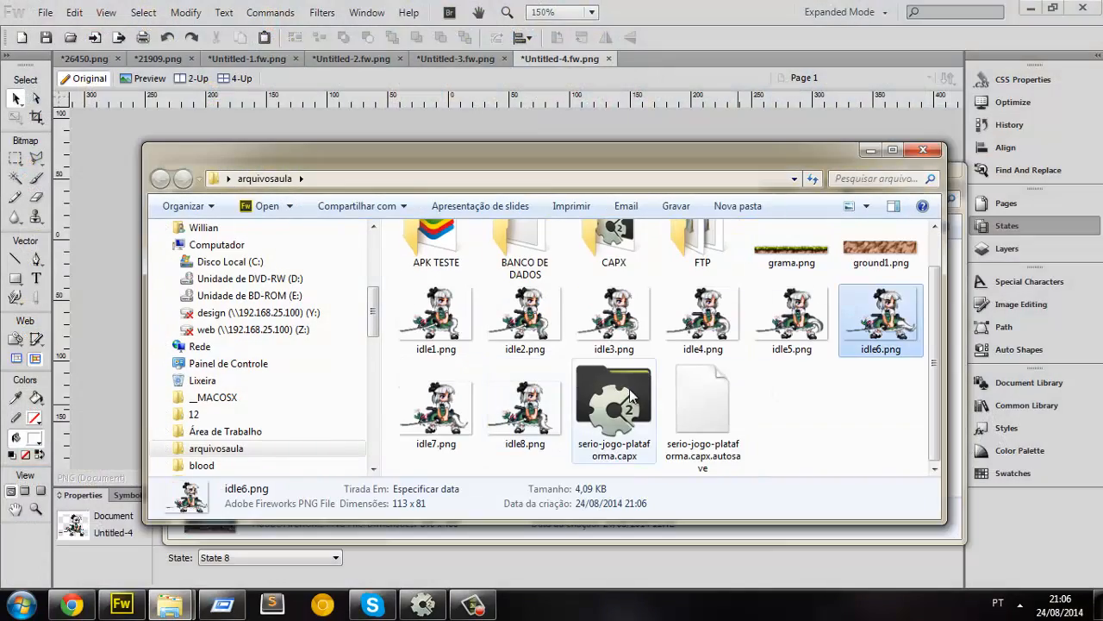
left_click(441, 345)
left_click_drag(437, 338, 270, 227)
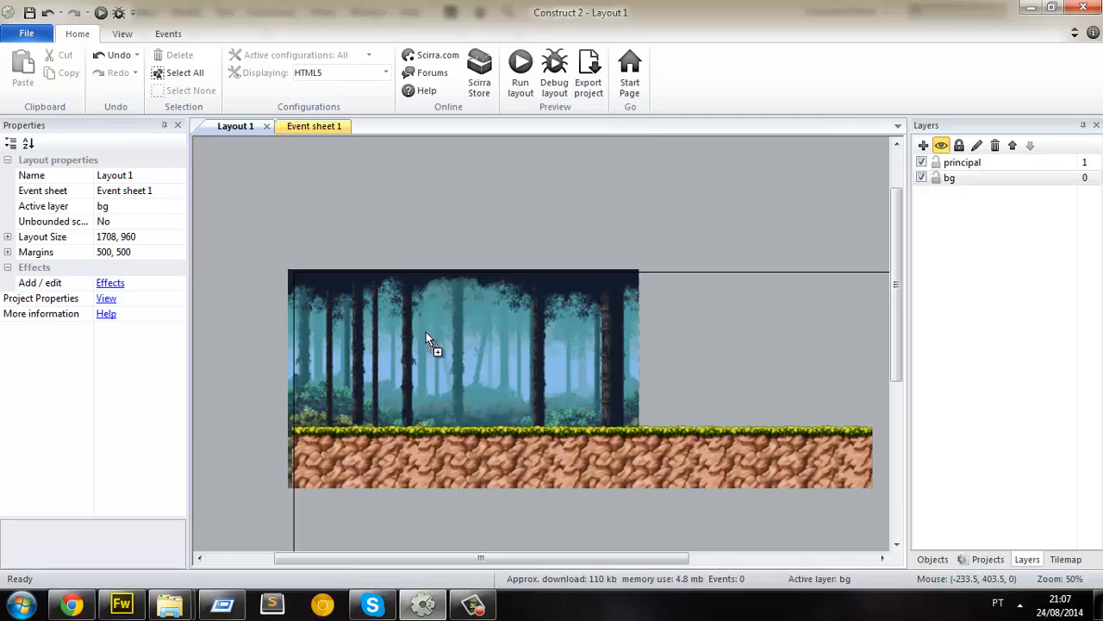
Step: Move the imported character sprite down to just above the grass, at about position 336, 330
double_click(727, 336)
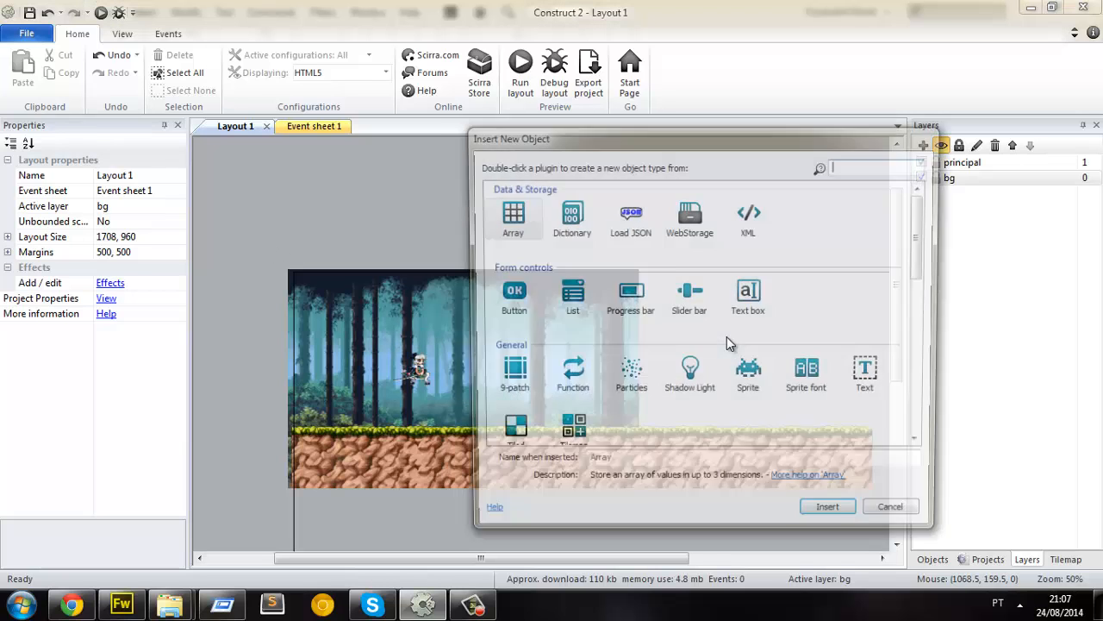
left_click(899, 517)
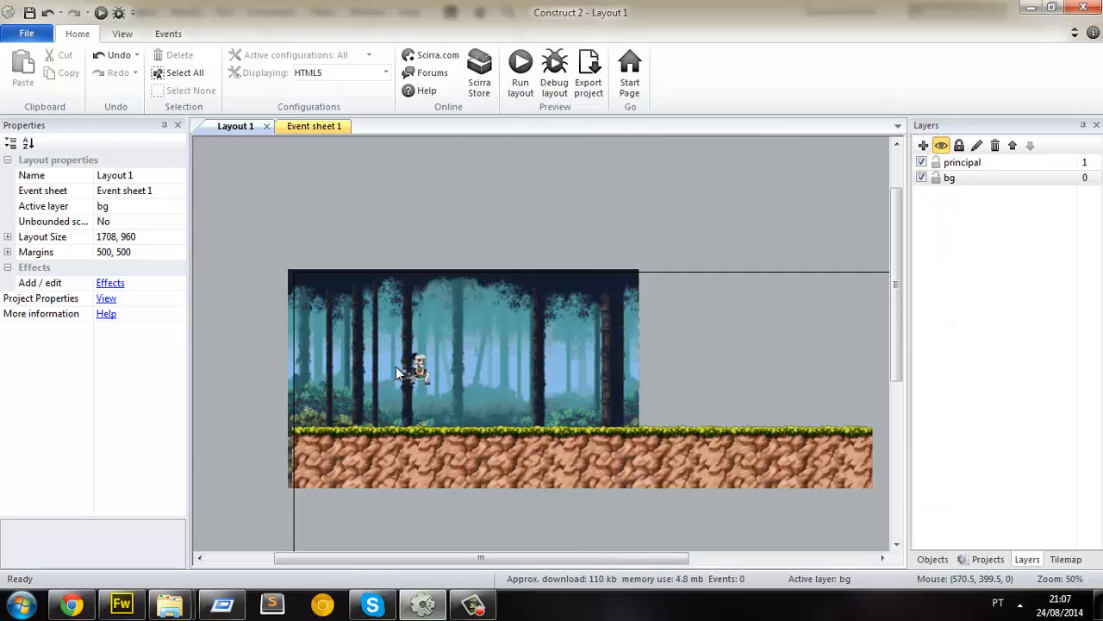
left_click_drag(415, 371, 429, 404)
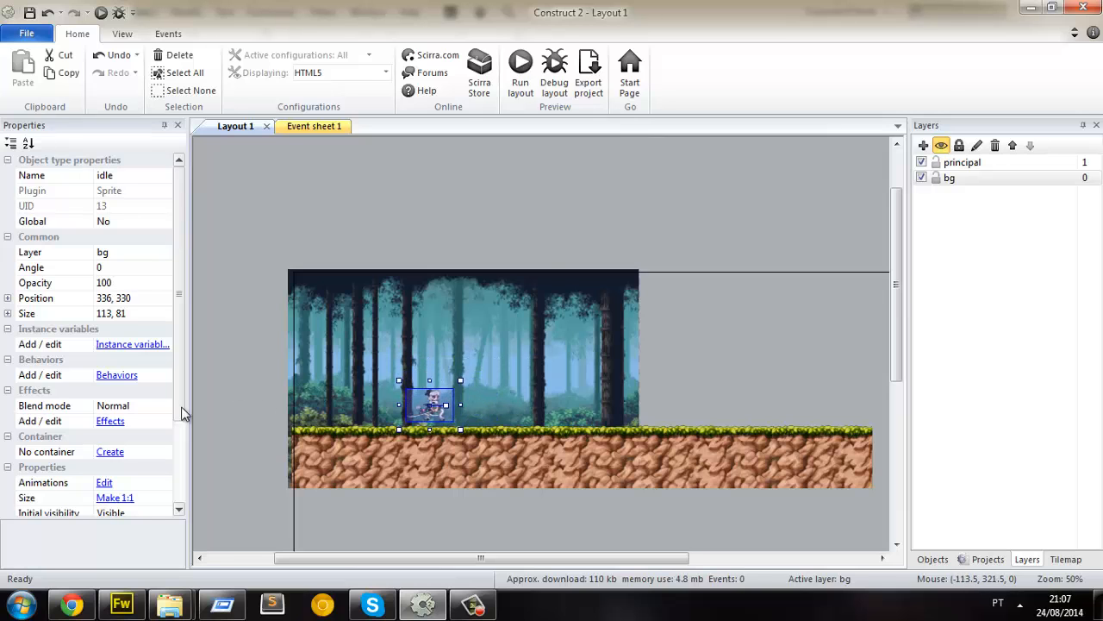
Step: Add the Platform behavior to the idle character sprite and close its behaviors list
left_click(129, 380)
left_click(283, 250)
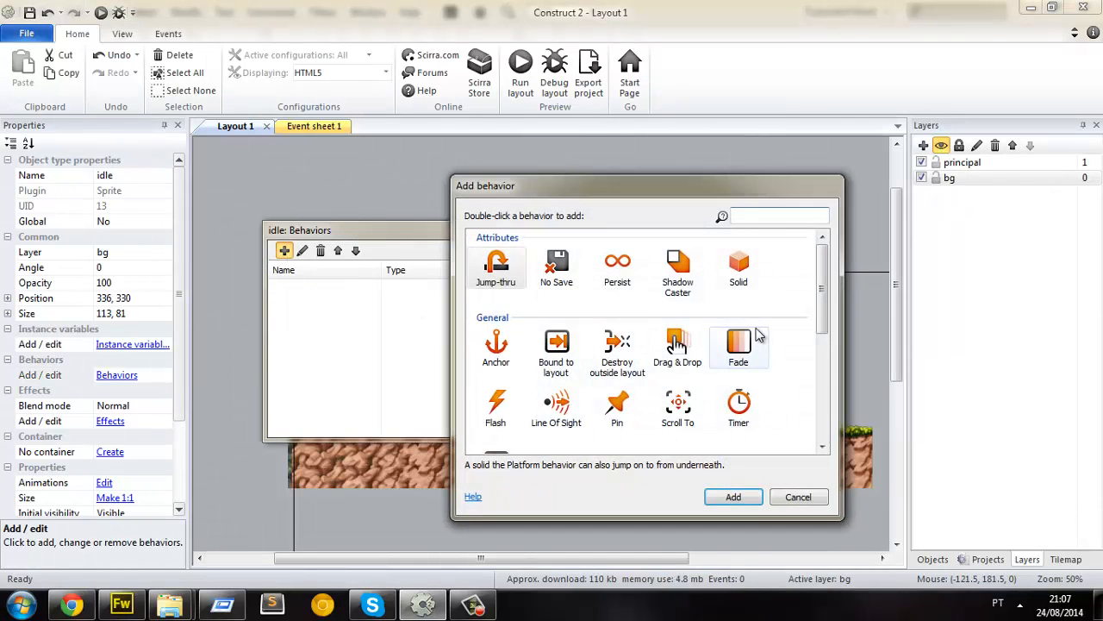
scroll(758, 345, "down", 5)
double_click(559, 275)
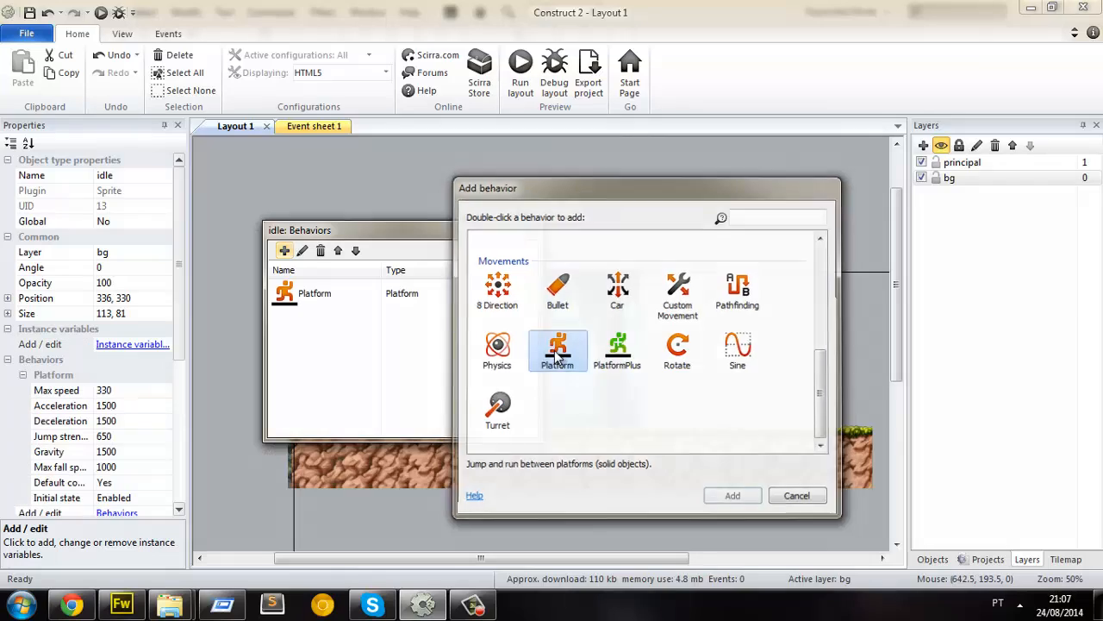
left_click(531, 231)
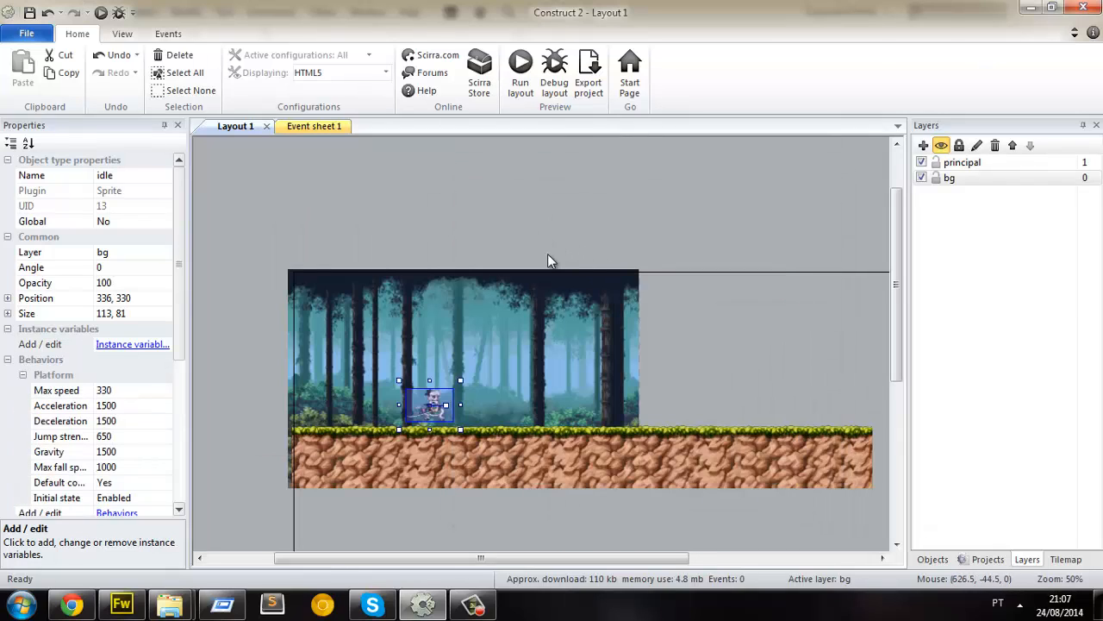
Step: Move the idle character sprite from the bg layer to the principal layer
left_click(947, 179)
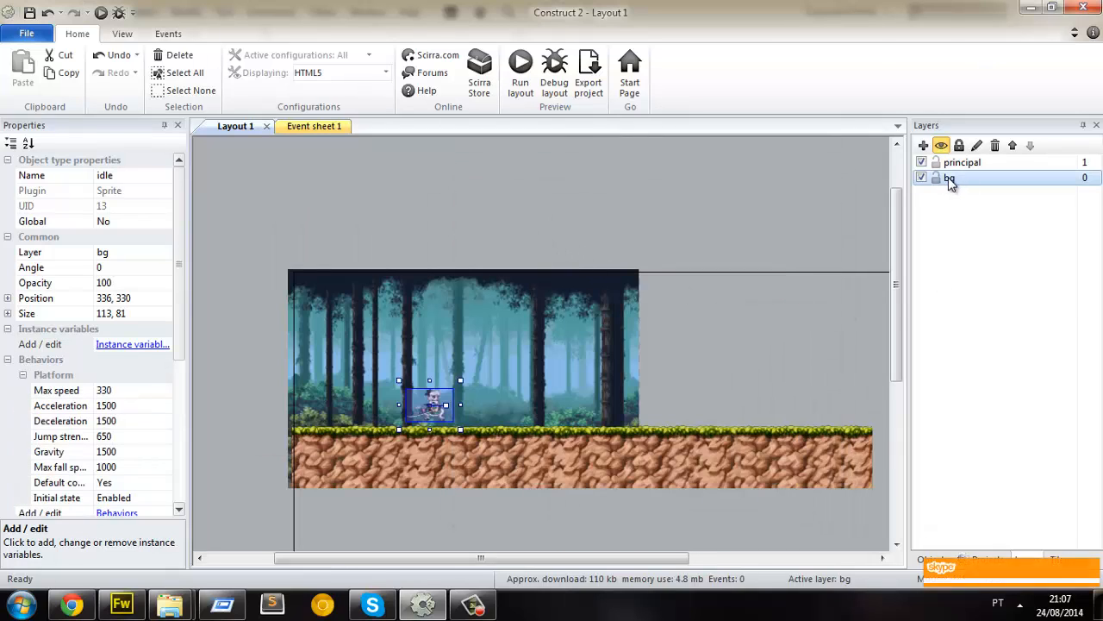
left_click_drag(434, 403, 449, 381)
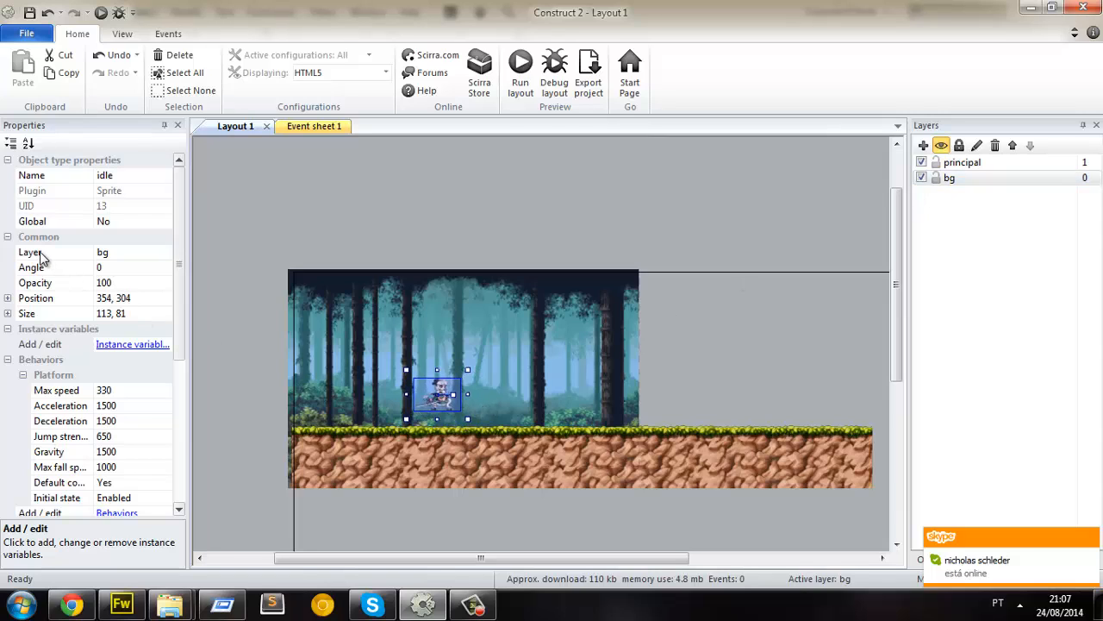
left_click(163, 252)
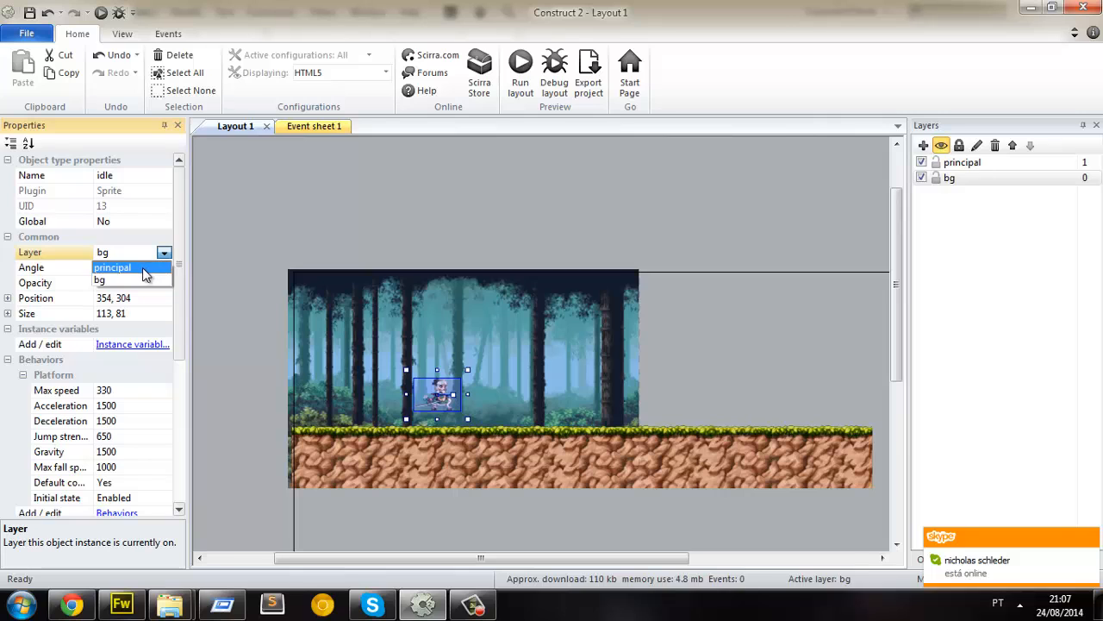
left_click(145, 269)
left_click(244, 432)
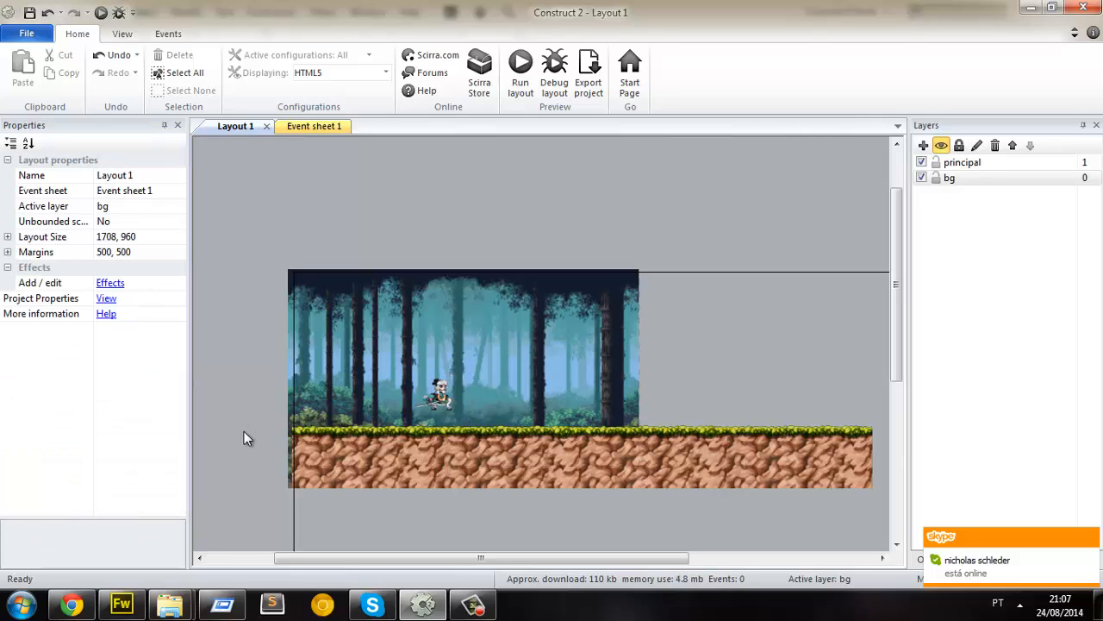
Step: Raise the idle sprite to about position 284, 232, preview the layout in the browser, and return to Construct 2
left_click_drag(440, 398, 415, 368)
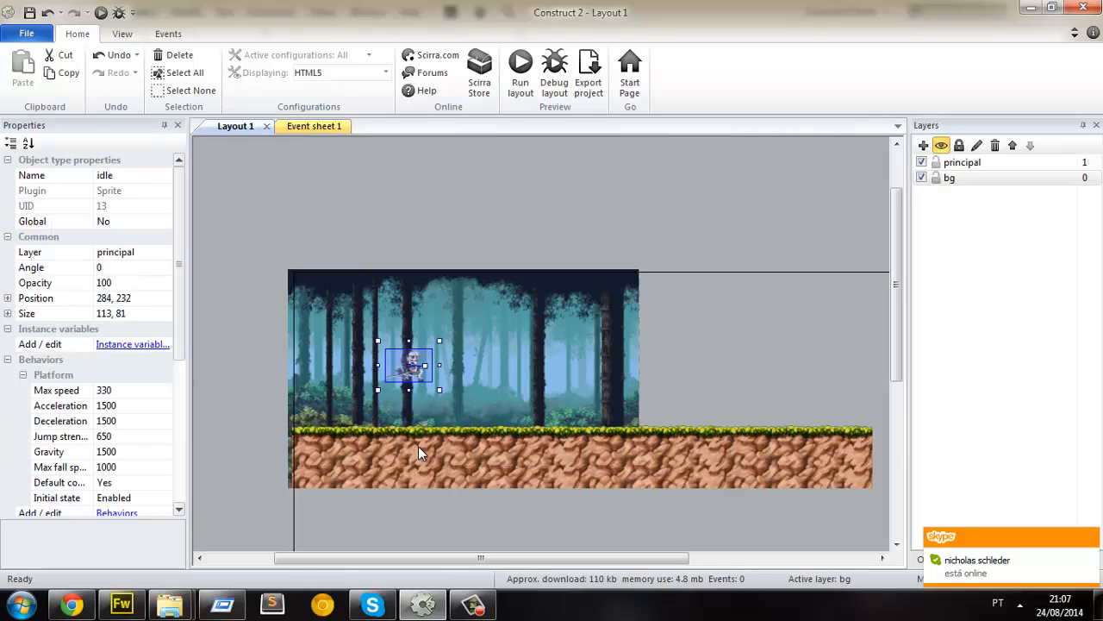
left_click(238, 223)
left_click(101, 12)
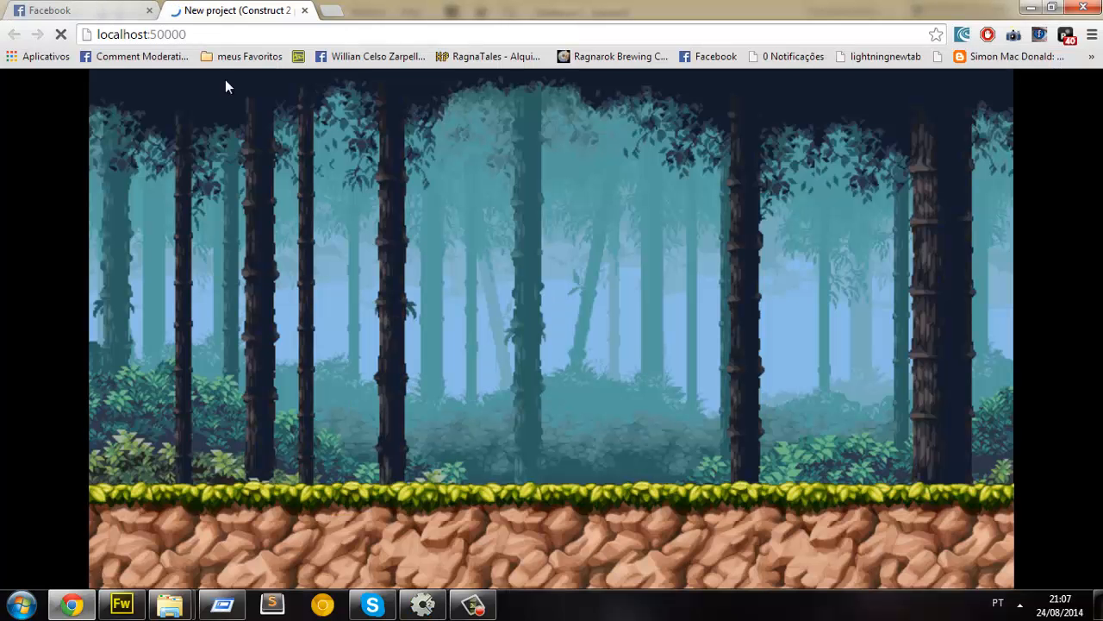
left_click(419, 608)
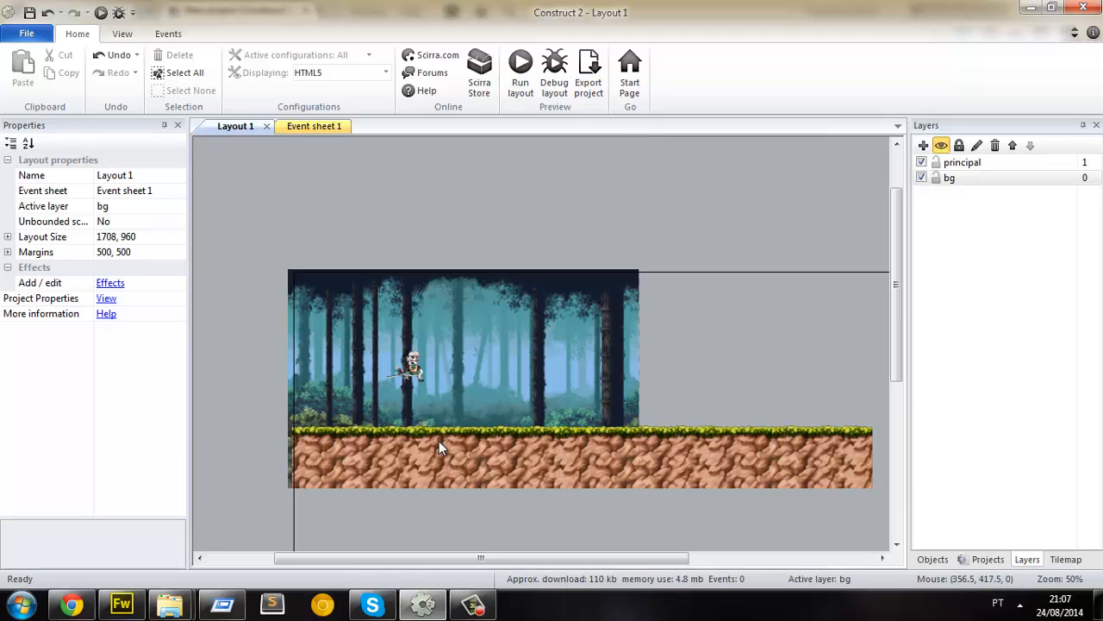
Step: Examine the separate grass and ground sprites that make up the floor
left_click(402, 431)
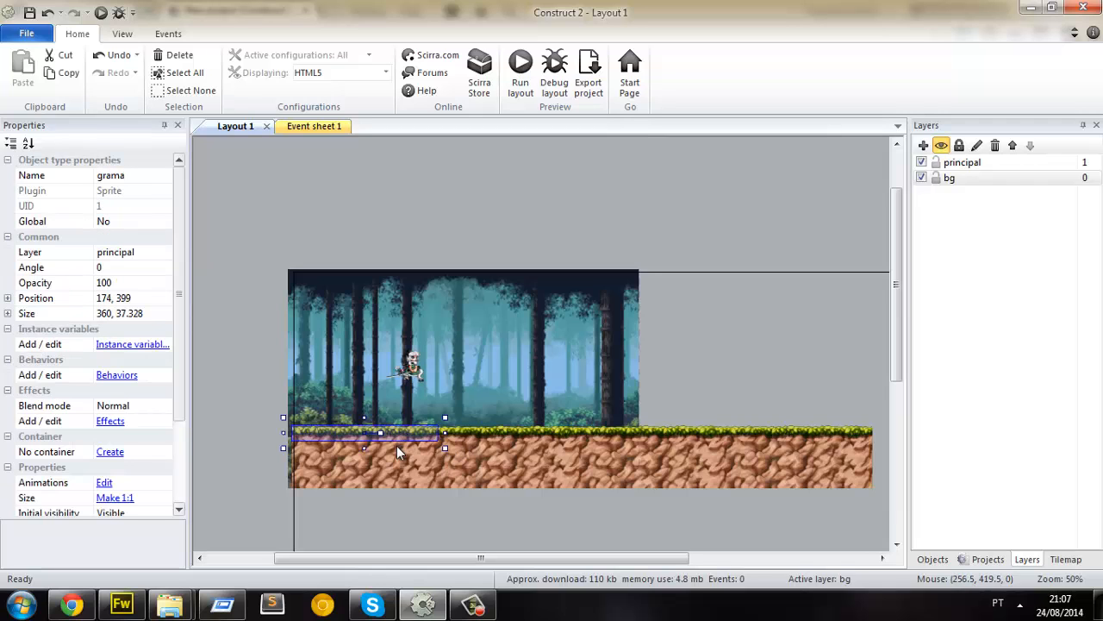
left_click(396, 447)
left_click(502, 445)
left_click(526, 432)
left_click(535, 469)
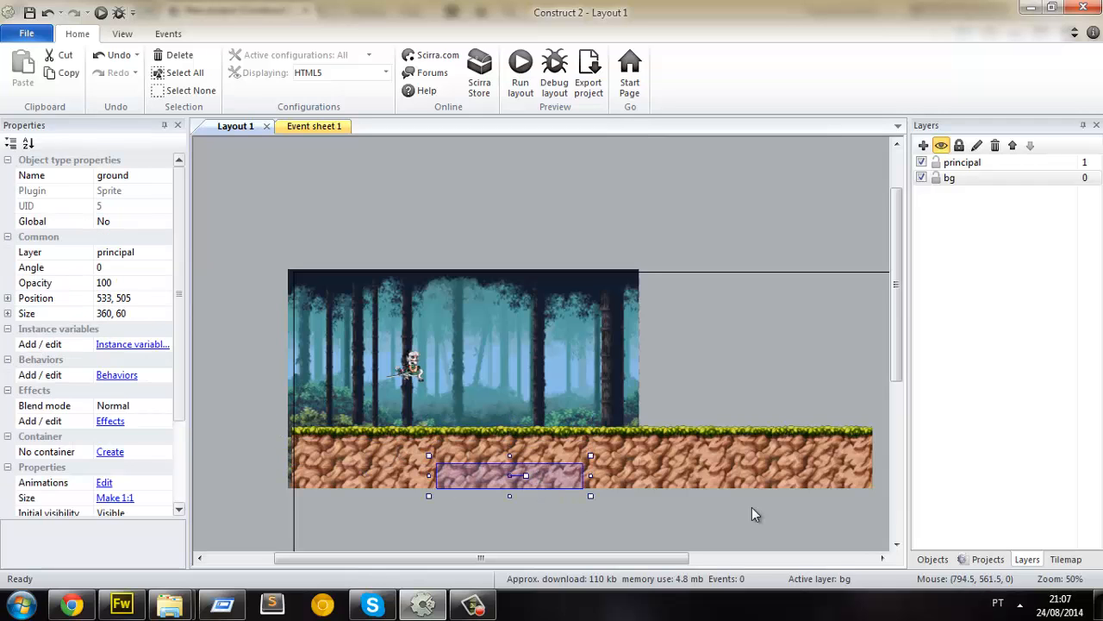
left_click(793, 453)
left_click(769, 432)
left_click(666, 446)
left_click(665, 472)
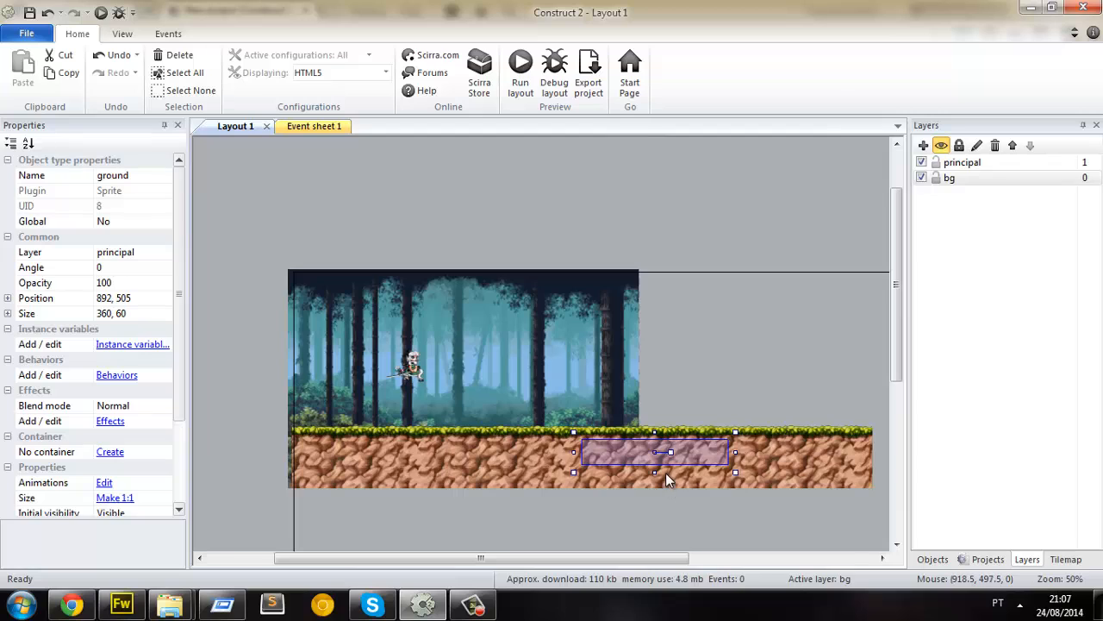
left_click(671, 431)
left_click(714, 385)
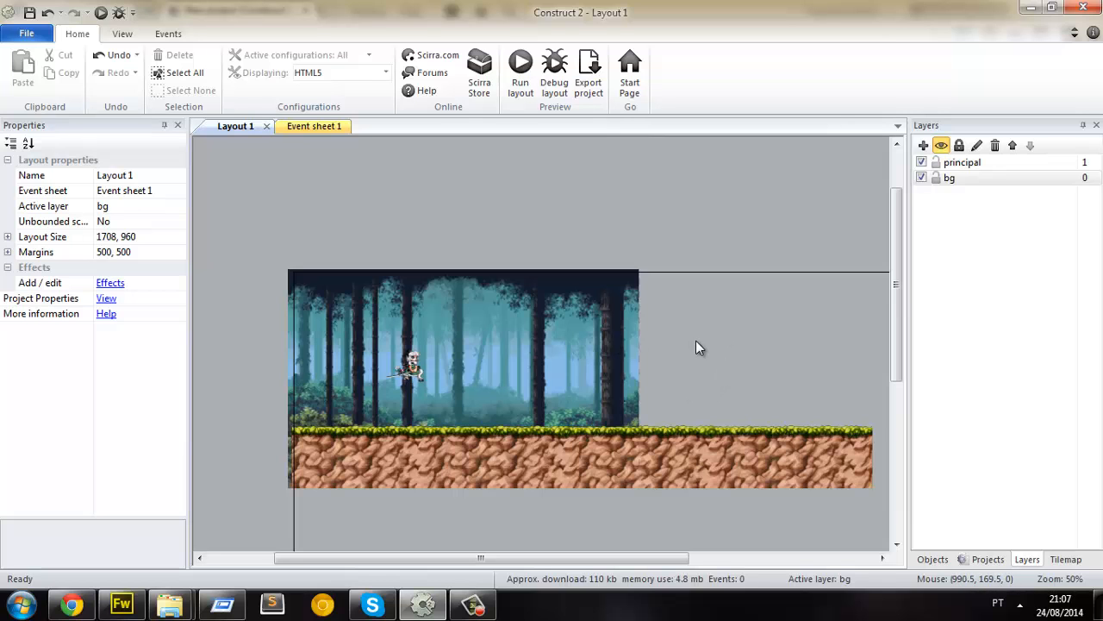
Step: Insert a new Sprite object beside the forest background and fill its 250 x 250 image with solid pink
double_click(697, 342)
double_click(749, 372)
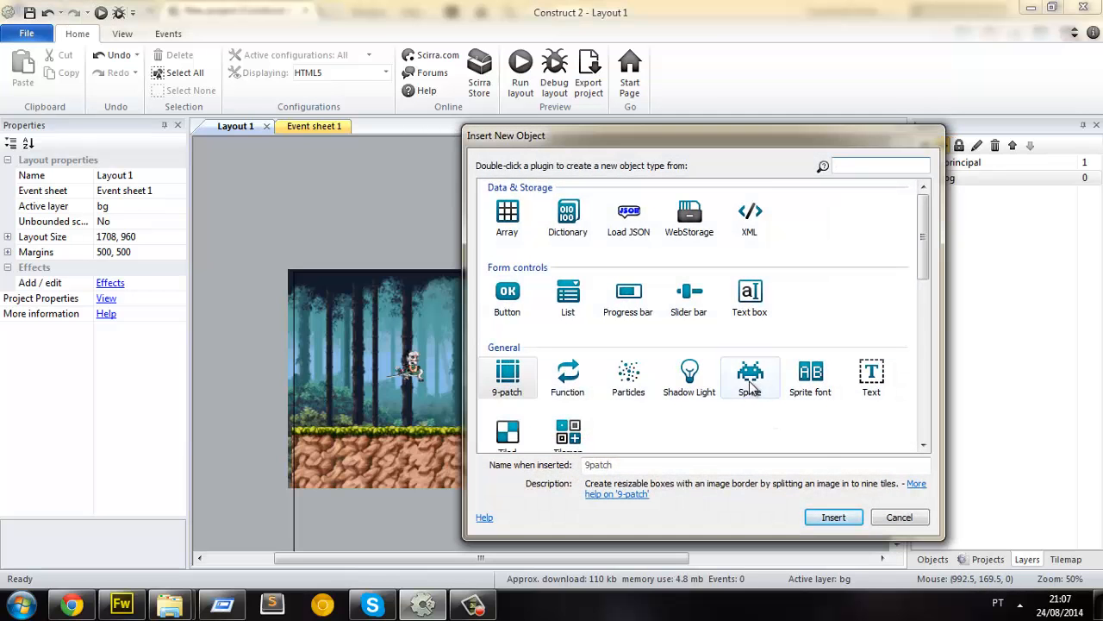
left_click(667, 386)
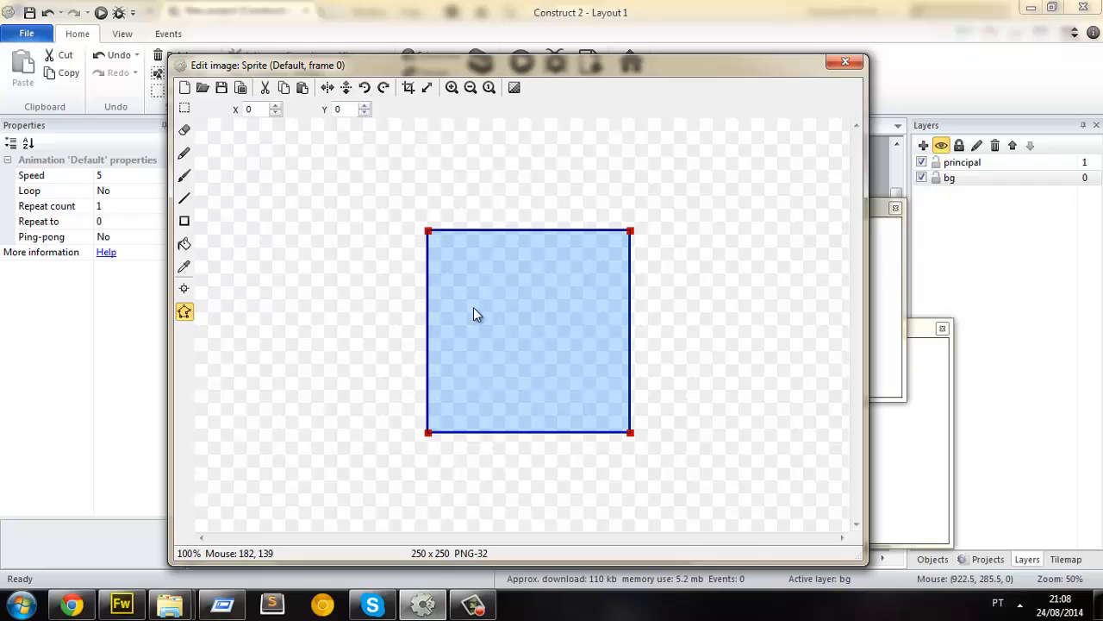
left_click(184, 245)
left_click(664, 395)
left_click(539, 327)
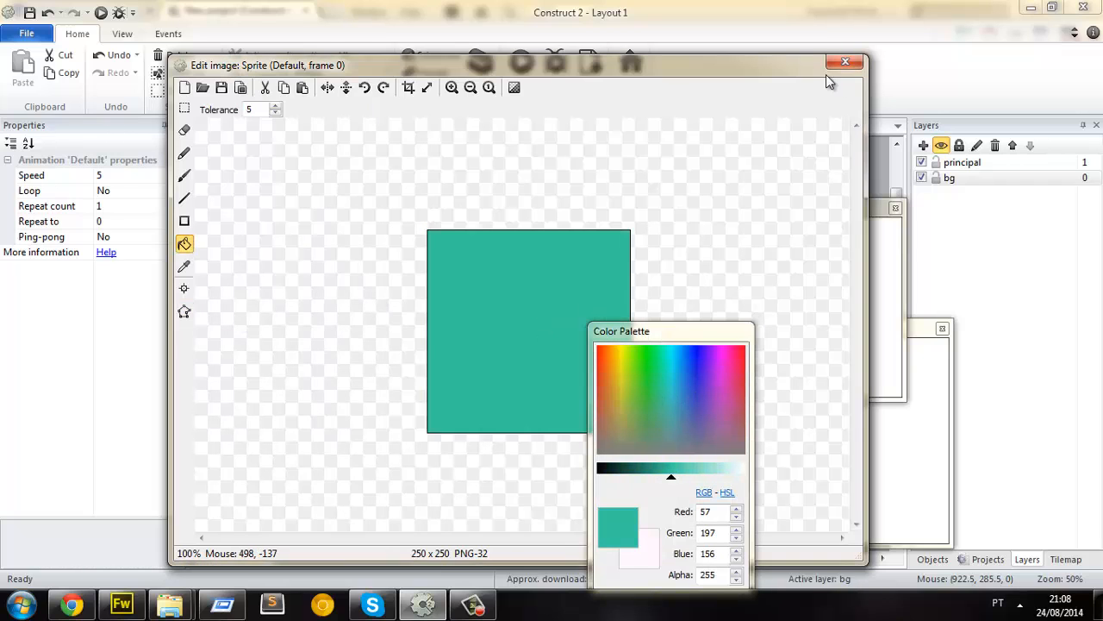
left_click(734, 366)
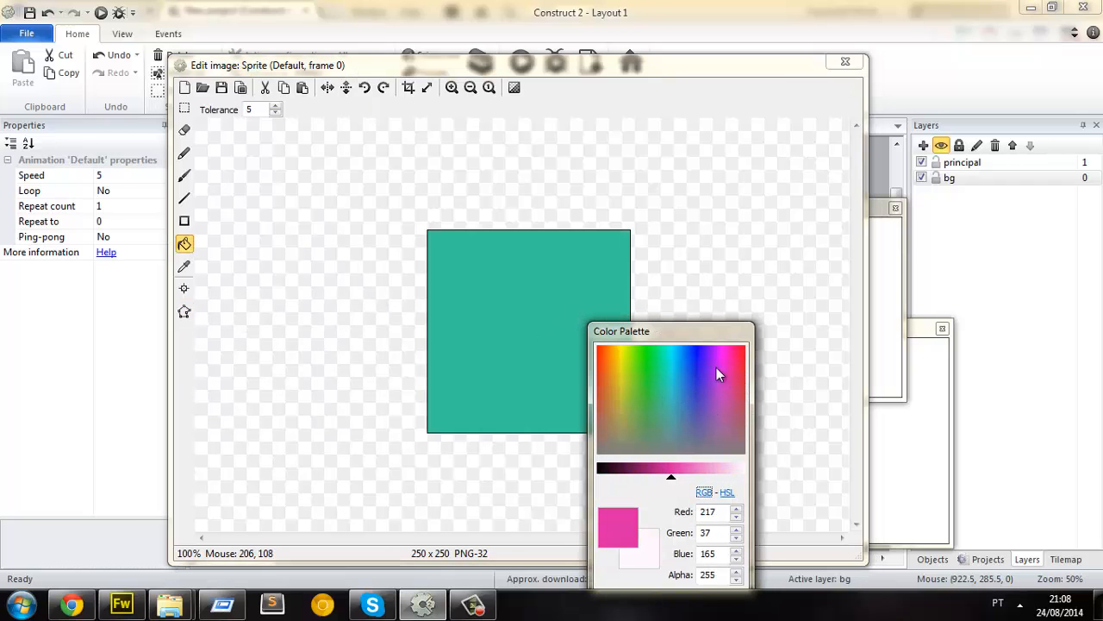
left_click(587, 284)
left_click(845, 62)
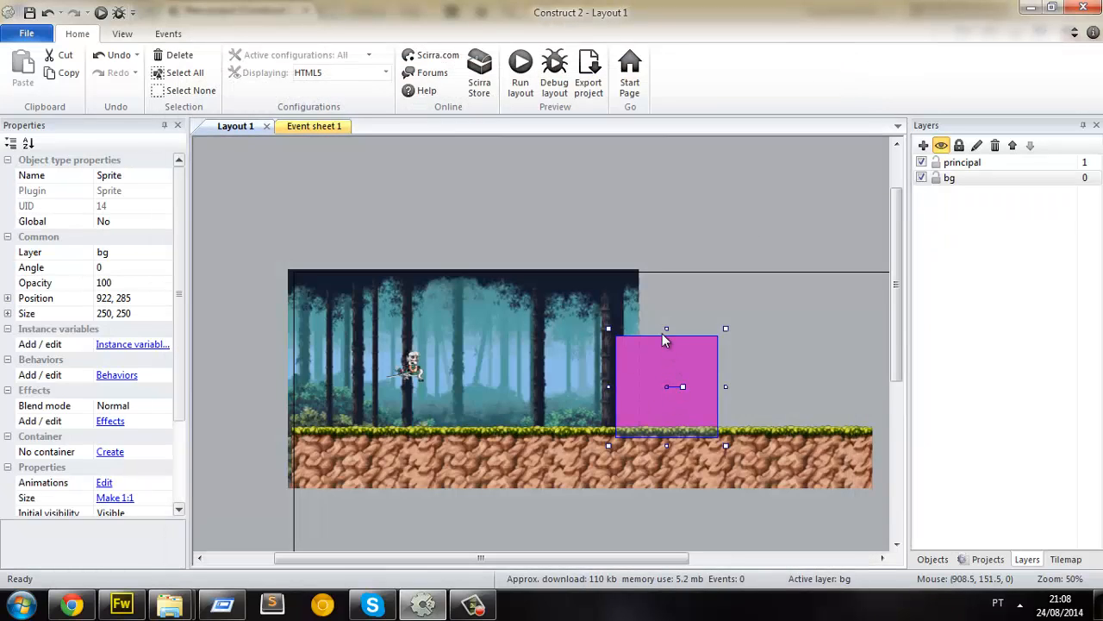
Step: Add the Solid behavior to the pink sprite and close its behaviors list
left_click(117, 375)
left_click(283, 250)
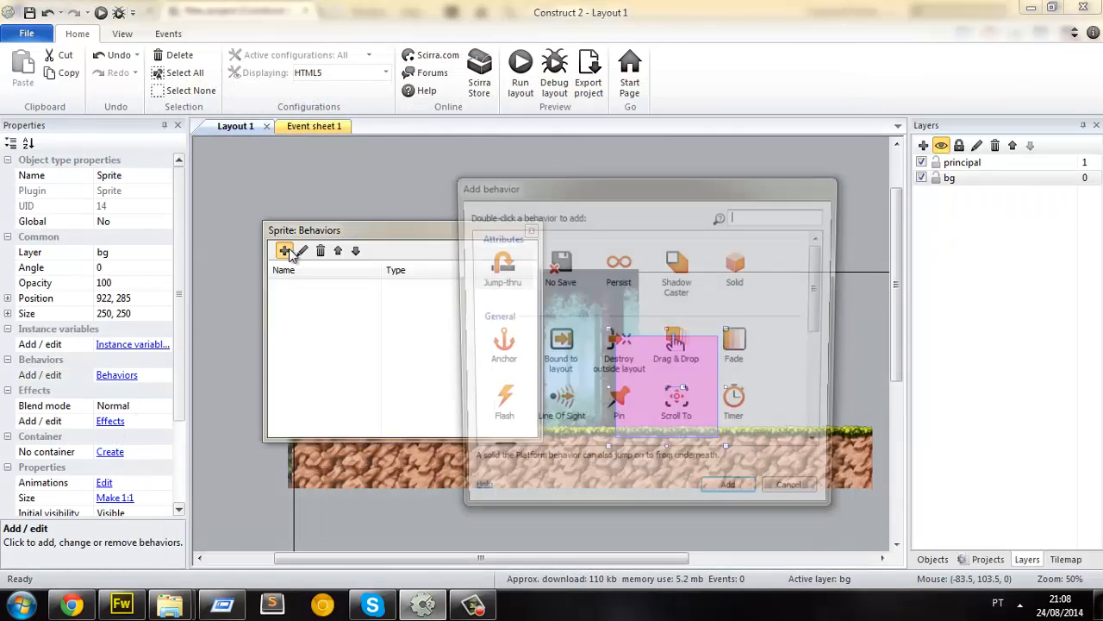
double_click(726, 271)
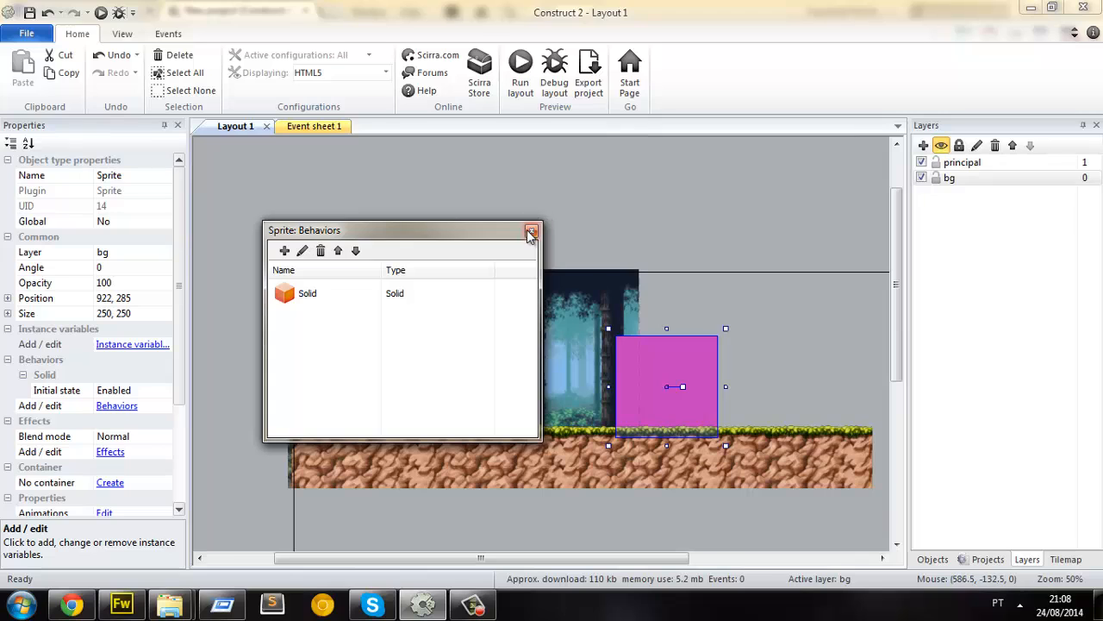
left_click(531, 233)
Step: Assign the pink sprite to the principal layer and make principal the active layer
left_click(159, 255)
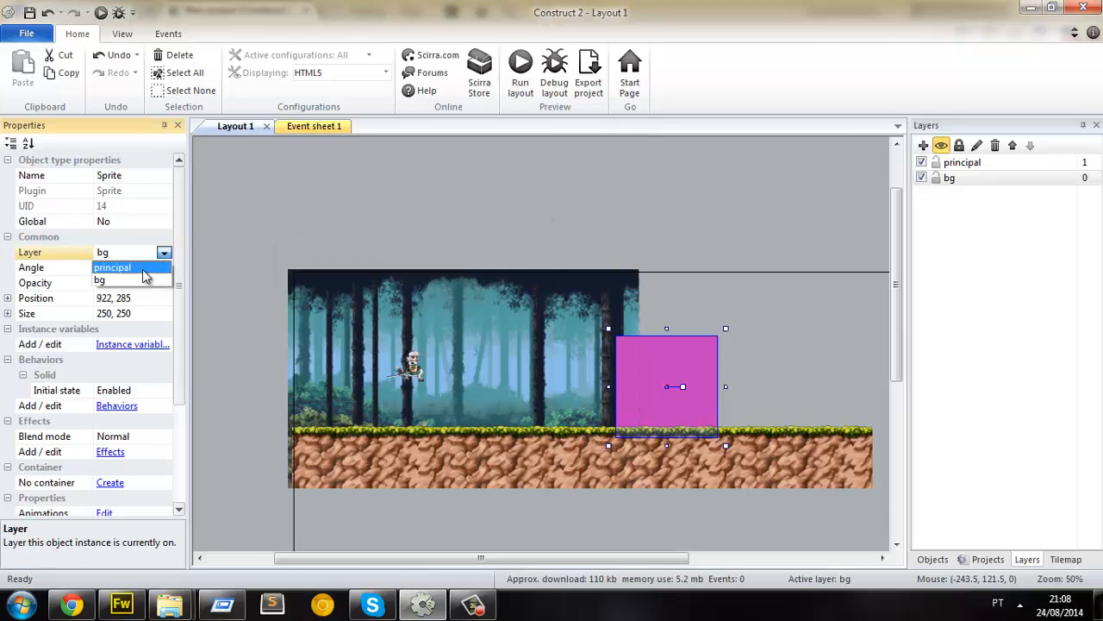
left_click(140, 268)
left_click(966, 163)
Step: Reshape the pink sprite into a 1434 x 12 strip along the whole floor and lower it into the grass at position 718, 397
left_click_drag(671, 348, 879, 415)
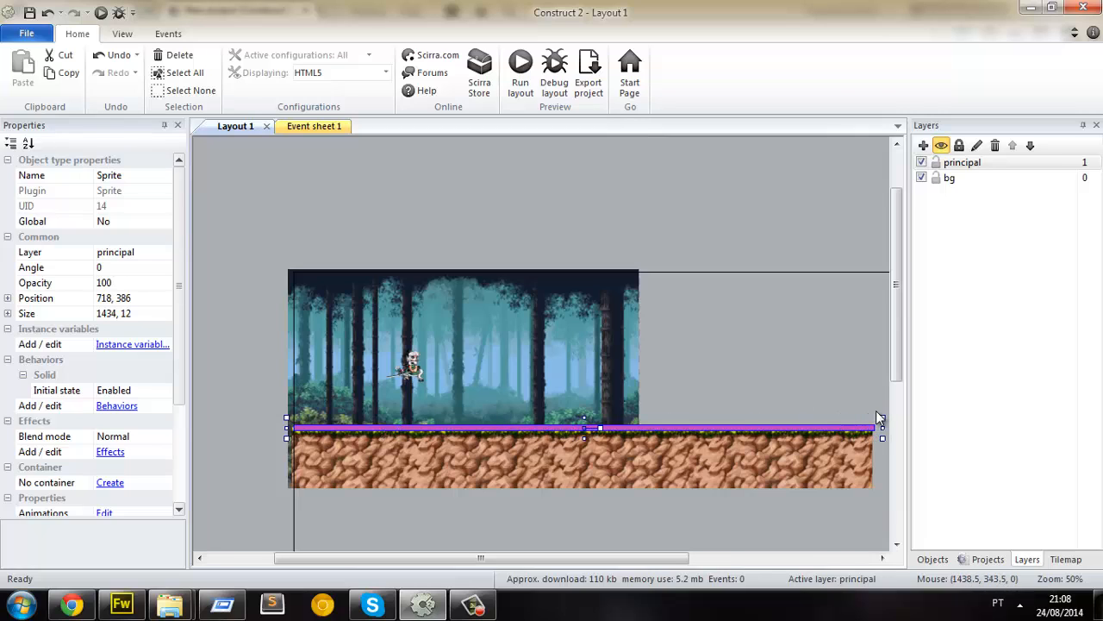
key("Down")
key("Down")
key("Down")
key("Down")
key("Down")
key("Down")
key("Down")
key("Down")
key("Down")
key("Down")
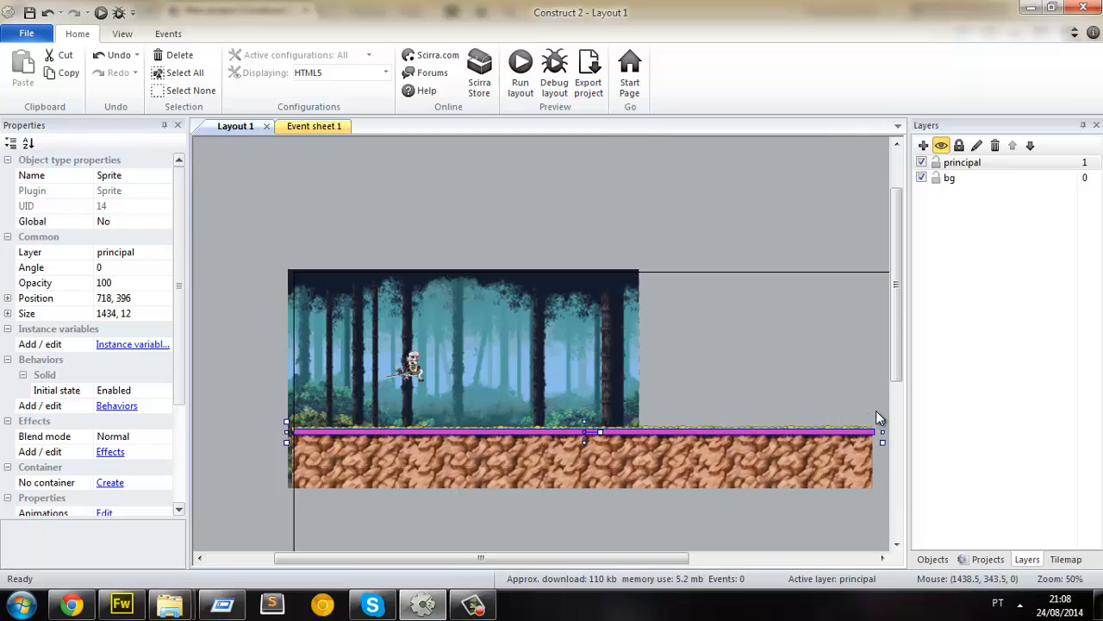
key("Down")
Step: Preview the layout, test the character's walking and jumping on the pink strip, and return to Construct 2
left_click(100, 13)
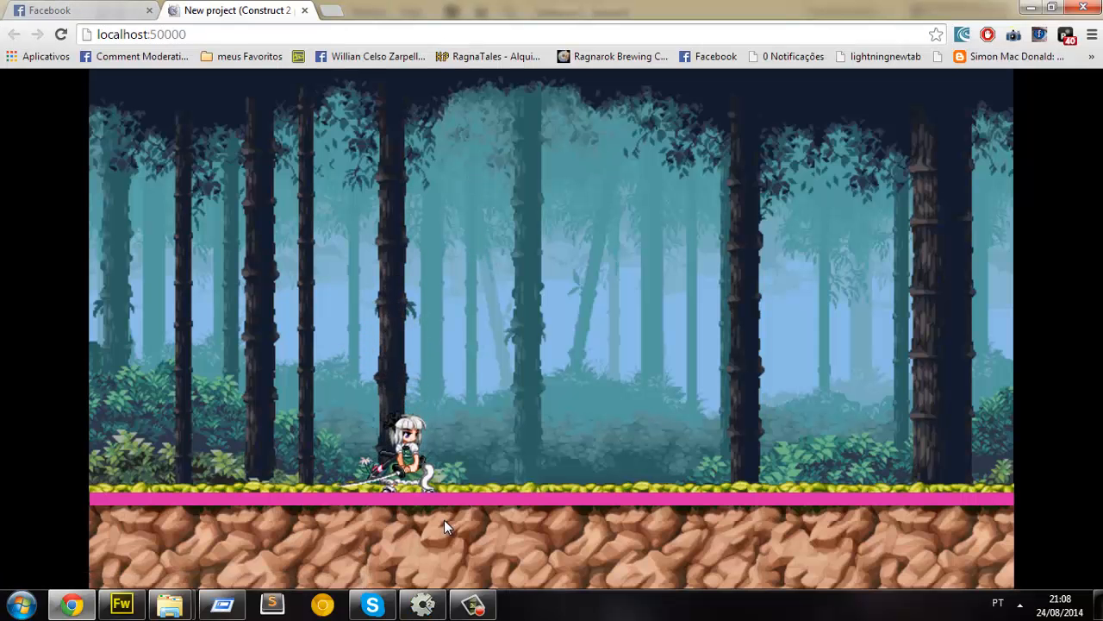
key("Right")
key("Left")
key("Up")
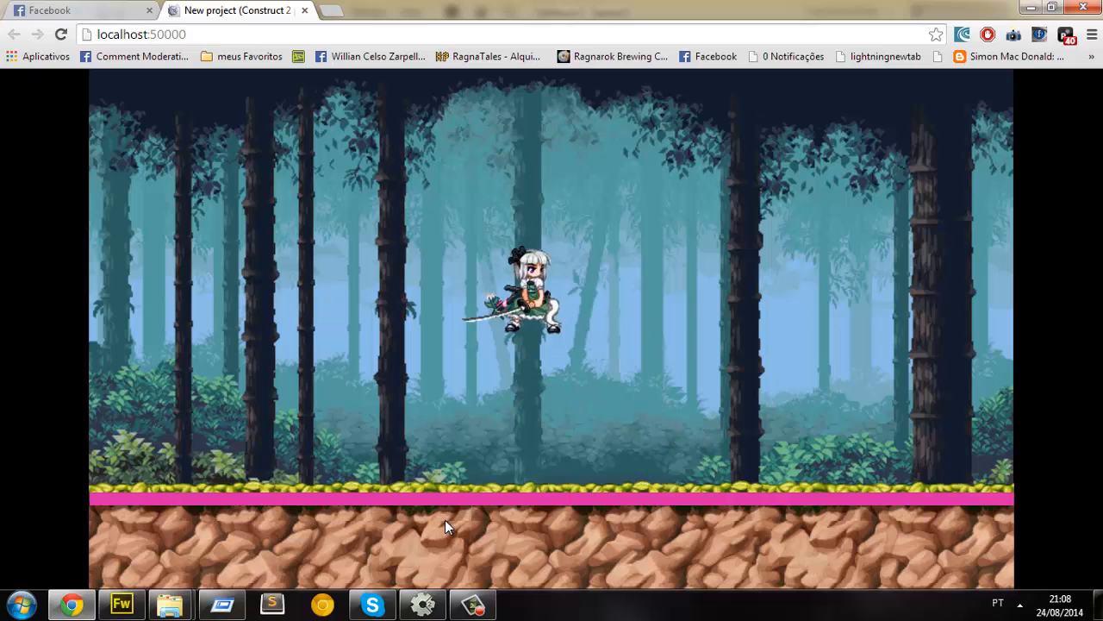
key("alt+Tab")
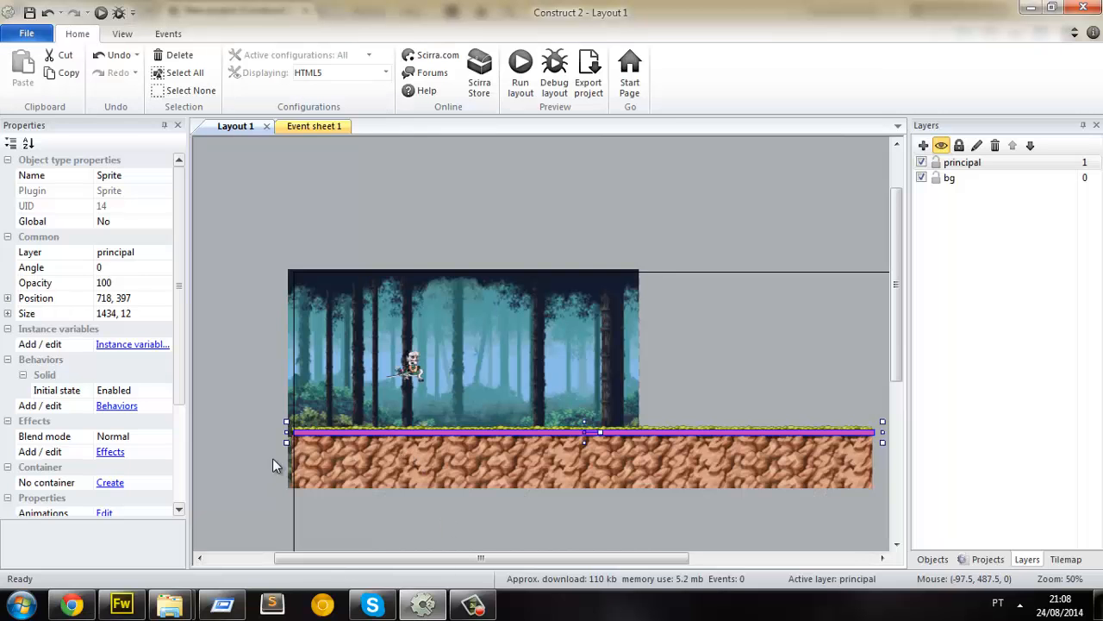
Step: Rename the pink strip sprite to solido and set its initial visibility to Invisible
left_click(147, 178)
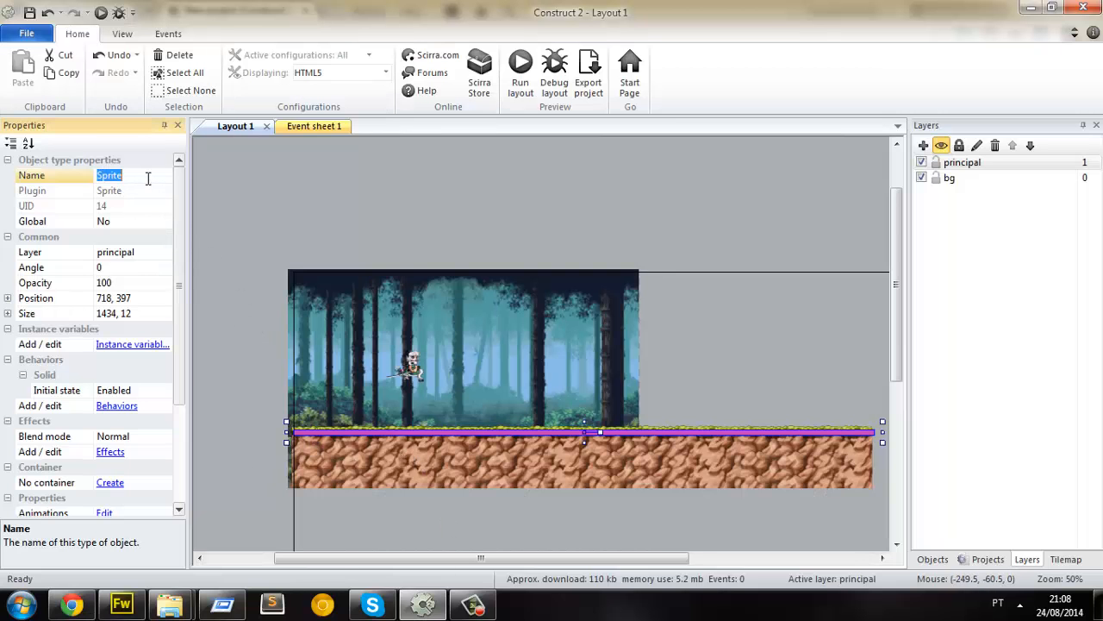
type("solido")
scroll(179, 302, "down", 3)
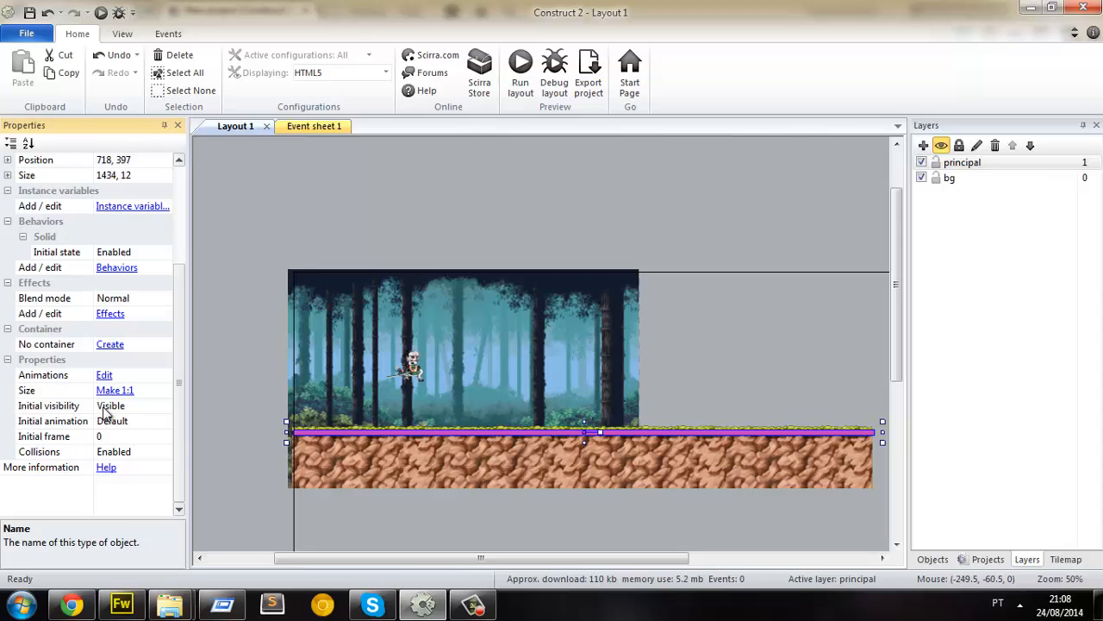
left_click(134, 406)
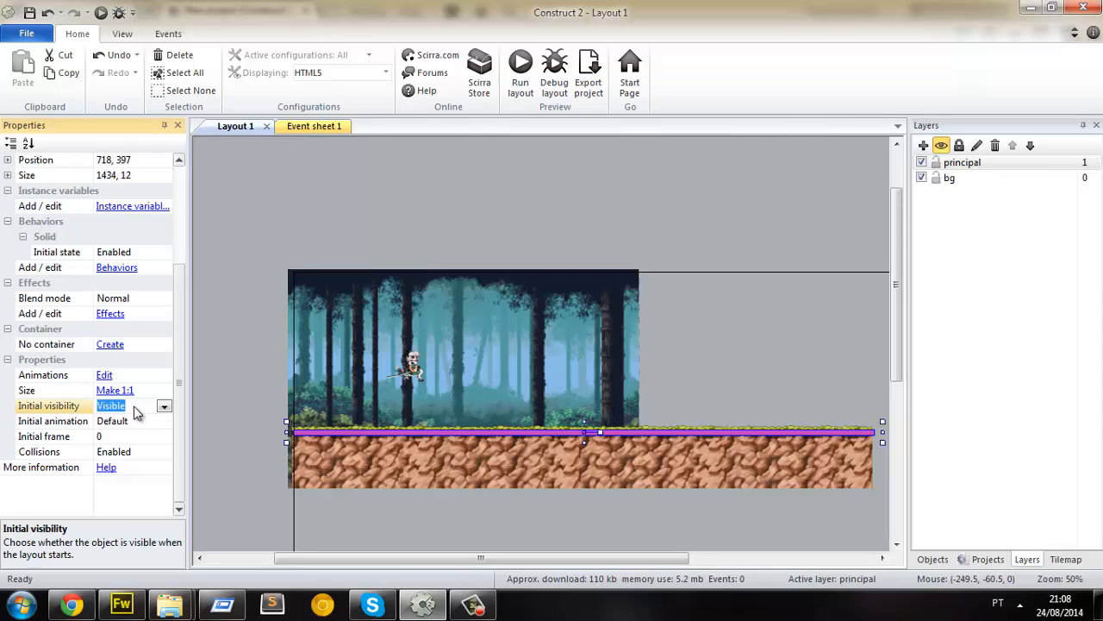
left_click(162, 406)
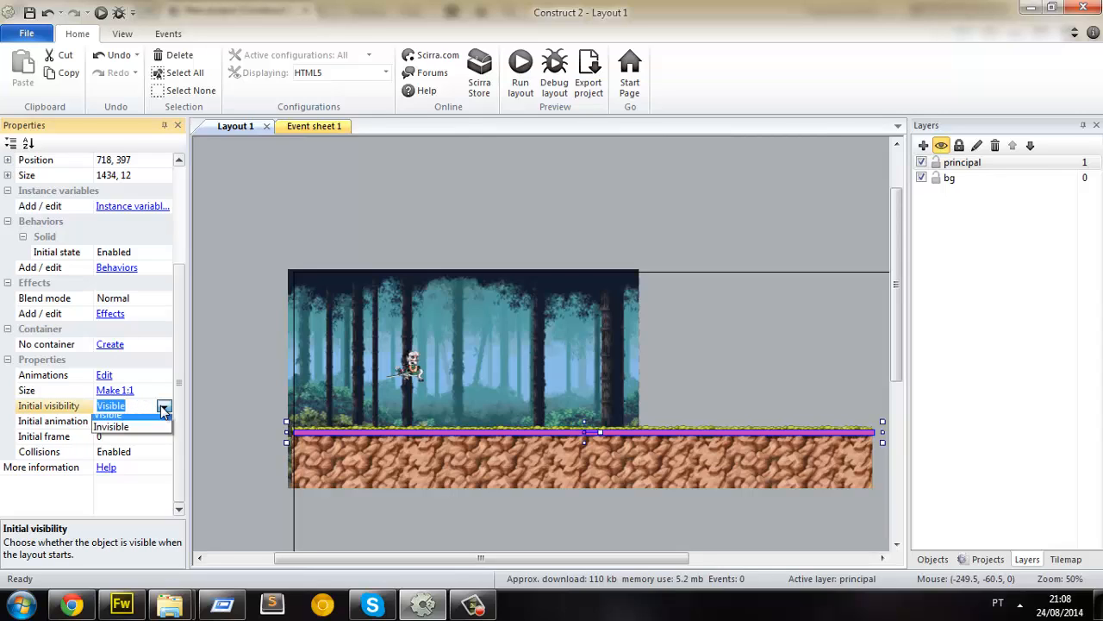
left_click(130, 435)
left_click(226, 412)
Step: Preview the layout, test walking and jumping on the hidden floor up to the scene's left edge, and return to Construct 2
left_click(101, 13)
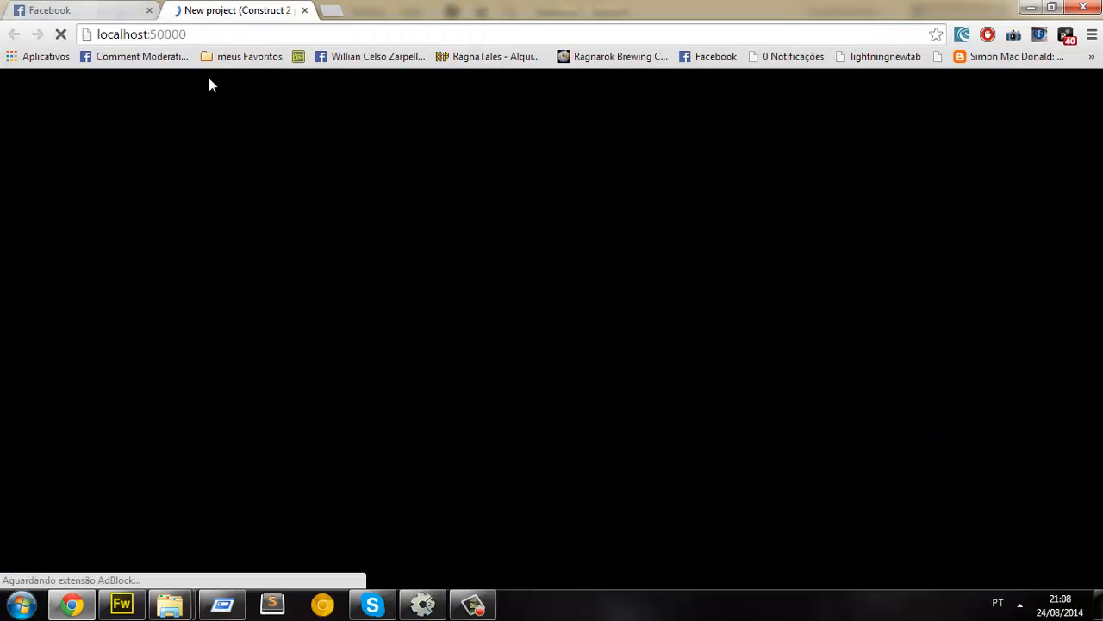
key("Right")
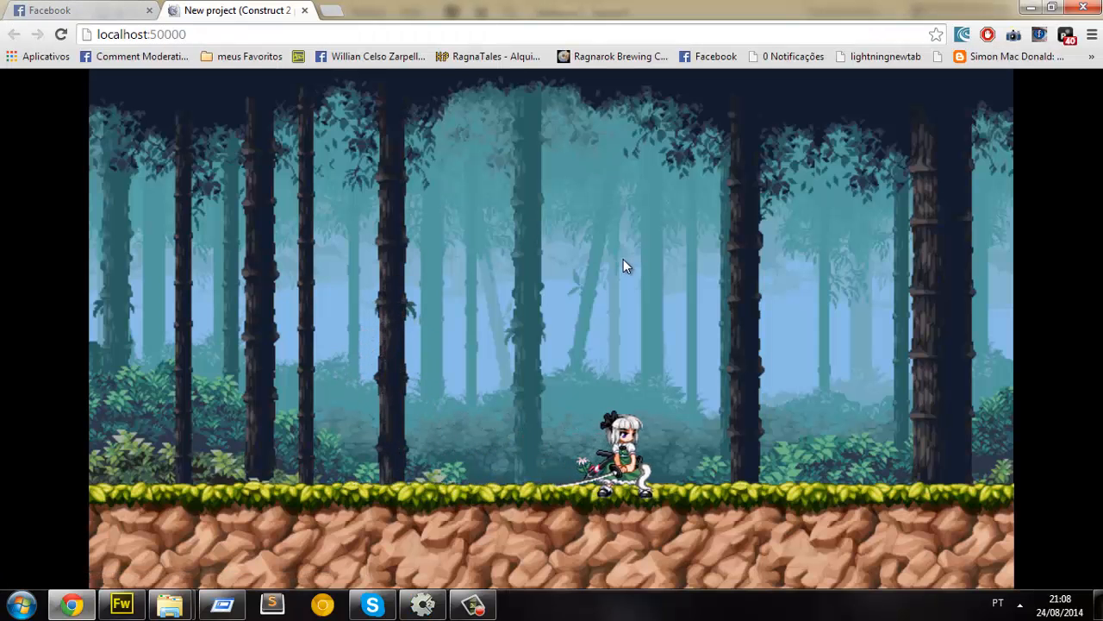
key("Left")
key("Up")
key("Up")
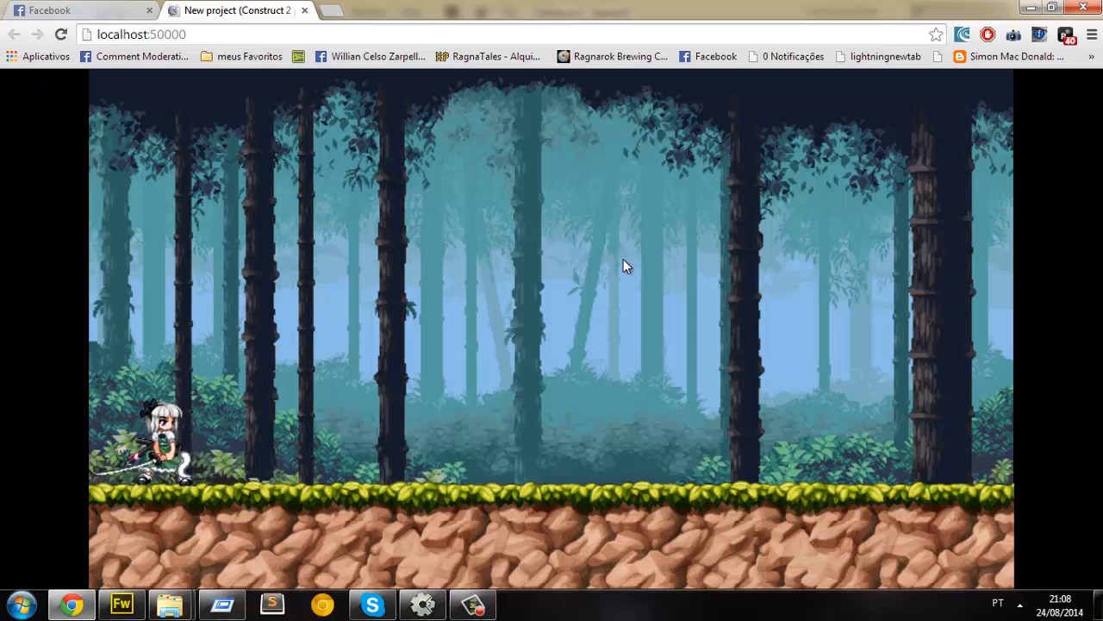
key("Left")
key("Right")
key("Up")
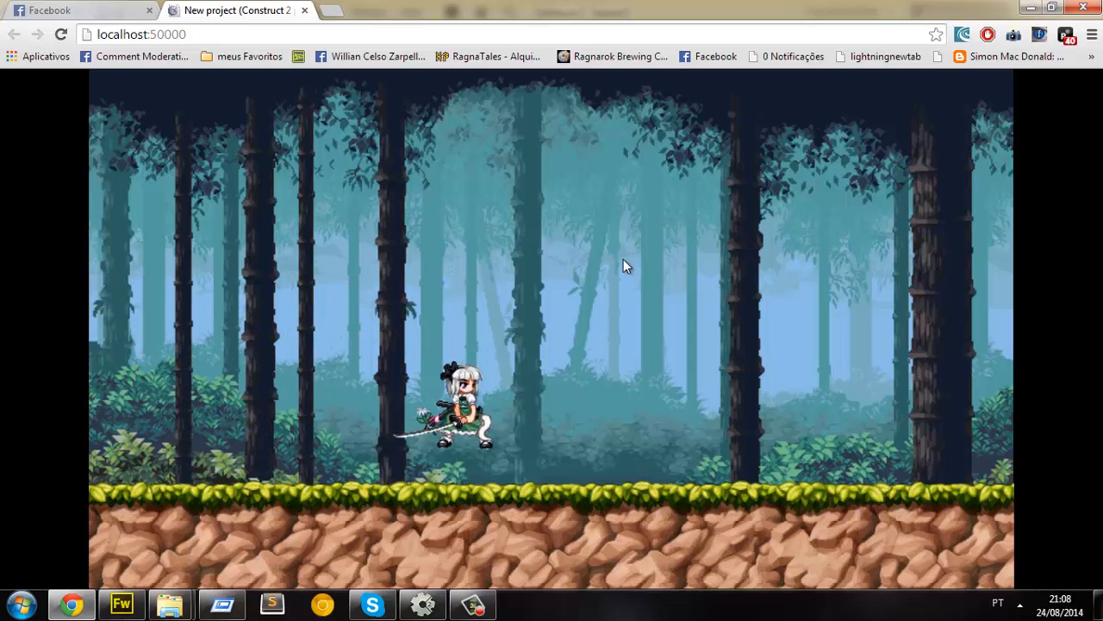
key("Left")
key("Up")
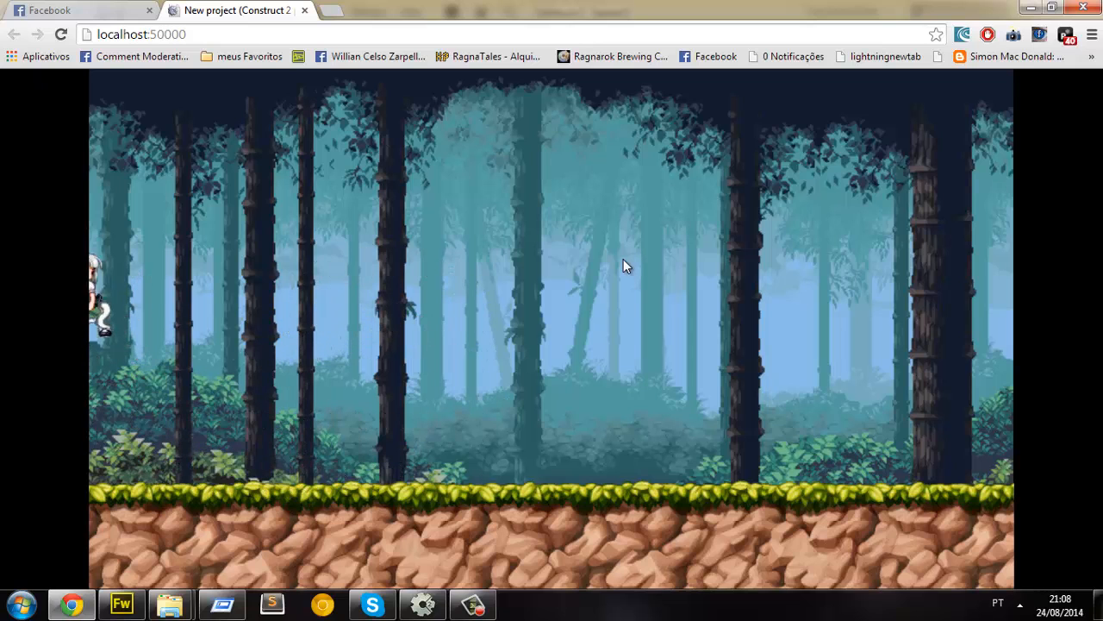
key("alt+Tab")
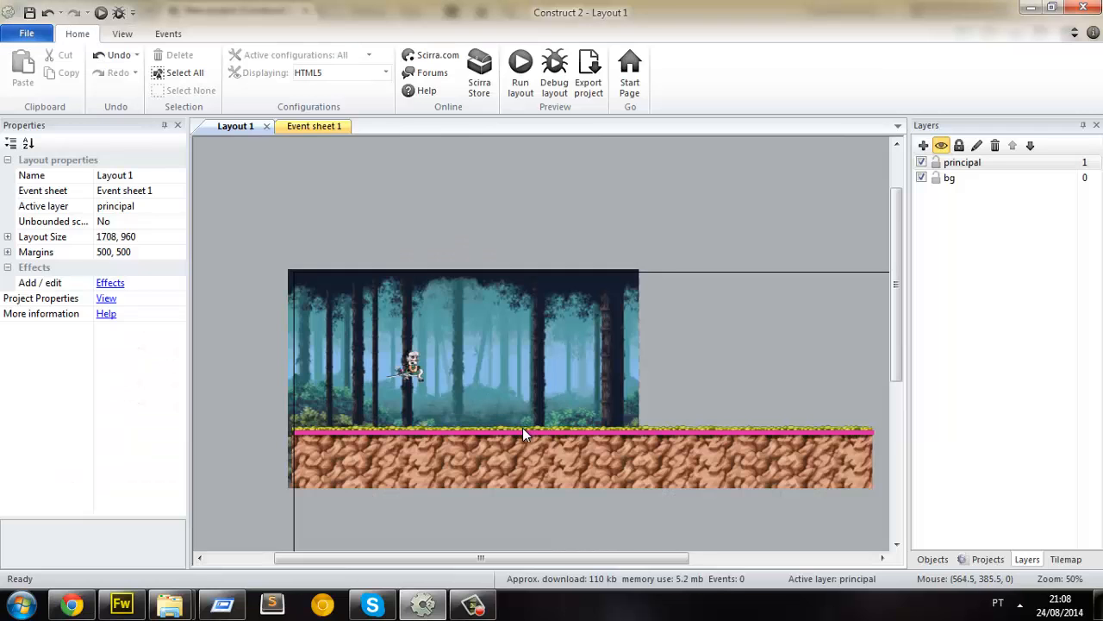
Step: Duplicate the solido floor strip, rotate the copy to 90 degrees and fit it as a vertical wall along the scene's left edge
left_click(527, 432)
left_click_drag(545, 433, 585, 428, "ctrl")
scroll(614, 233, "up", 2)
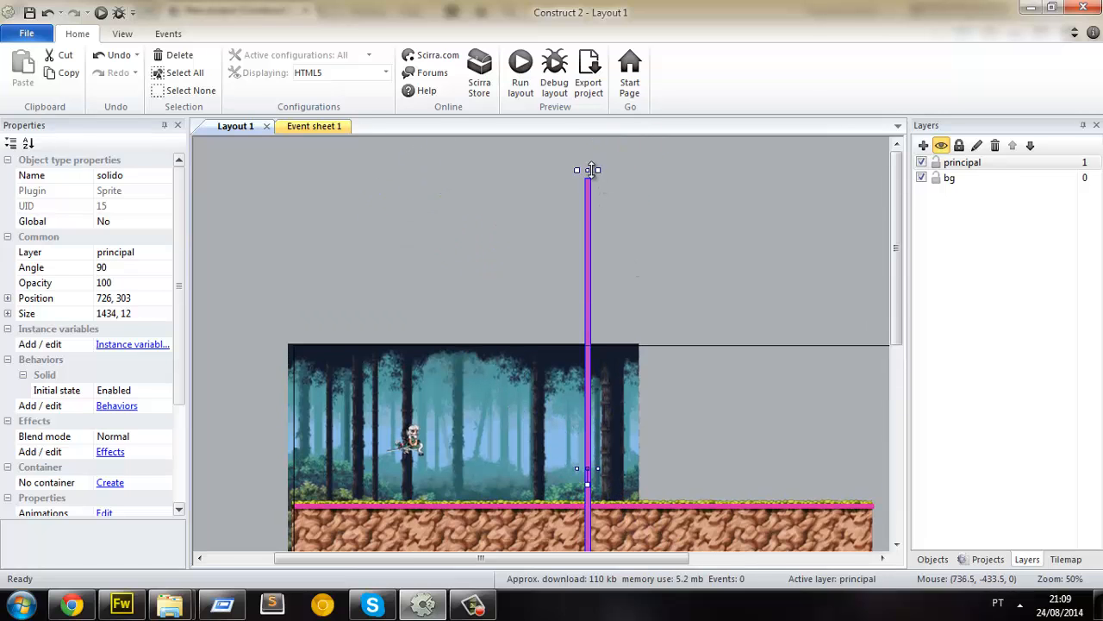
left_click_drag(587, 170, 283, 303)
left_click(265, 303)
scroll(265, 303, "up", 2)
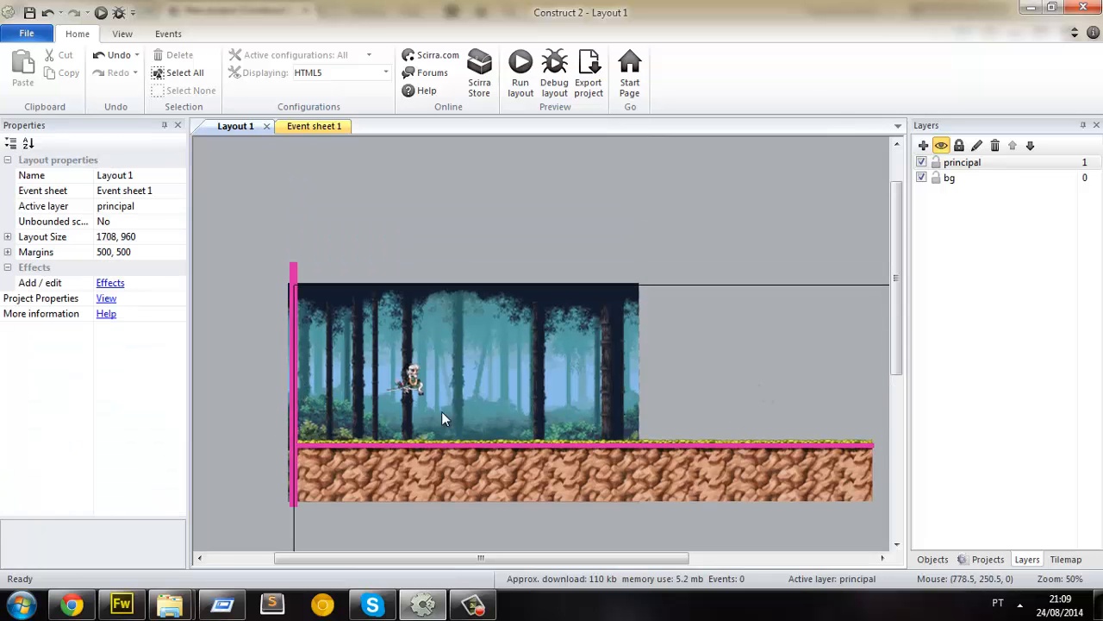
Step: Raise the horizontal solido floor strip by 3 pixels to position 718, 394
left_click(436, 446)
scroll(711, 456, "up", 2, "ctrl")
scroll(714, 439, "down", 5)
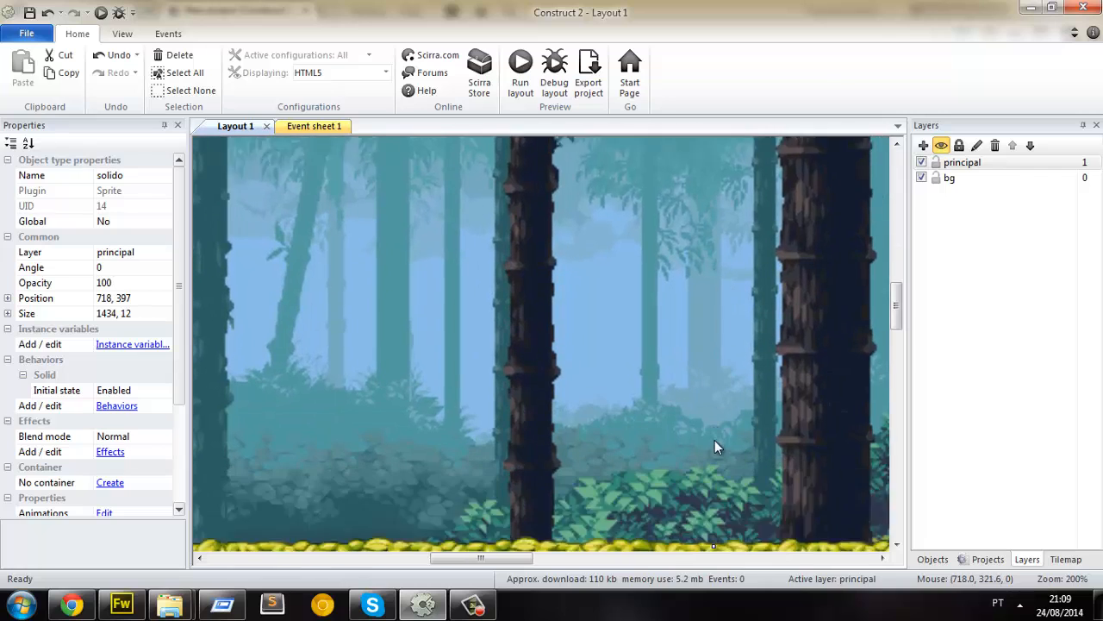
key("Up")
key("Up")
key("Up")
scroll(716, 427, "down", 5, "ctrl")
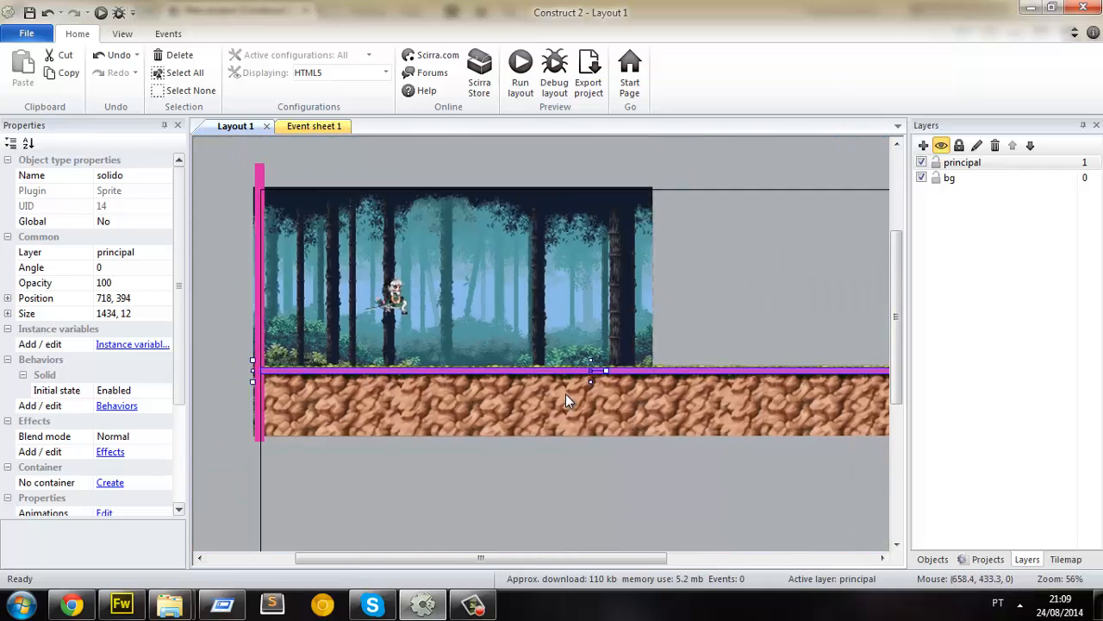
Step: Open the idle sprite's collision polygon and stretch its left side outward, pulling one point to the image corner at 0, 0
left_click(528, 311)
left_click(408, 306)
double_click(409, 306)
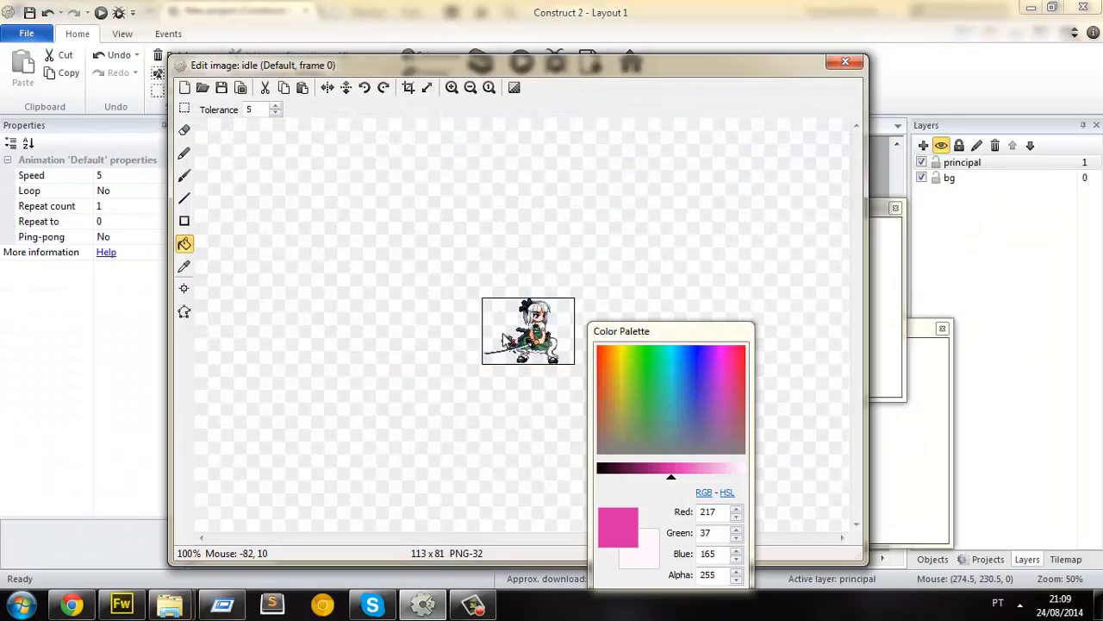
left_click(186, 312)
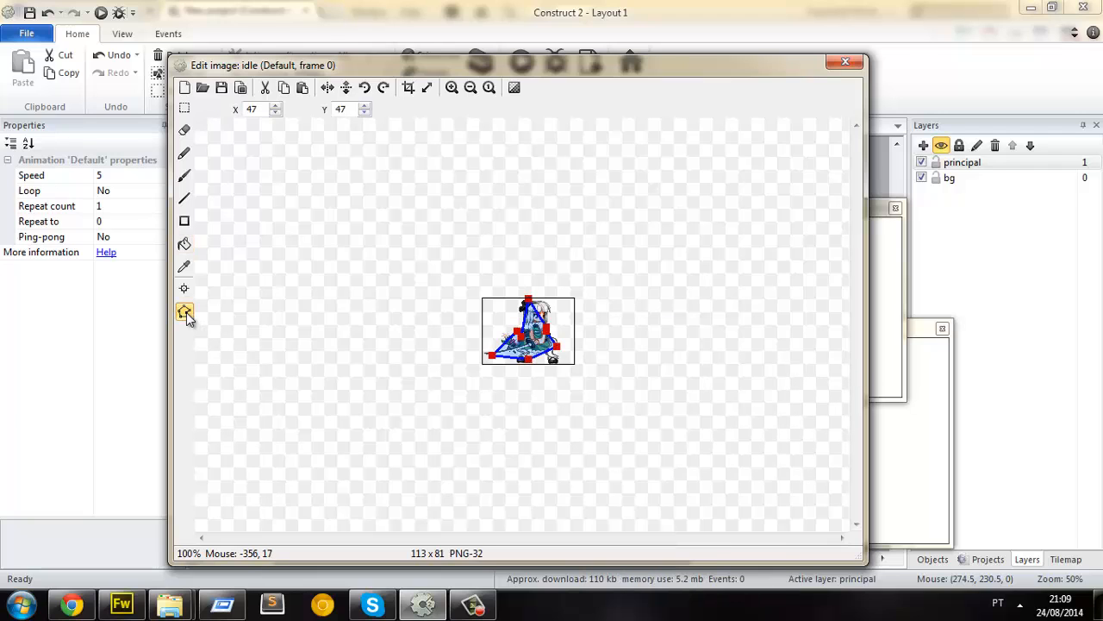
scroll(505, 377, "up", 2, "ctrl")
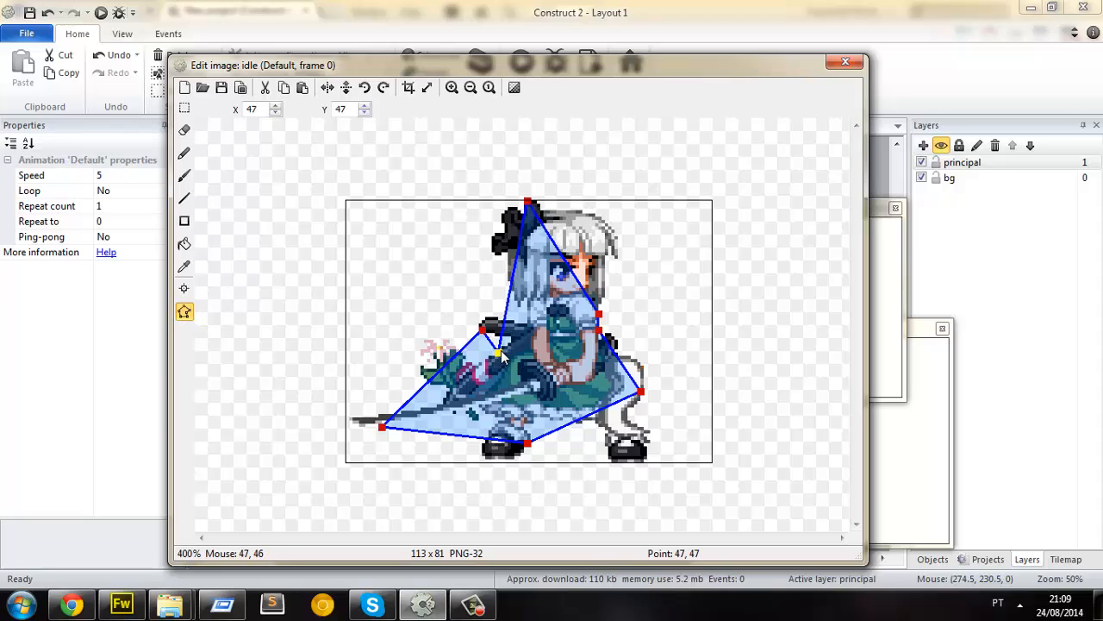
left_click_drag(498, 353, 349, 434)
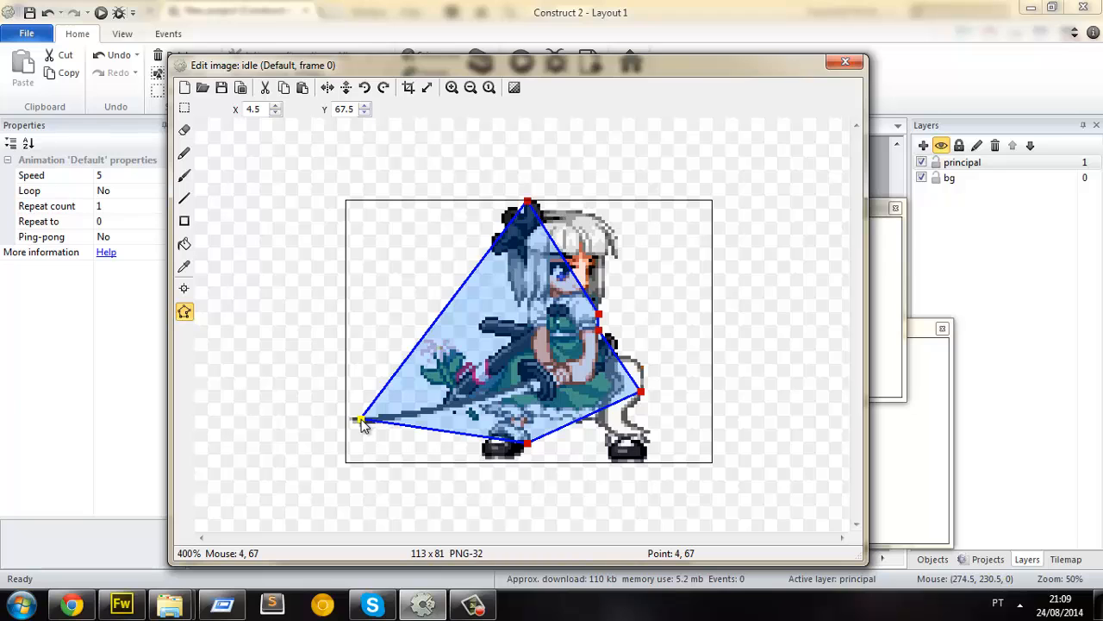
left_click_drag(448, 314, 433, 309)
right_click(432, 310)
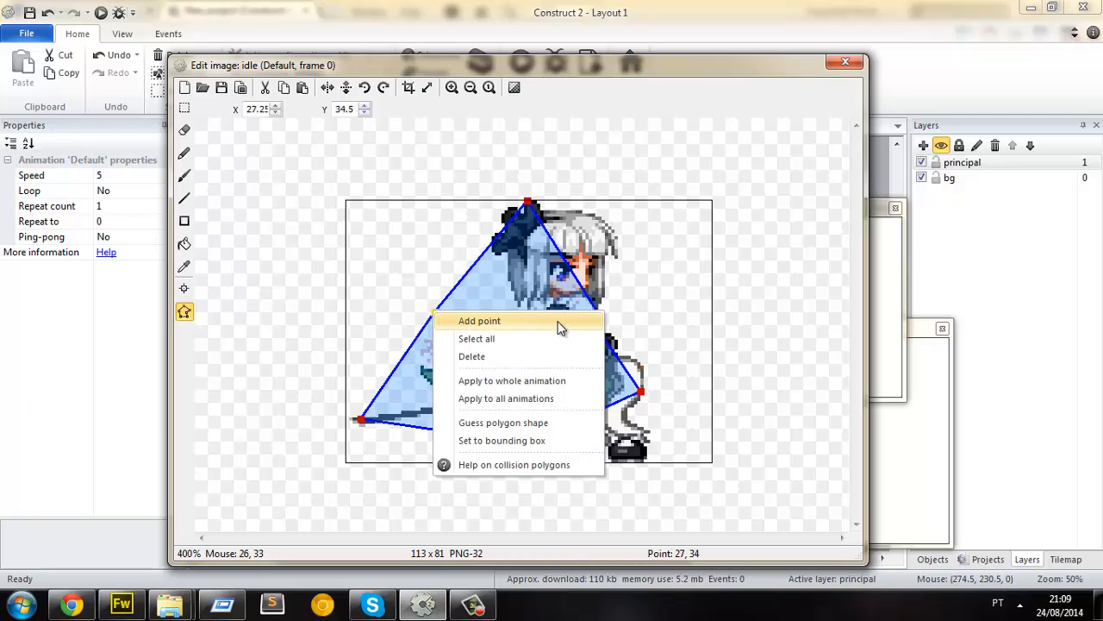
left_click(434, 316)
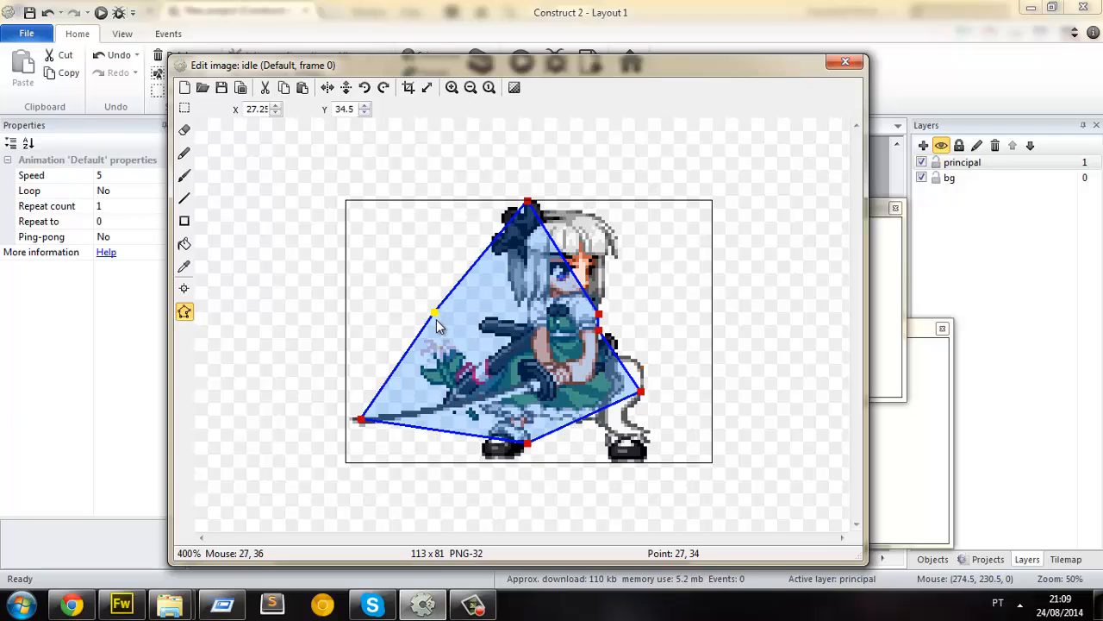
left_click_drag(430, 310, 316, 195)
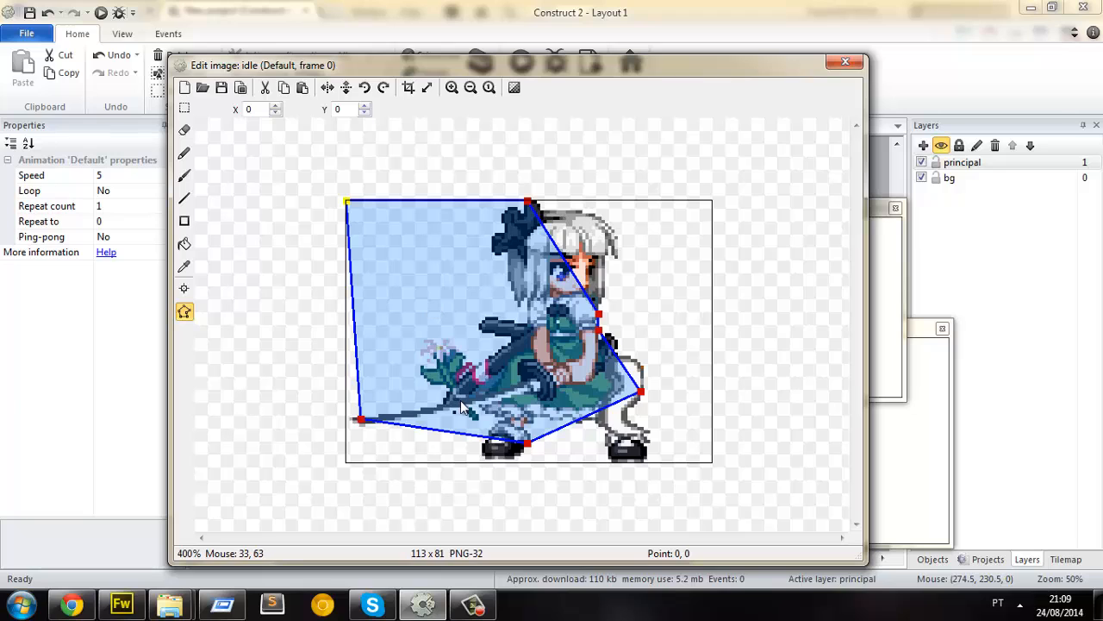
Step: Delete the polygon's top-centre point and move three other points to the image's remaining corners, including 0, 81 and 113, 0
left_click(527, 203)
key("Delete")
left_click_drag(360, 419, 330, 469)
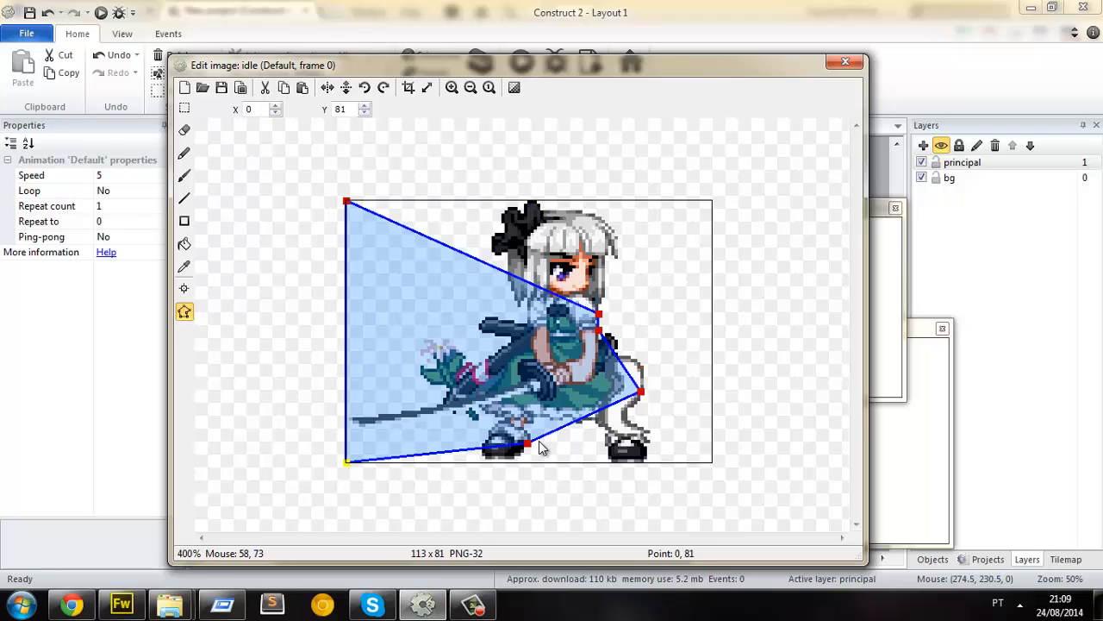
left_click_drag(528, 443, 812, 543)
left_click_drag(599, 314, 743, 173)
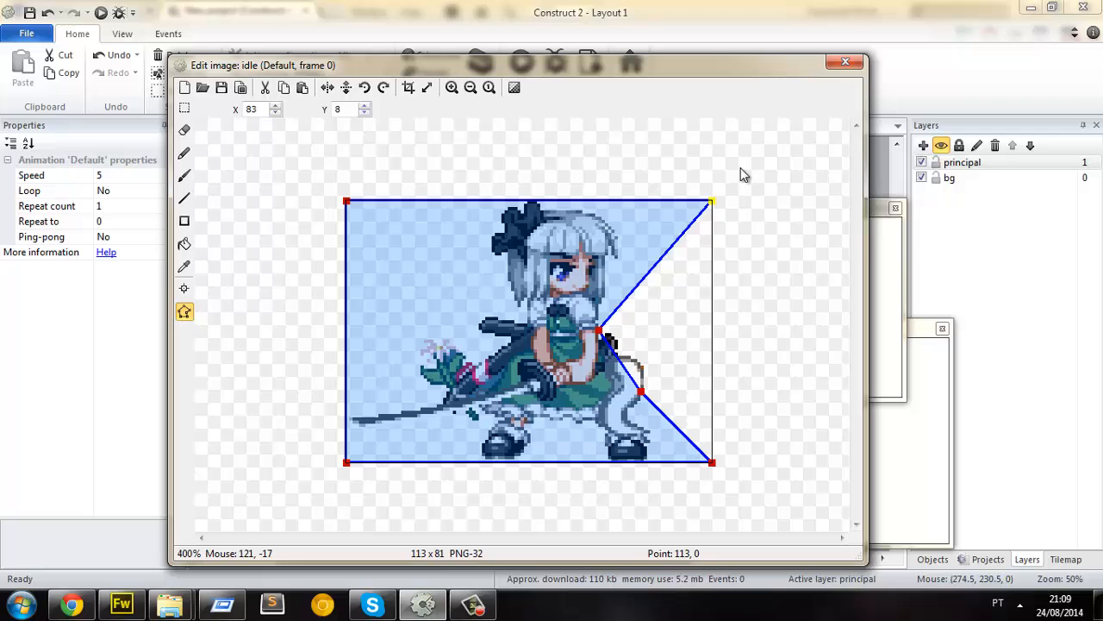
Step: Delete the two leftover points on the polygon's right side to make it a full-image rectangle, and close the image editor
left_click(597, 333)
key("Delete")
left_click(642, 391)
key("Delete")
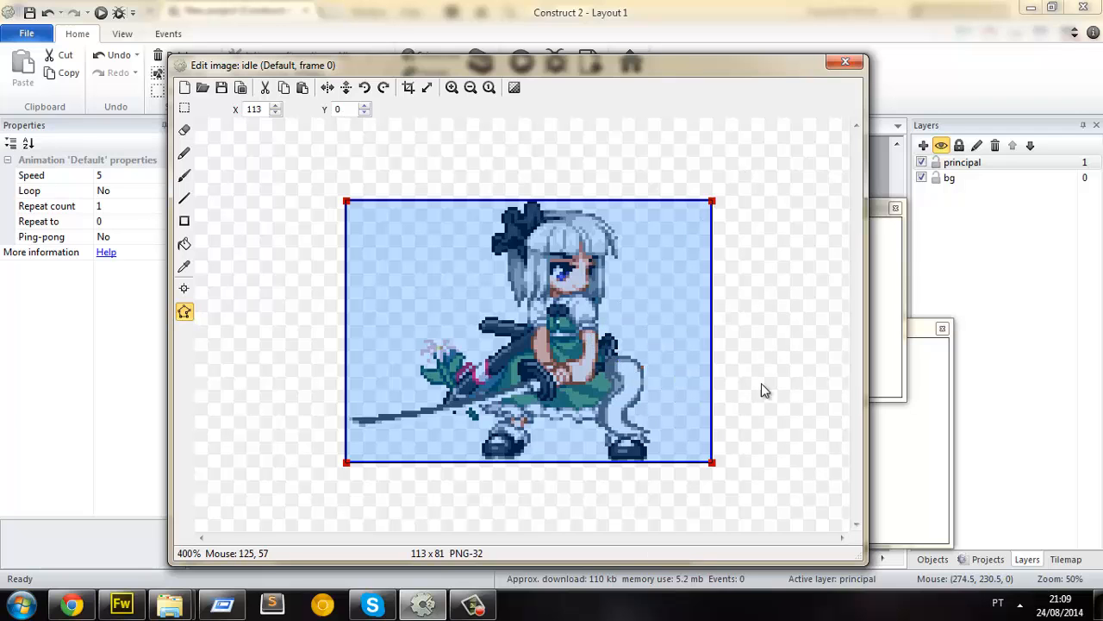
left_click(896, 253)
left_click(844, 61)
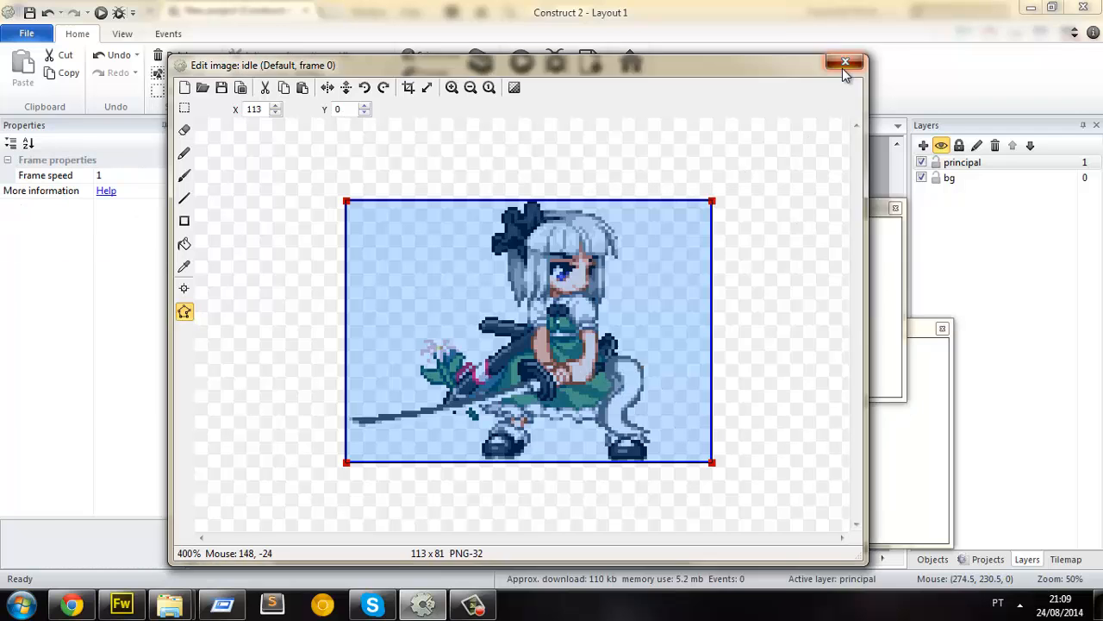
left_click(239, 275)
Step: Preview the layout, test the character's walking and jumping with the rectangular collision shape, and return to Construct 2
left_click(100, 13)
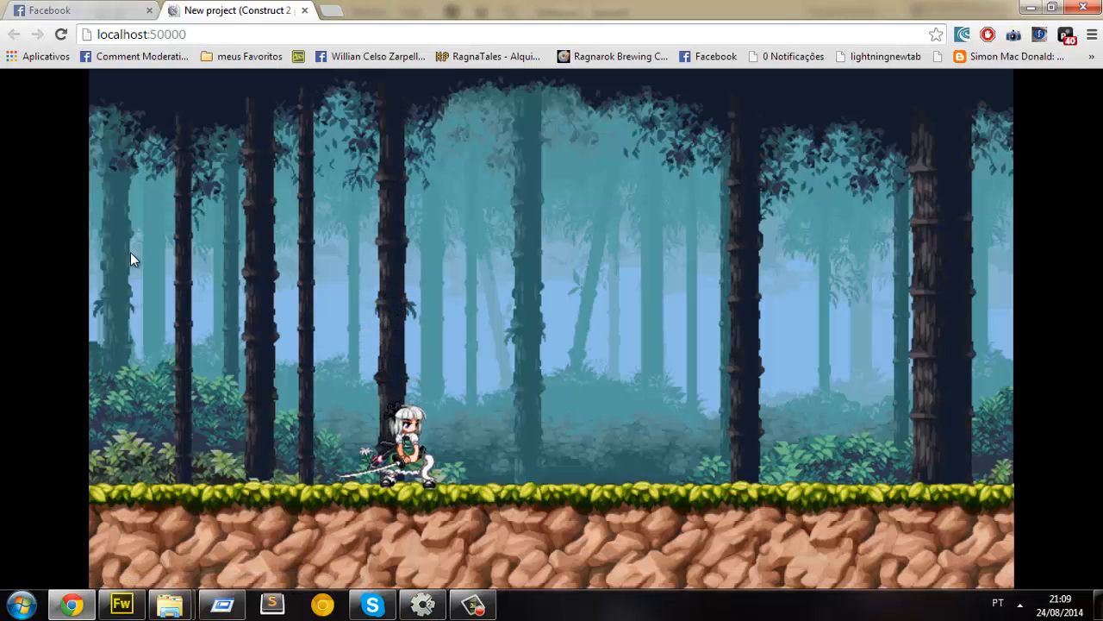
key("Right")
key("Left")
key("Up")
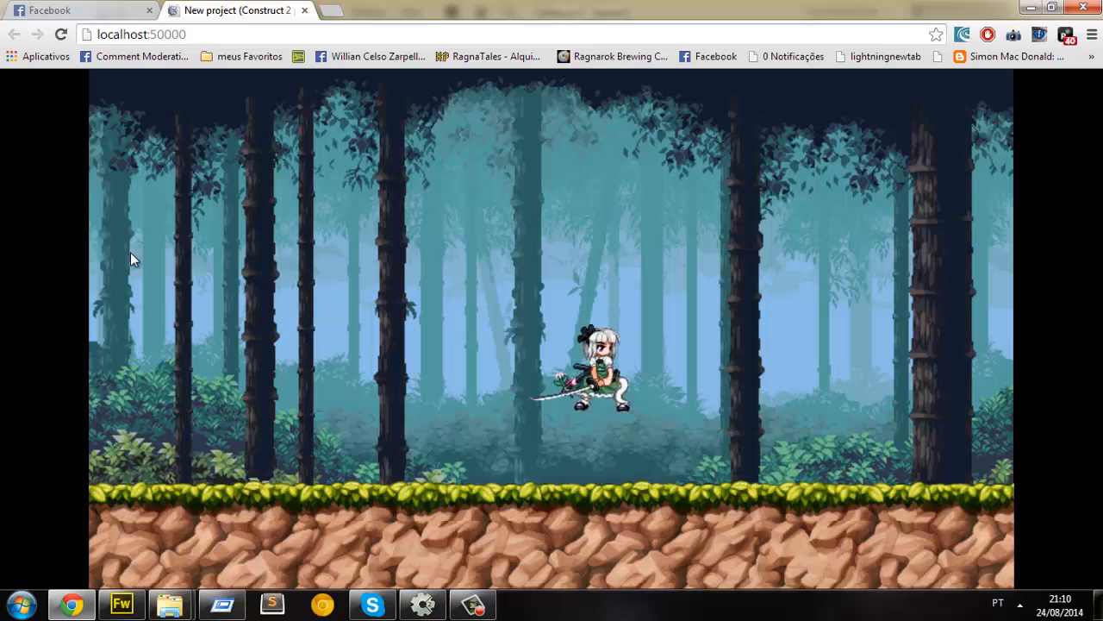
key("Right")
key("Left")
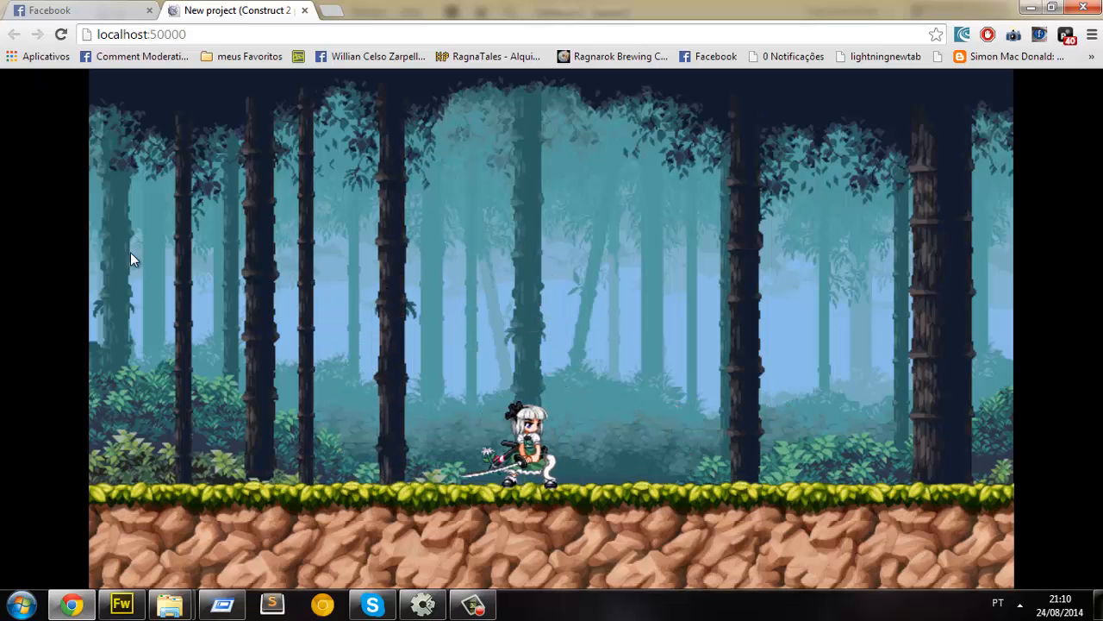
key("alt+Tab")
Step: Reopen the idle sprite's image editor and add an empty second frame to the Default animation
left_click(413, 302)
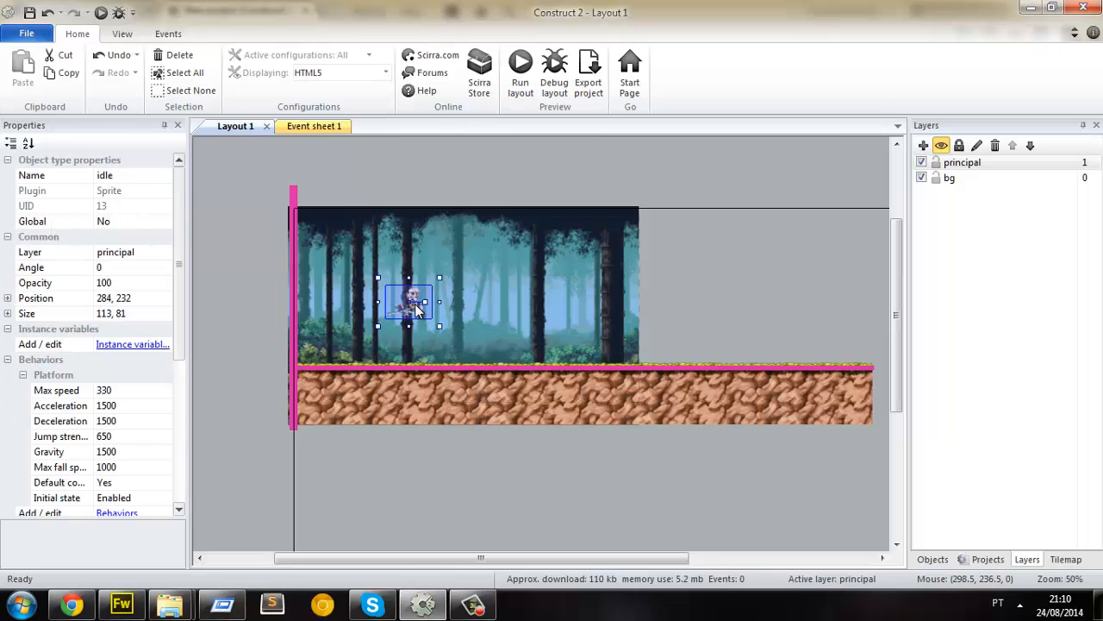
double_click(414, 301)
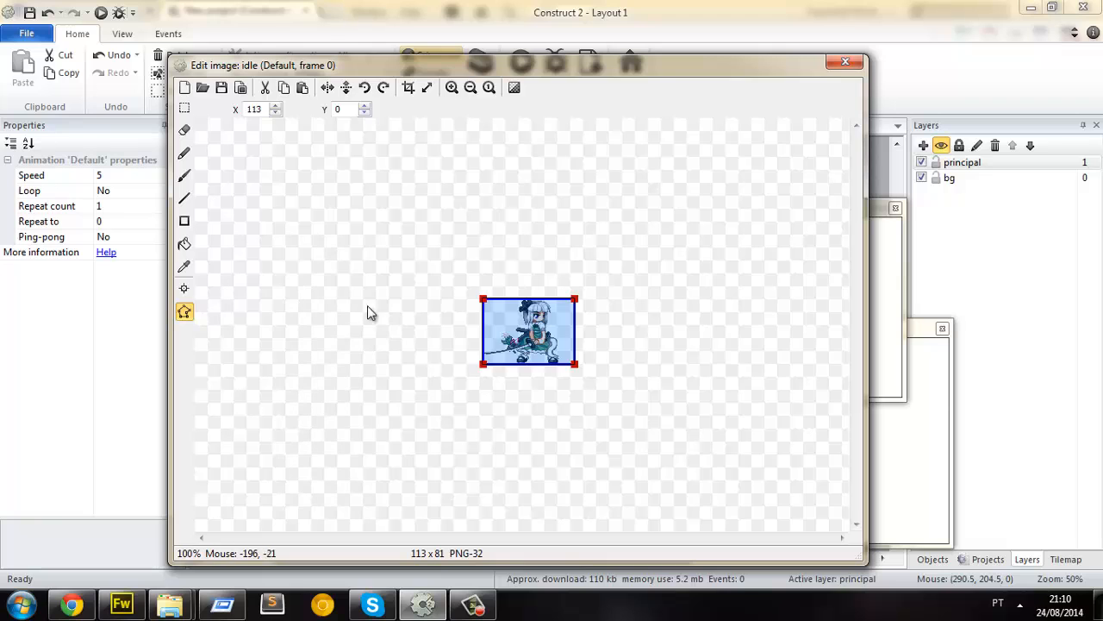
left_click(888, 379)
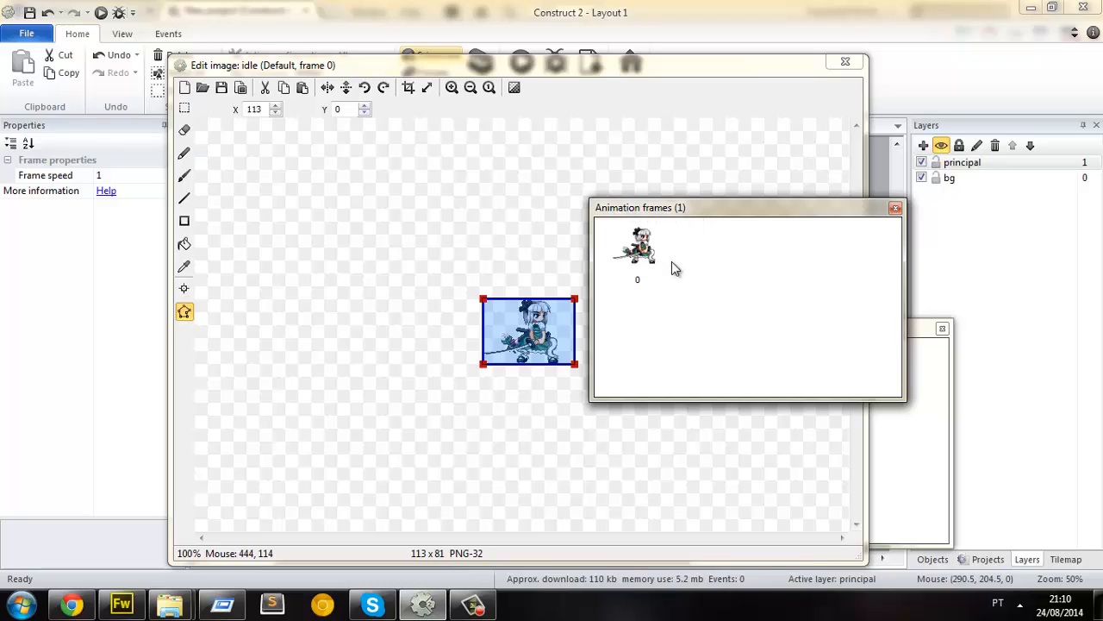
left_click(905, 452)
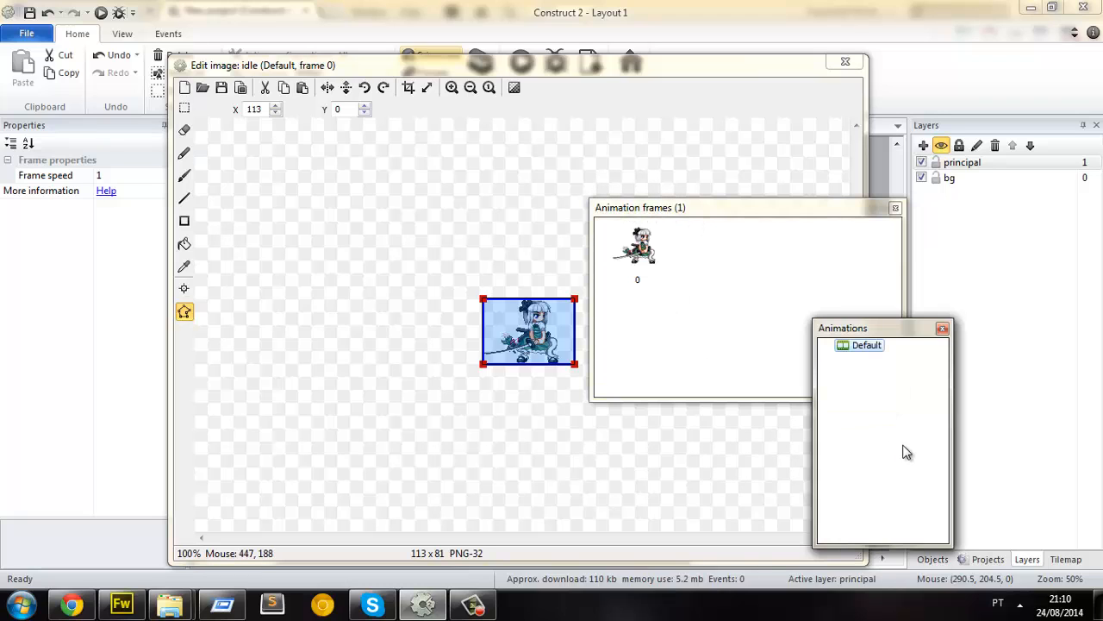
left_click(864, 347)
left_click(762, 341)
right_click(694, 251)
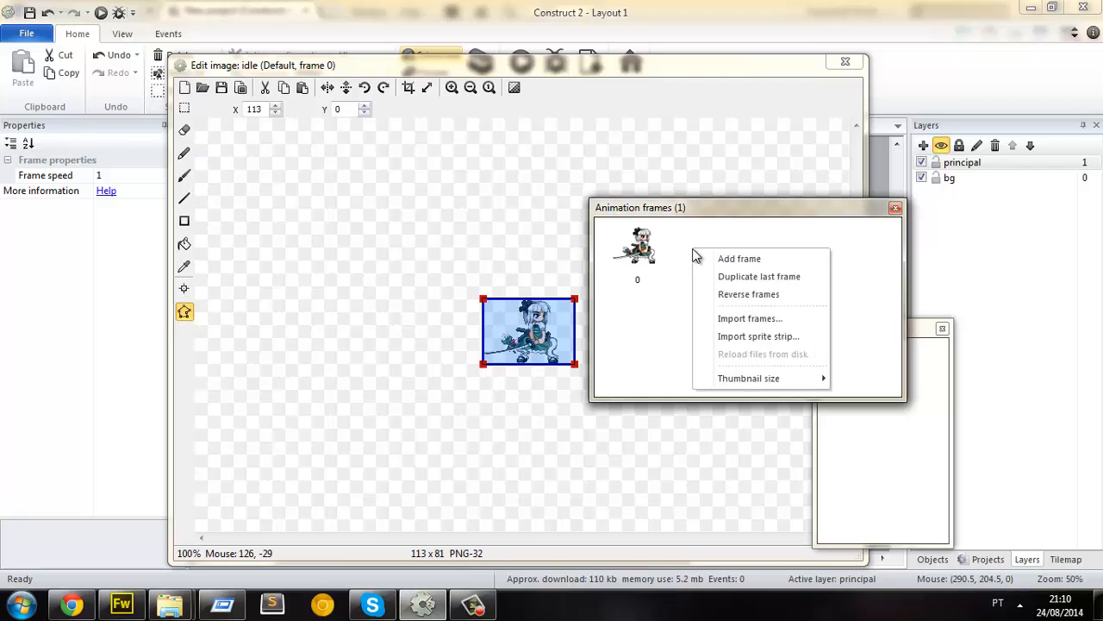
left_click(721, 258)
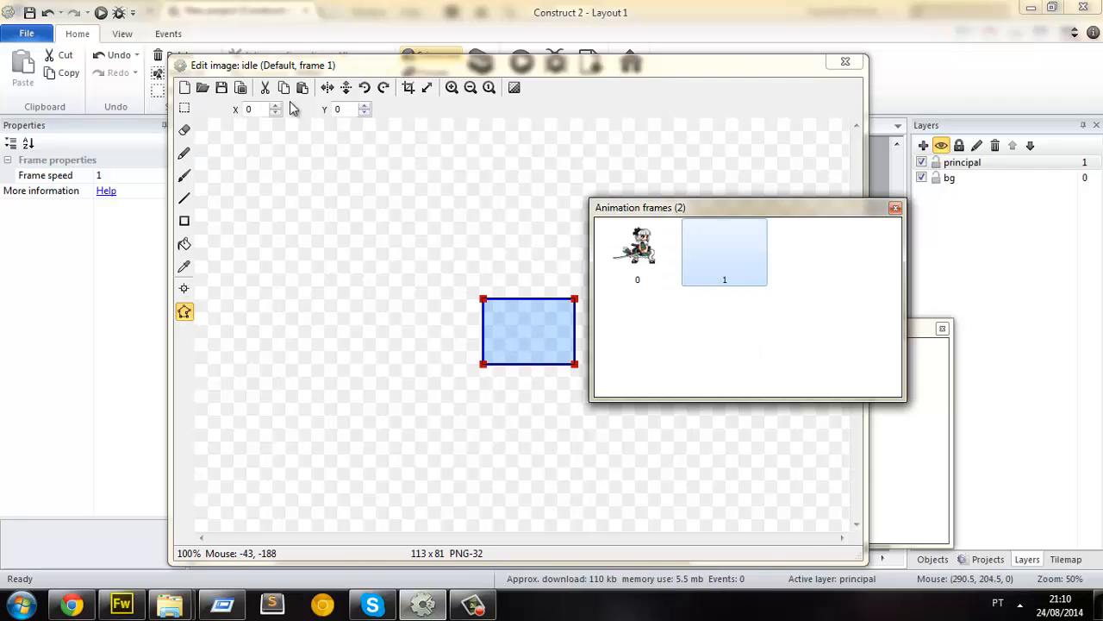
Step: Load idle2.png from the arquivosaula folder into frame 1 and check it against frame 0
left_click(202, 87)
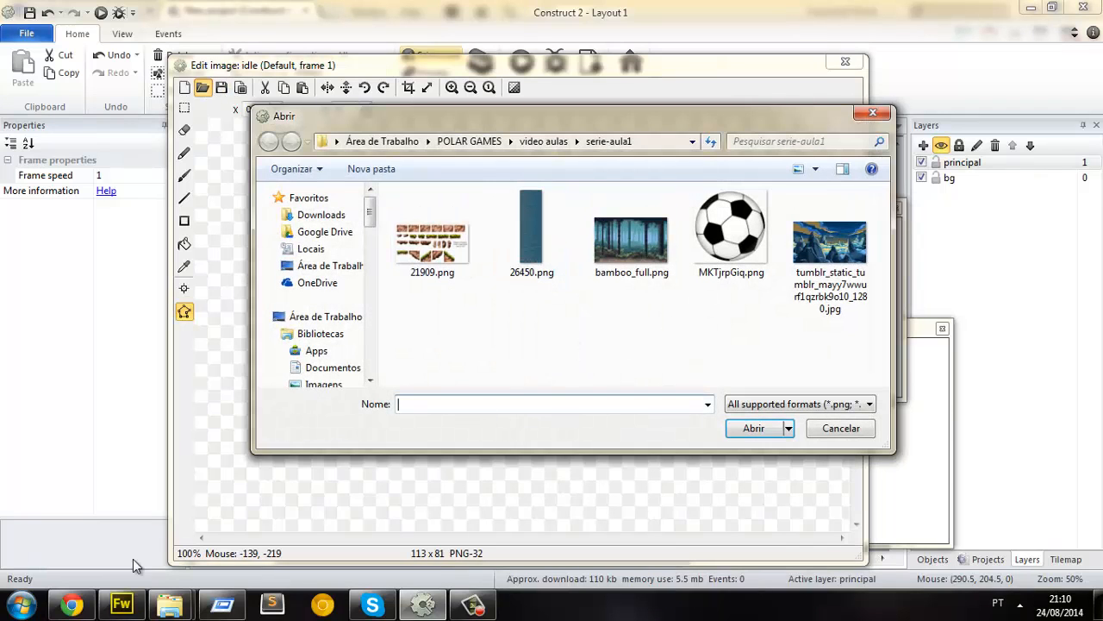
mouse_move(170, 605)
left_click(95, 513)
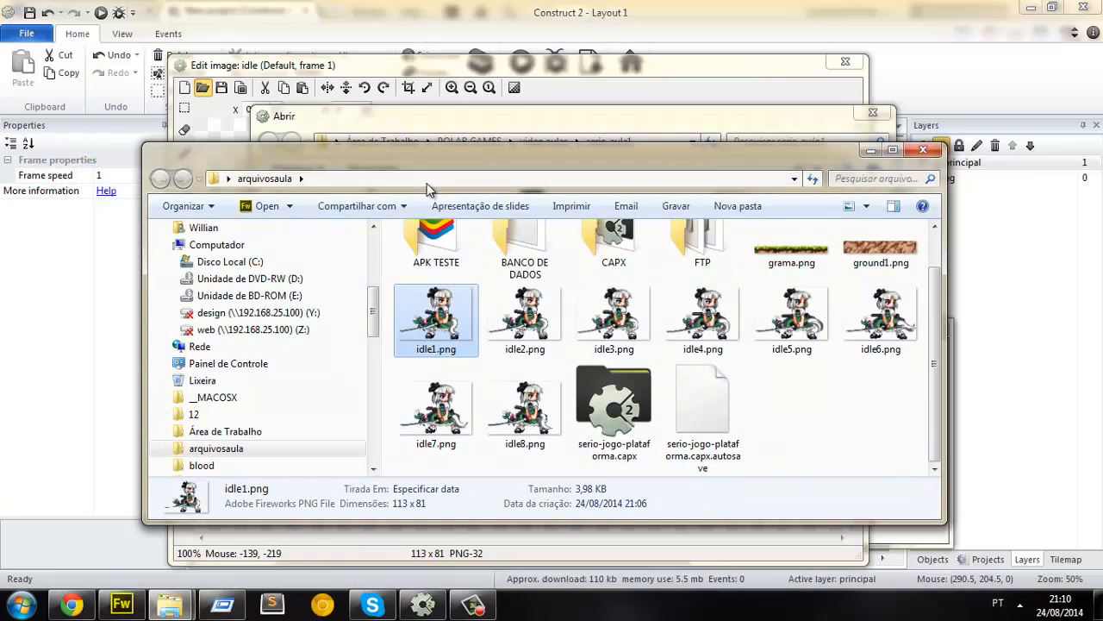
left_click(428, 183)
key("ctrl+c")
key("alt+Tab")
left_click(653, 144)
key("ctrl+v")
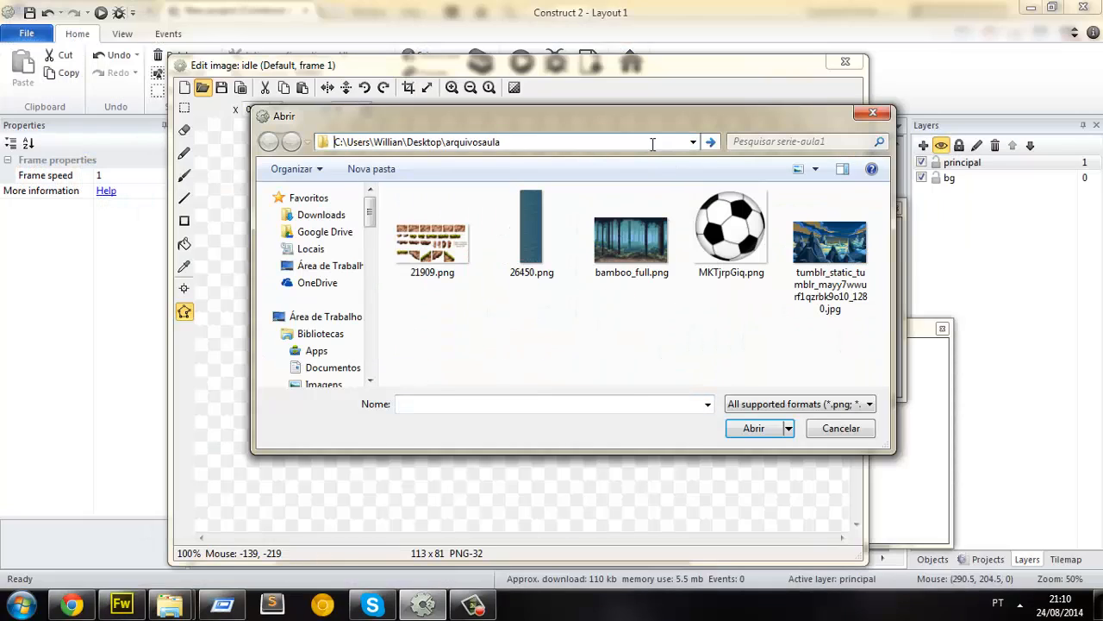
key("Return")
double_click(604, 309)
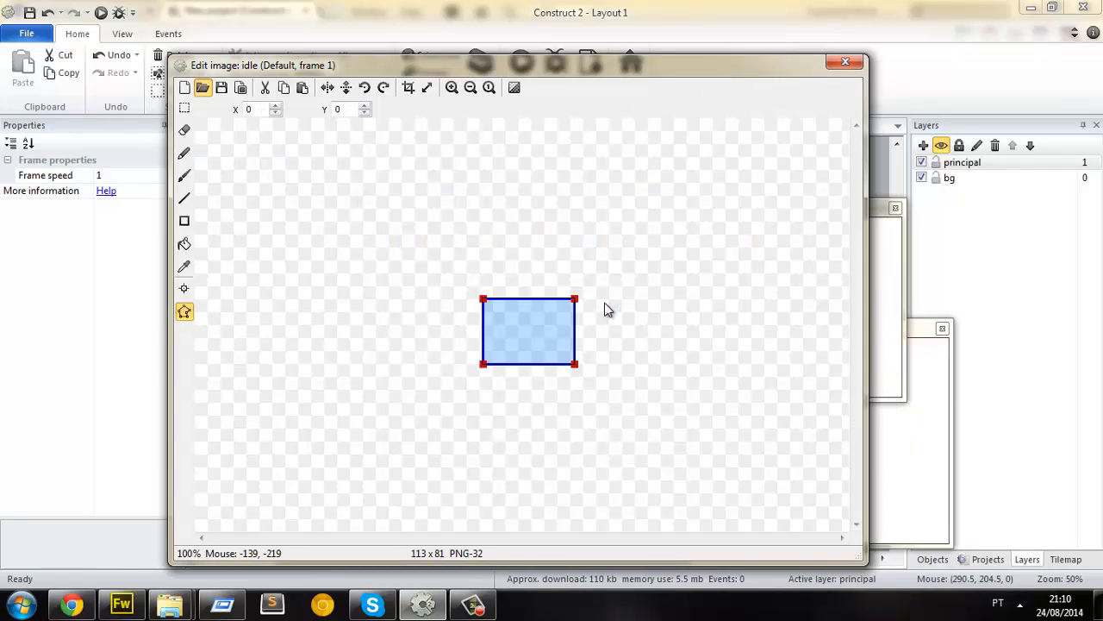
left_click(880, 354)
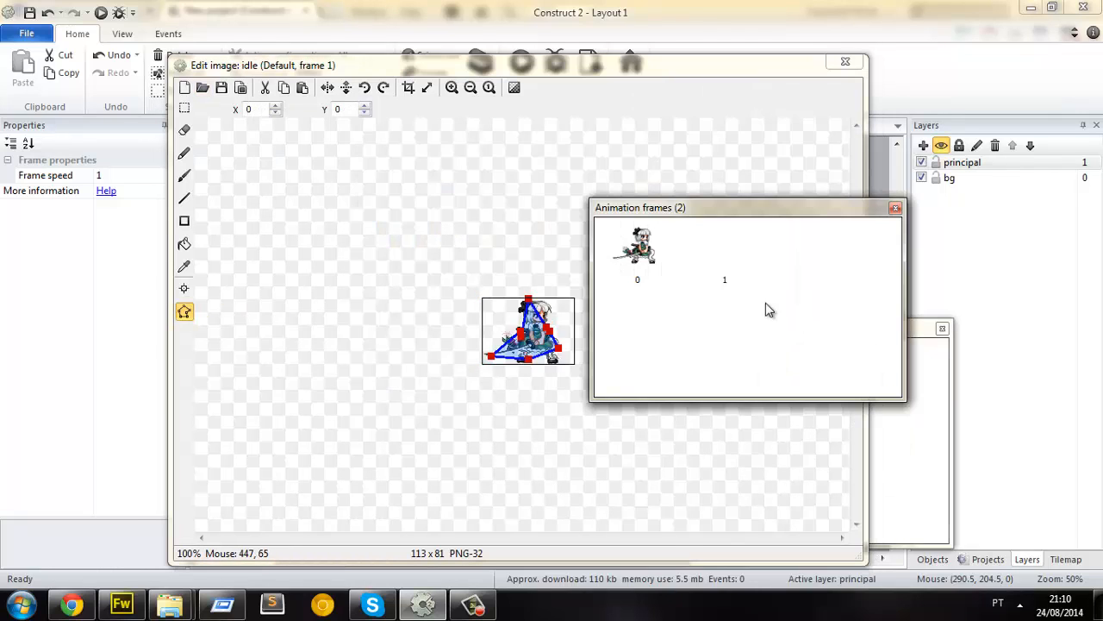
left_click(636, 271)
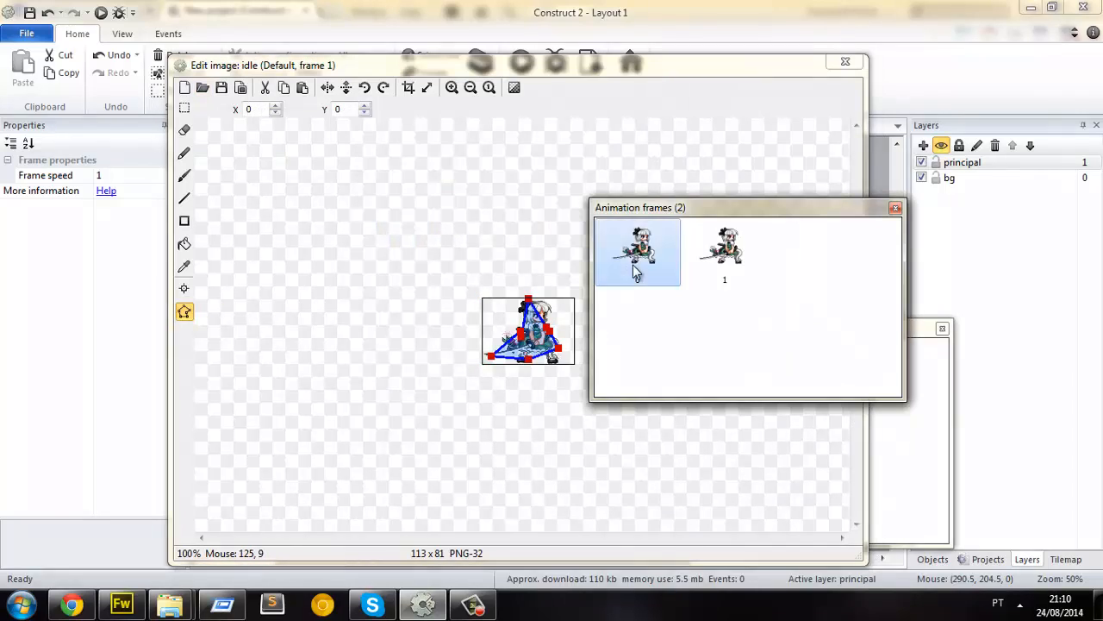
left_click(704, 269)
left_click(706, 274)
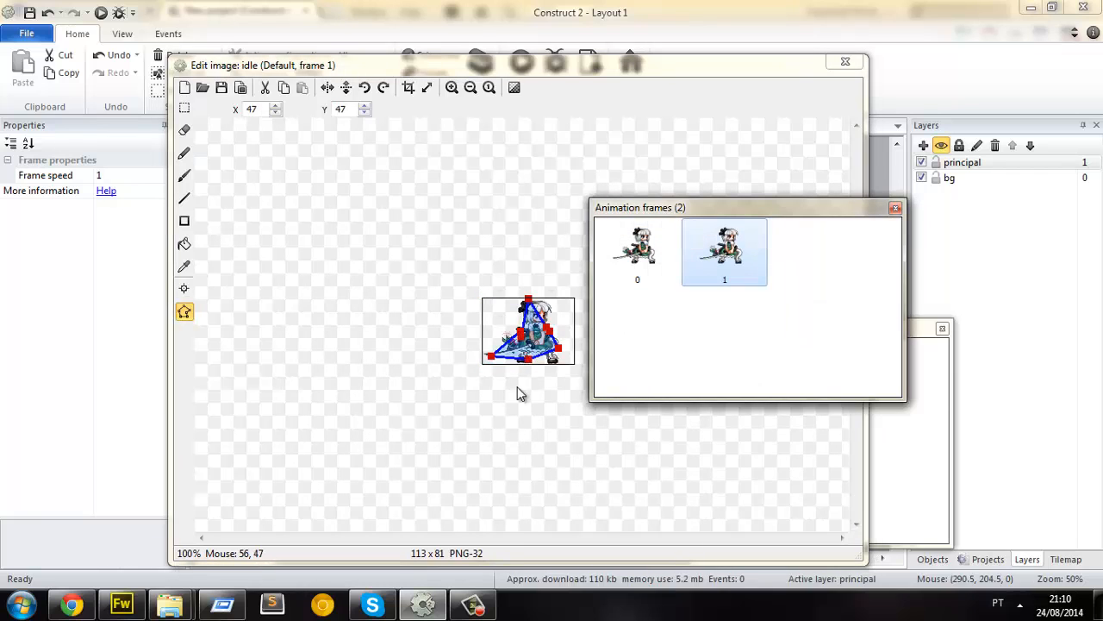
Step: Import idle3.png through idle8.png from the arquivosaula folder as additional frames of the Default animation
left_click(800, 284)
right_click(803, 234)
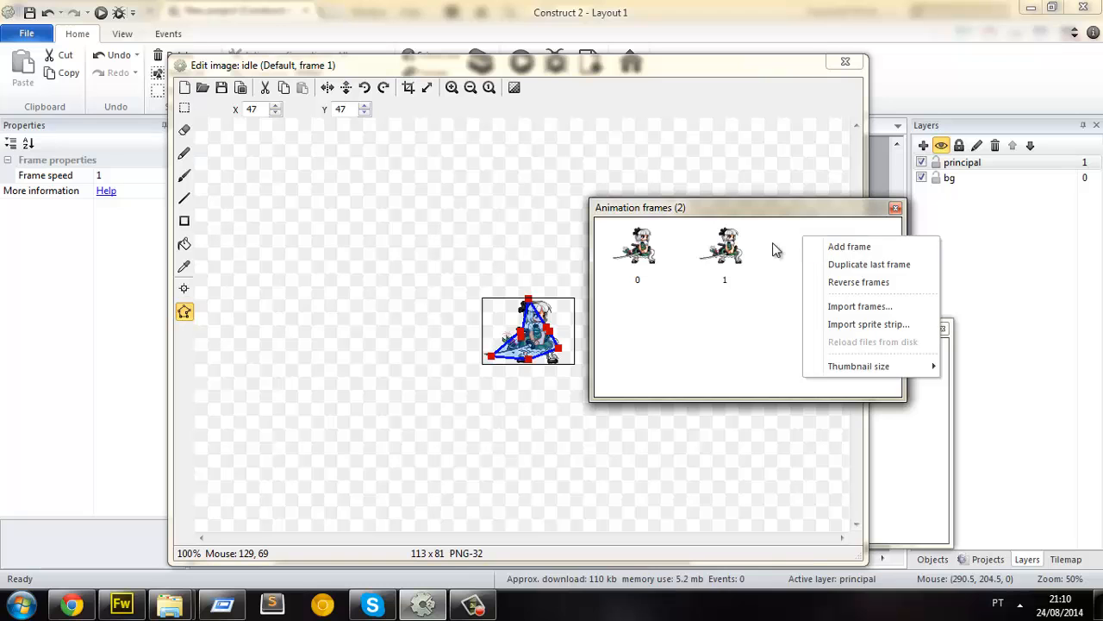
left_click(773, 249)
right_click(803, 244)
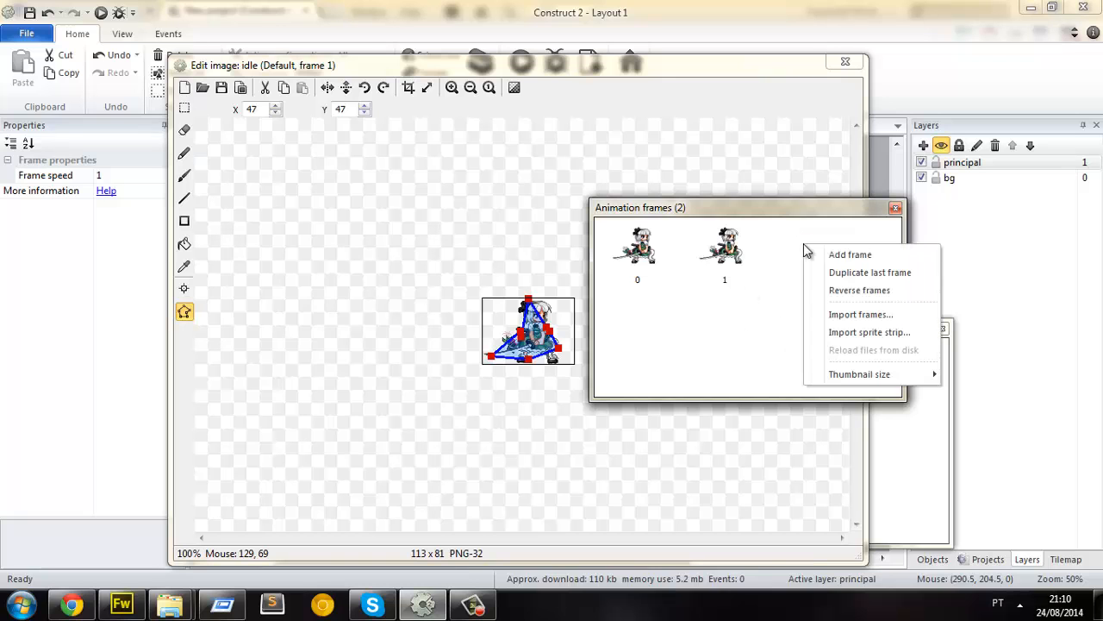
left_click(868, 316)
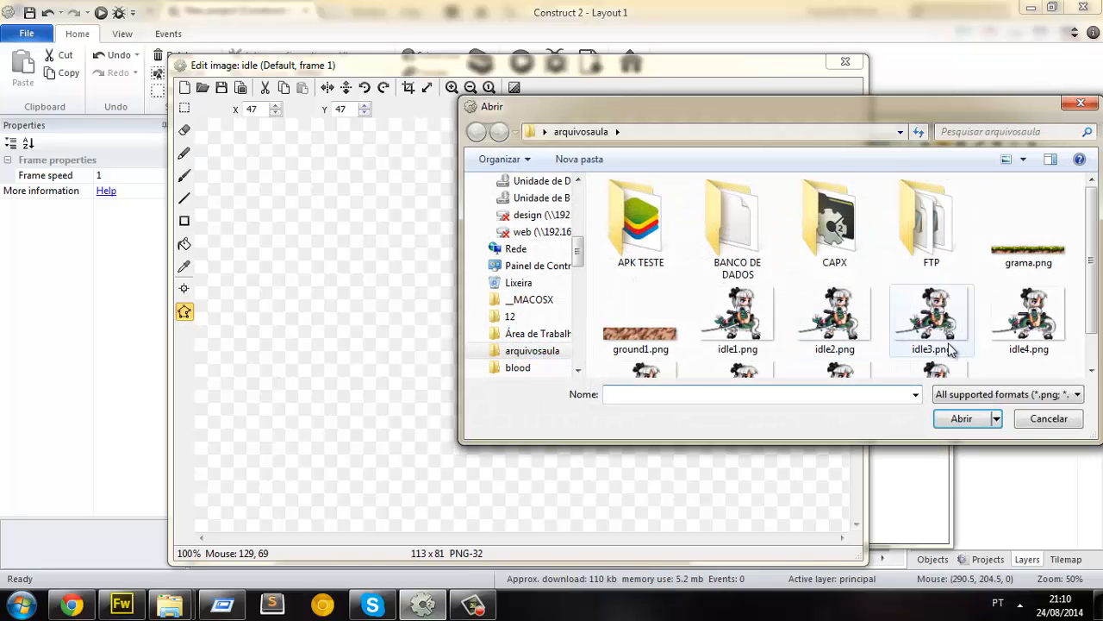
left_click(940, 343)
scroll(940, 343, "down", 1)
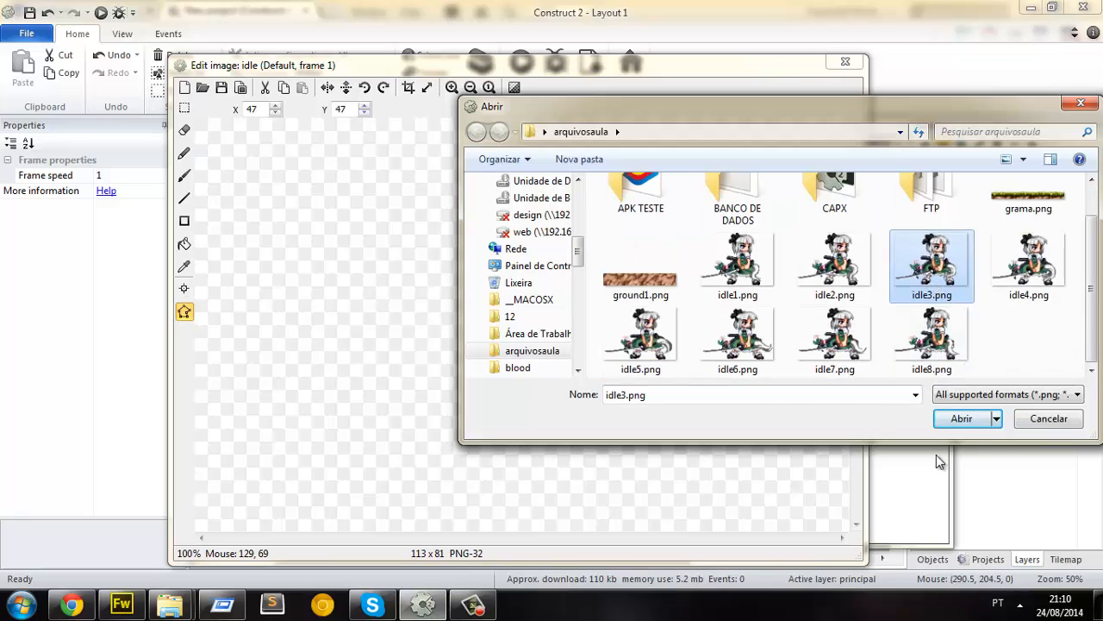
left_click(932, 358, "shift")
left_click(963, 418)
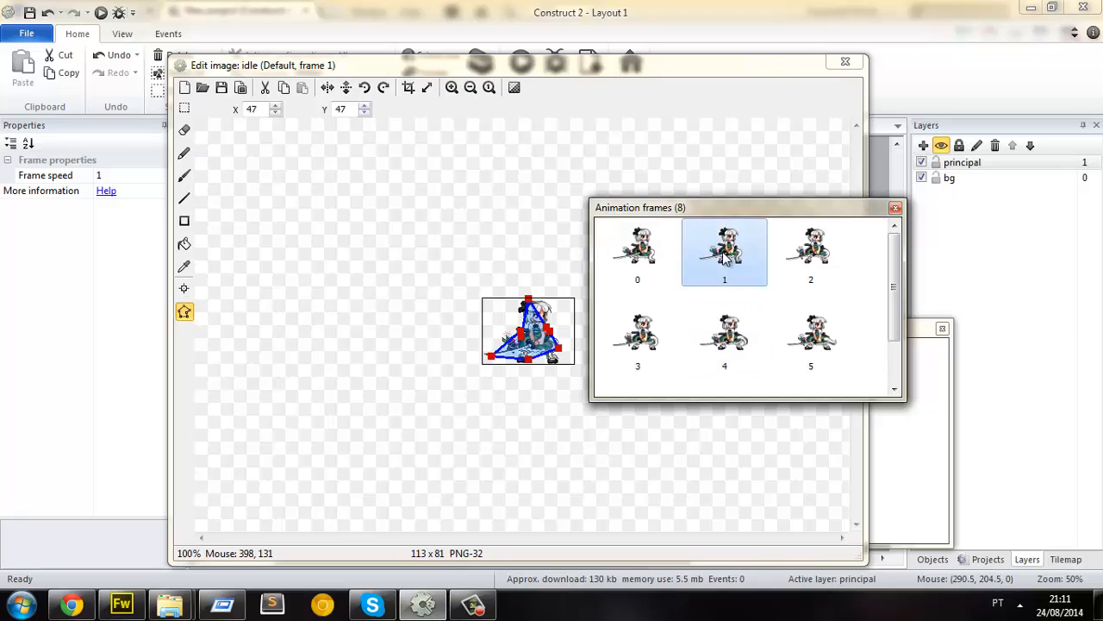
Step: Look through the Default animation's frame list from frame 0 to frame 7, checking the imported images
left_click(786, 281)
left_click(647, 250)
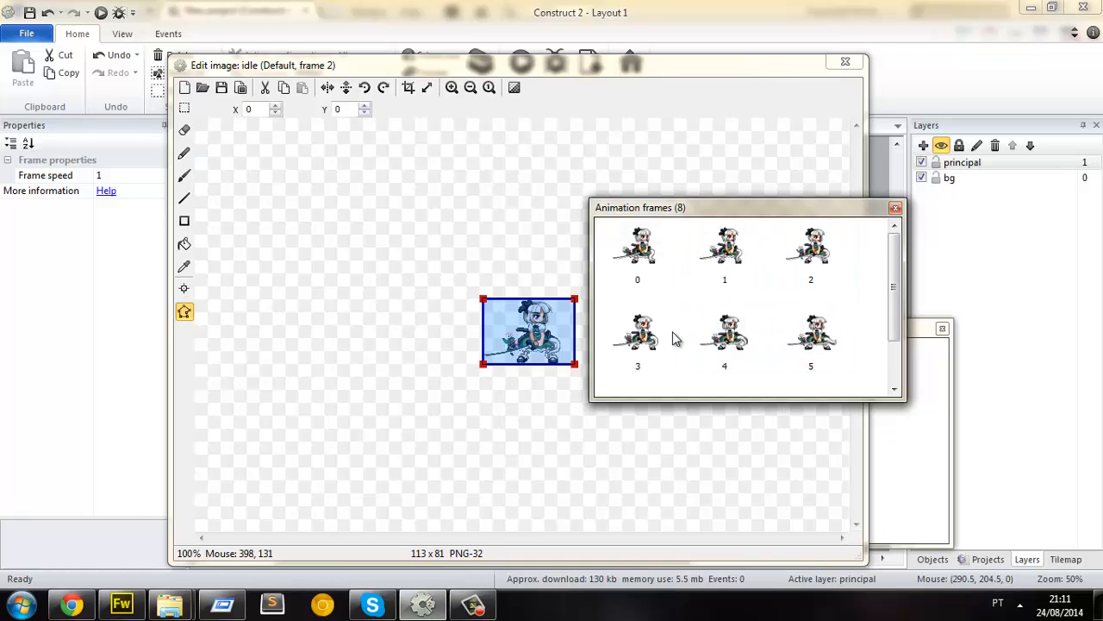
left_click(724, 248)
left_click(795, 247)
scroll(772, 319, "down", 1)
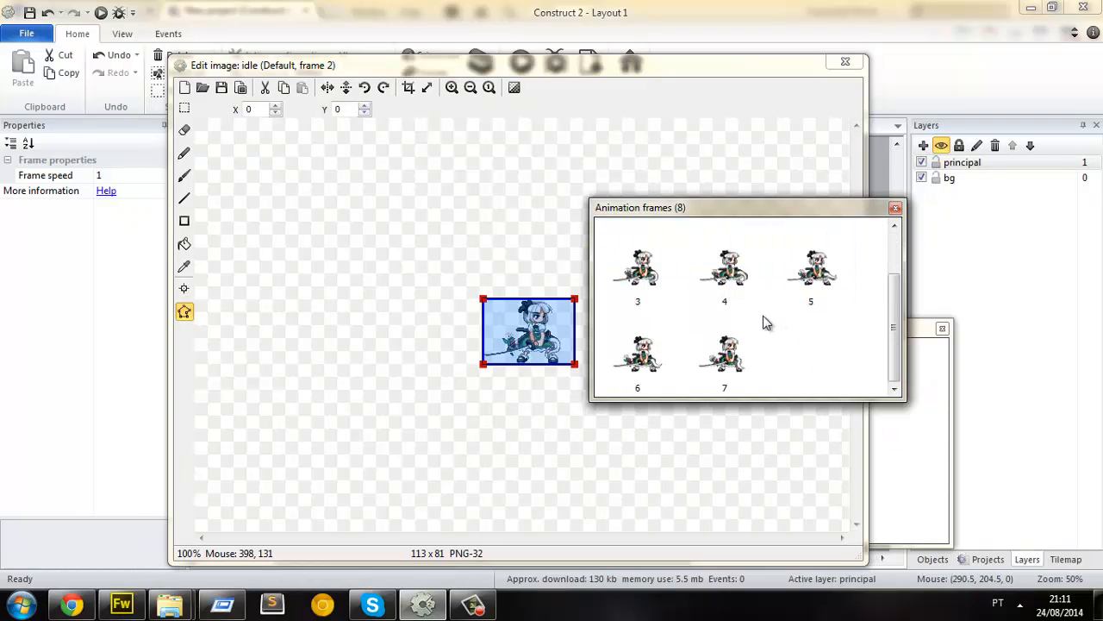
left_click(739, 375)
scroll(784, 378, "up", 1)
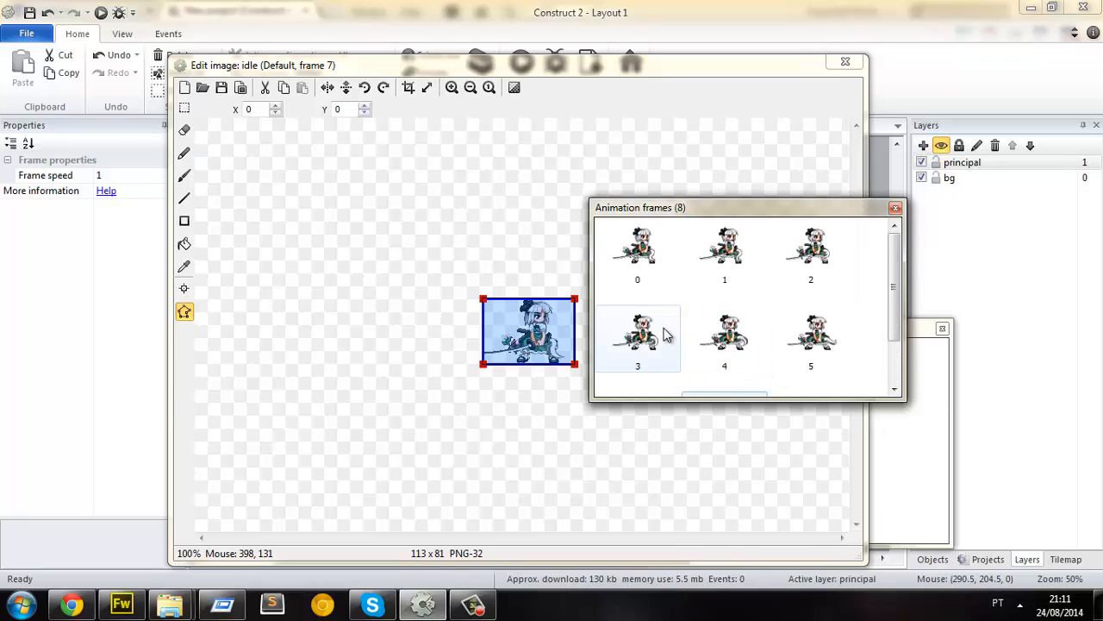
scroll(677, 349, "down", 1)
scroll(672, 328, "up", 1)
scroll(673, 310, "down", 1)
scroll(689, 332, "up", 1)
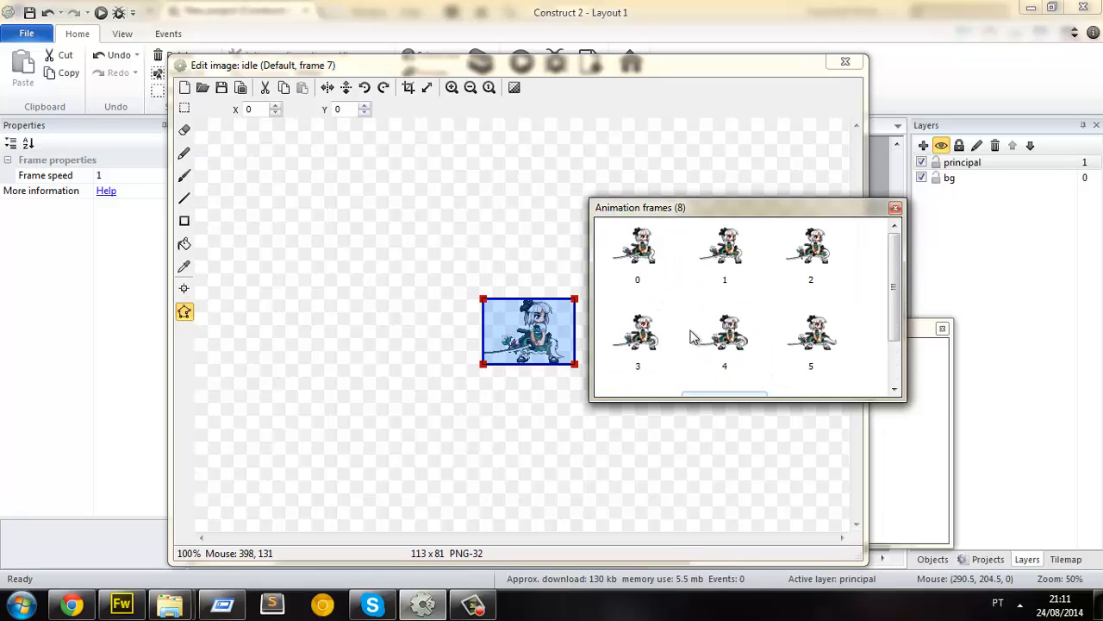
Step: Compare the collision polygons of the individual frames, including frames 4 to 7 and frame 1
left_click(638, 254)
left_click(732, 267)
left_click(726, 336)
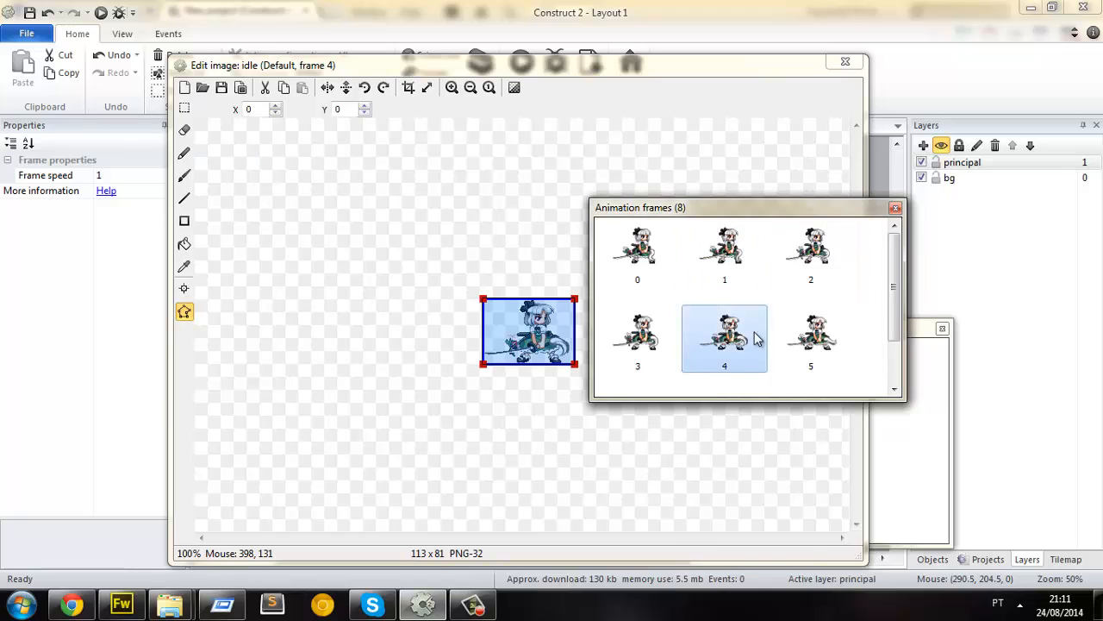
scroll(685, 388, "down", 1)
left_click(659, 368)
left_click(726, 369)
scroll(759, 345, "up", 1)
left_click(800, 323)
scroll(808, 288, "down", 1)
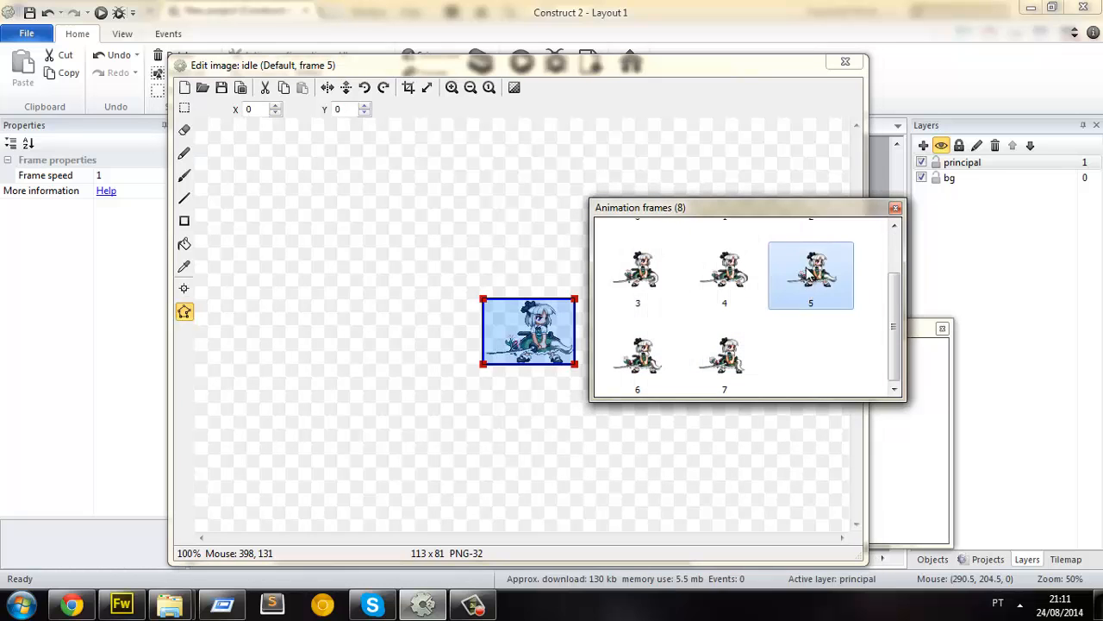
left_click(731, 277)
scroll(724, 276, "up", 1)
left_click(724, 254)
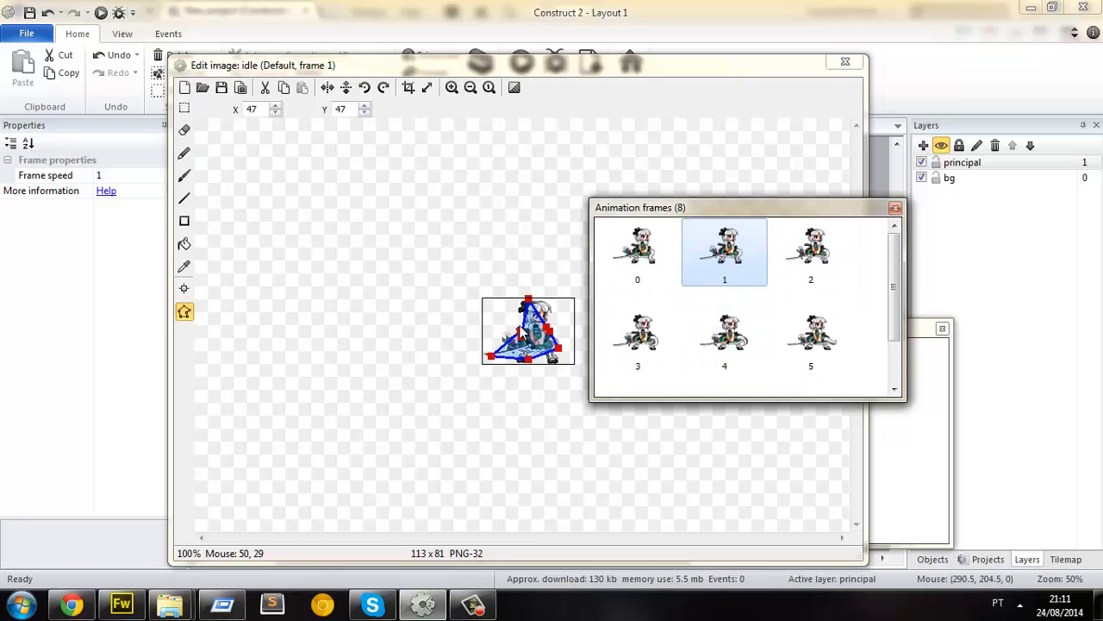
Step: Apply frame 0's rectangular collision polygon to the whole Default animation, and recheck the animation and frame 0
left_click(624, 258)
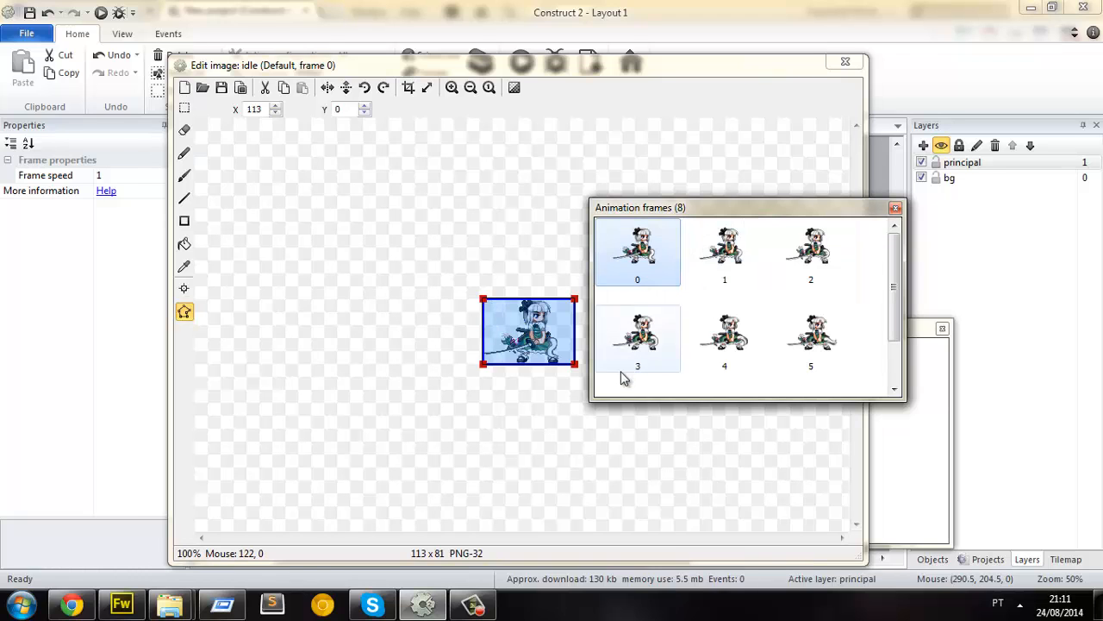
right_click(503, 329)
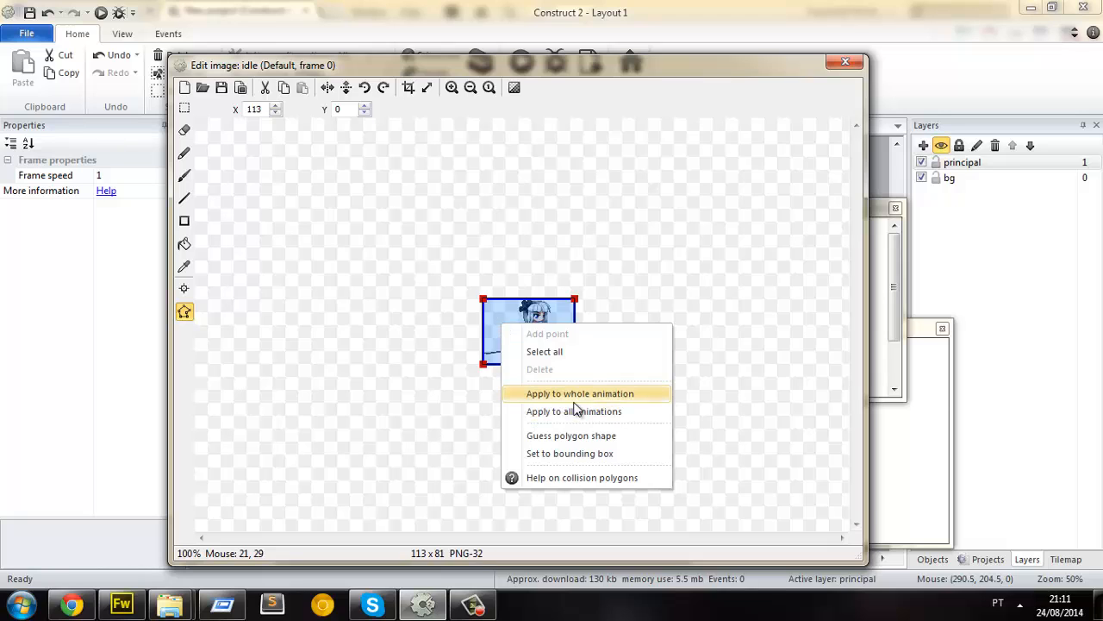
left_click(608, 397)
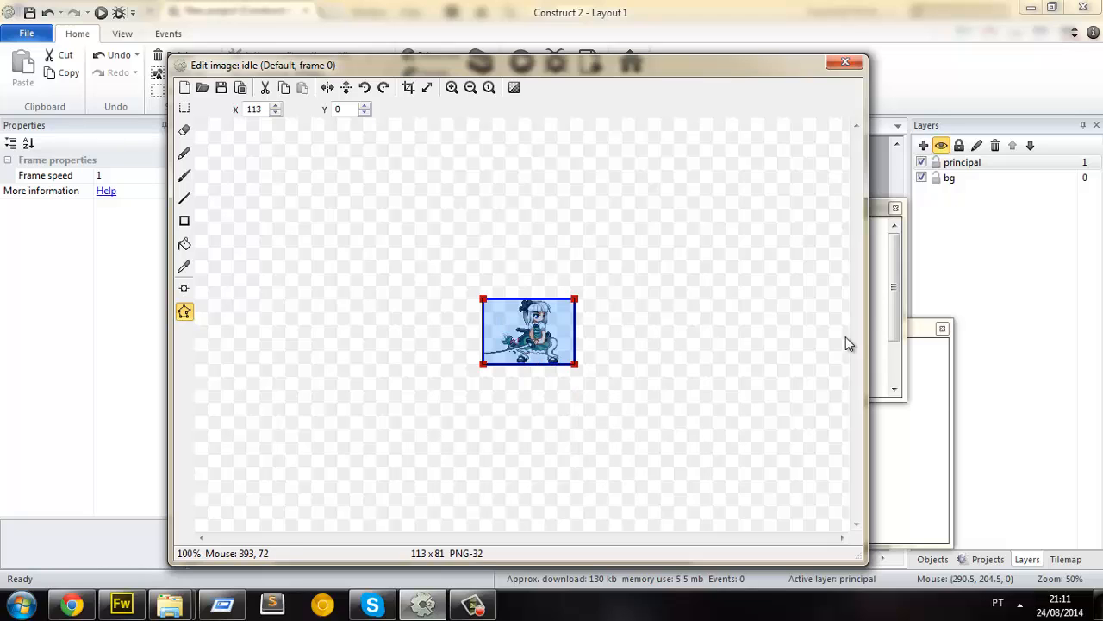
left_click(885, 286)
left_click(876, 350)
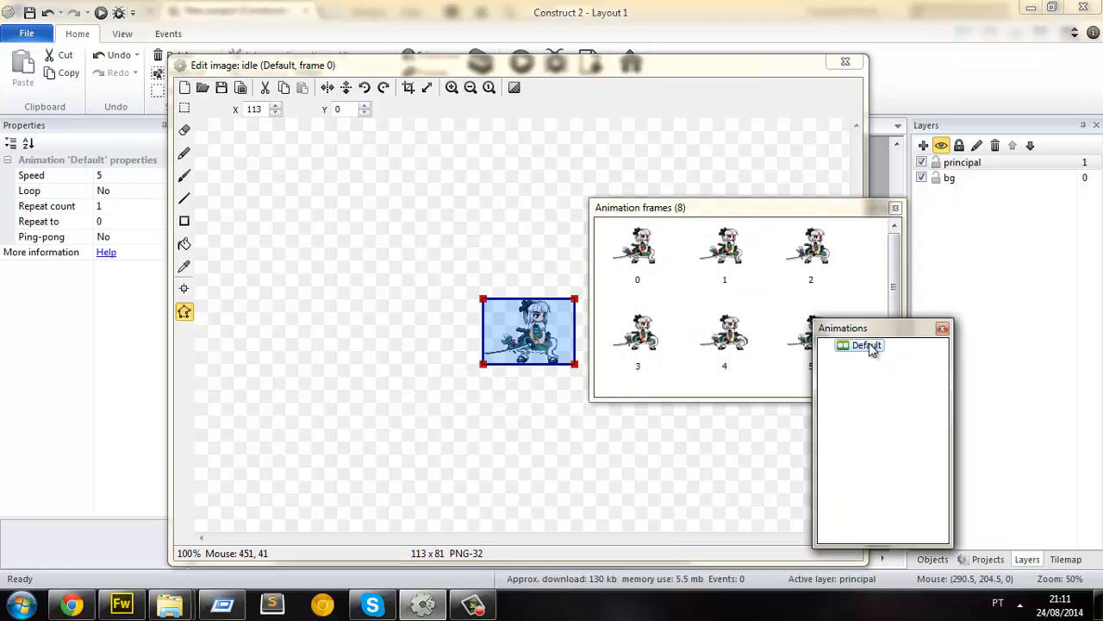
left_click(638, 250)
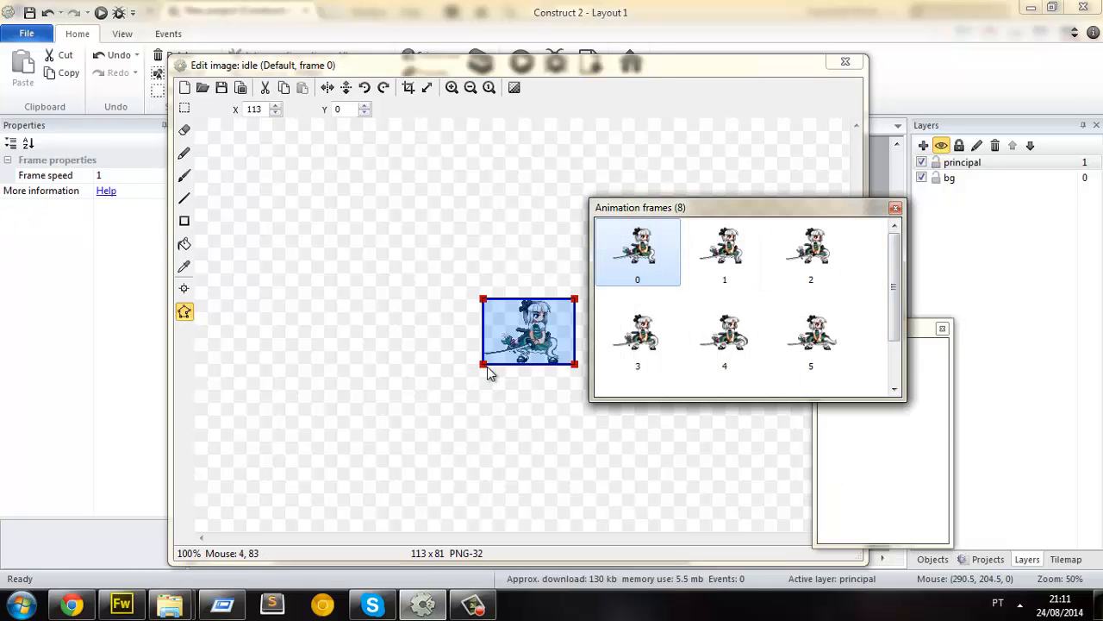
Step: Check the collision polygon on the idle sprite's animation frames, up to frame 7
left_click(707, 259)
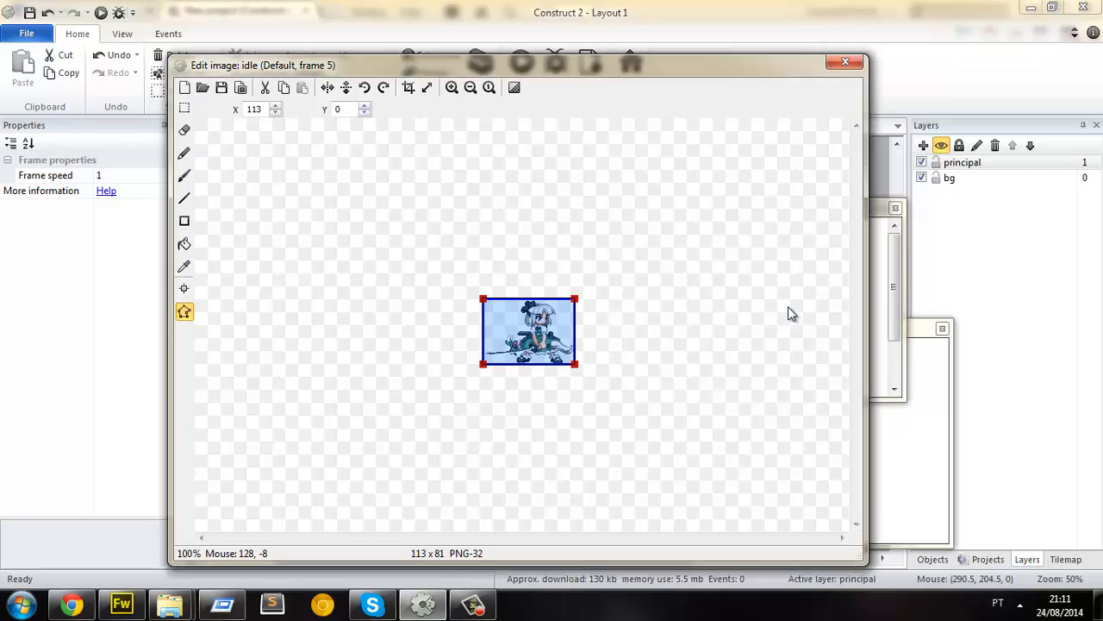
left_click(724, 336)
left_click(658, 340)
scroll(657, 341, "down", 1)
left_click(658, 340)
left_click(696, 367)
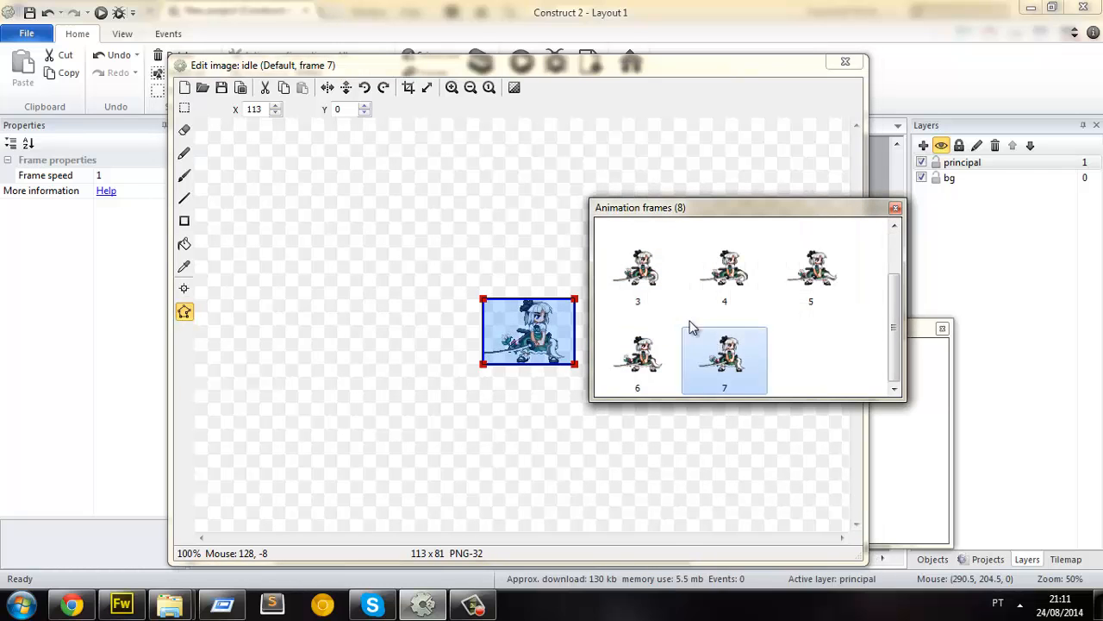
Step: Move the upper-right collision point inward to about 79, 30 on frame 7 and the upper-left one to 35, 21 on frame 4
left_click_drag(574, 299, 548, 325)
left_click(879, 292)
left_click(725, 274)
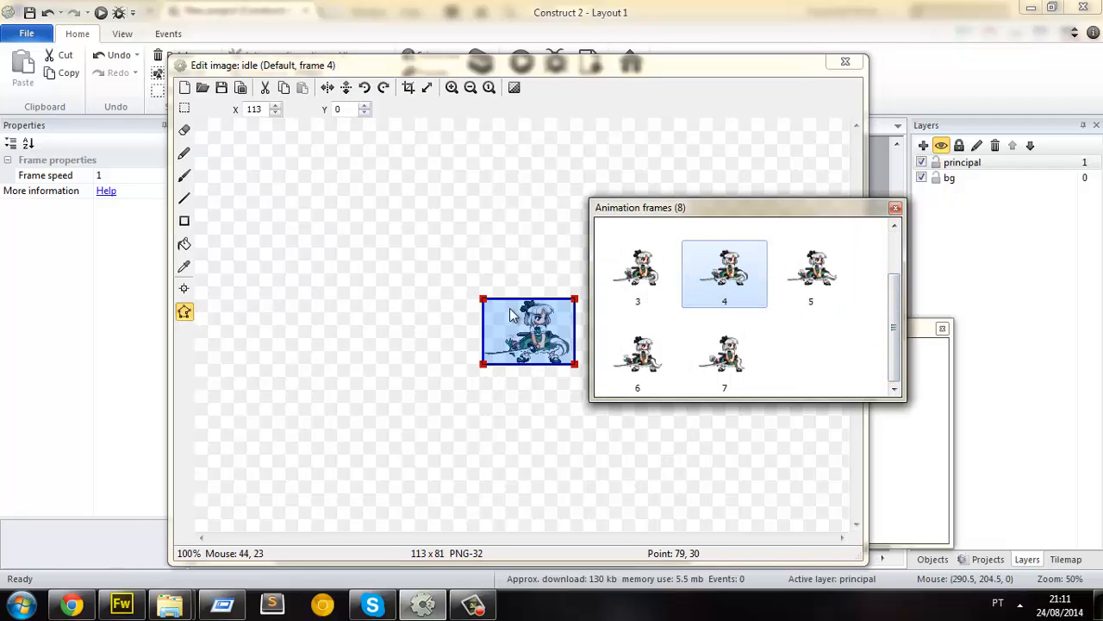
left_click(876, 333)
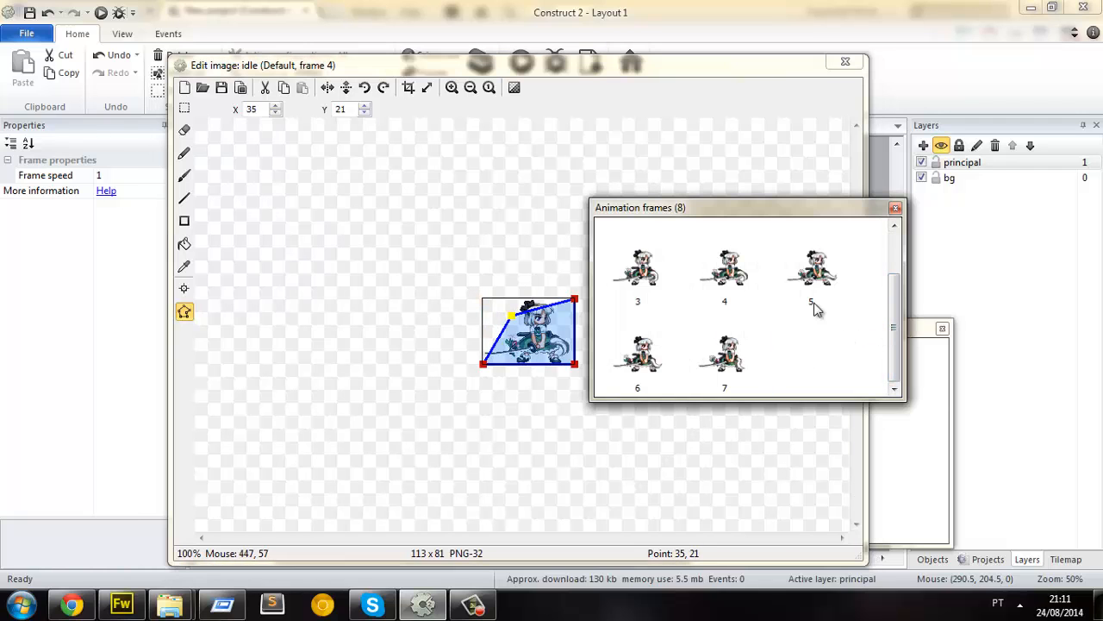
Step: Apply frame 0's rectangular collision polygon to the whole animation
scroll(793, 315, "up", 2)
left_click(634, 254)
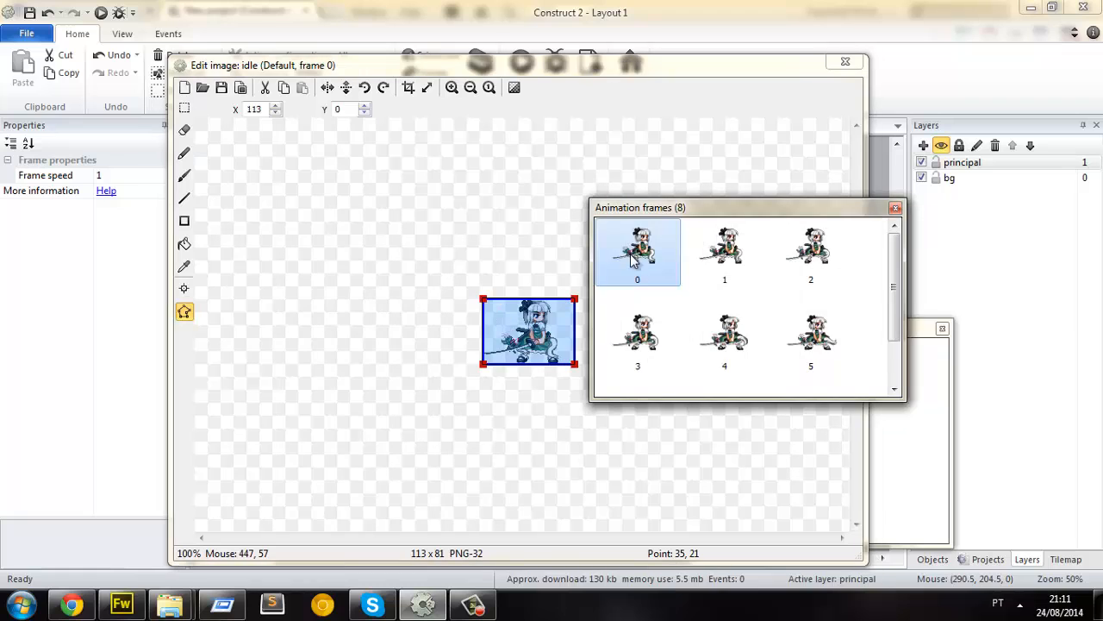
right_click(526, 329)
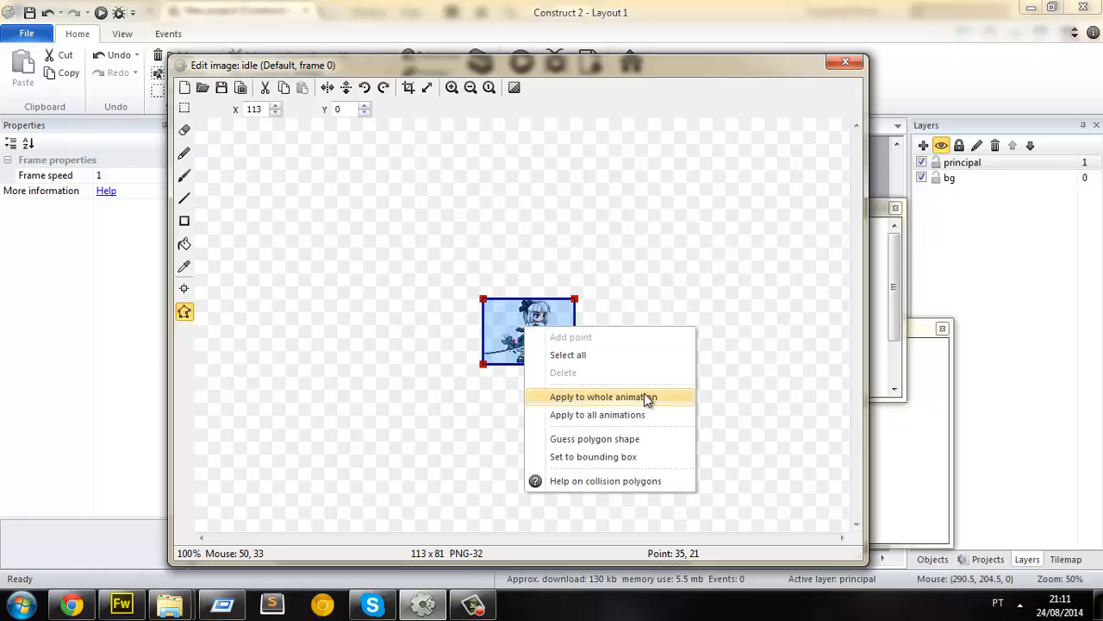
left_click(644, 397)
right_click(560, 334)
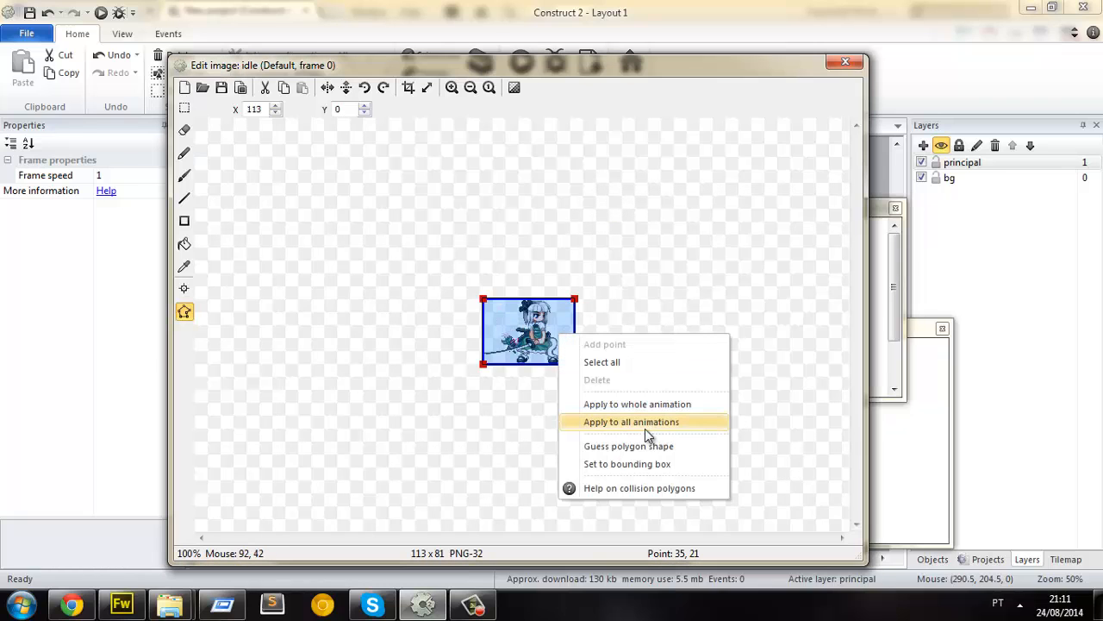
left_click(931, 458)
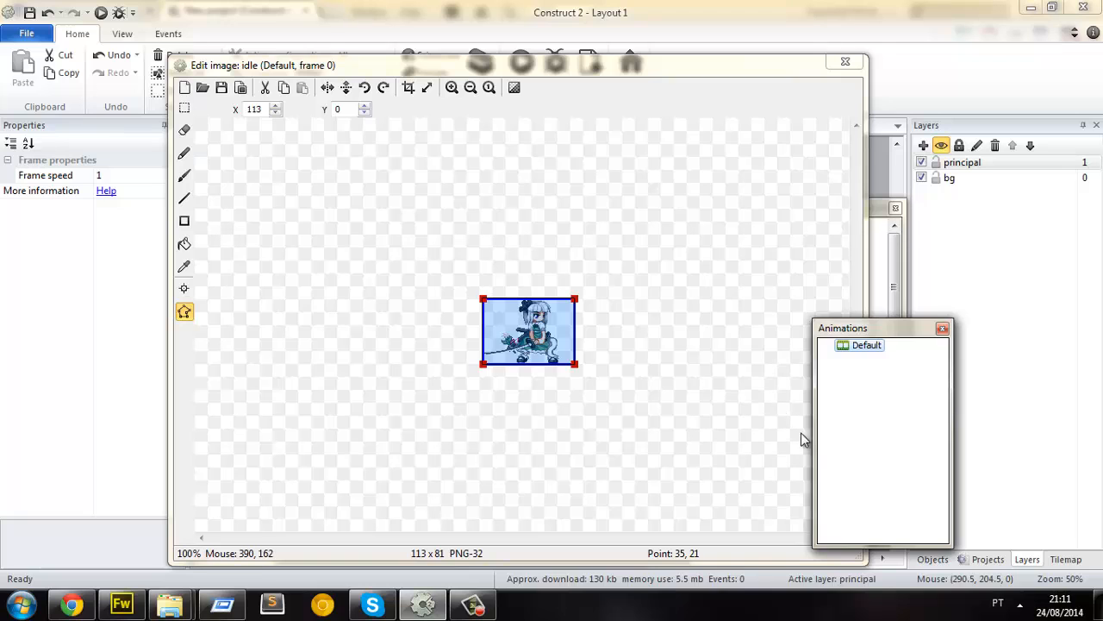
right_click(556, 328)
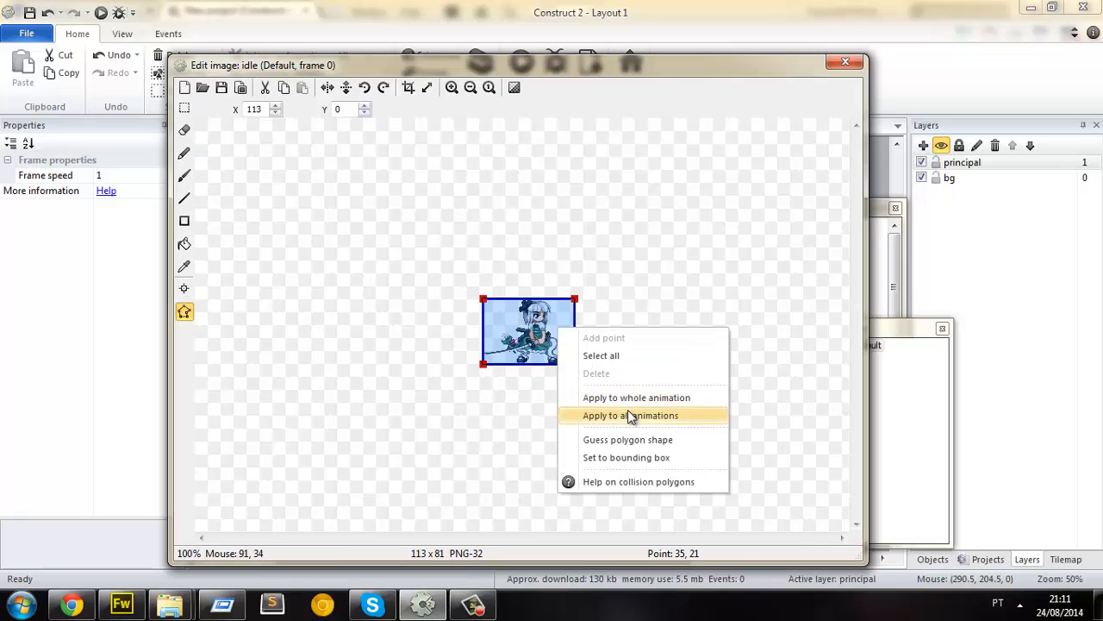
left_click(881, 387)
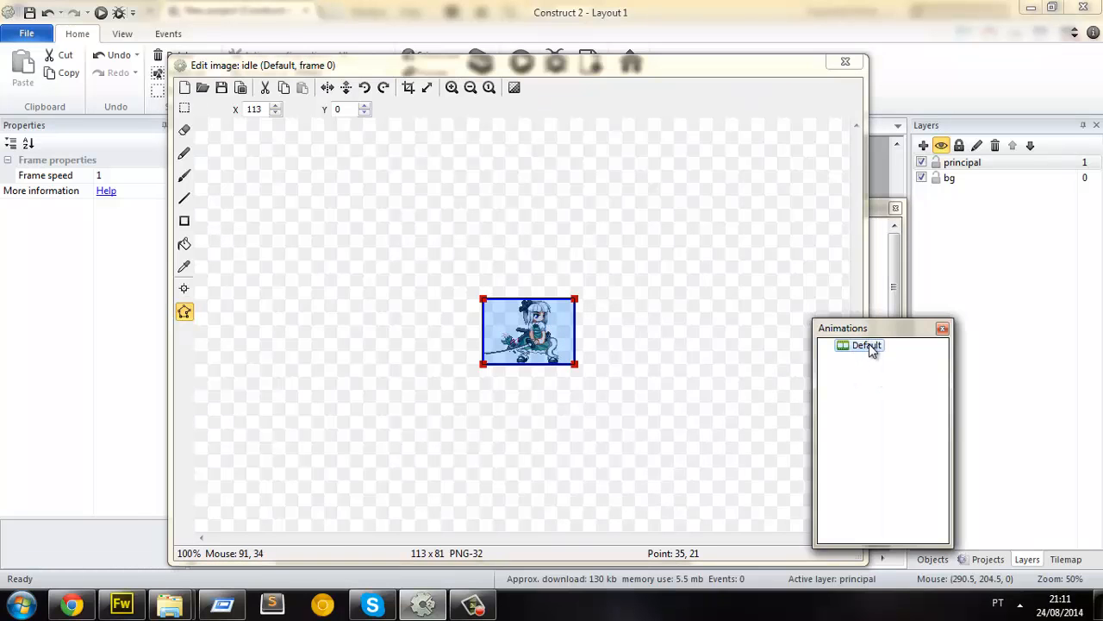
Step: Preview the Default animation and close the preview
right_click(860, 346)
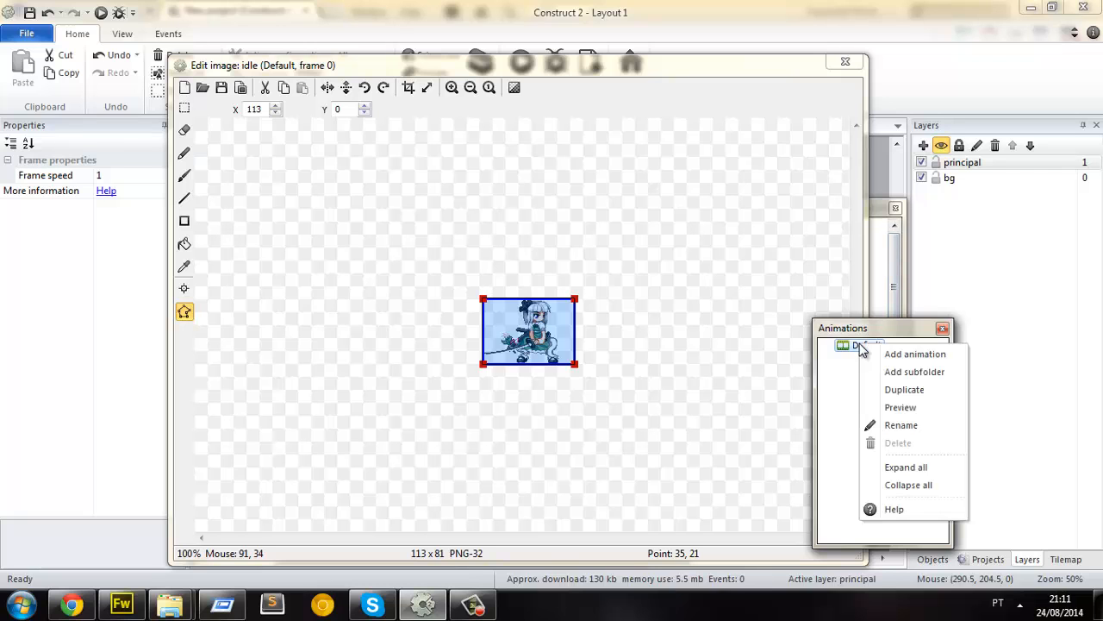
left_click(901, 408)
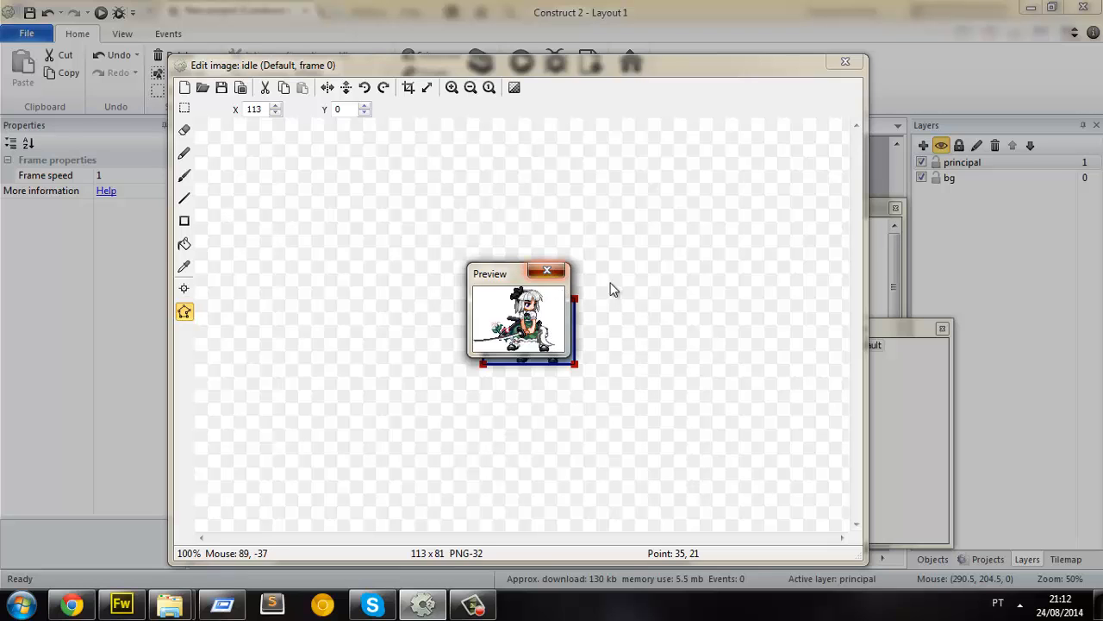
left_click(938, 383)
Step: Set the Default animation's Loop property to Yes and widen the area showing its properties
left_click(869, 346)
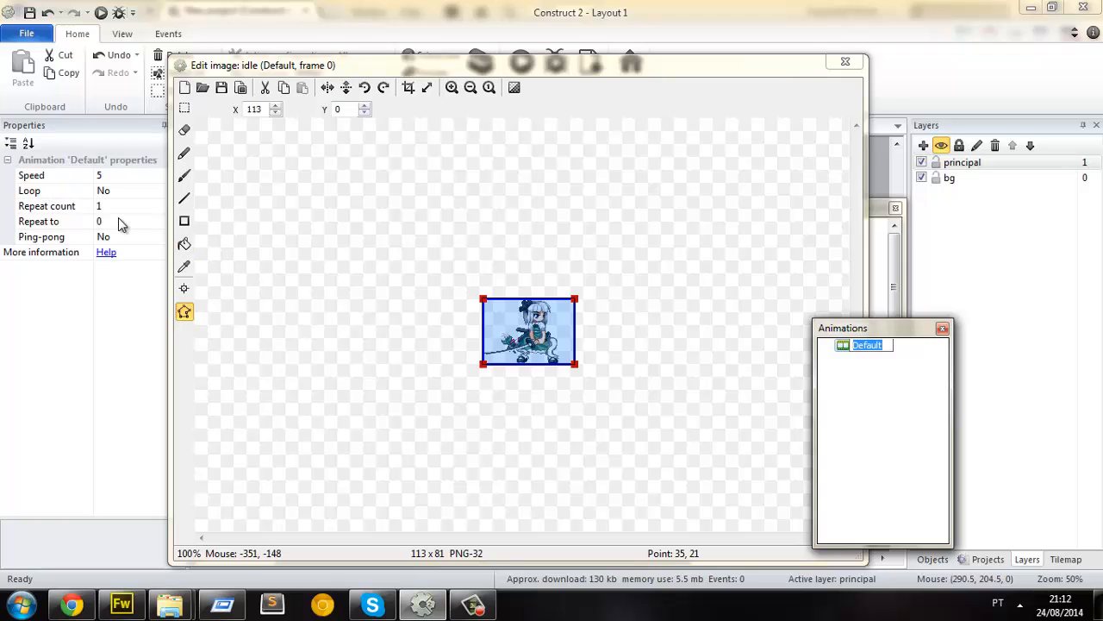
left_click(28, 192)
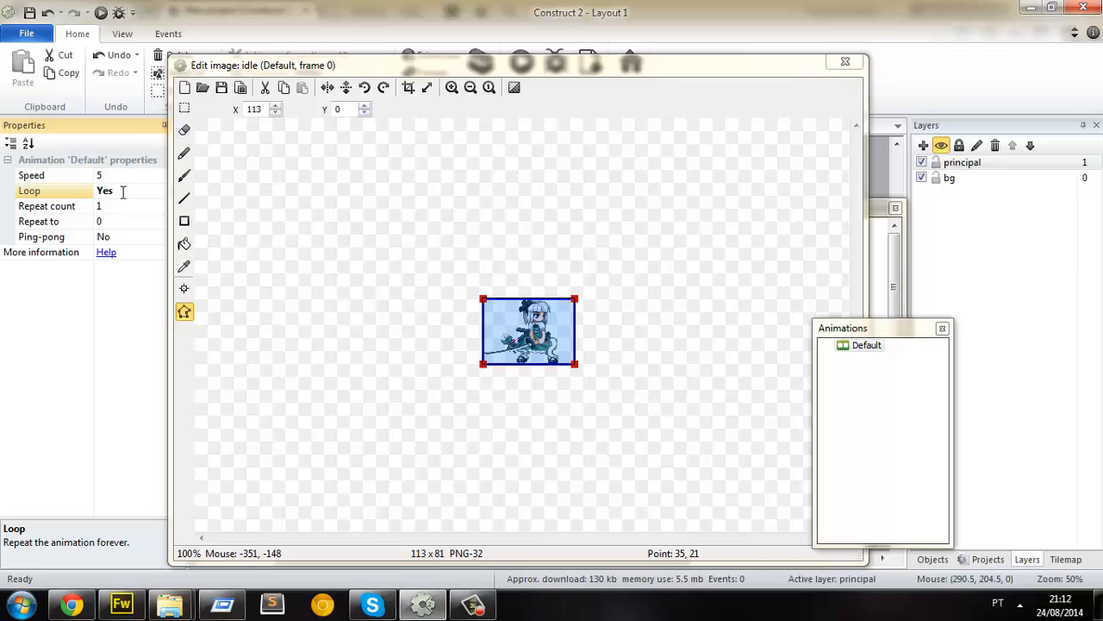
left_click_drag(169, 132, 188, 132)
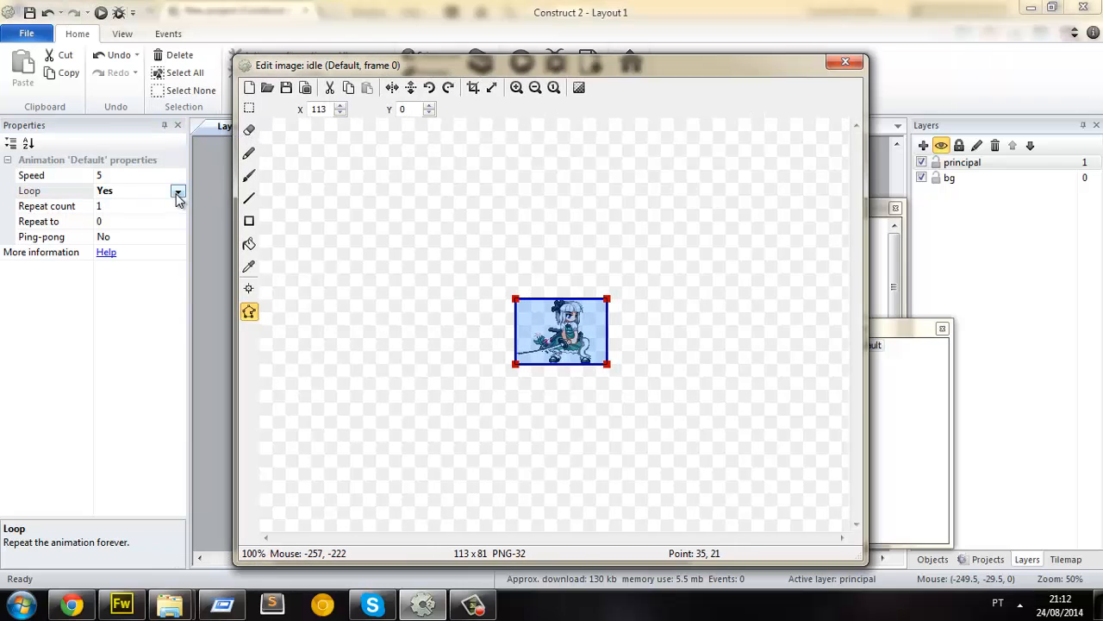
left_click(178, 191)
left_click(104, 200)
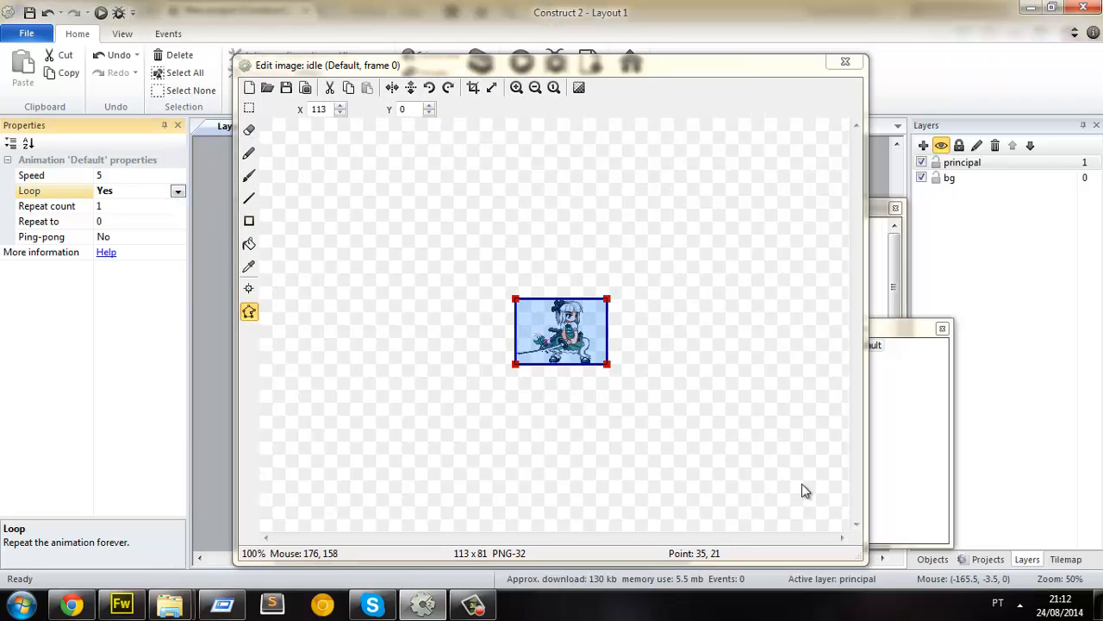
Step: Preview the Default animation with looping turned on, and close the preview
left_click(901, 393)
right_click(866, 345)
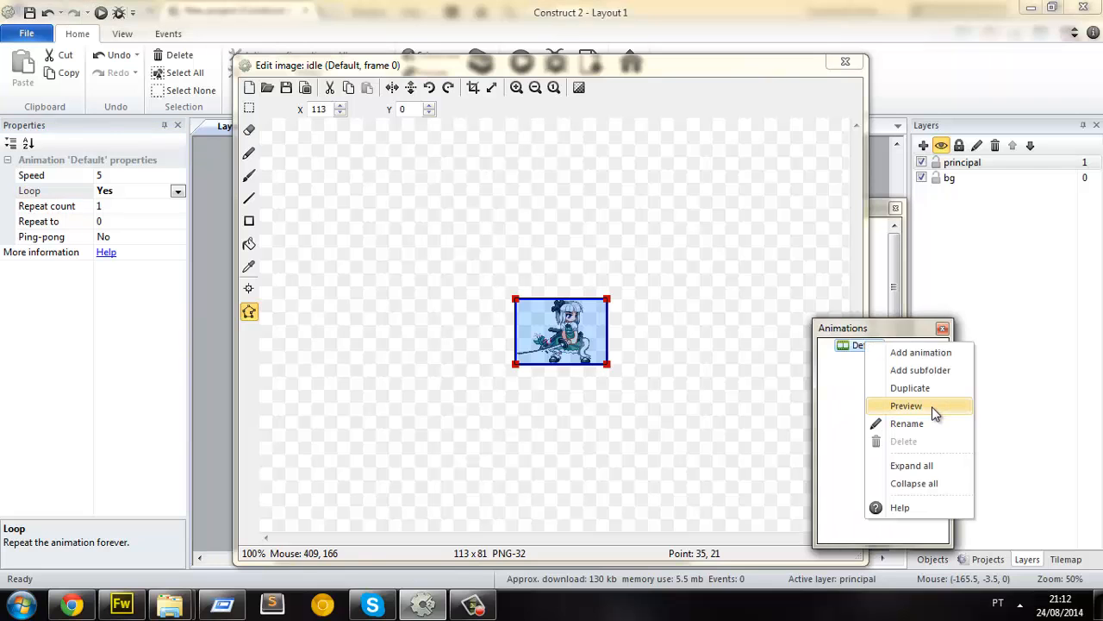
left_click(932, 410)
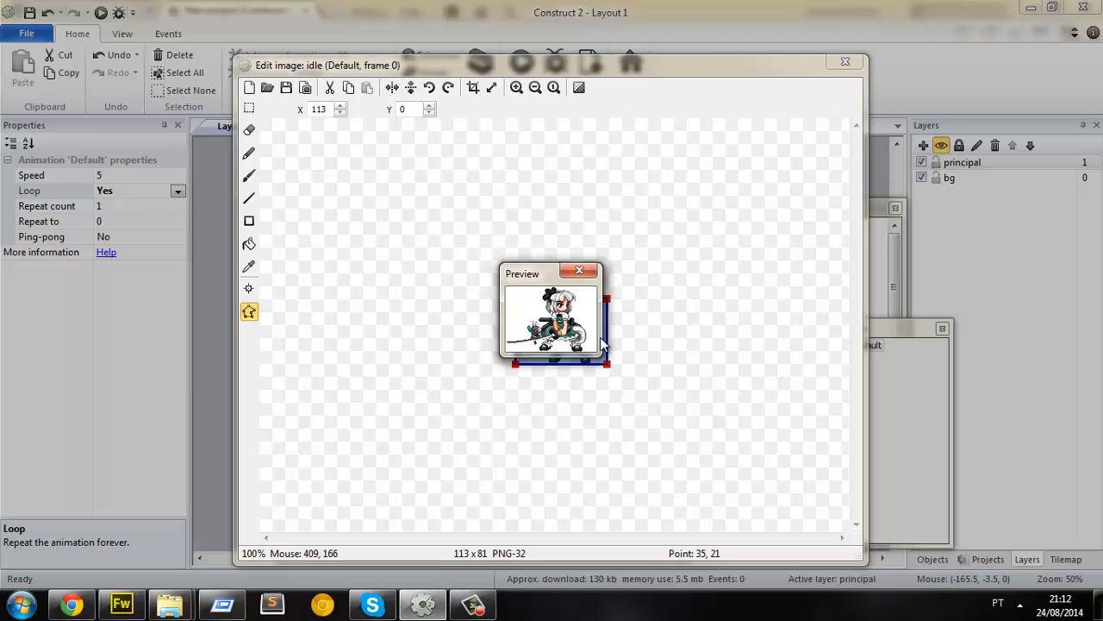
left_click(590, 274)
Step: Set the Default animation's speed to 12 and preview it at that speed
left_click(859, 327)
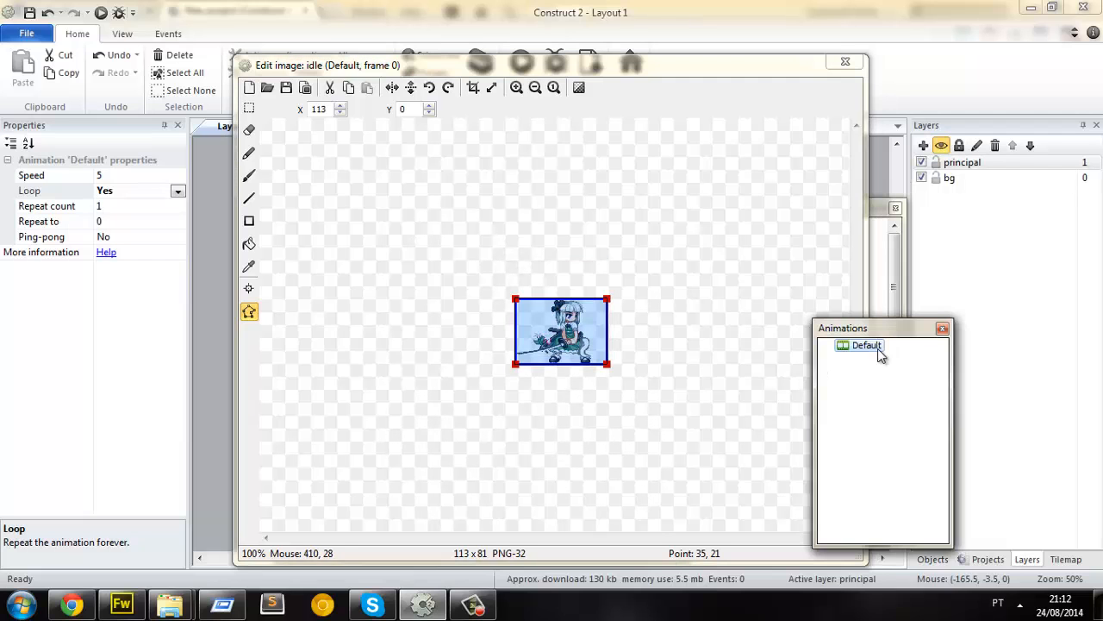
left_click(142, 177)
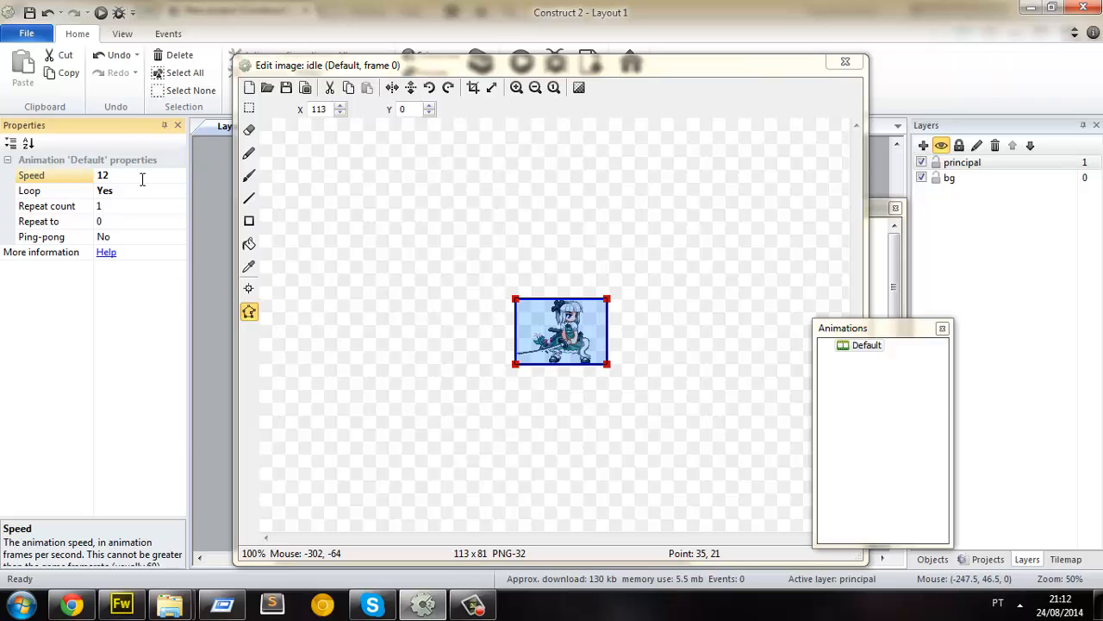
right_click(862, 345)
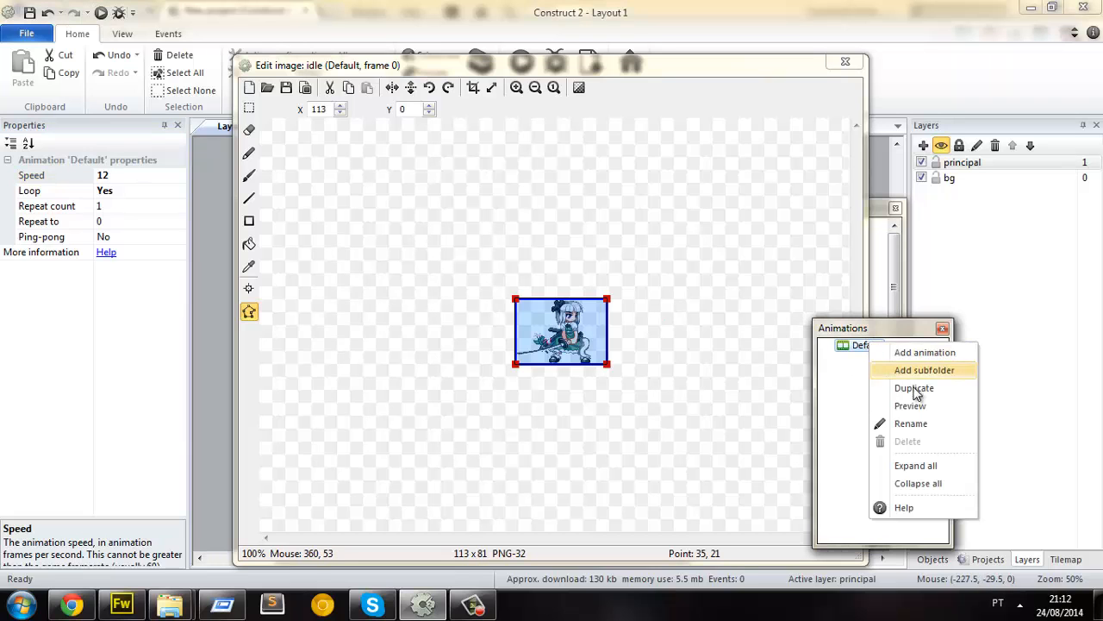
left_click(915, 406)
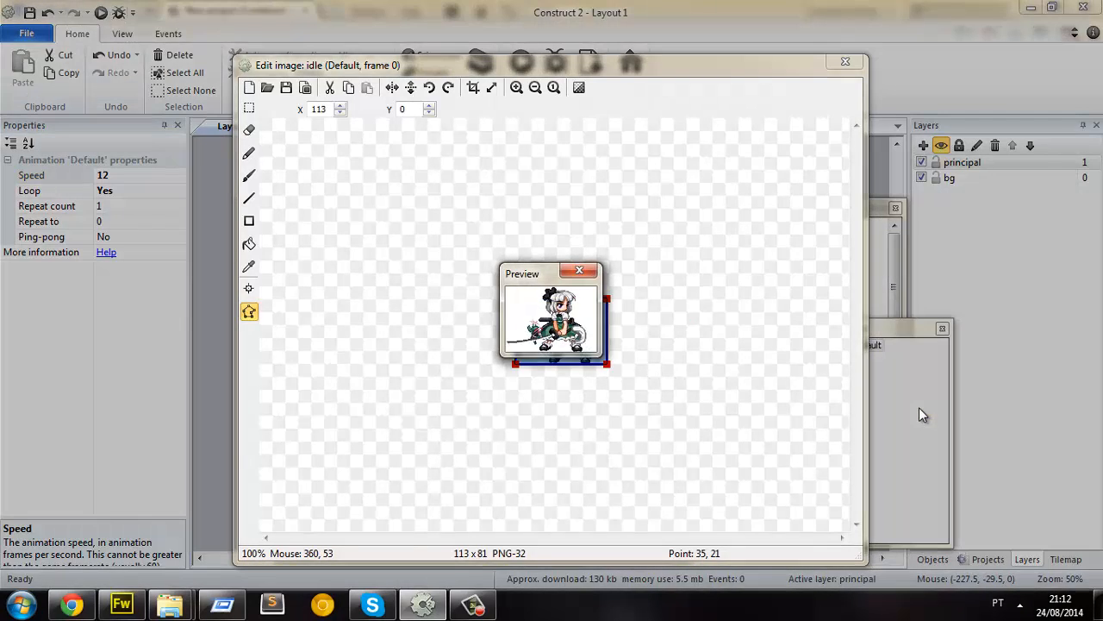
left_click(578, 273)
Step: Open the Default animation's Ping-pong property
left_click(896, 365)
key("F2")
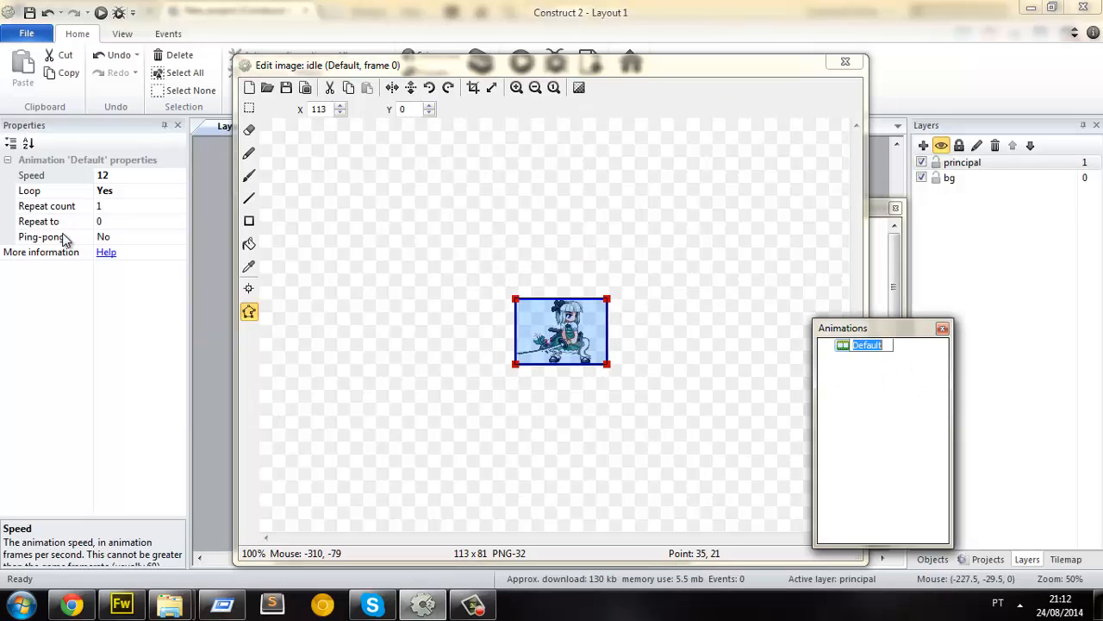
left_click(121, 238)
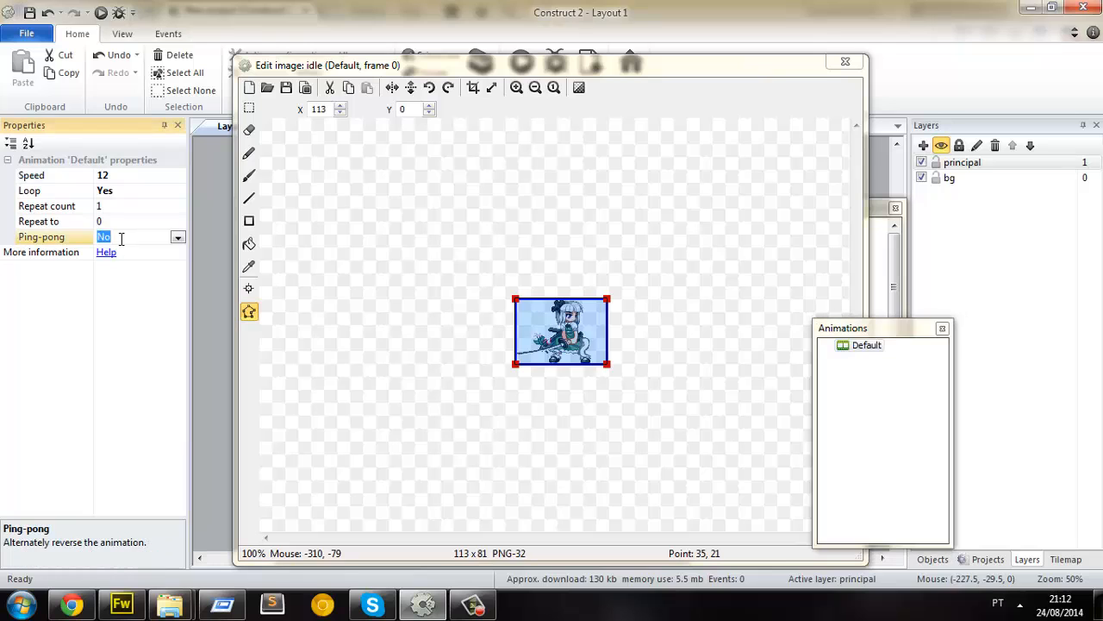
Step: Step forward through the animation frames from 0 to 7, comparing the last frame with the first
left_click(883, 269)
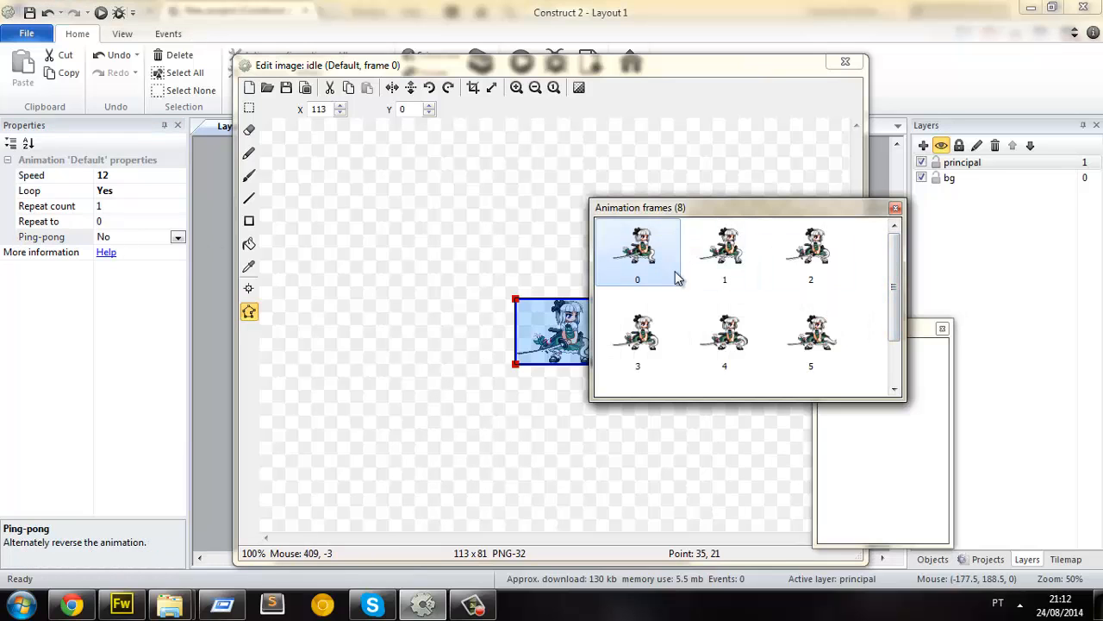
scroll(750, 334, "down", 1)
scroll(700, 329, "up", 1)
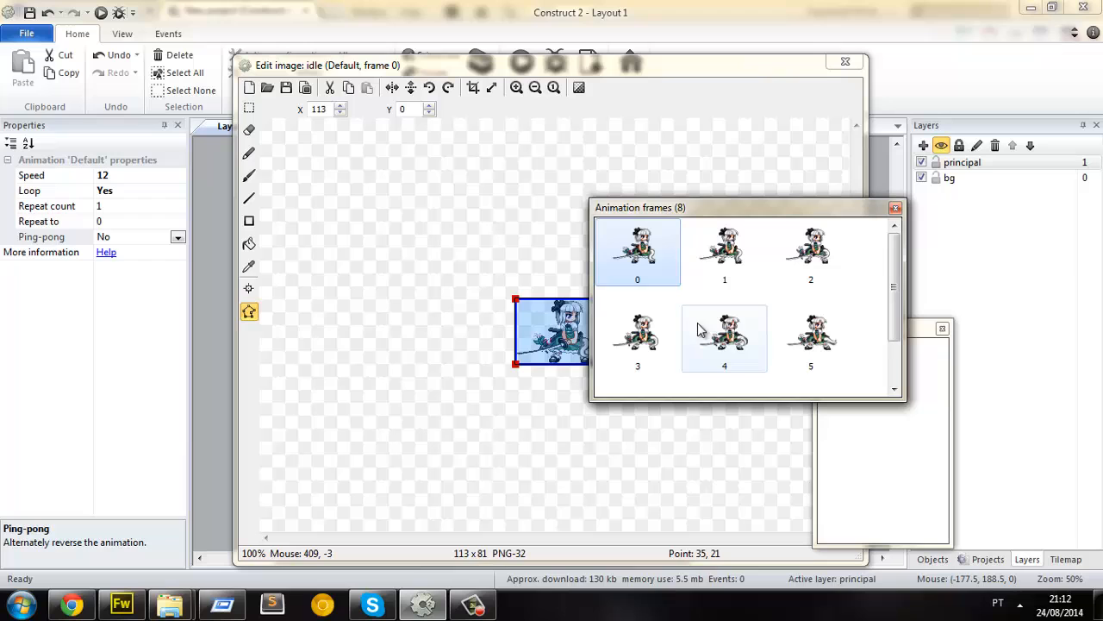
left_click(735, 264)
left_click(819, 258)
left_click(646, 338)
scroll(705, 334, "down", 1)
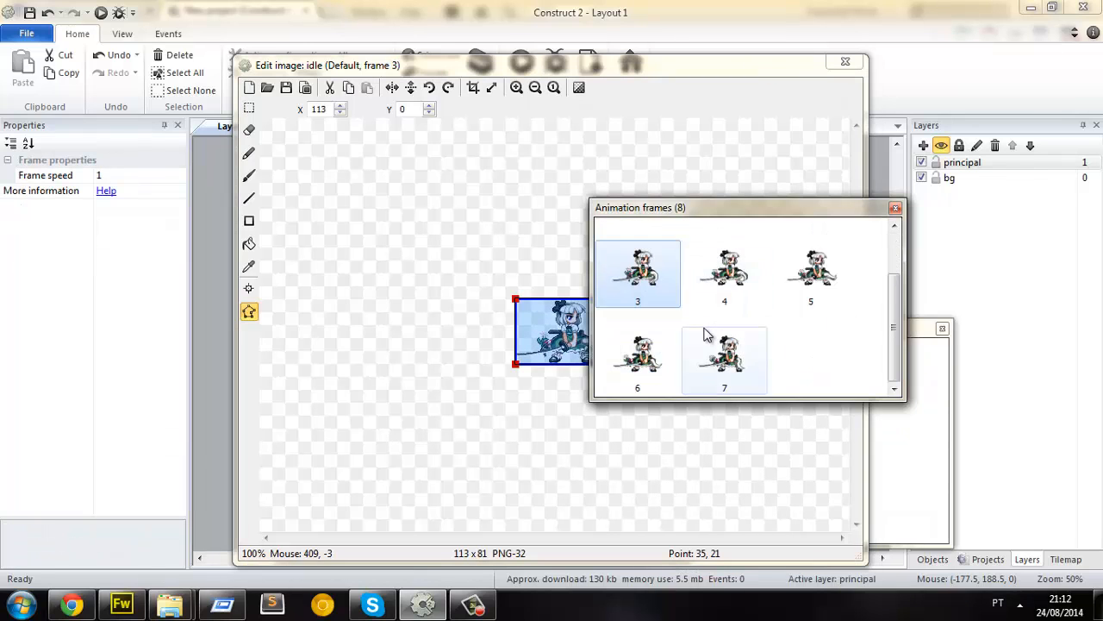
left_click(731, 355)
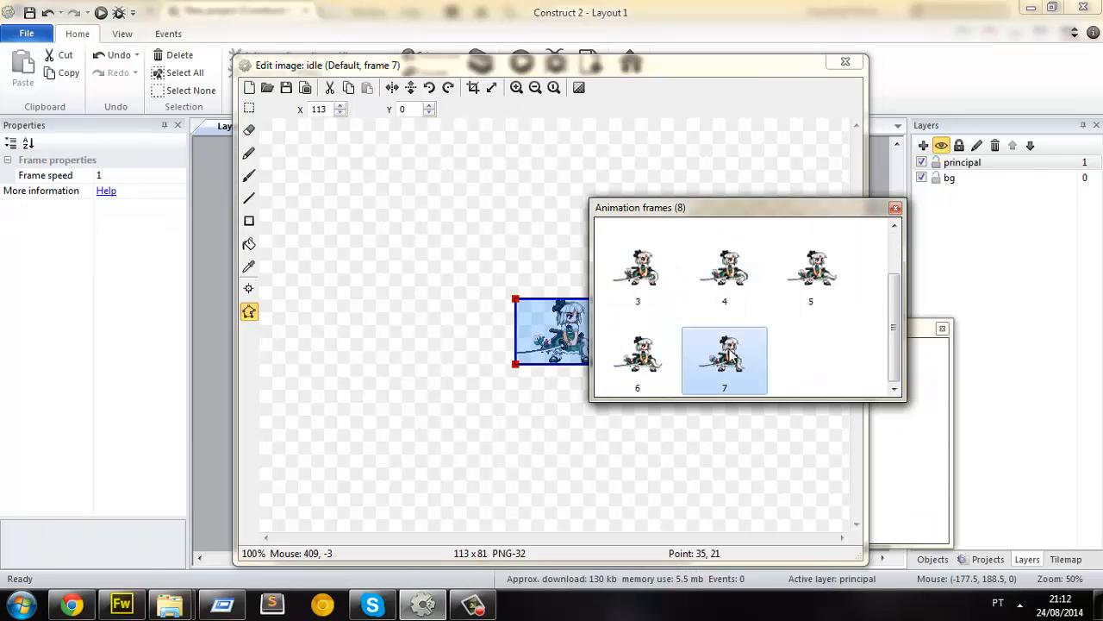
scroll(731, 355, "up", 1)
left_click(633, 250)
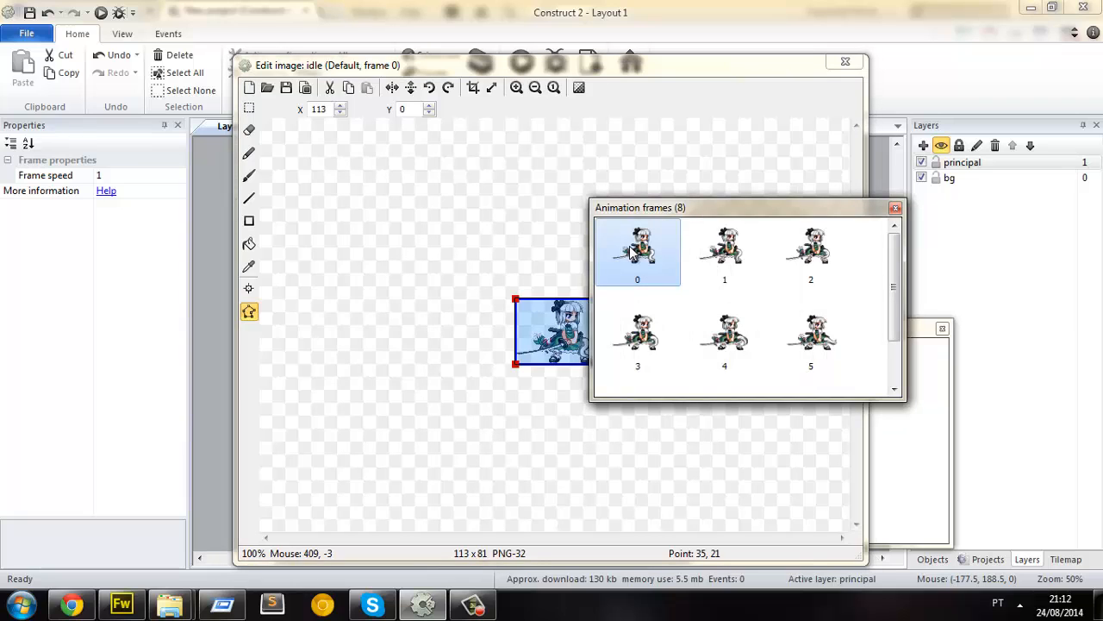
scroll(639, 250, "down", 1)
left_click(732, 355)
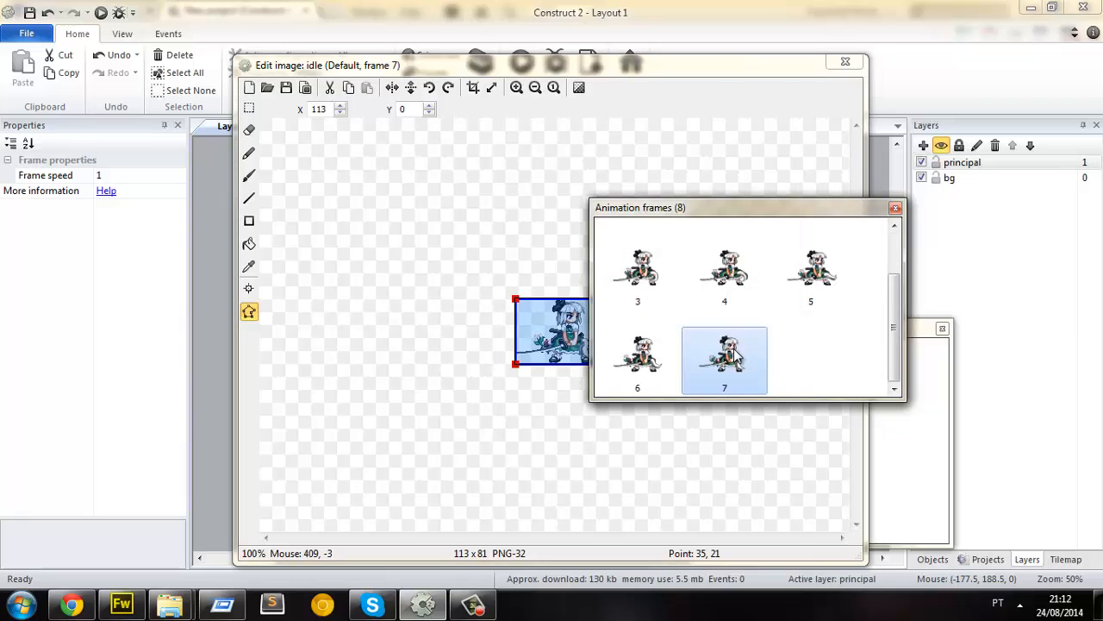
Step: Step backward through animation frames 6, 5 and 3 to examine the reversed playback order
scroll(743, 362, "up", 1)
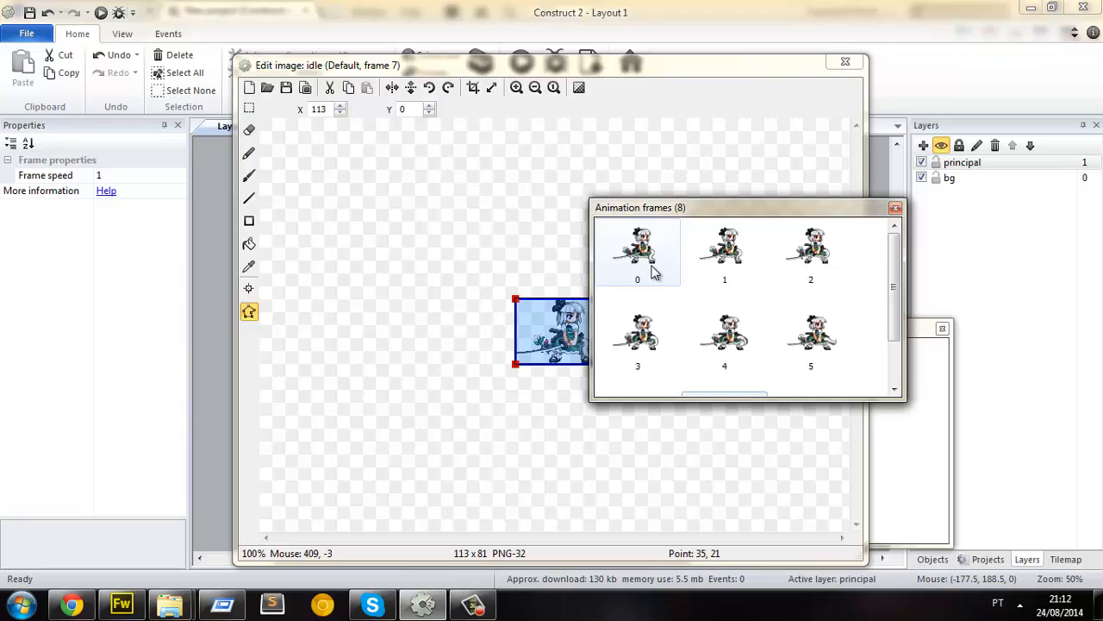
scroll(653, 272, "down", 1)
left_click(639, 351)
left_click(811, 271)
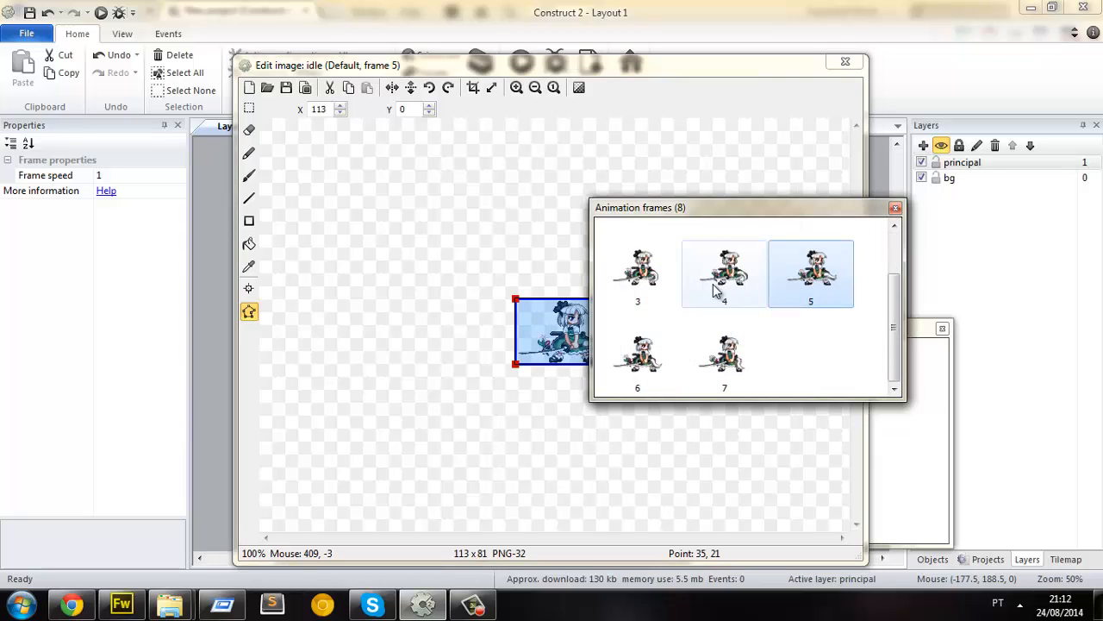
left_click(662, 286)
scroll(707, 306, "up", 1)
Step: Set the Default animation's Ping-pong property to Yes
left_click(910, 455)
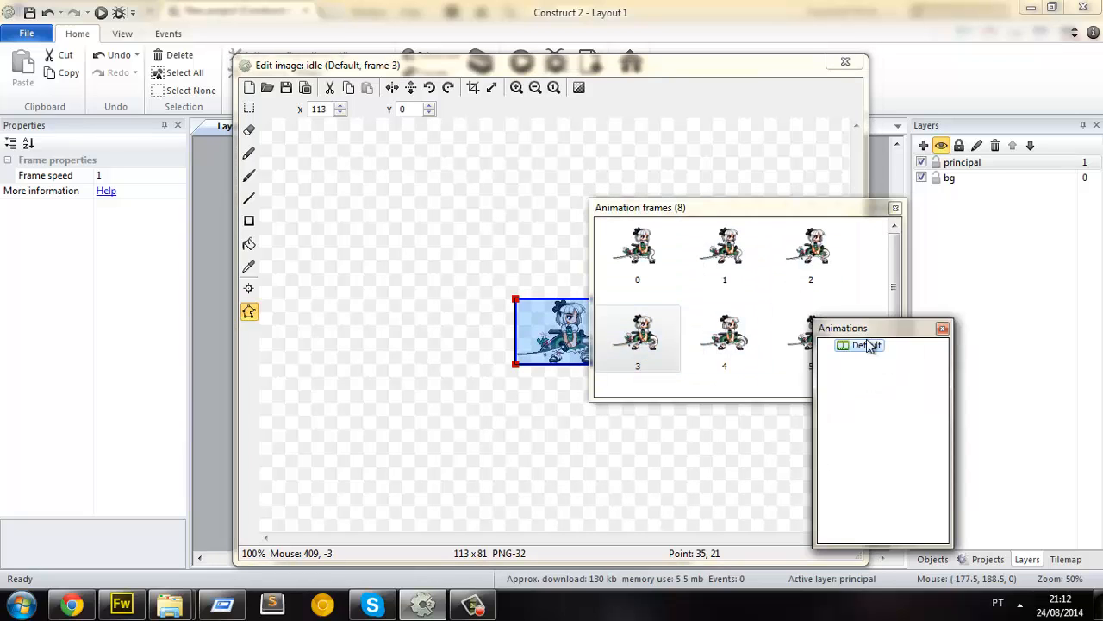
left_click(867, 345)
left_click(168, 239)
left_click(178, 240)
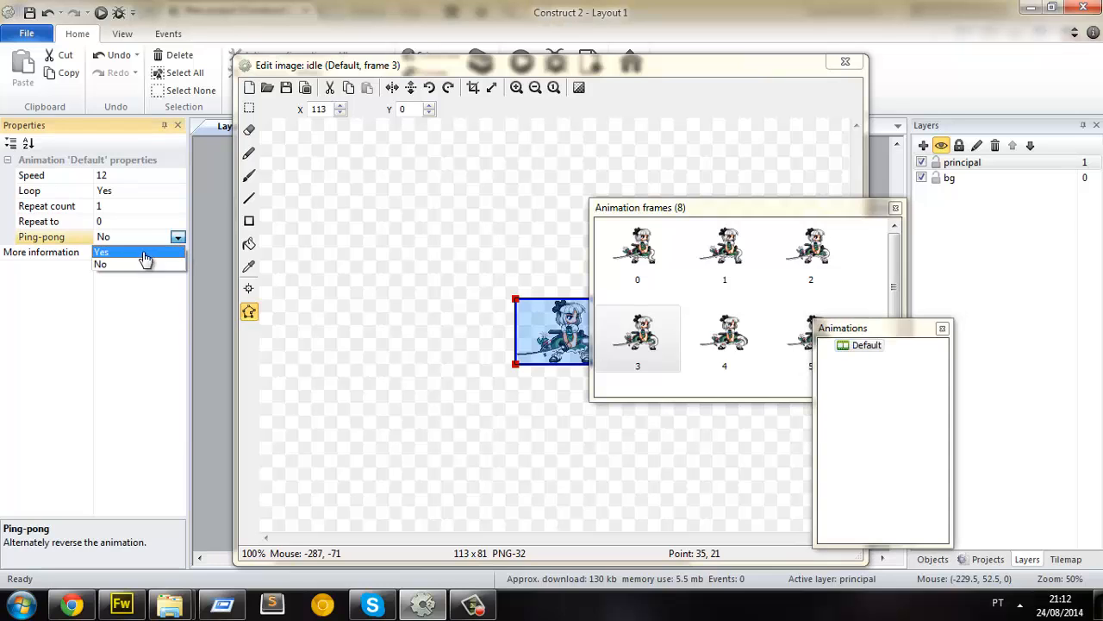
left_click(148, 260)
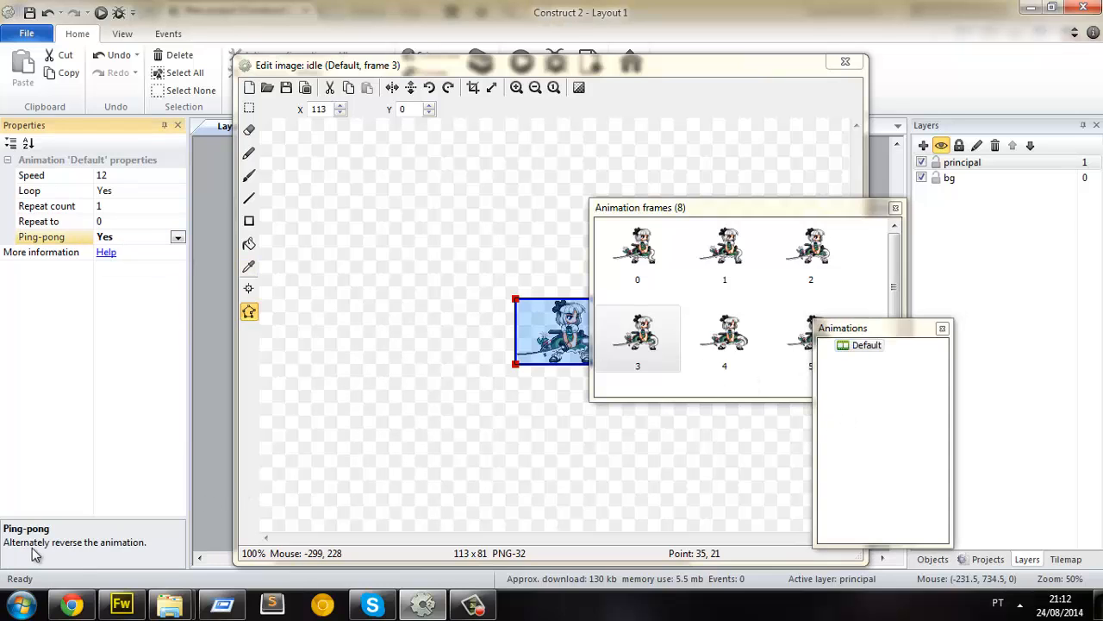
Step: Preview the Default animation with ping-pong playback, and close the preview
right_click(863, 345)
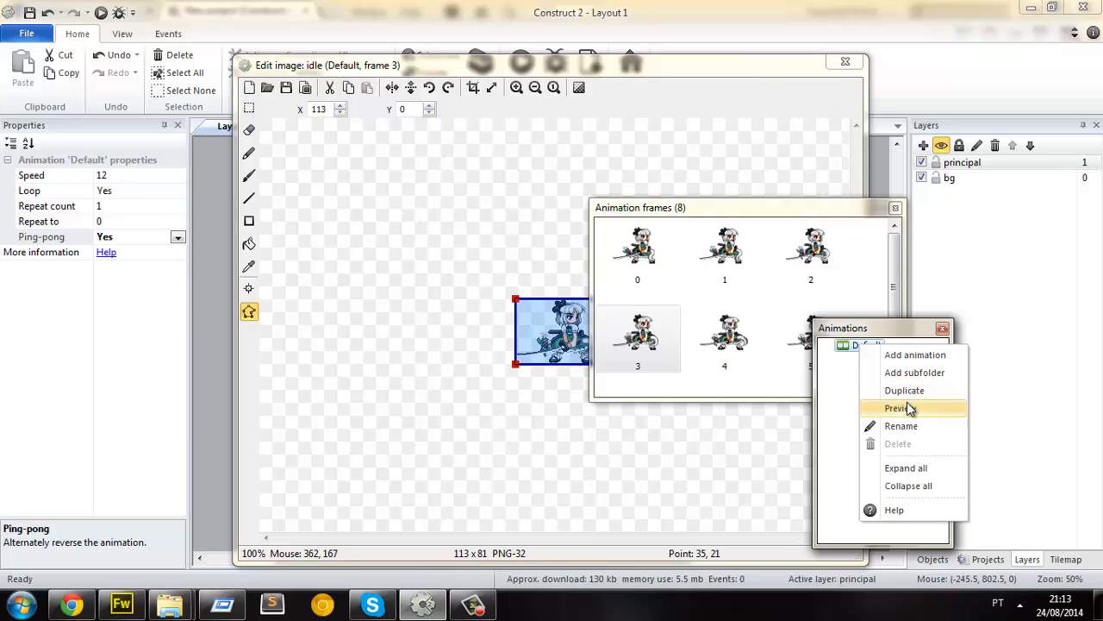
left_click(901, 408)
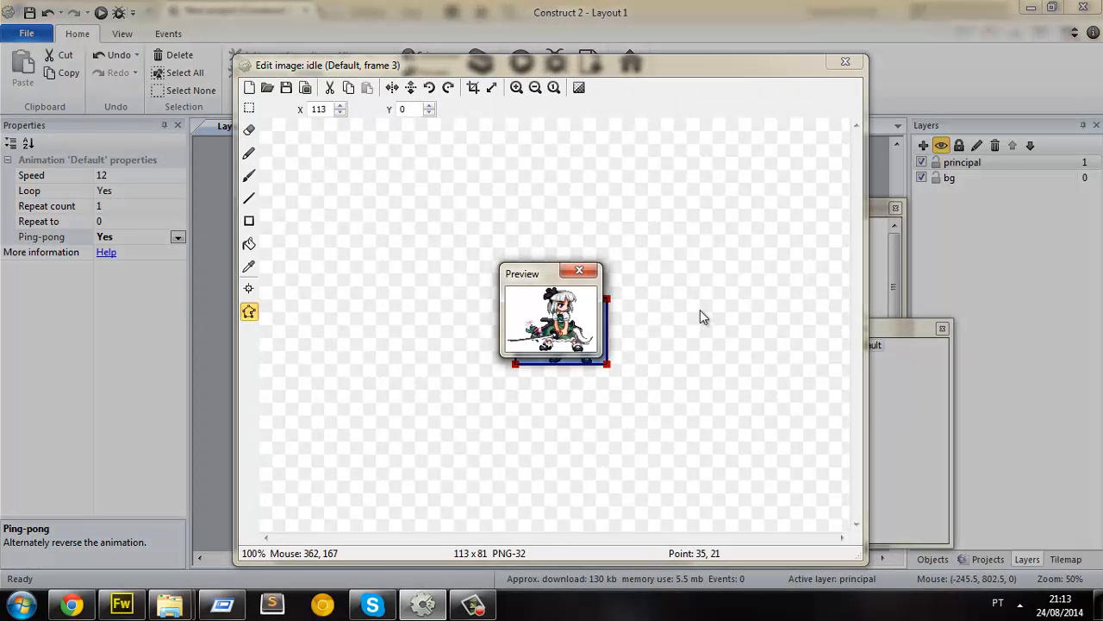
left_click(579, 270)
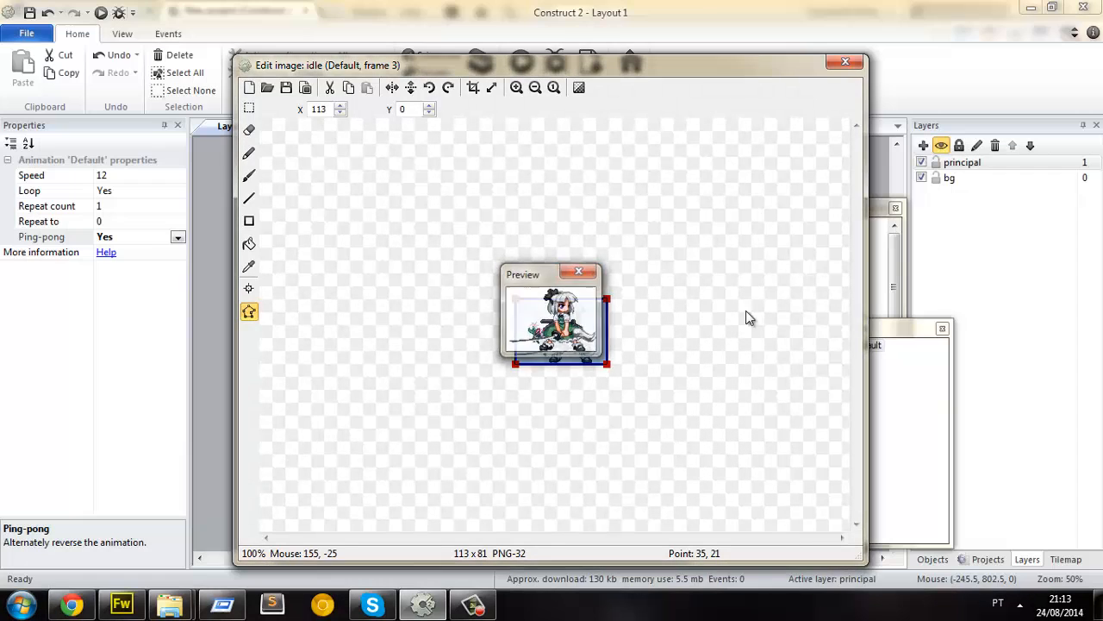
Step: Set the Default animation's Ping-pong property to No and close the image editor
left_click(875, 348)
left_click(177, 237)
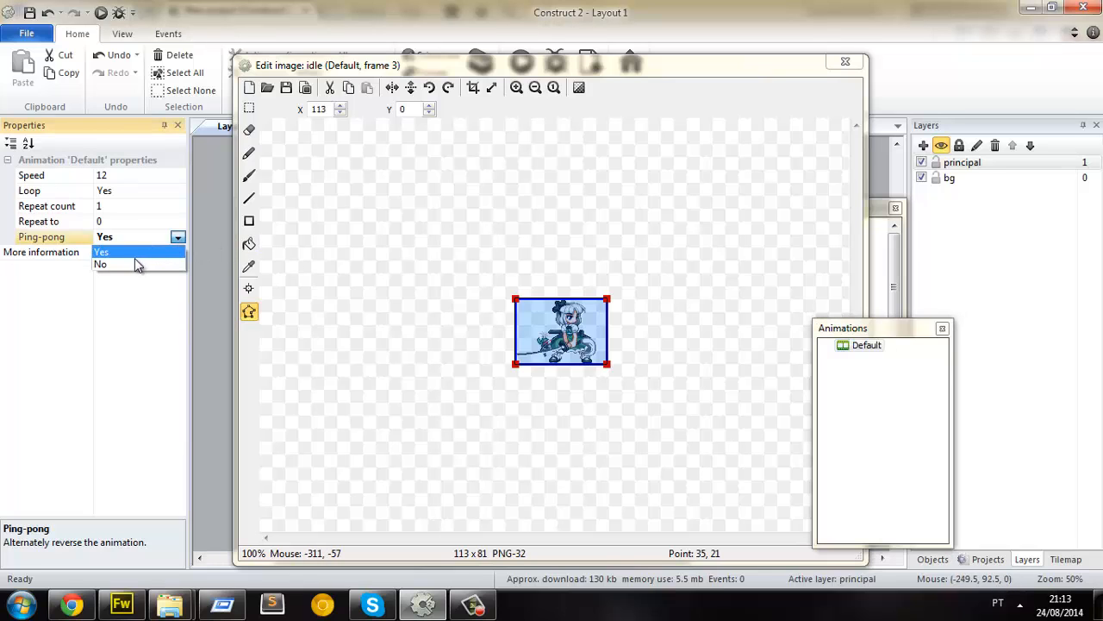
left_click(135, 264)
left_click(879, 431)
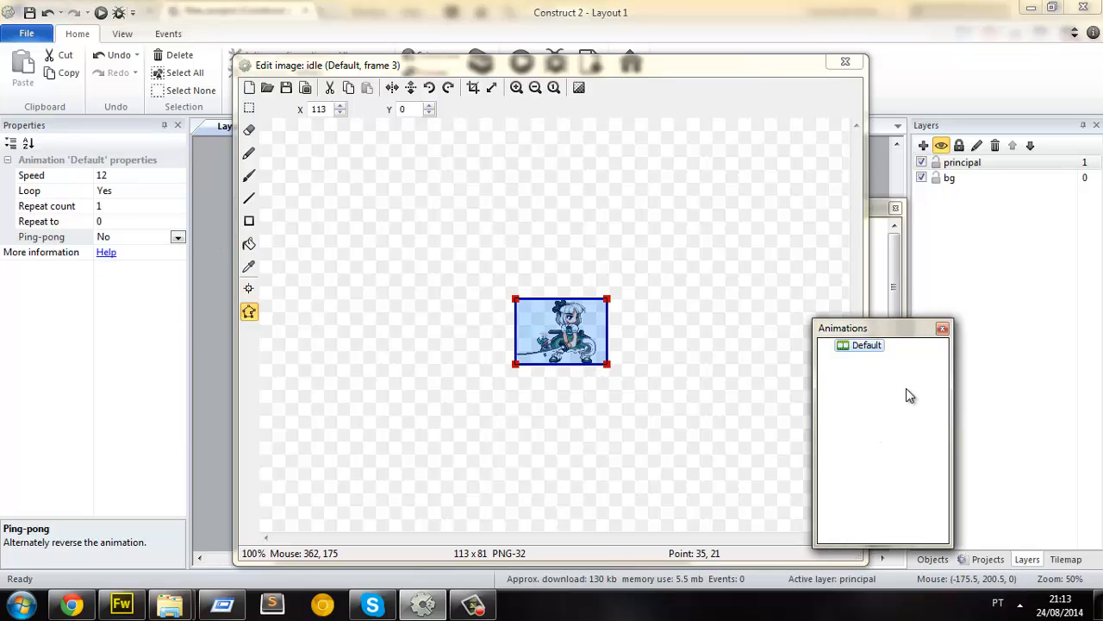
left_click(942, 327)
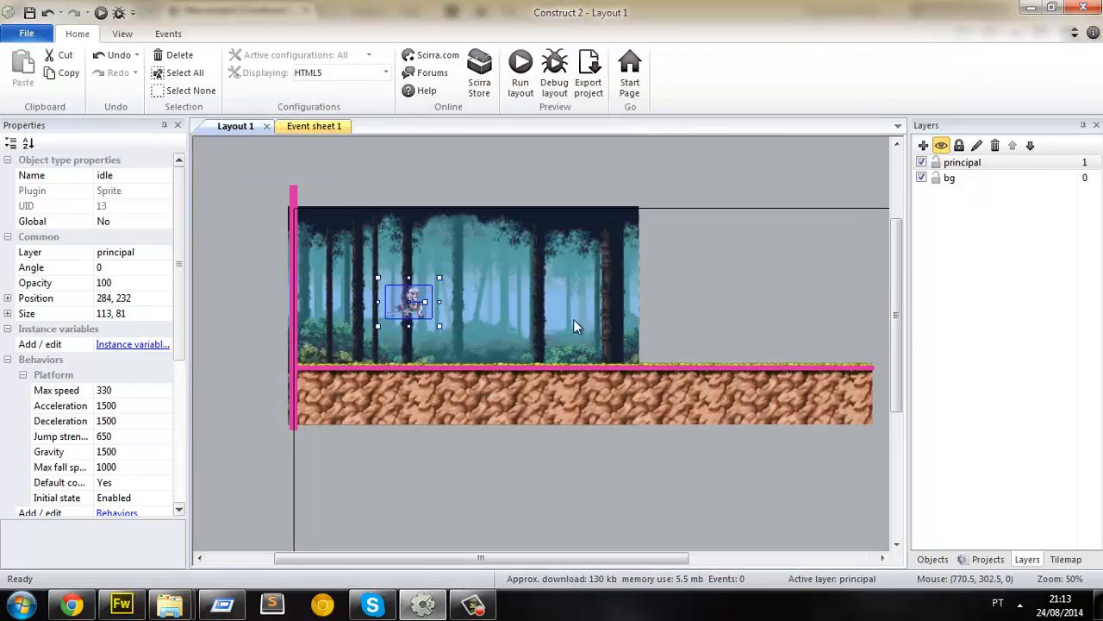
Step: Move the idle sprite down onto the ground near the layout's start, at about 208, 344
left_click(263, 186)
left_click_drag(416, 313, 385, 358)
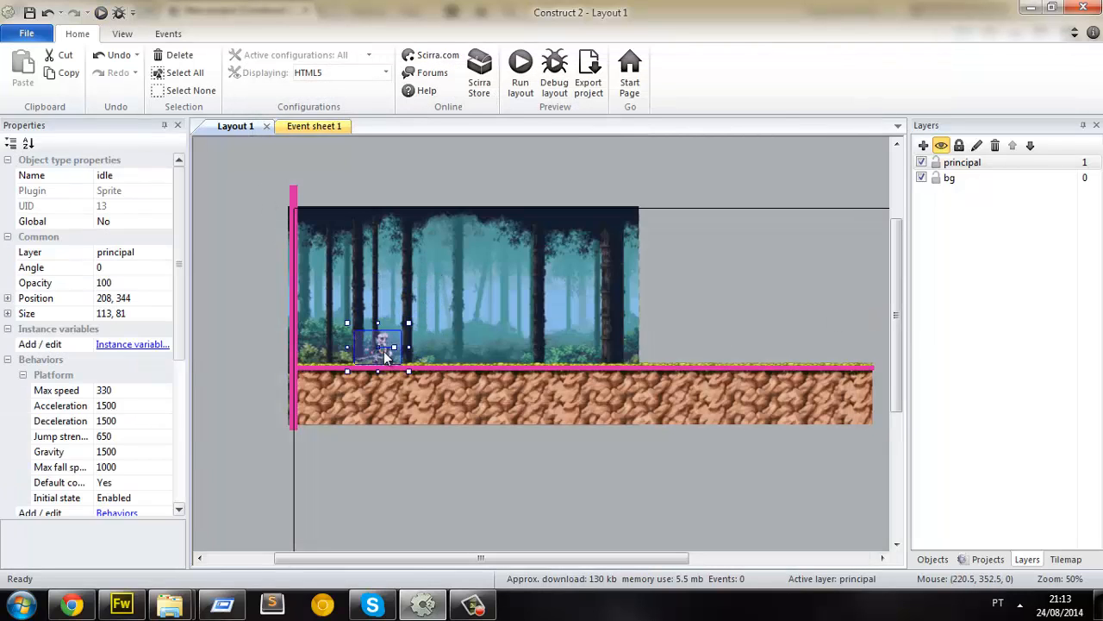
left_click(247, 293)
Step: Run the layout in the browser and test the character by walking it right and left
key("F5")
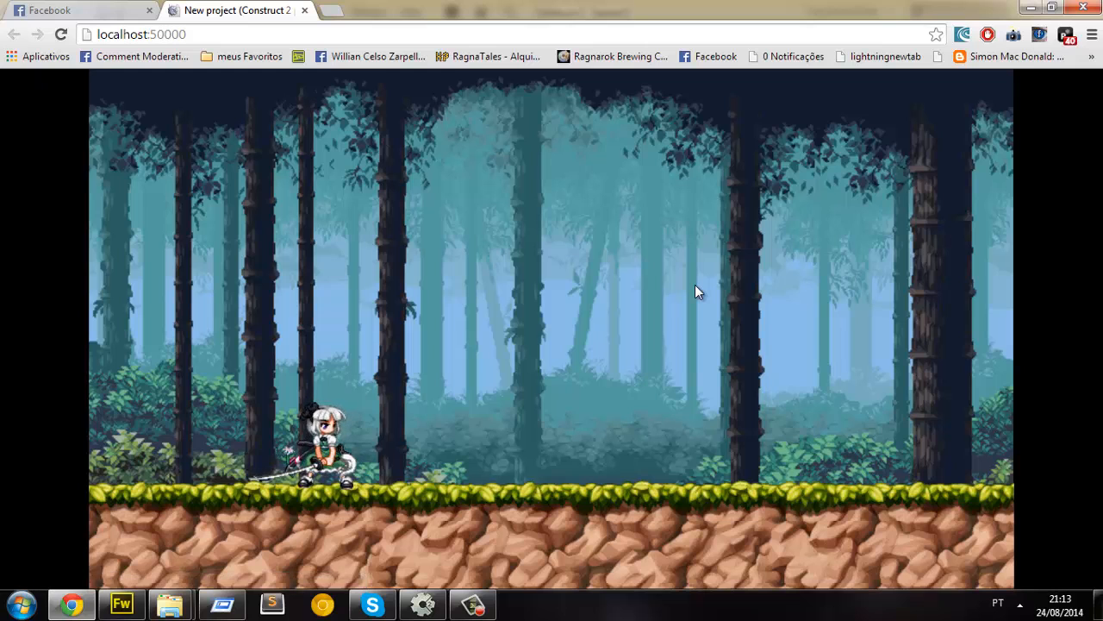
key("Right")
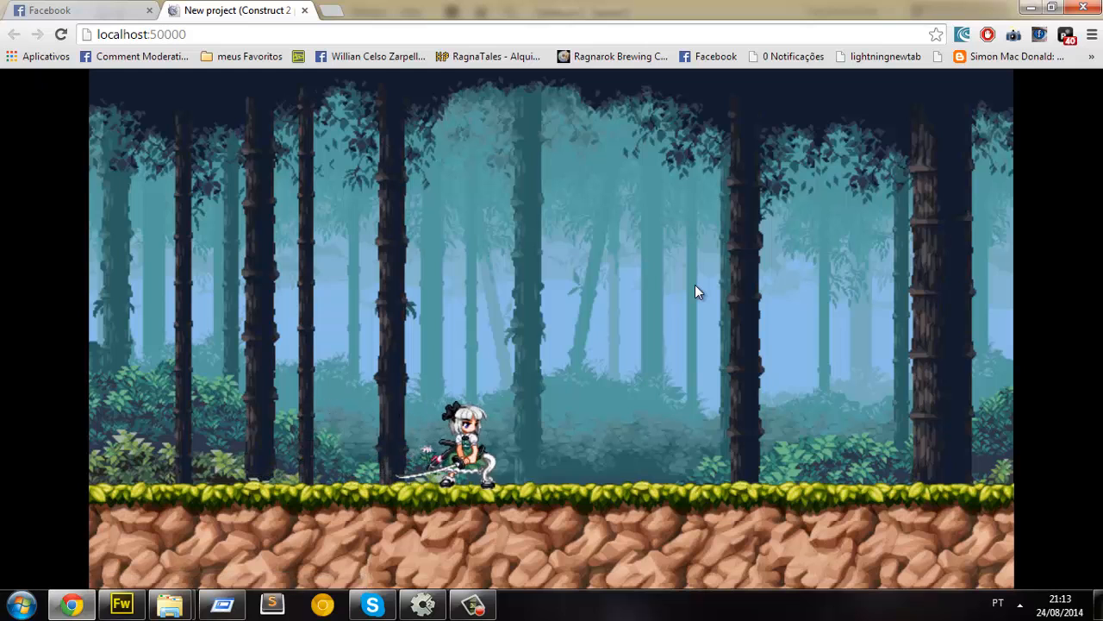
key("Right")
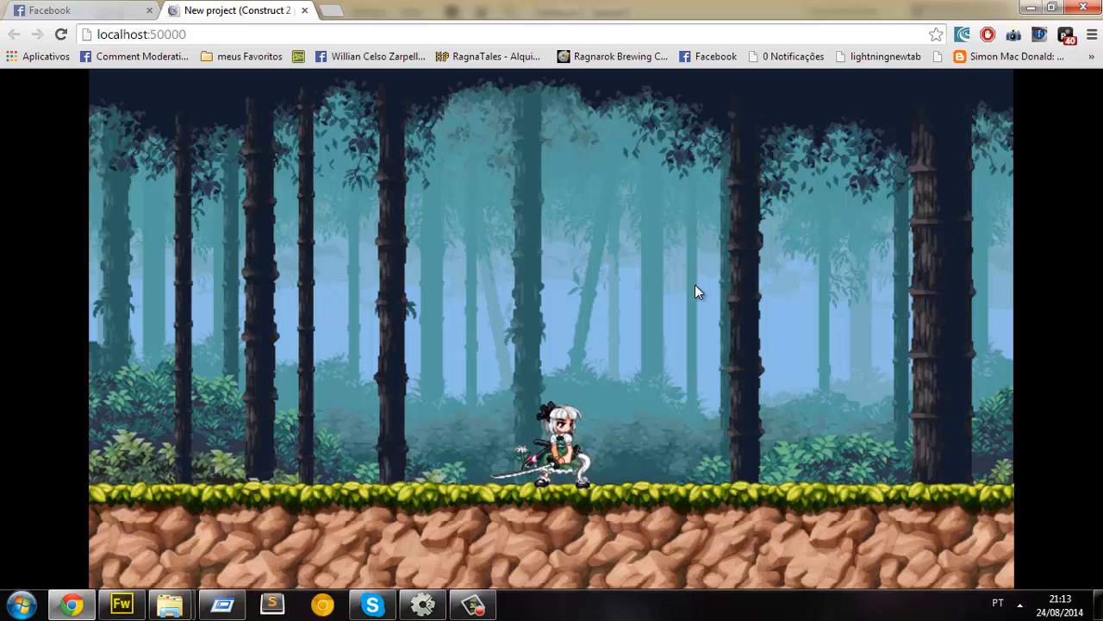
key("Right")
key("Left")
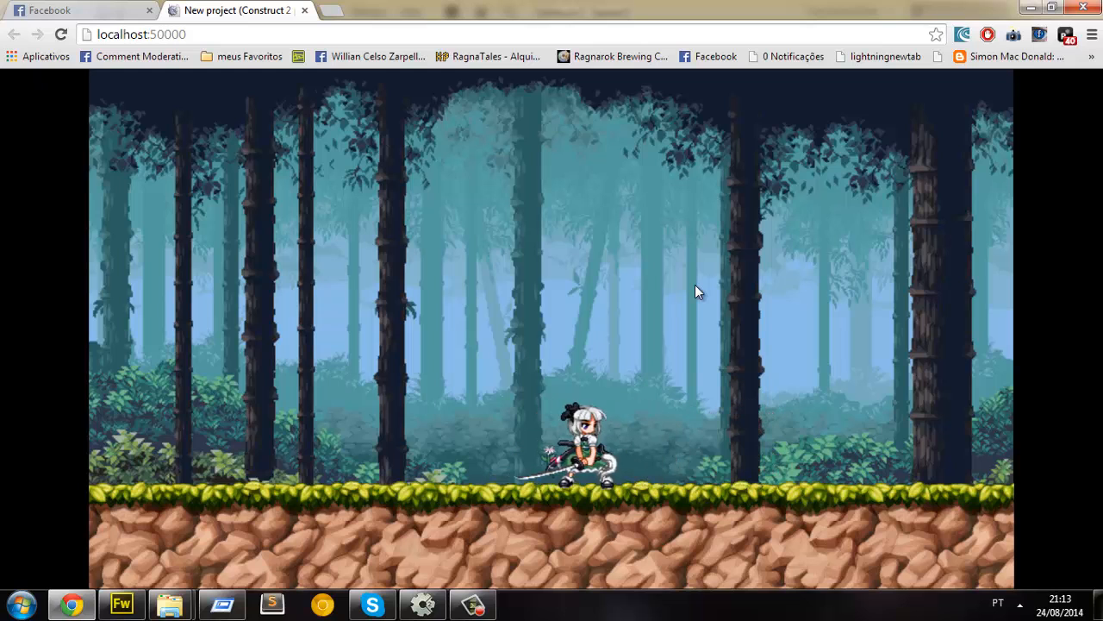
key("Left")
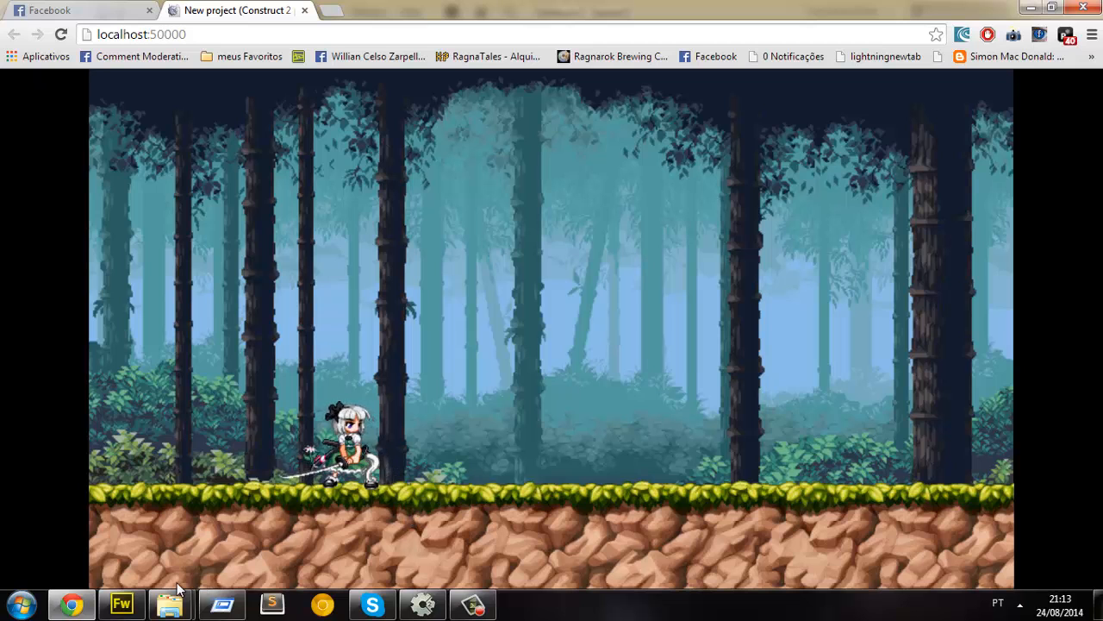
Step: Switch to Fireworks and look through the 26450.png sprite sheet for the Dash Forward frames
left_click(122, 603)
key("ctrl+Tab")
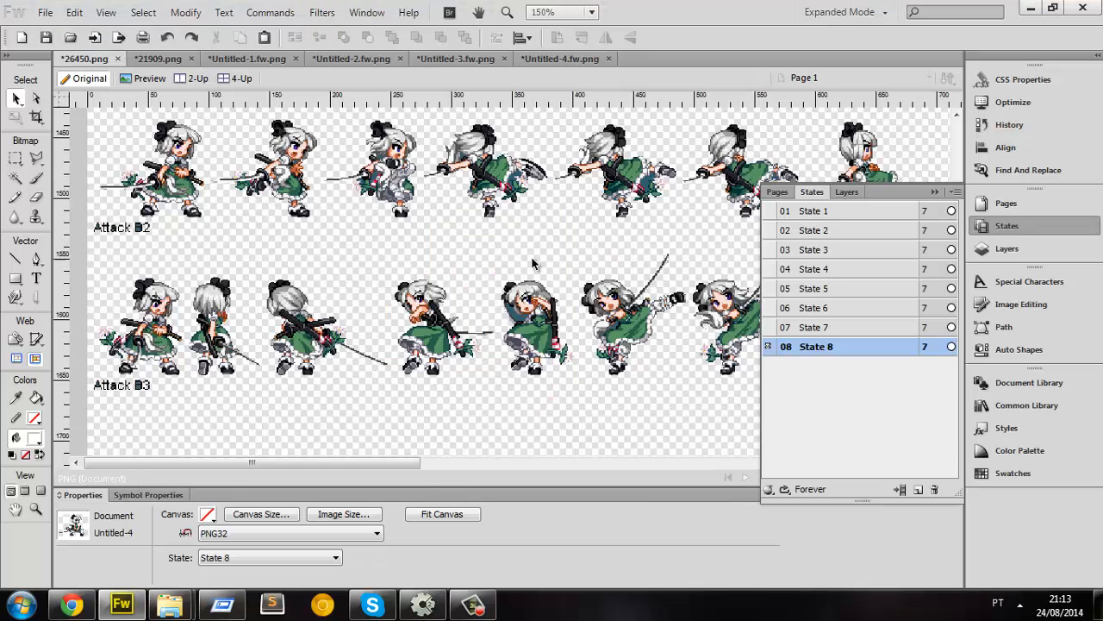
scroll(250, 212, "up", 12)
scroll(263, 203, "down", 1, "ctrl")
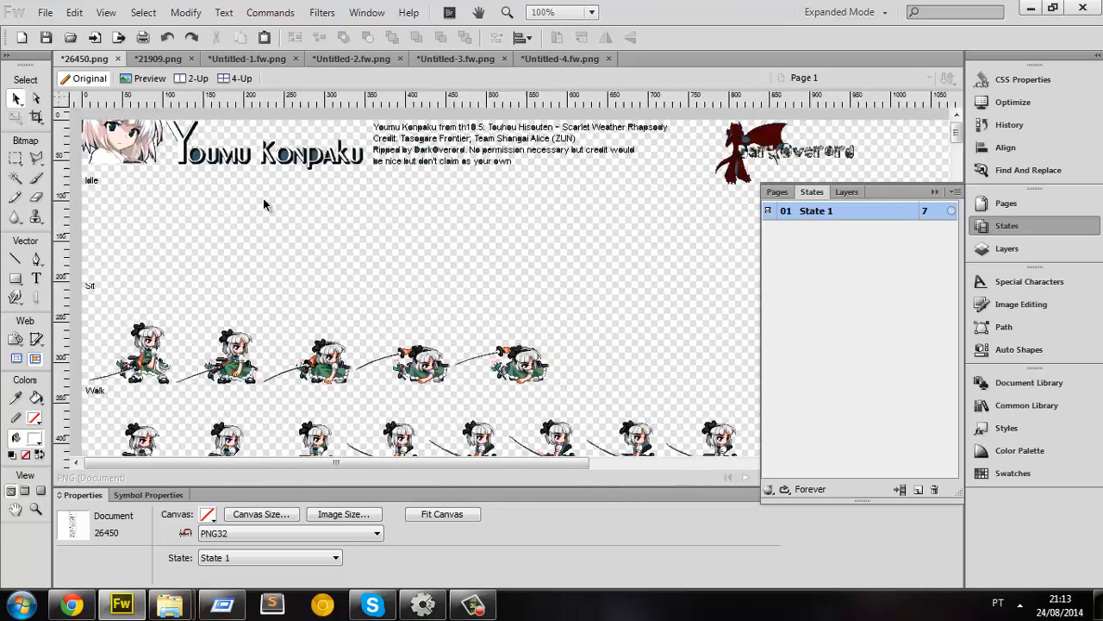
scroll(264, 204, "down", 2, "ctrl")
scroll(297, 211, "down", 2)
scroll(332, 218, "up", 2)
scroll(413, 251, "down", 1)
scroll(379, 274, "up", 1, "ctrl")
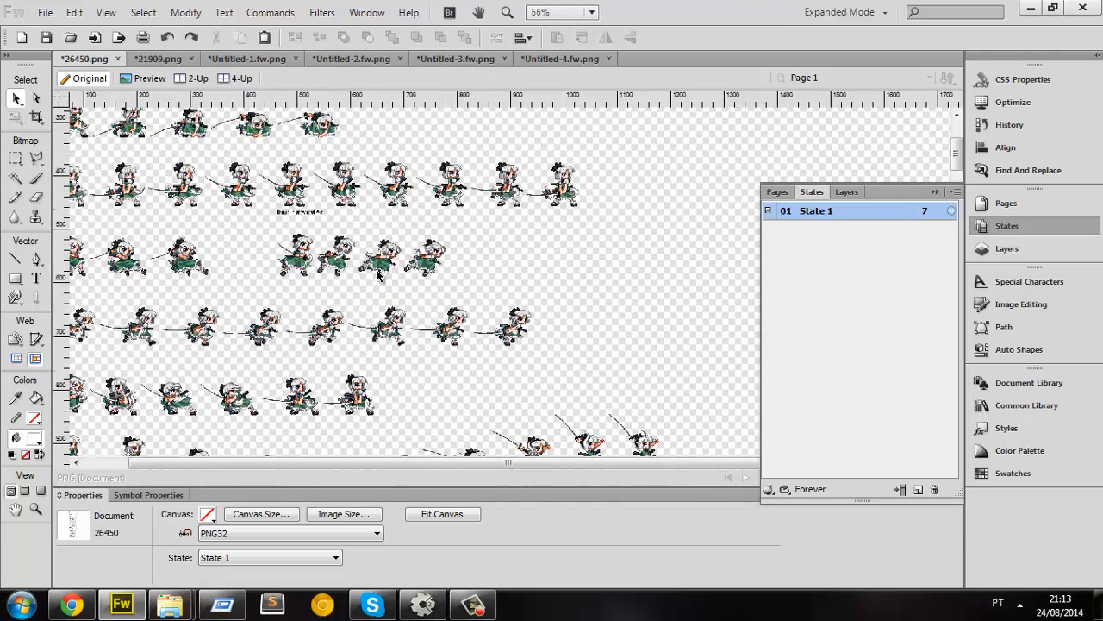
scroll(441, 309, "down", 1)
left_click_drag(535, 463, 387, 431)
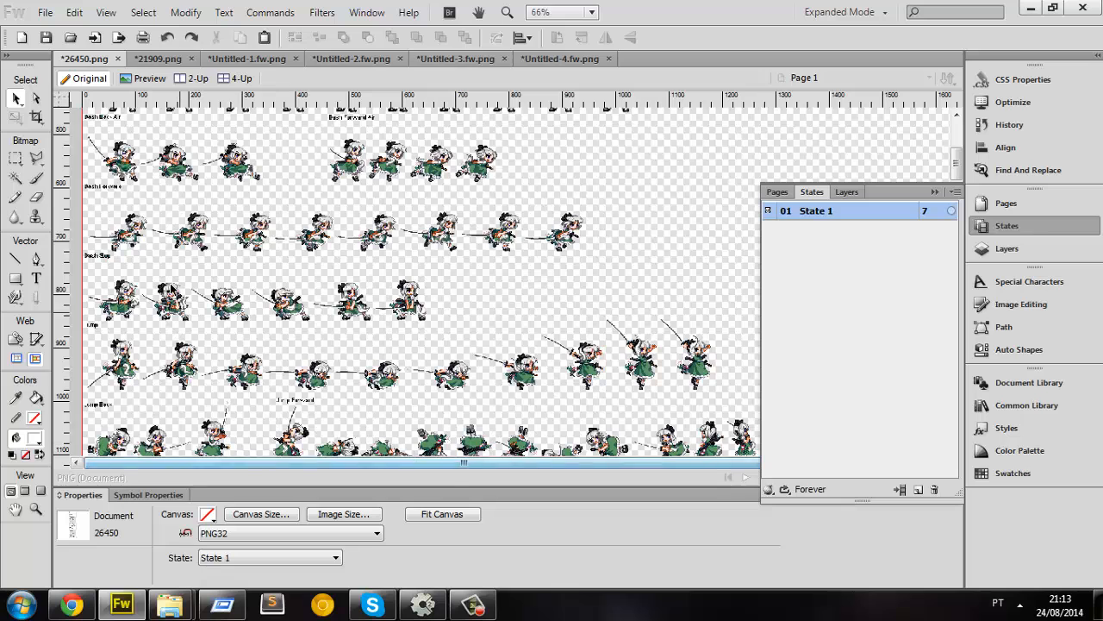
Step: Select the whole Dash Forward row with the Marquee tool, then cut and paste it as a separate bitmap
left_click(129, 240)
key("m")
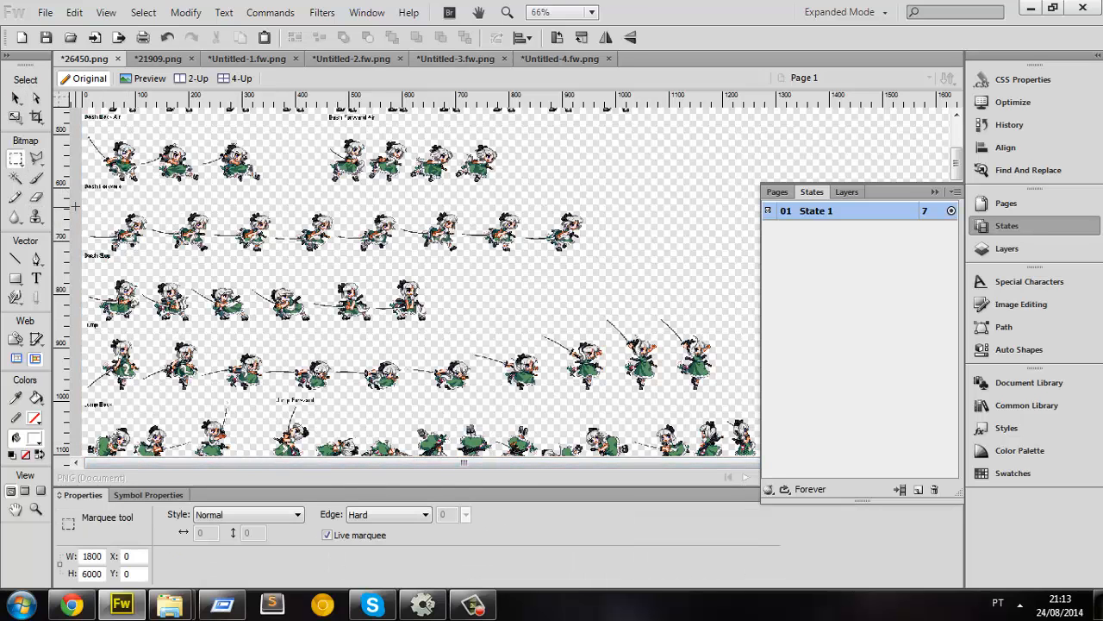
left_click_drag(74, 207, 620, 253)
key("ctrl+equal")
key("ctrl+equal")
left_click_drag(454, 460, 393, 457)
key("ctrl+x")
key("ctrl+v")
key("v")
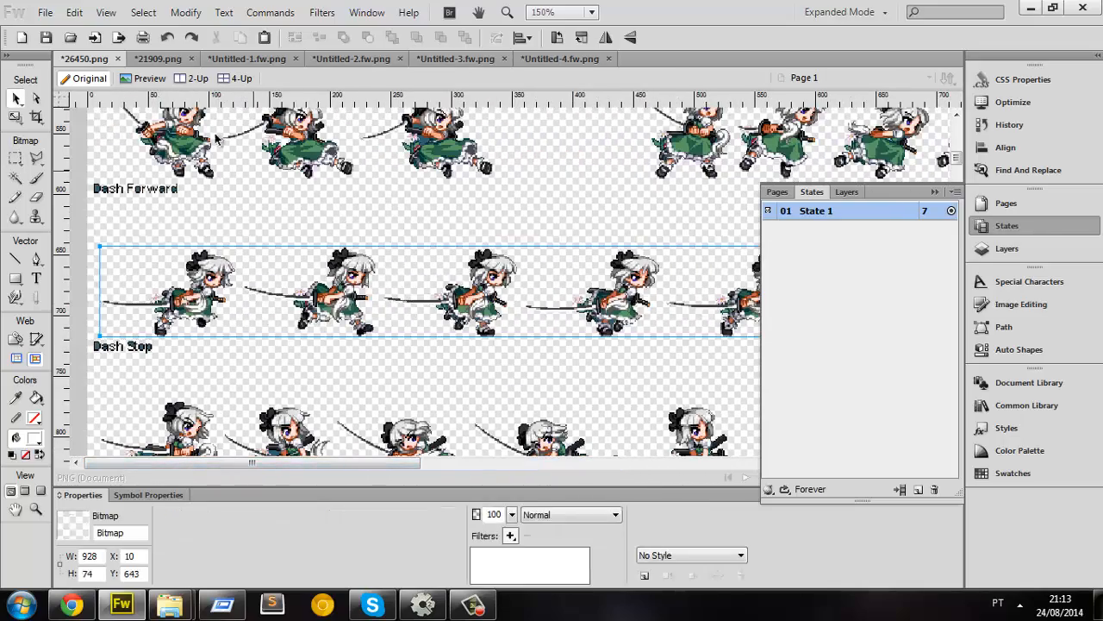
Step: Cut the Dash Forward bitmap and paste it into a new 928 x 74 document
key("ctrl+x")
left_click(45, 12)
left_click(89, 26)
left_click(591, 397)
key("ctrl+v")
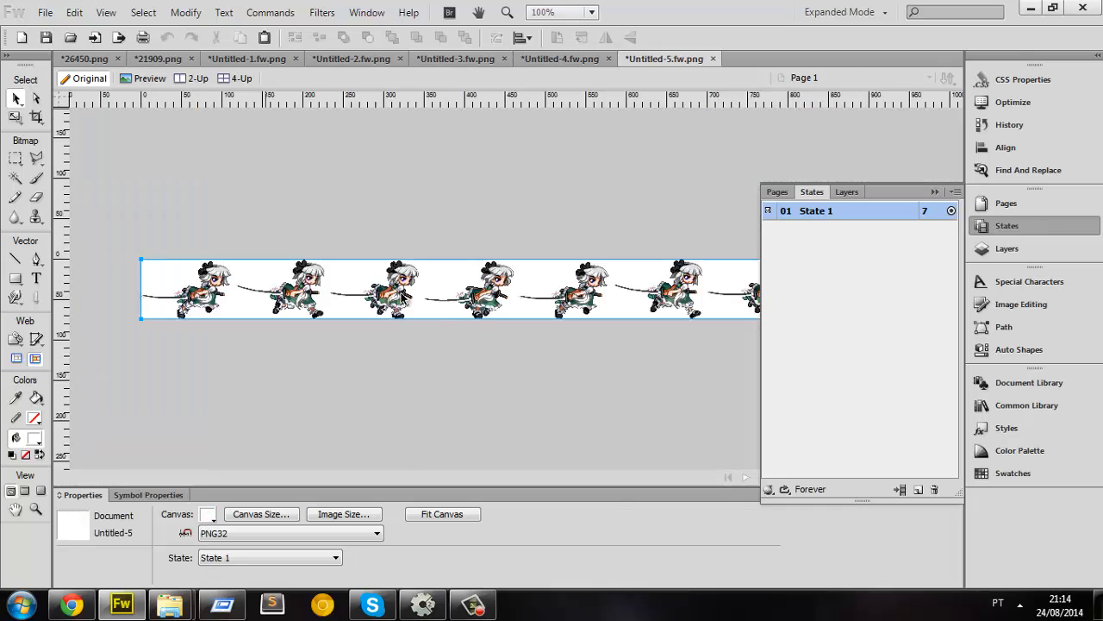
Step: Make the new sprite strip document's canvas transparent
left_click(440, 366)
left_click(935, 193)
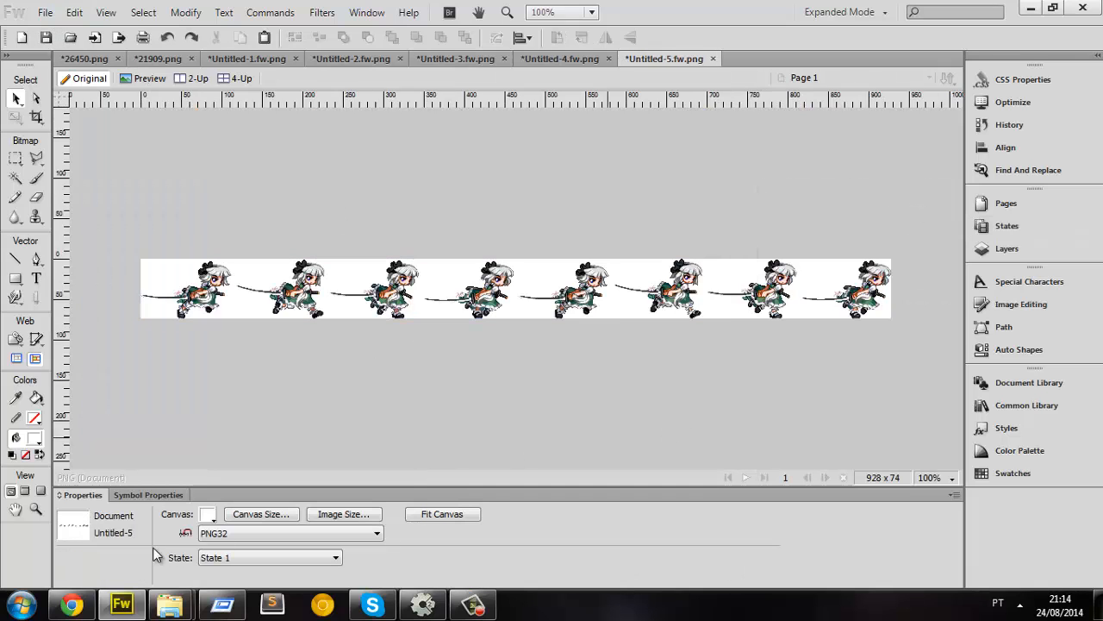
left_click(208, 515)
left_click(228, 444)
Step: Export the sprite strip as a PNG 32 image named framestrip in the arquivosaula folder
key("ctrl+shift+x")
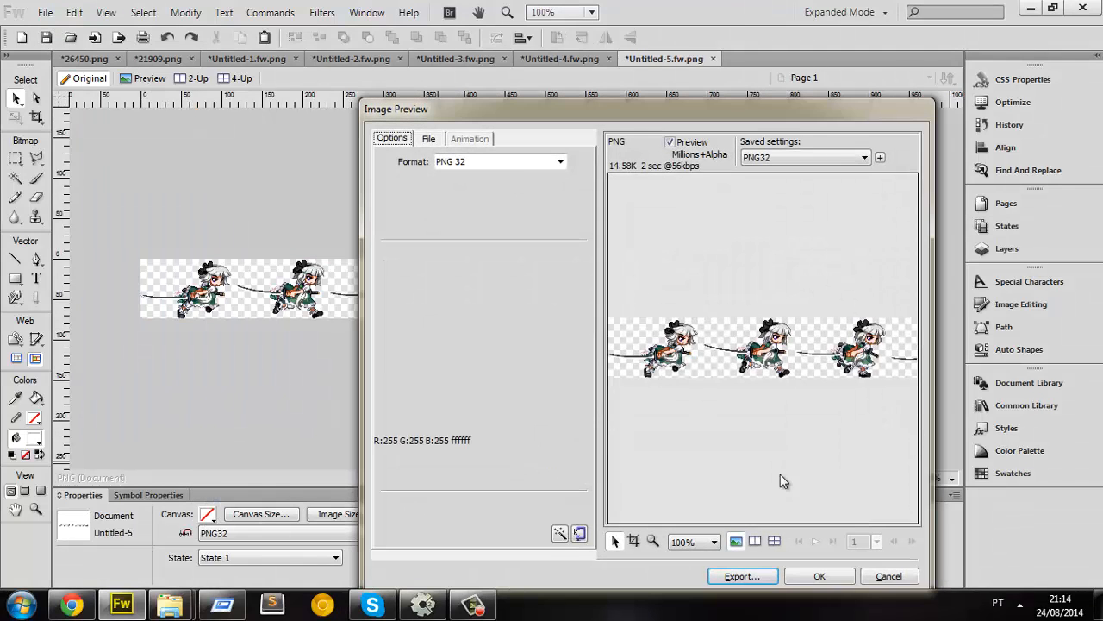
left_click(742, 576)
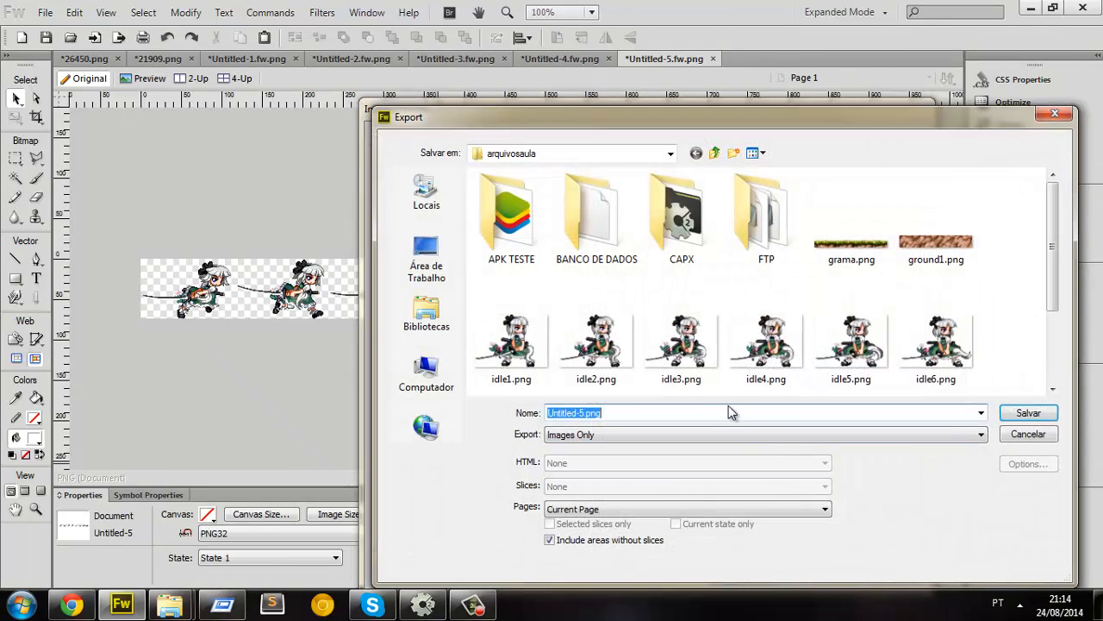
type("framestrip")
key("Return")
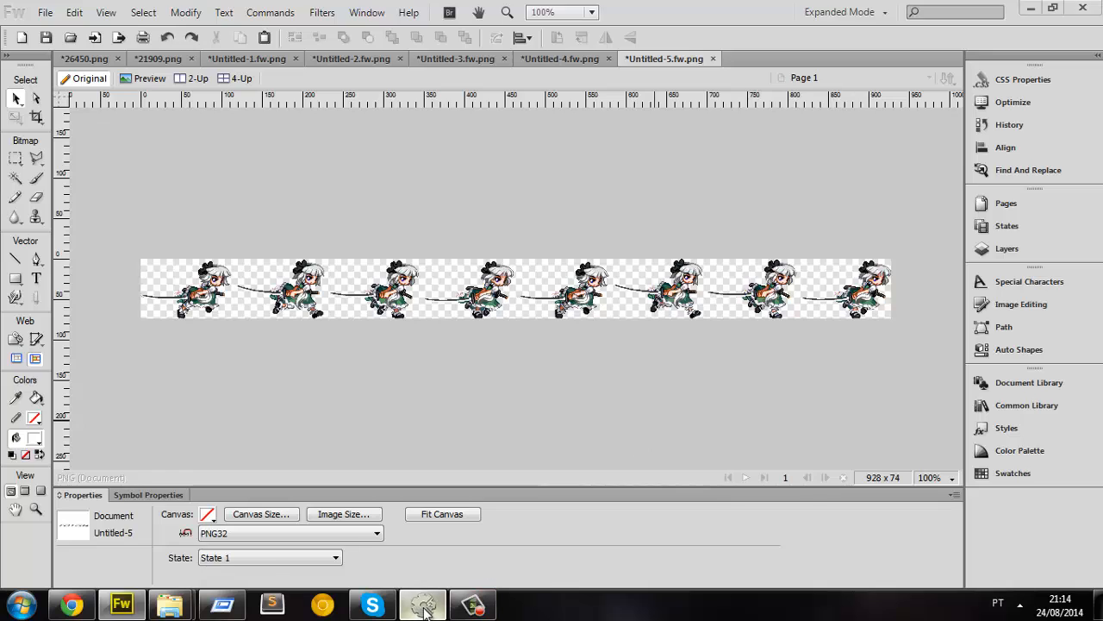
Step: Switch to Construct 2, open the idle sprite for editing and rename its Default animation as parado
left_click(422, 606)
double_click(379, 353)
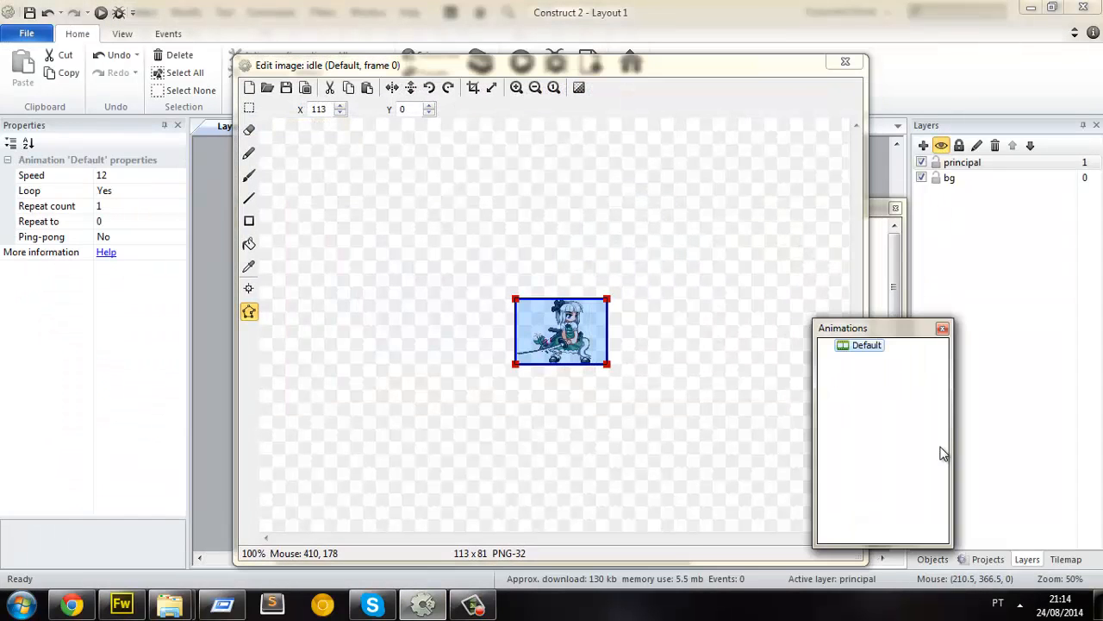
left_click(866, 345)
left_click(907, 453)
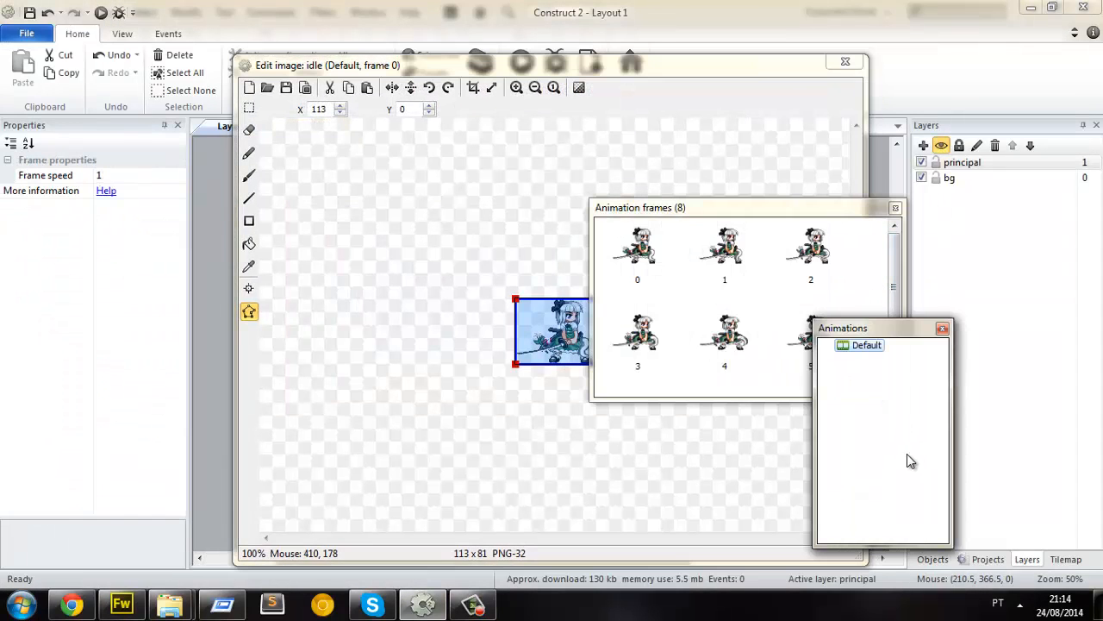
left_click(871, 348)
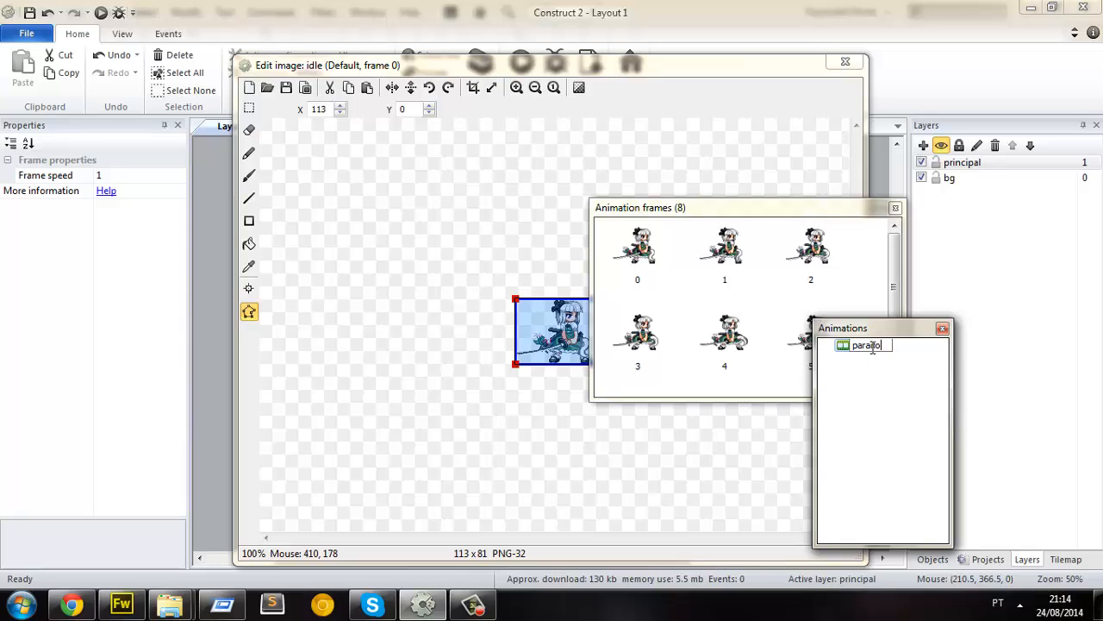
type("parado")
key("Return")
Step: Add a second animation named correndo to the idle sprite
right_click(863, 388)
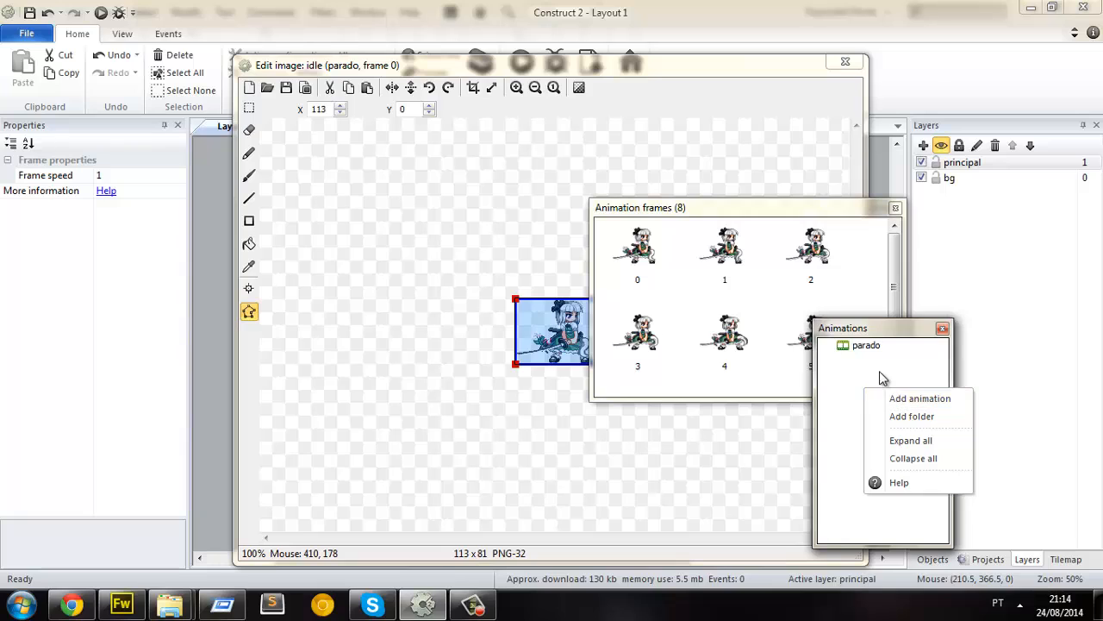
left_click(941, 400)
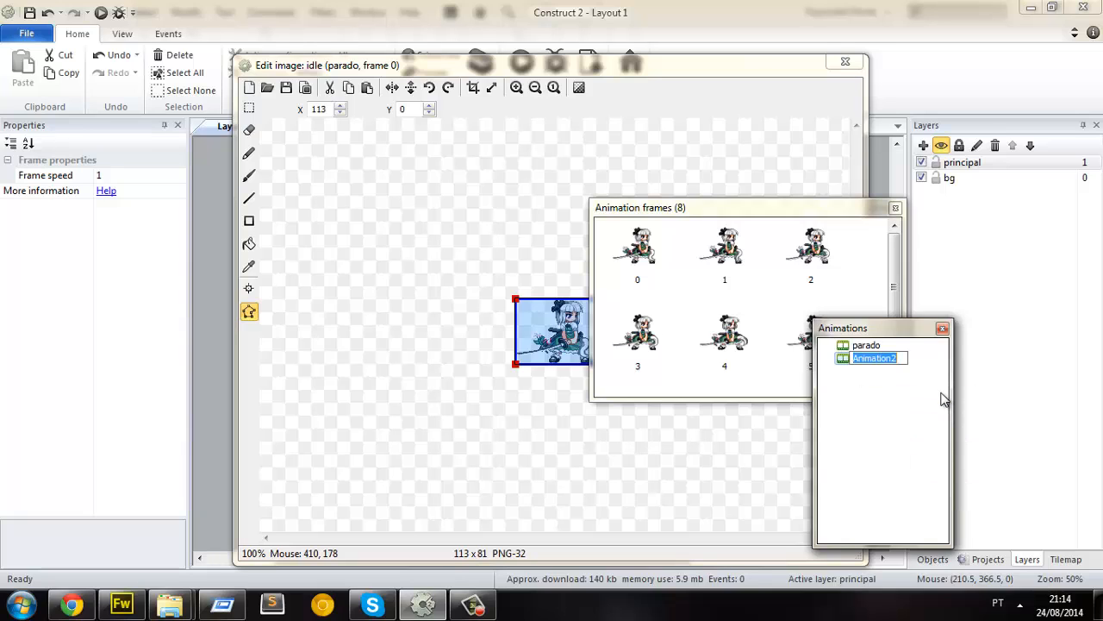
type("correndo")
key("Return")
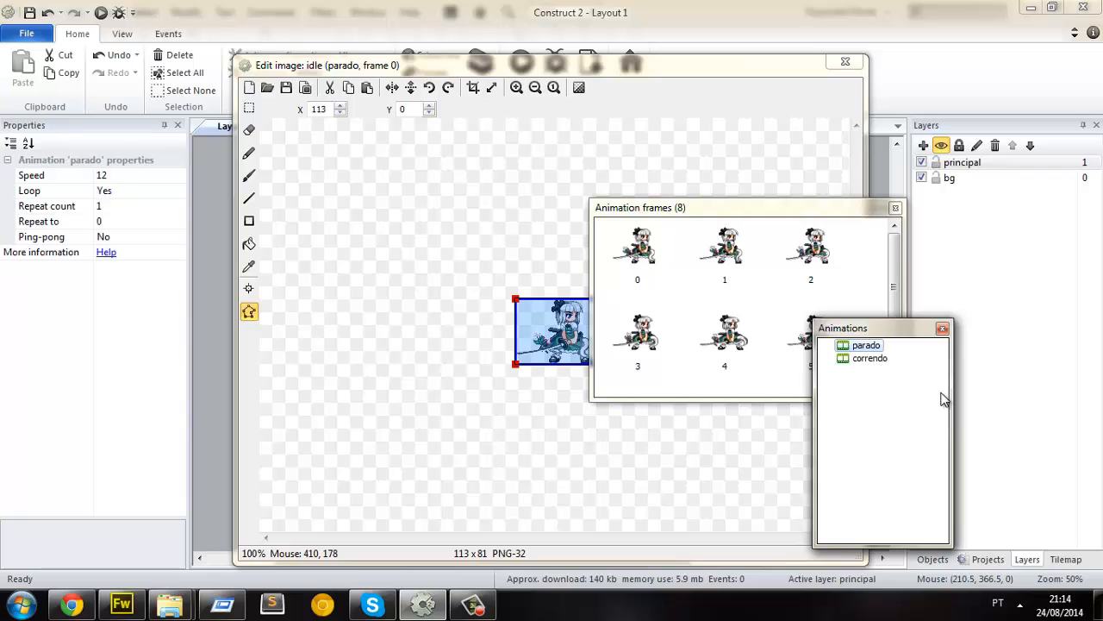
Step: Start a sprite strip import into the correndo animation's frames and open framestrip.png from the arquivosaula folder
left_click(878, 360)
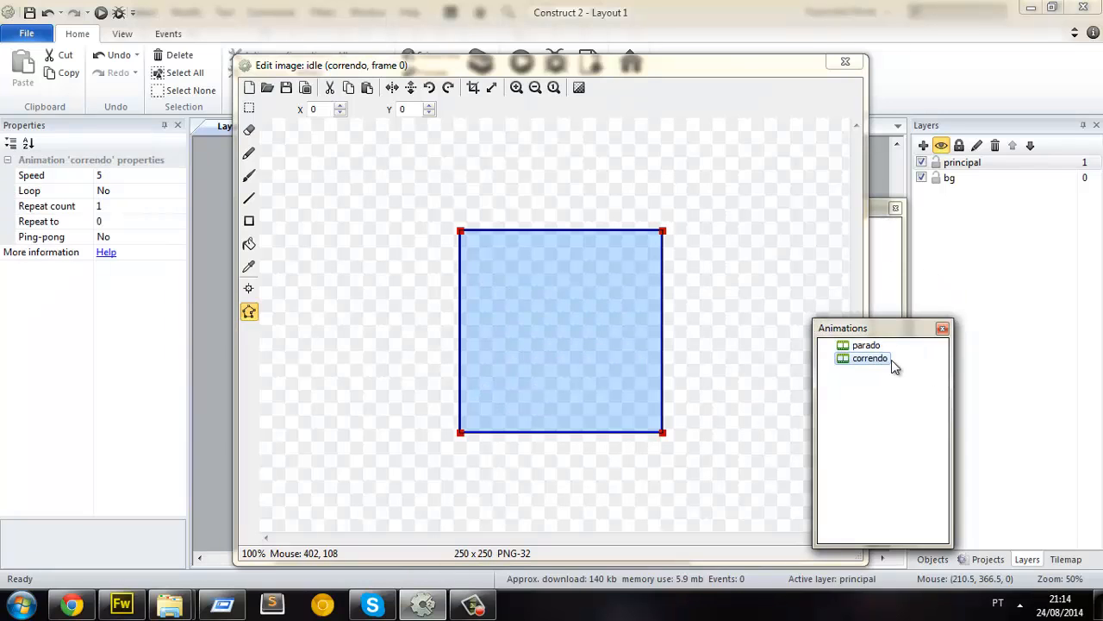
right_click(875, 365)
left_click(881, 290)
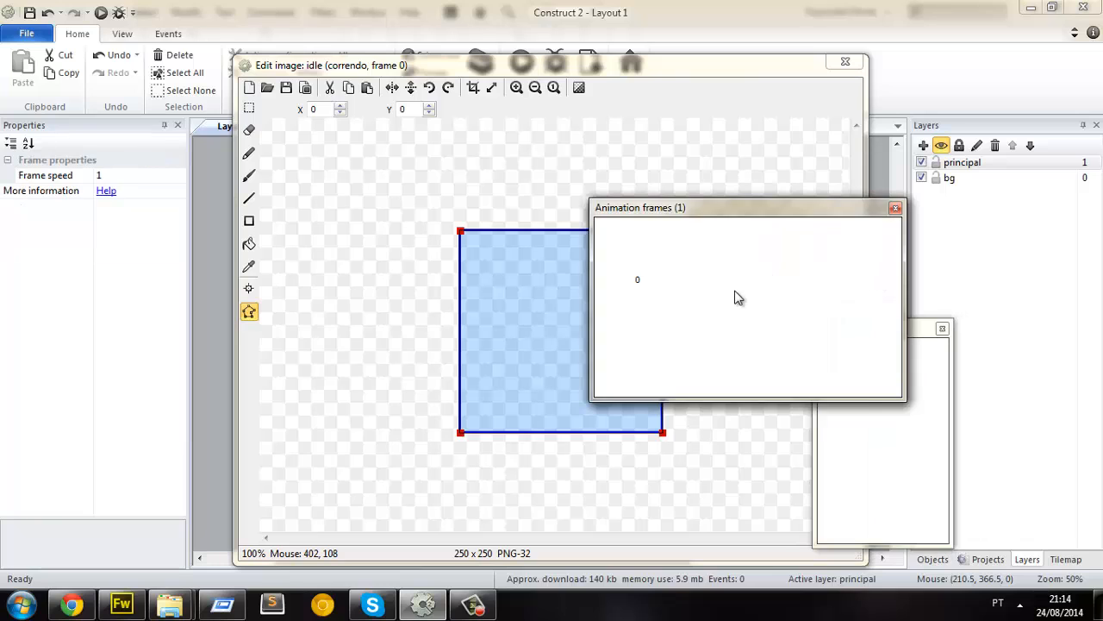
right_click(733, 295)
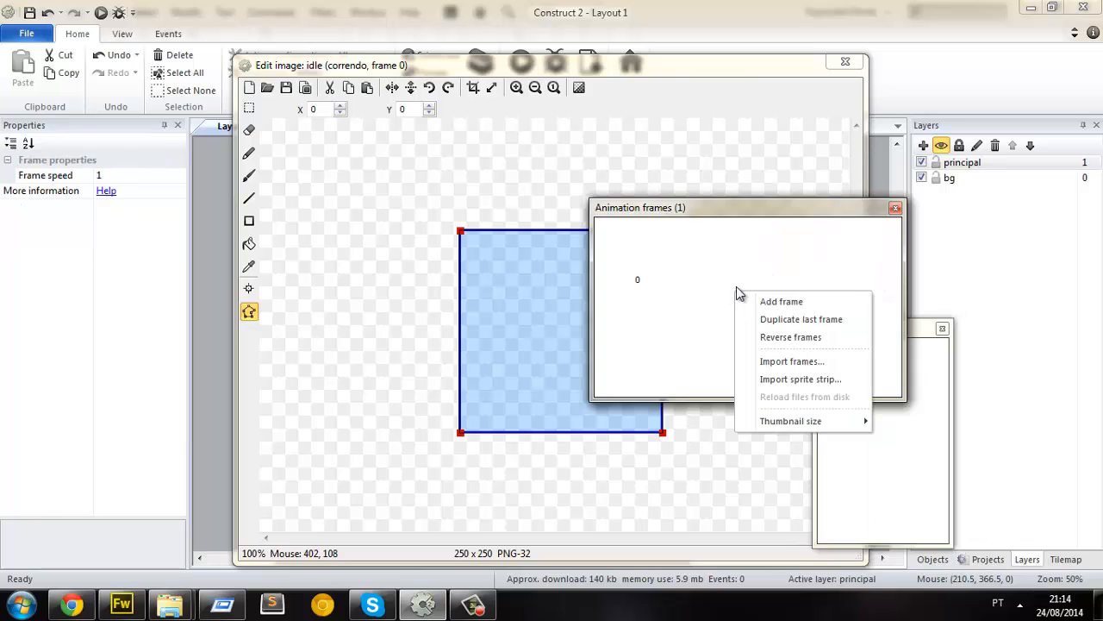
left_click(830, 381)
left_click(938, 345)
scroll(938, 345, "down", 1)
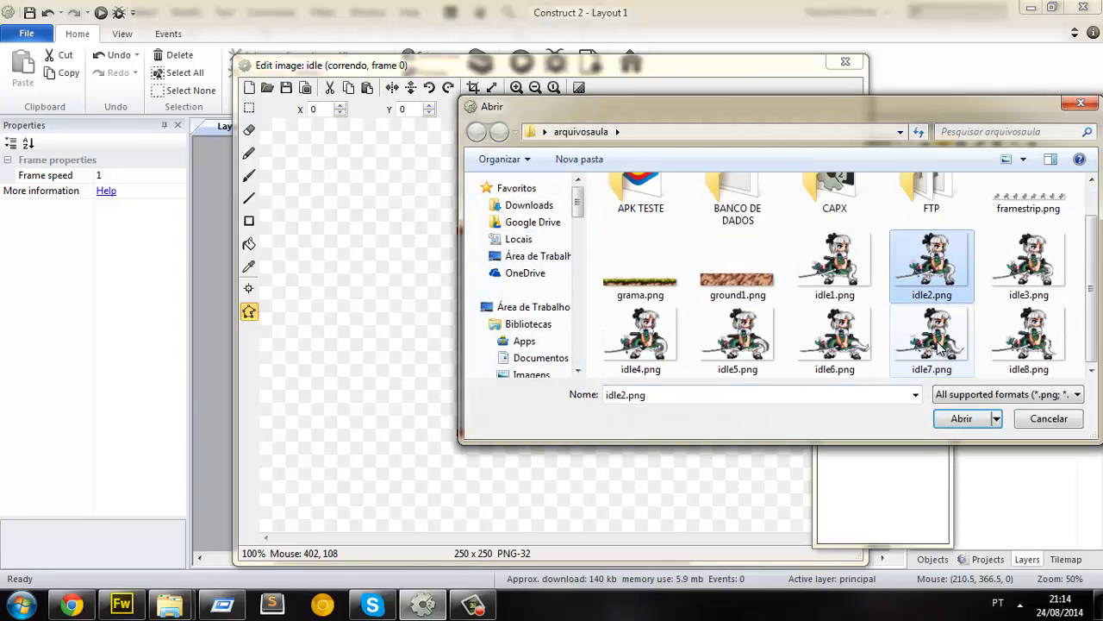
scroll(776, 353, "up", 1)
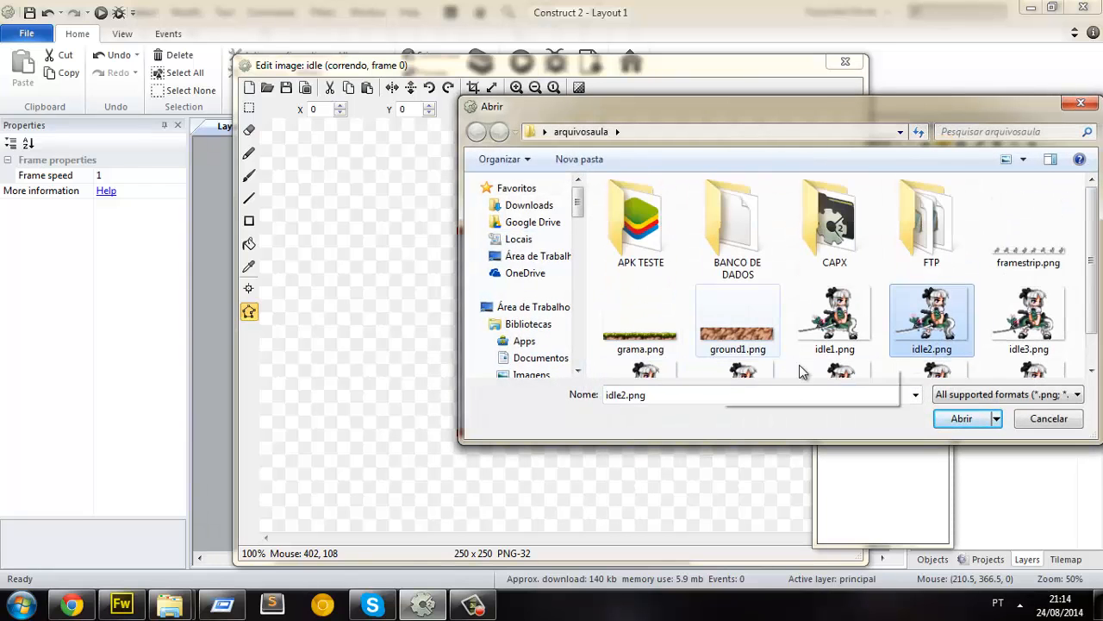
left_click(1021, 258)
double_click(1022, 256)
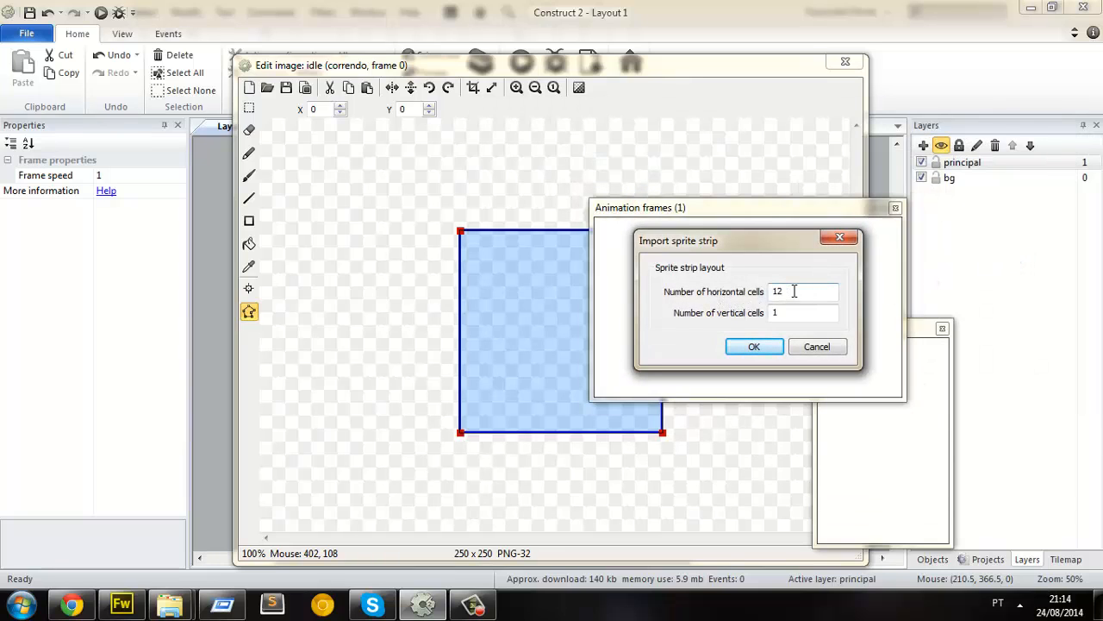
Step: Switch to Fireworks, try adding a second row of running sprites with the canvas fitted around it, and undo the changes
left_click(121, 603)
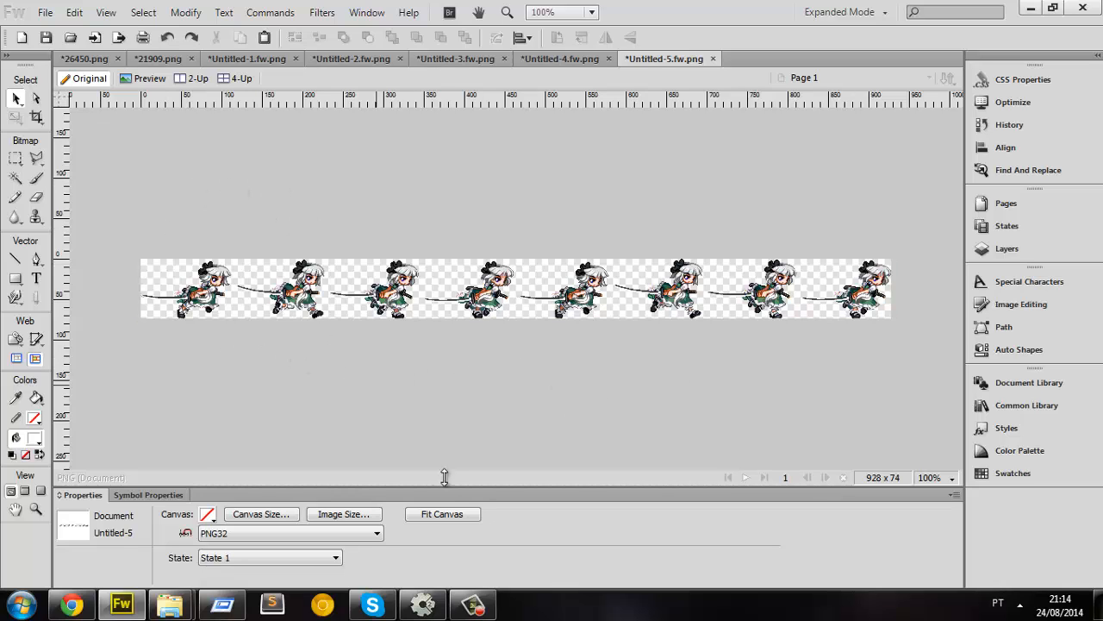
left_click_drag(137, 244, 899, 331)
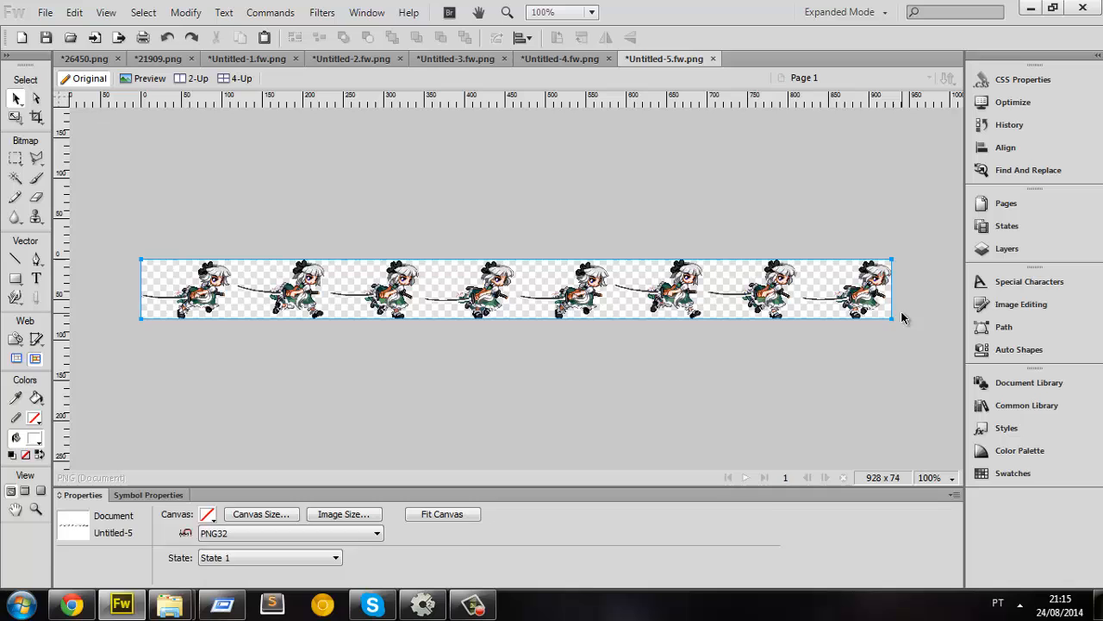
left_click(864, 346)
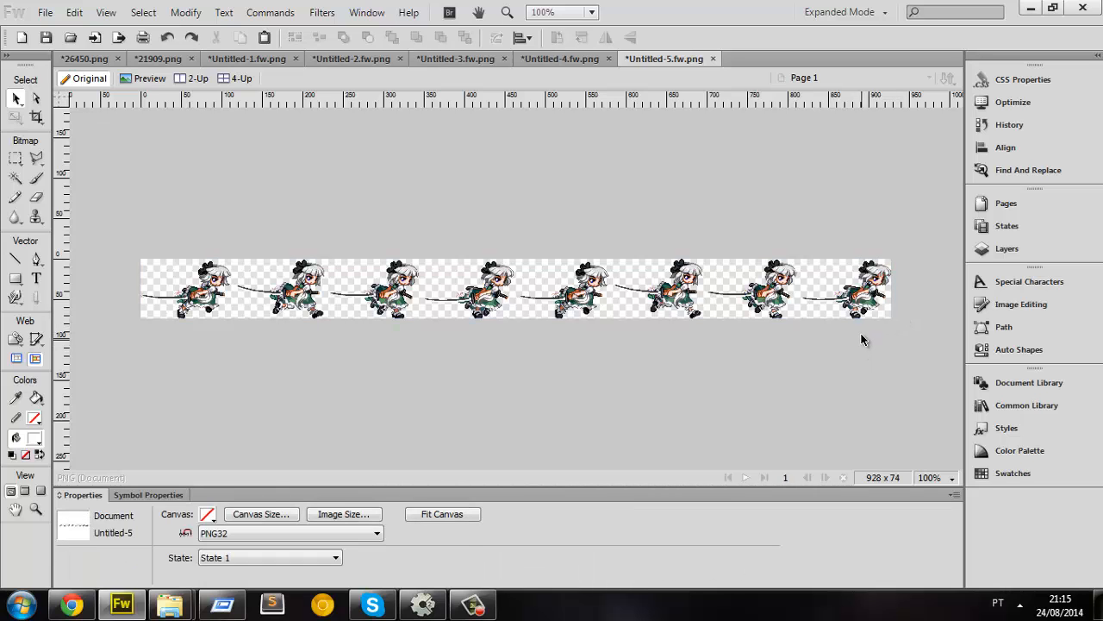
left_click(872, 316)
left_click_drag(874, 293, 873, 362)
left_click(873, 362)
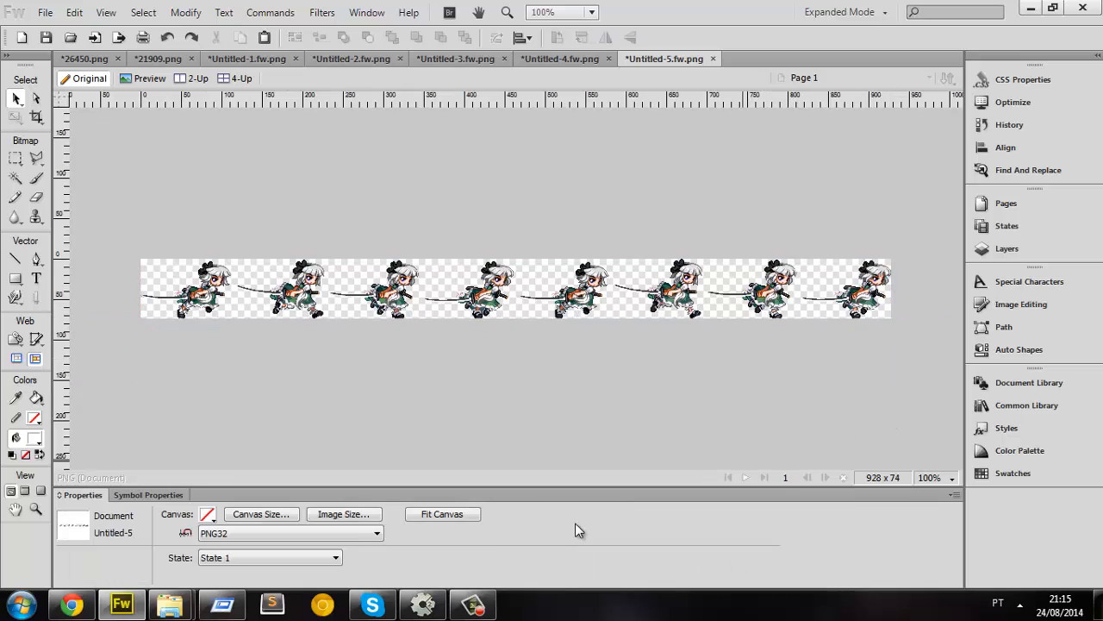
left_click(452, 513)
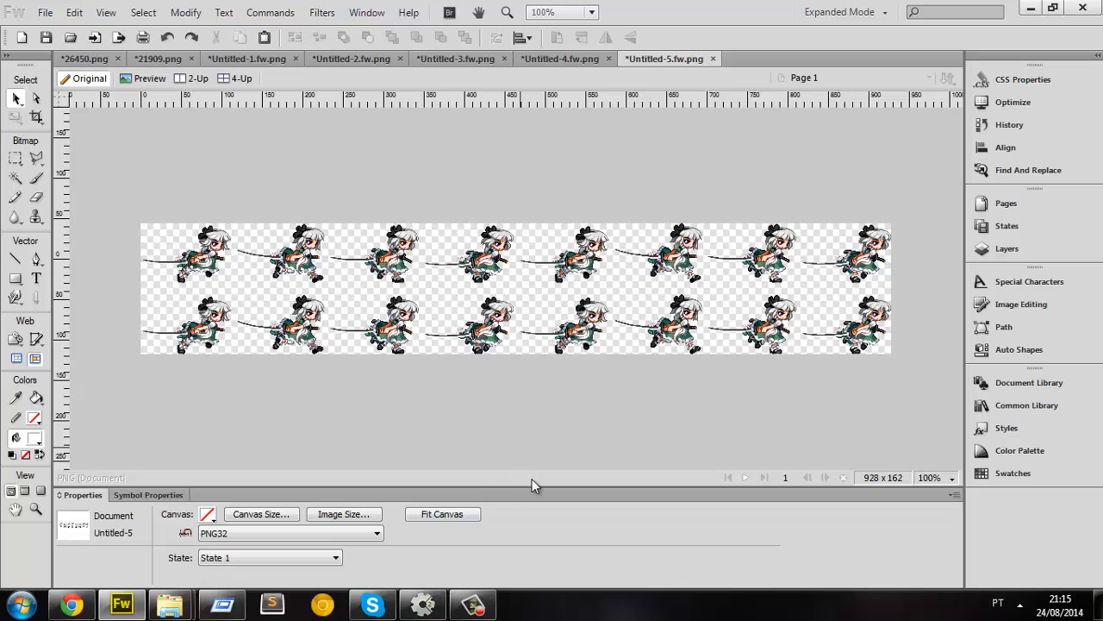
key("ctrl+z")
key("ctrl+z")
Step: Return to Construct 2 and import the sprite strip with 8 horizontal cells and 1 vertical cell
left_click(423, 604)
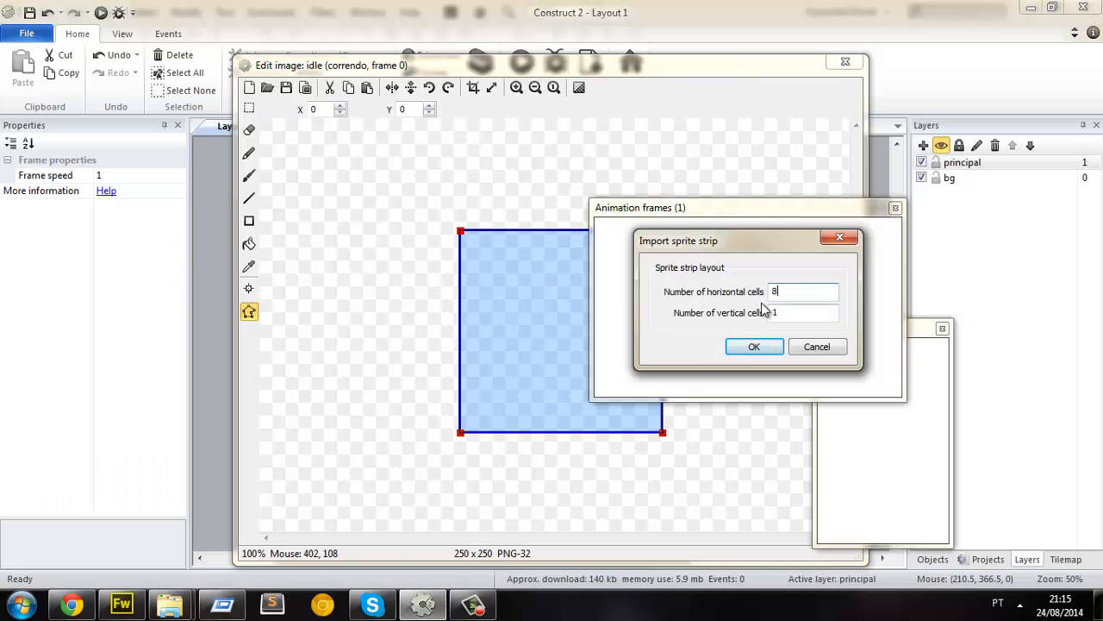
left_click(755, 346)
Step: Look through the imported running frames of the correndo animation up to frame 8
left_click(727, 269)
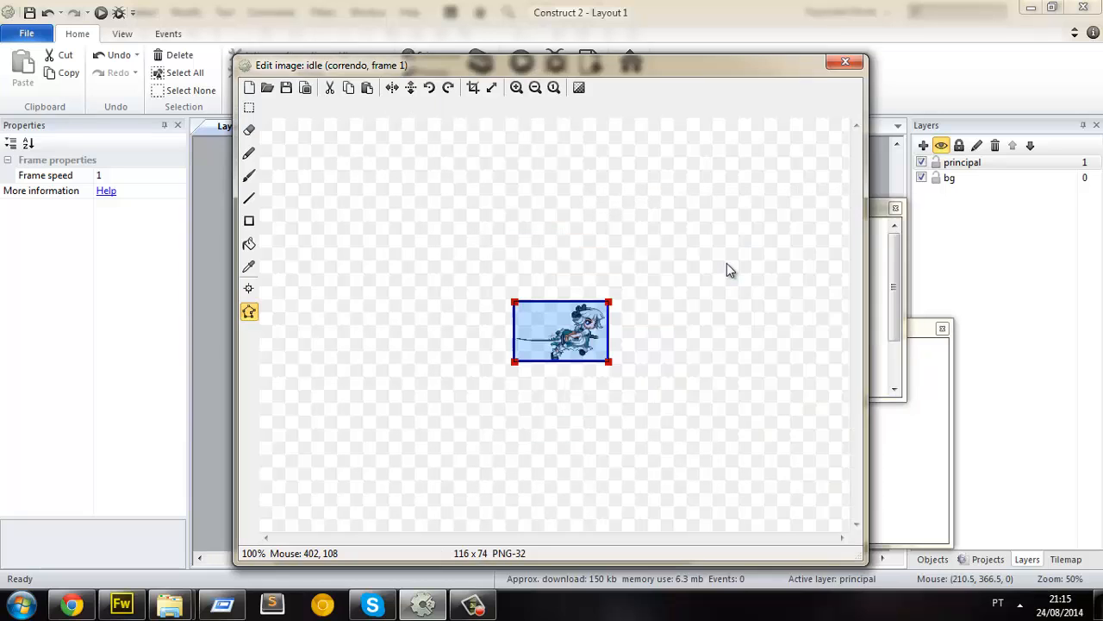
left_click(724, 338)
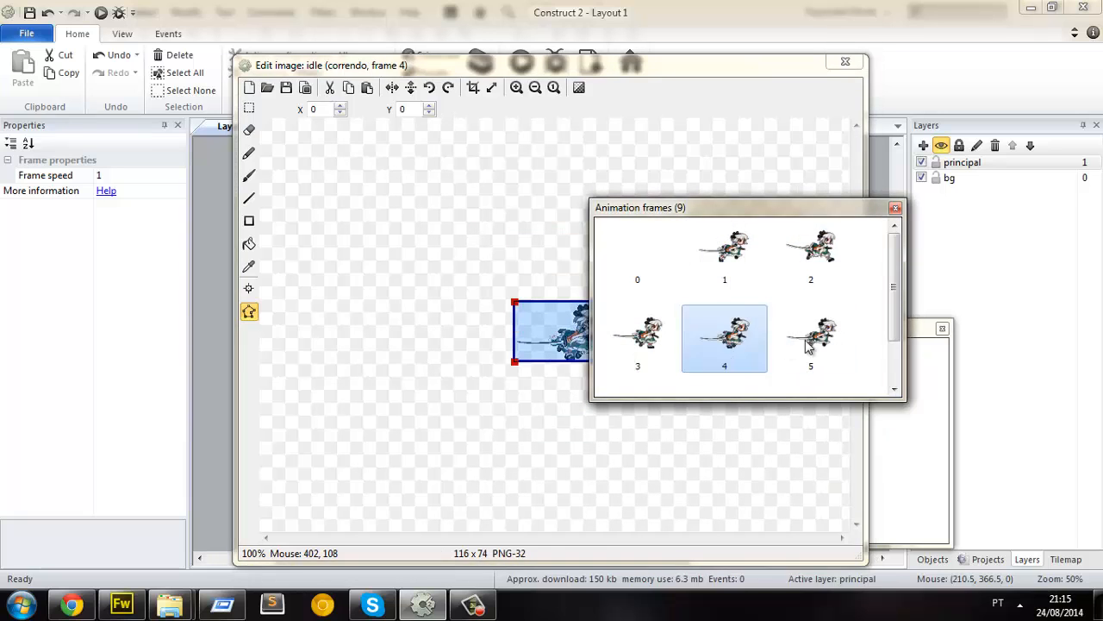
left_click(807, 345)
scroll(808, 345, "down", 1)
left_click(638, 355)
left_click(724, 355)
left_click(833, 368)
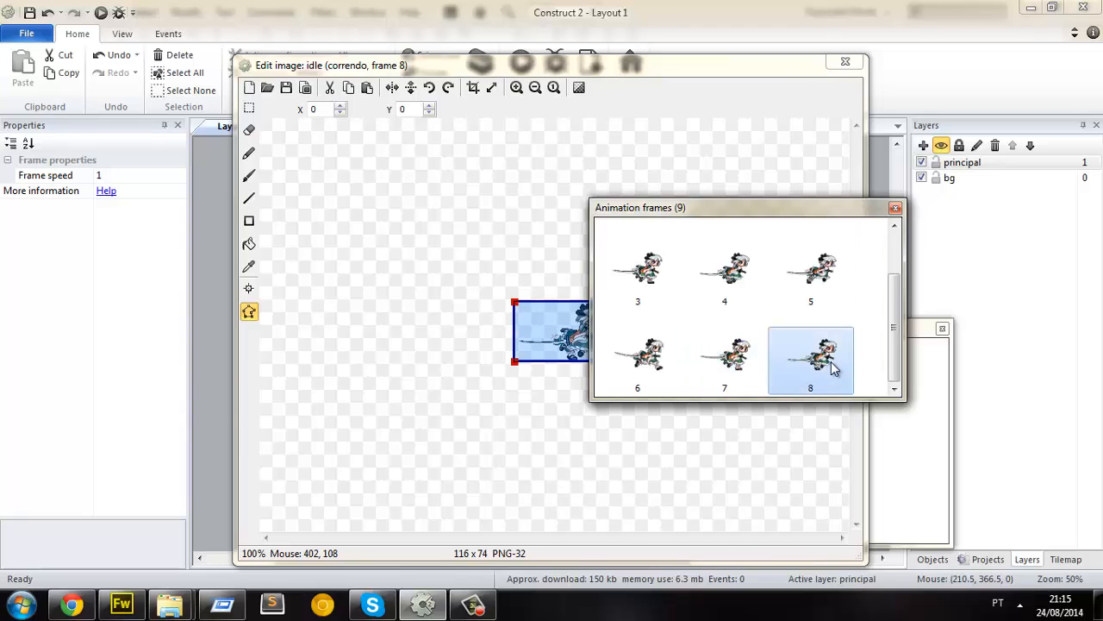
scroll(771, 358, "up", 1)
Step: Delete the blank frame 0 from the correndo animation and move the animation frames window clear of the image
left_click(648, 263)
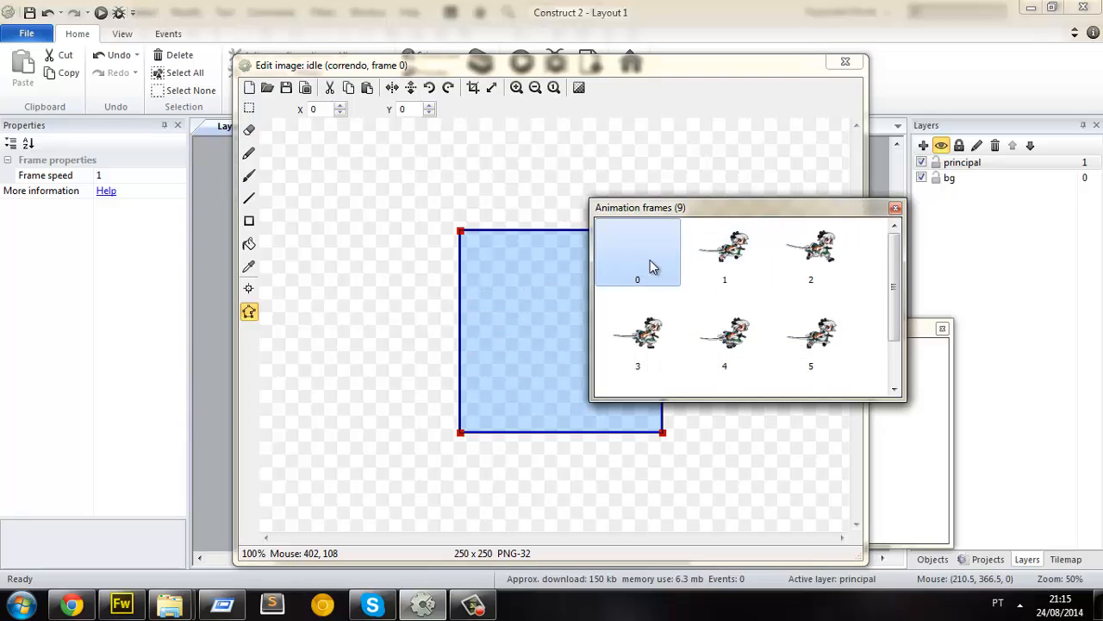
right_click(650, 259)
left_click(681, 288)
left_click_drag(711, 206, 841, 195)
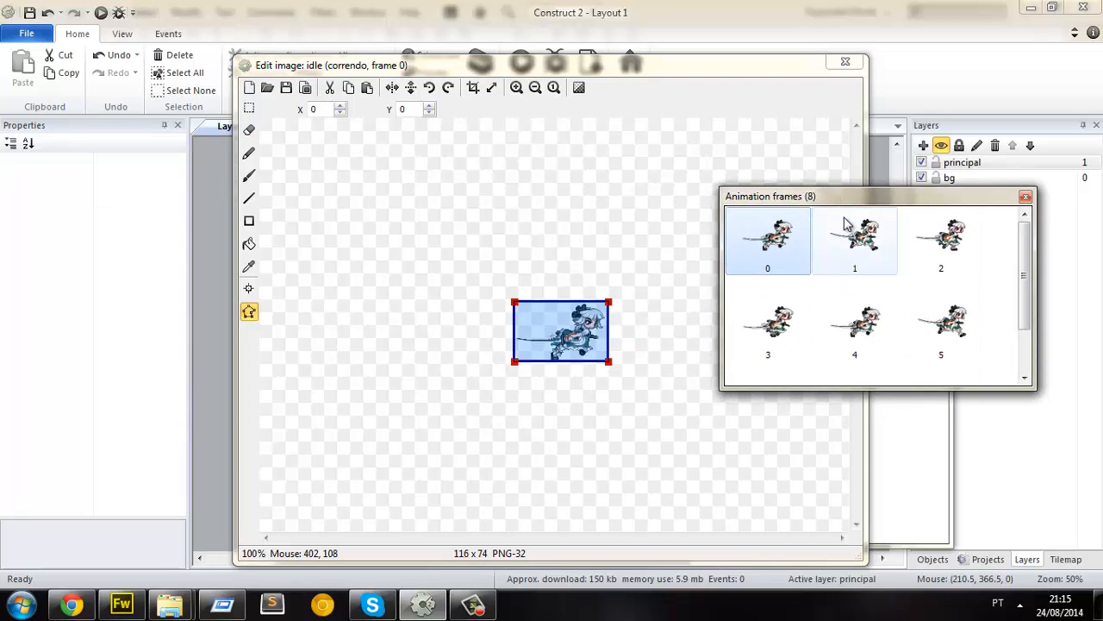
Step: Step through correndo frames 1 to 5 to check how the running sprite is positioned in each
left_click(846, 226)
left_click(924, 244)
left_click(747, 328)
left_click(859, 320)
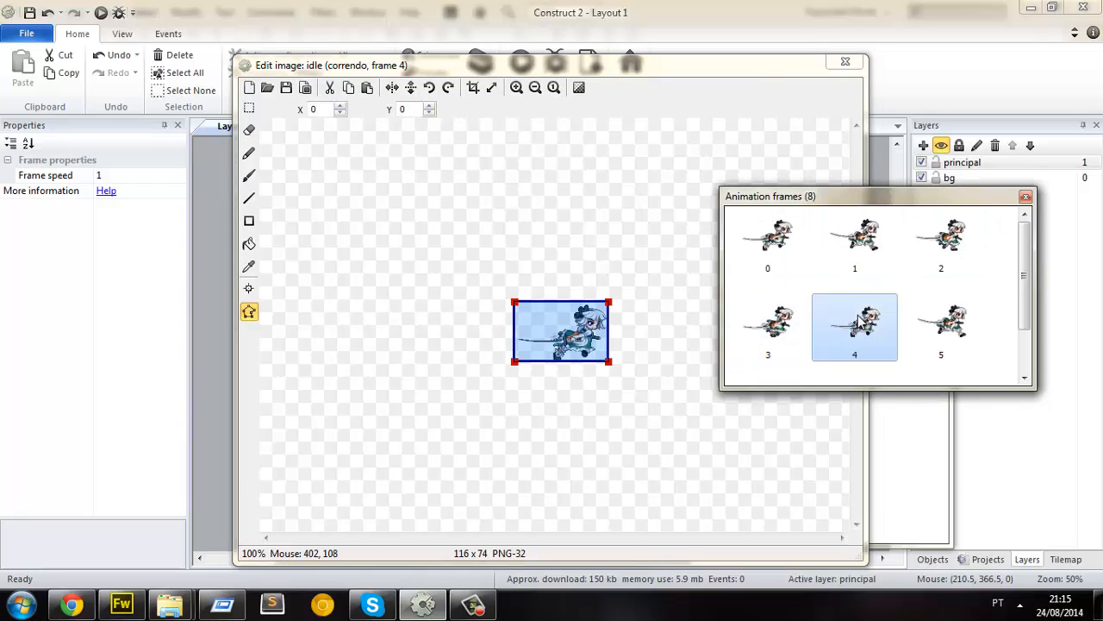
left_click(941, 324)
Step: Switch to Fireworks and look over the other animation rows on the 26450.png sprite sheet
left_click(127, 600)
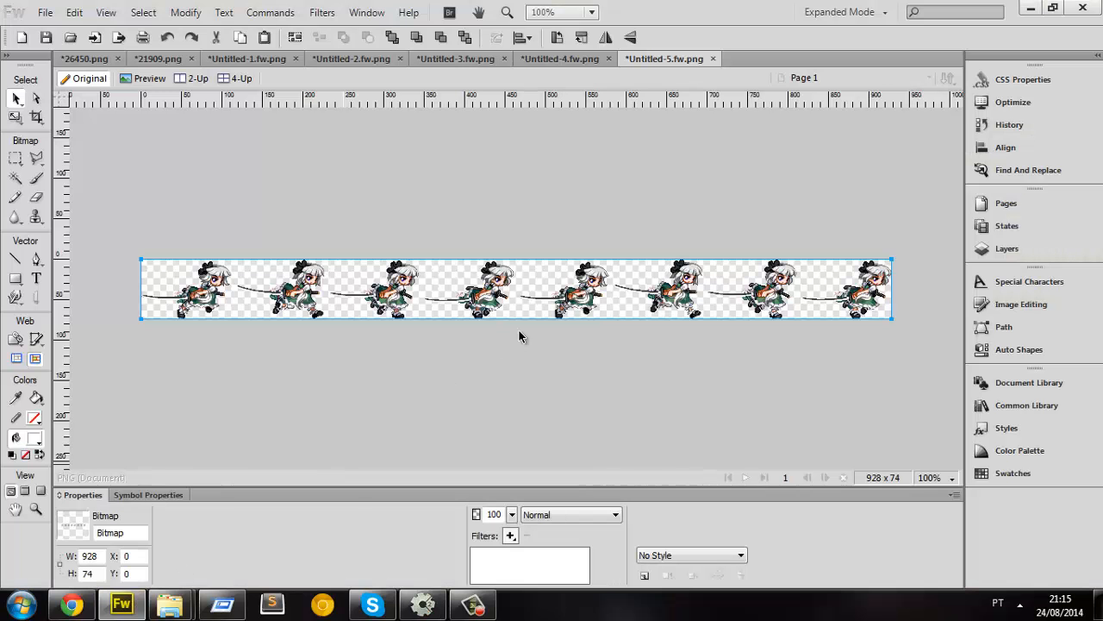
key("ctrl+Tab")
scroll(431, 302, "down", 5)
scroll(483, 244, "up", 3)
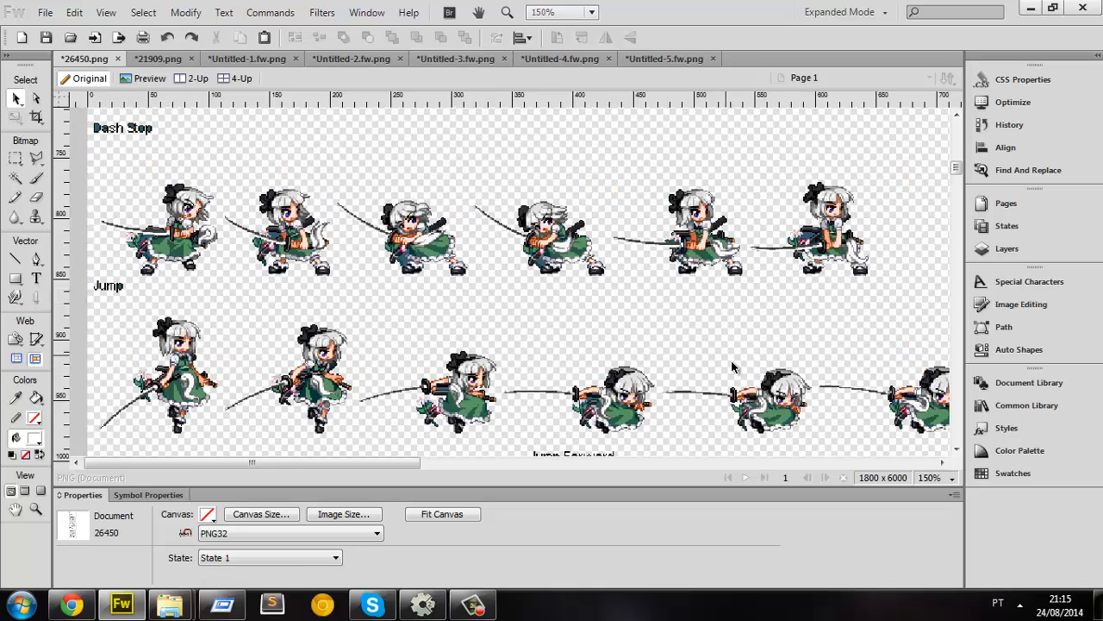
Step: Return to Construct 2 and compare the parado and correndo animations
left_click(422, 603)
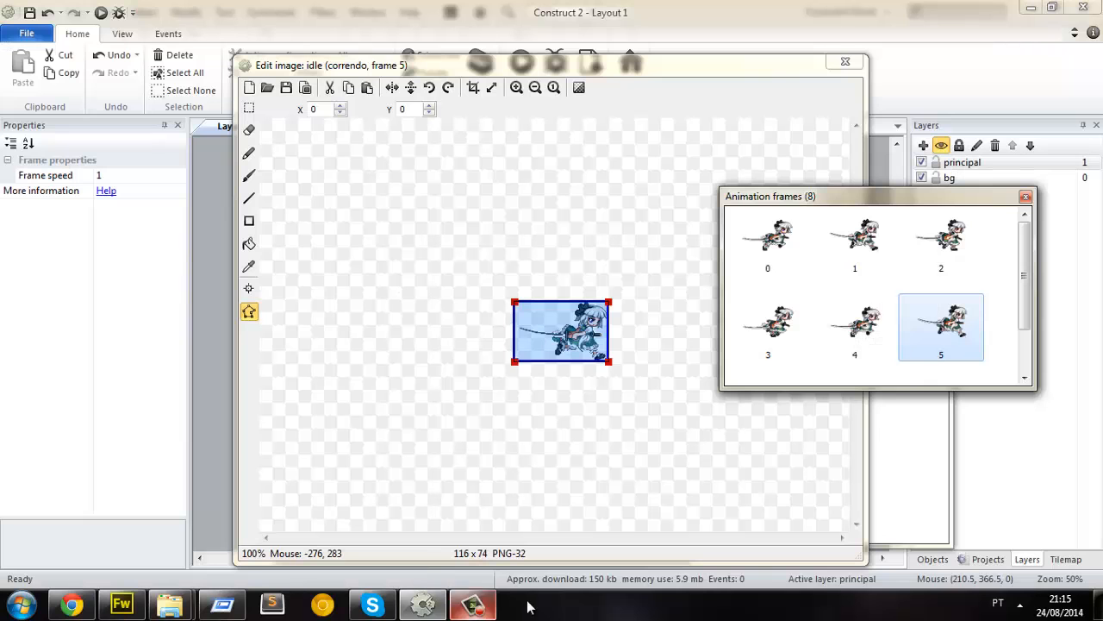
left_click(872, 346)
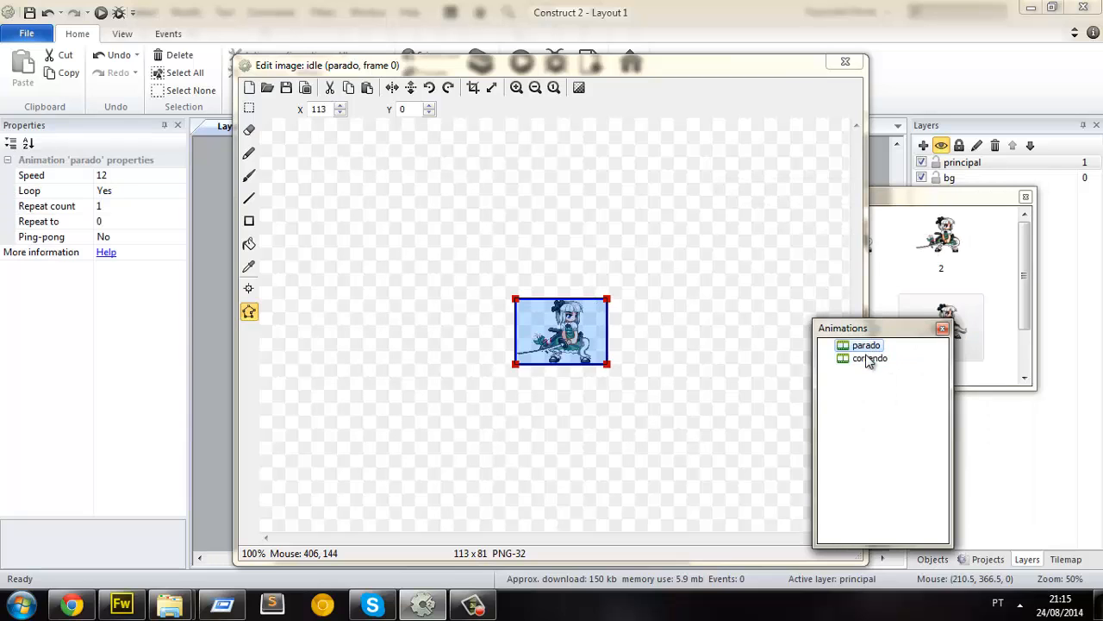
left_click(869, 358)
left_click(865, 344)
Step: Set the correndo animation's speed to 12 and its Loop property to Yes
left_click(872, 359)
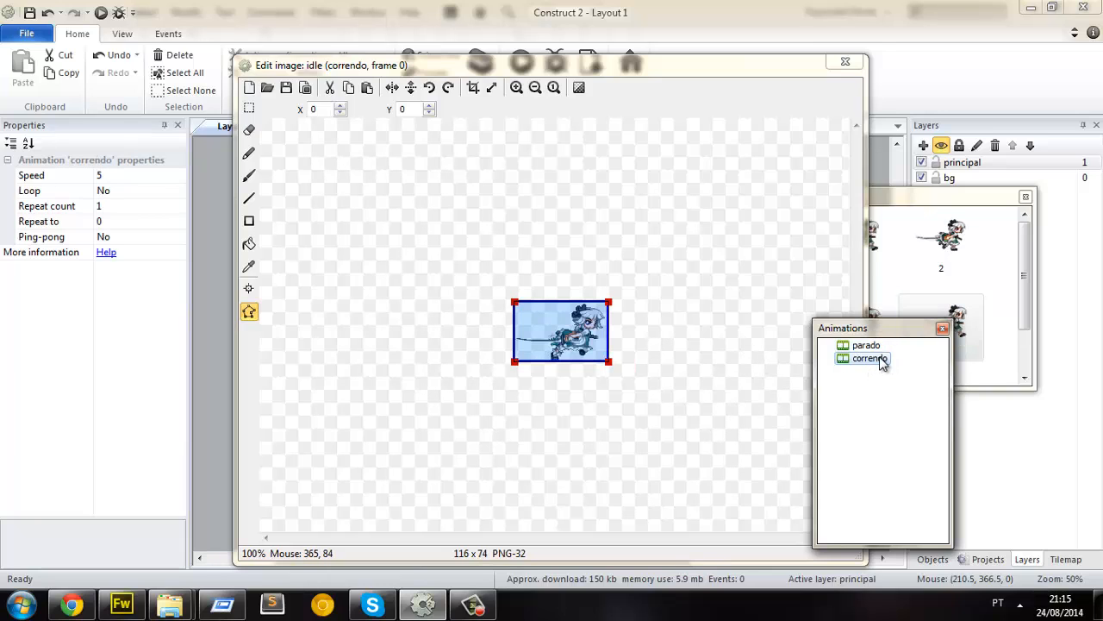
left_click(138, 175)
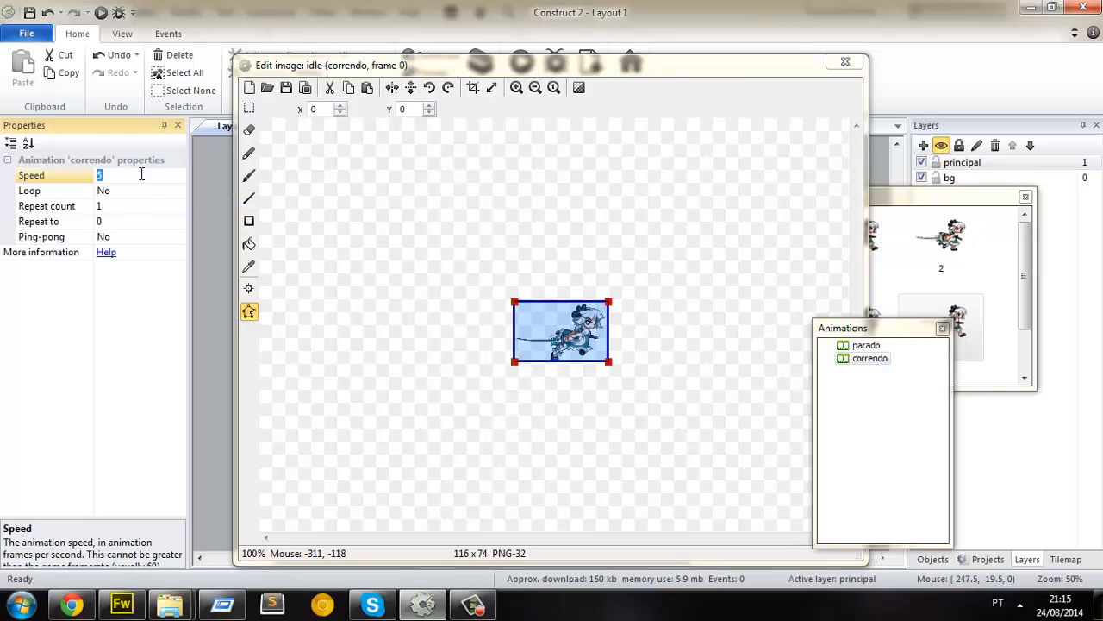
type("12")
left_click(140, 192)
left_click(177, 191)
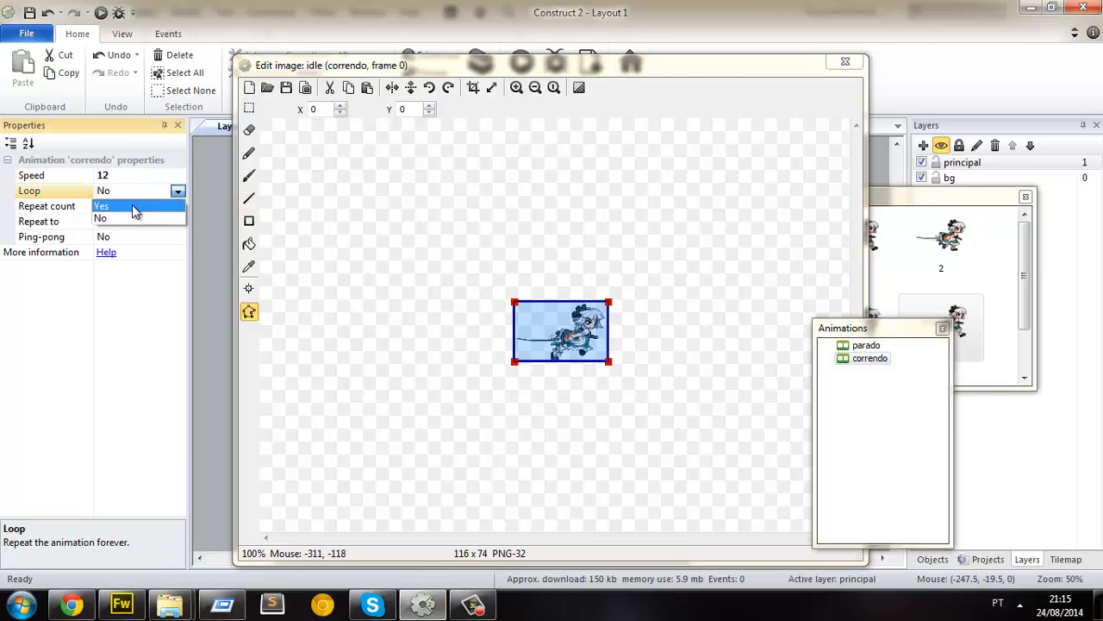
left_click(132, 205)
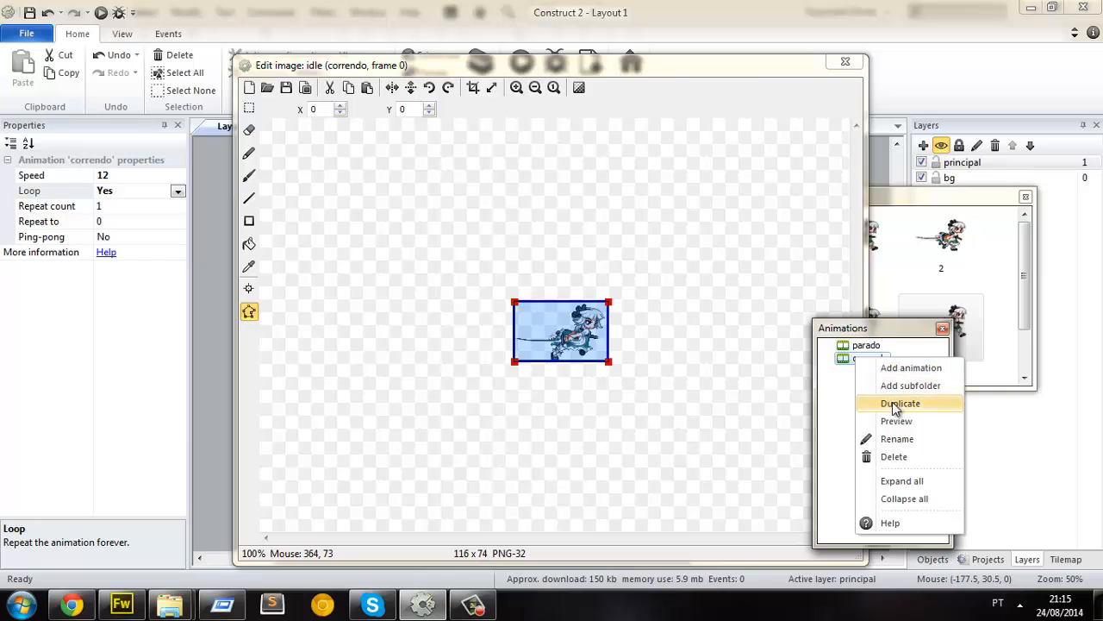
Step: Play the preview of the correndo animation twice to check the running motion, closing it each time
left_click(905, 418)
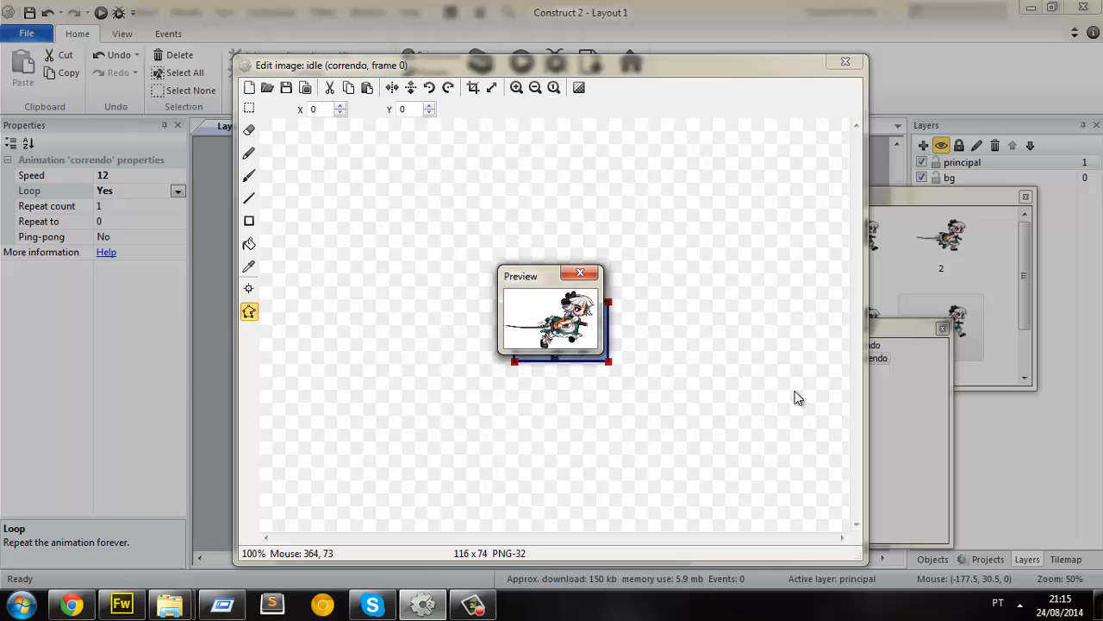
left_click(580, 273)
left_click(957, 397)
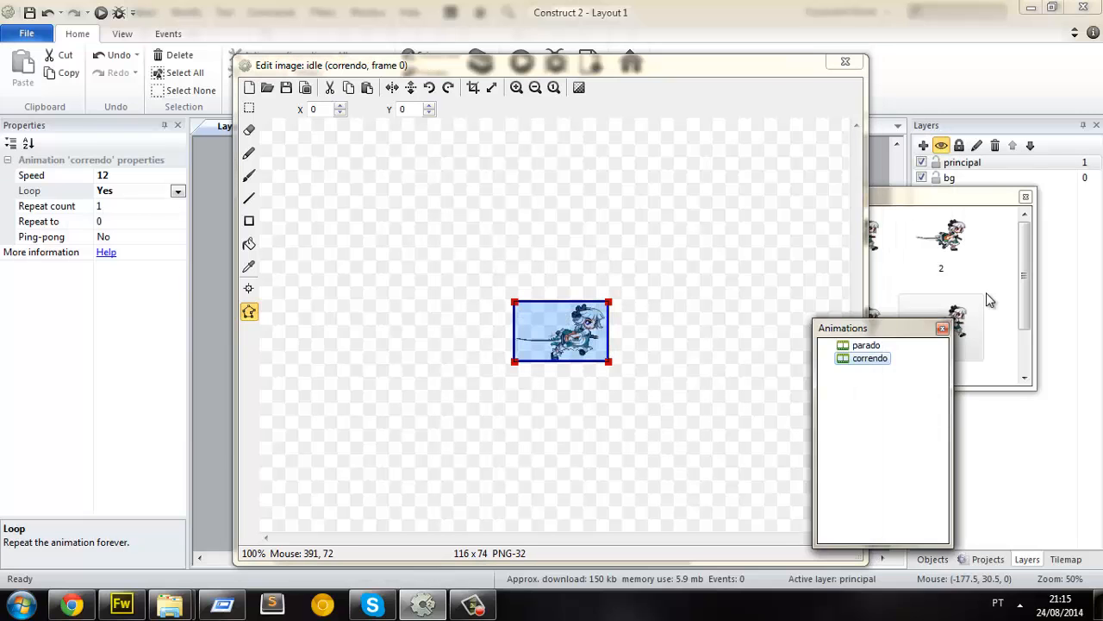
left_click(891, 278)
left_click(867, 418)
left_click(870, 358)
right_click(883, 364)
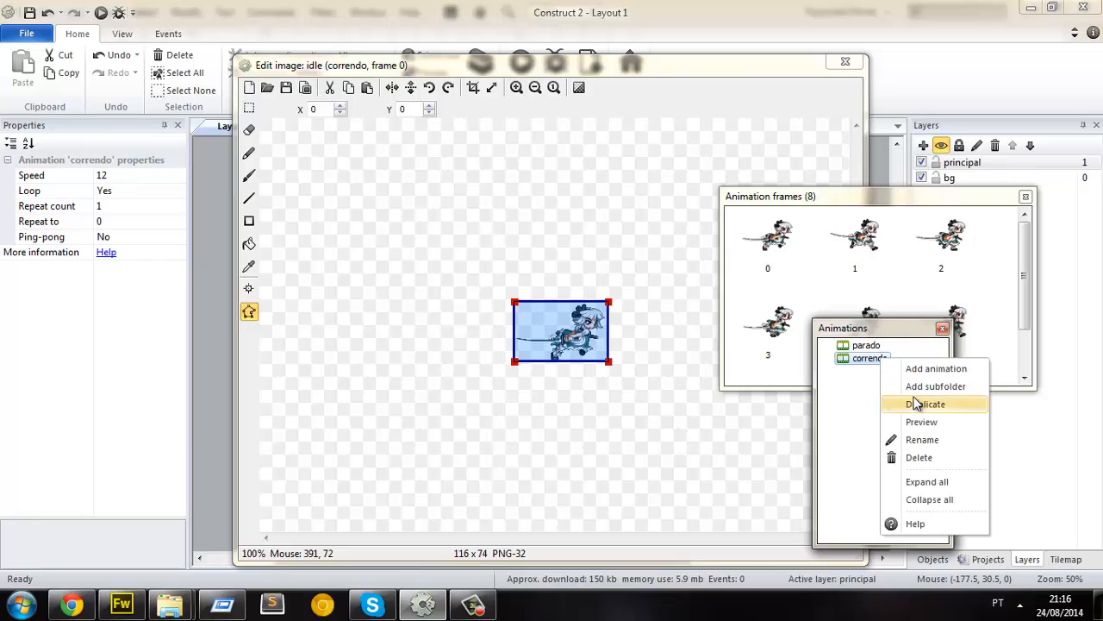
left_click(914, 424)
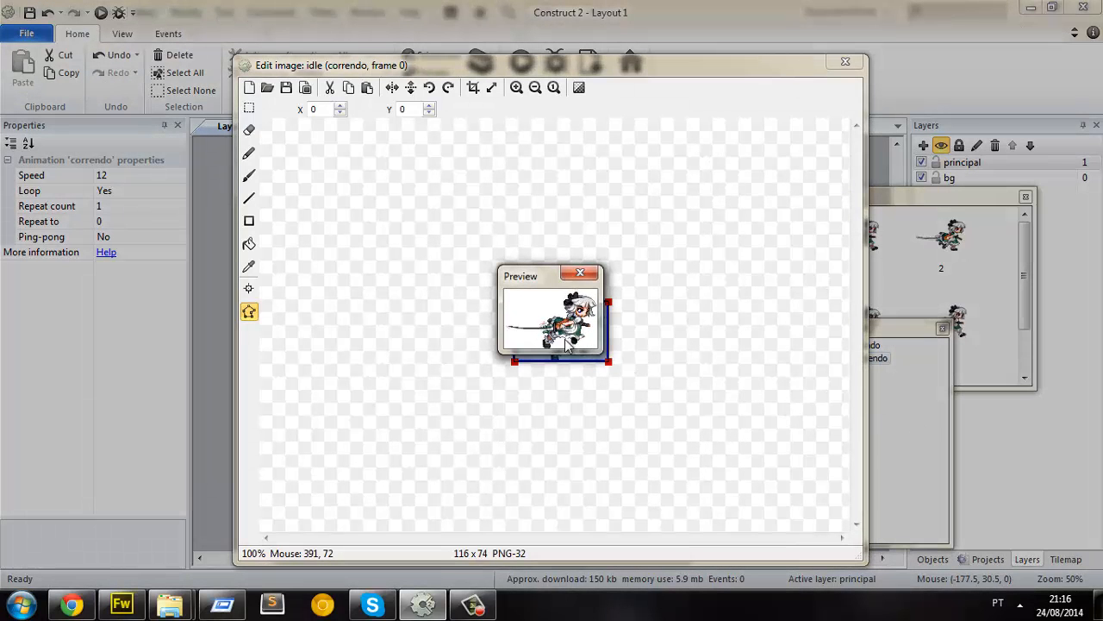
left_click(579, 272)
left_click(897, 377)
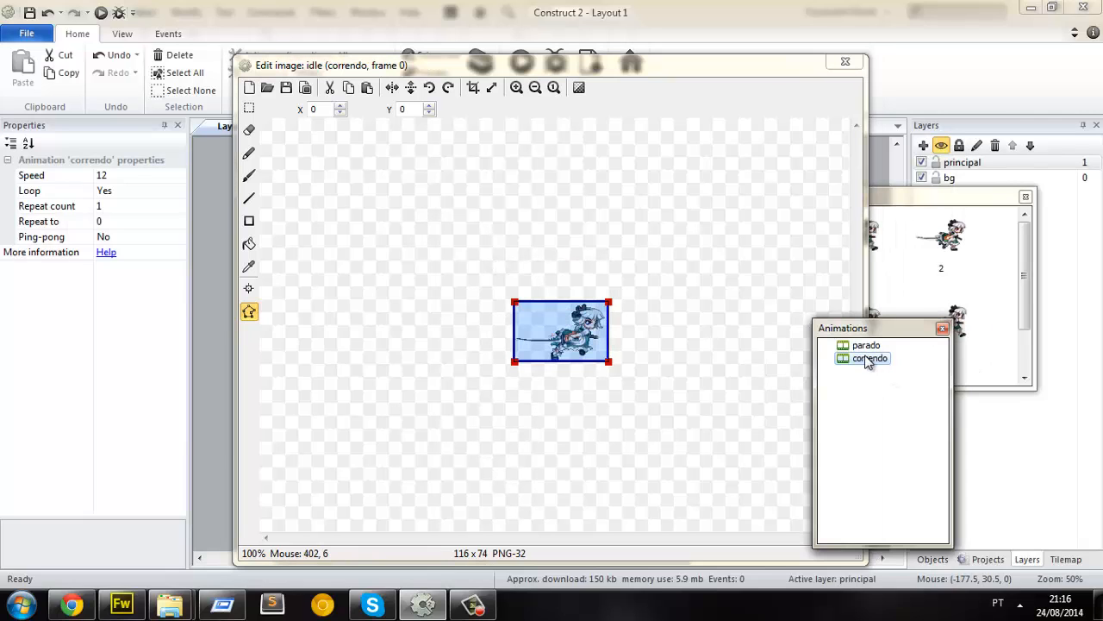
Step: Look through frames 2 to 7 of the parado animation, checking the character's position in each
left_click(249, 308)
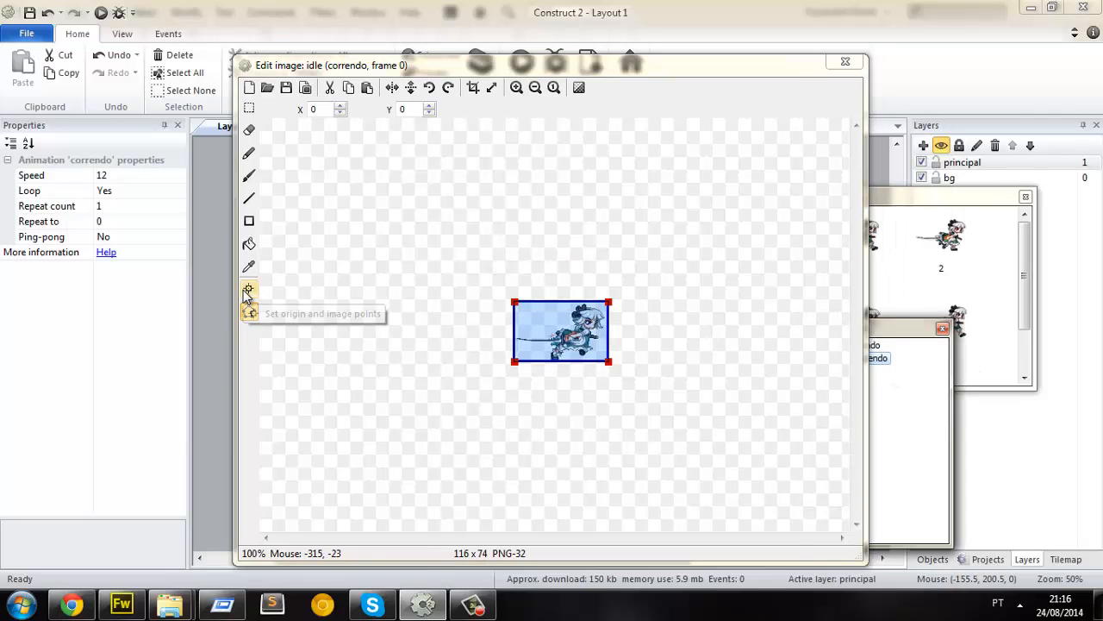
left_click(873, 345)
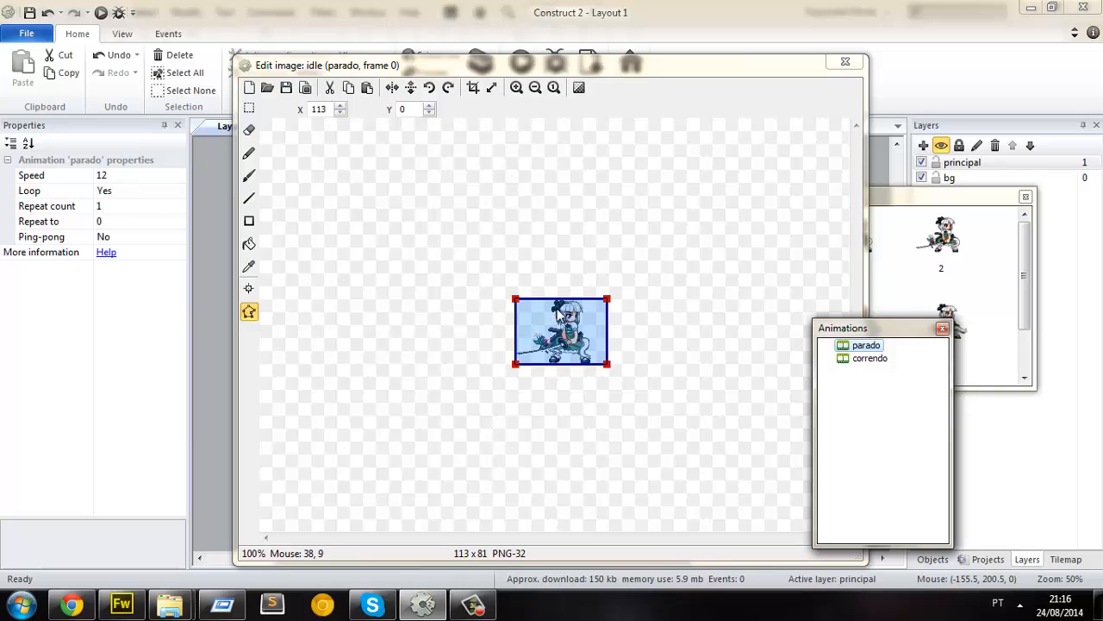
left_click(941, 241)
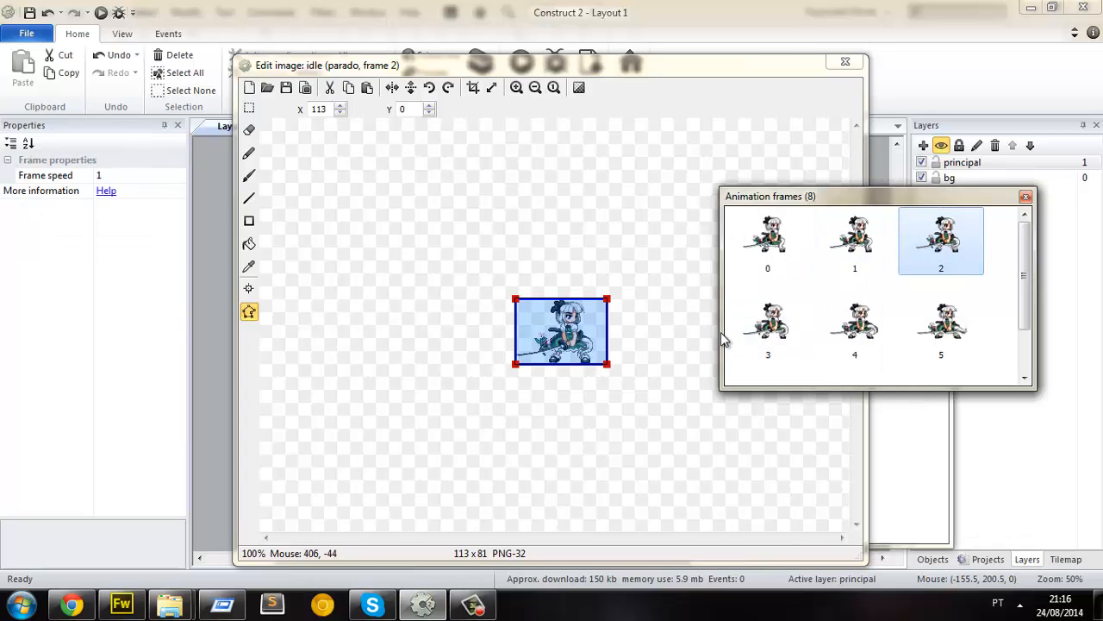
left_click(768, 325)
left_click(855, 325)
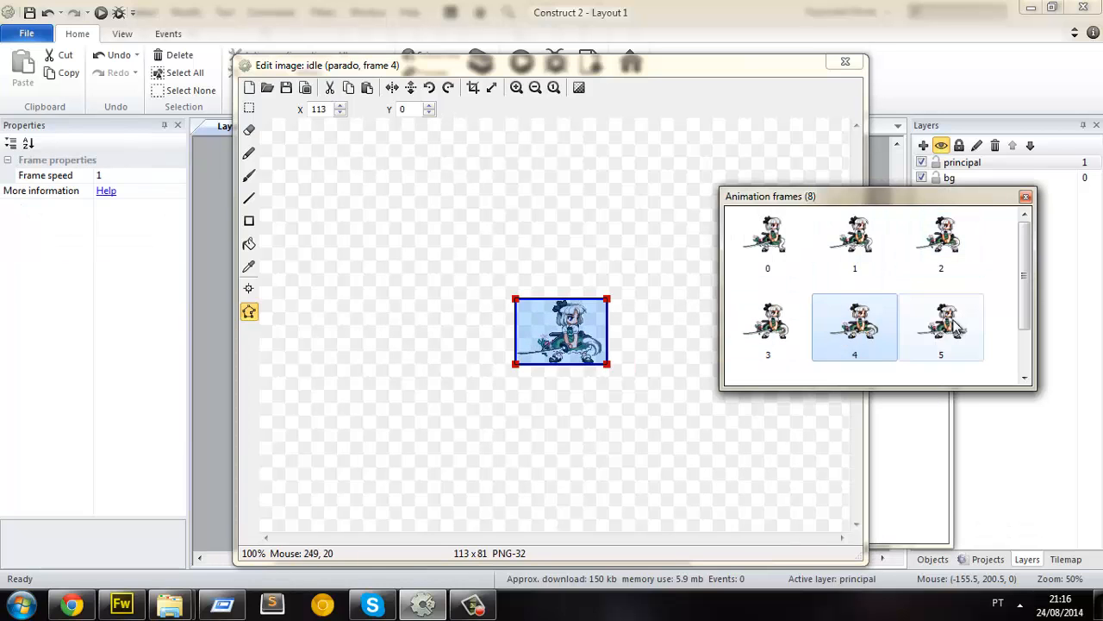
left_click(941, 326)
left_click(768, 326)
scroll(777, 337, "down", 1)
left_click(854, 345)
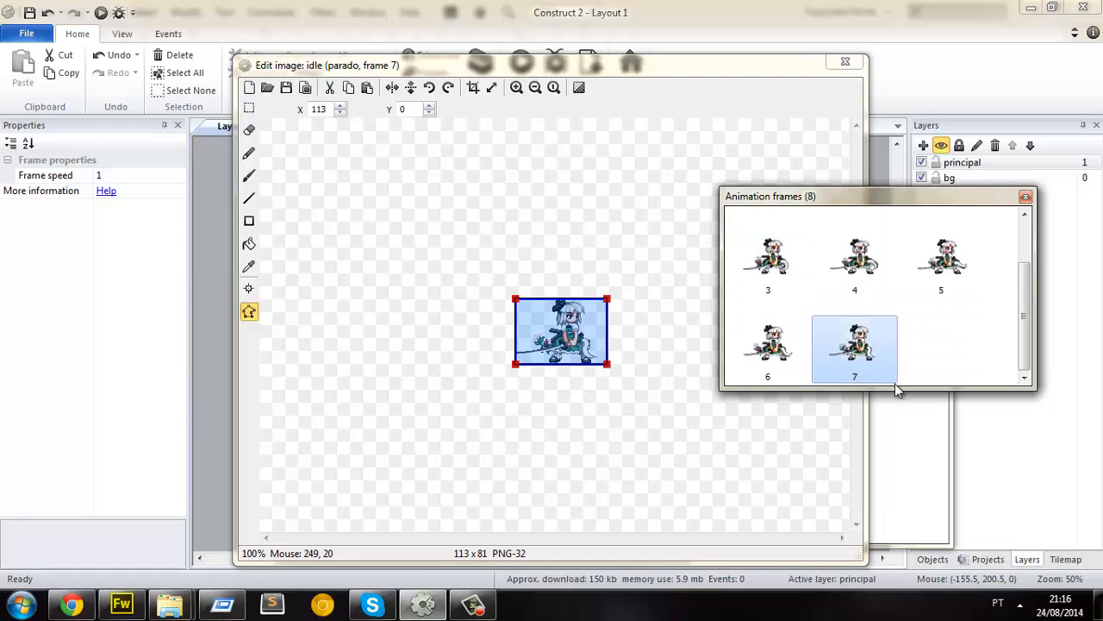
Step: Examine the correndo animation's frames 0, 1 and 2 at 400% zoom, comparing the character's position
left_click(908, 410)
left_click(870, 358)
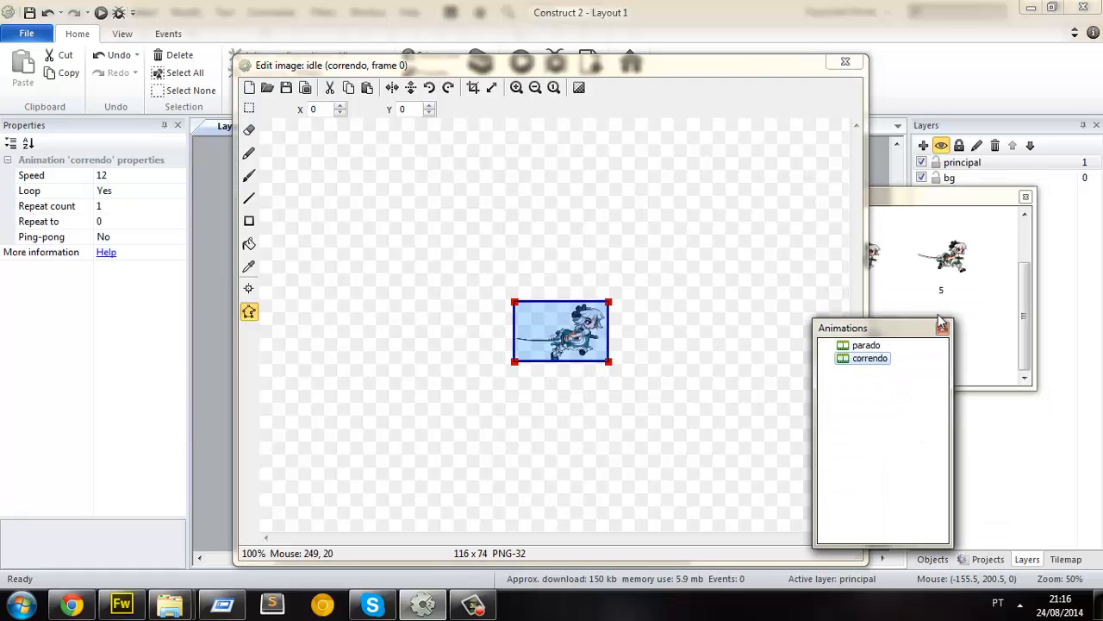
left_click(982, 291)
scroll(791, 277, "up", 1)
left_click(776, 246)
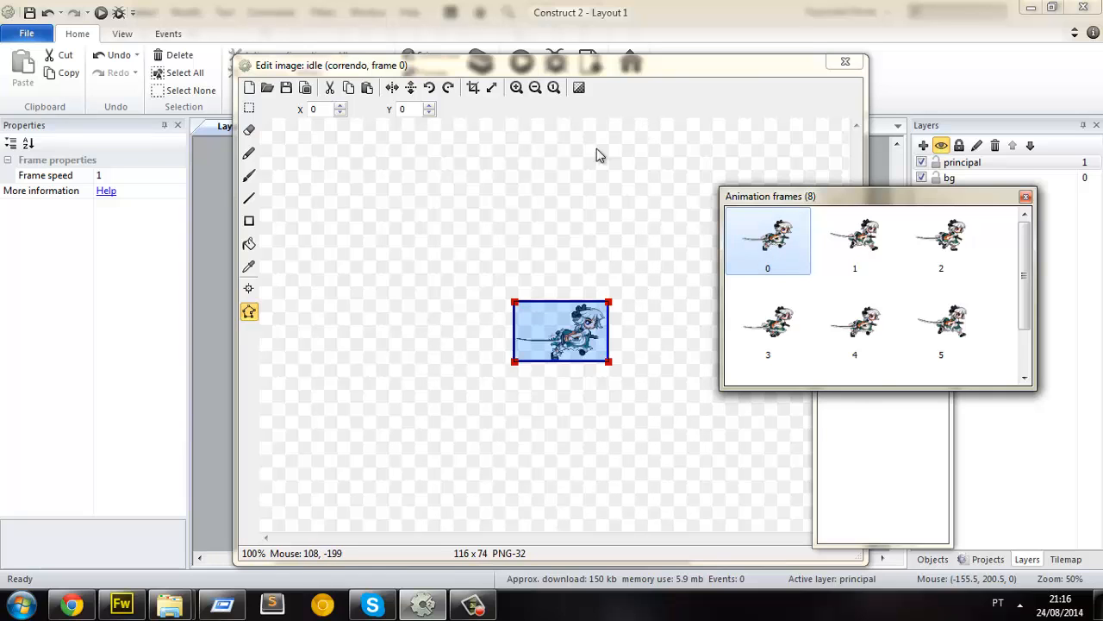
left_click(515, 88)
left_click(514, 88)
left_click(515, 88)
left_click(920, 262)
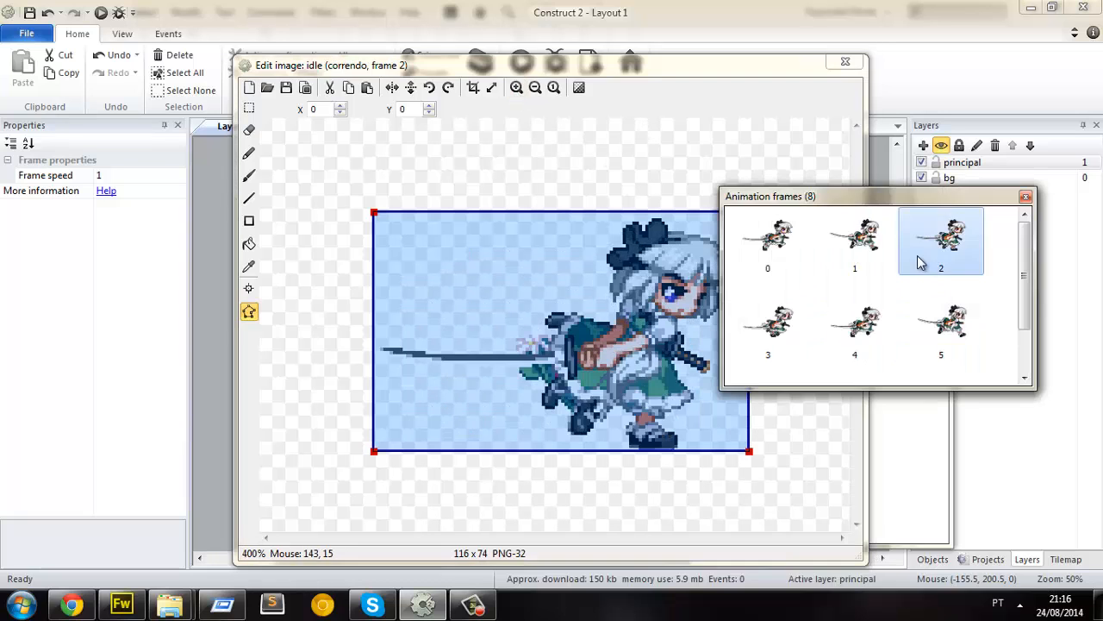
left_click(857, 246)
left_click(769, 250)
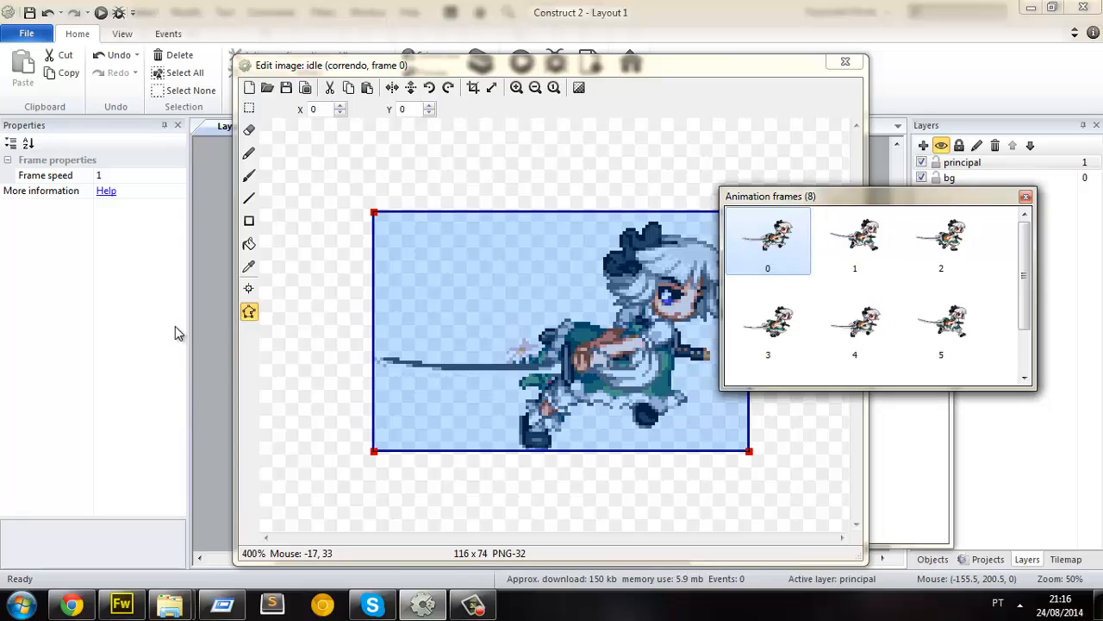
Step: Set the origin point of correndo frame 0 to about 80, 38 and that of frame 1 to 81, 37
left_click(250, 290)
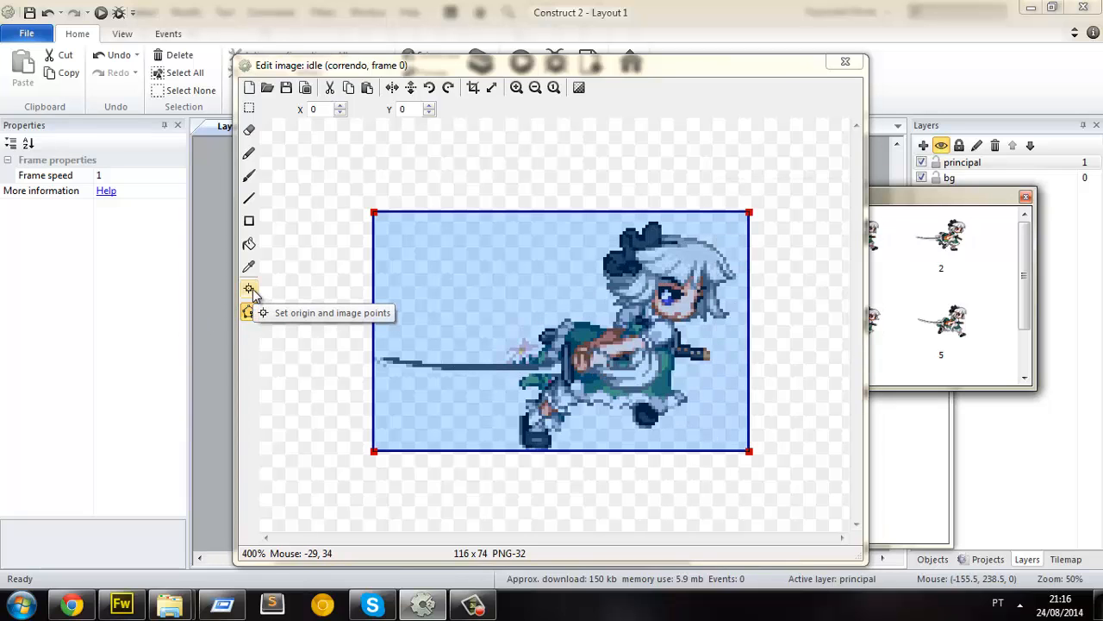
left_click(250, 290)
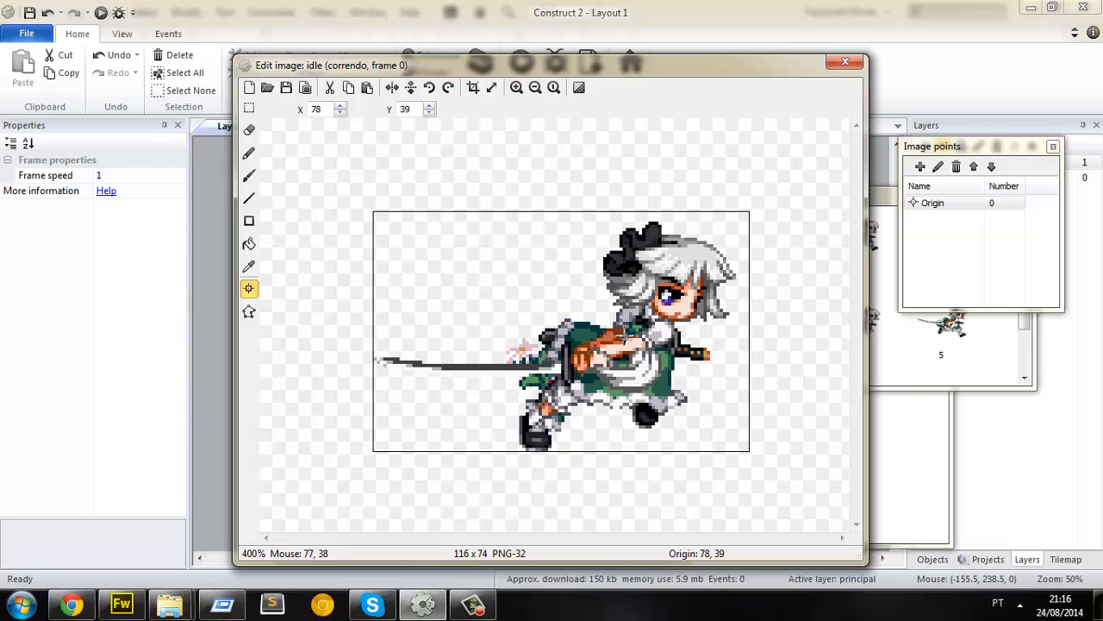
left_click(1012, 362)
left_click(871, 242)
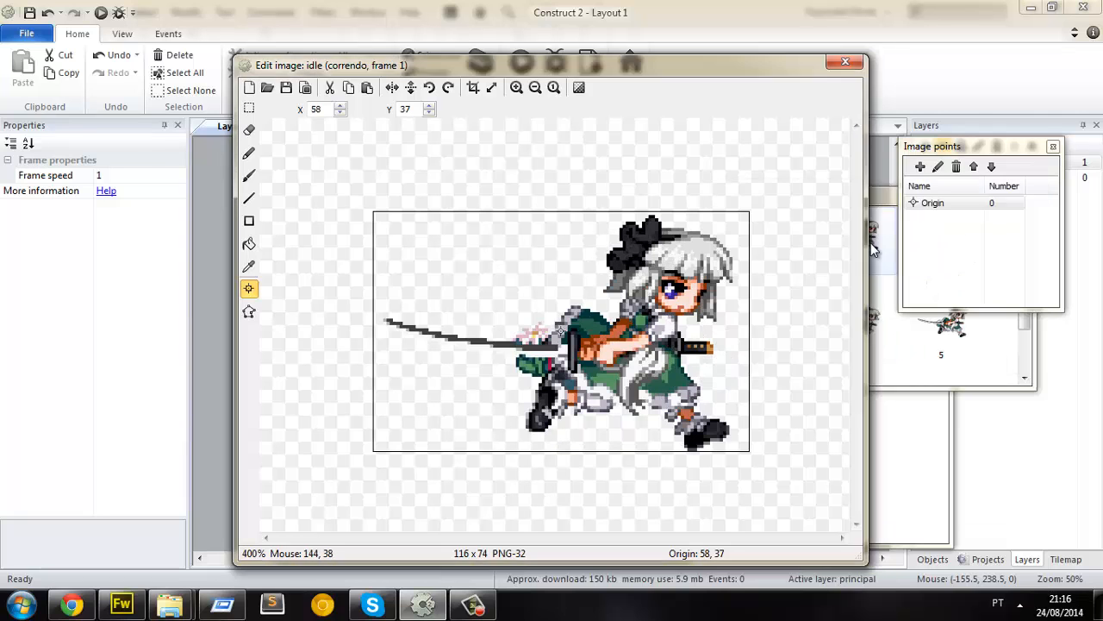
left_click(636, 332)
Step: Set the origin of correndo frame 2 to 81, 37 and the origin of frame 3 to 82, 38
left_click(993, 381)
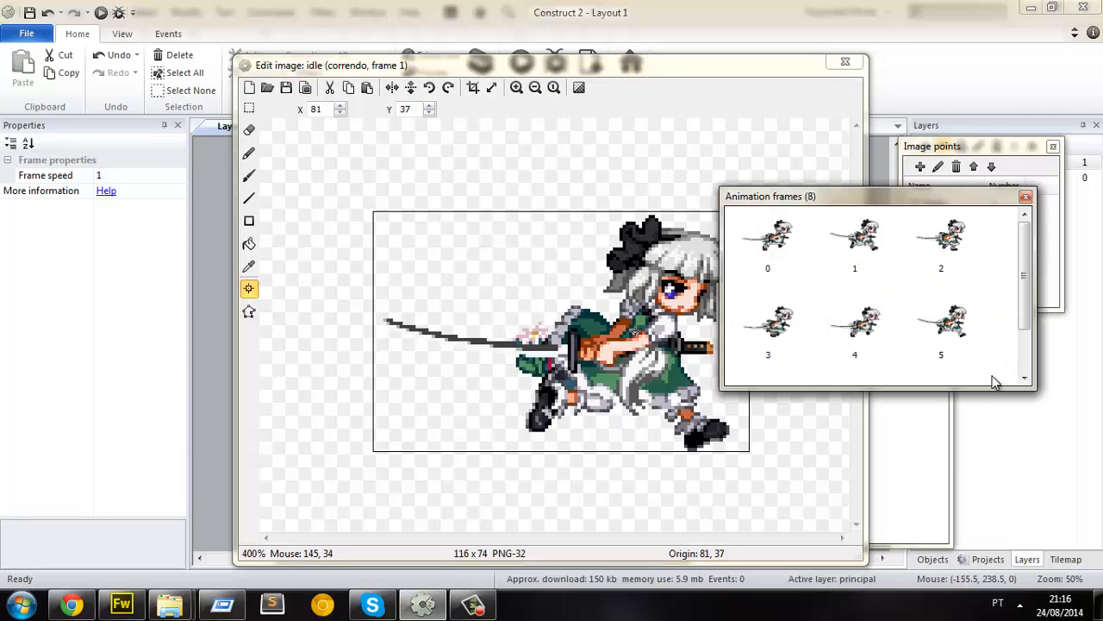
left_click(949, 243)
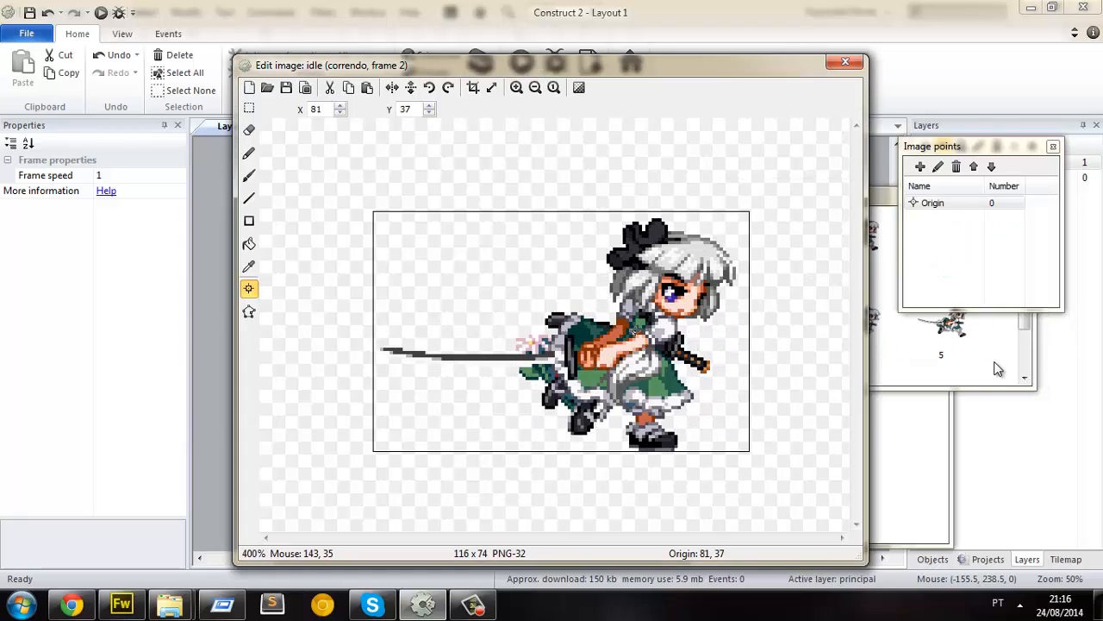
left_click(997, 369)
left_click(768, 326)
left_click(639, 331)
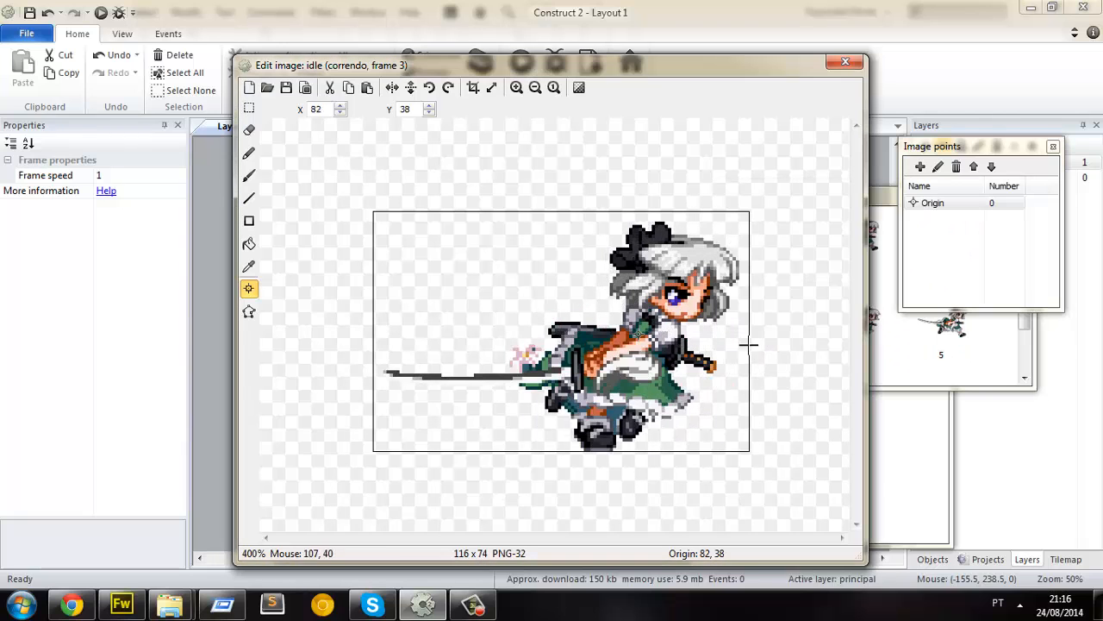
Step: Place the origin of correndo frame 4 on the character's upper body and set frame 5's origin to 86, 34
left_click(901, 381)
left_click(855, 328)
left_click(903, 379)
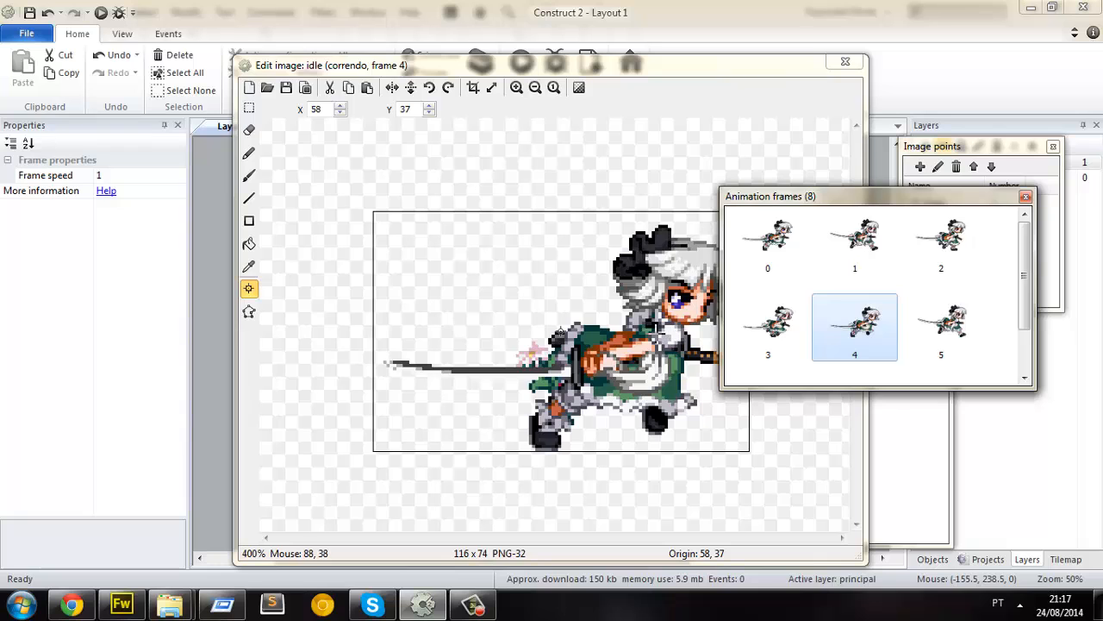
left_click(646, 331)
left_click(1010, 389)
left_click(944, 336)
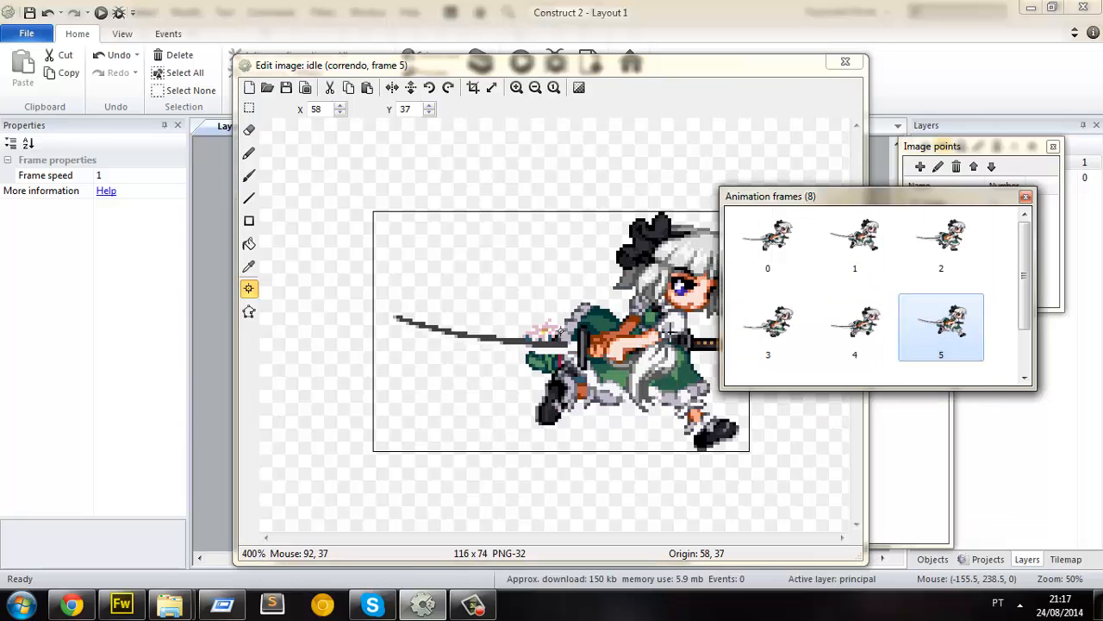
left_click(650, 321)
Step: Set the origin of correndo frame 6 to 85, 34 and the origin of frame 7 to 86, 35
left_click(1025, 378)
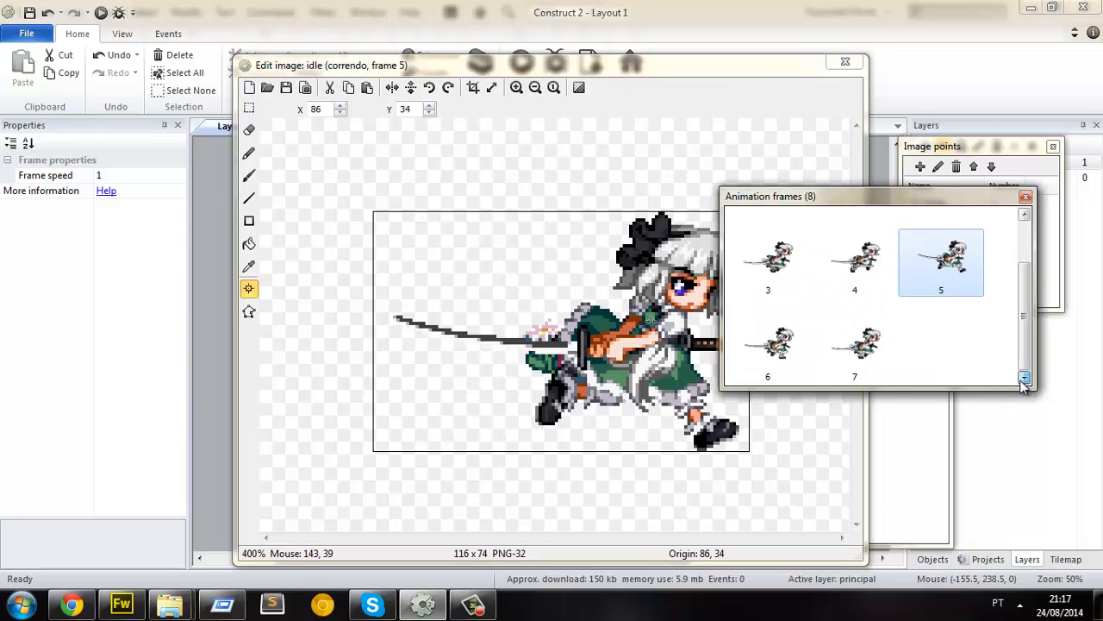
left_click(780, 349)
left_click(649, 322)
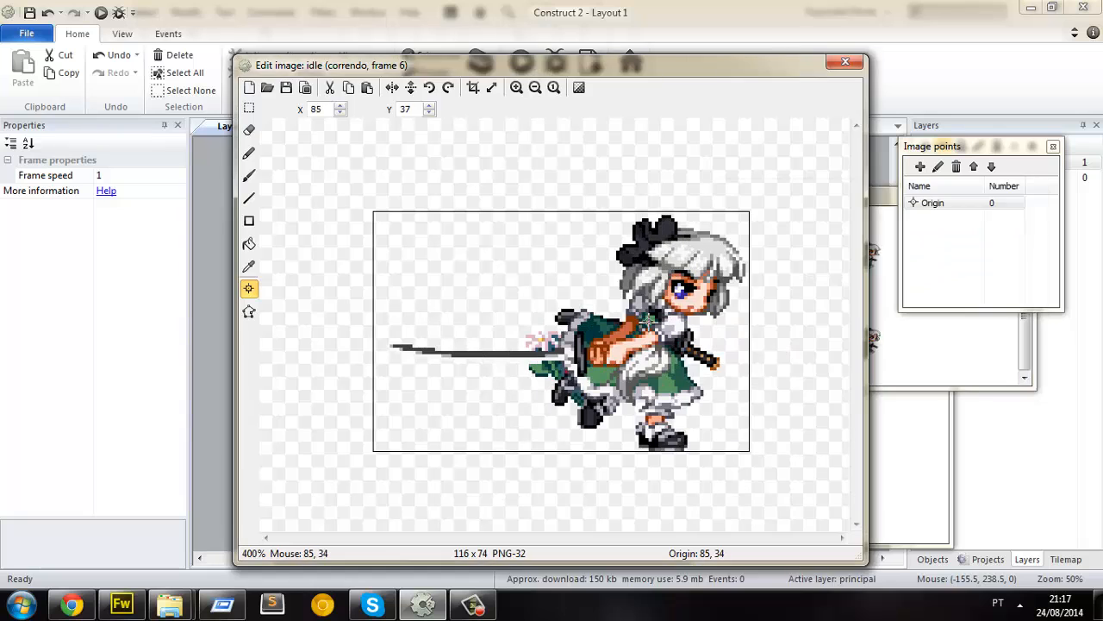
left_click(968, 363)
left_click(854, 349)
left_click(652, 325)
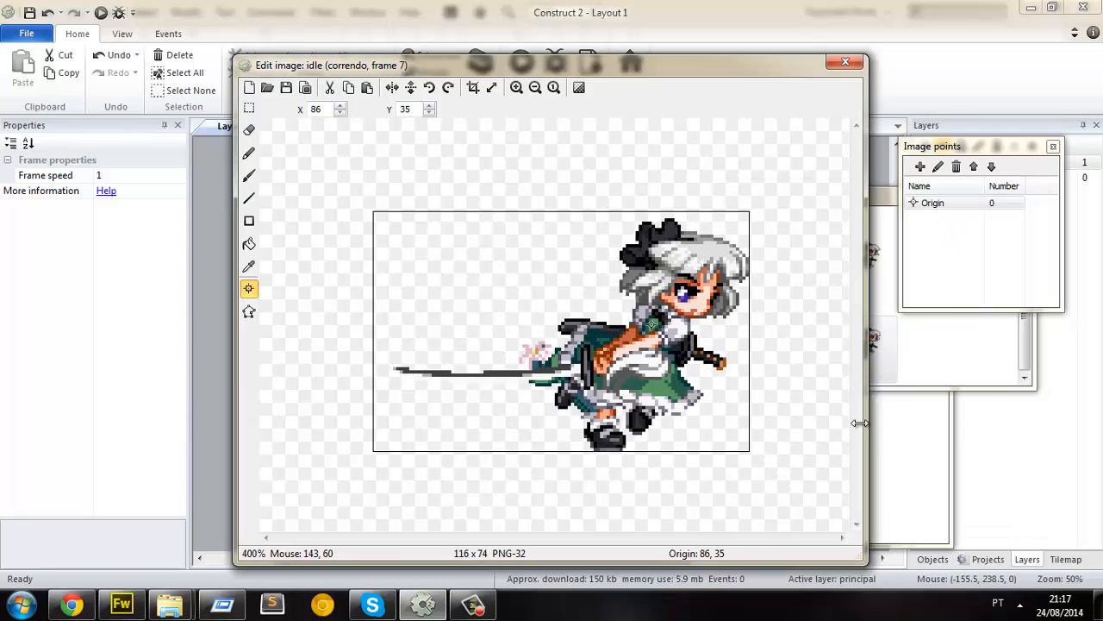
Step: Preview the correndo animation to check the running motion, and close the sprite's image editor
right_click(883, 366)
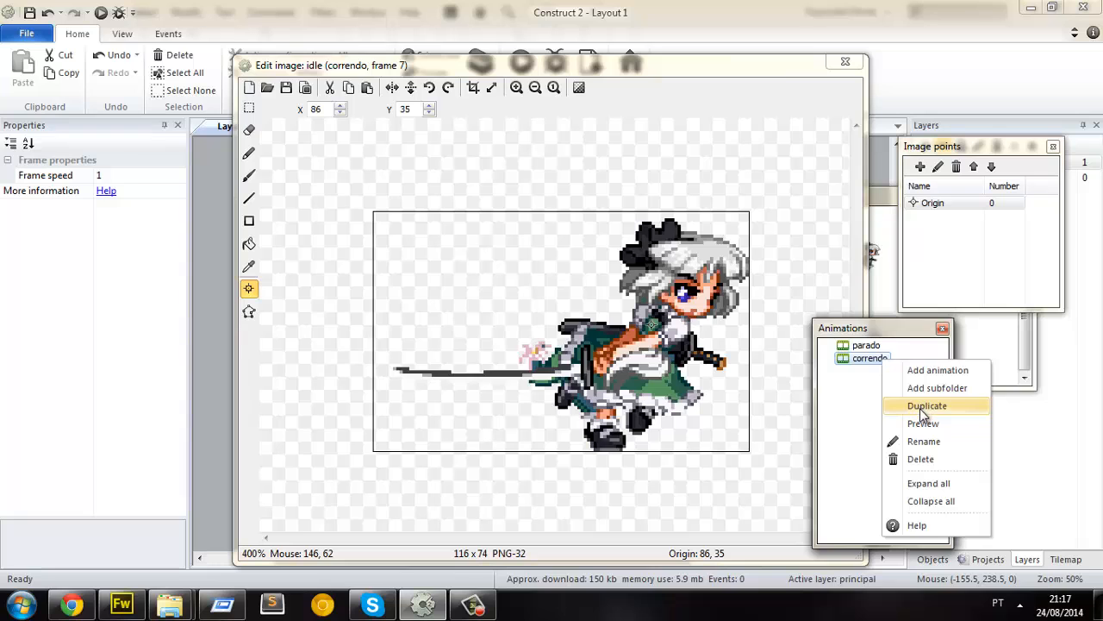
left_click(921, 422)
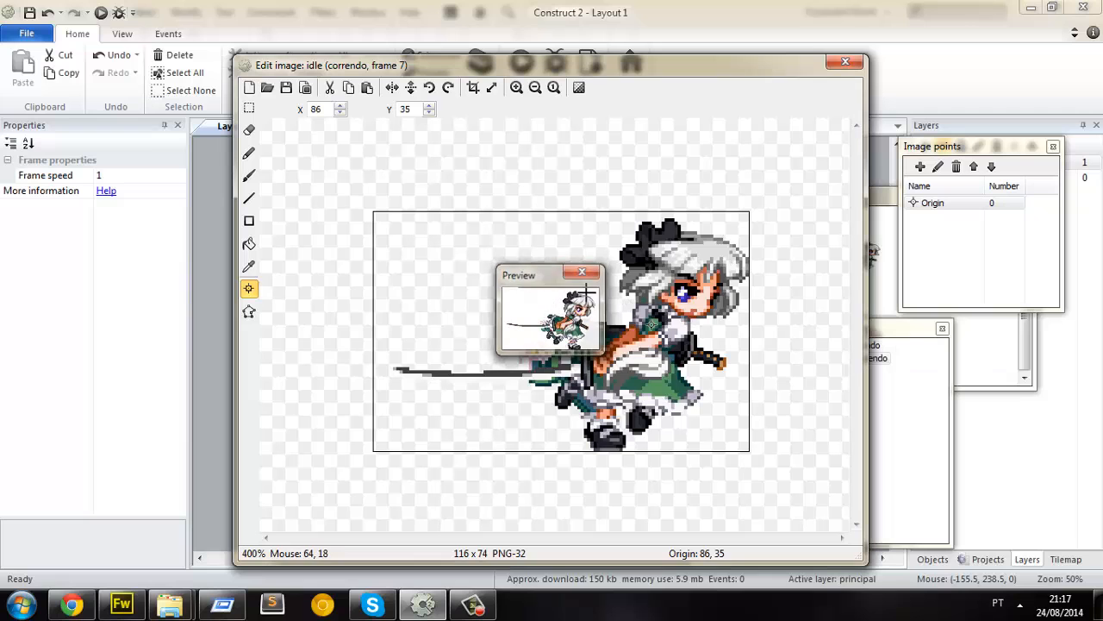
left_click(582, 271)
left_click(978, 368)
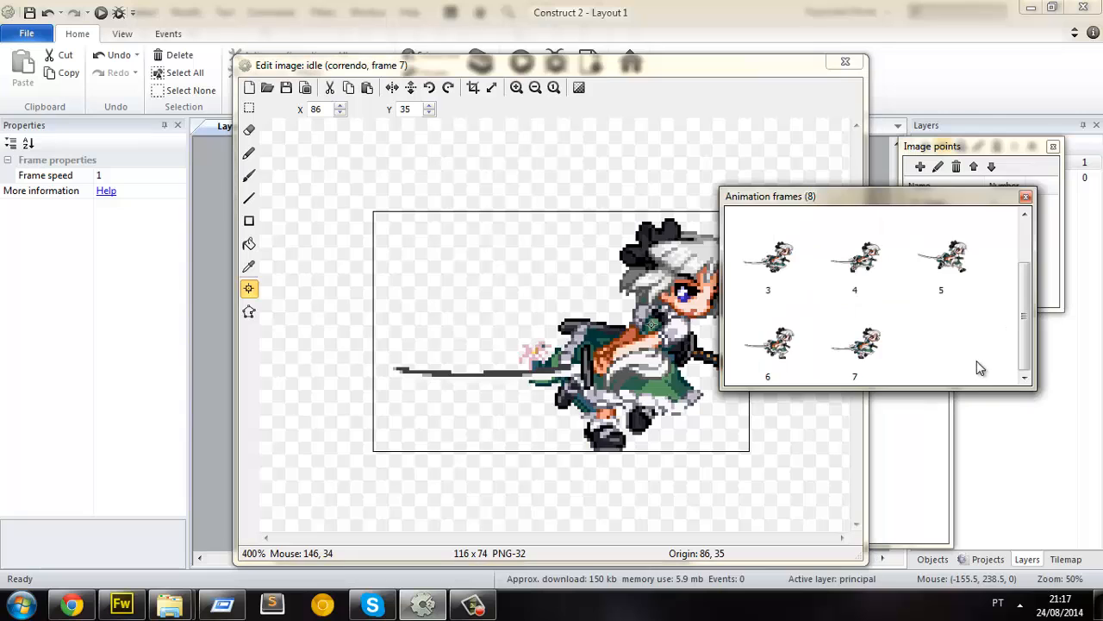
left_click(1025, 198)
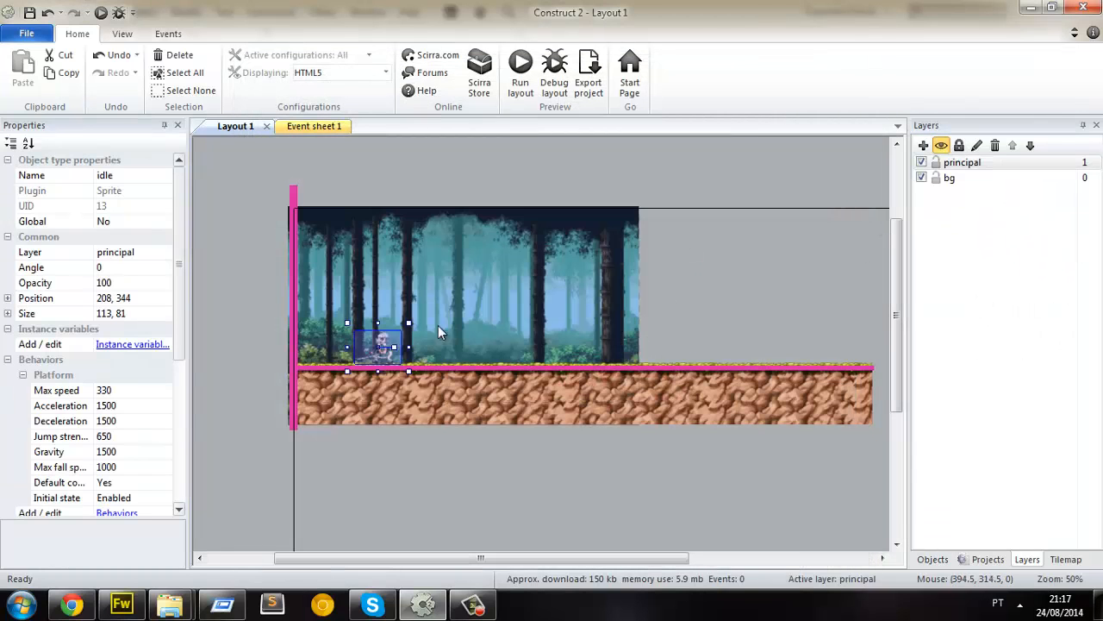
Step: Reopen the idle sprite to check its parado and correndo animations, close the editor and run the layout in the browser
double_click(389, 347)
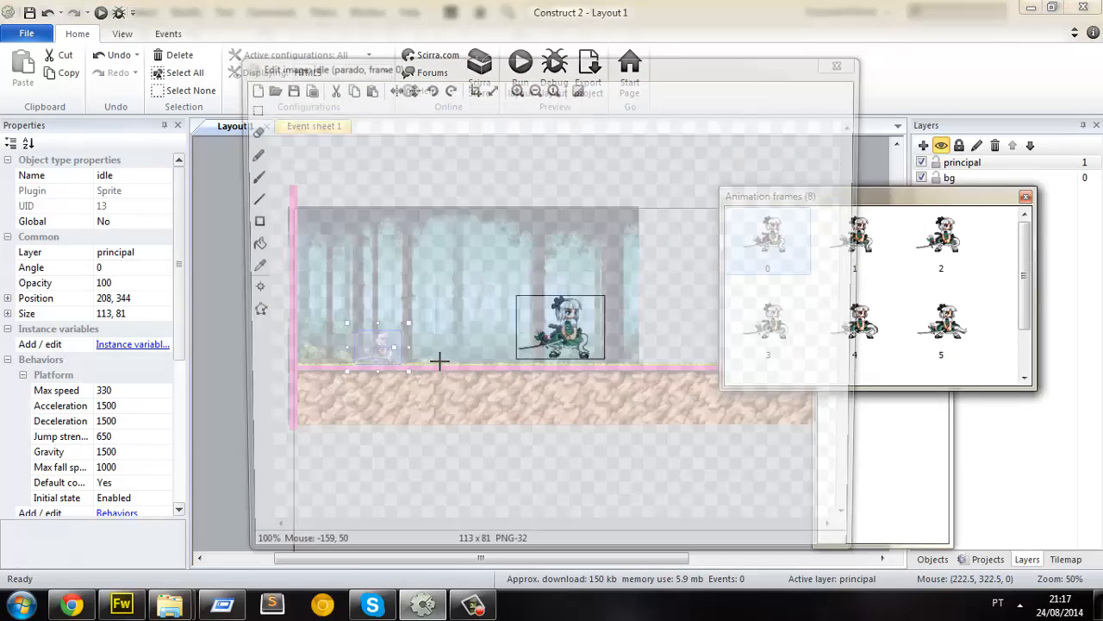
left_click(870, 357)
left_click(867, 345)
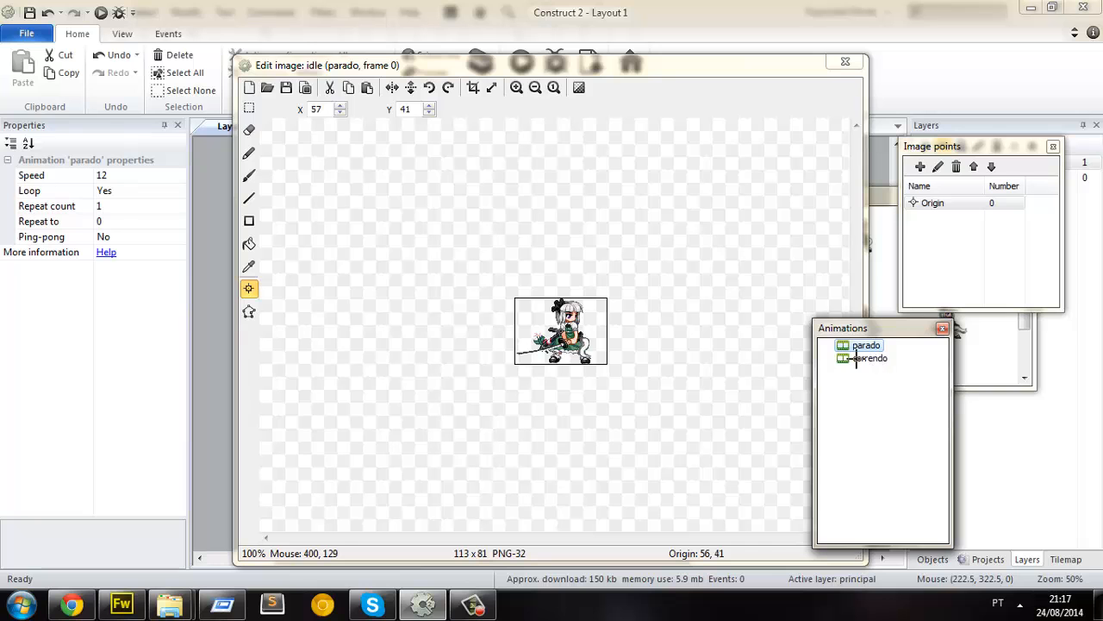
left_click(100, 12)
left_click(699, 335)
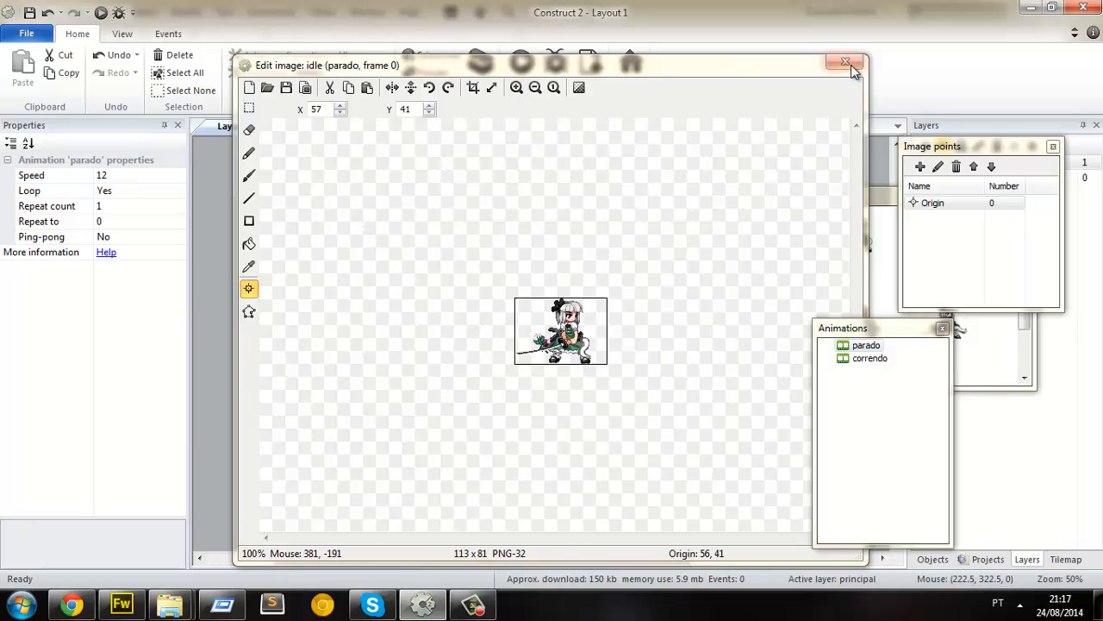
left_click(845, 61)
left_click(101, 12)
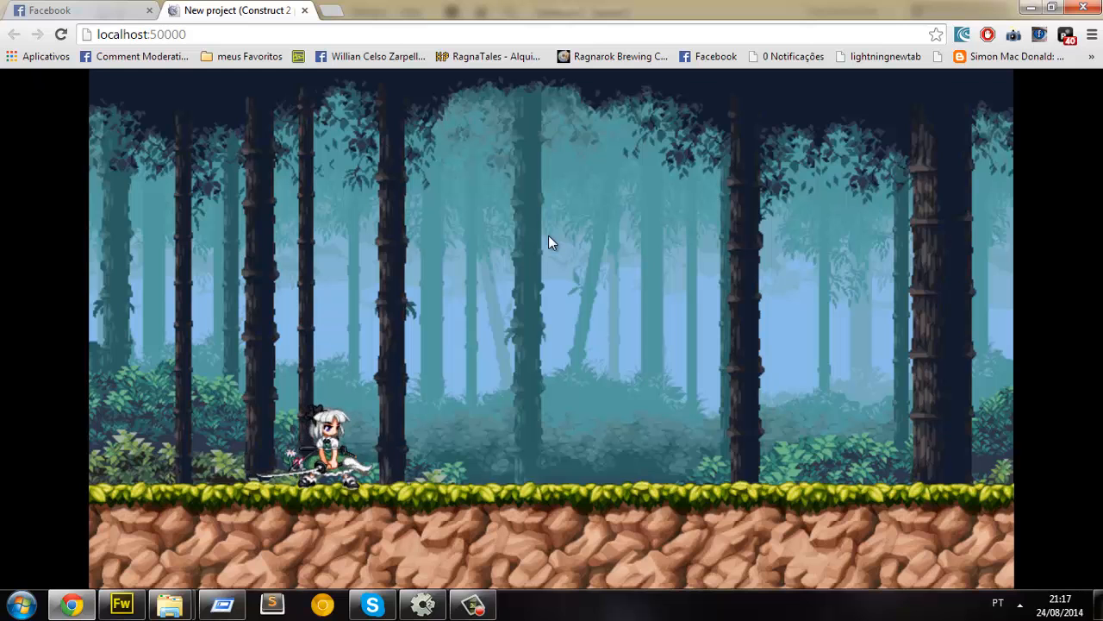
Step: Return to Construct 2, place correndo above parado in the idle sprite's animation order, and run the layout
key("alt+Tab")
double_click(378, 344)
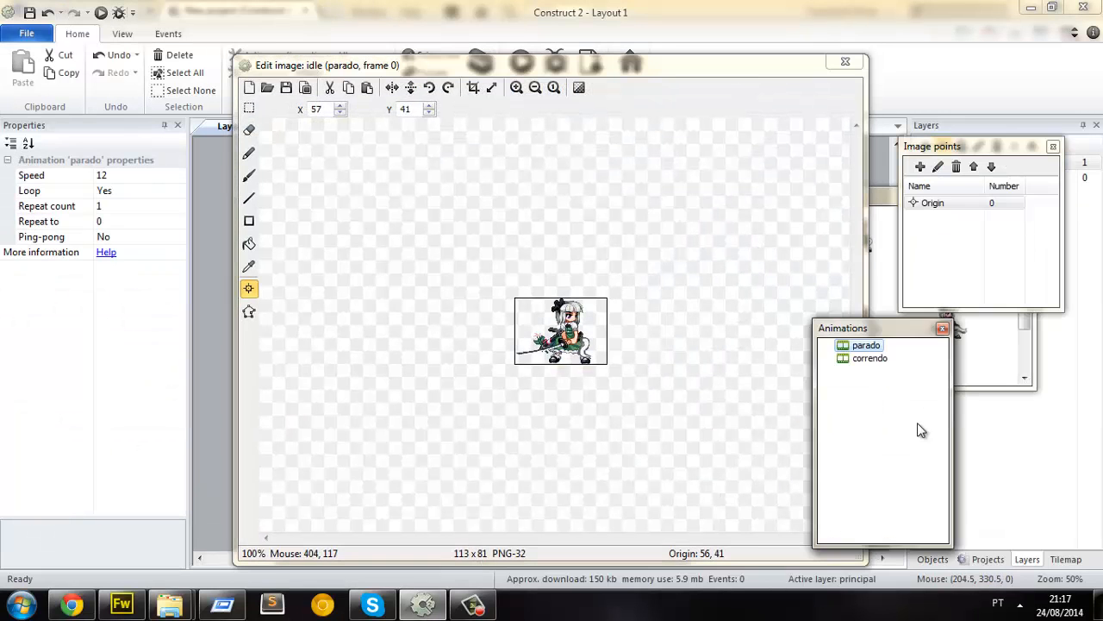
left_click(872, 359)
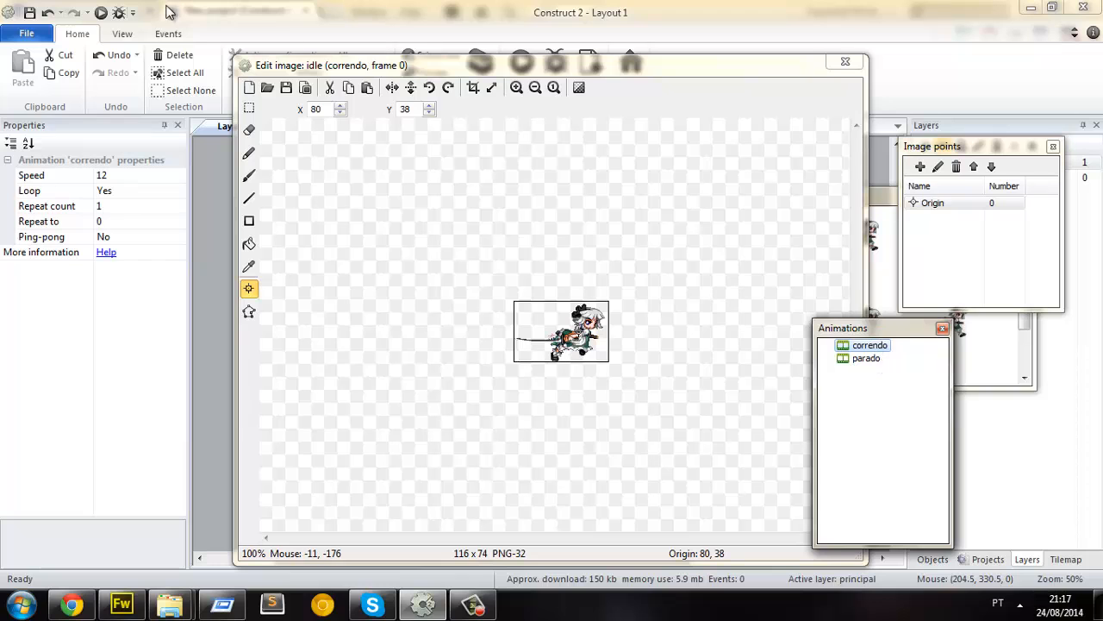
left_click(101, 12)
left_click(681, 335)
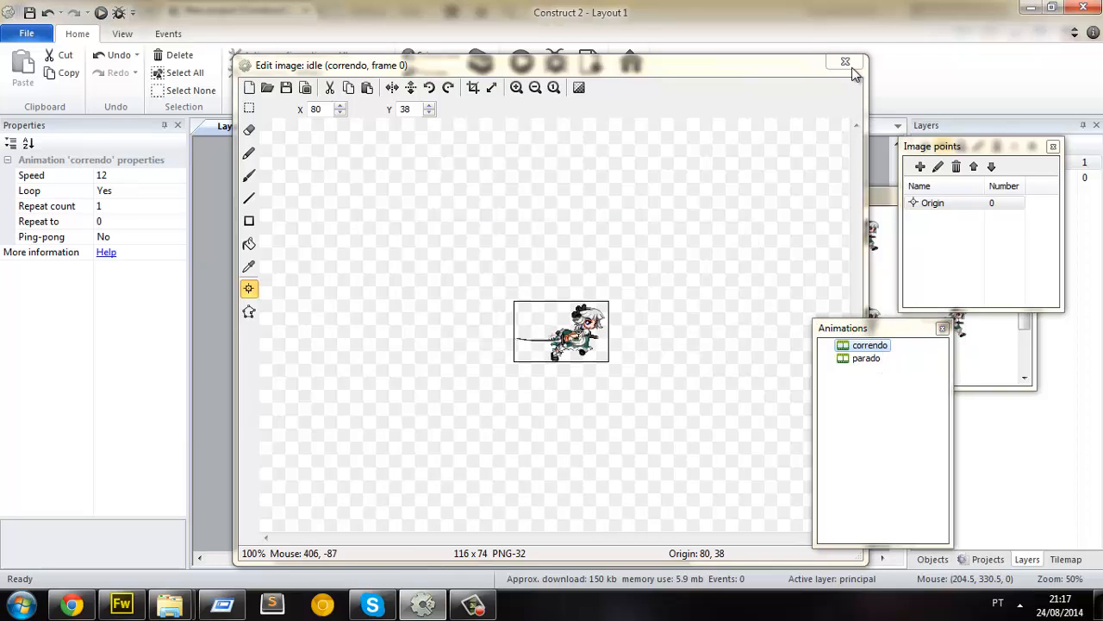
left_click(845, 62)
left_click(101, 12)
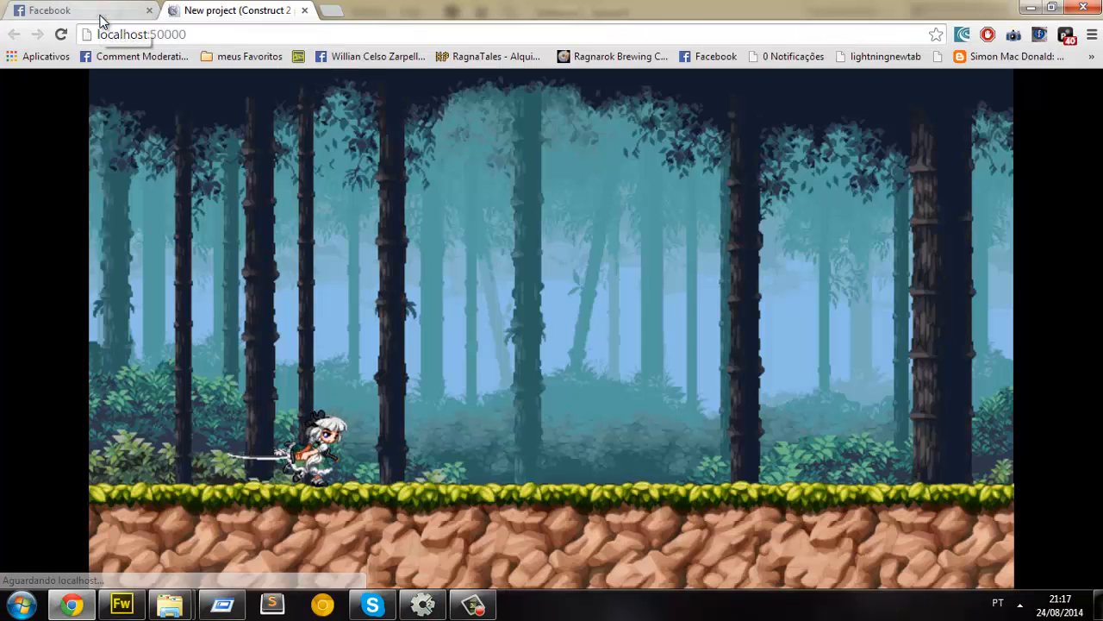
Step: Run the character right, left and right again in the browser game to check the correndo animation
key("Right")
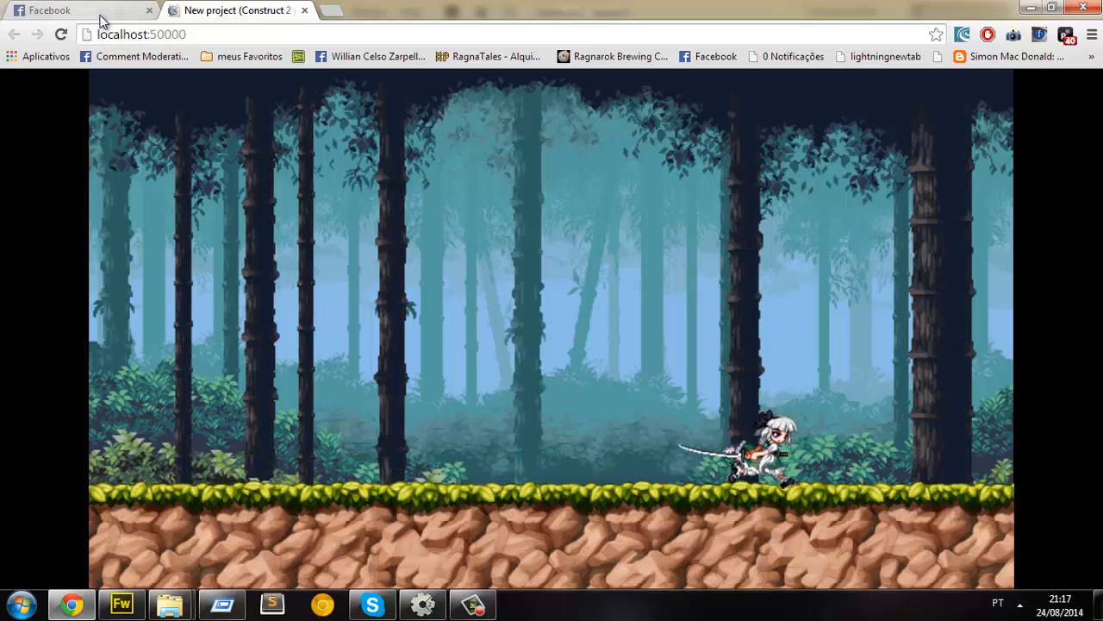
key("Left")
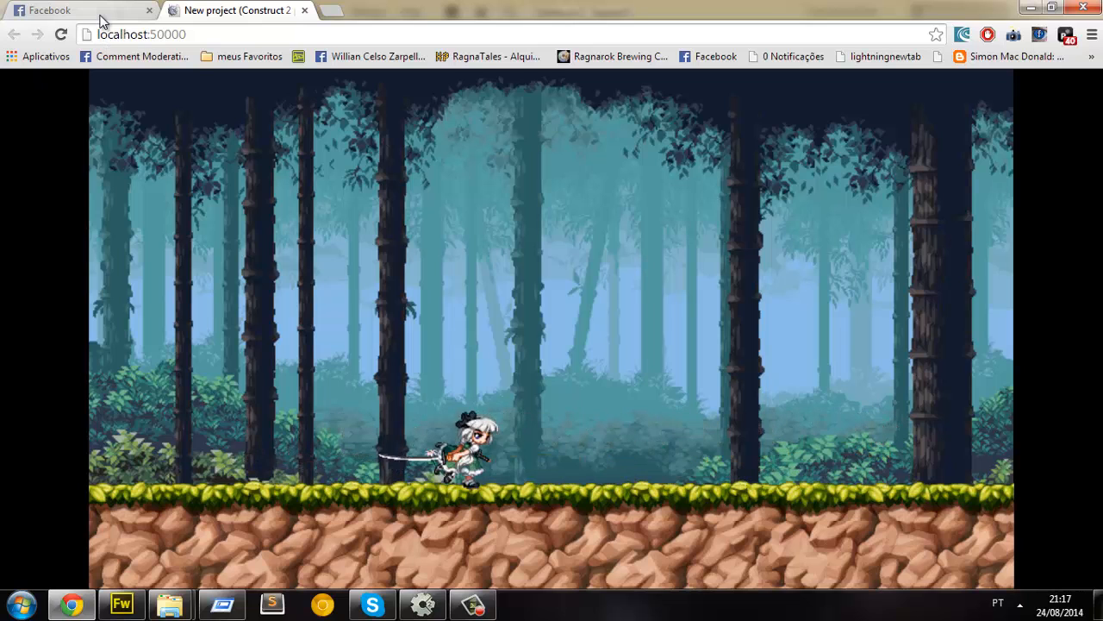
key("Right")
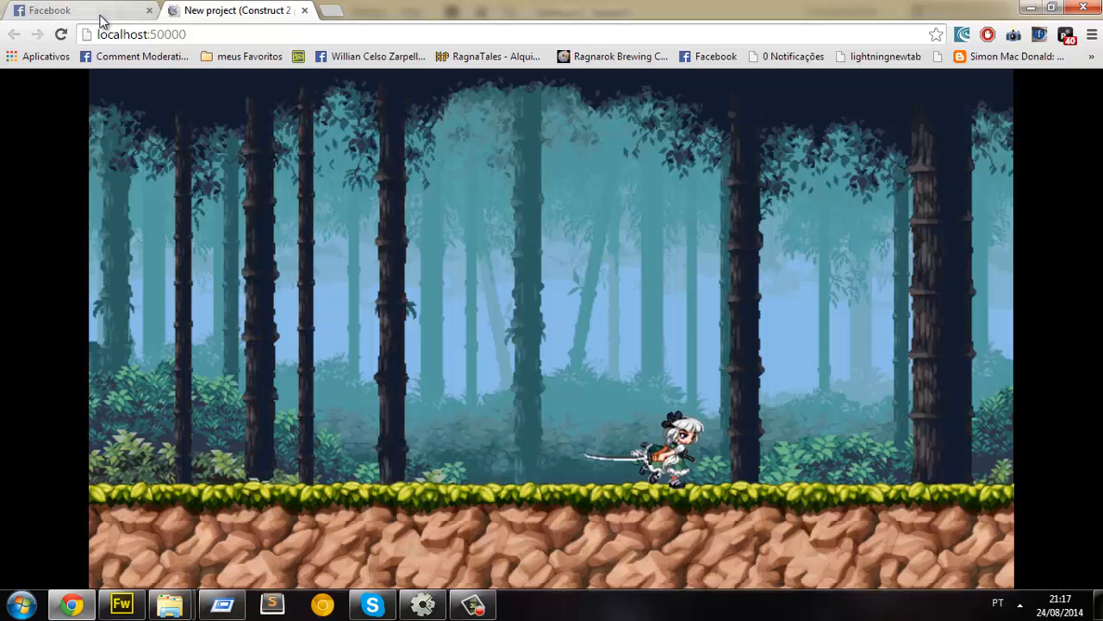
Step: Finish running the character right in the browser, return to Construct 2, and place parado above correndo in the idle sprite's animation order
key("Right")
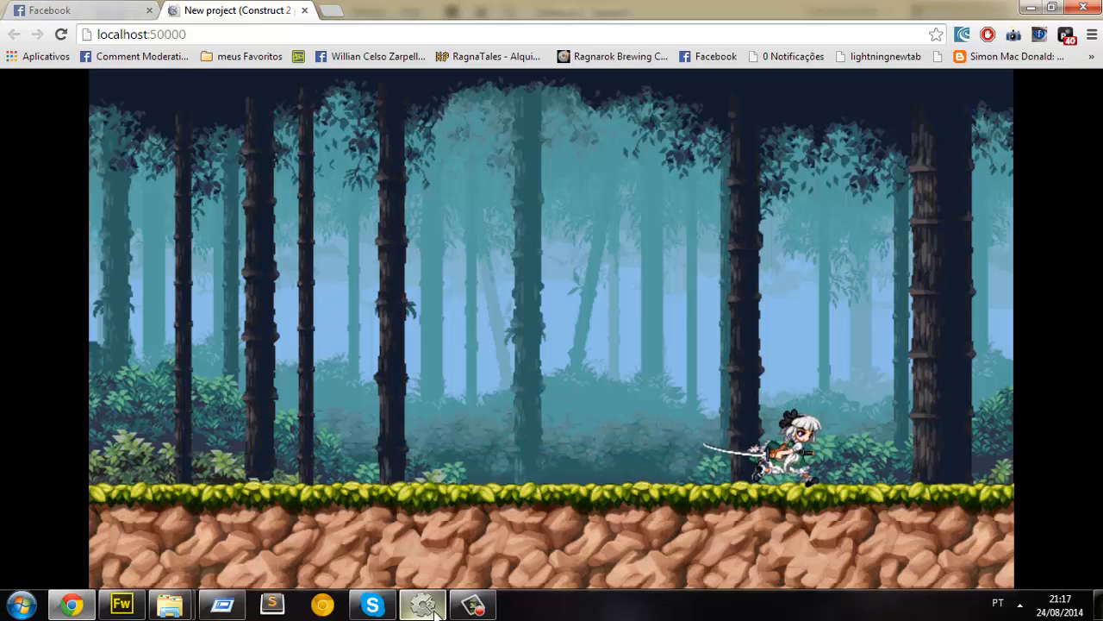
left_click(423, 605)
left_click(311, 128)
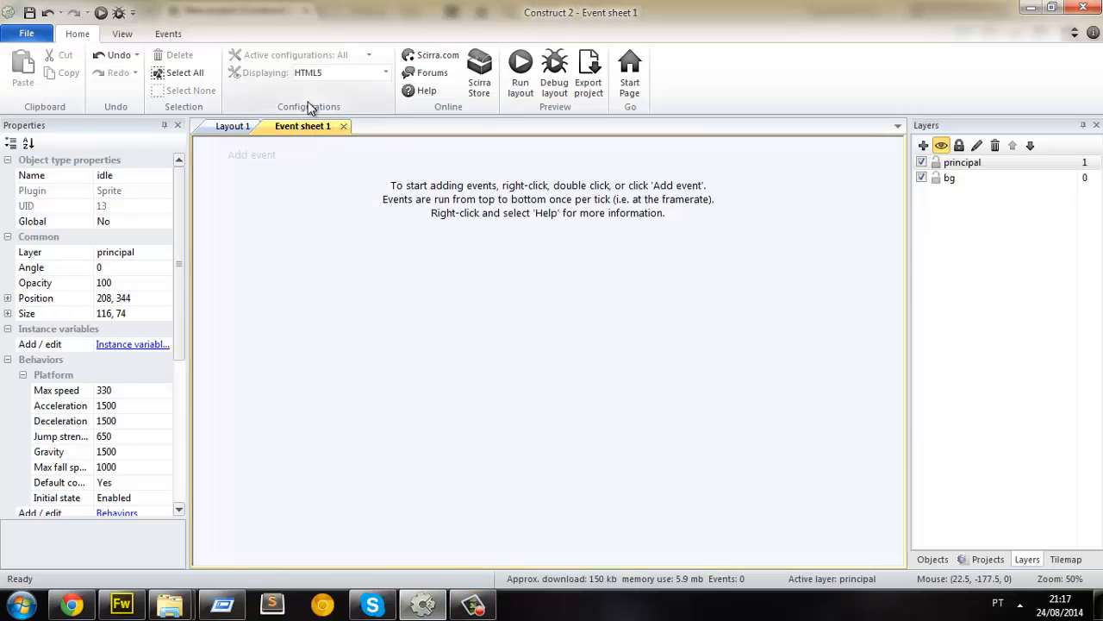
left_click(234, 125)
double_click(382, 347)
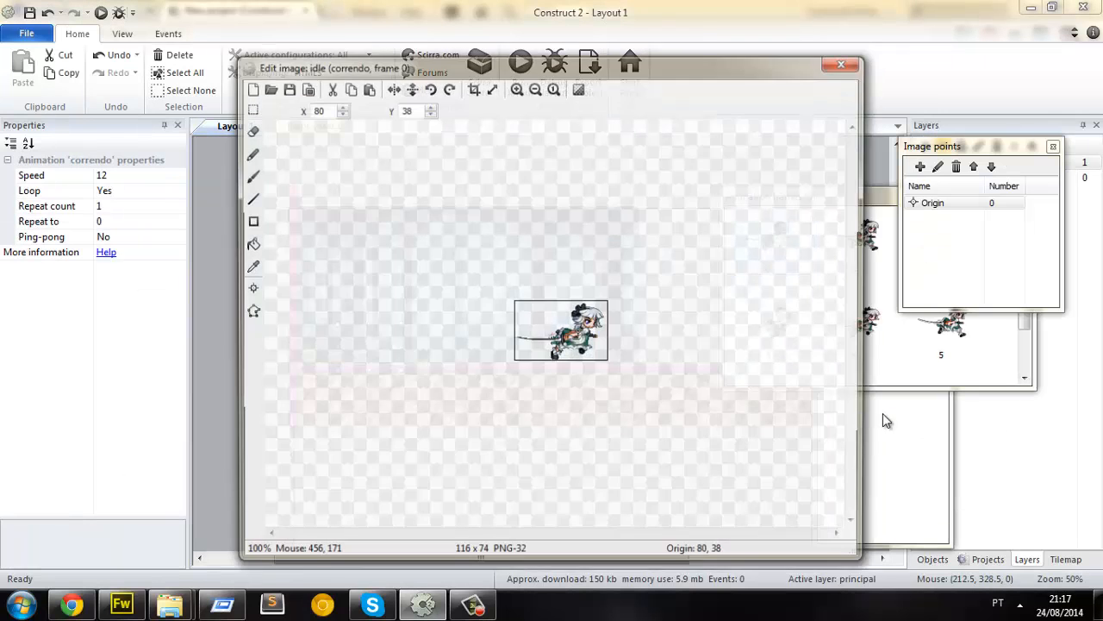
left_click(858, 358)
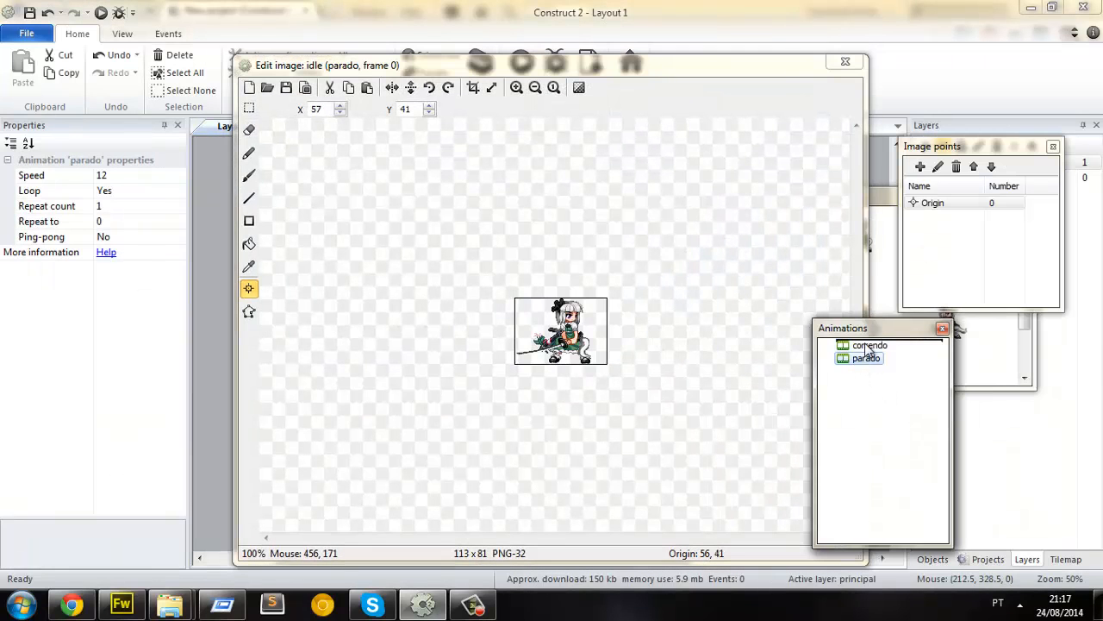
left_click_drag(867, 344, 866, 348)
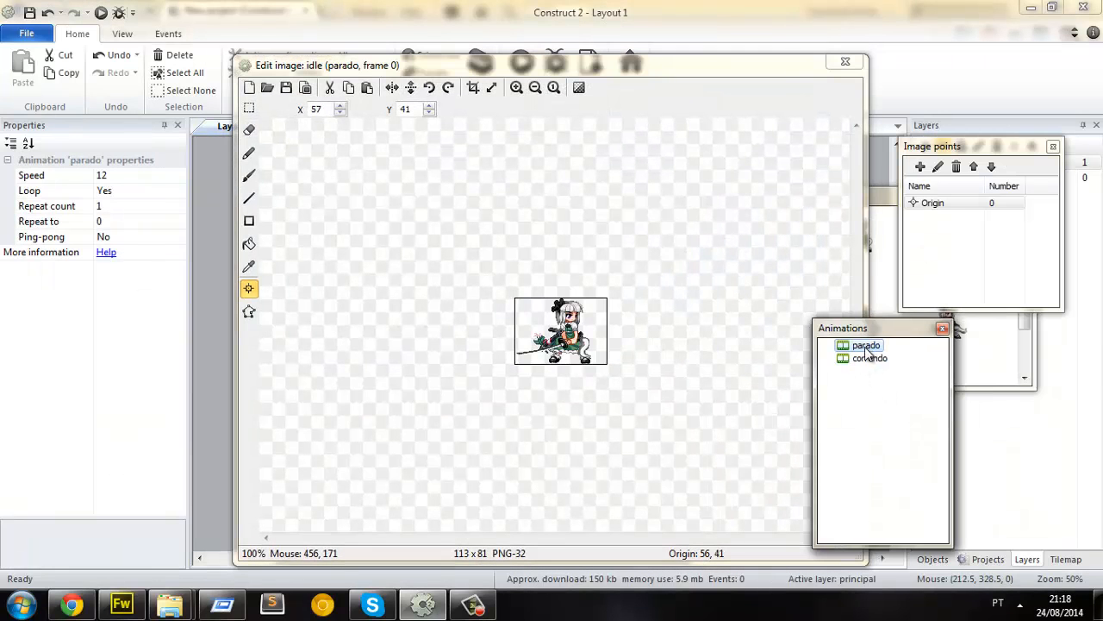
left_click(845, 63)
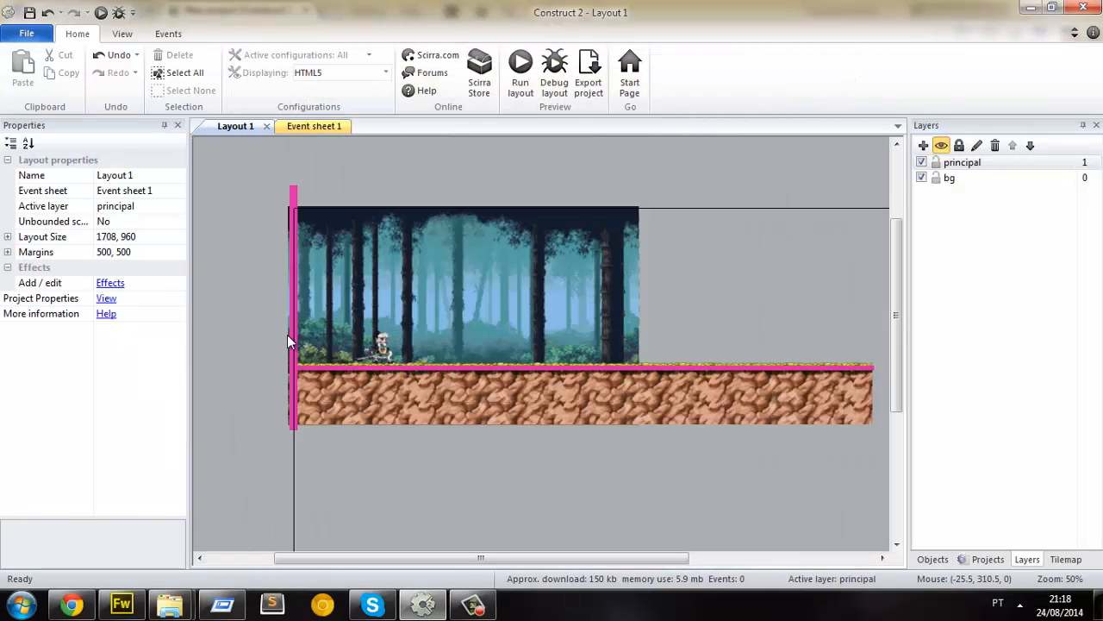
Step: Select the idle sprite in the layout and review the behaviors assigned to it
scroll(365, 321, "up", 2, "ctrl")
left_click_drag(460, 558, 394, 564)
left_click(448, 341)
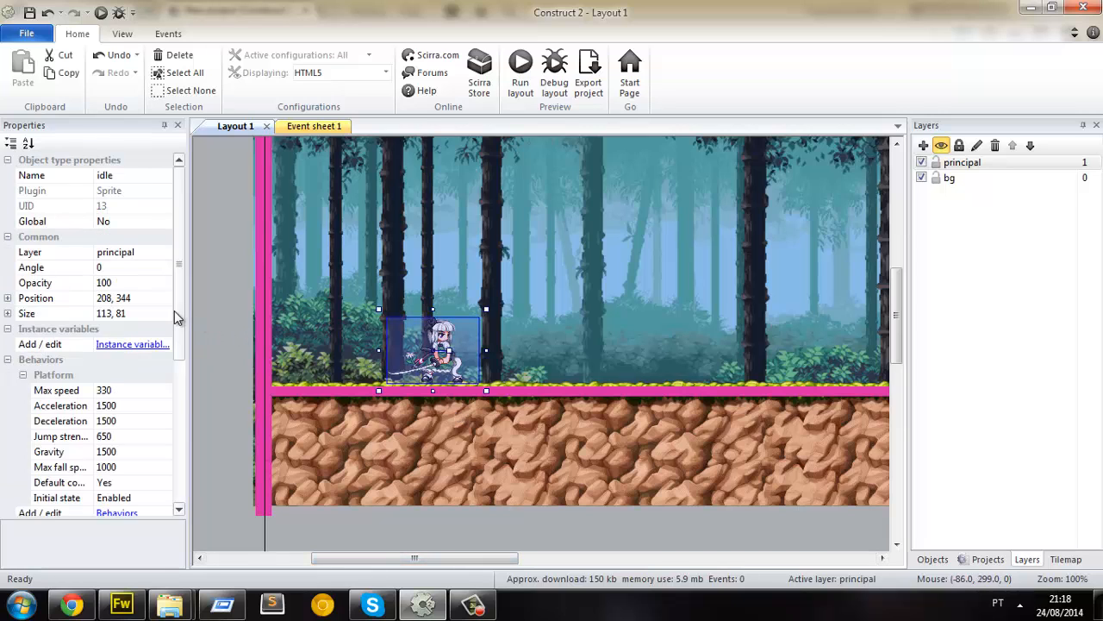
scroll(169, 345, "down", 2)
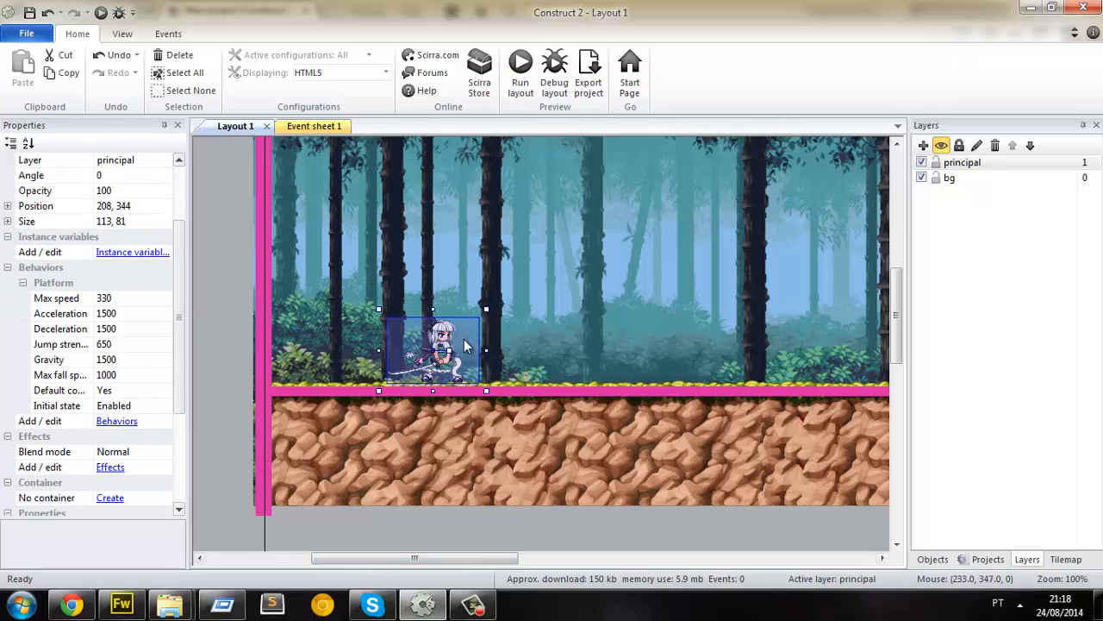
left_click(117, 422)
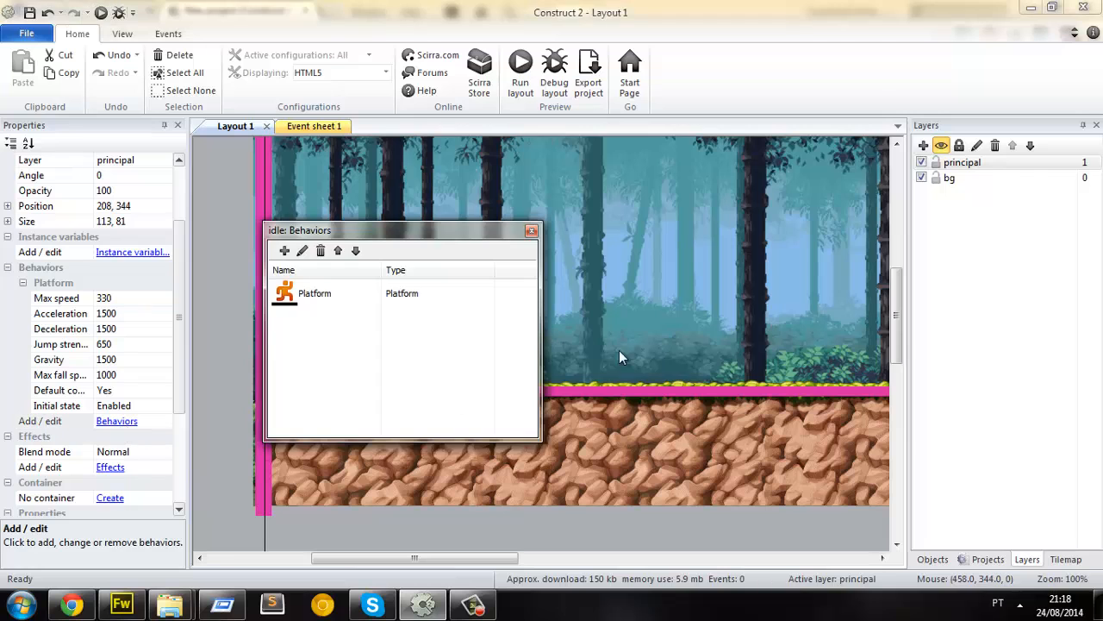
left_click(362, 298)
left_click(531, 231)
Step: Insert a new sprite filled with solid green, about 52 by 84 px, standing on the ground just right of the character
double_click(234, 283)
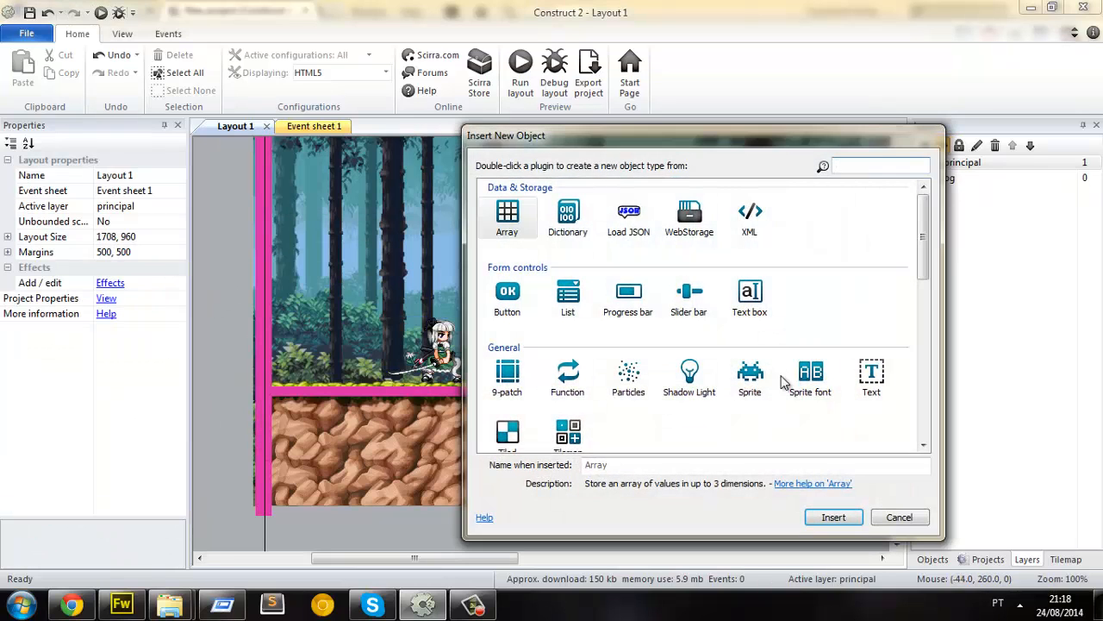
double_click(751, 379)
left_click(630, 374)
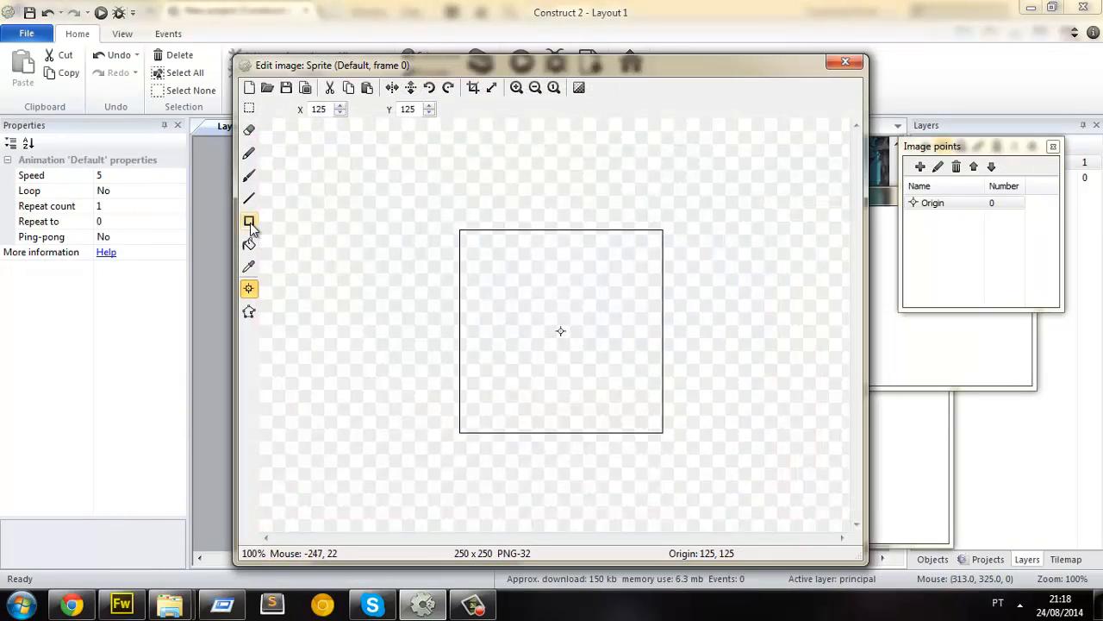
left_click(249, 244)
left_click(631, 367)
left_click(561, 345)
left_click(851, 65)
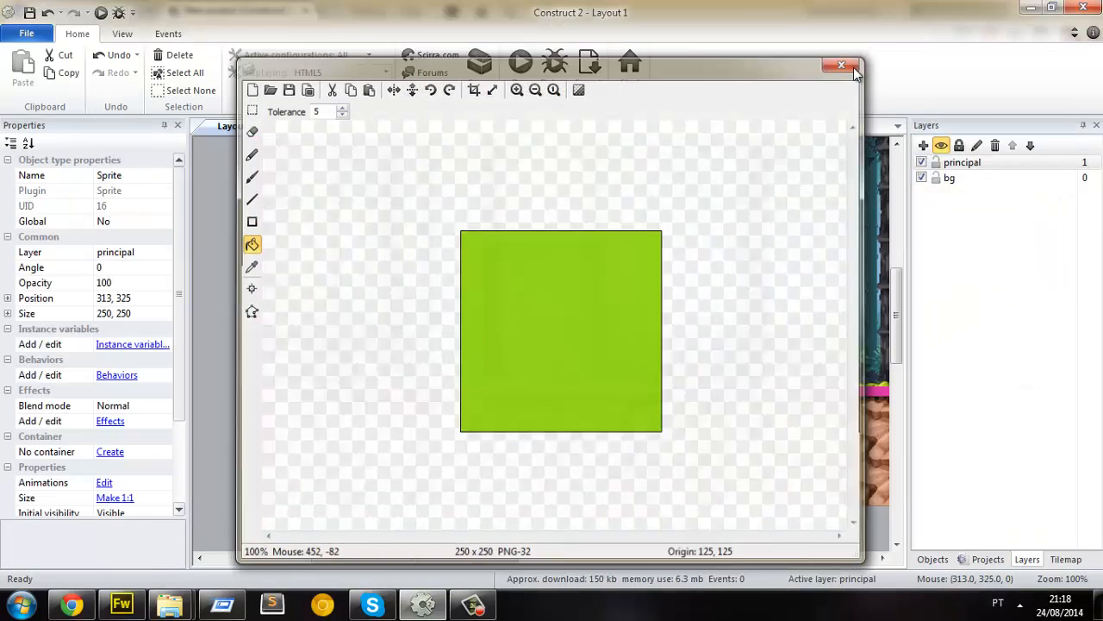
left_click_drag(617, 241, 489, 364)
left_click_drag(459, 405, 536, 360)
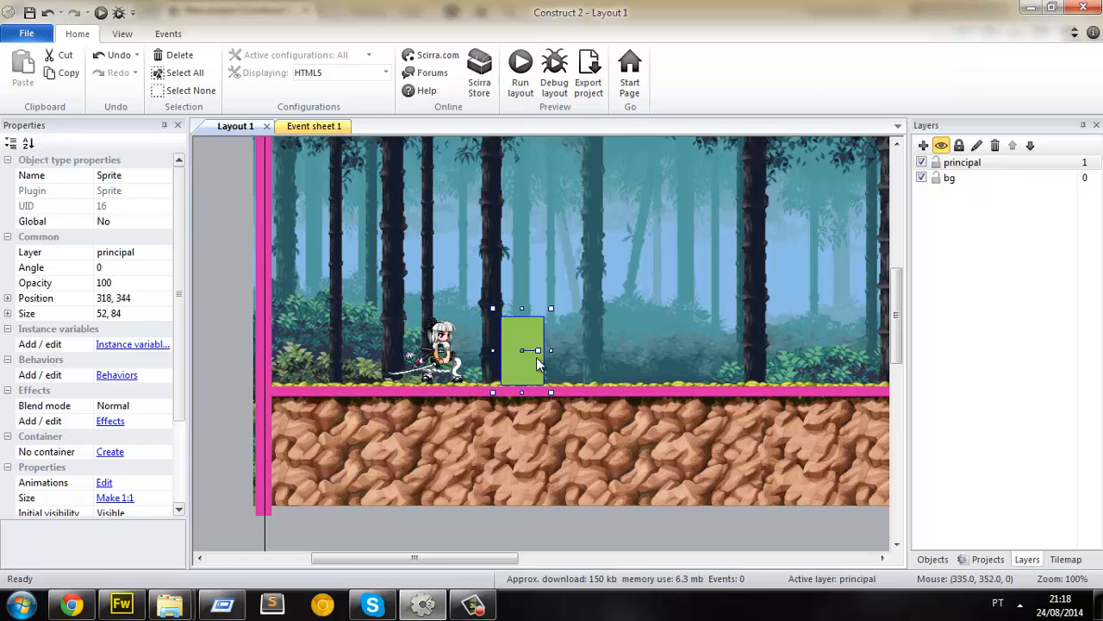
Step: Add the Platform behavior to the green sprite
left_click(116, 375)
left_click(283, 250)
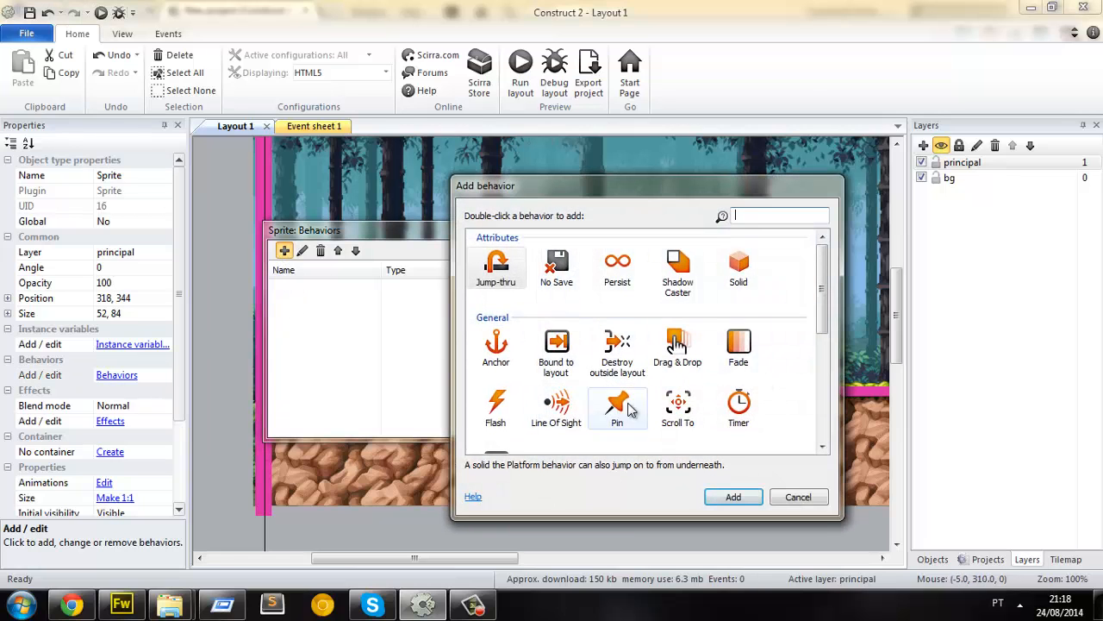
left_click(616, 403)
scroll(616, 412, "down", 2)
double_click(557, 428)
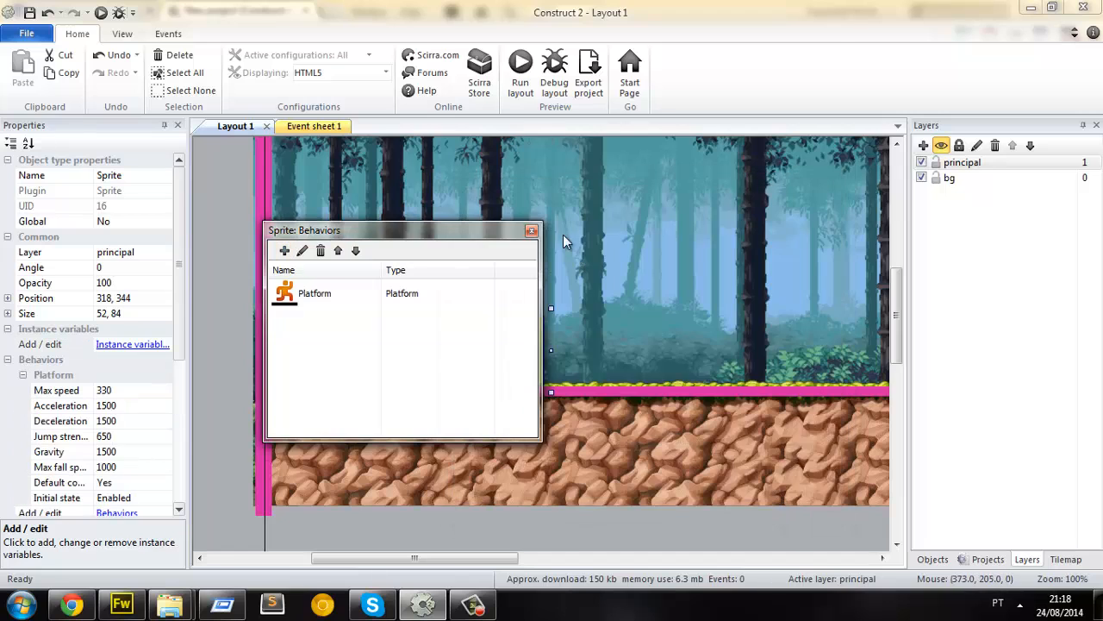
left_click(531, 230)
Step: Delete the Platform behavior from the idle sprite, run the layout in the browser to check it, and return to Construct 2
left_click(459, 344)
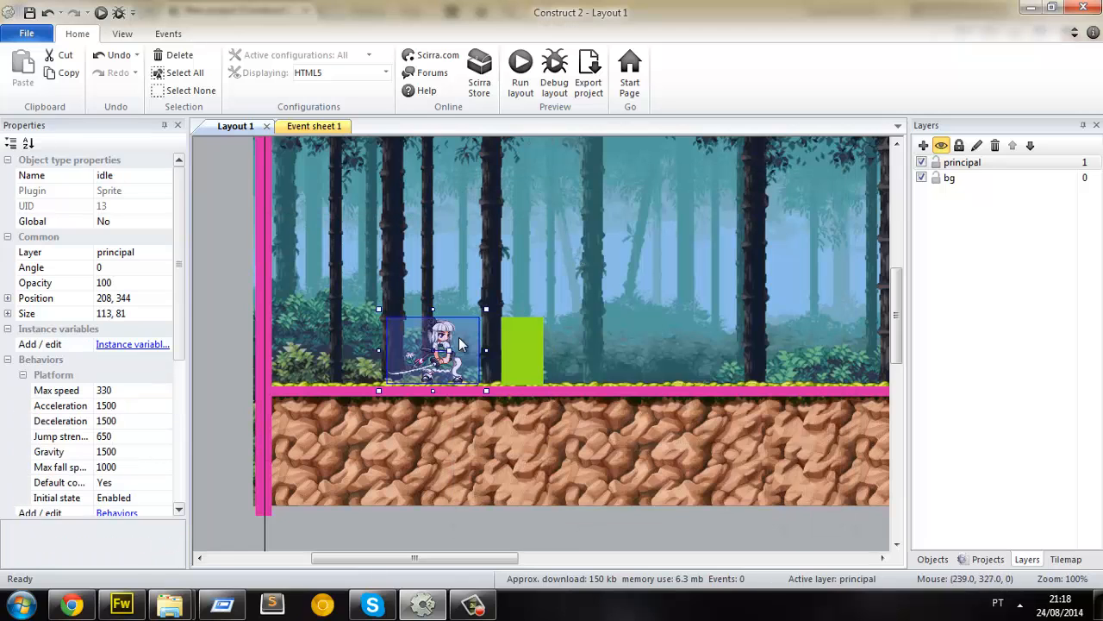
left_click(116, 513)
left_click(334, 293)
left_click(320, 250)
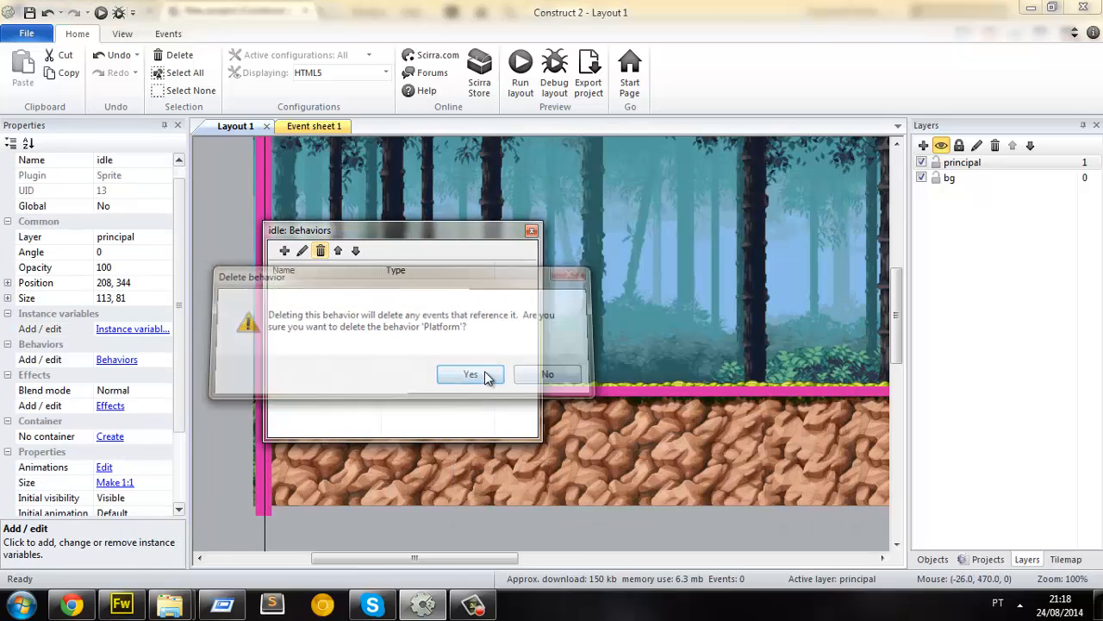
left_click(471, 374)
left_click(531, 230)
left_click(240, 249)
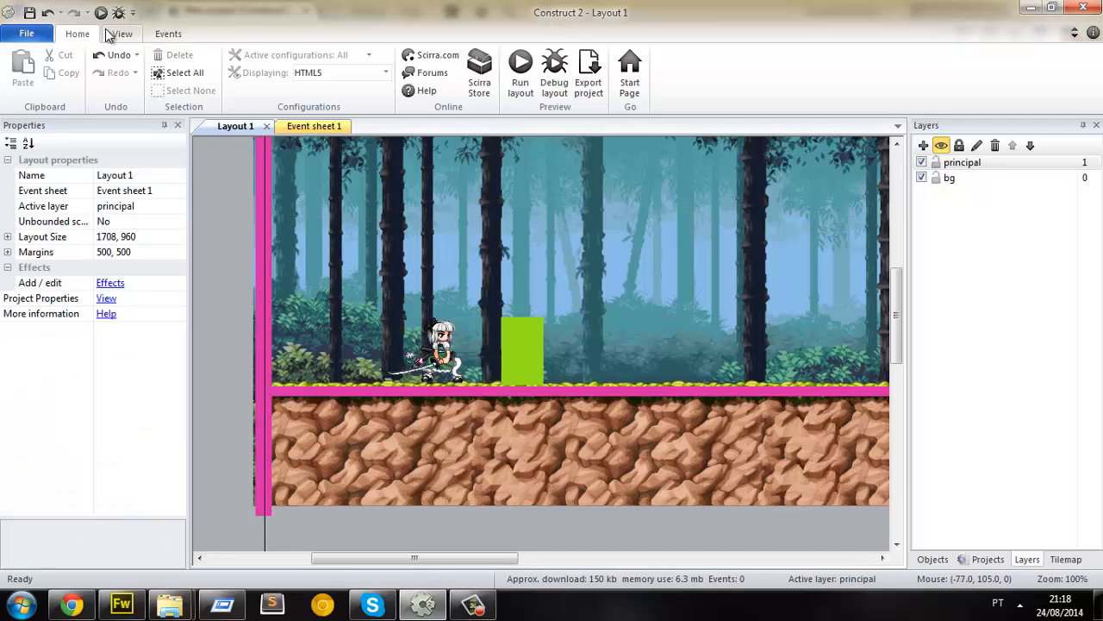
key("F5")
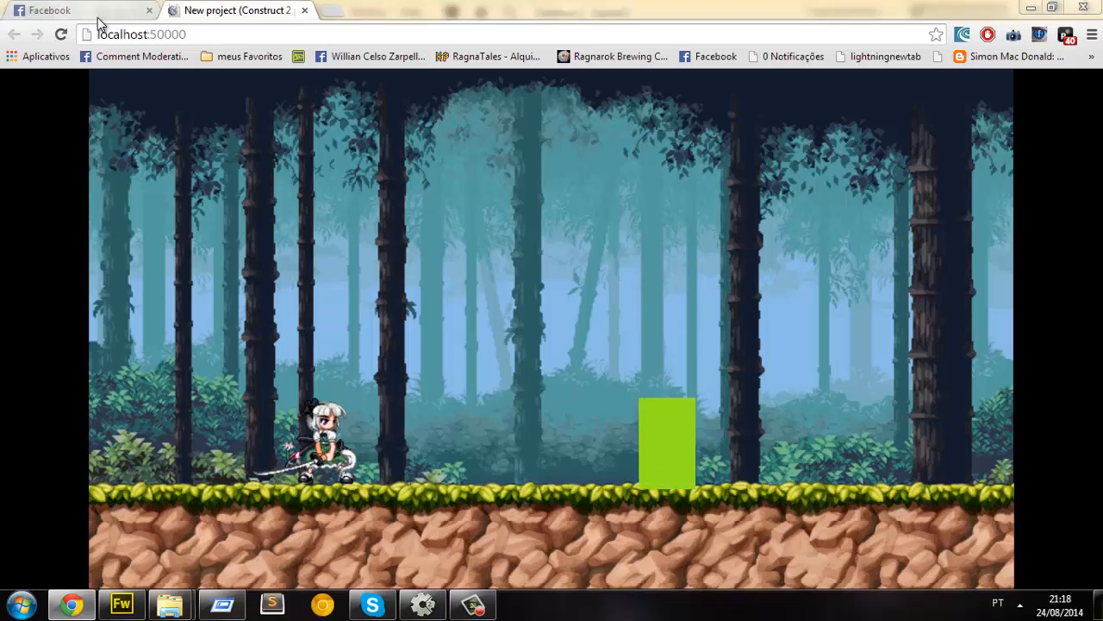
key("alt+Tab")
Step: Rename the idle sprite as animacao_personagem and the green sprite as personagem
left_click(474, 314)
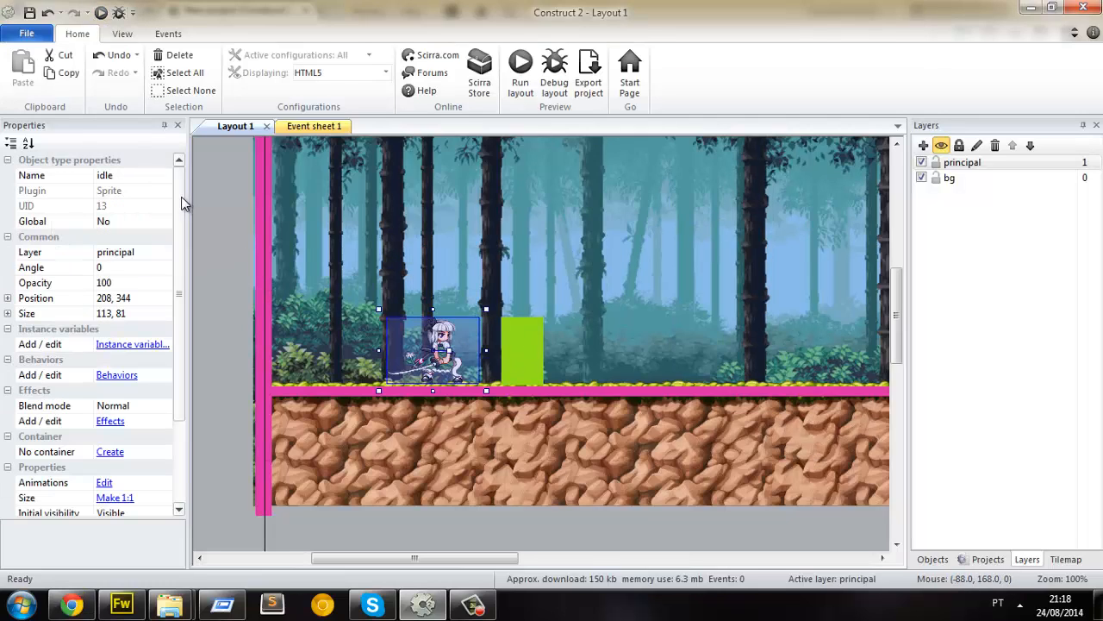
left_click(156, 183)
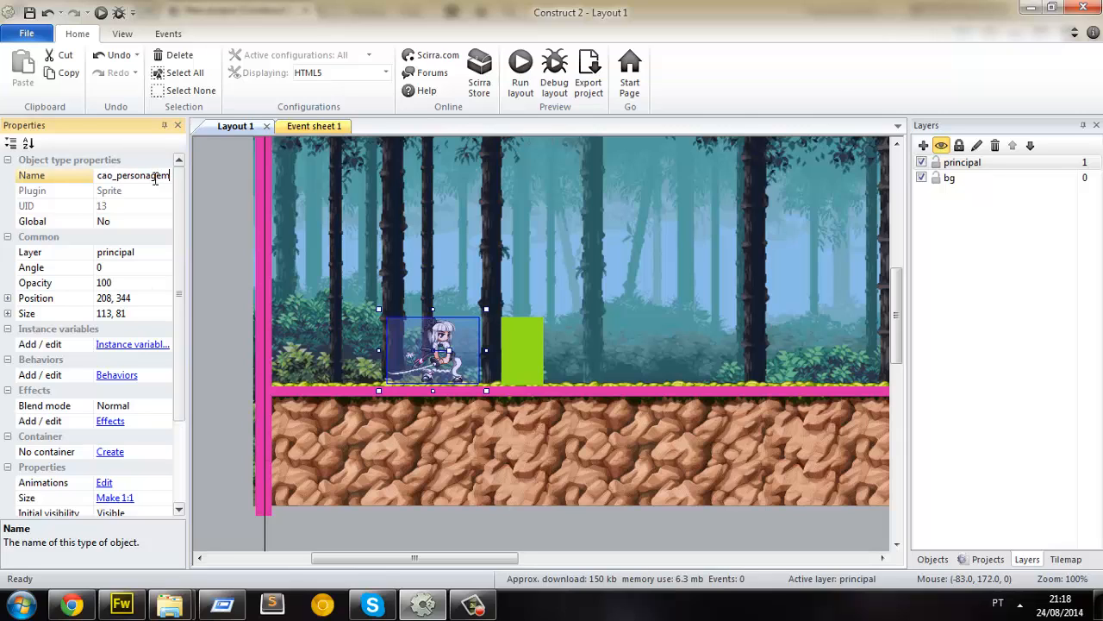
left_click(522, 359)
left_click(120, 175)
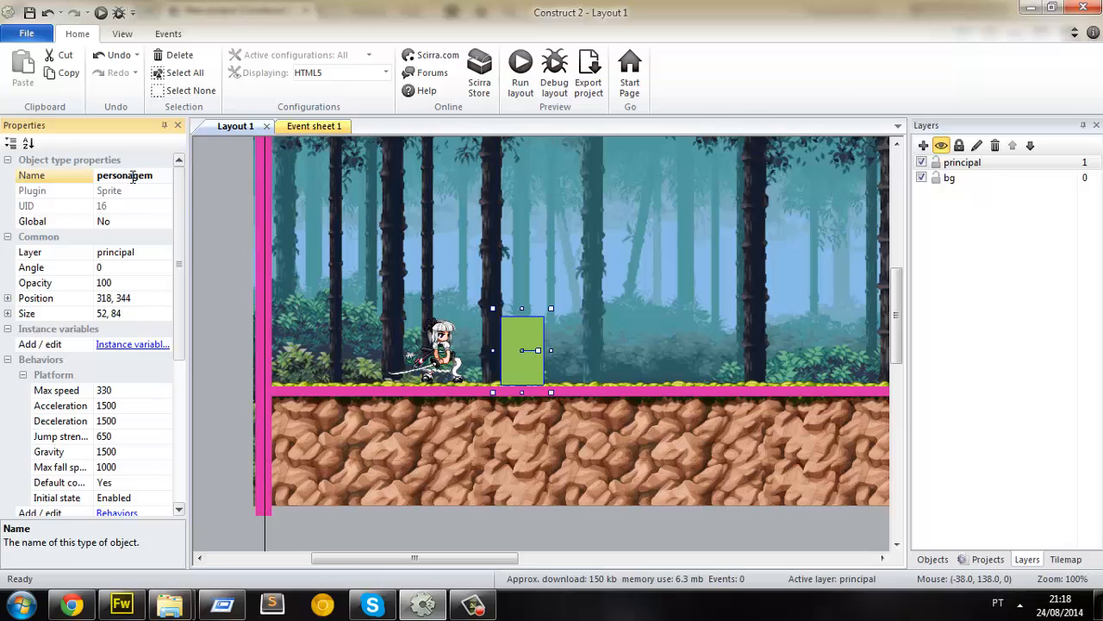
left_click(250, 249)
Step: Add the Pin behavior to the animacao_personagem sprite
left_click(409, 337)
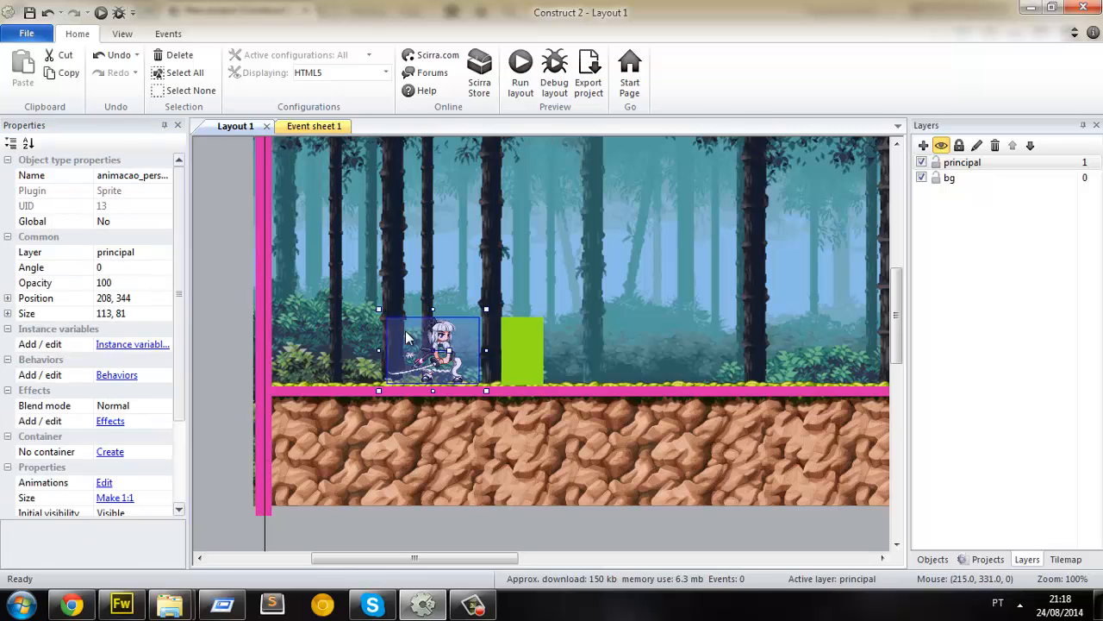
scroll(173, 315, "down", 2)
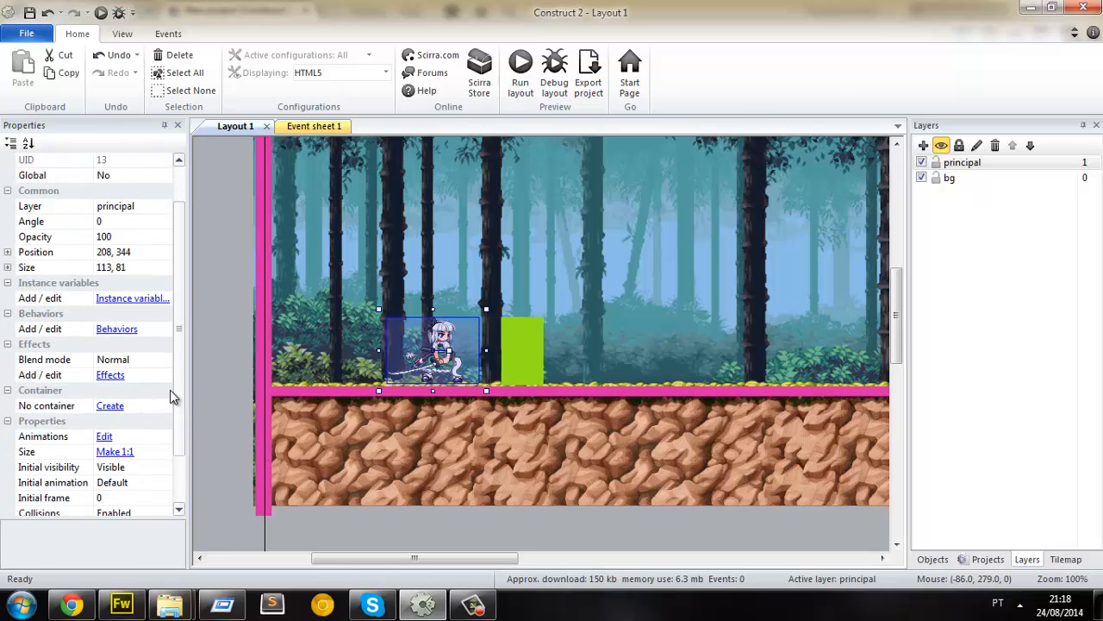
left_click(116, 313)
left_click(284, 250)
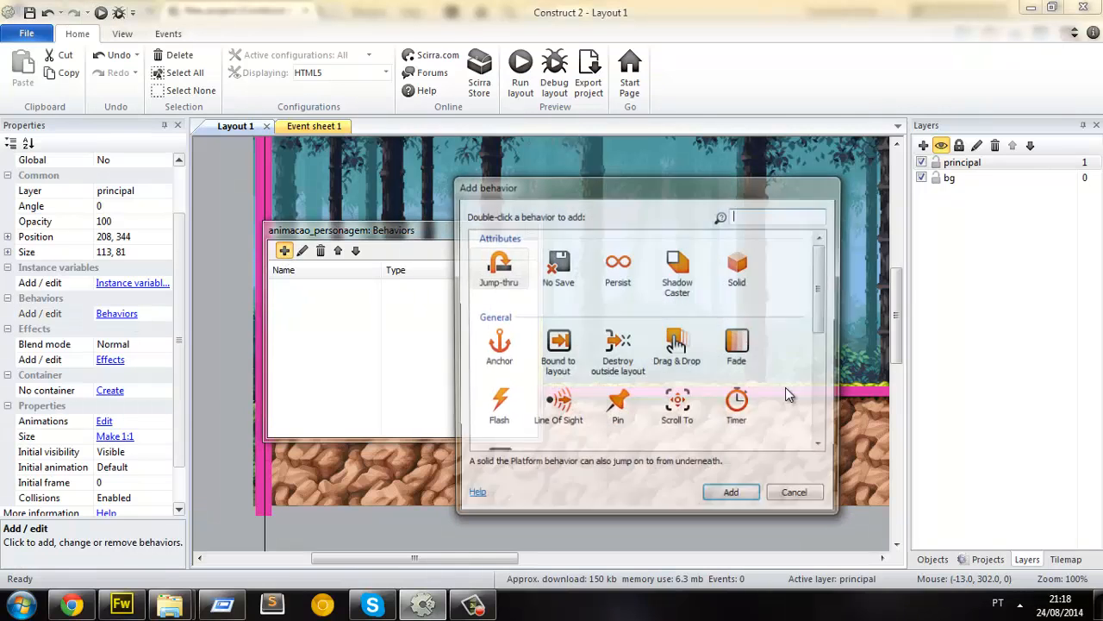
left_click(622, 413)
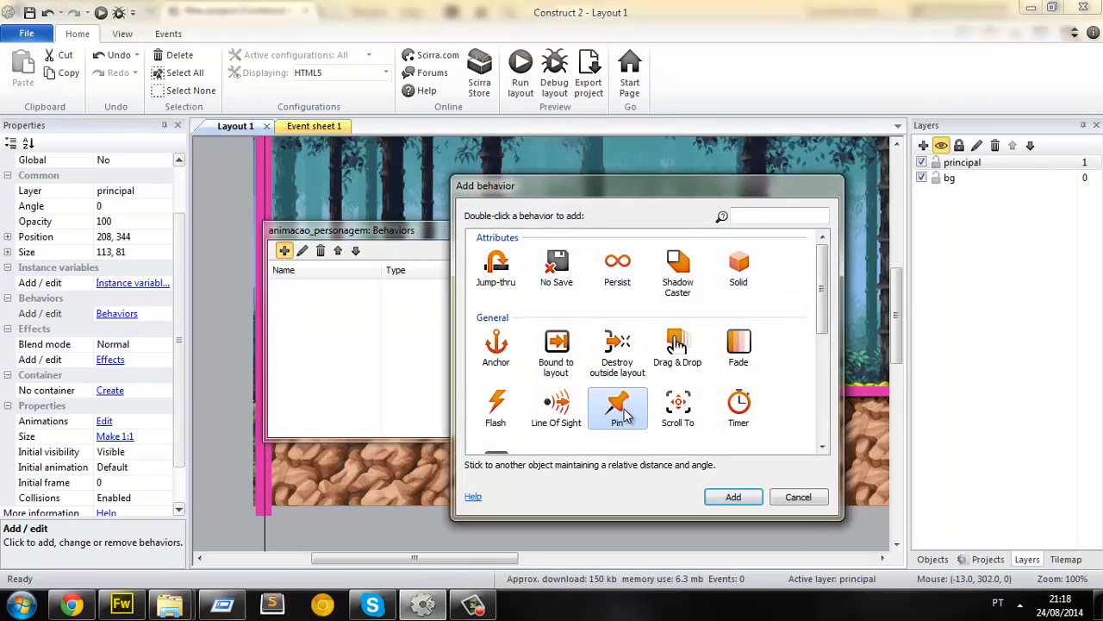
double_click(624, 416)
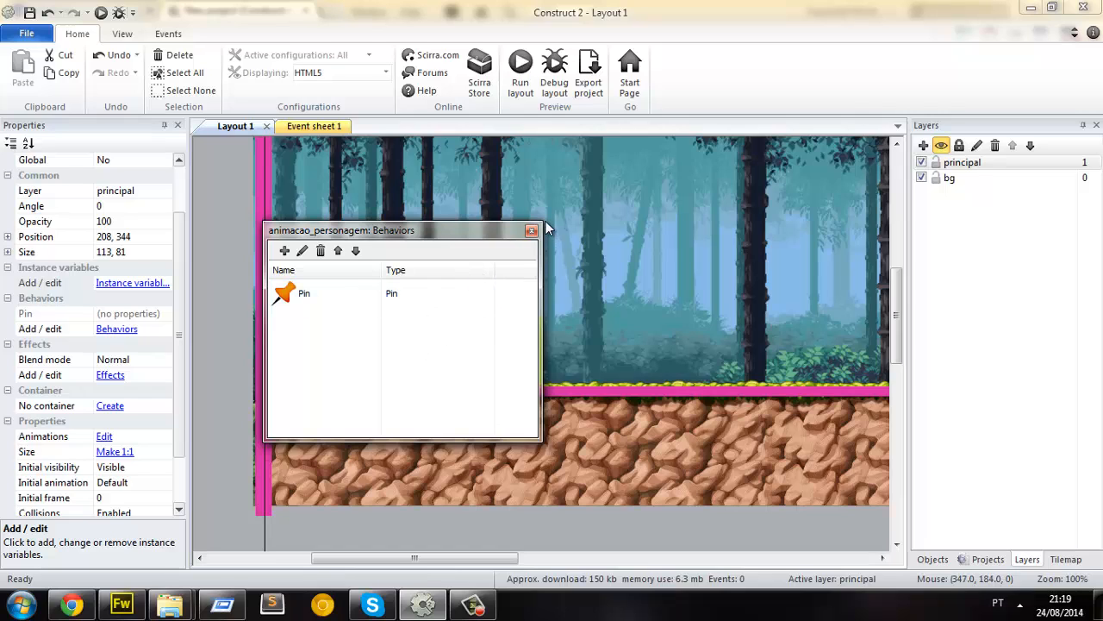
left_click(470, 293)
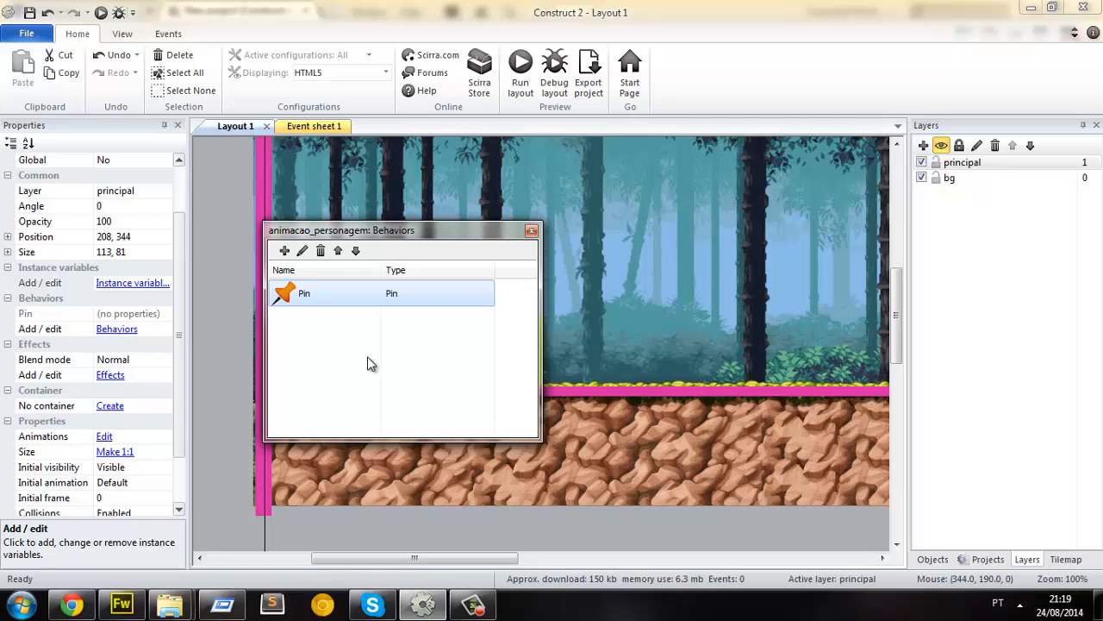
left_click(530, 232)
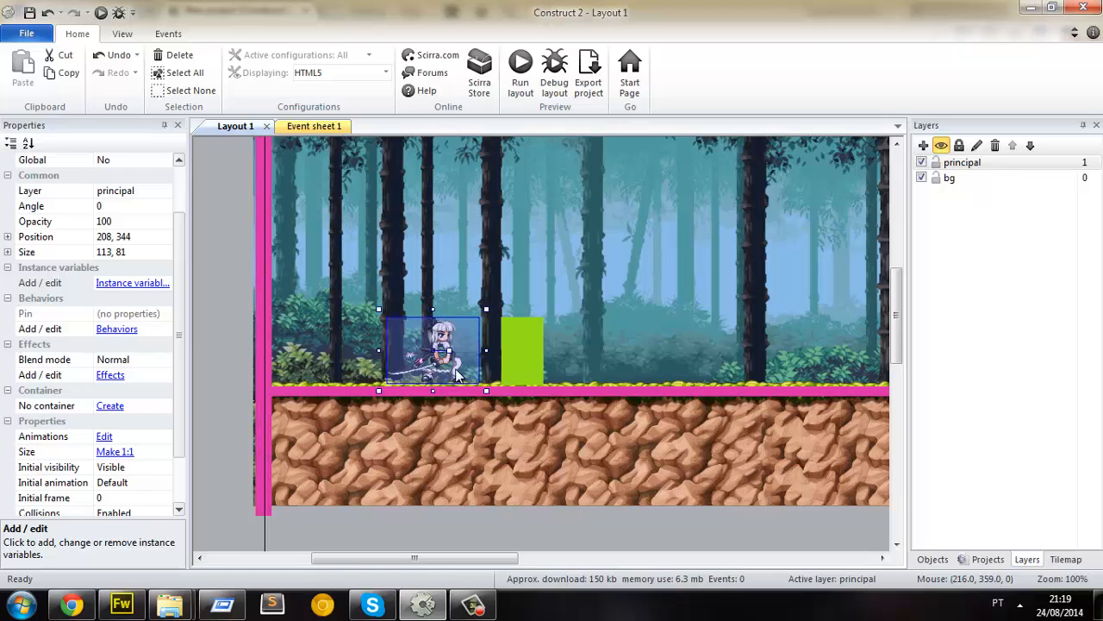
Step: Try overlaying the animacao_personagem sprite in front of the green personagem block, and undo the reordering and the move
left_click_drag(448, 343, 530, 343)
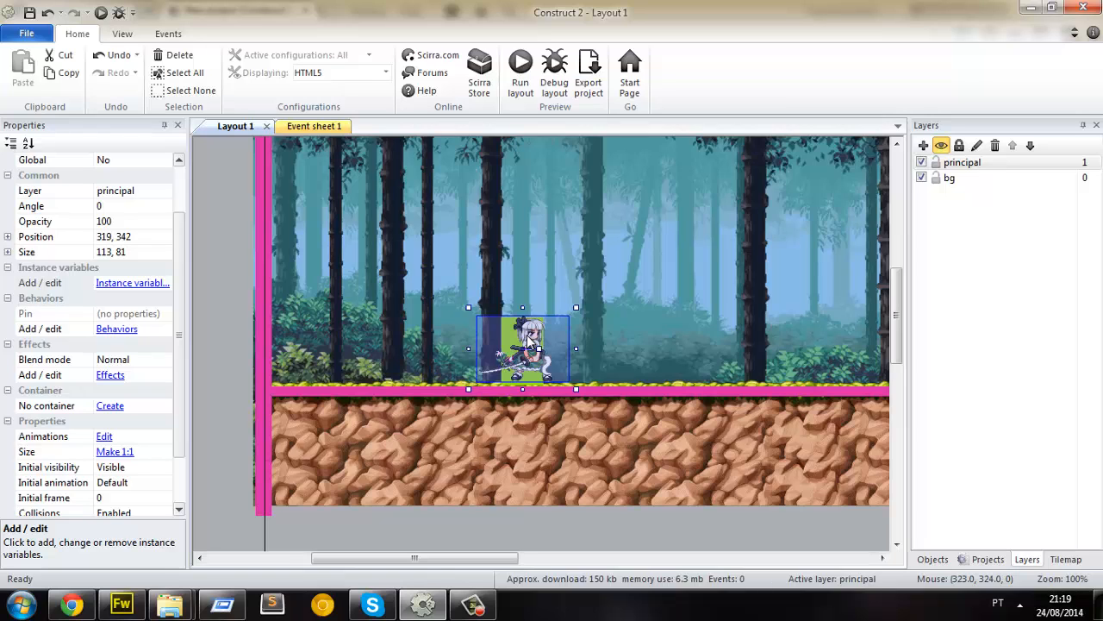
key("ctrl+z")
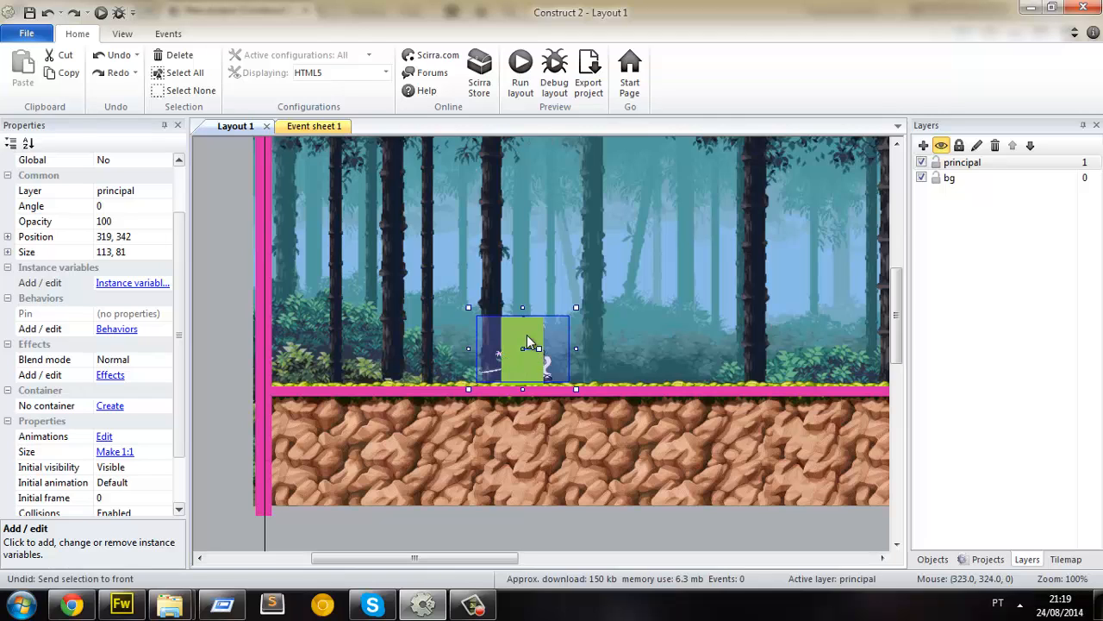
key("ctrl+z")
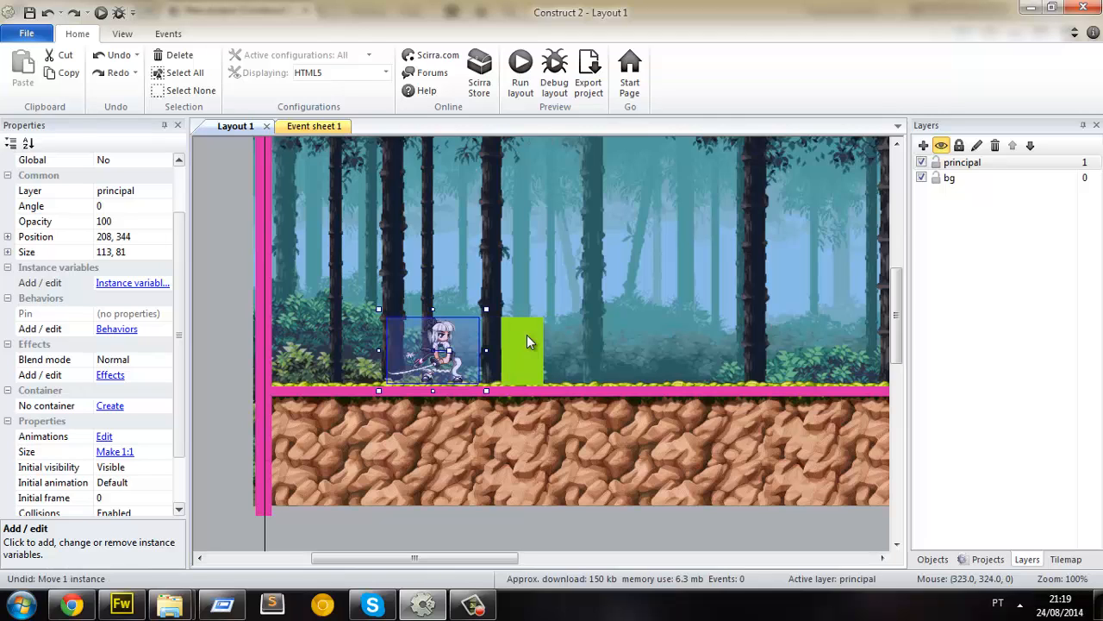
left_click(232, 274)
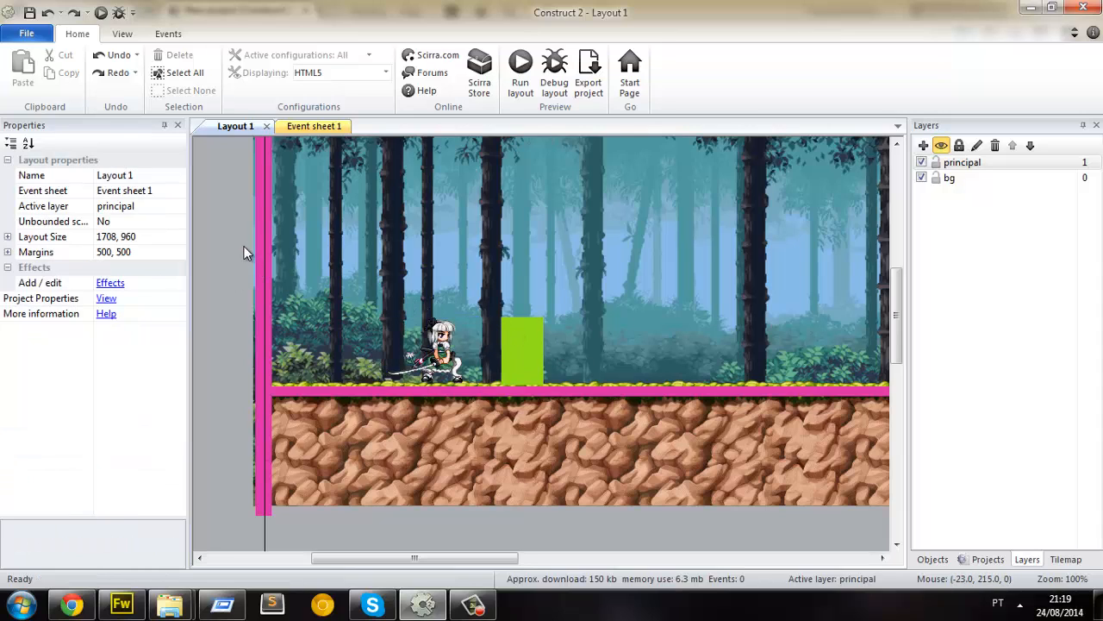
Step: Rename Layout 1 in the project as fase
left_click(988, 558)
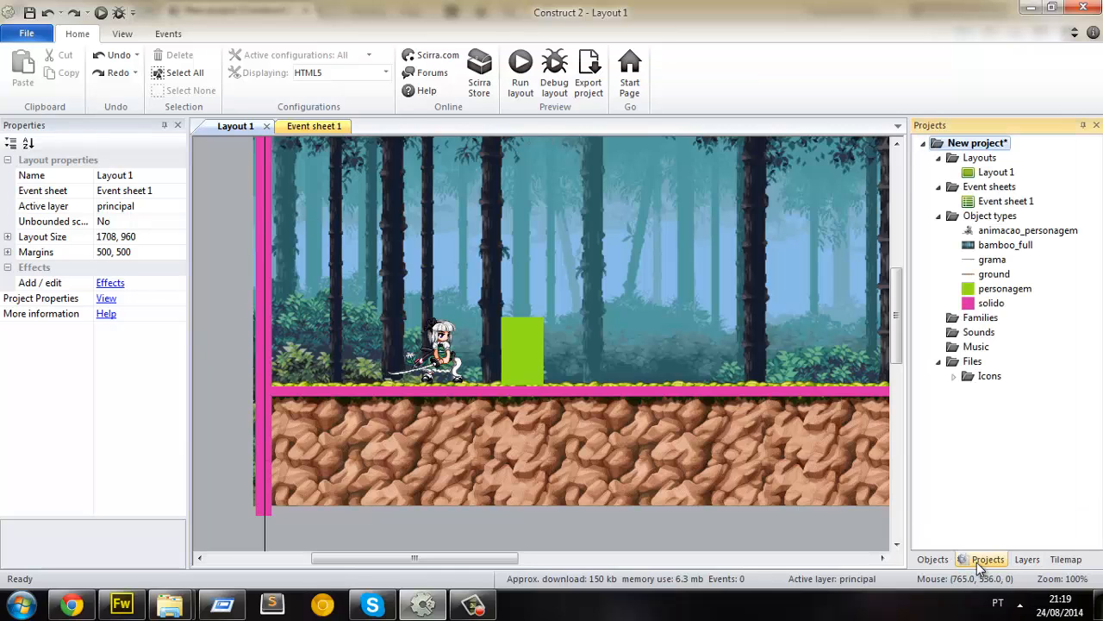
left_click(991, 172)
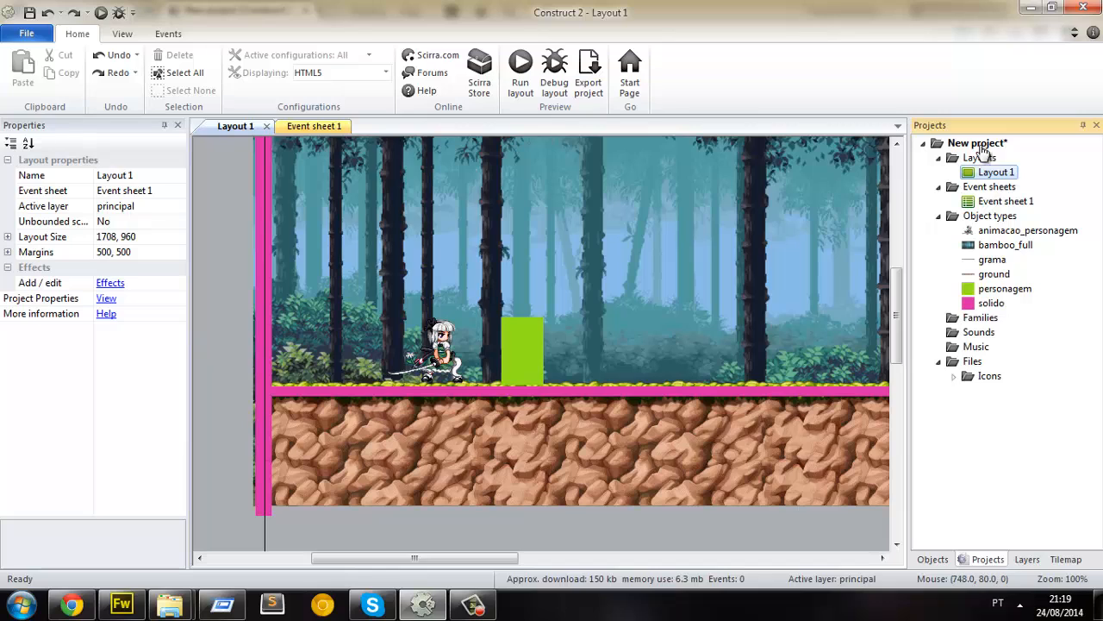
left_click(1000, 172)
type("f")
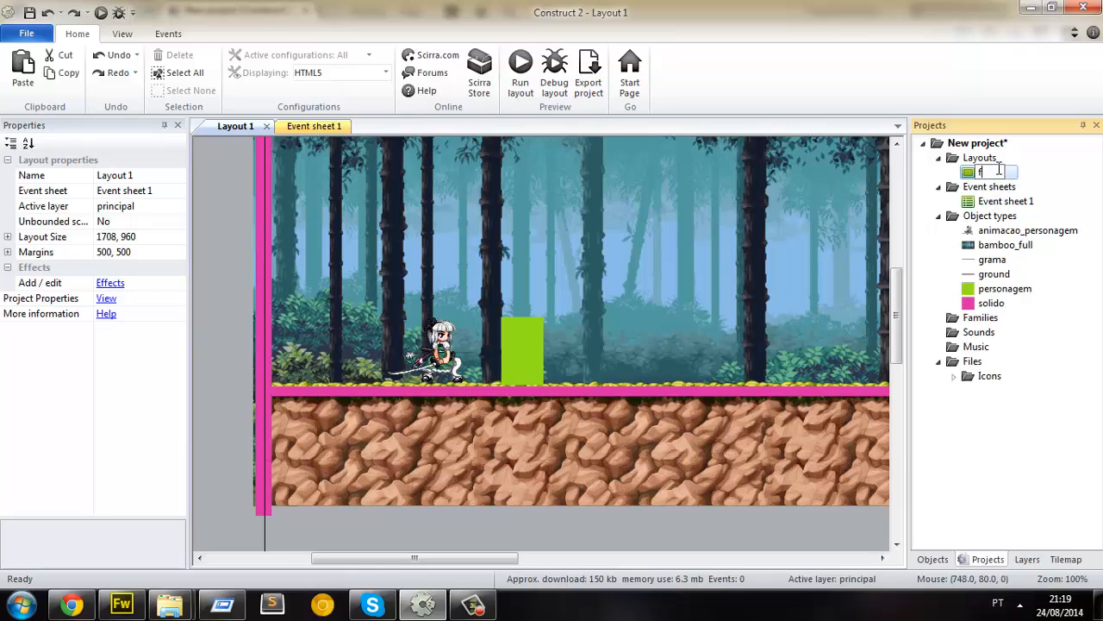
type("ase")
key("Return")
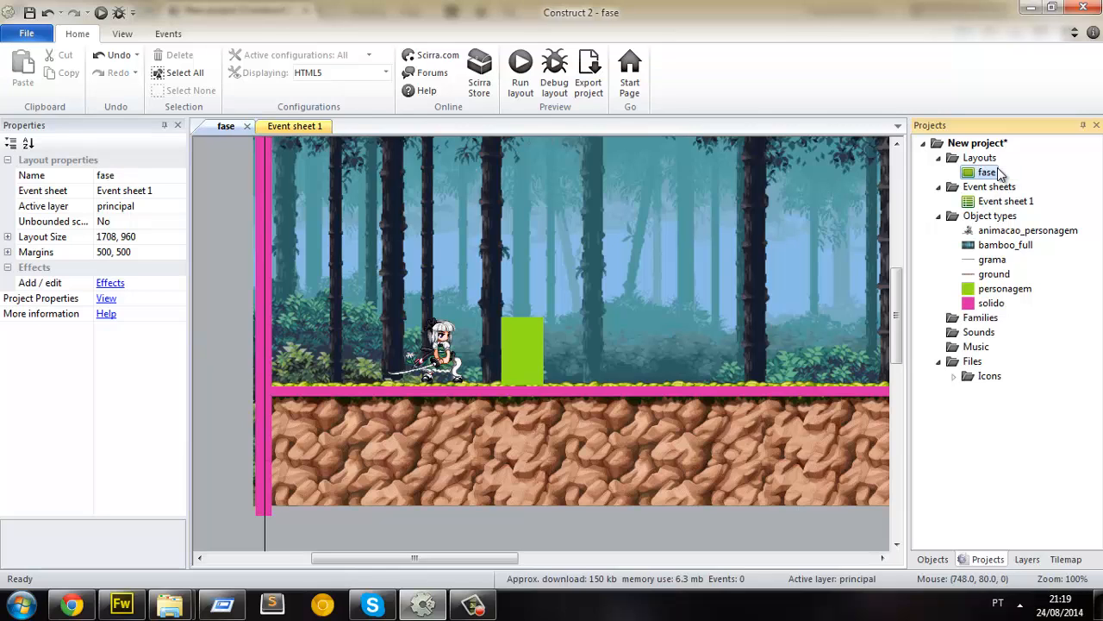
Step: Rename Event sheet 1 in the project as fase1
left_click(1013, 204)
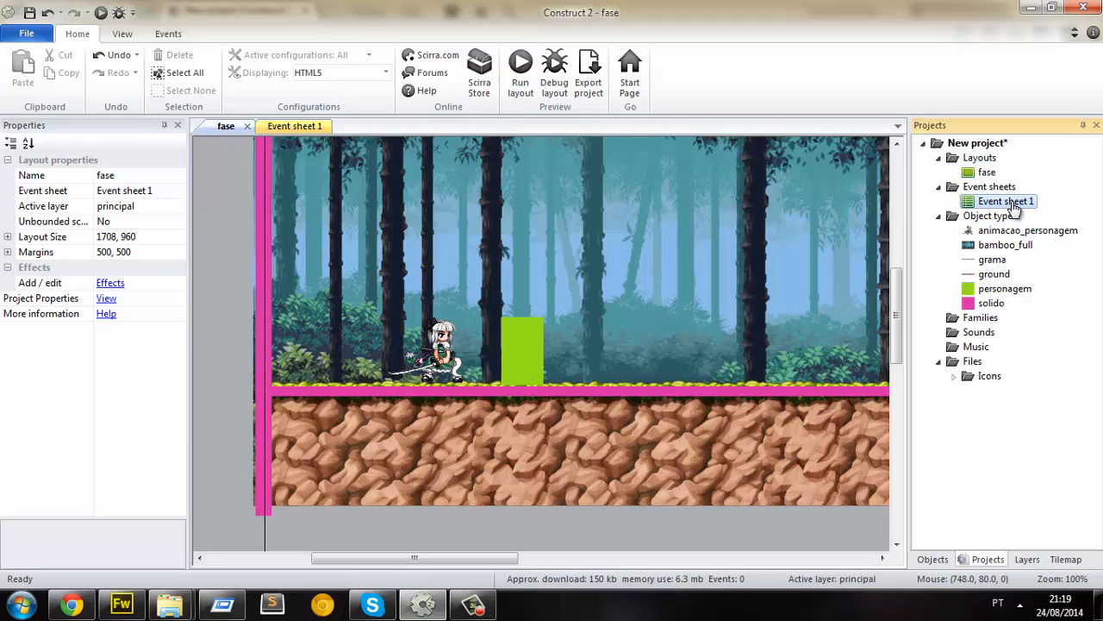
left_click(1012, 204)
type("fase")
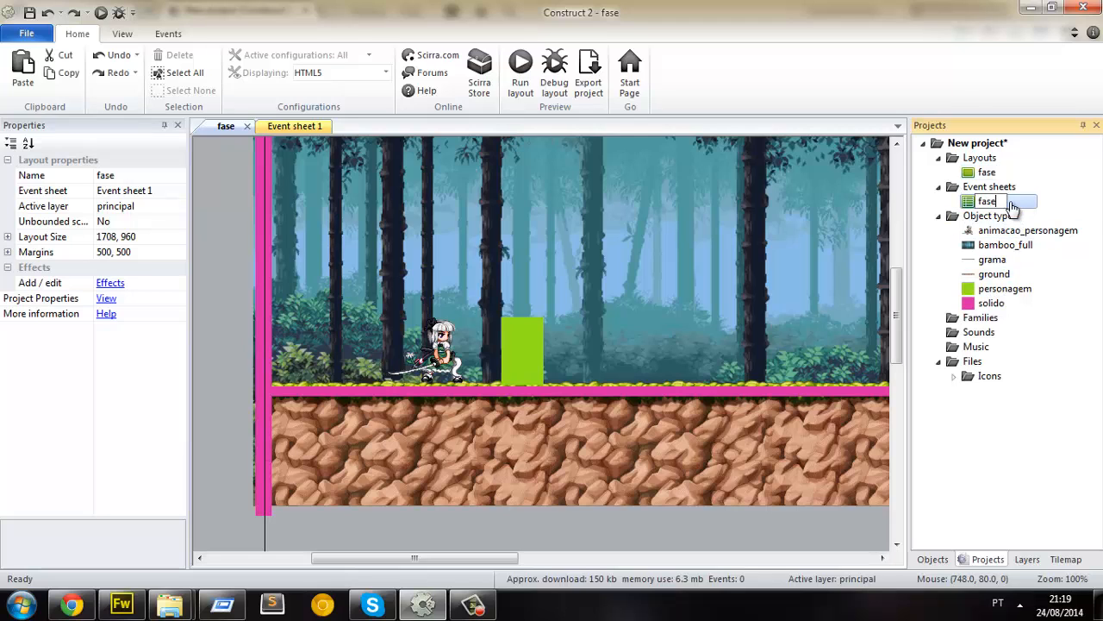
type("1")
key("Return")
Step: Rename the layout as fase1 to match its event sheet
left_click(982, 172)
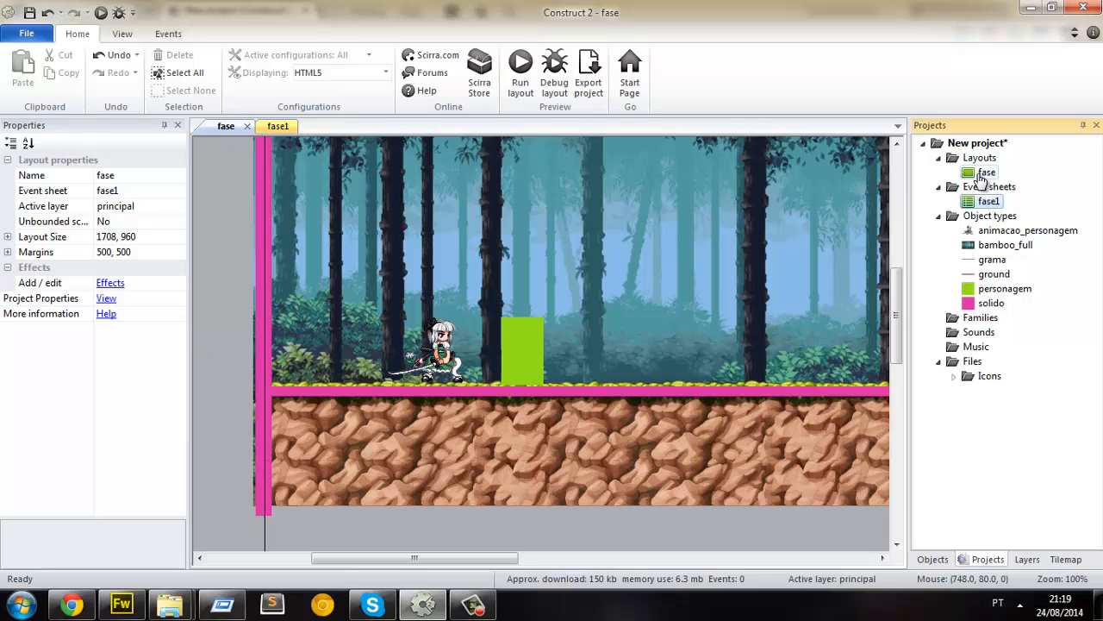
left_click(979, 173)
type("fase1")
key("Return")
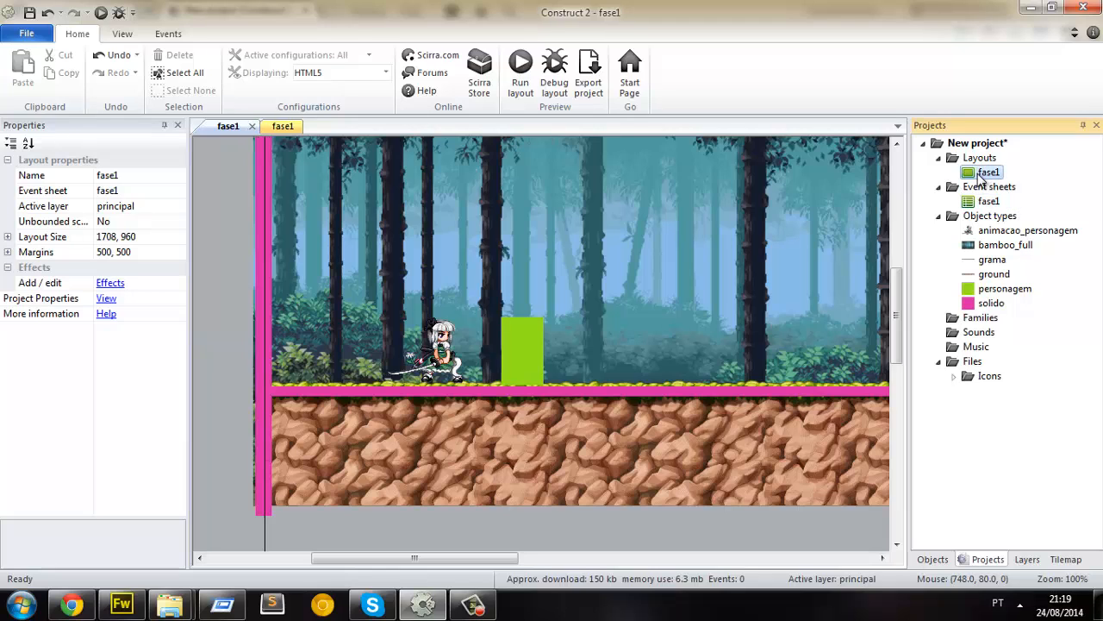
Step: Check which event sheet is assigned to the fase1 layout and which alternatives are available
left_click(41, 191)
left_click(177, 190)
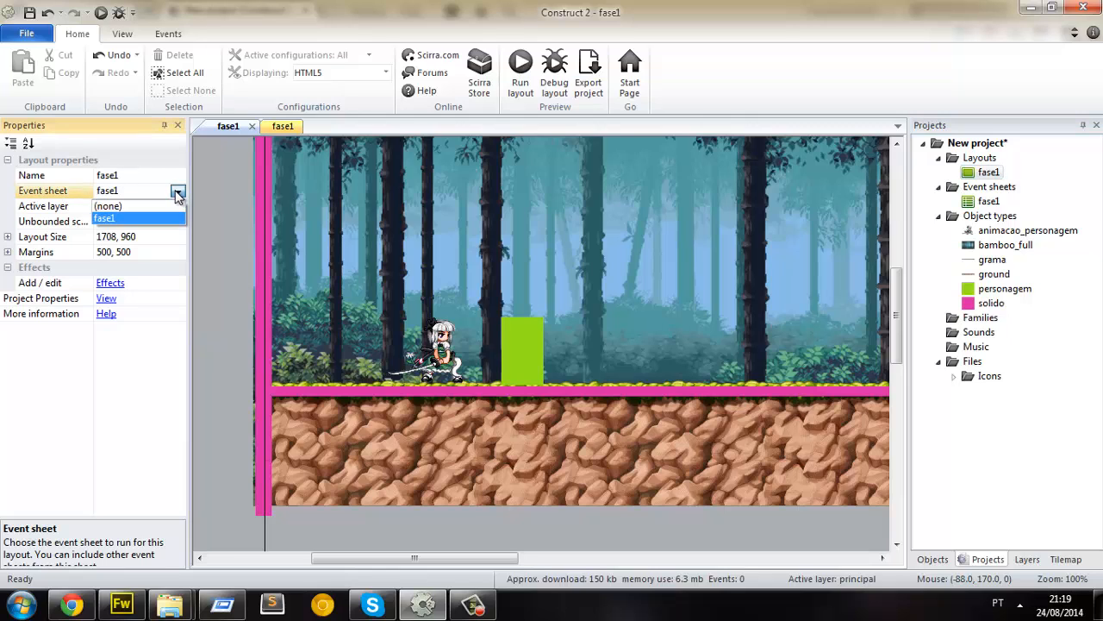
left_click(177, 191)
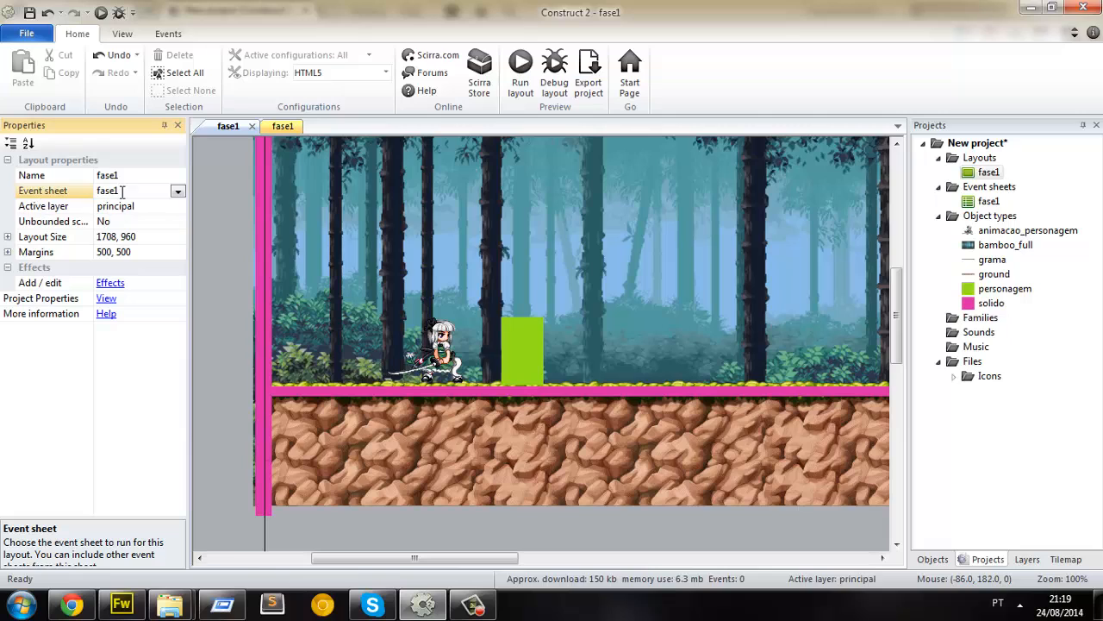
Step: Open the fase1 event sheet and examine the event conditions offered for animacao_personagem, including the Pin ones, without adding an event
double_click(989, 201)
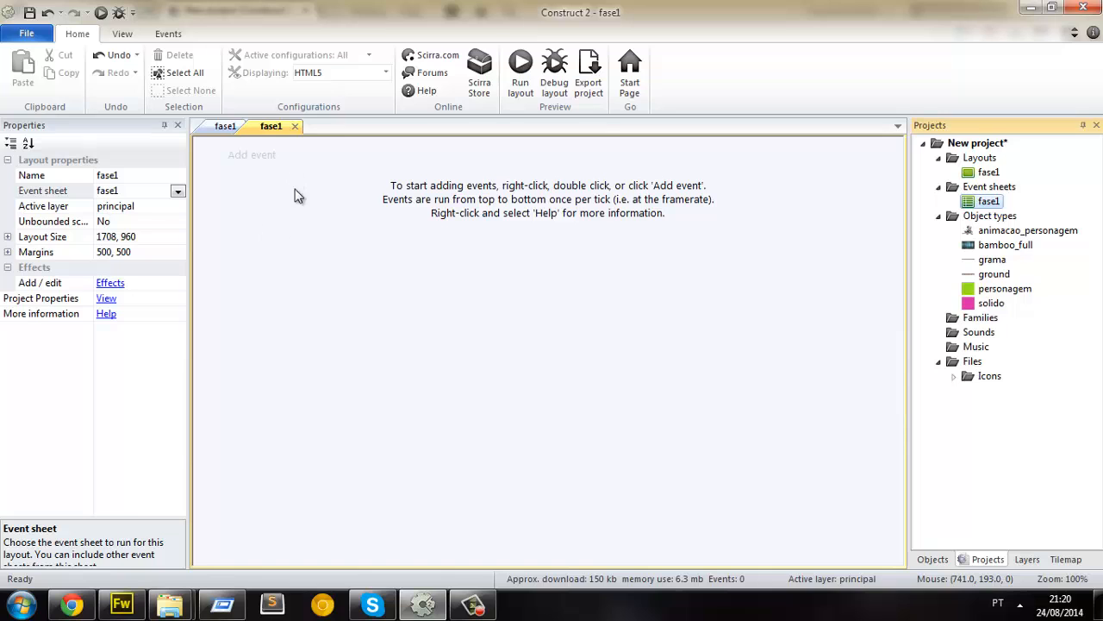
left_click(249, 156)
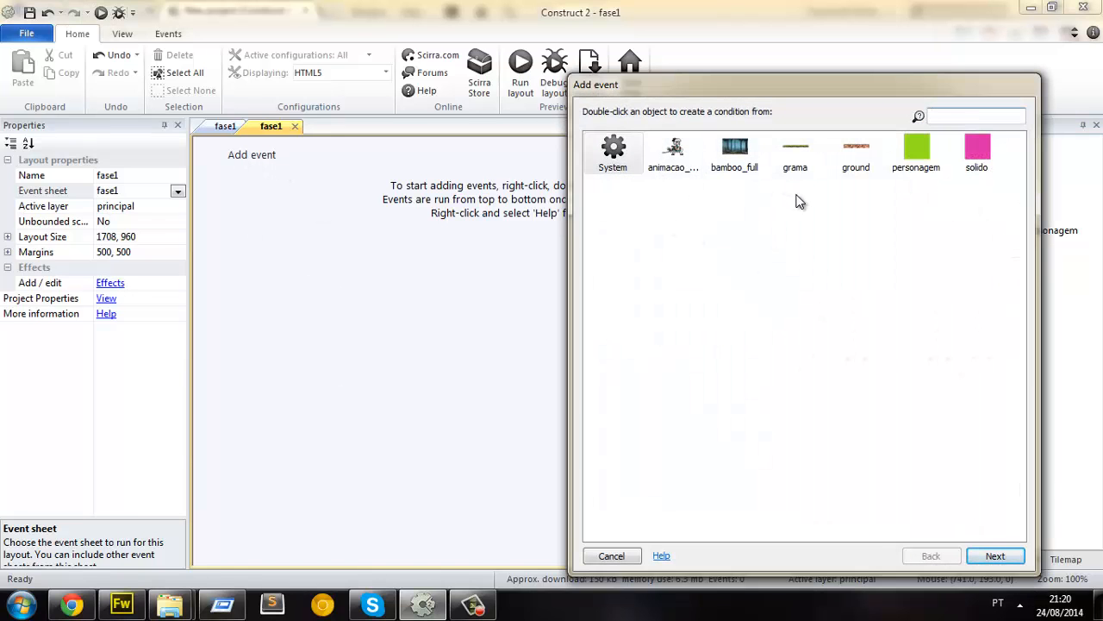
left_click(961, 234)
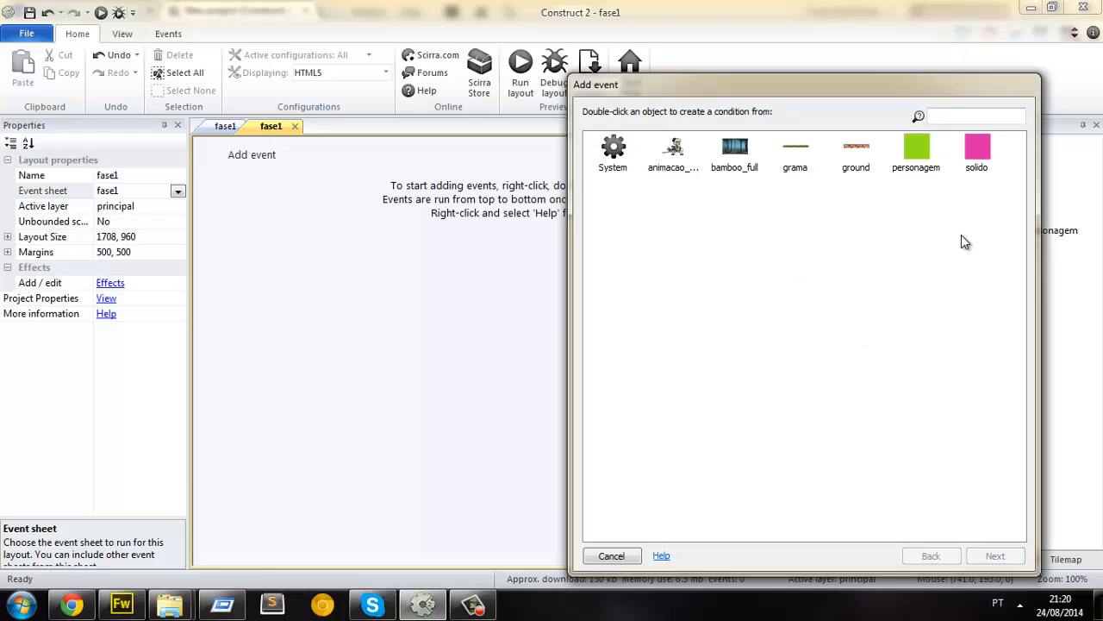
left_click(671, 150)
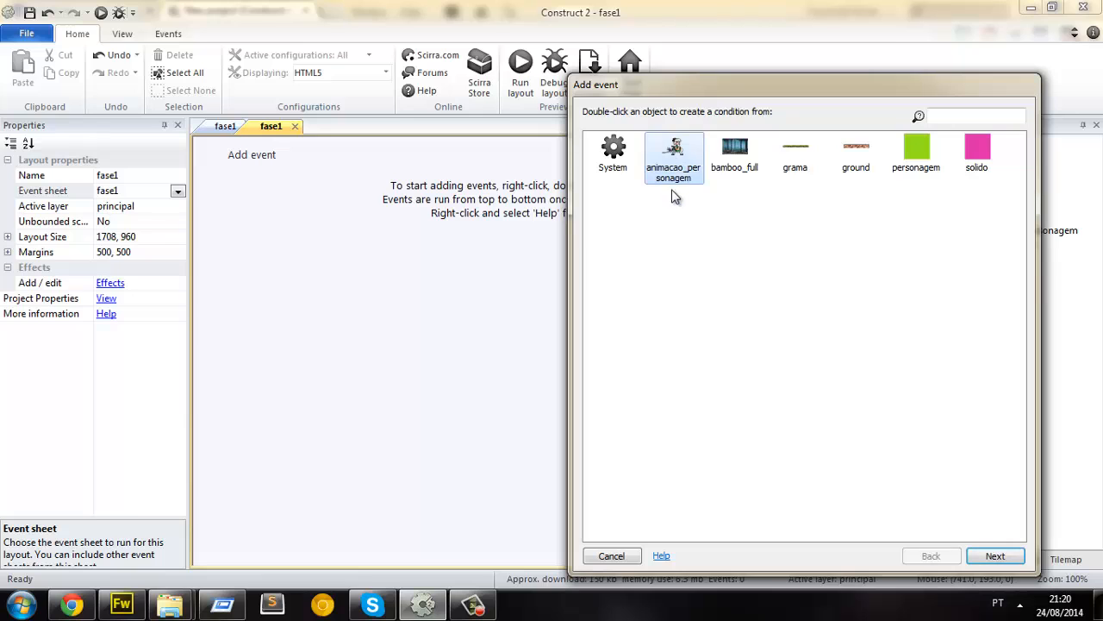
double_click(668, 152)
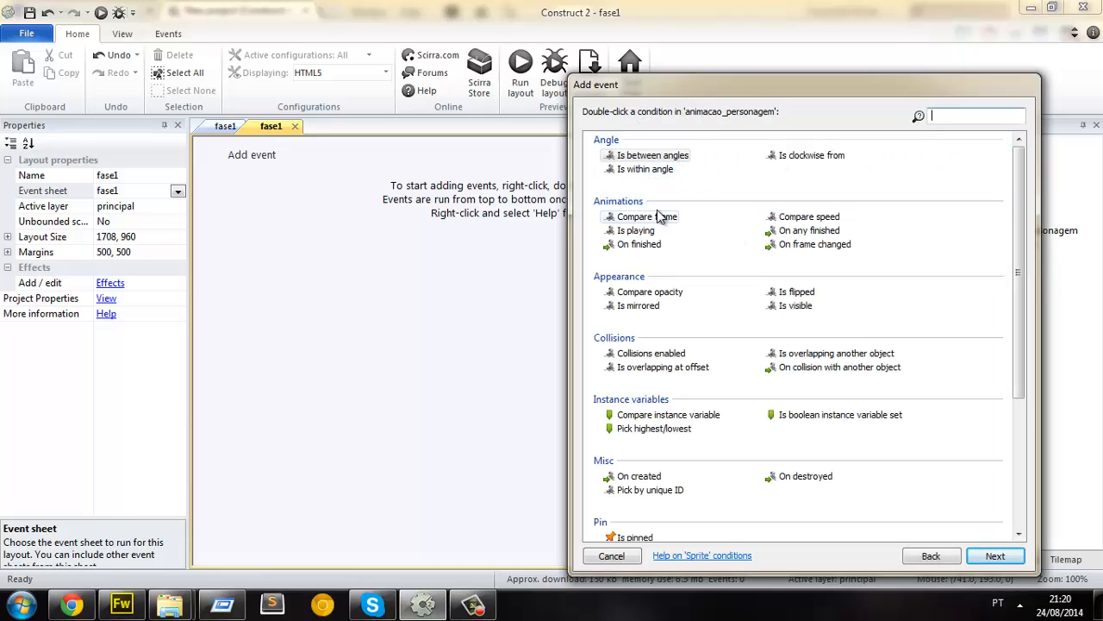
left_click(648, 291)
scroll(646, 303, "down", 1)
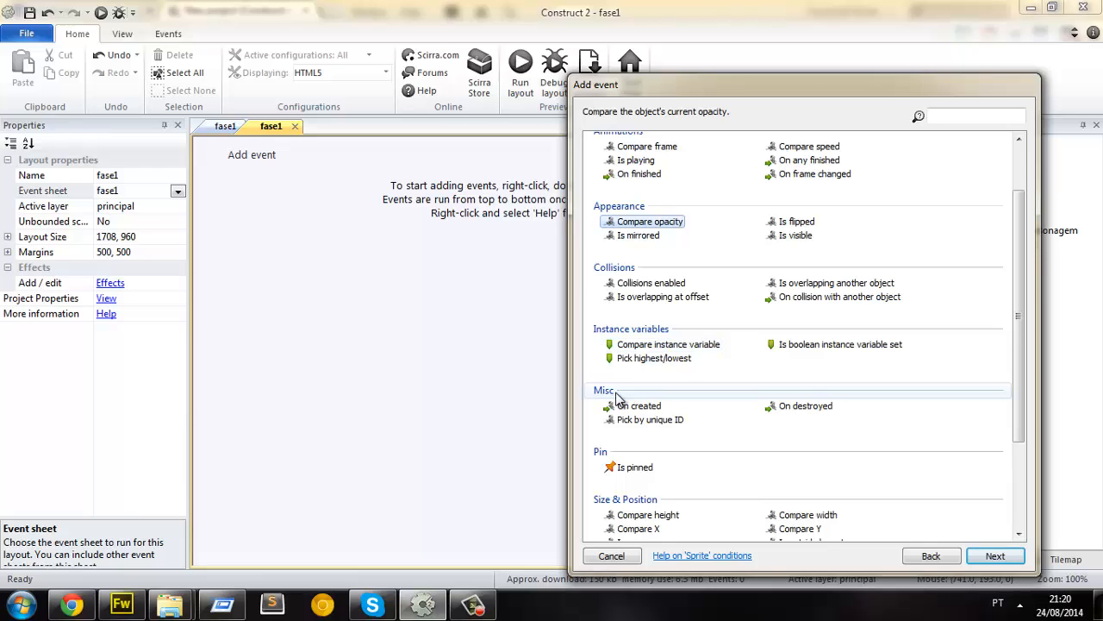
left_click(725, 439)
scroll(735, 330, "up", 1)
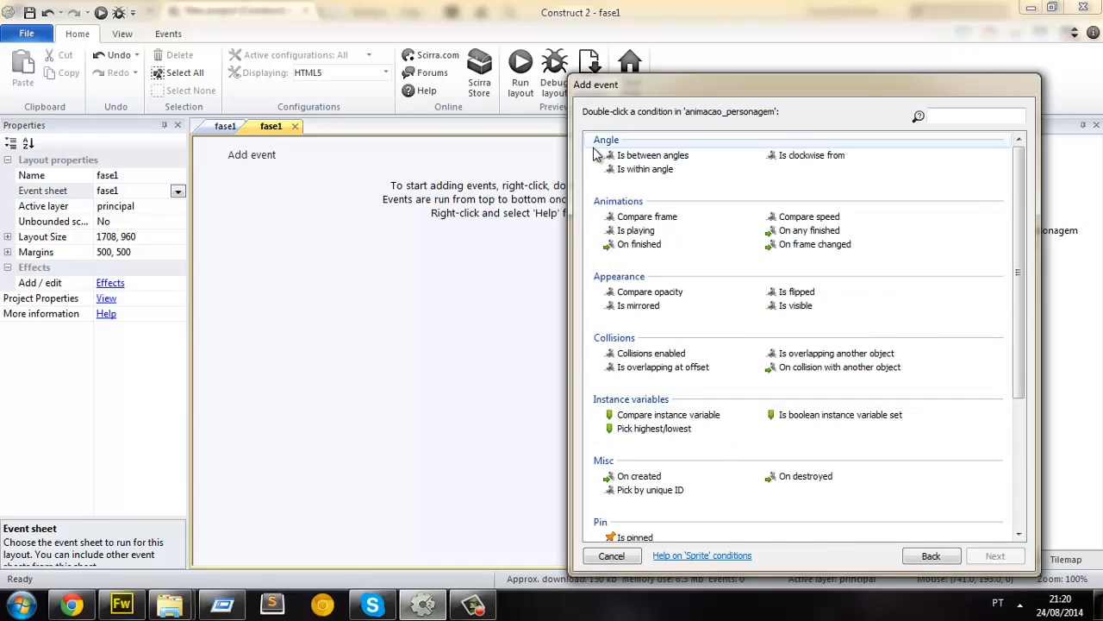
scroll(724, 431, "down", 1)
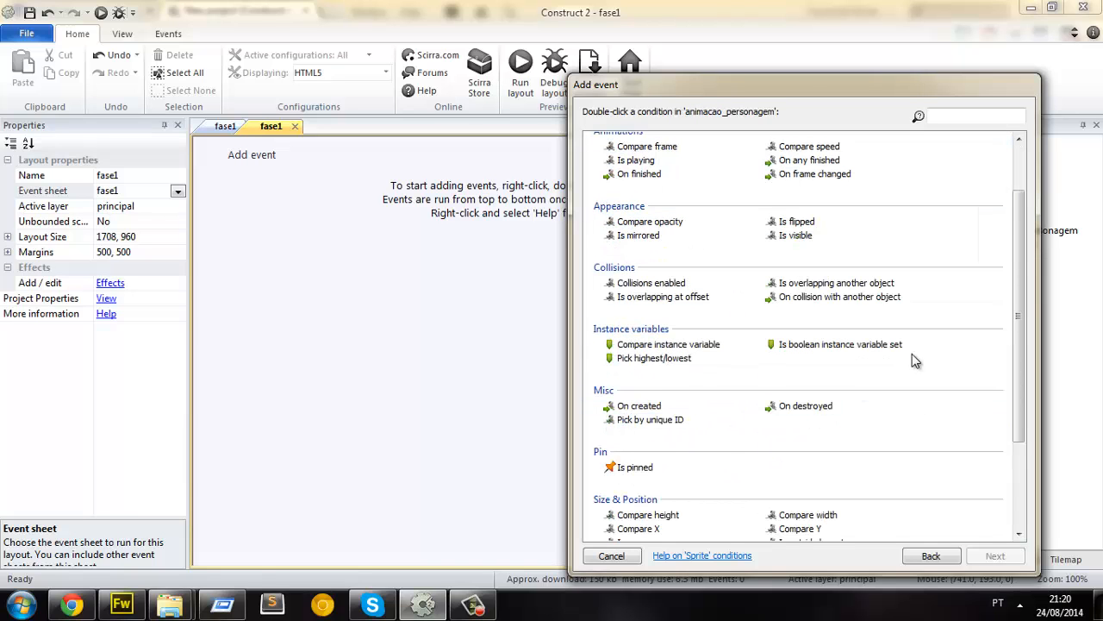
scroll(911, 355, "down", 3)
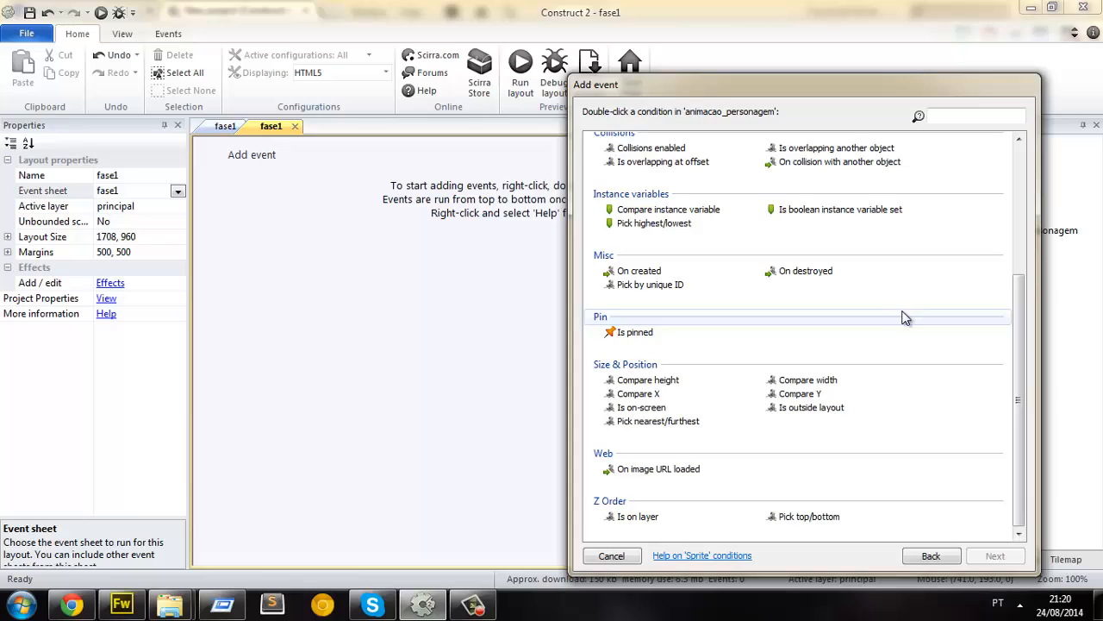
left_click(621, 335)
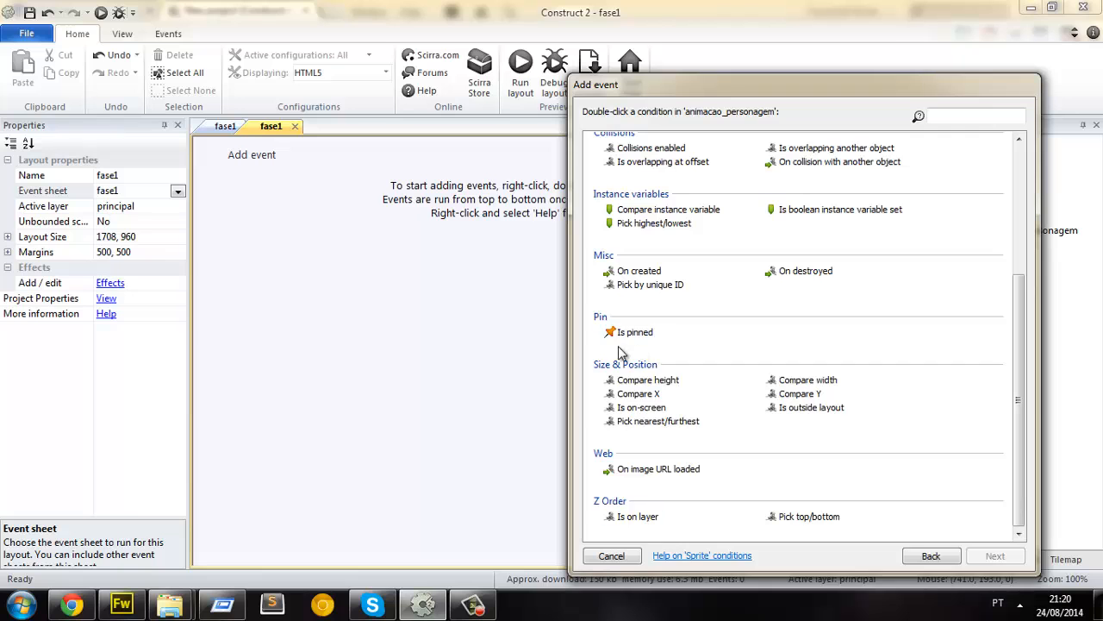
left_click(593, 556)
Step: Go back to the layout and review the behaviors attached to the animacao_personagem sprite
left_click(227, 126)
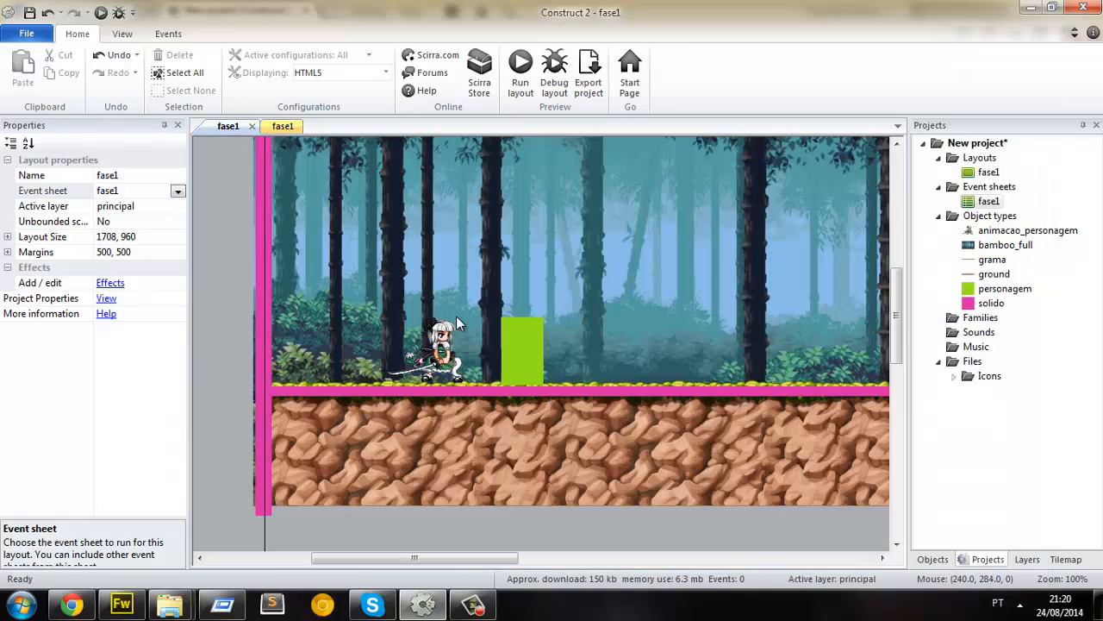
left_click(441, 335)
scroll(182, 344, "down", 2)
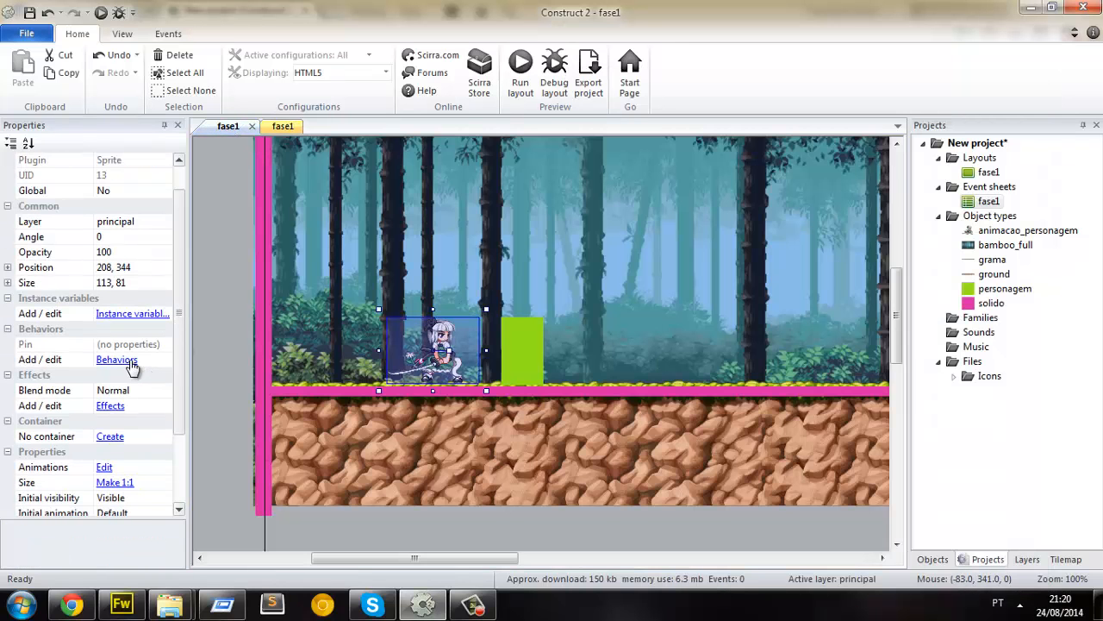
left_click(127, 362)
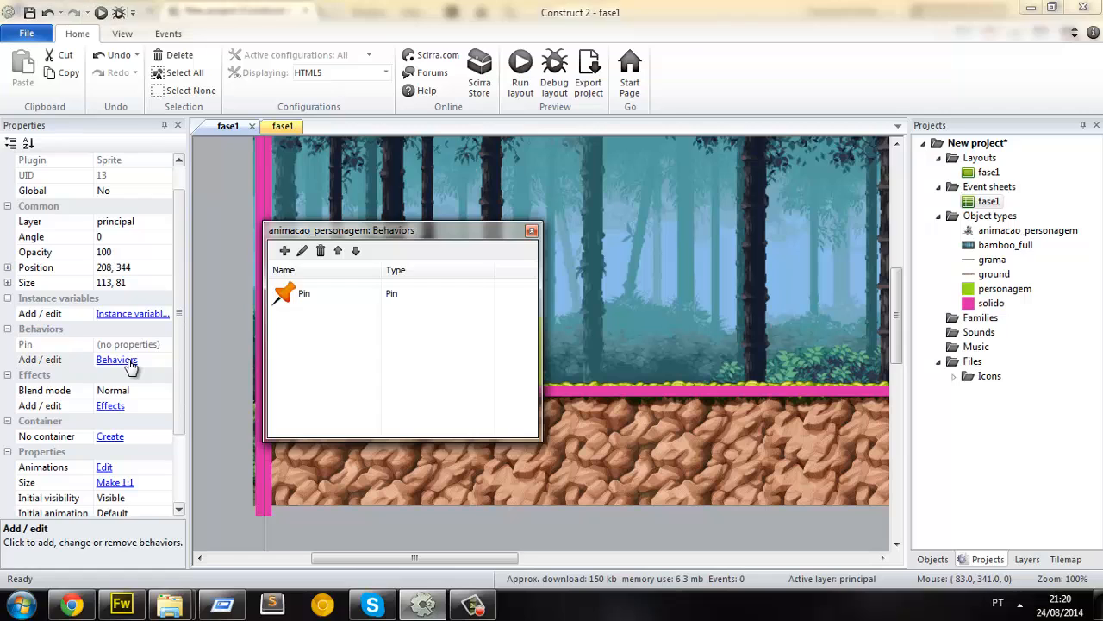
left_click(534, 226)
Step: Return to the event sheet and check the Pin condition for animacao_personagem again, without adding an event
left_click(281, 127)
double_click(503, 256)
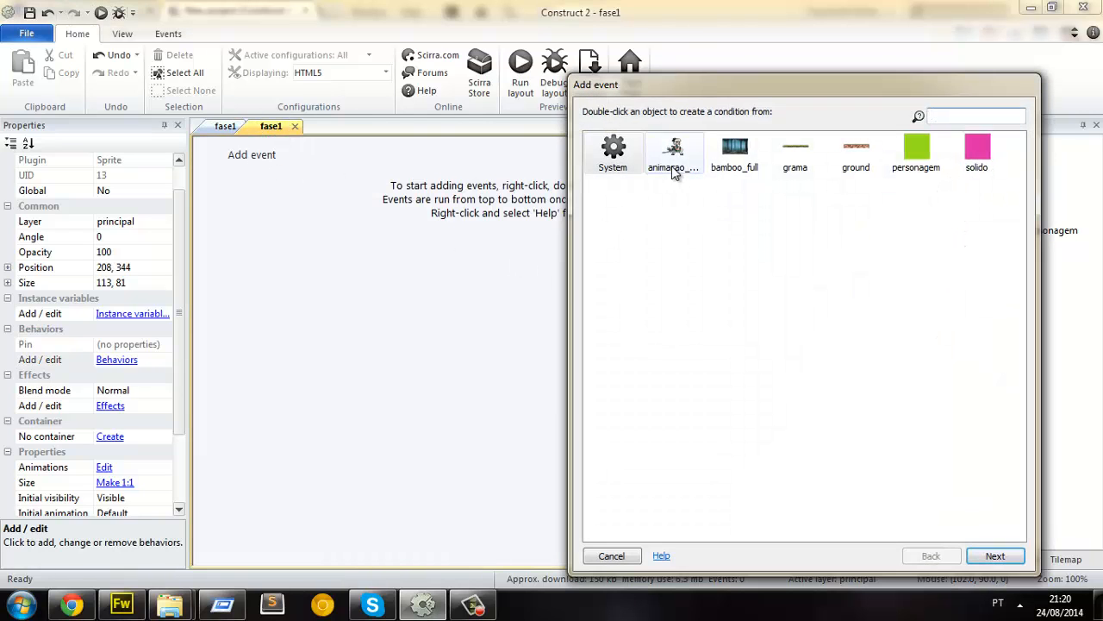
double_click(674, 155)
scroll(996, 272, "down", 3)
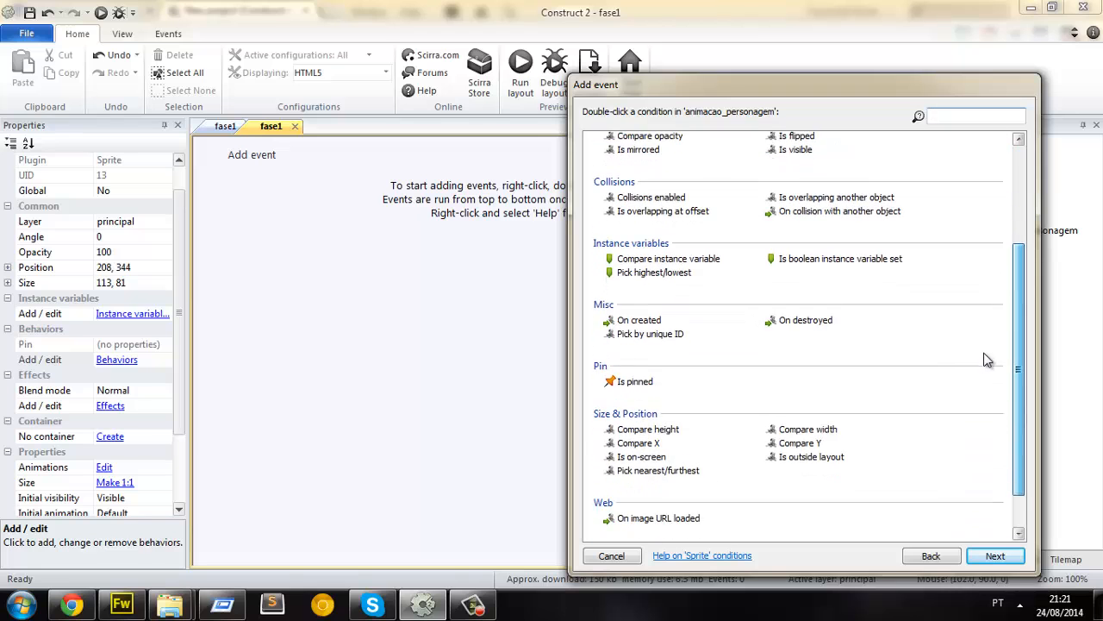
left_click(636, 382)
left_click(611, 556)
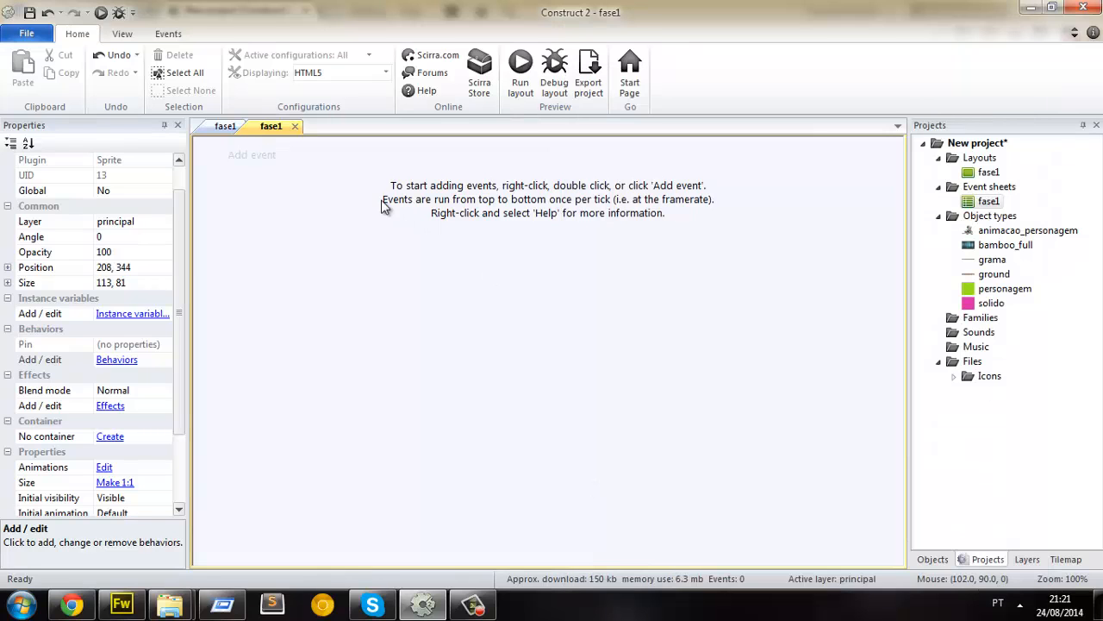
Step: Start a new event and examine the Platform conditions offered for the personagem sprite
left_click(265, 158)
left_click(910, 155)
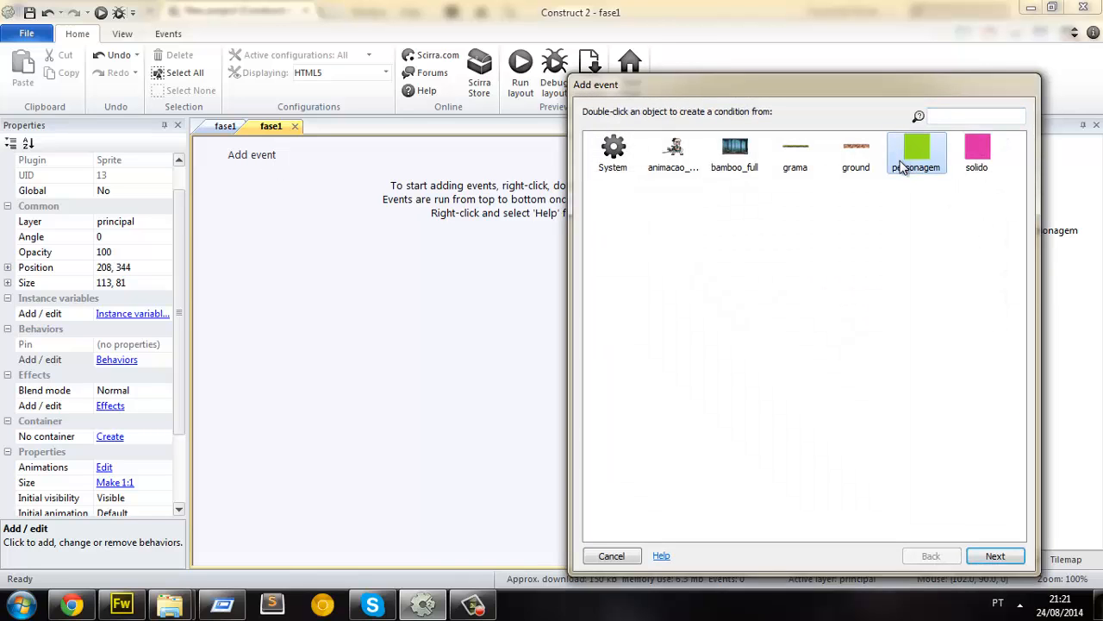
double_click(916, 155)
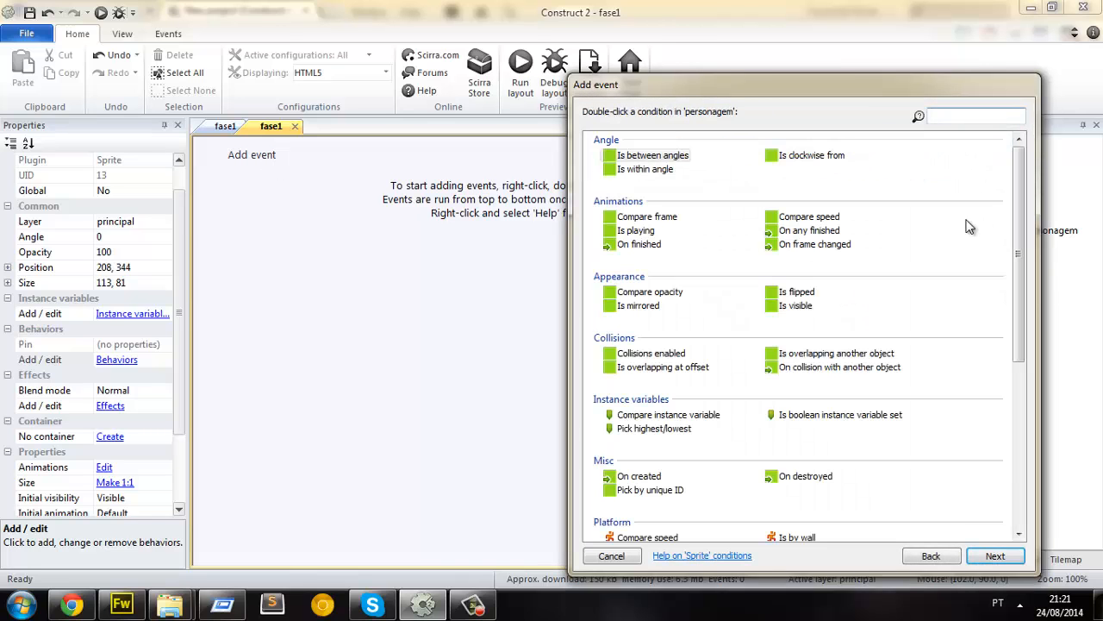
left_click_drag(1020, 208, 1015, 361)
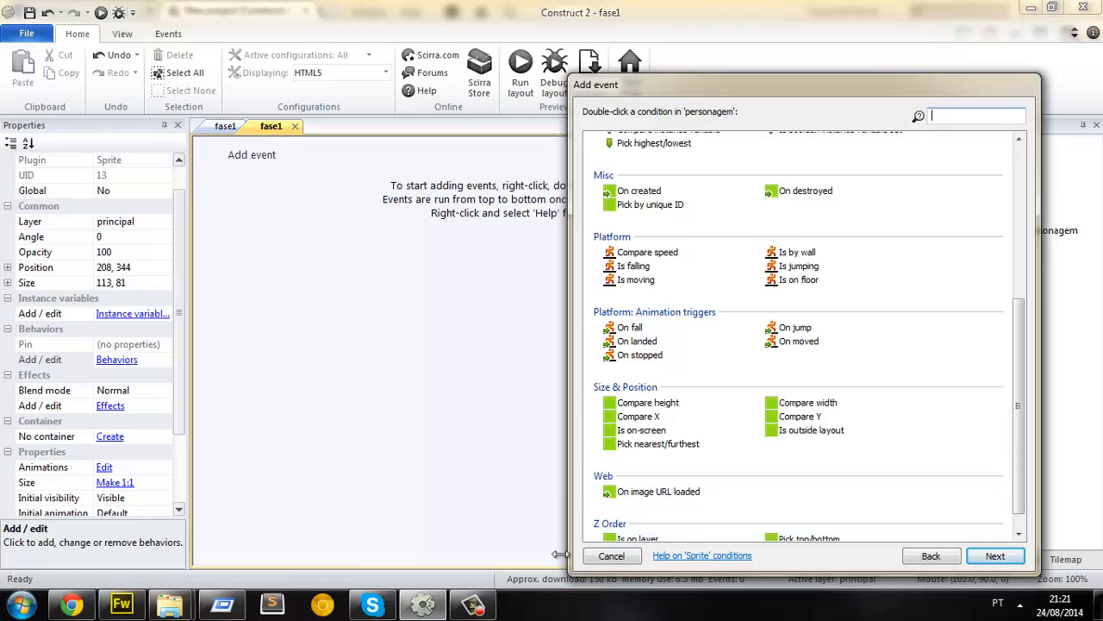
left_click(932, 556)
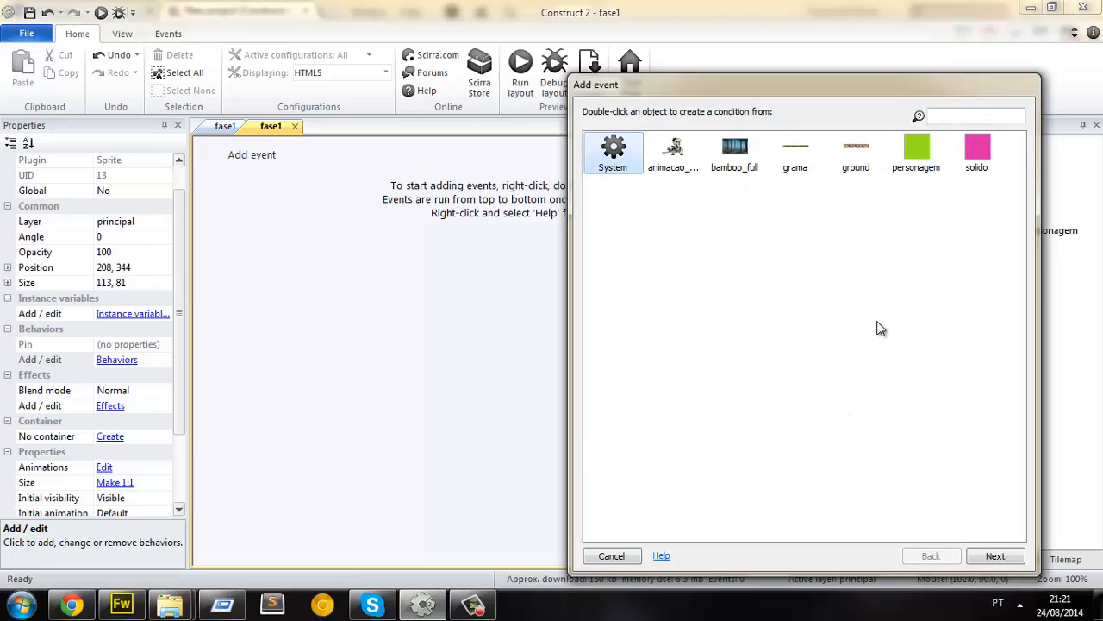
Step: Add a System "On start of layout" event to the fase1 event sheet
left_click(737, 411)
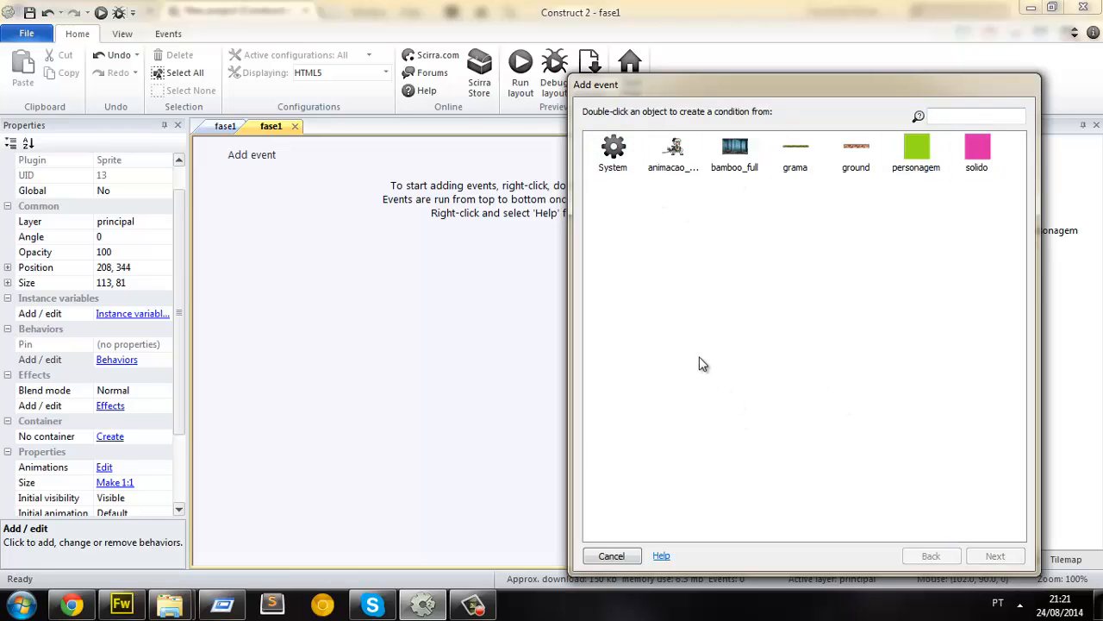
left_click(622, 177)
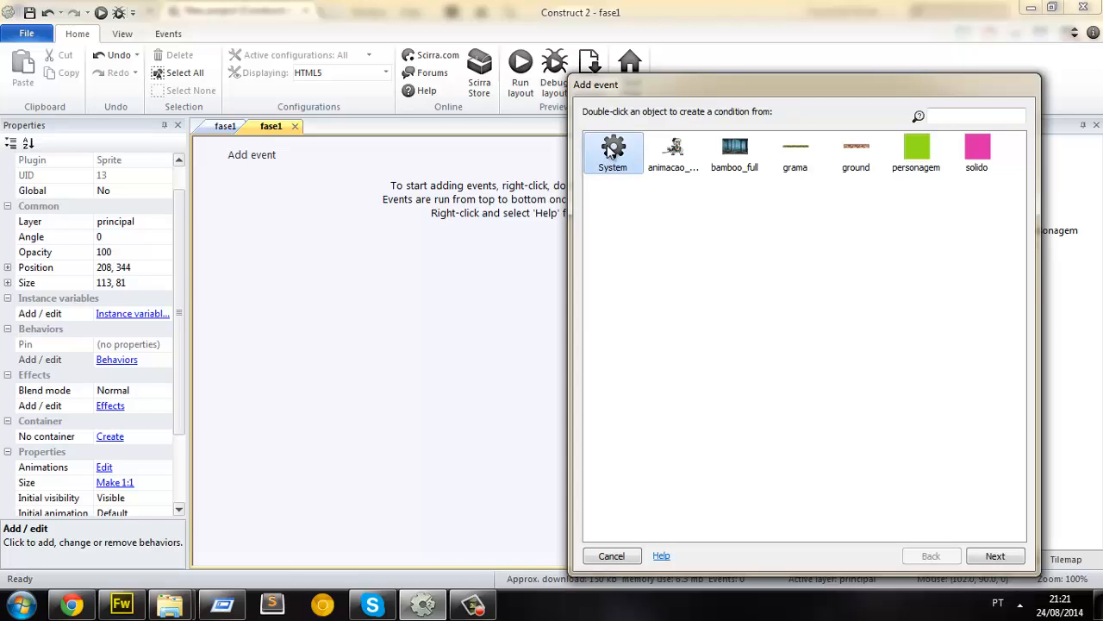
double_click(625, 155)
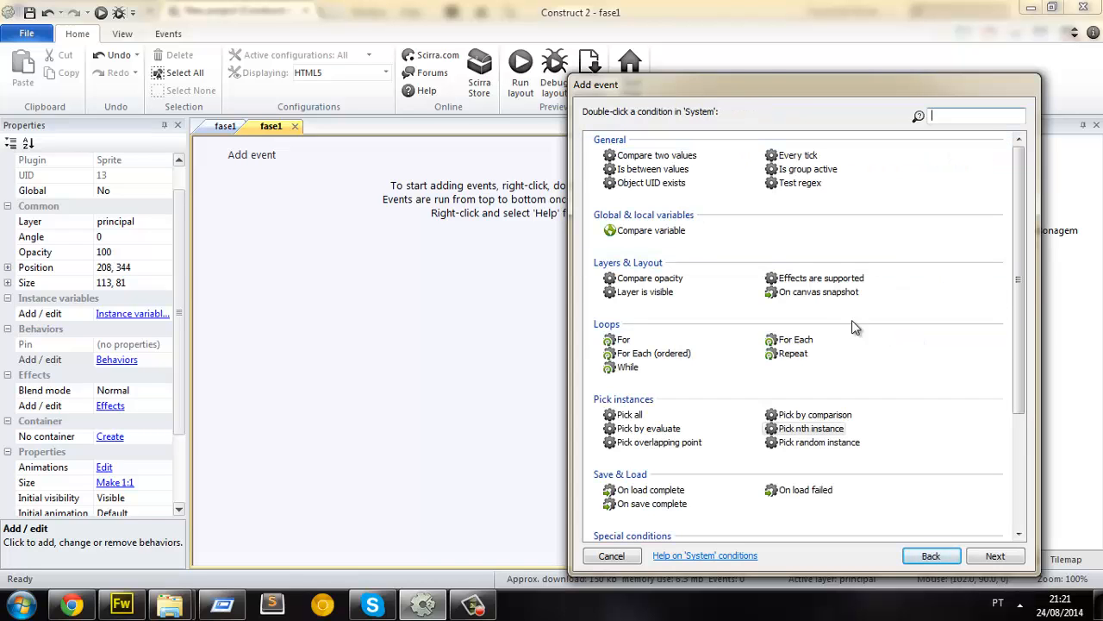
scroll(961, 372, "down", 3)
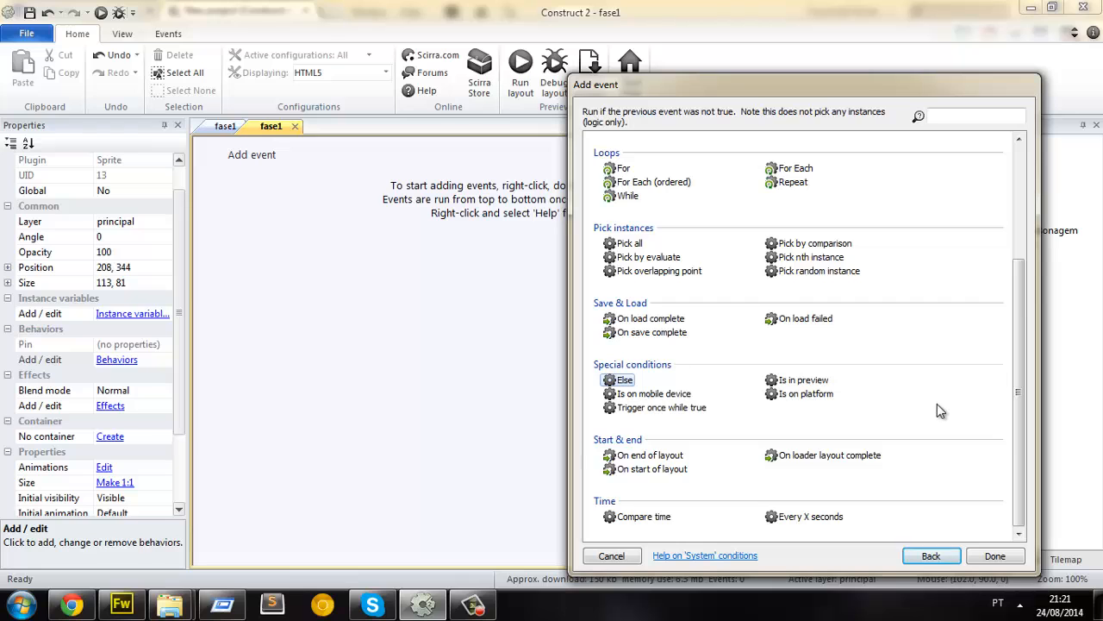
left_click(646, 469)
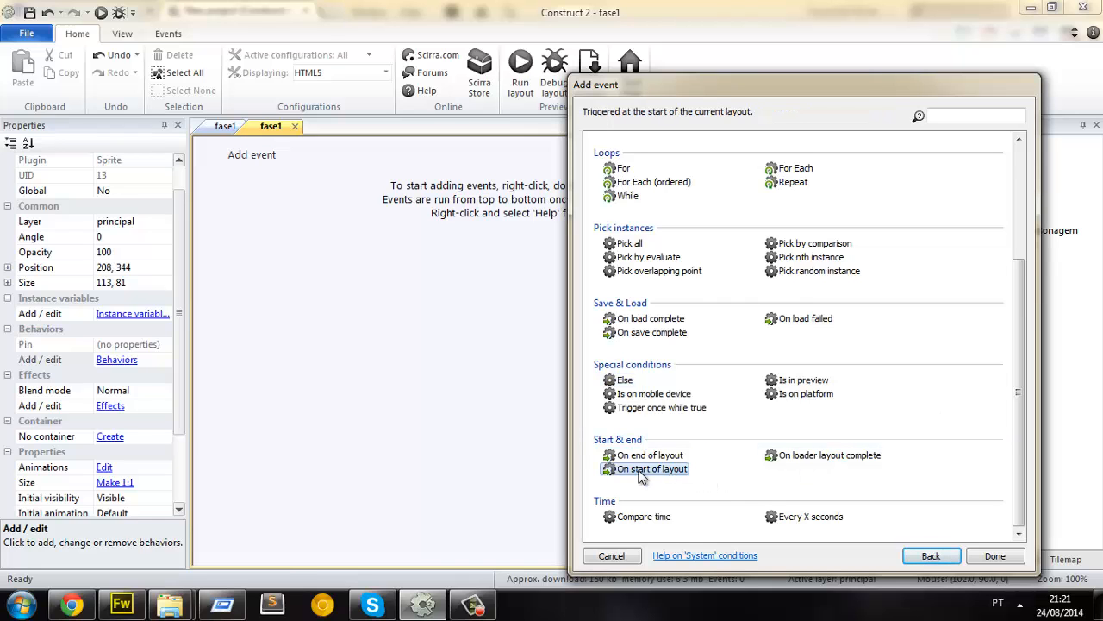
double_click(650, 469)
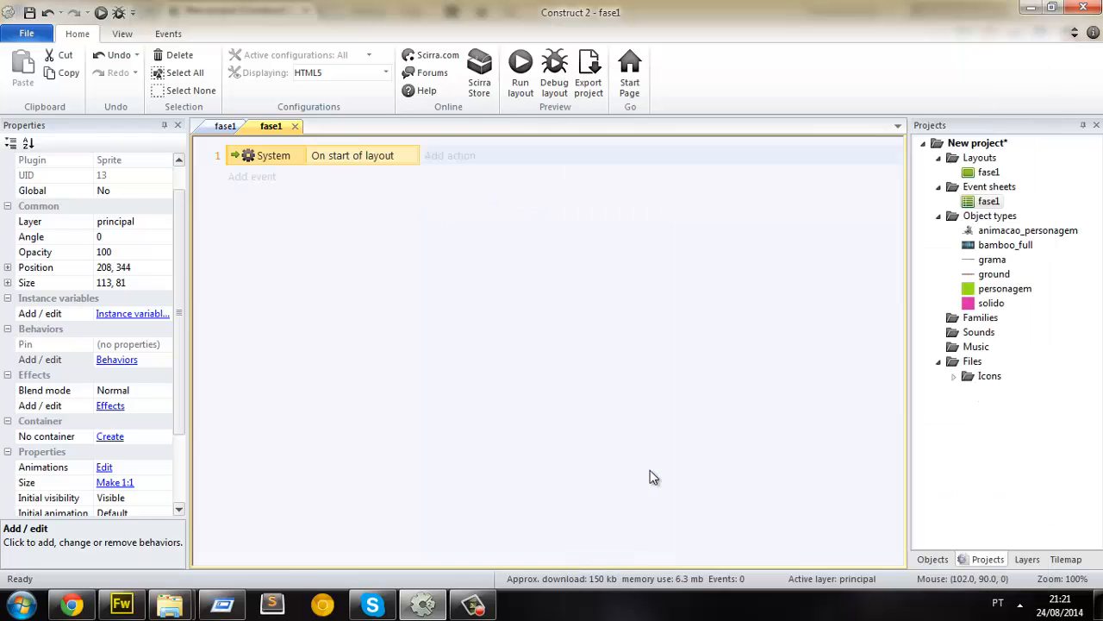
Step: Run a preview of the fase1 layout in the browser, then return to the event sheet
left_click(221, 127)
left_click(240, 206)
left_click(102, 12)
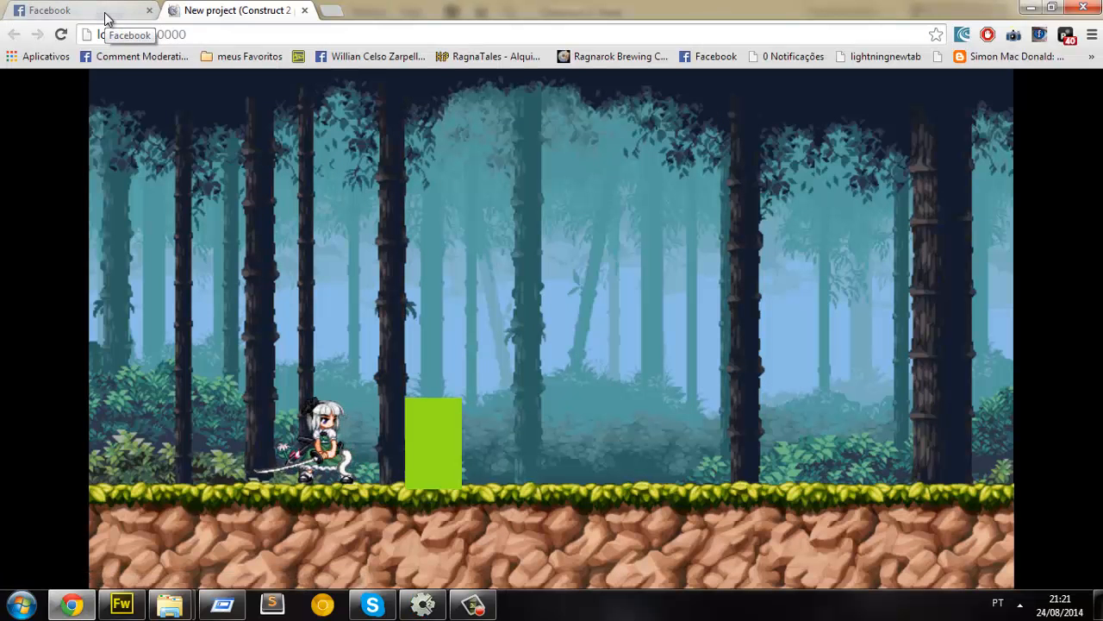
left_click(422, 603)
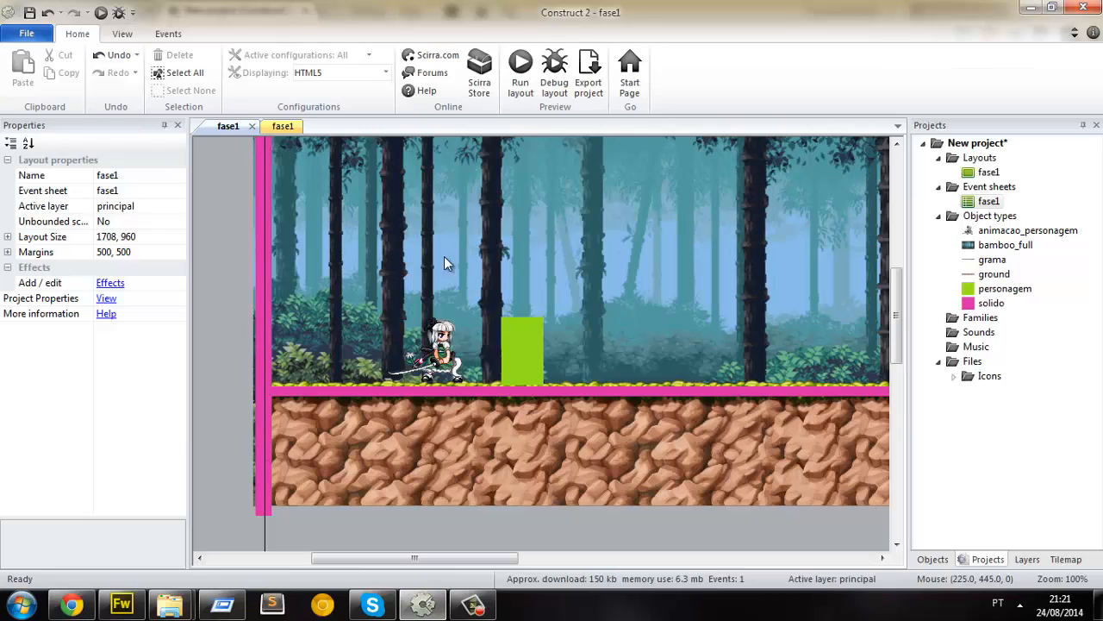
left_click(282, 126)
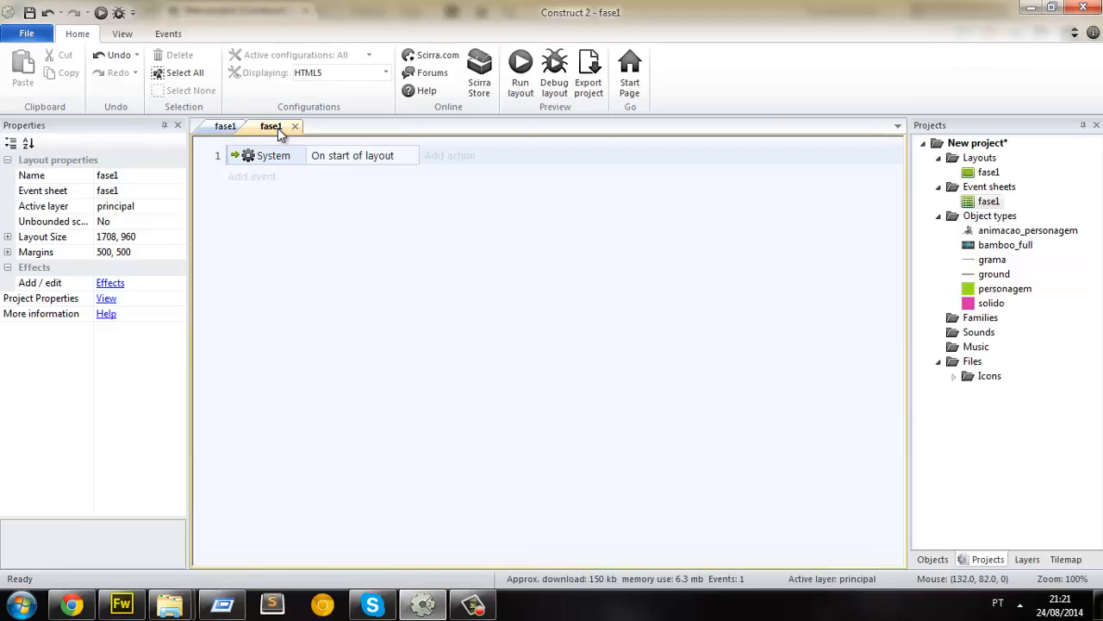
Step: Start a Pin to object action for animacao_personagem under the "On start of layout" event
left_click(462, 161)
left_click(756, 254)
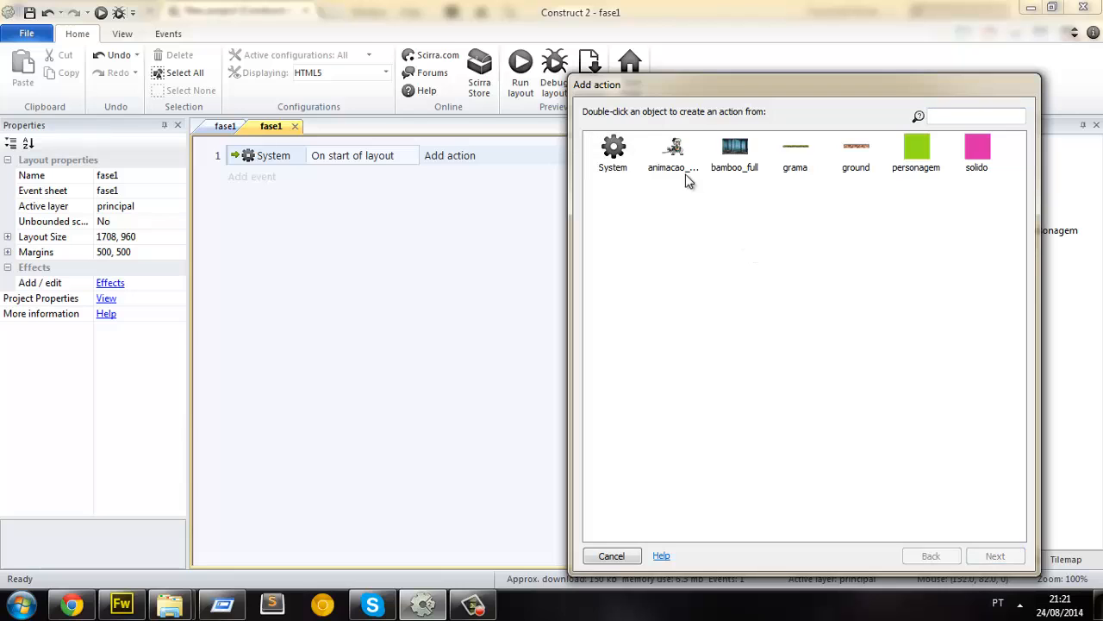
left_click(685, 174)
double_click(678, 165)
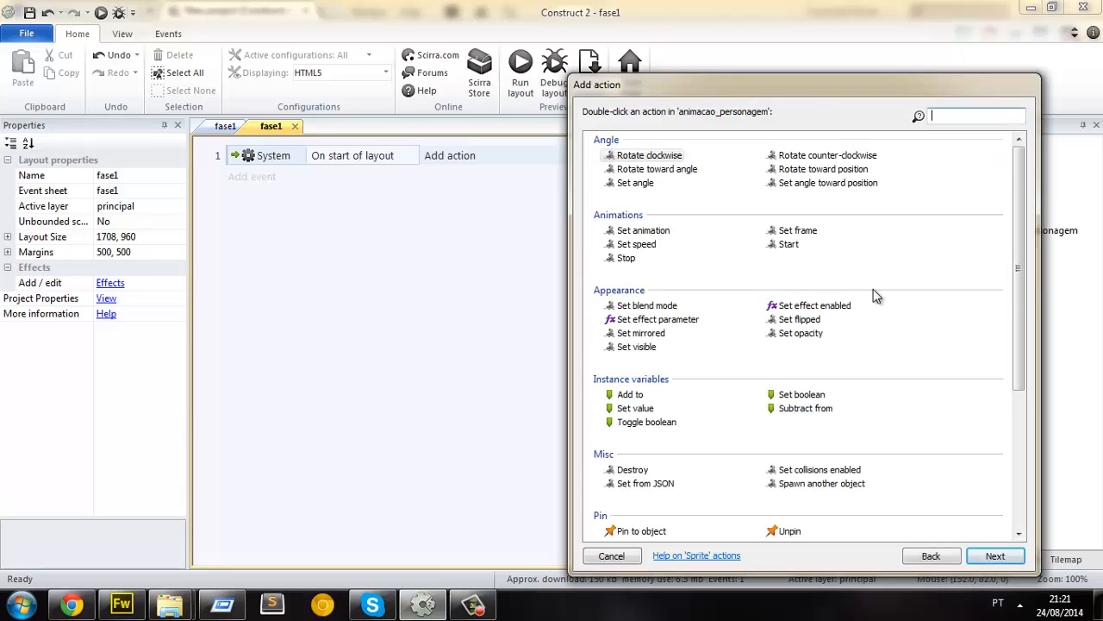
scroll(784, 334, "down", 5)
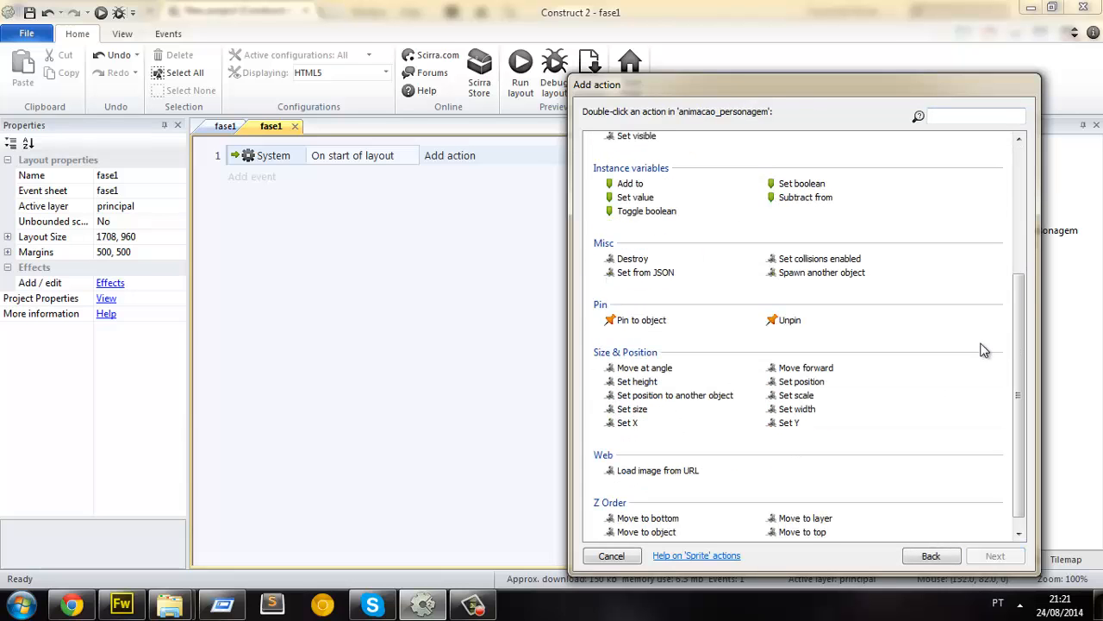
left_click(629, 324)
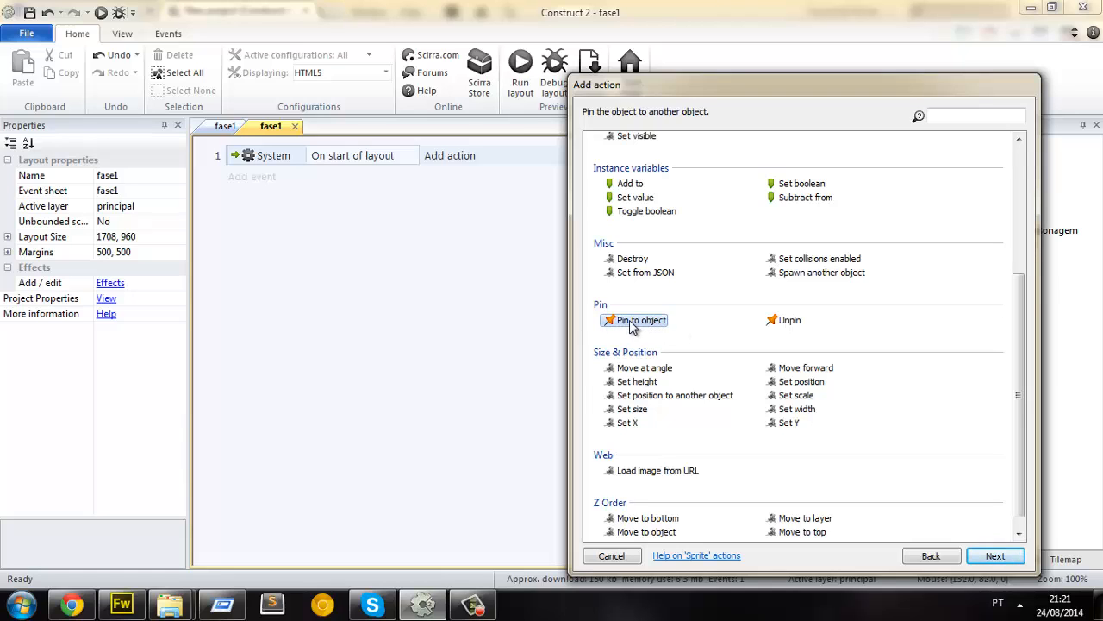
double_click(630, 321)
Step: Choose personagem as the object to pin to, keep the Position & angle mode, and finish the action
left_click(786, 413)
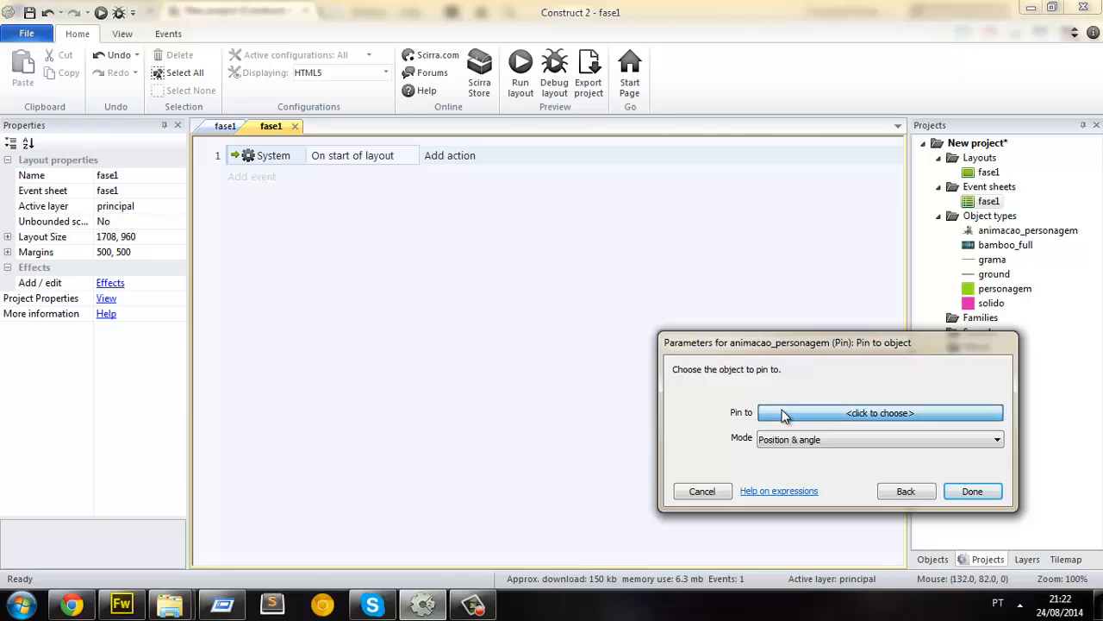
left_click(851, 287)
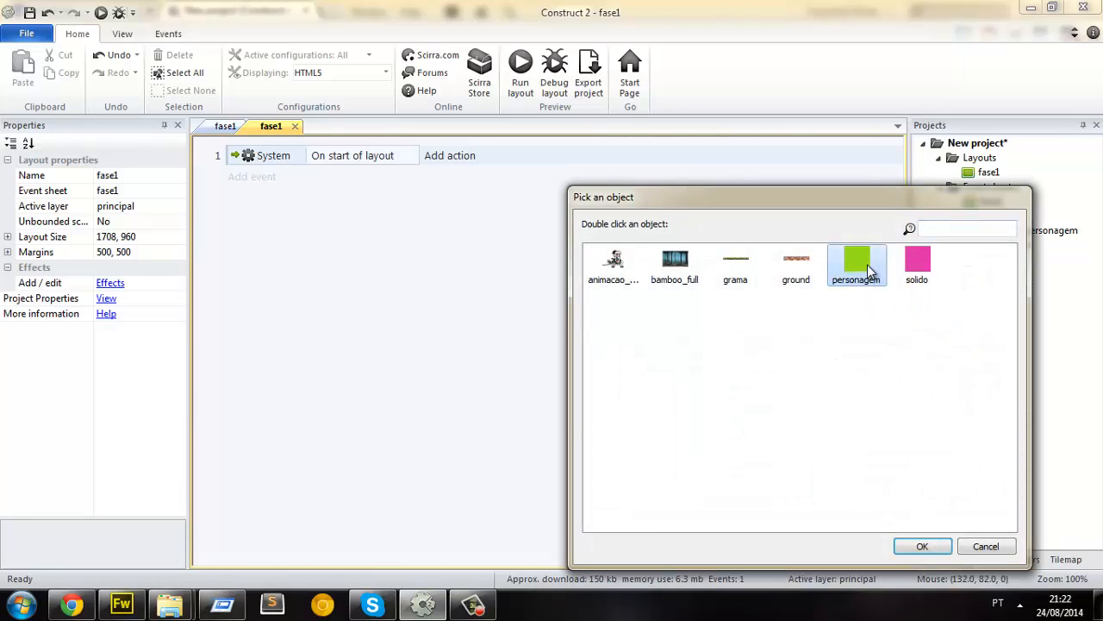
double_click(869, 271)
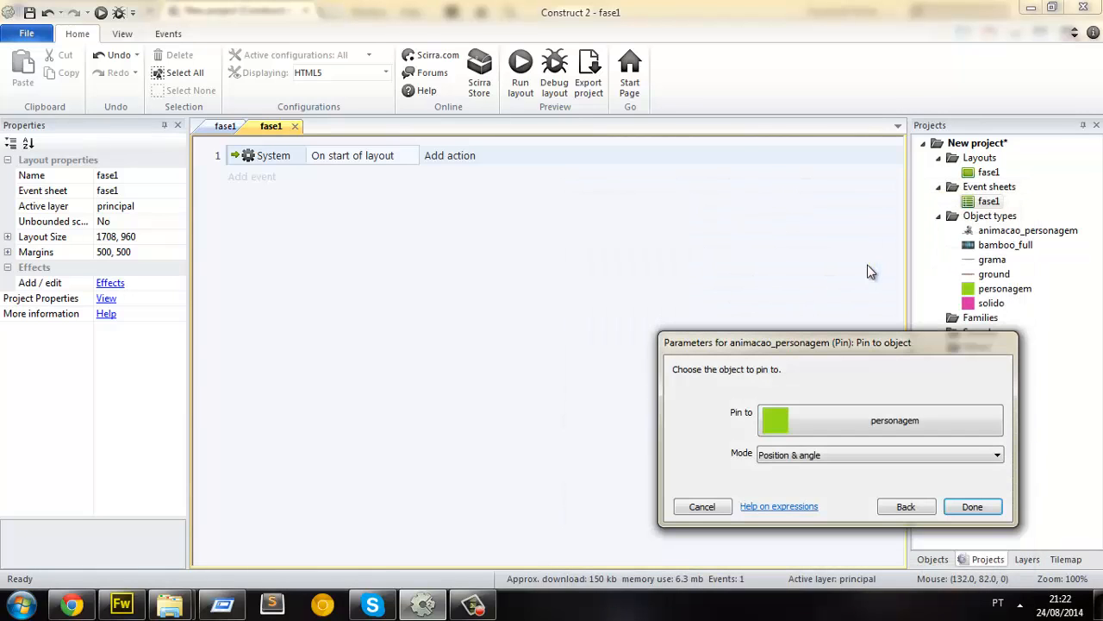
left_click(817, 460)
left_click(789, 468)
left_click(800, 456)
left_click(800, 468)
left_click(972, 507)
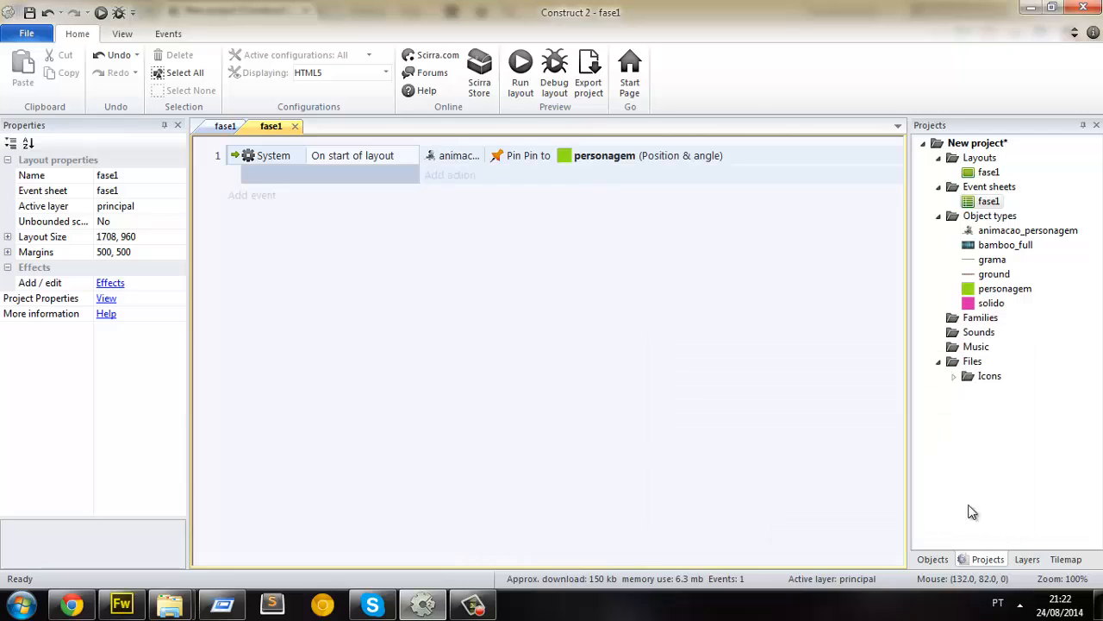
Step: In the fase1 layout, place animacao_personagem over the green personagem sprite at position 310, 344 and bring it in front
left_click(221, 127)
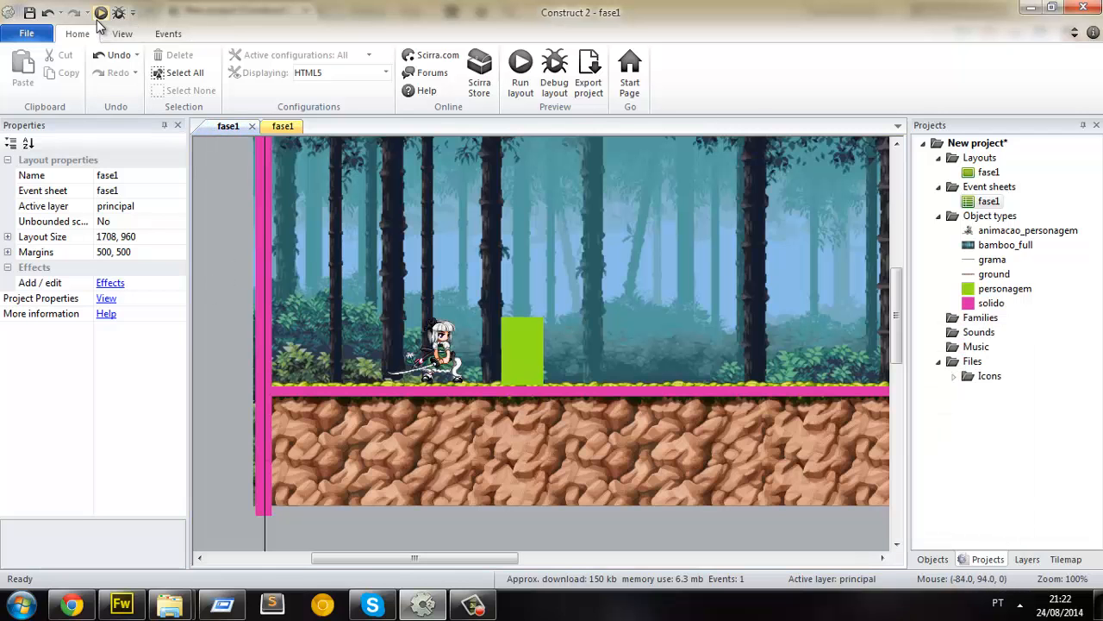
left_click_drag(440, 368, 525, 372)
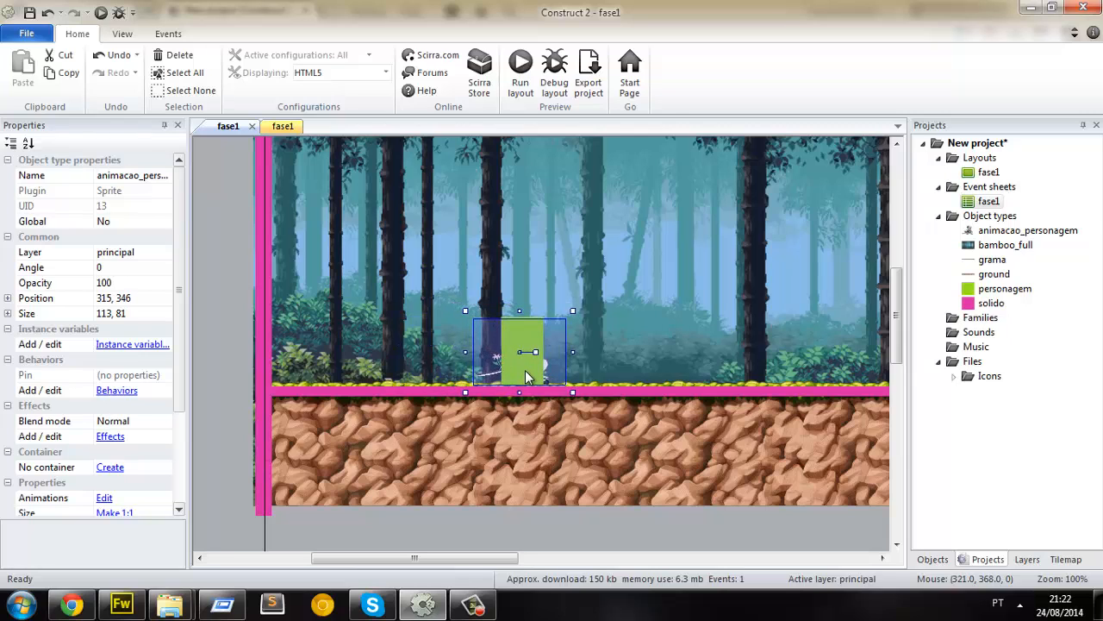
key("t")
key("Up")
key("Up")
key("Up")
key("Left")
key("Left")
key("Left")
key("Left")
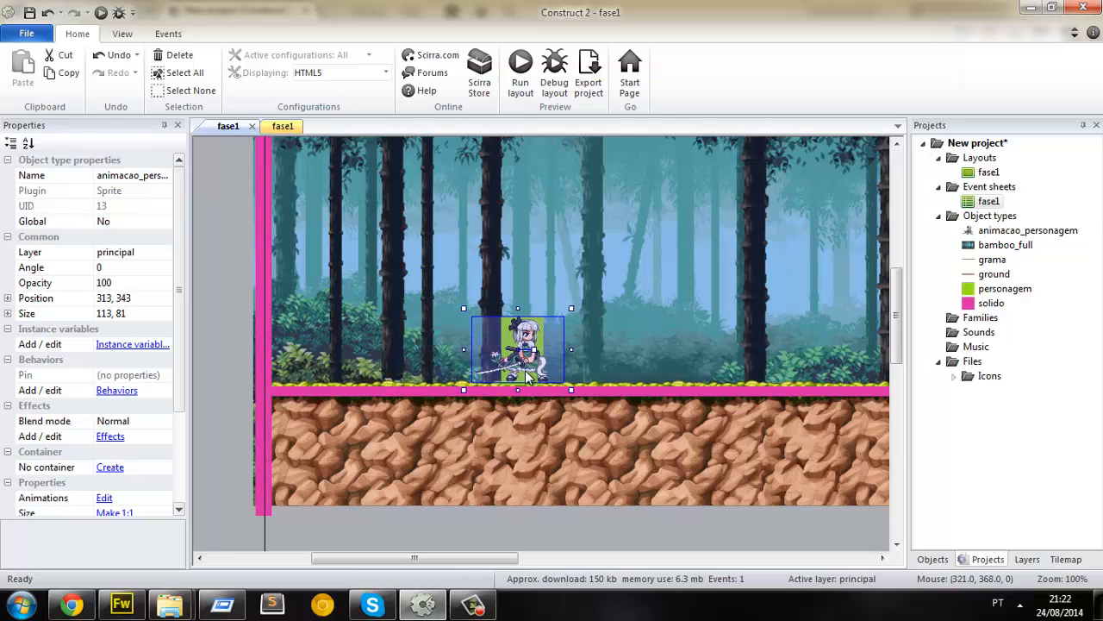
key("Down")
key("Down")
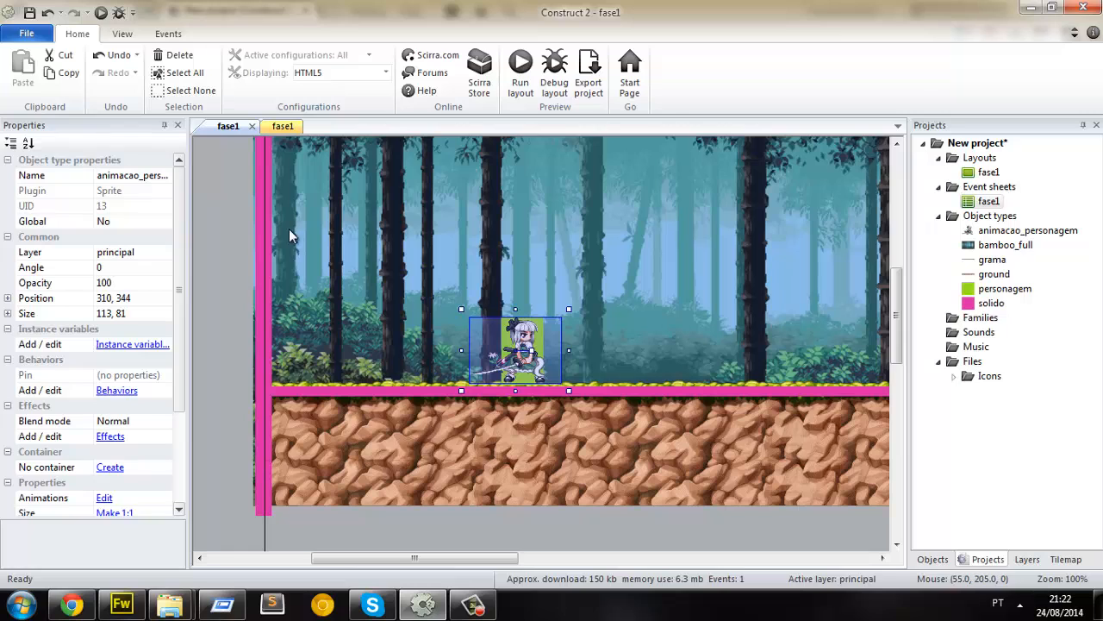
Step: Select animacao_personagem and personagem together and shift them left along the ground to near the pink side wall
left_click(254, 246)
left_click_drag(204, 229, 599, 396)
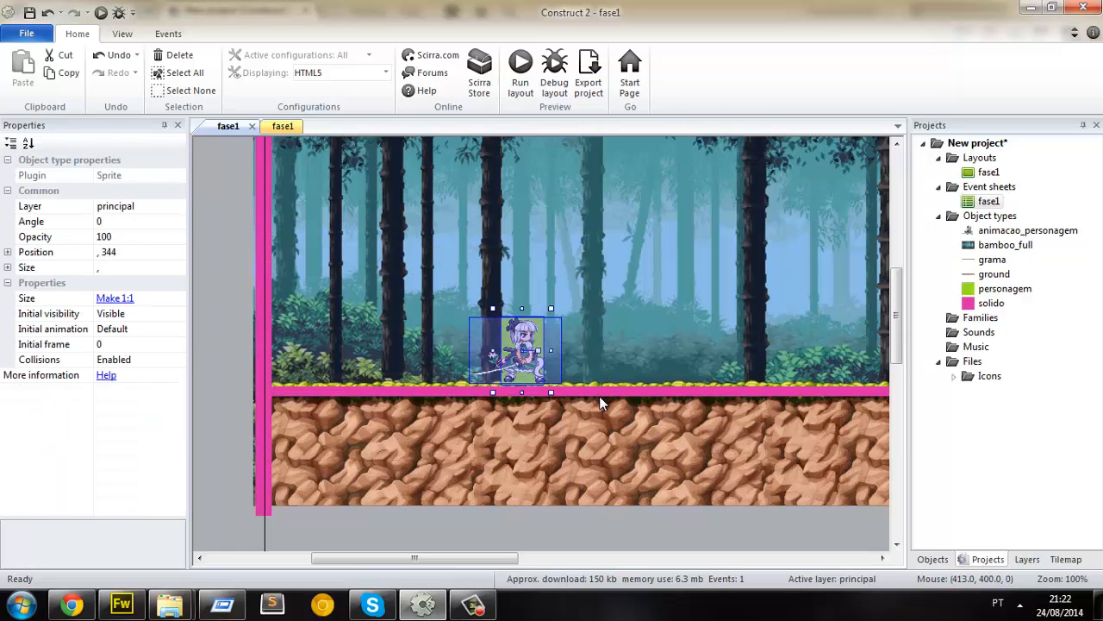
key("shift+Left")
key("shift+Left")
key("shift+Left")
key("shift+Left")
key("shift+Left")
key("shift+Left")
key("shift+Left")
key("shift+Left")
key("shift+Left")
key("shift+Left")
key("shift+Left")
key("shift+Left")
key("shift+Left")
key("shift+Left")
key("shift+Left")
key("shift+Left")
key("shift+Left")
key("shift+Left")
key("shift+Left")
key("shift+Left")
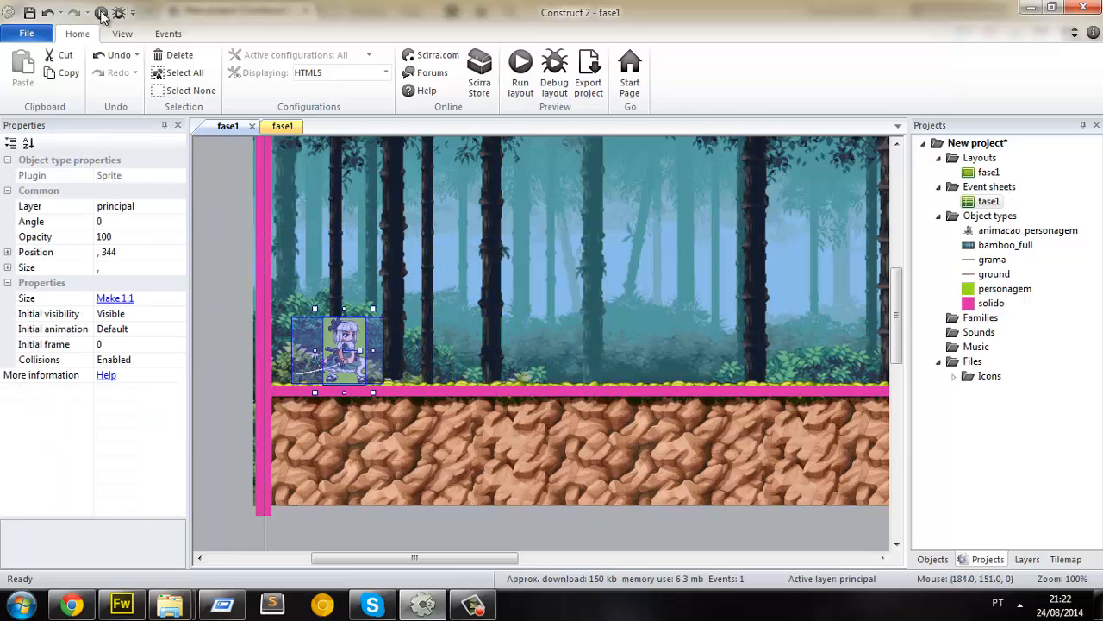
Step: Preview the layout in the browser, test walking and jumping in both directions with the pinned character, and return to Construct 2
left_click(101, 13)
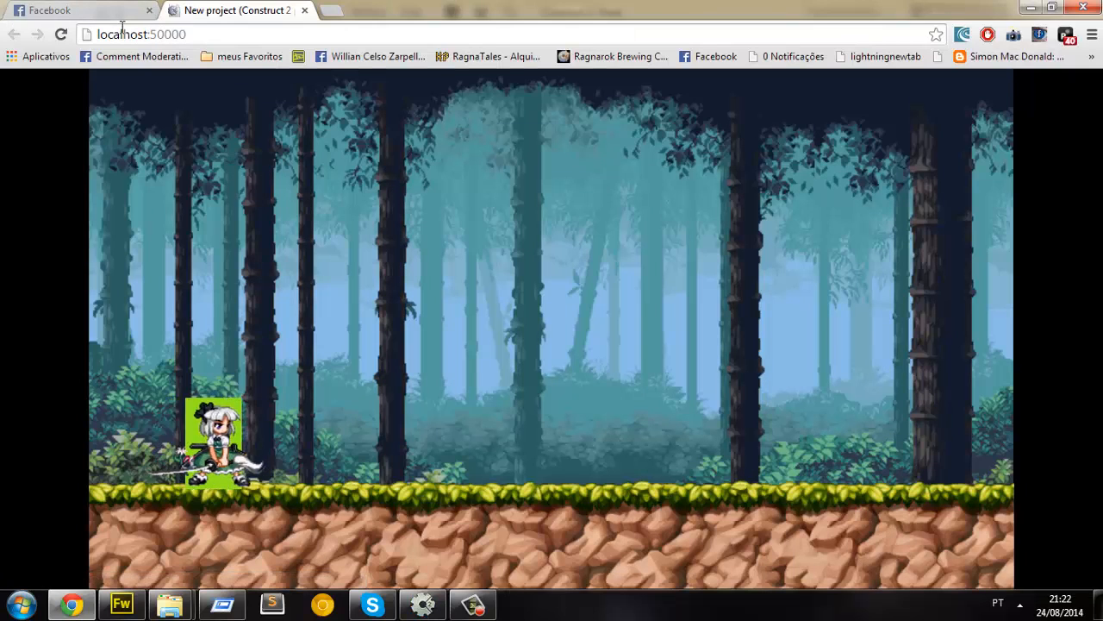
key("Right")
key("Left")
key("Up")
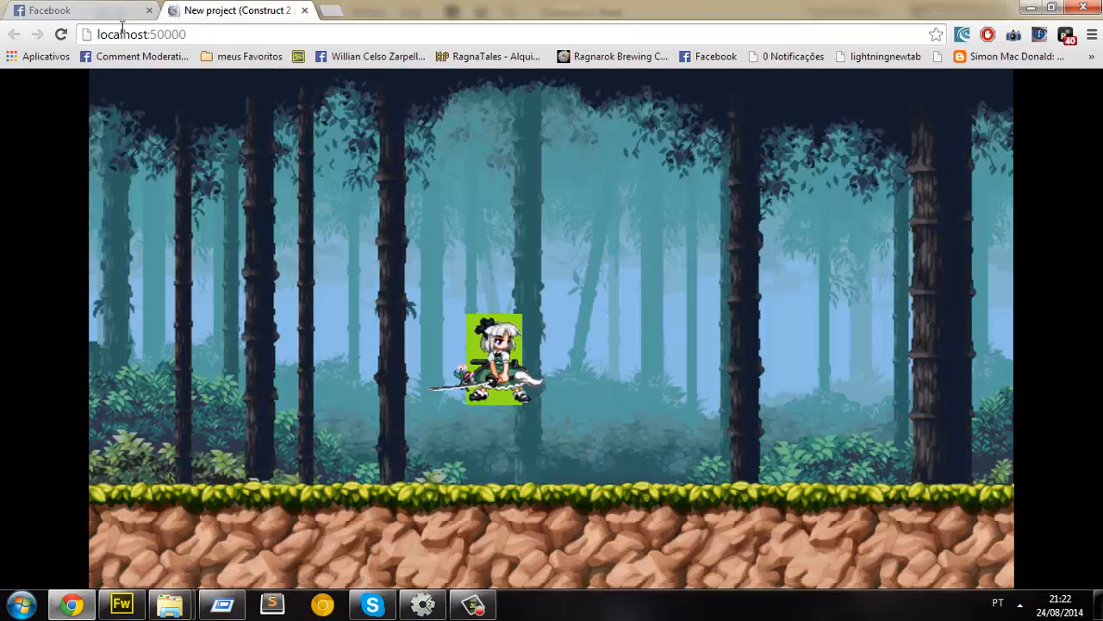
key("Right")
key("Right")
key("Up")
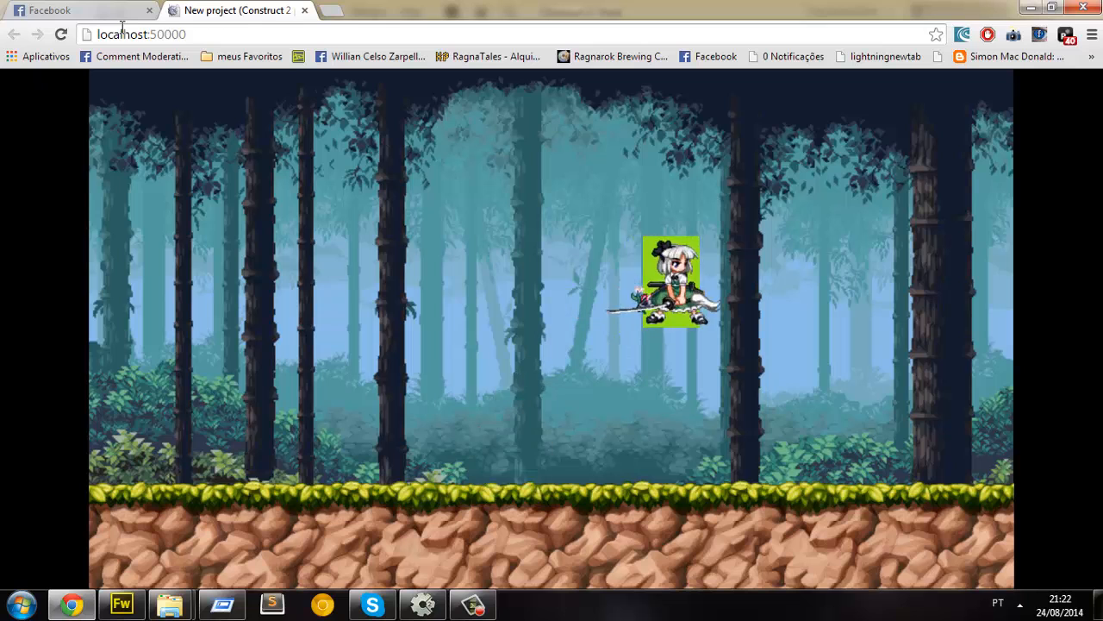
key("Left")
key("Up")
key("Up")
key("Right")
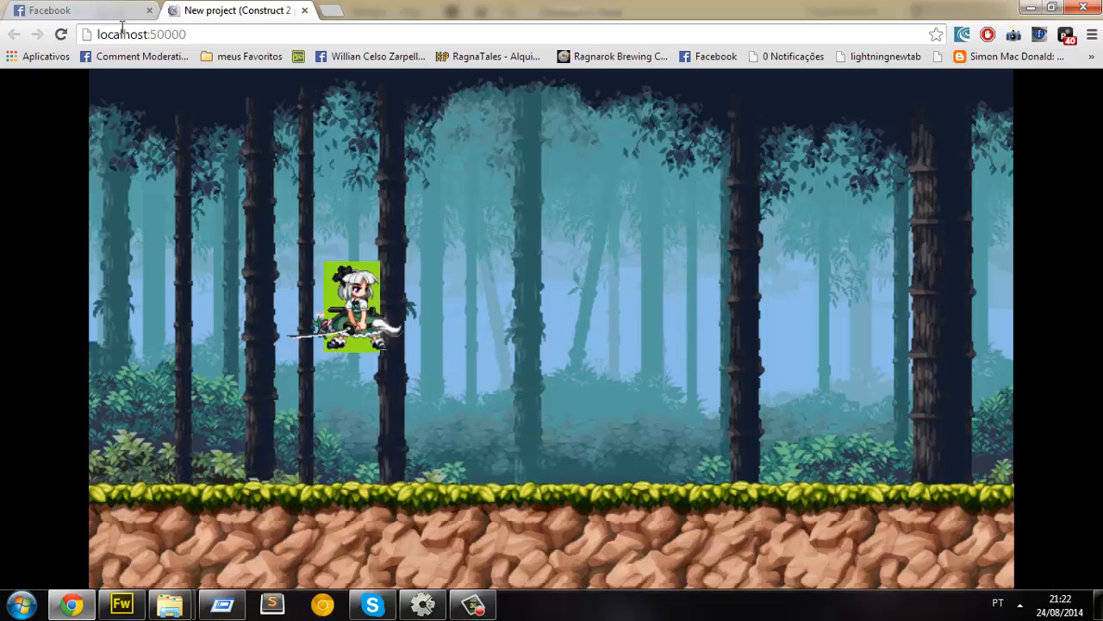
key("Left")
key("Right")
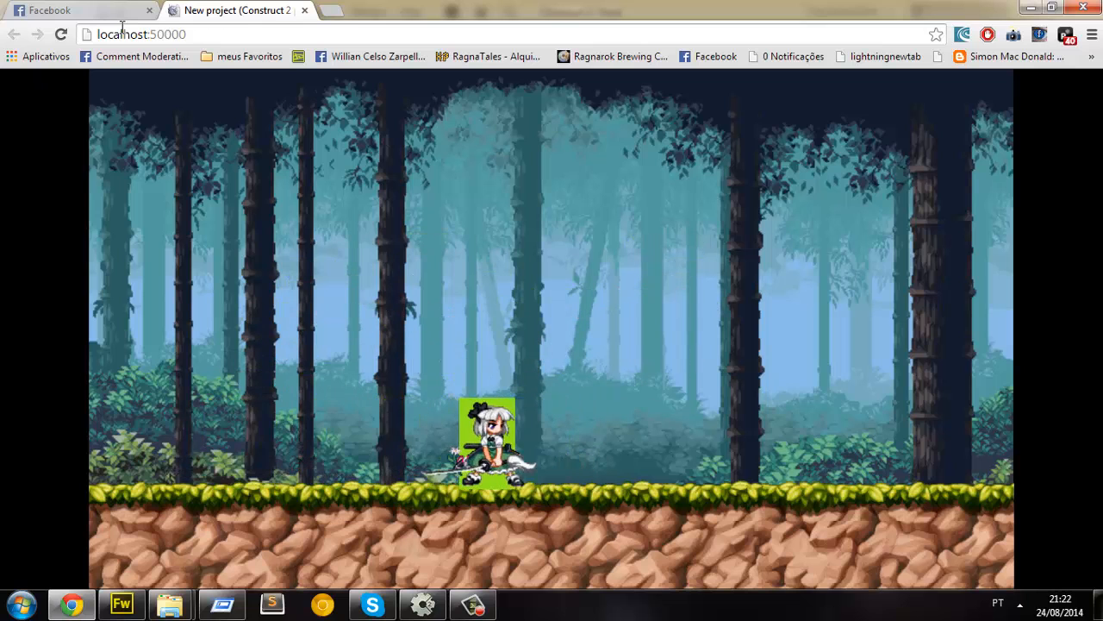
key("Left")
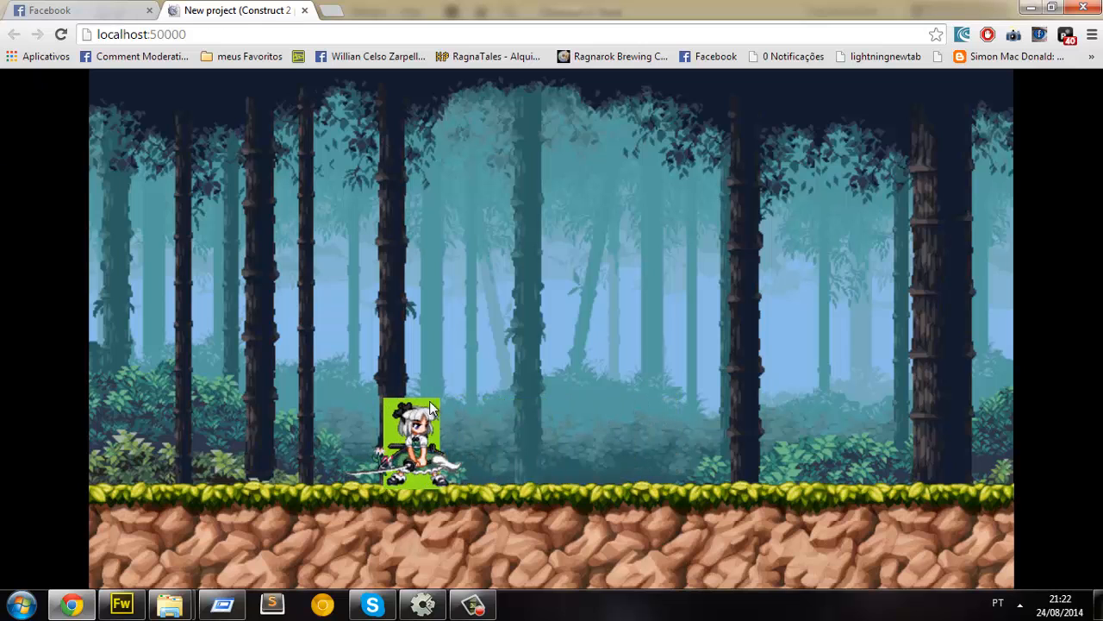
left_click(425, 603)
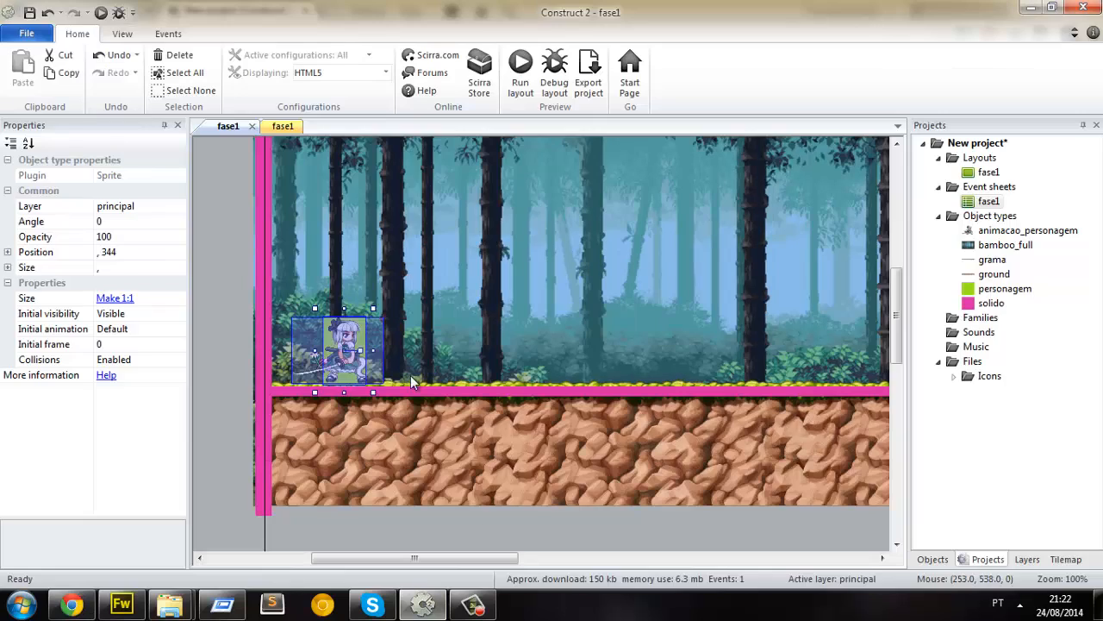
Step: Clear the selection and review the pin event, the fase1 layout and the running browser preview once more
left_click(225, 251)
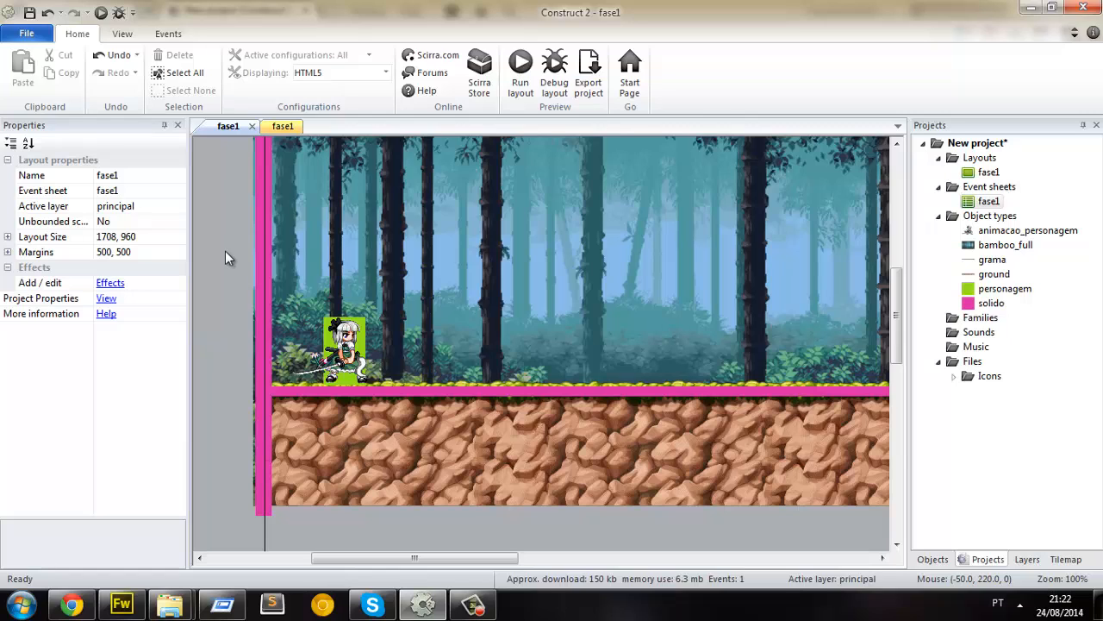
left_click(283, 126)
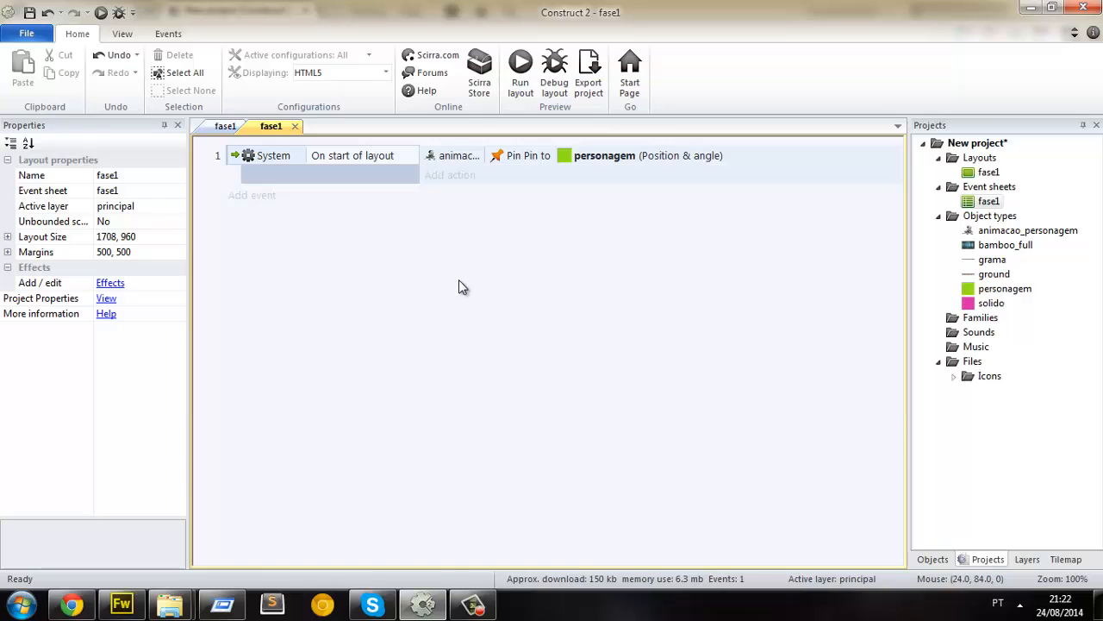
left_click(225, 127)
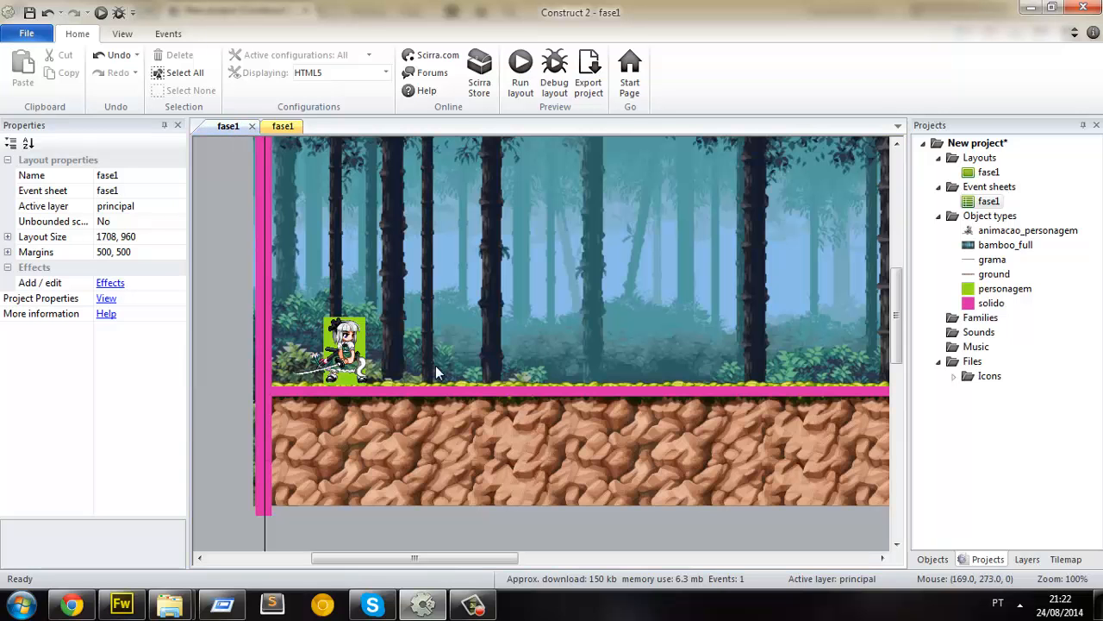
left_click(71, 604)
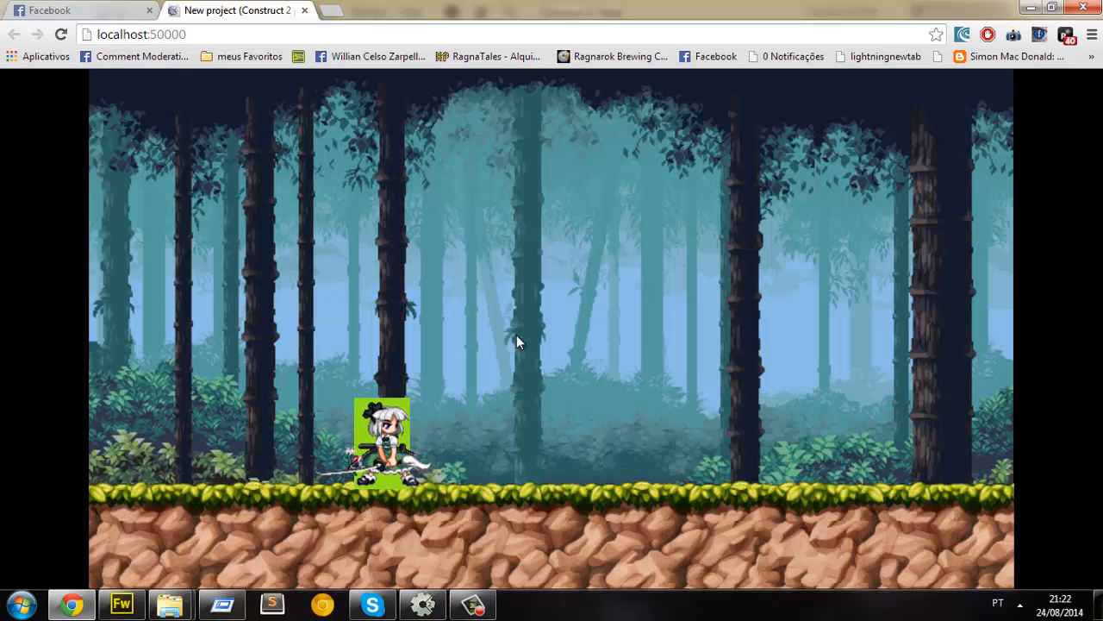
key("alt+Tab")
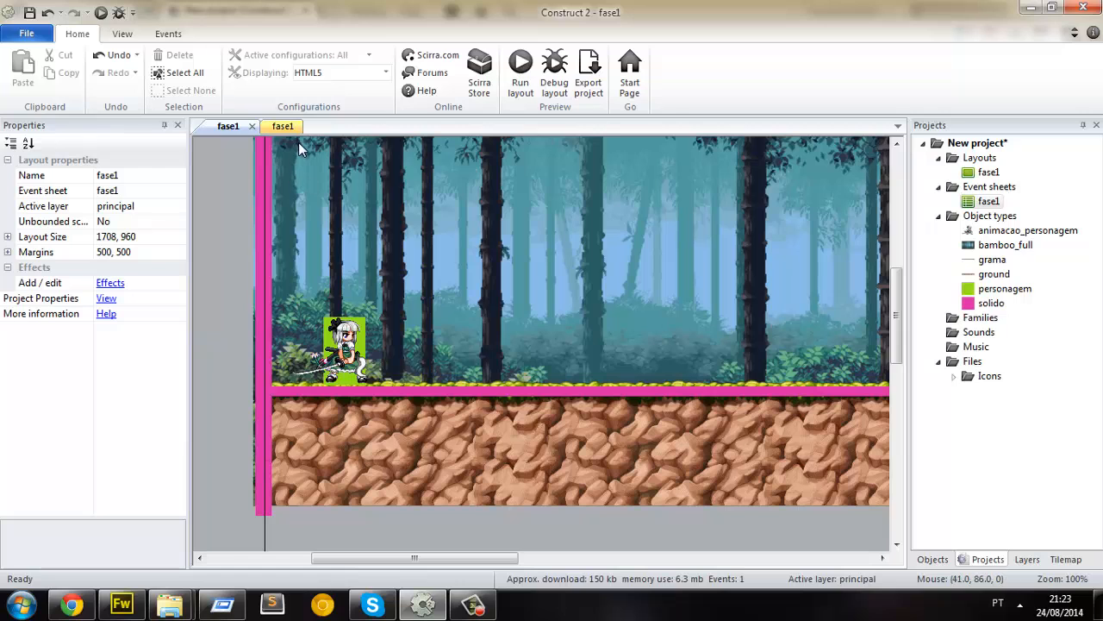
Step: Insert a Keyboard object into the project from the fase1 layout
double_click(224, 209)
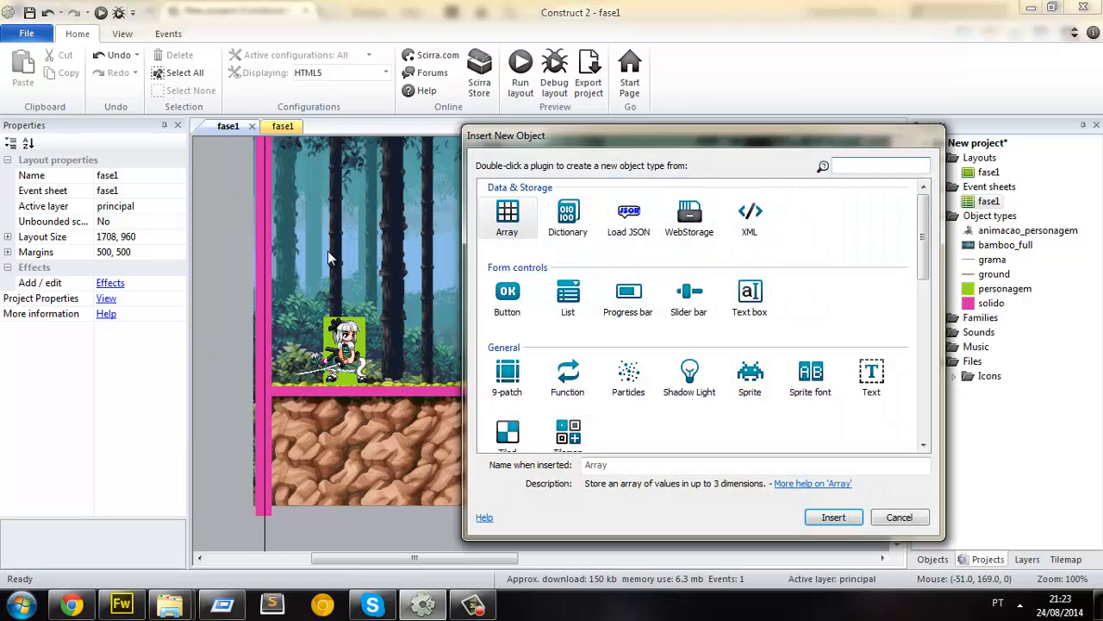
left_click(692, 435)
scroll(690, 422, "down", 3)
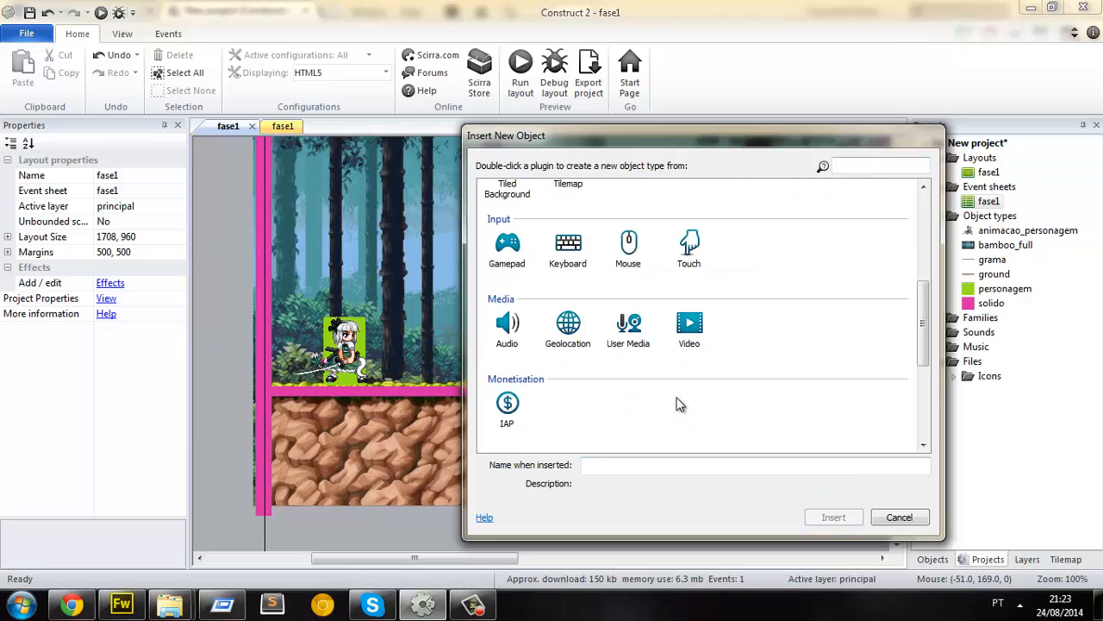
double_click(561, 257)
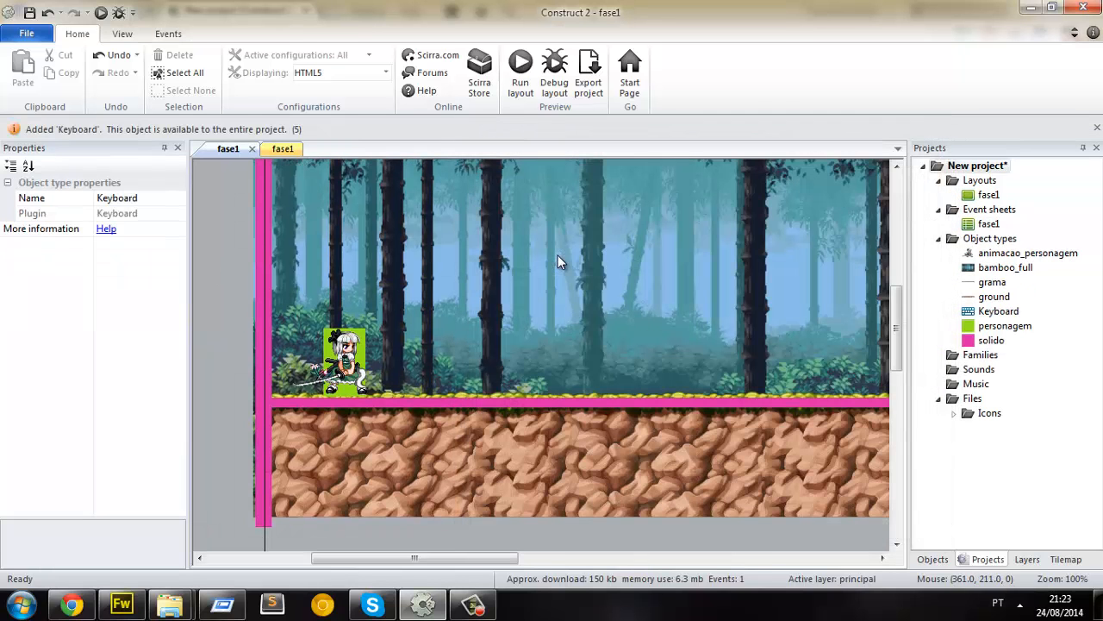
Step: Add a Keyboard "On key pressed" event for the Left arrow key to the fase1 event sheet
left_click(283, 148)
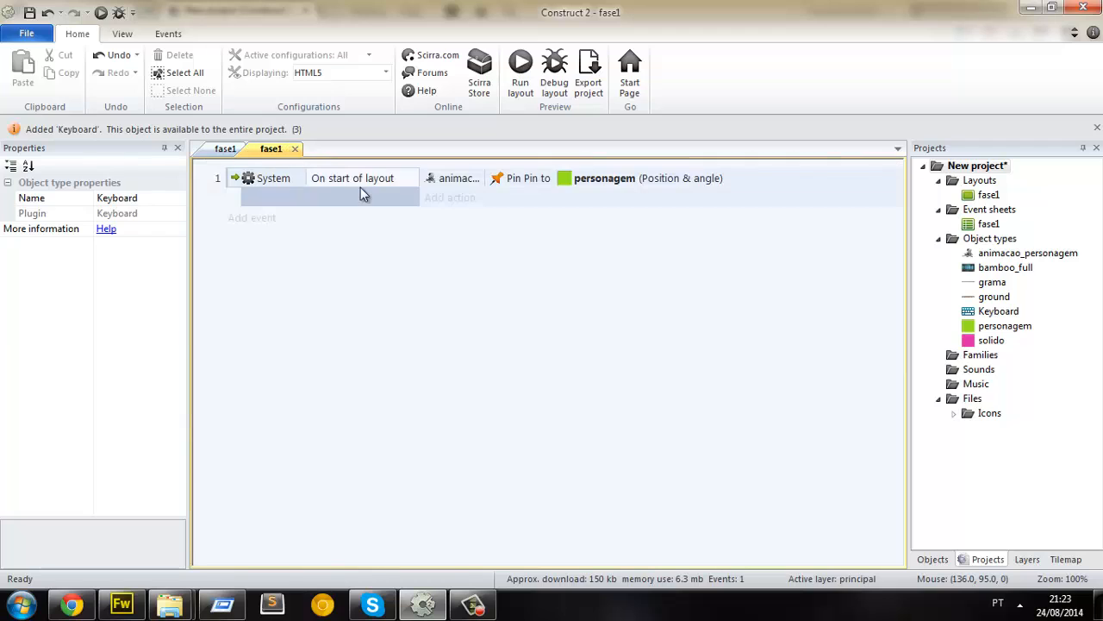
left_click(254, 220)
left_click(917, 152)
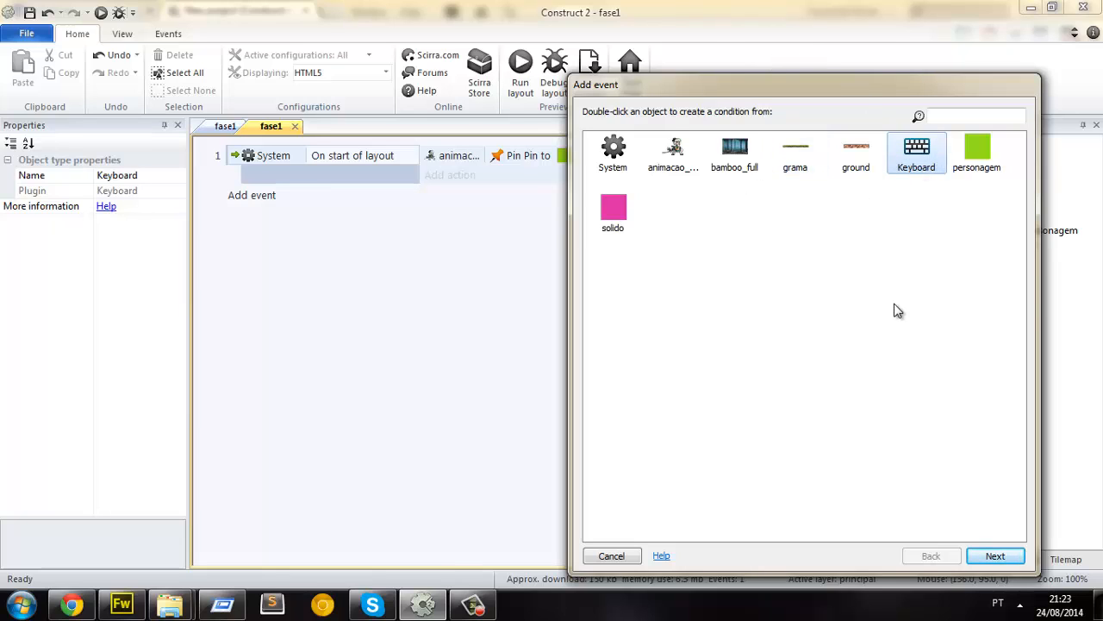
left_click(825, 362)
double_click(918, 156)
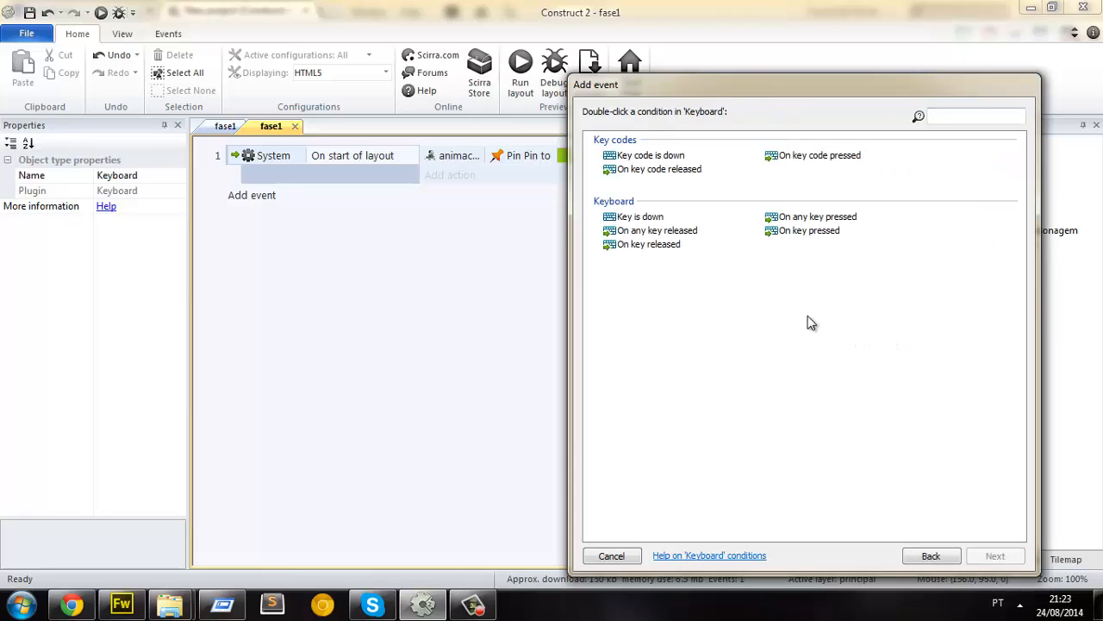
left_click(799, 233)
double_click(803, 231)
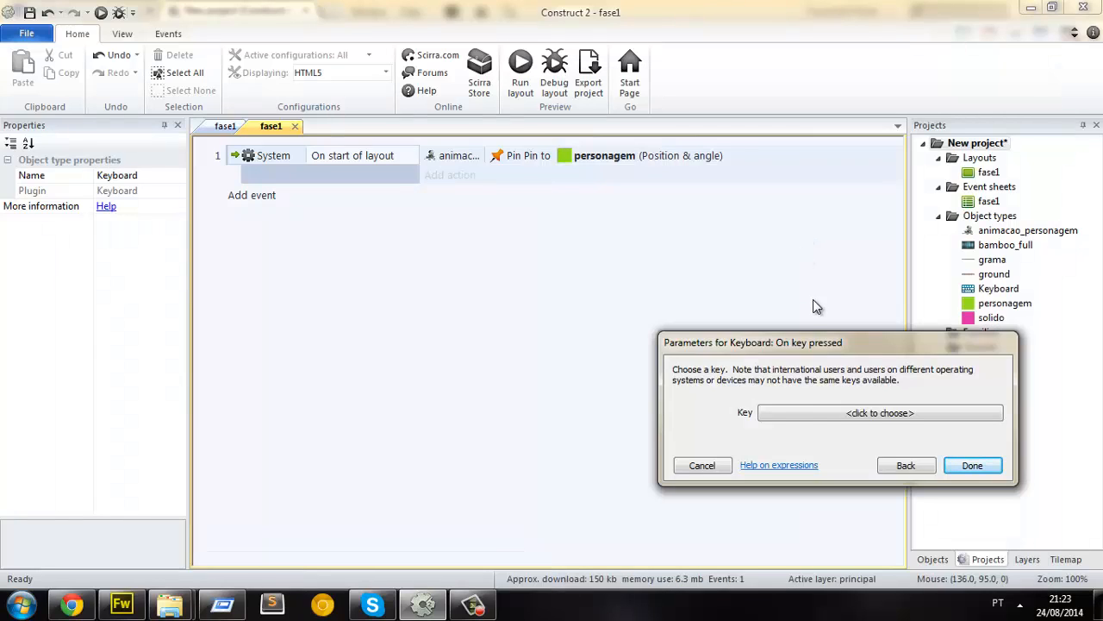
left_click(807, 412)
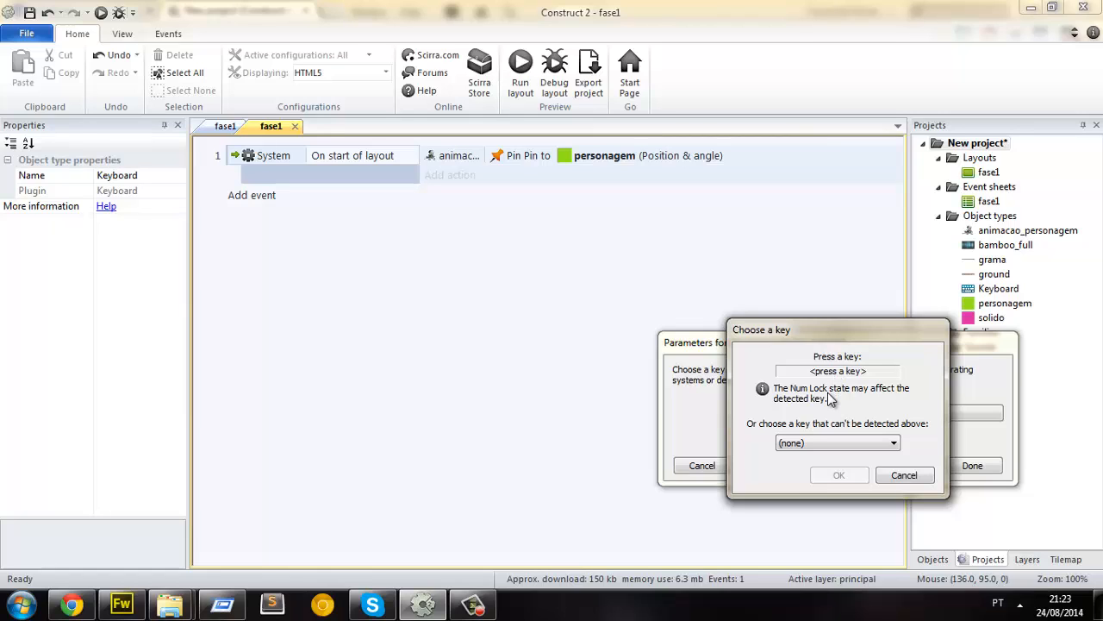
key("Left")
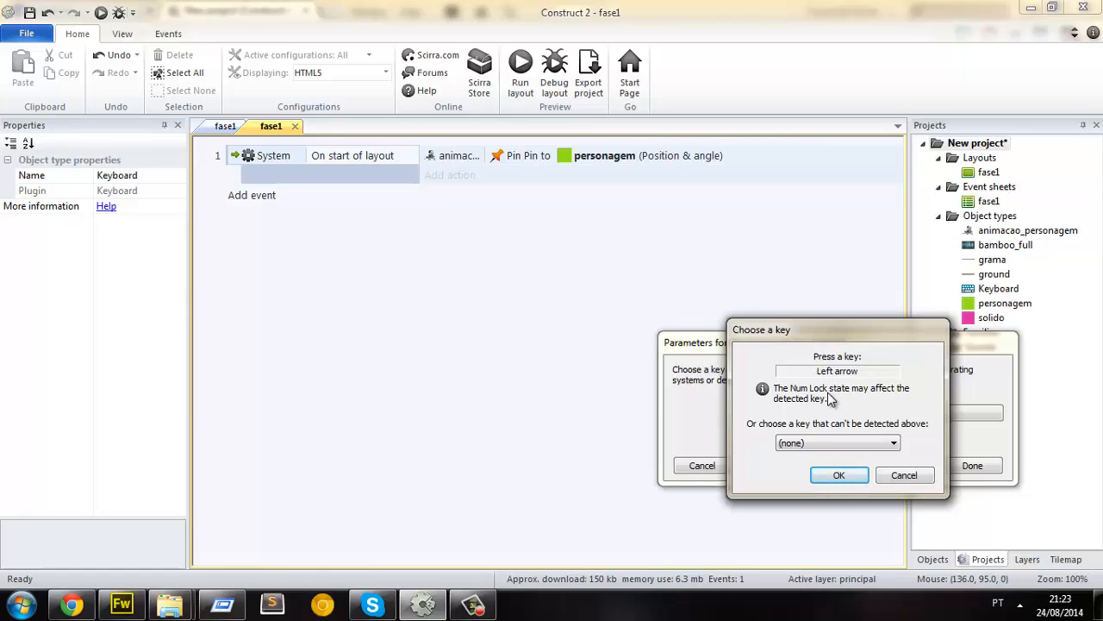
left_click(840, 475)
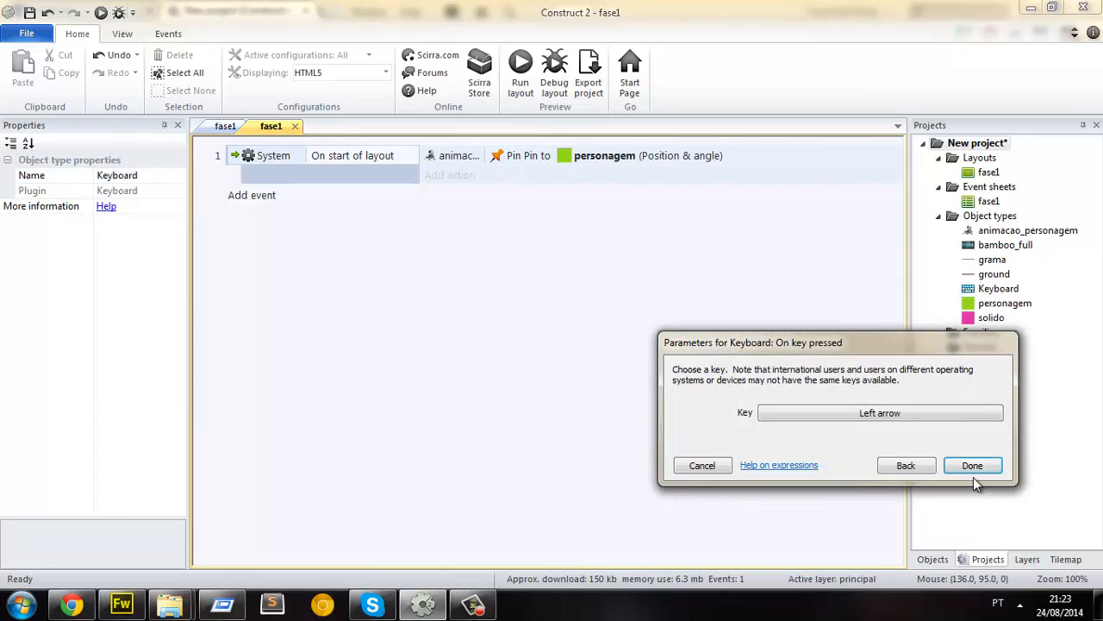
left_click(971, 467)
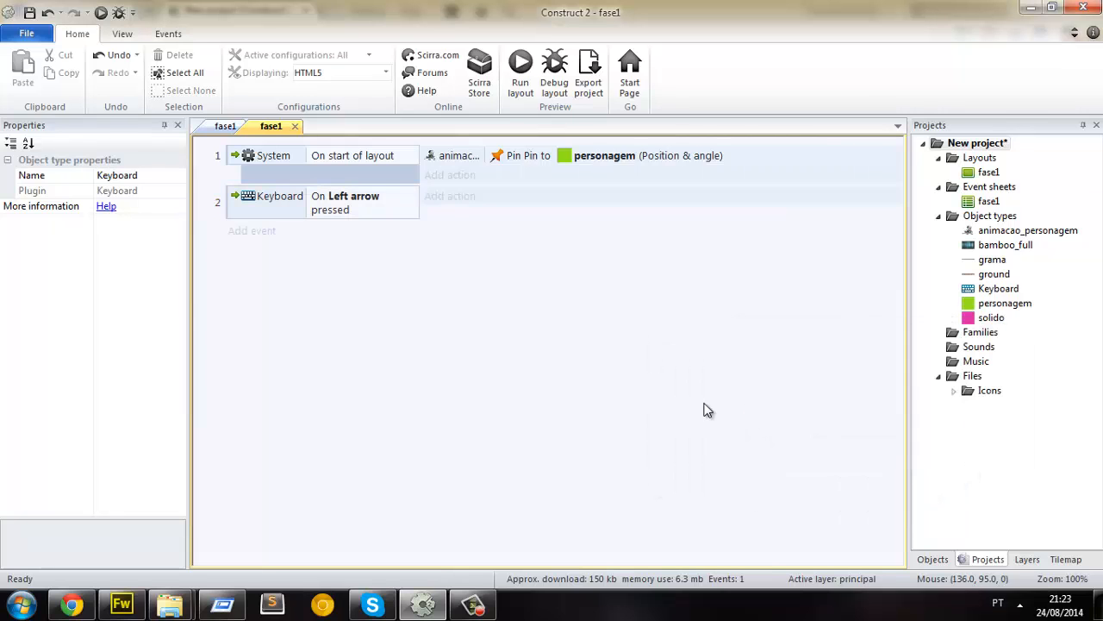
Step: Add a Set mirrored action for animacao_personagem with state Mirrored to the Left arrow event
left_click(483, 196)
left_click(700, 234)
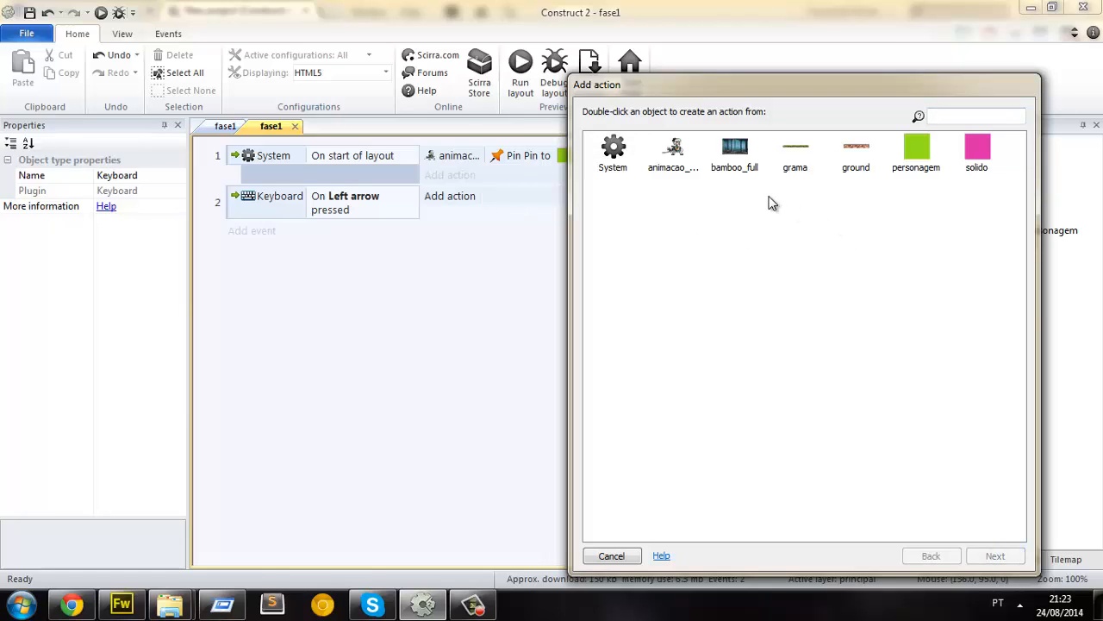
double_click(921, 157)
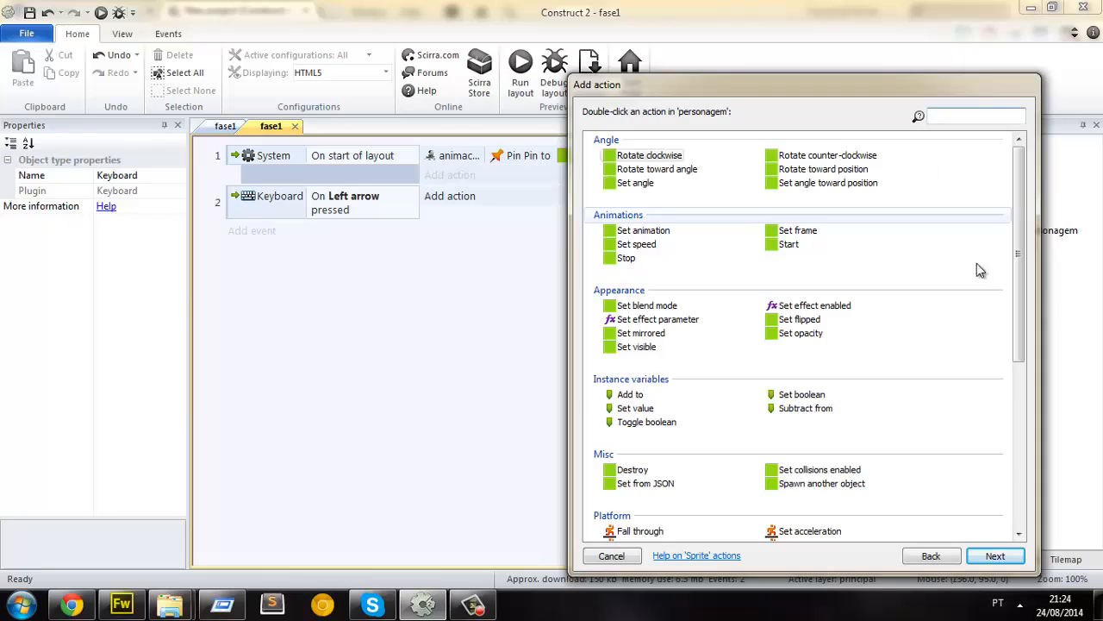
scroll(977, 263, "down", 5)
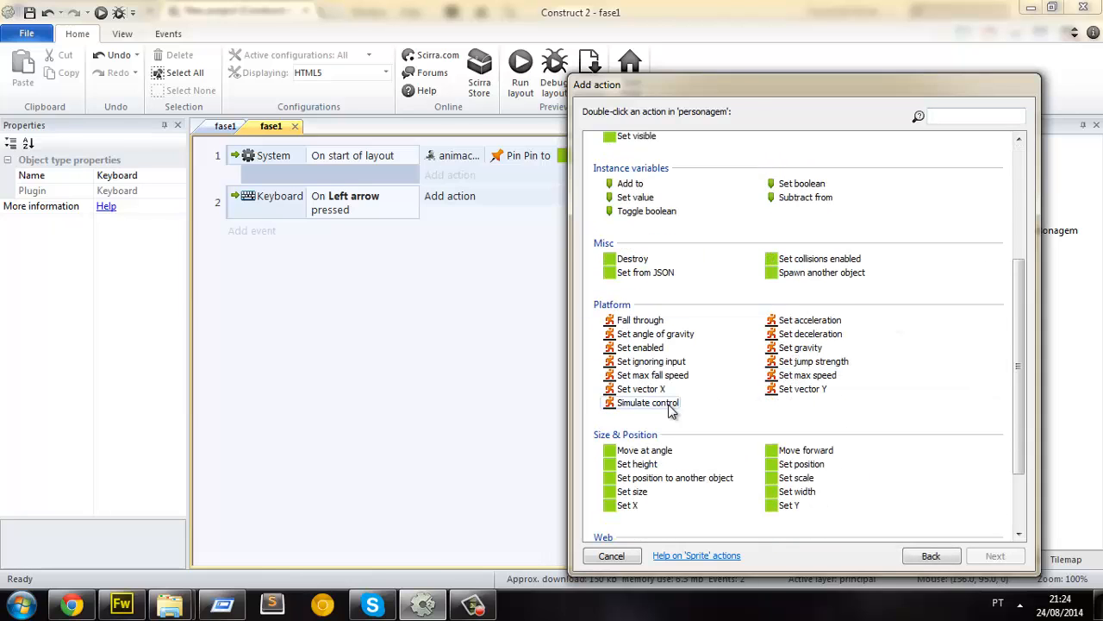
left_click(931, 555)
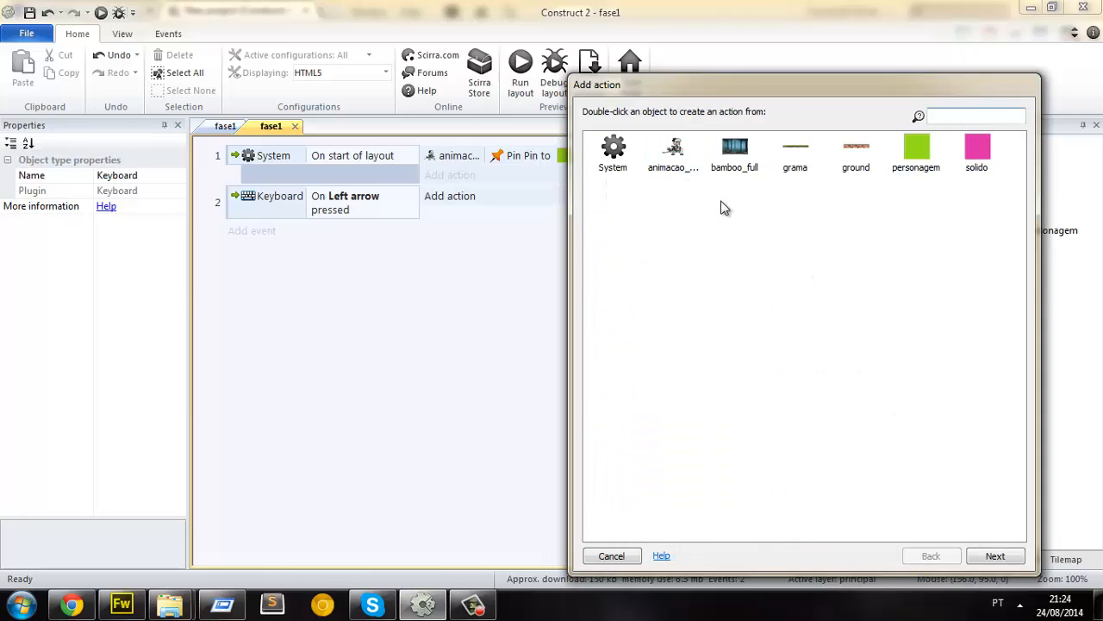
double_click(673, 156)
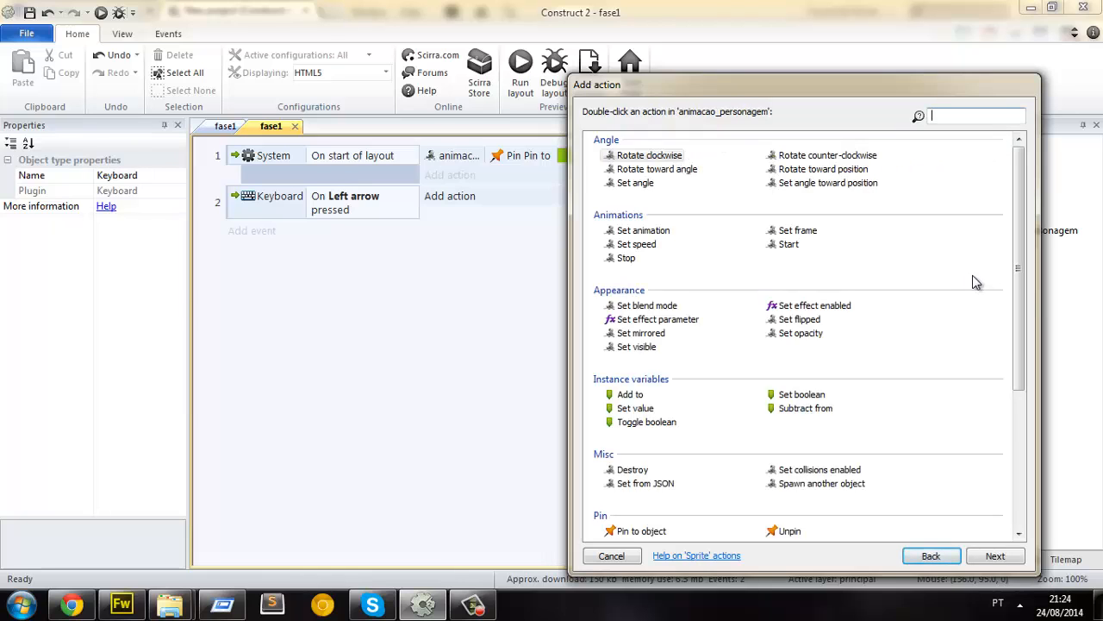
left_click(973, 276)
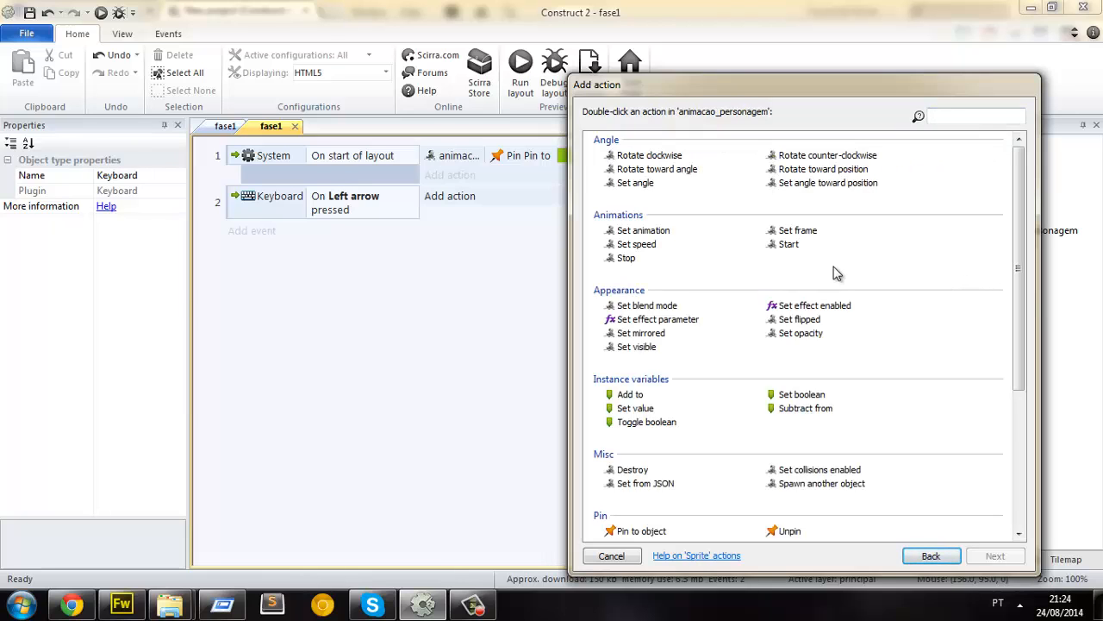
left_click(637, 336)
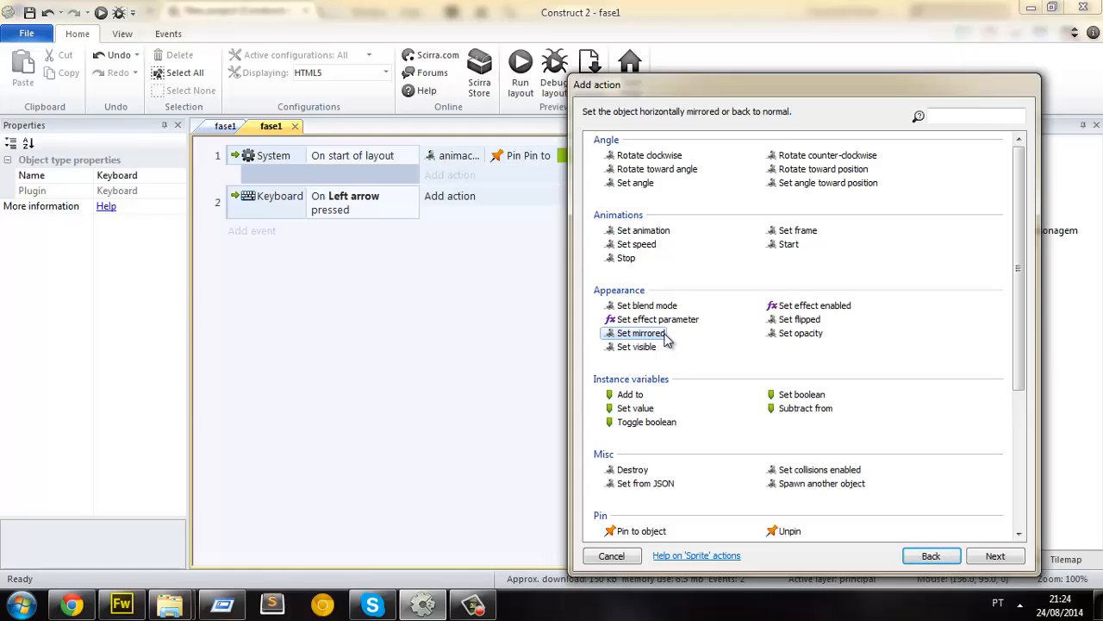
double_click(645, 335)
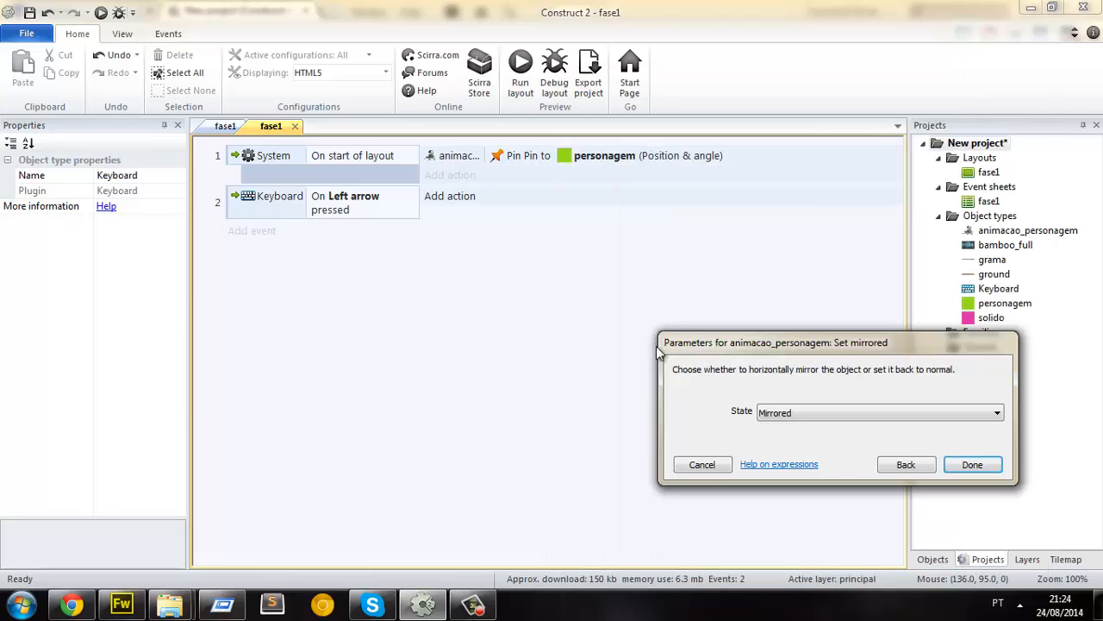
left_click(971, 465)
Step: Preview the layout in the browser, test the mirroring by walking right and left, and return to the fase1 event sheet
left_click(225, 125)
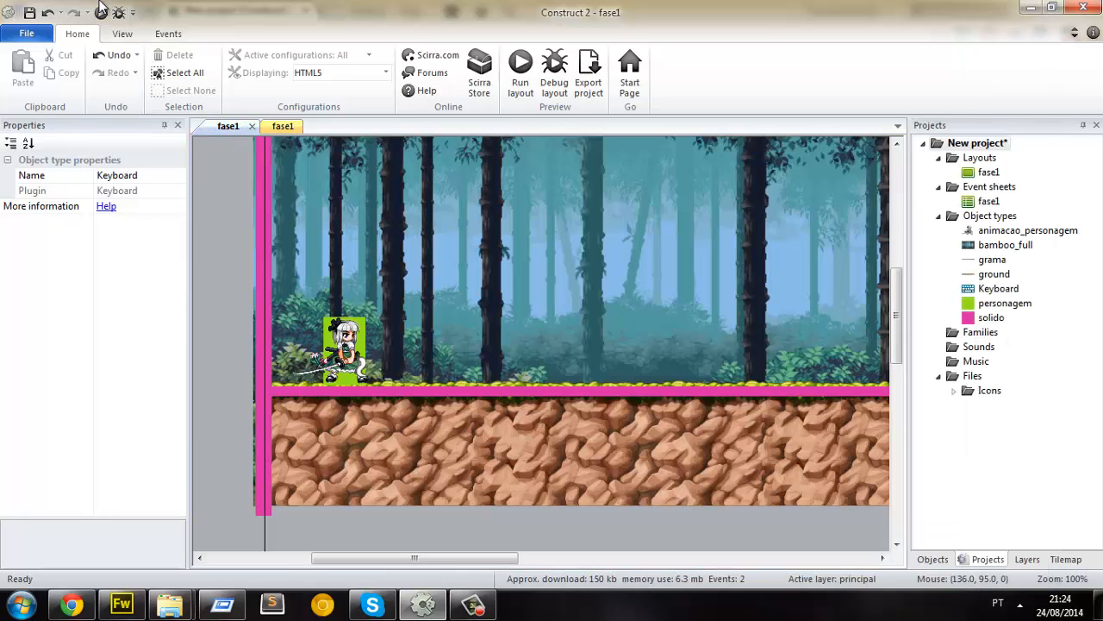
left_click(101, 12)
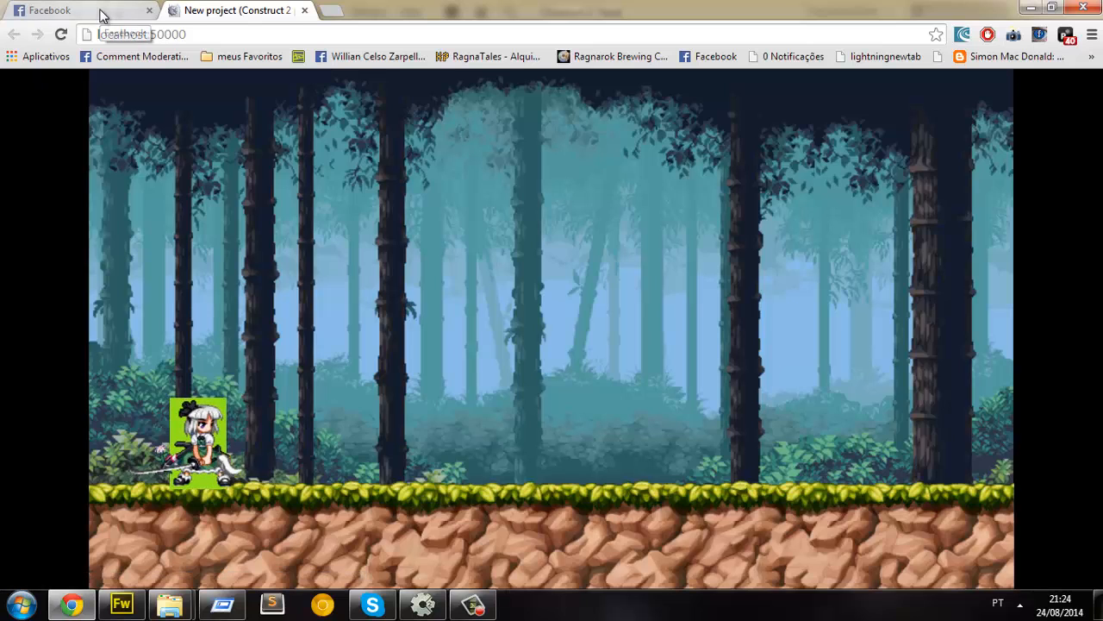
key("Right")
key("Left")
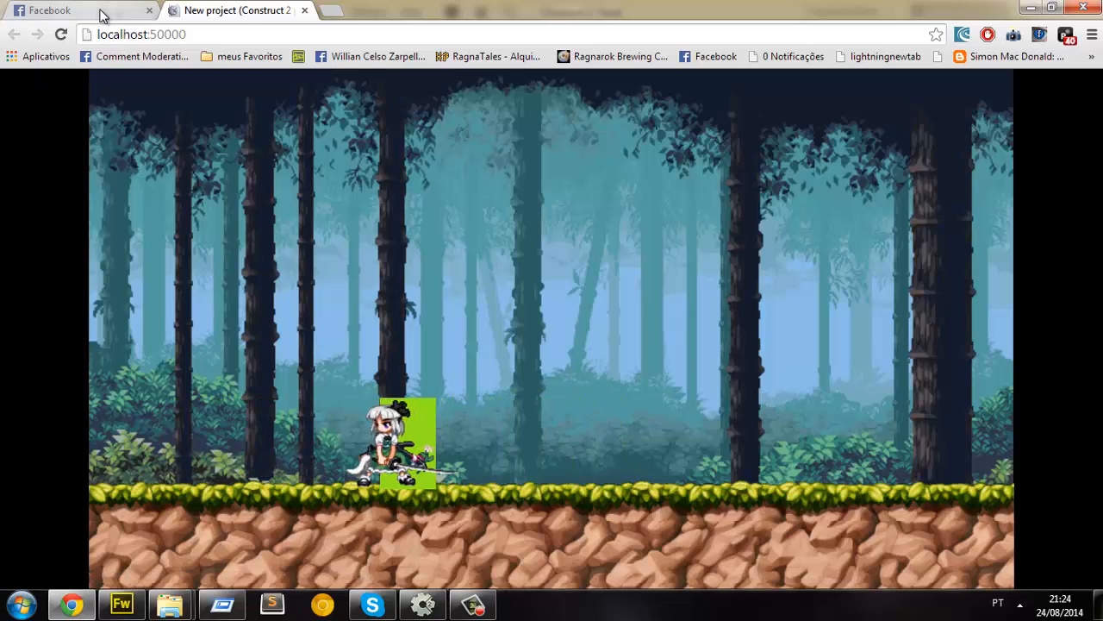
key("Right")
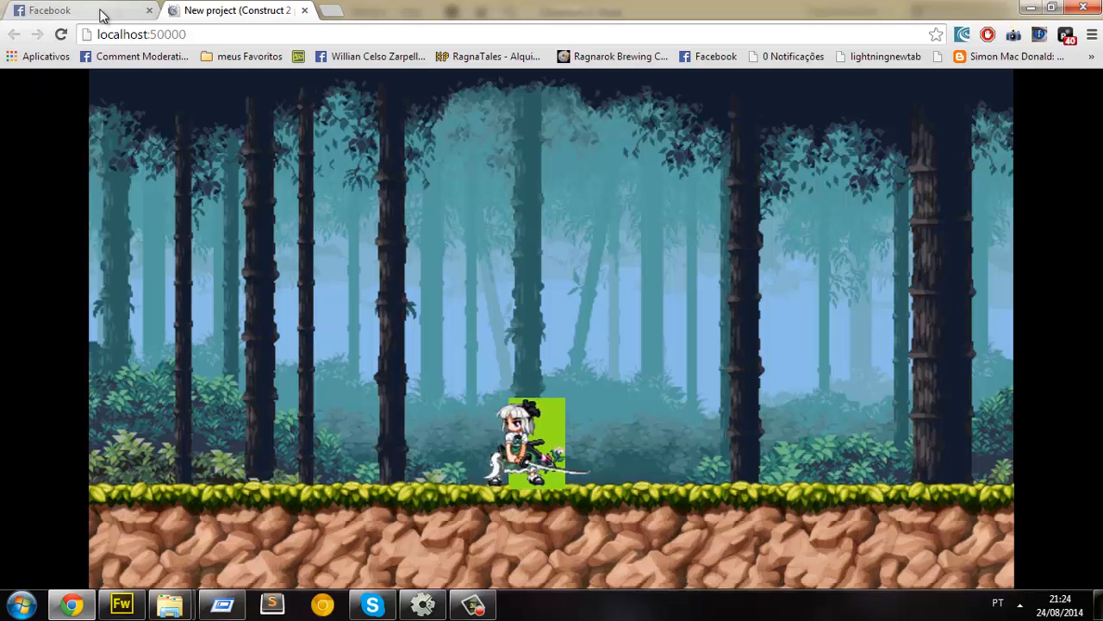
key("Left")
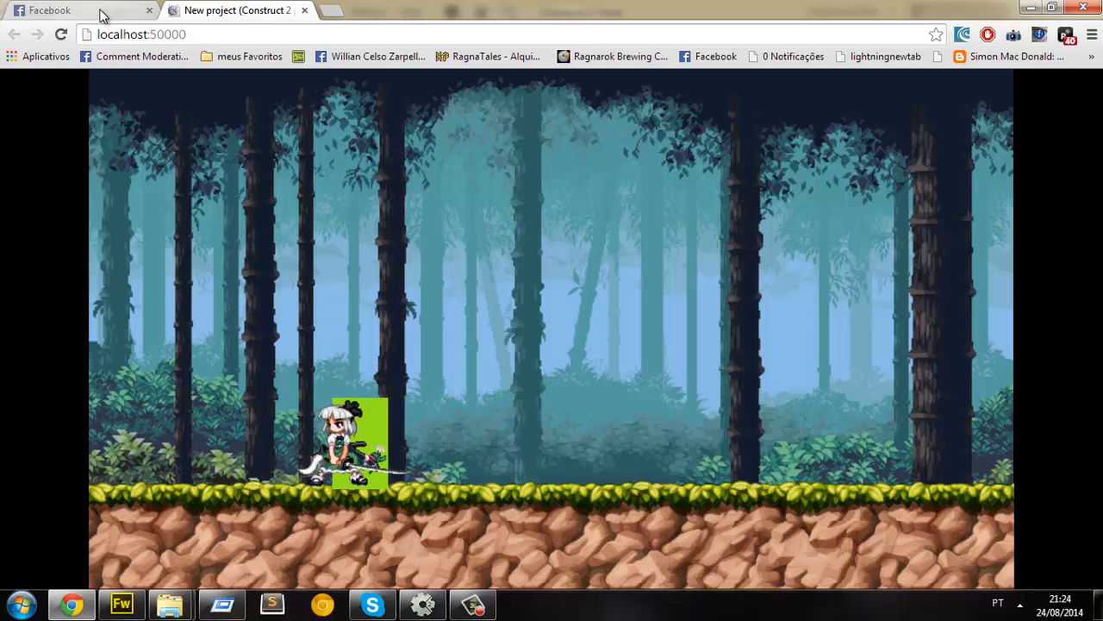
key("alt+Tab")
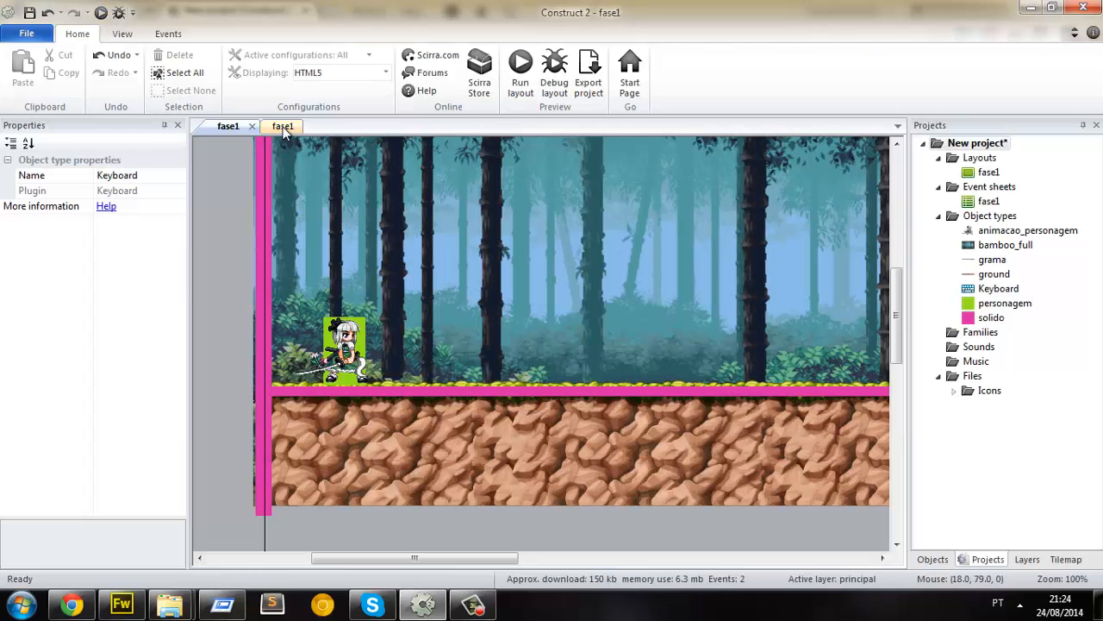
left_click(284, 128)
Step: Try duplicating the Left arrow event with its Set Mirrored action, and remove the pasted copies
left_click(238, 204)
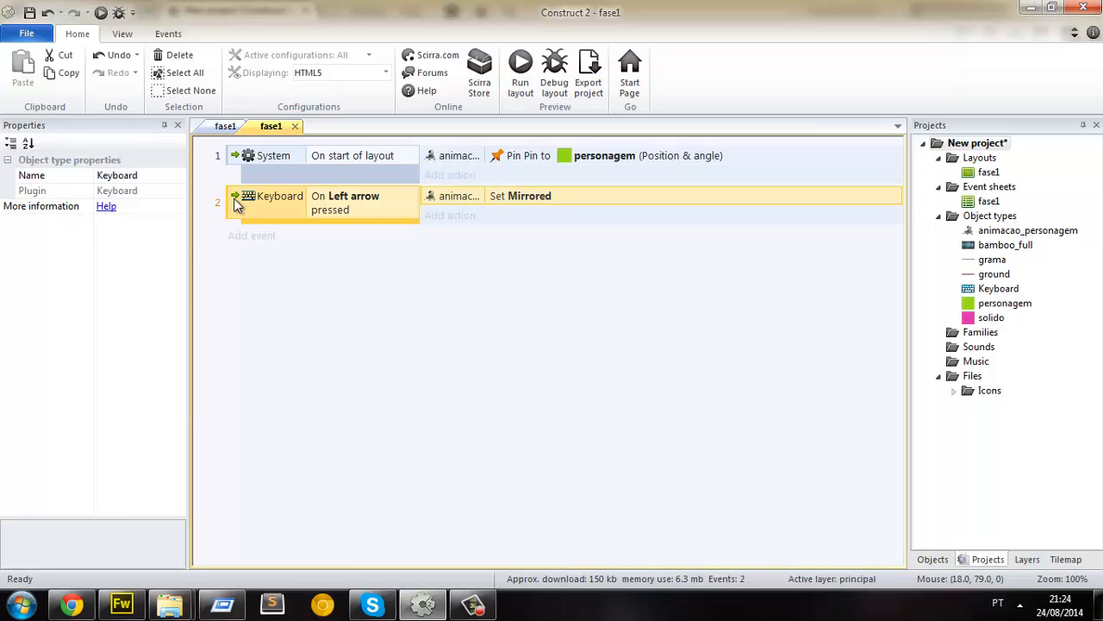
key("ctrl+c")
key("ctrl+v")
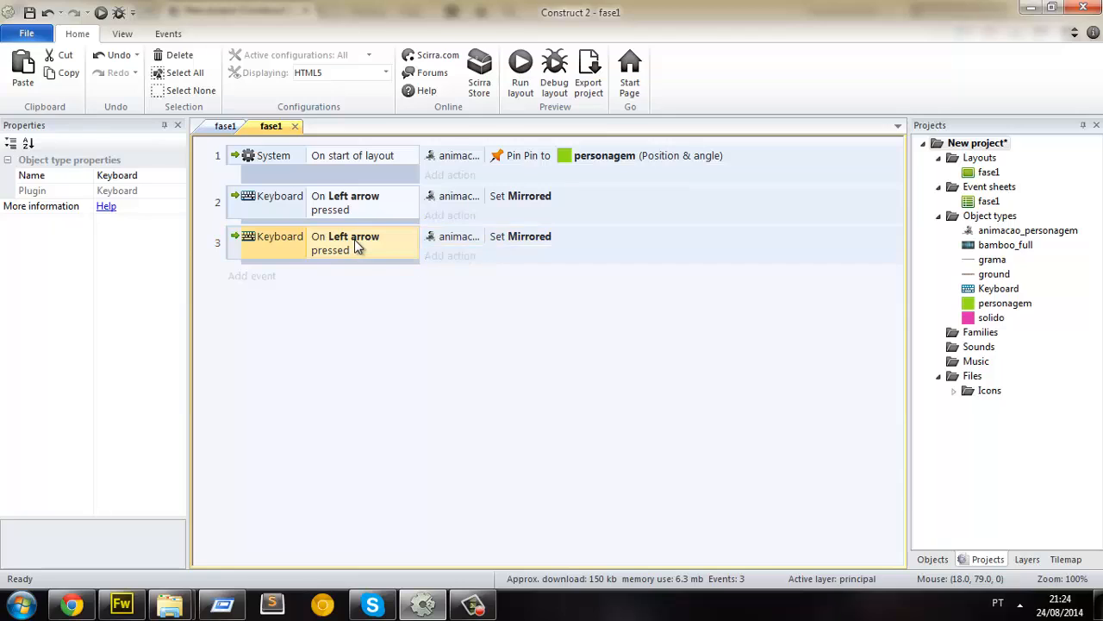
double_click(355, 239)
left_click(713, 468)
key("ctrl+z")
left_click(238, 200)
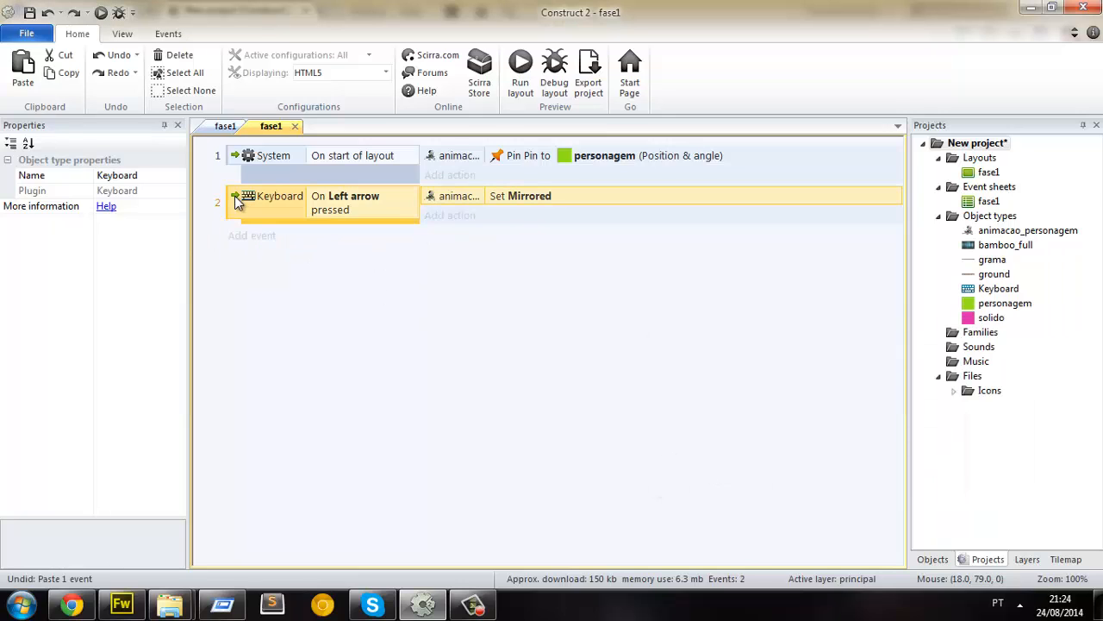
key("ctrl+v")
left_click(316, 311)
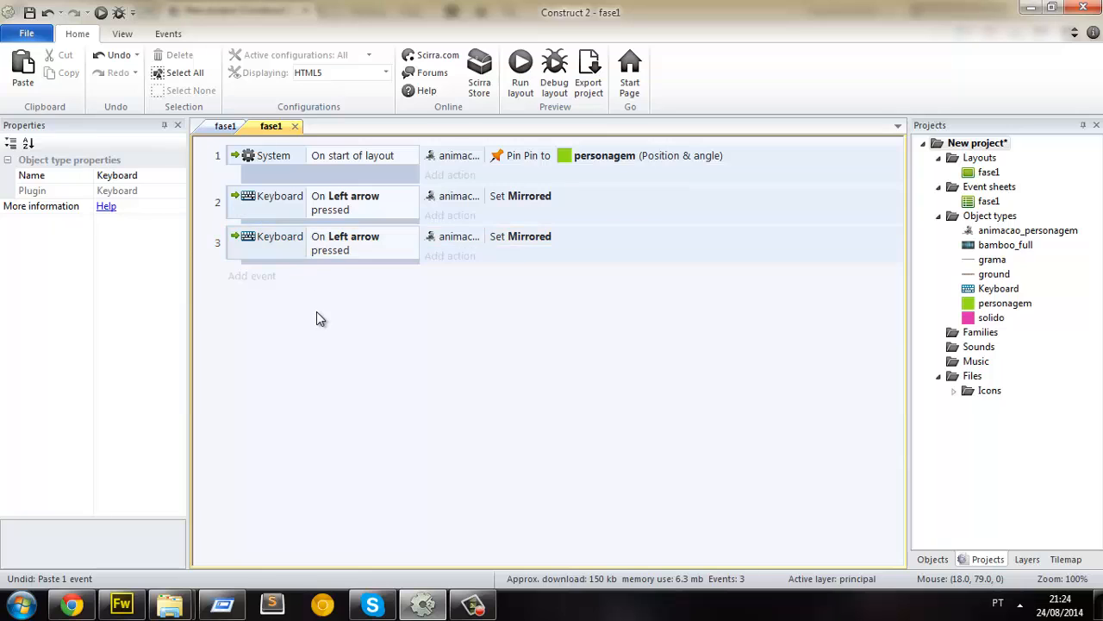
left_click(235, 242)
right_click(234, 240)
left_click(268, 474)
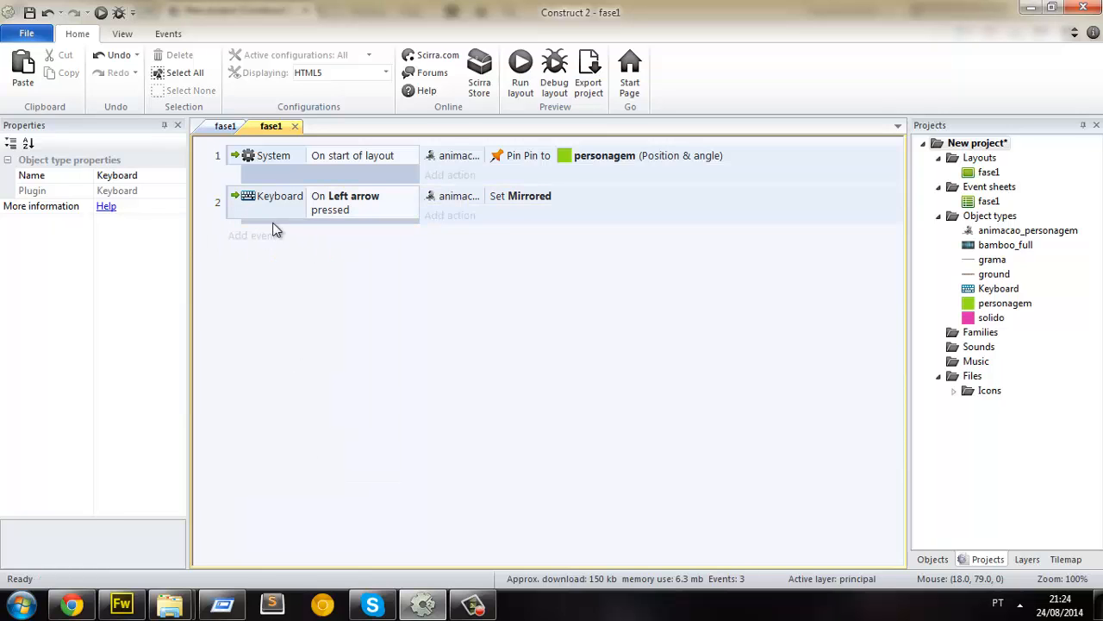
Step: Add a Keyboard "On key pressed" event for the Right arrow key below the Left arrow event
left_click(242, 241)
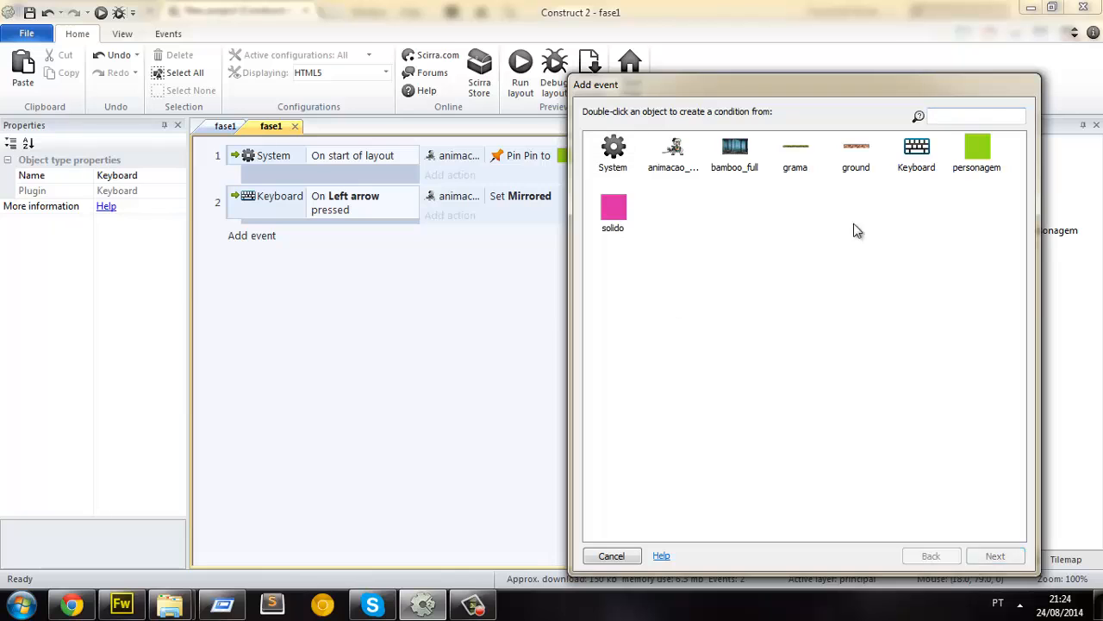
double_click(916, 145)
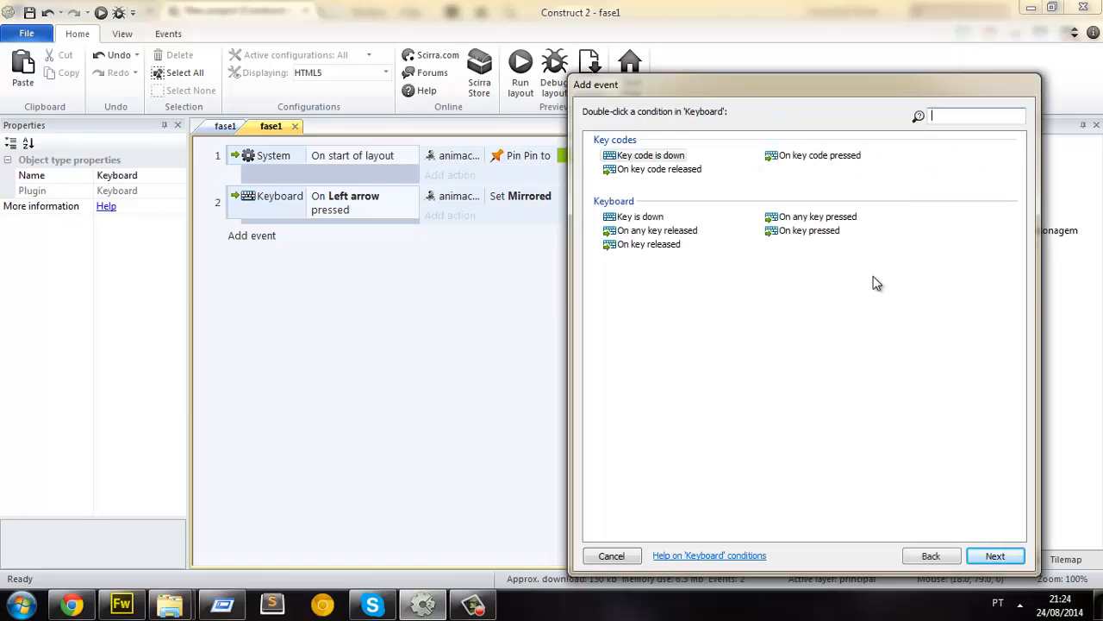
left_click(794, 235)
double_click(798, 233)
left_click(916, 414)
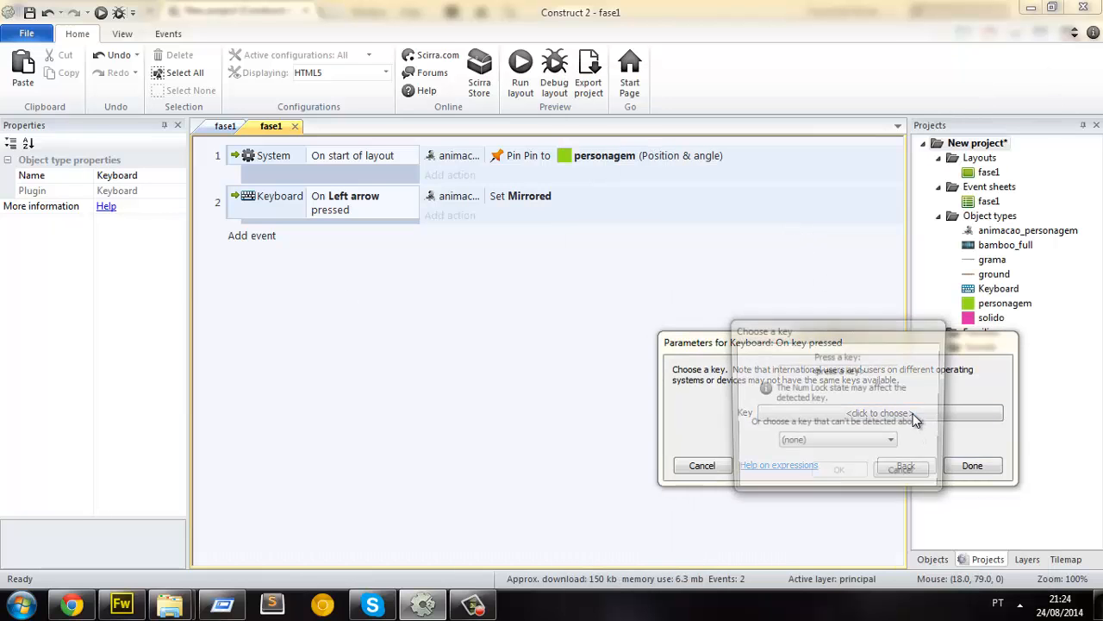
key("Right")
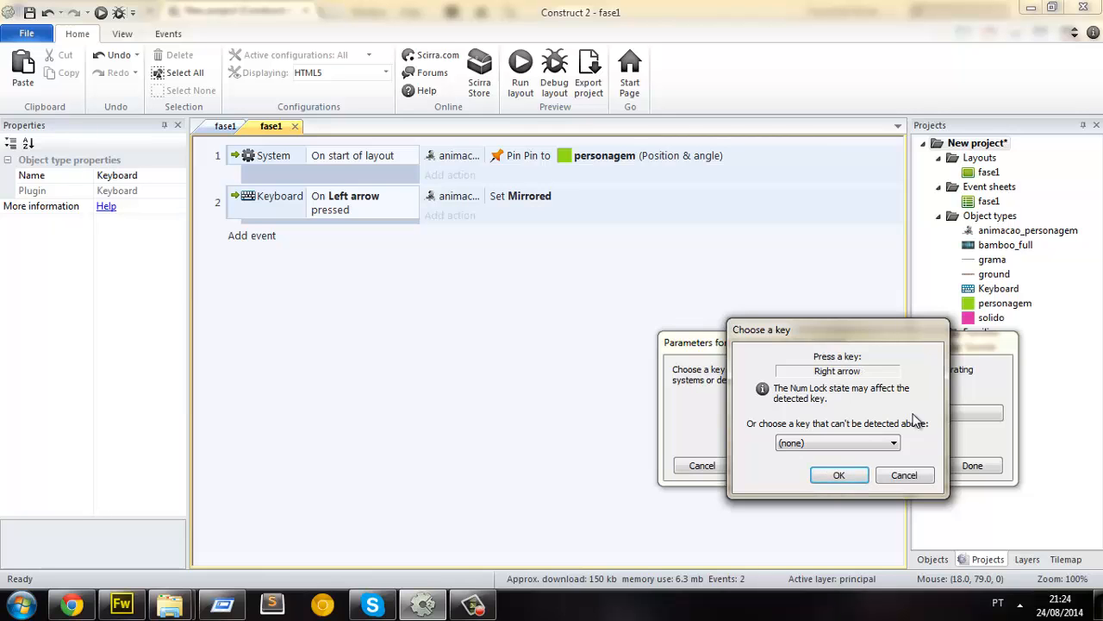
key("Return")
left_click(965, 464)
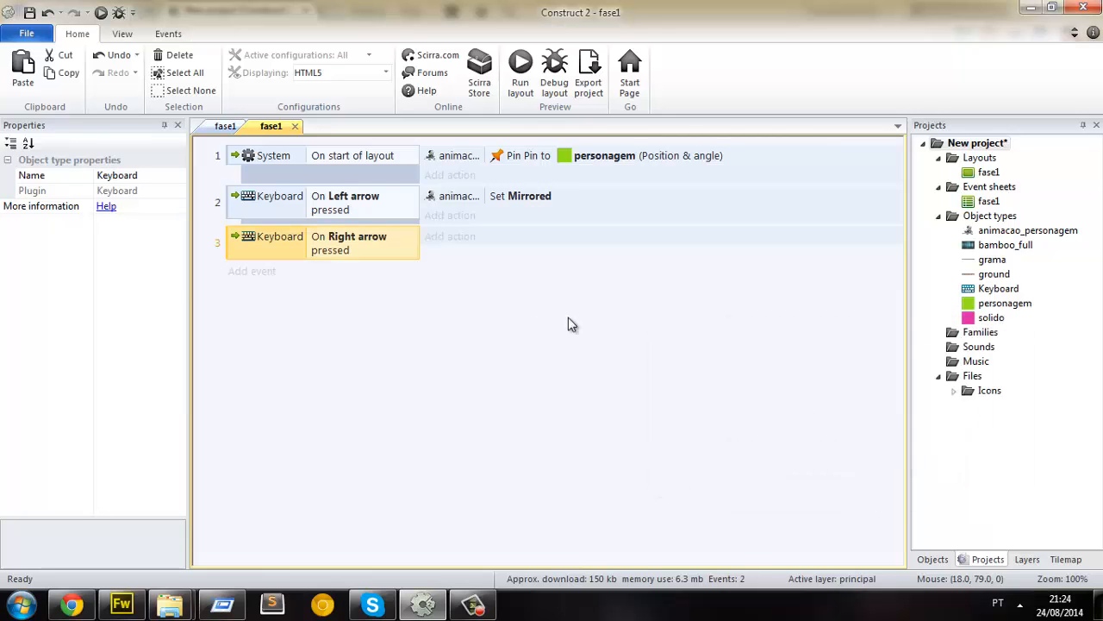
Step: Add a Set mirrored action for animacao_personagem with state Not mirrored to the Right arrow event
left_click(517, 243)
double_click(673, 155)
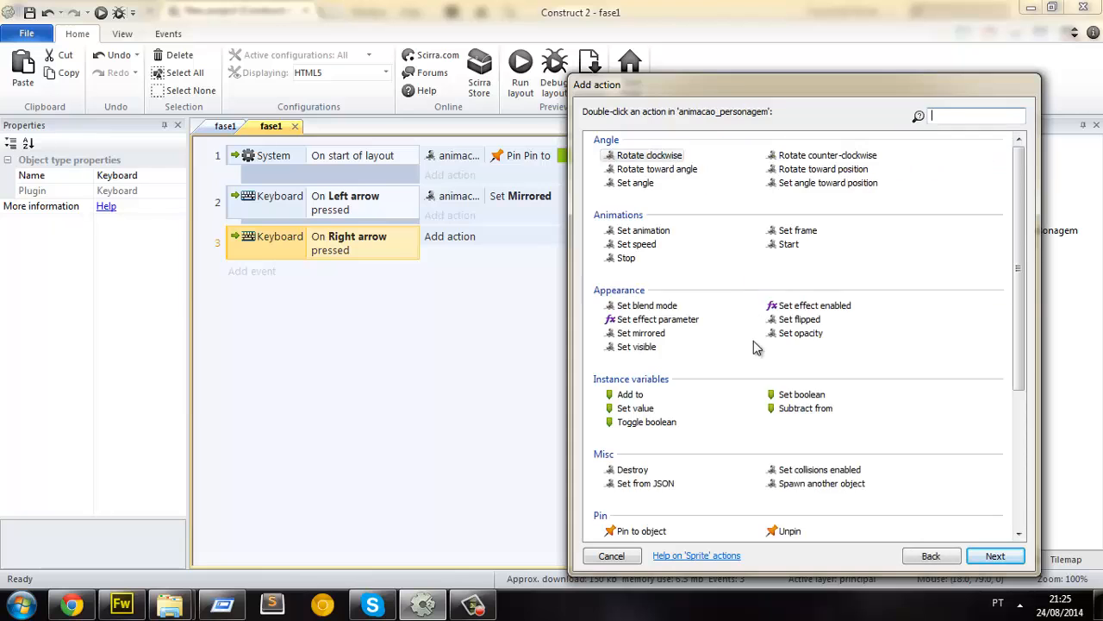
double_click(646, 333)
left_click(786, 413)
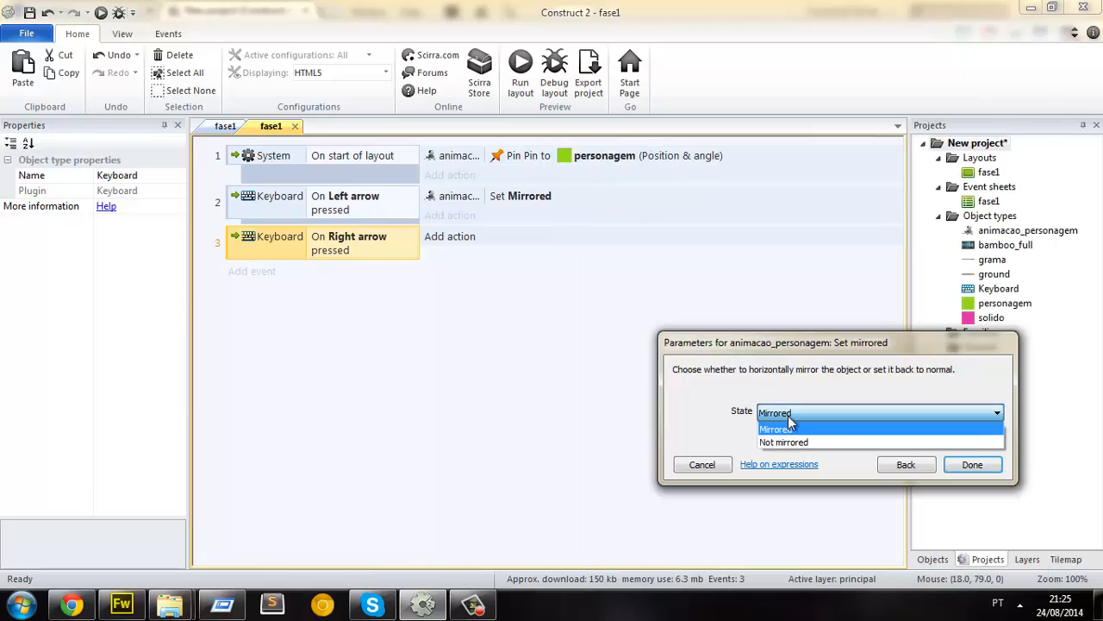
left_click(786, 442)
left_click(972, 464)
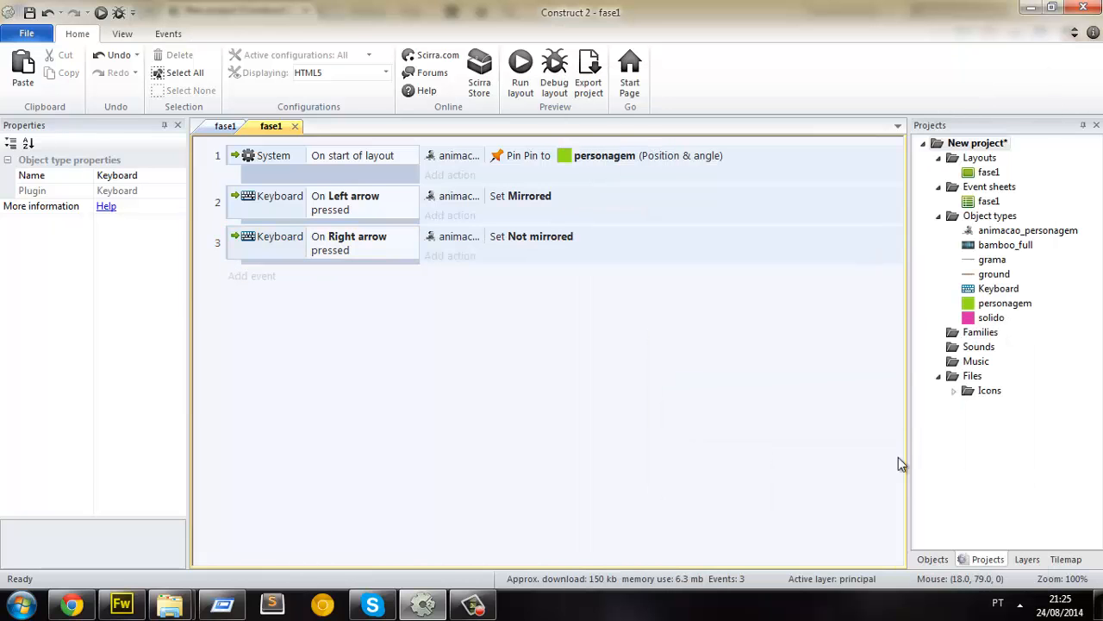
Step: Preview the fase1 layout in the browser, test walking and turning in both directions, and return to the event sheet
left_click(225, 126)
left_click(100, 13)
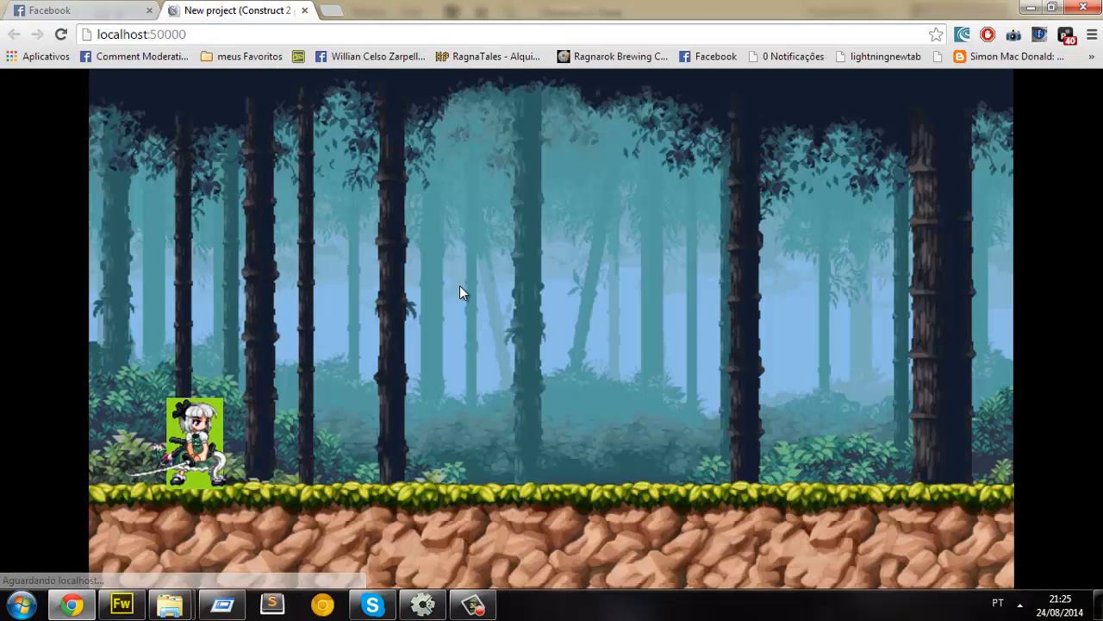
key("Right")
key("Right")
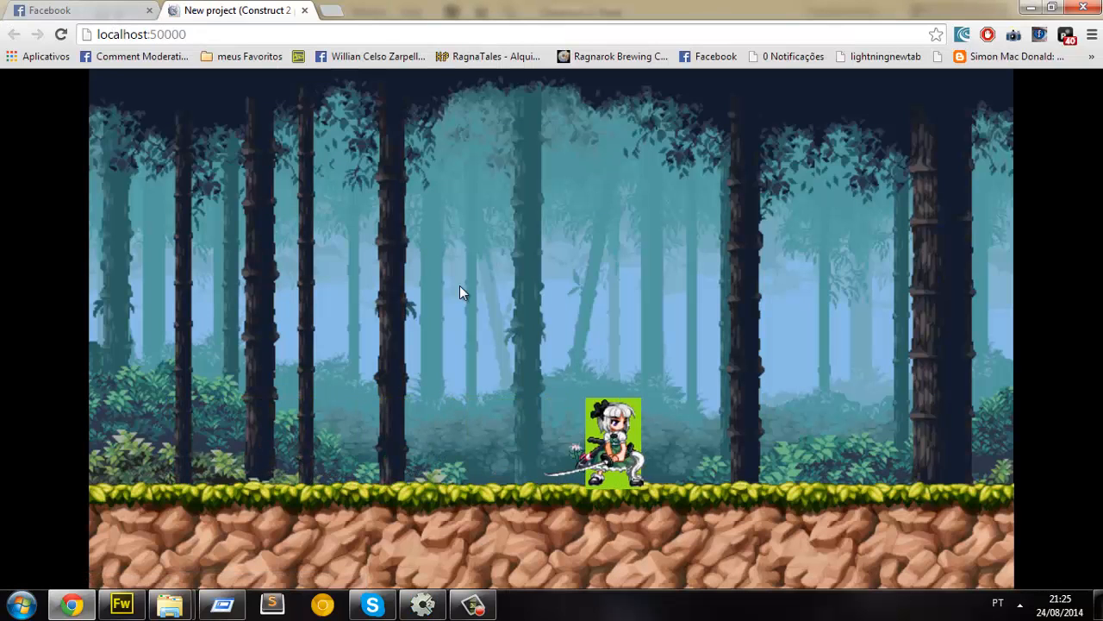
key("Left")
key("Right")
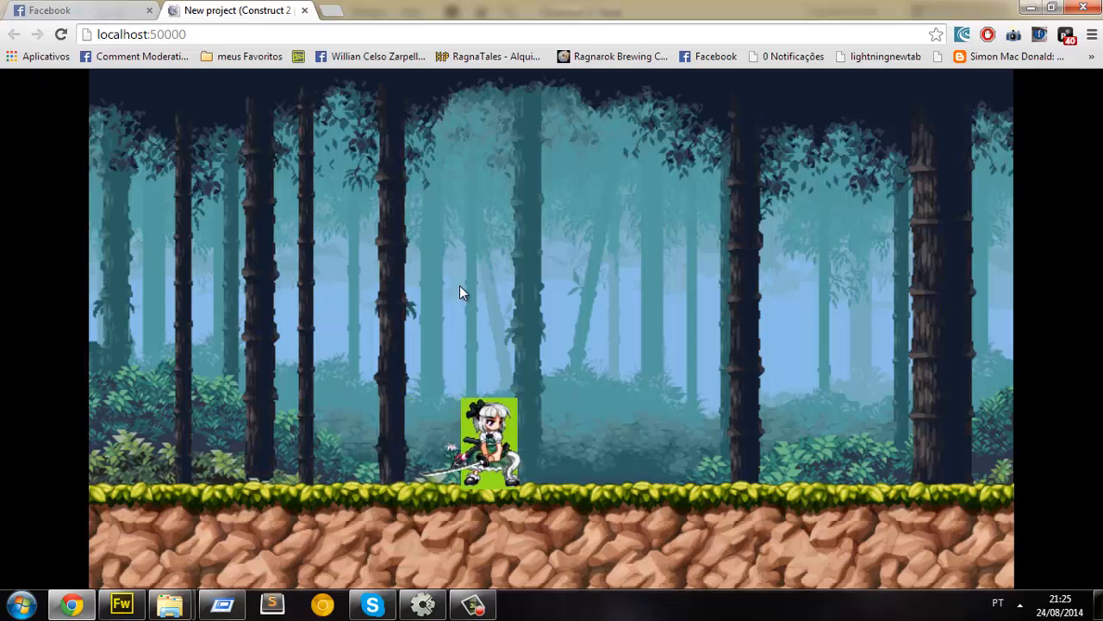
key("Left")
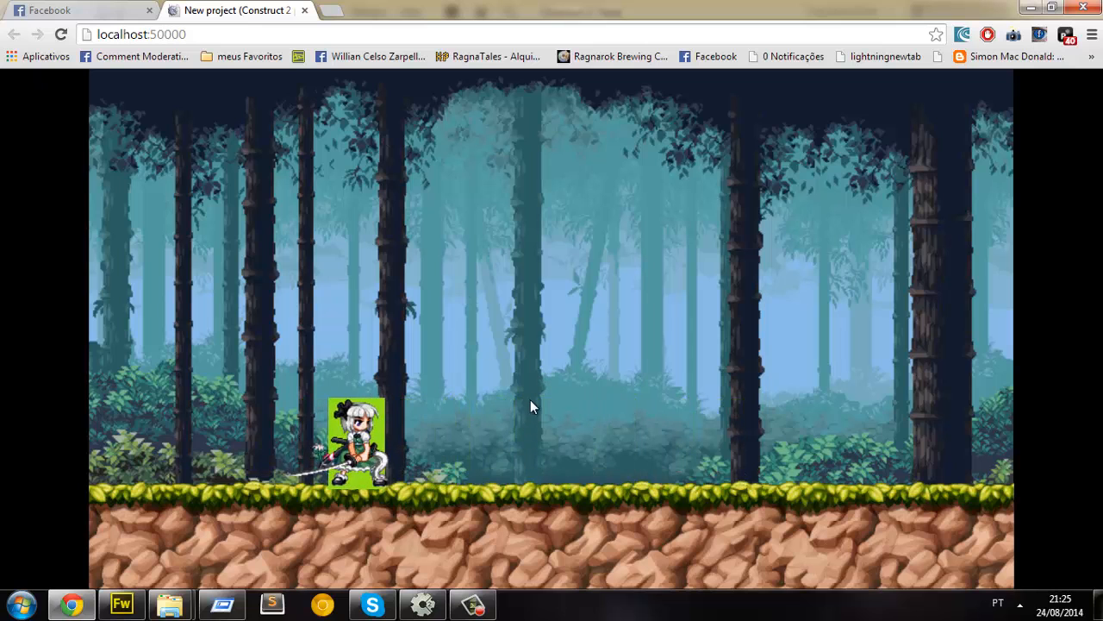
left_click(435, 599)
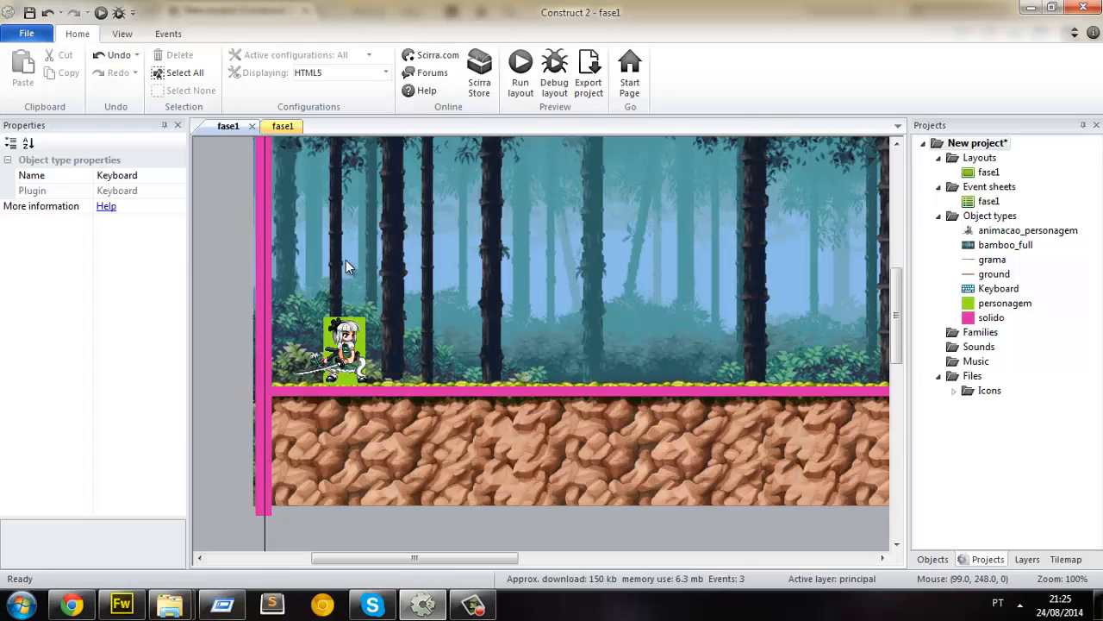
left_click(282, 127)
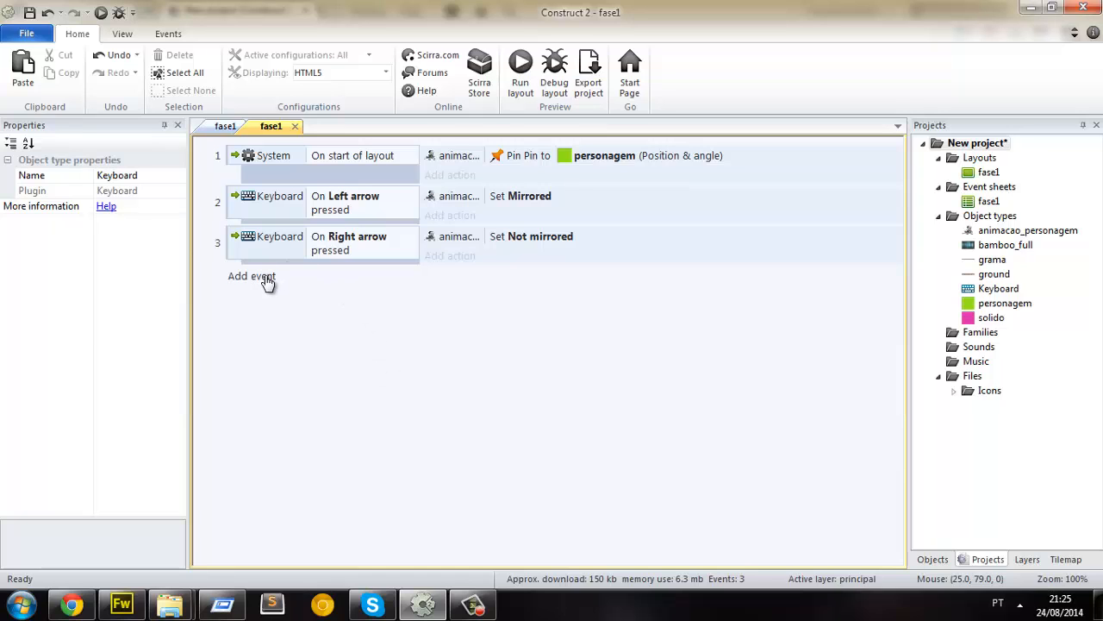
Step: Check the names of animacao_personagem's animations in its image editor and return to the fase1 event sheet
left_click(225, 128)
double_click(349, 339)
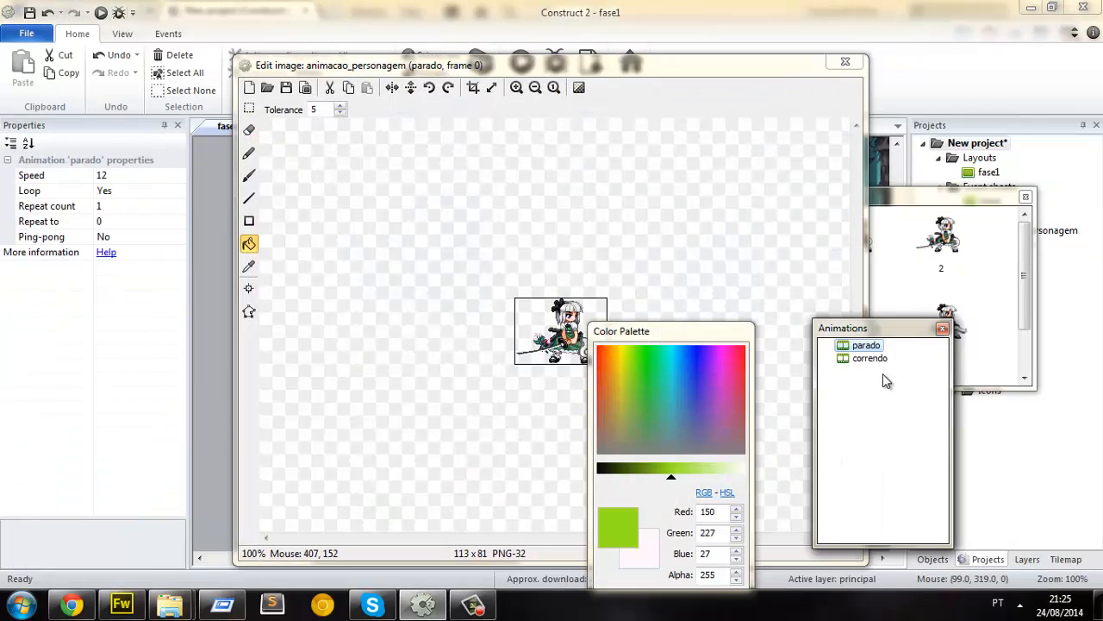
left_click(864, 363)
left_click(842, 66)
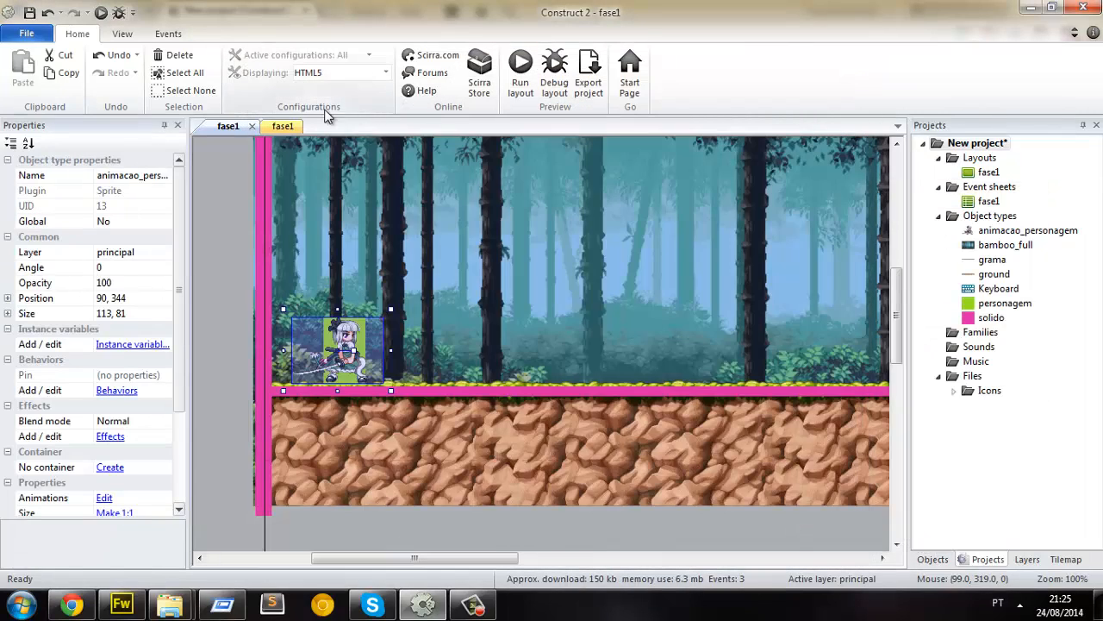
left_click(275, 127)
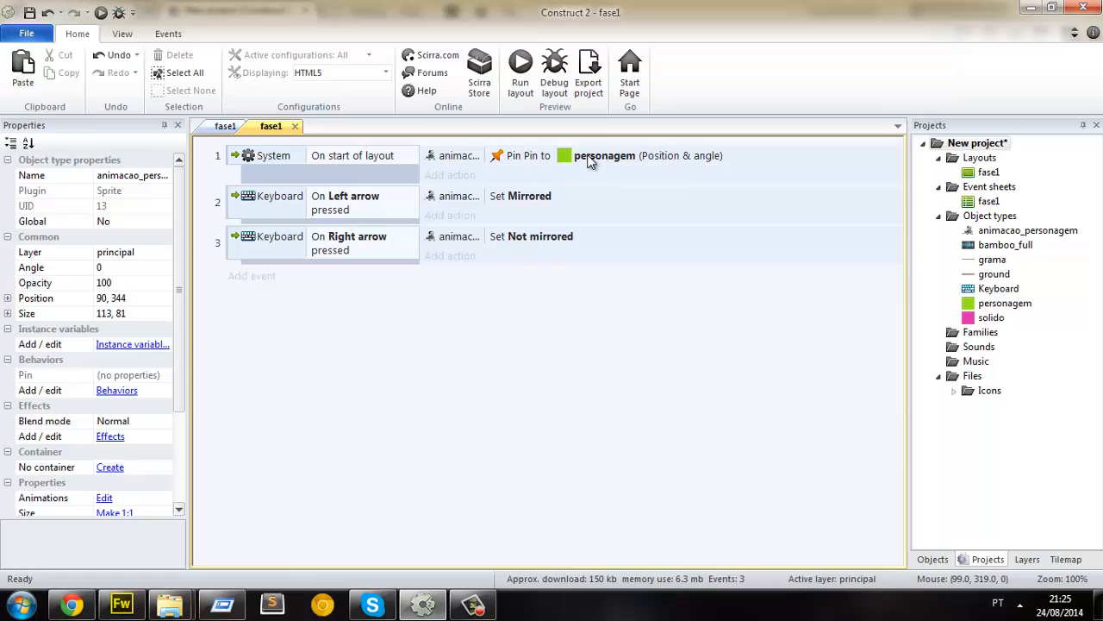
Step: Add a personagem event with the Platform "On moved" condition below the Right arrow event
left_click(252, 277)
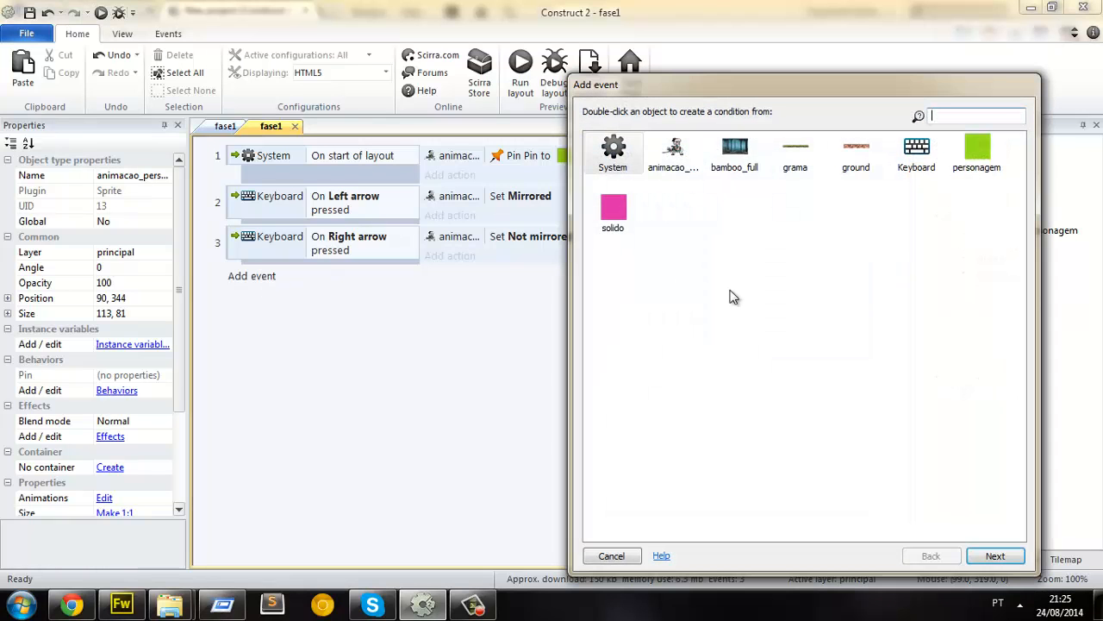
left_click(616, 555)
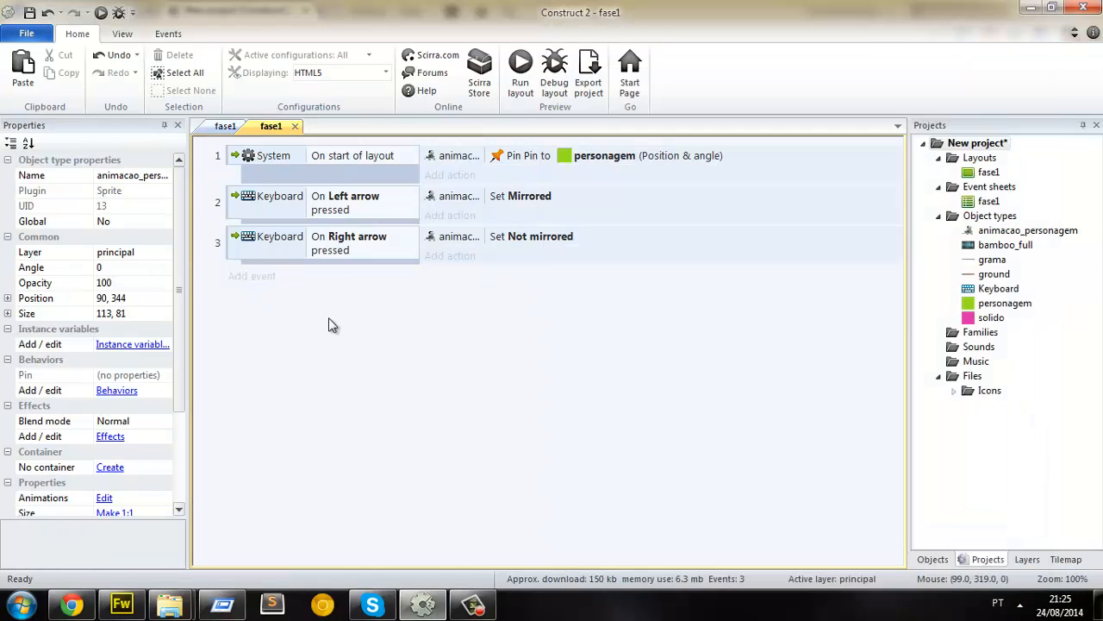
left_click(266, 283)
double_click(983, 168)
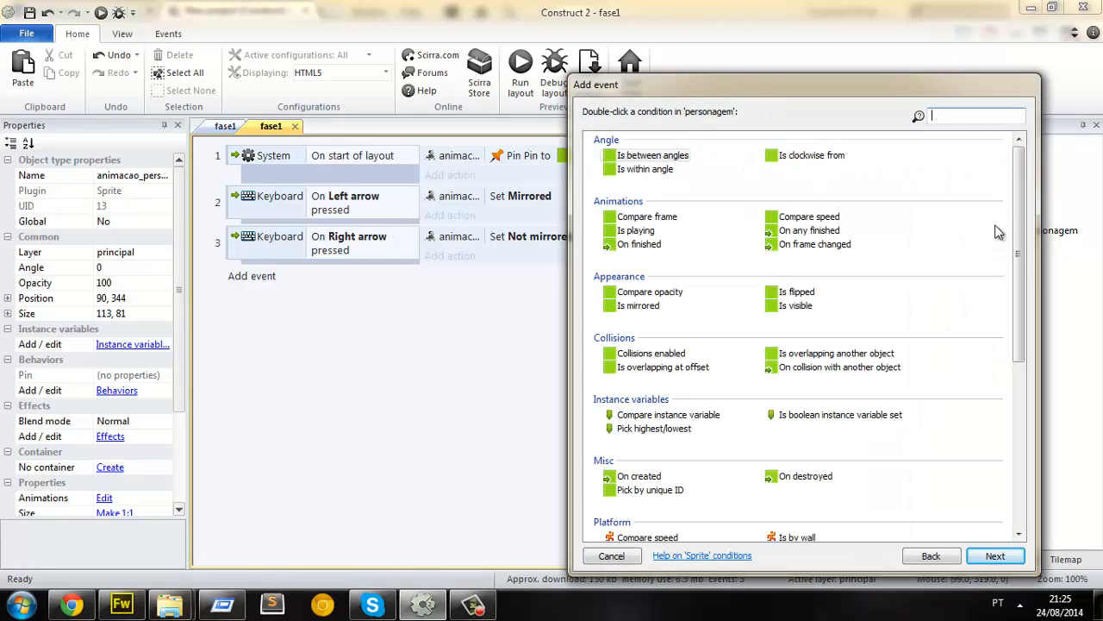
left_click_drag(1024, 252, 948, 420)
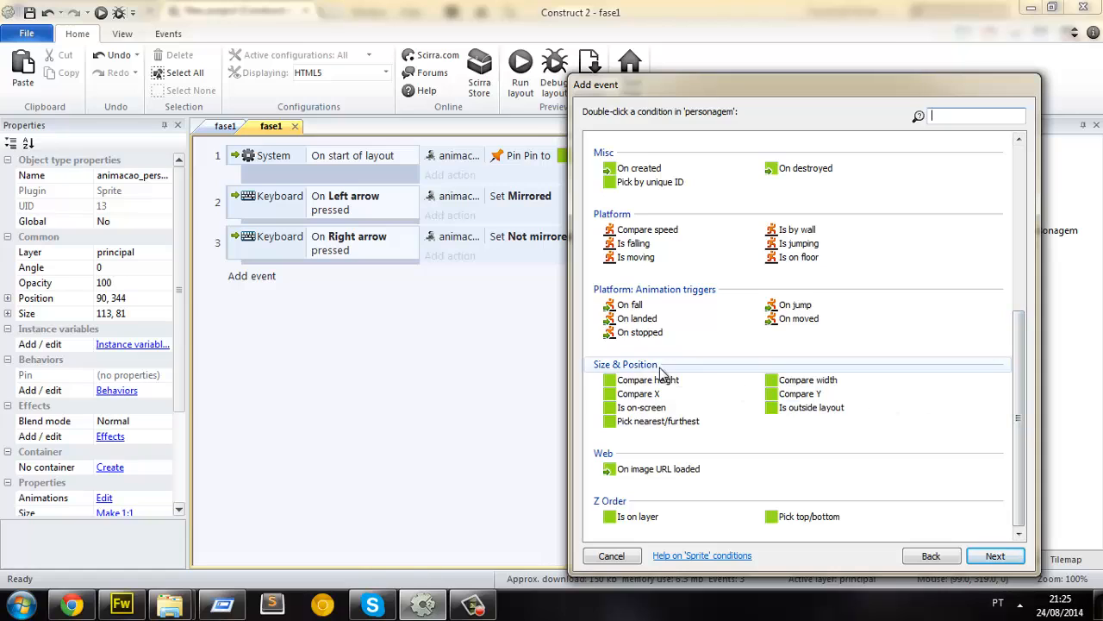
left_click(799, 321)
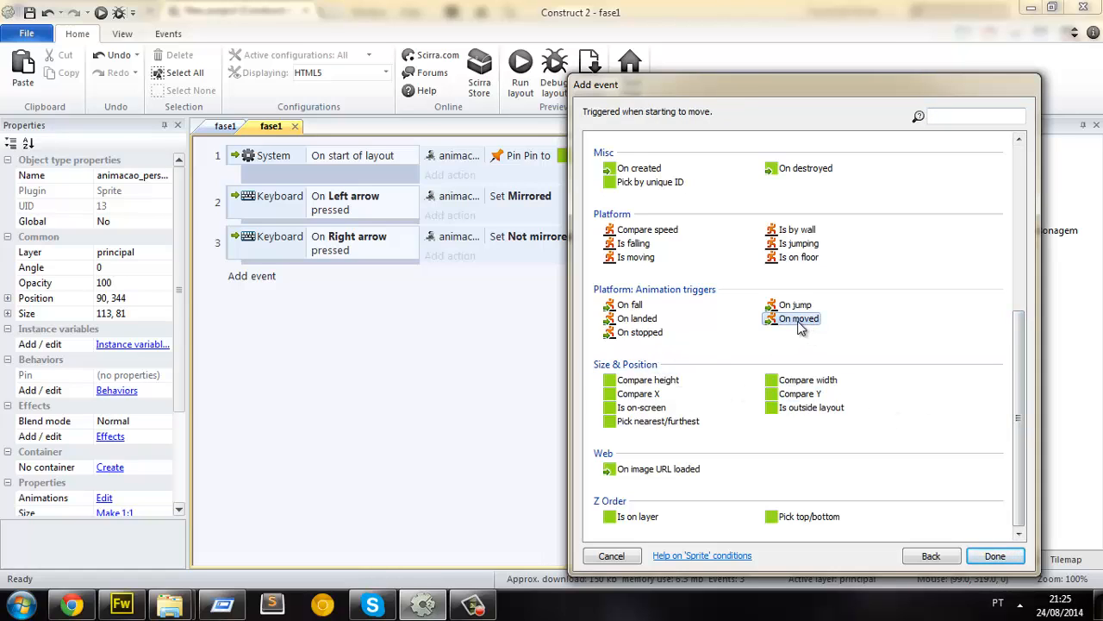
double_click(793, 320)
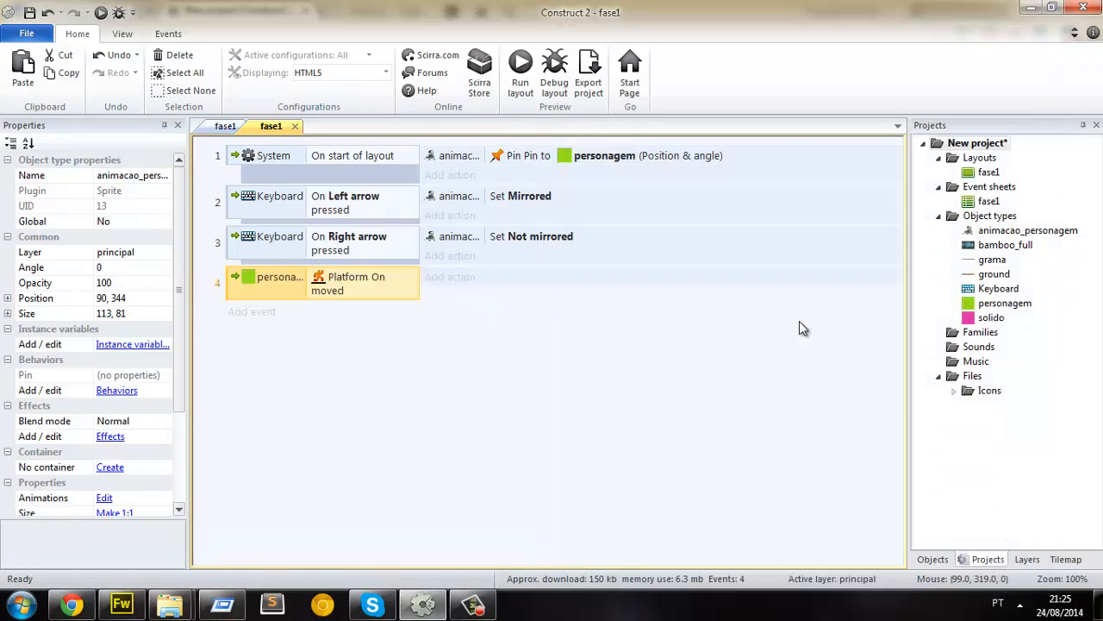
Step: Add a Set animation action for animacao_personagem to the On moved event, playing "correndo" from beginning
left_click(454, 278)
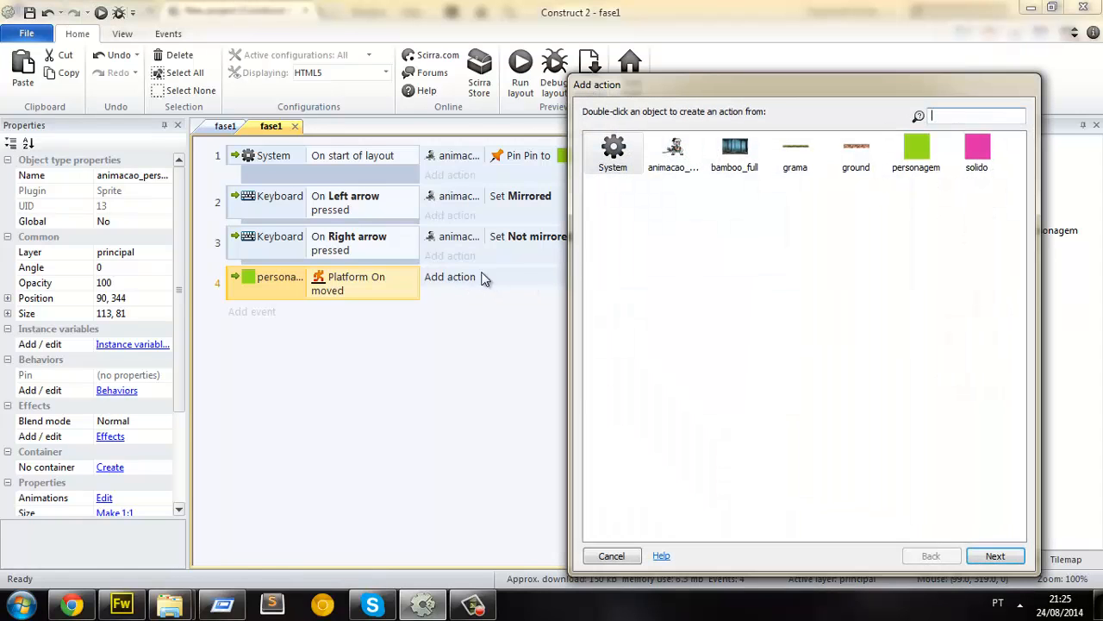
left_click(668, 160)
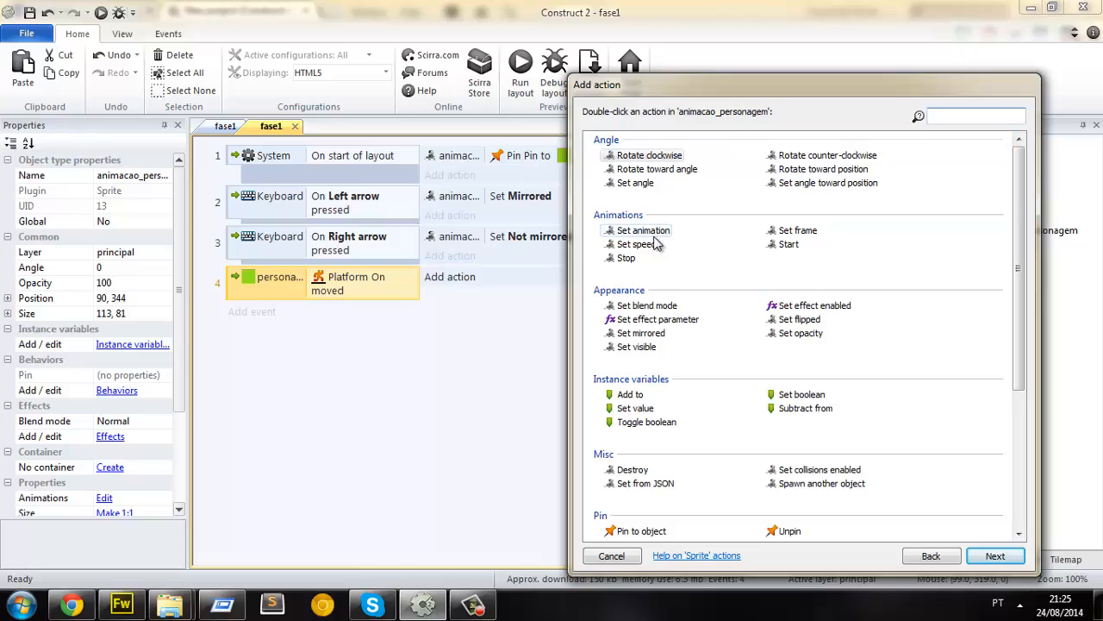
double_click(635, 235)
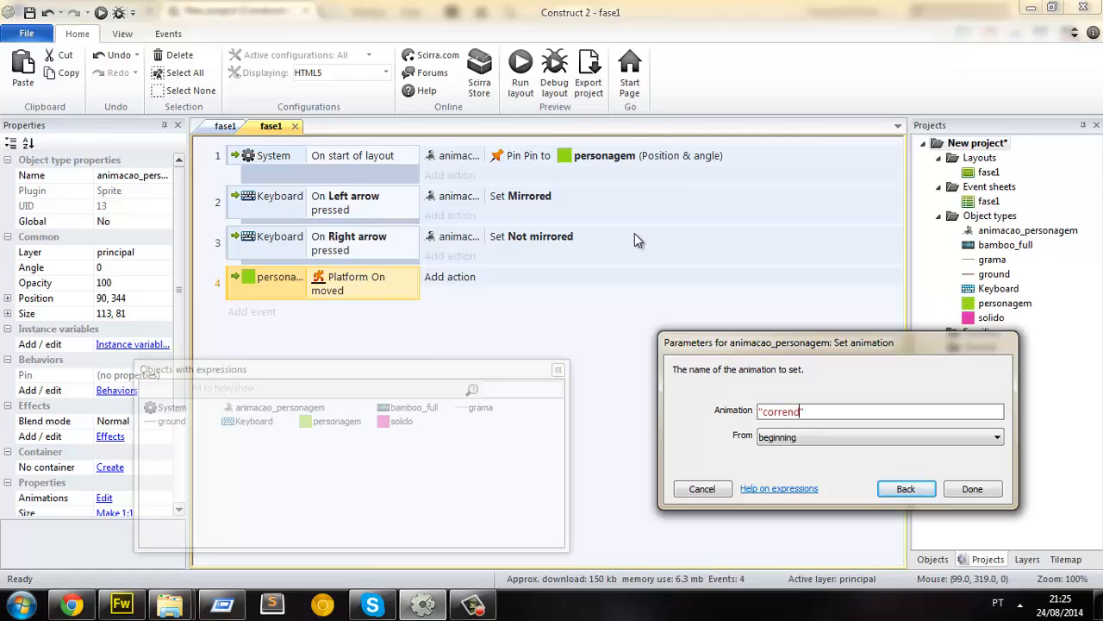
left_click(811, 438)
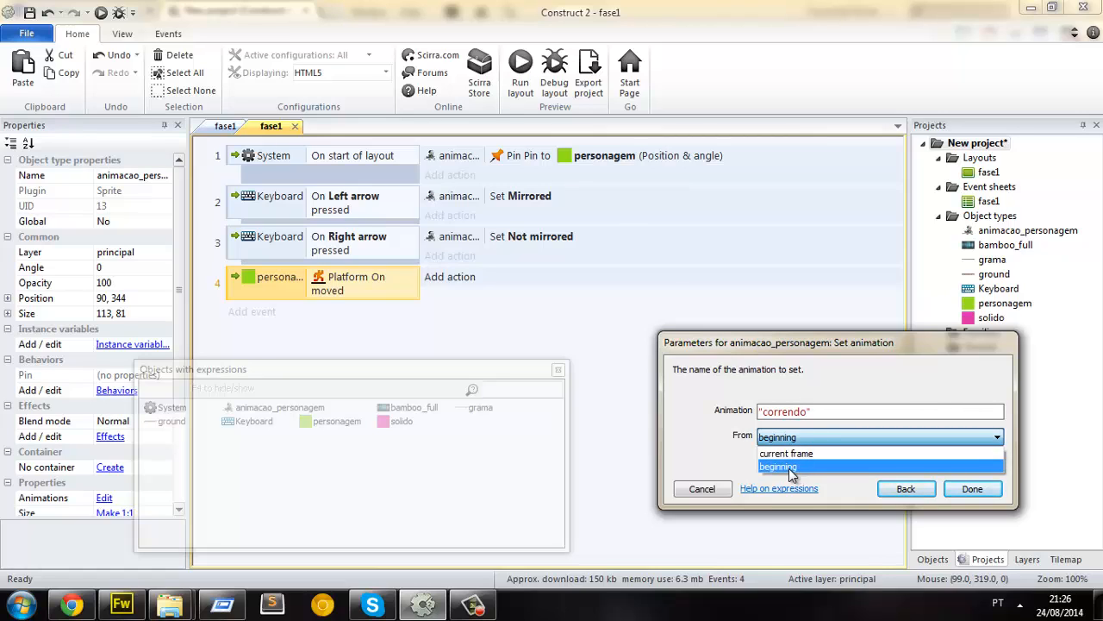
left_click(790, 466)
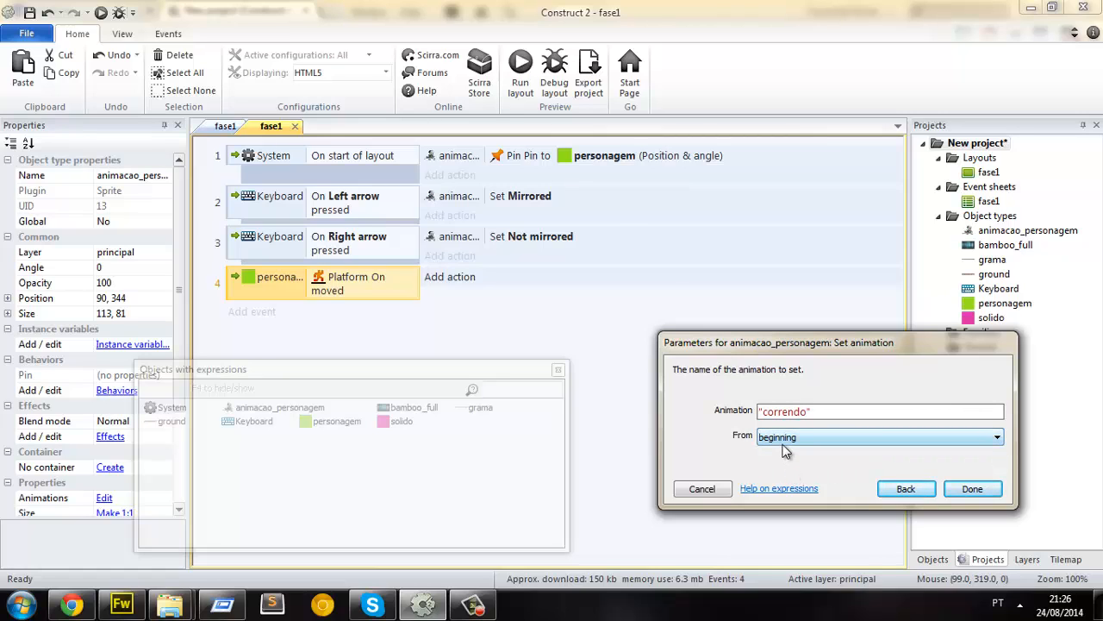
left_click(973, 489)
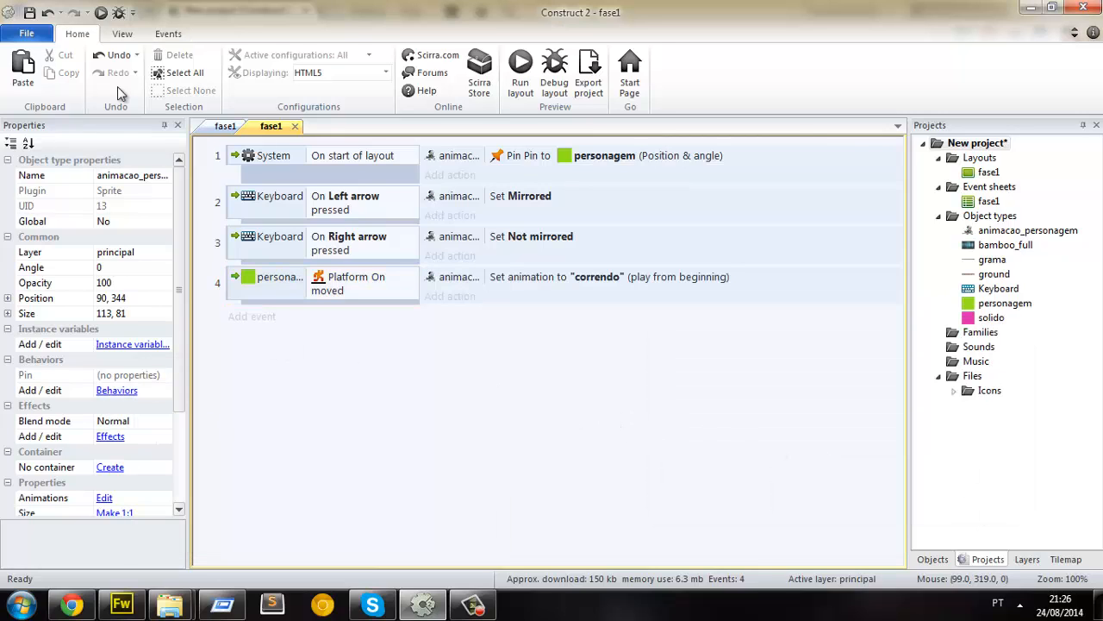
Step: Preview the layout in the browser, test running both ways and jumping, and return to the event sheet
left_click(100, 14)
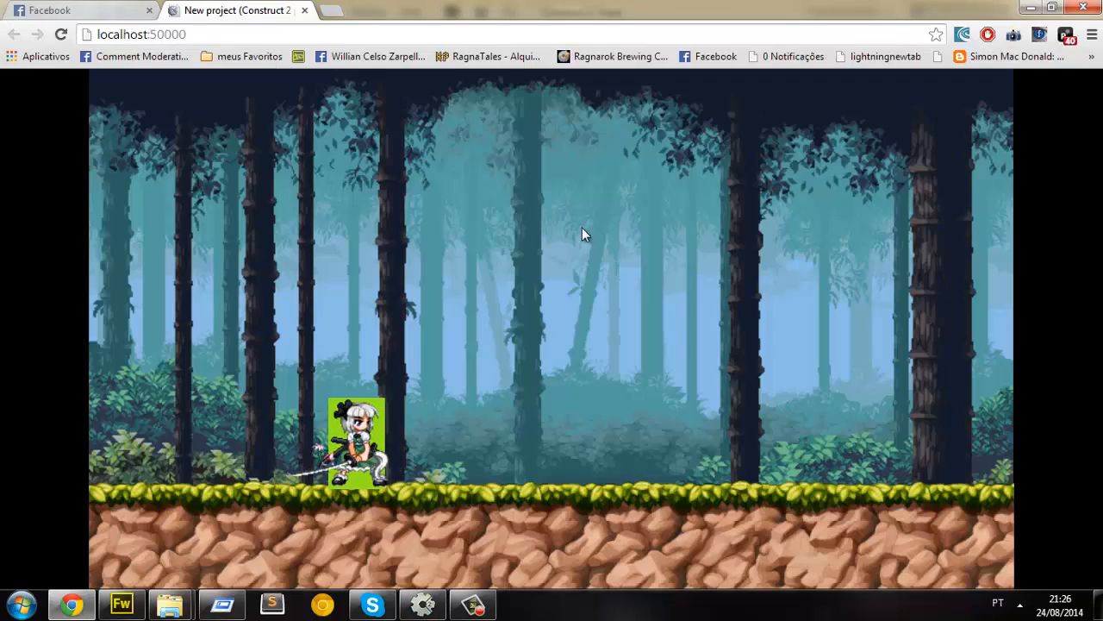
key("Right")
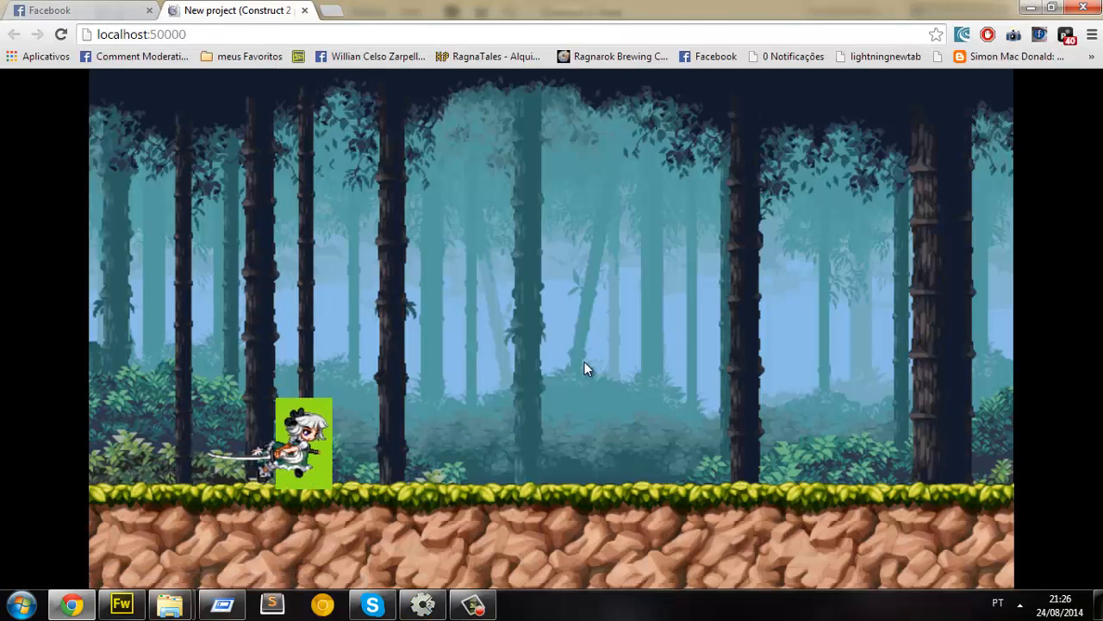
key("Left")
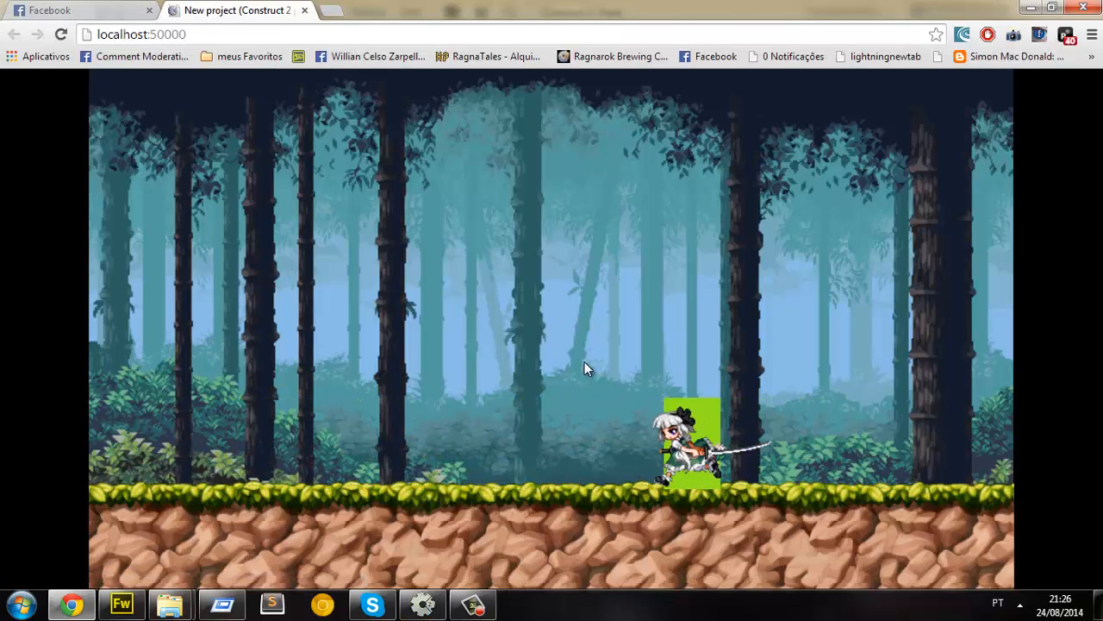
key("Right")
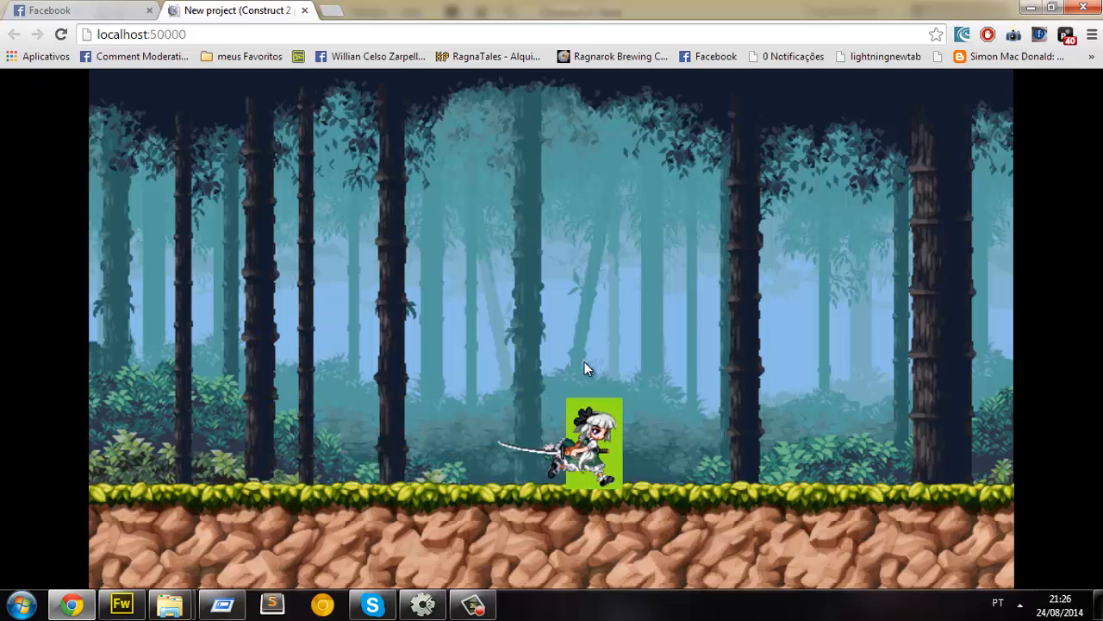
key("Up")
key("Left")
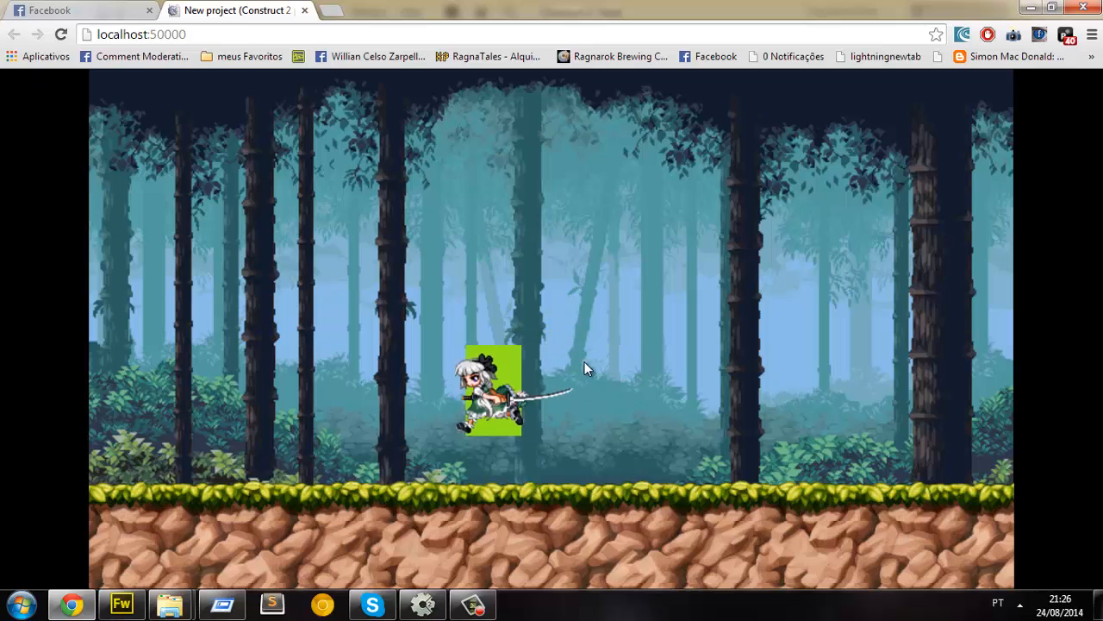
key("Up")
key("alt+Tab")
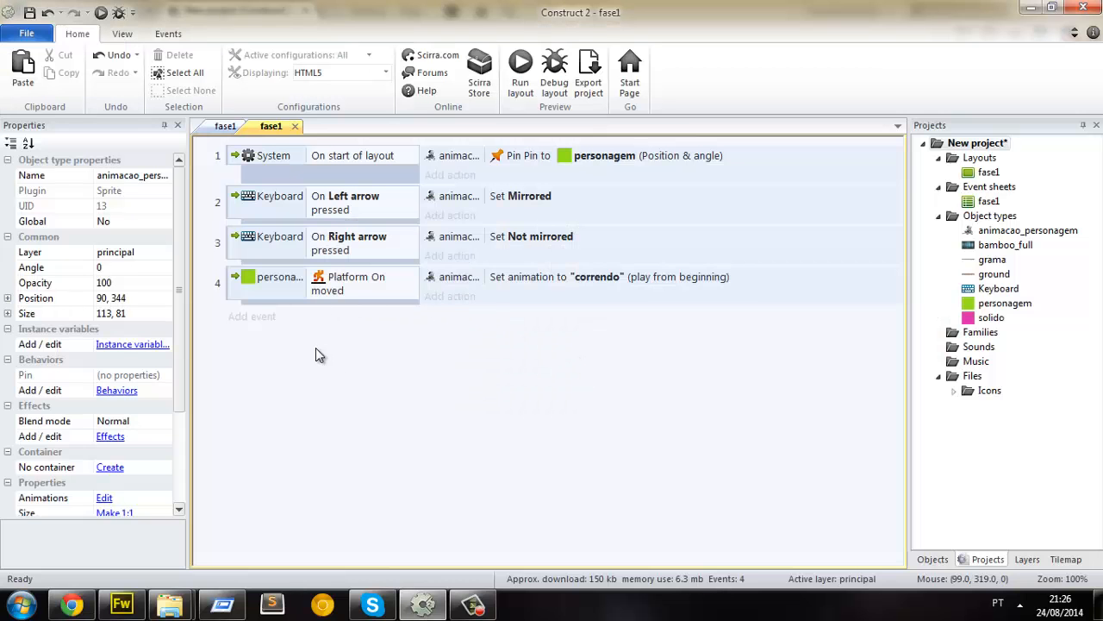
Step: Add a personagem event with the Platform "On stopped" condition below the On moved event
left_click(258, 317)
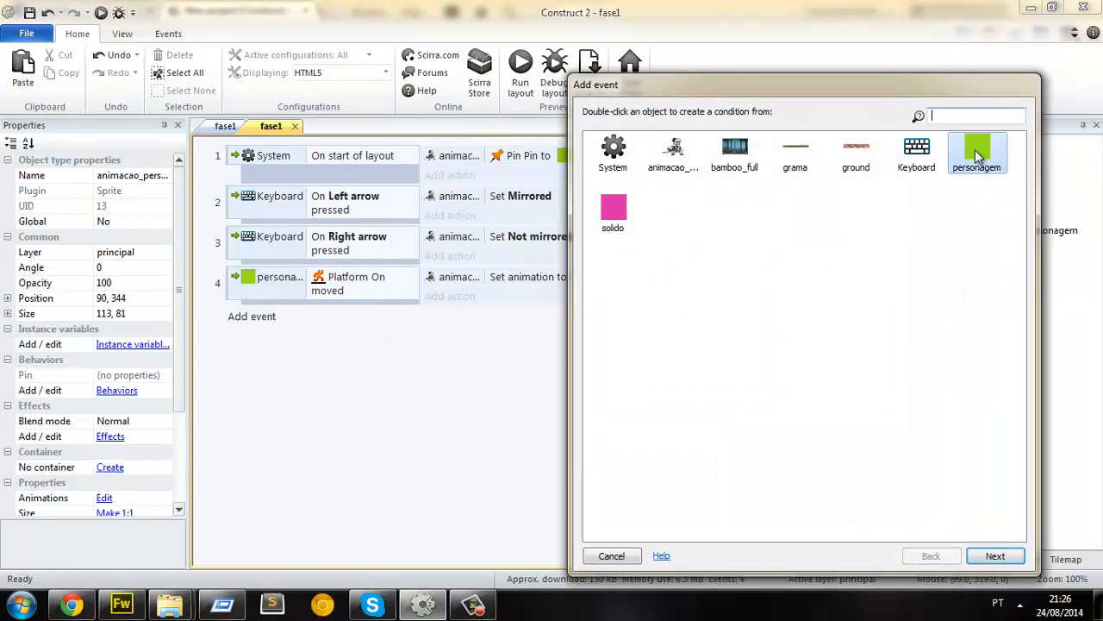
double_click(977, 153)
scroll(1013, 413, "down", 4)
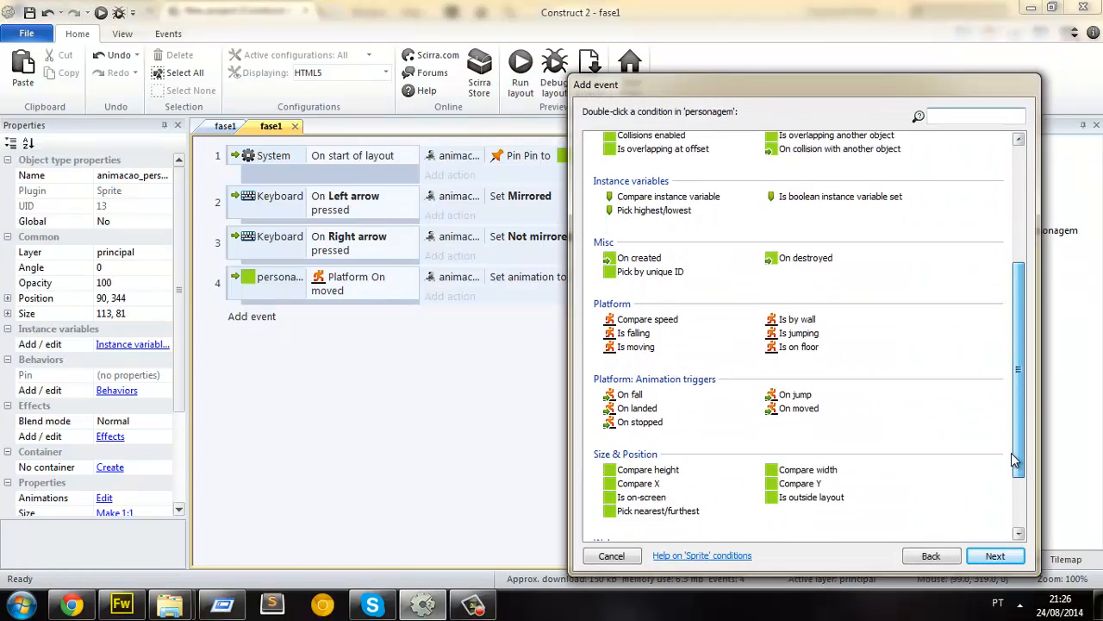
left_click_drag(1014, 459, 1013, 467)
double_click(651, 418)
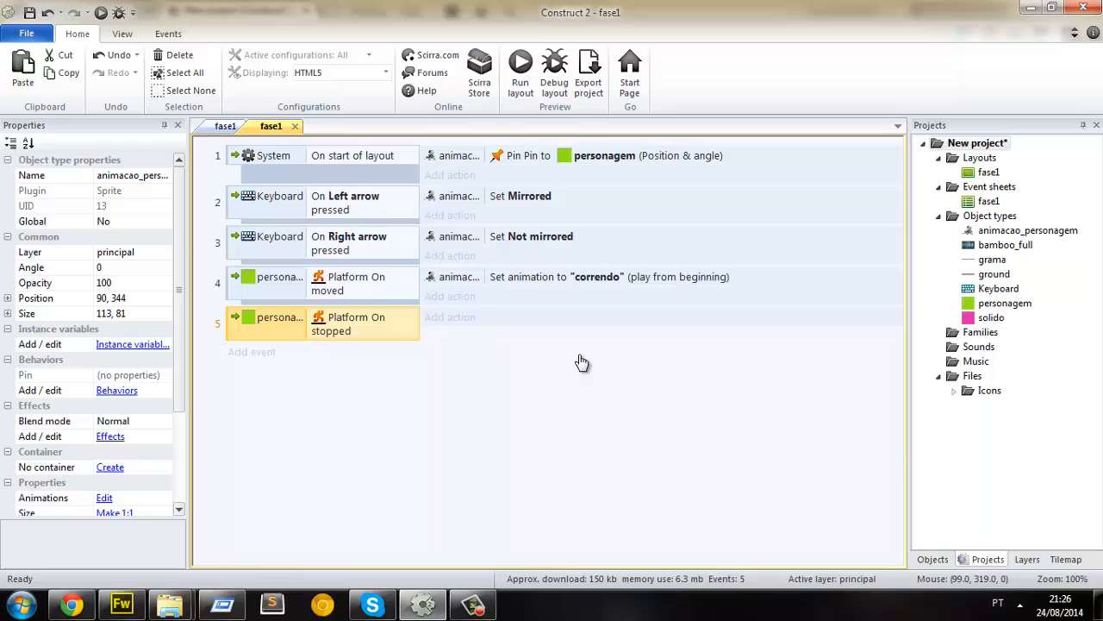
Step: Add a Set animation action for animacao_personagem to the On stopped event, playing "parado" from beginning
left_click(473, 318)
double_click(677, 157)
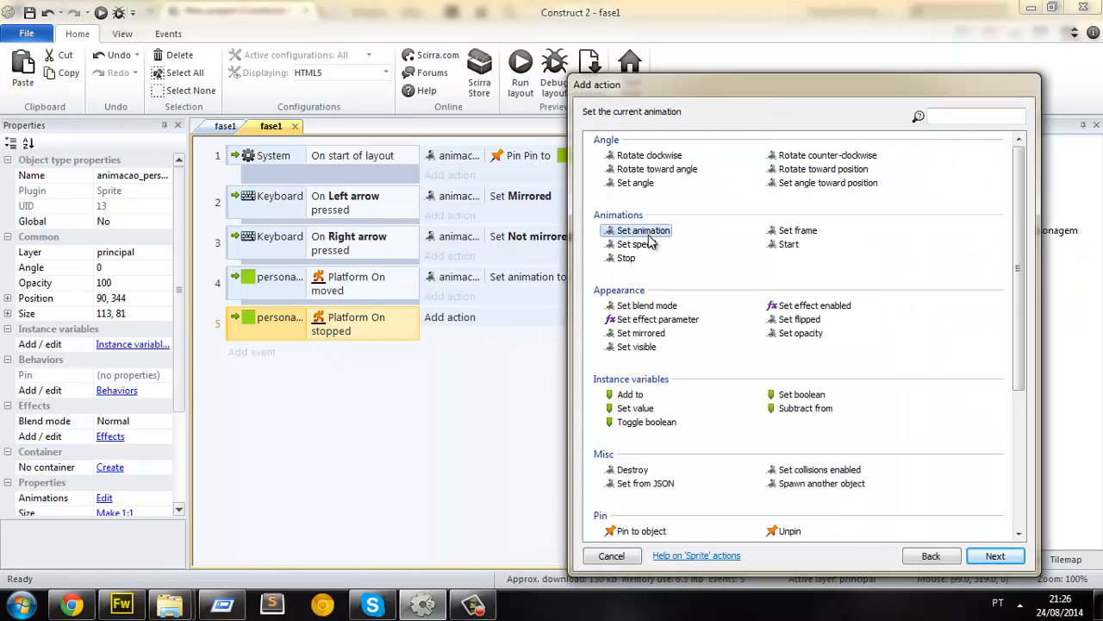
double_click(629, 231)
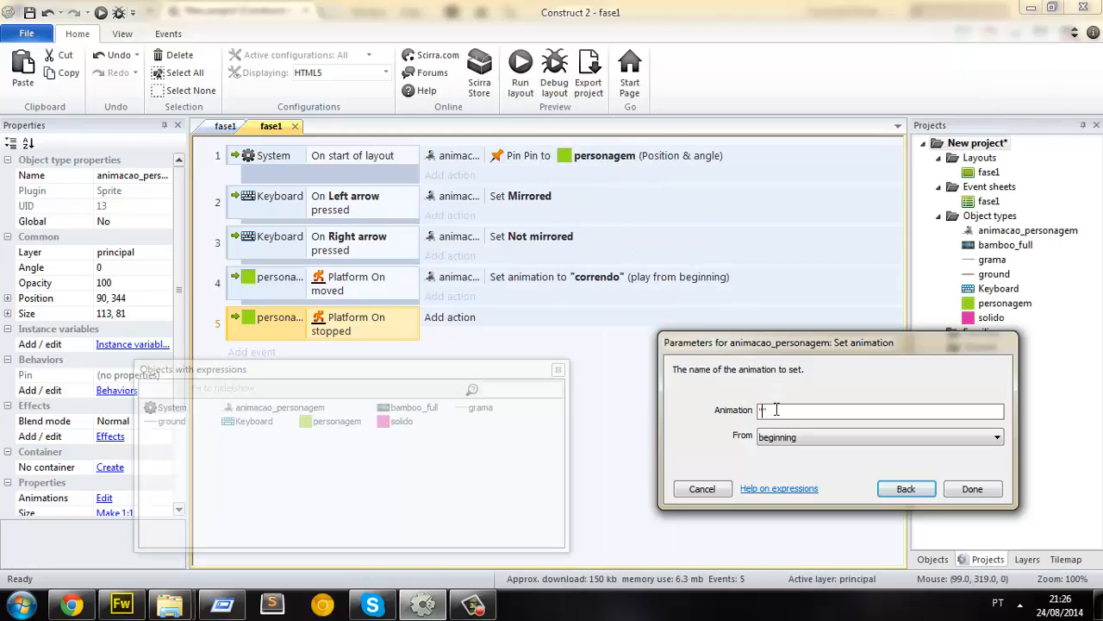
type("parado")
key("Return")
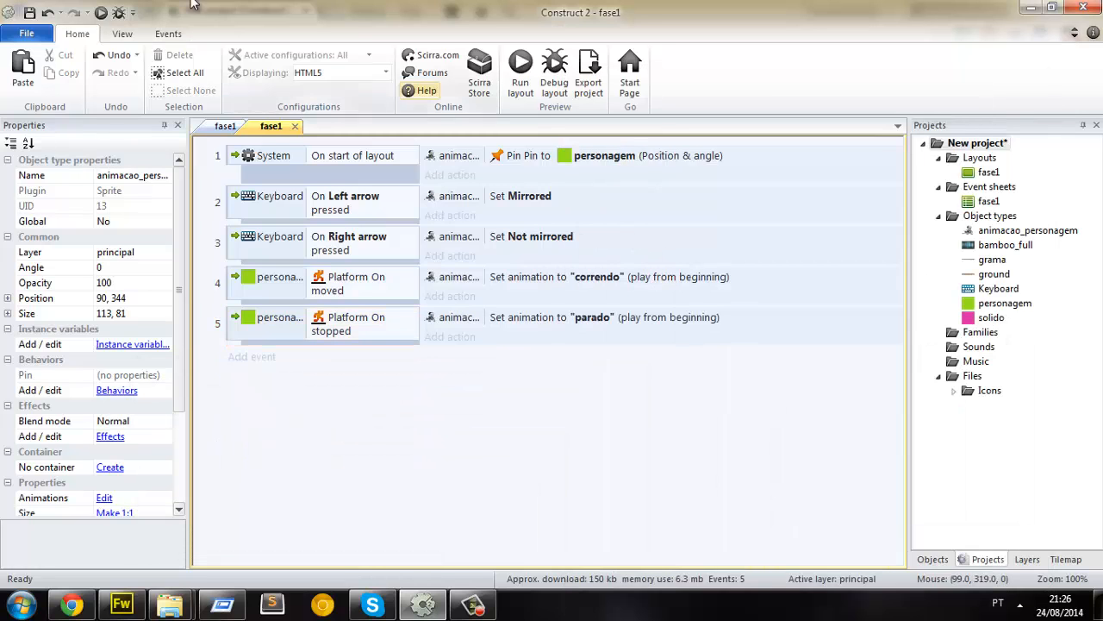
Step: Preview the layout in the browser, test running and stopping in both directions, and return to the event sheet
left_click(102, 14)
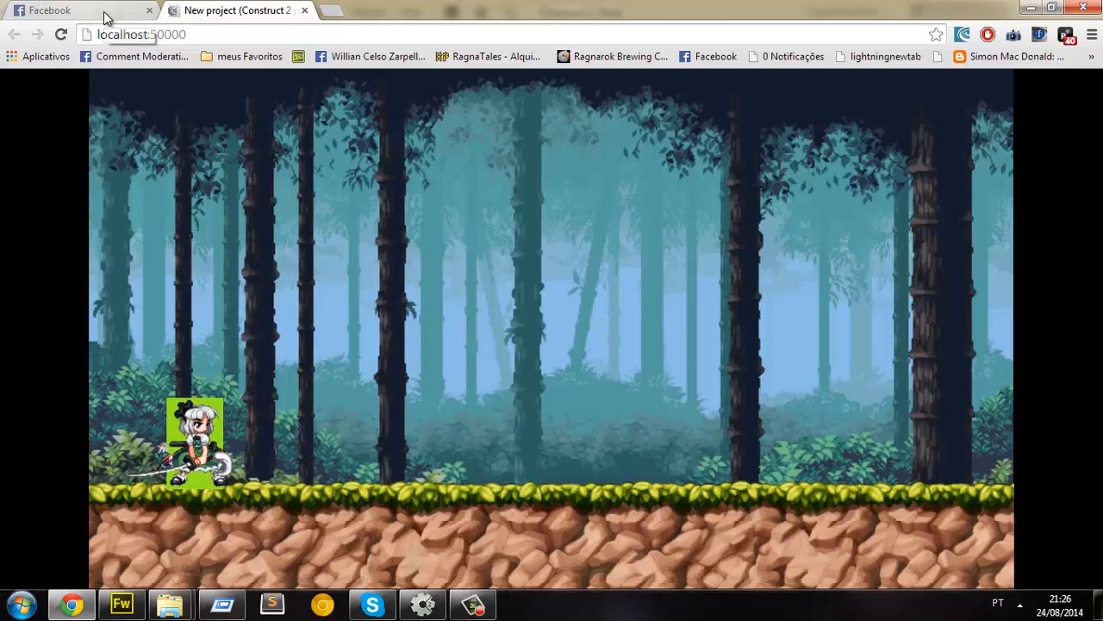
key("Right")
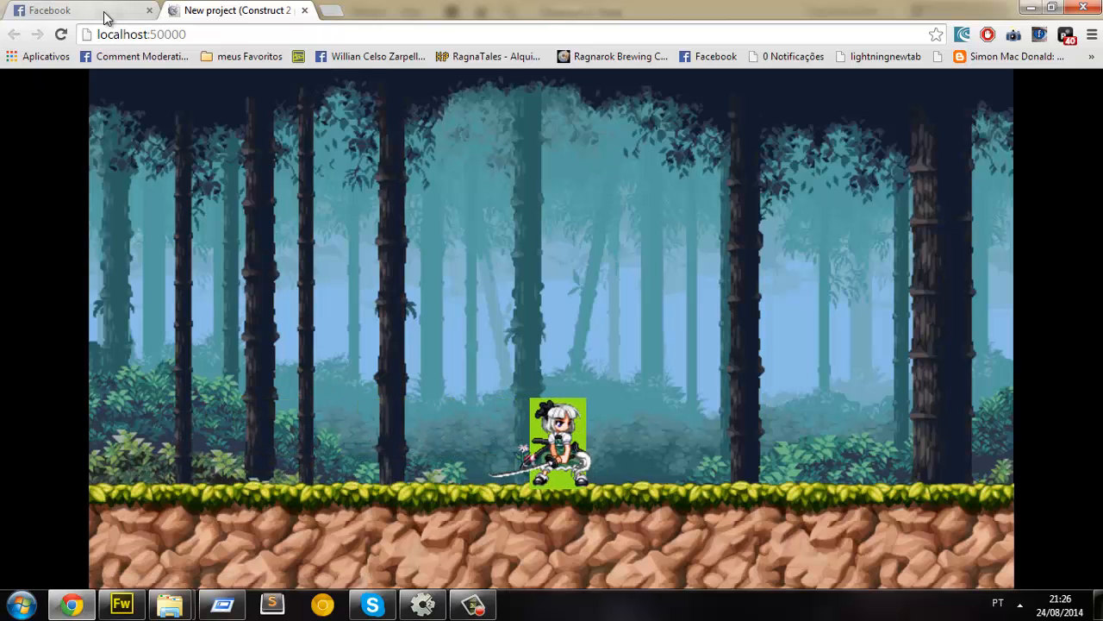
key("Left")
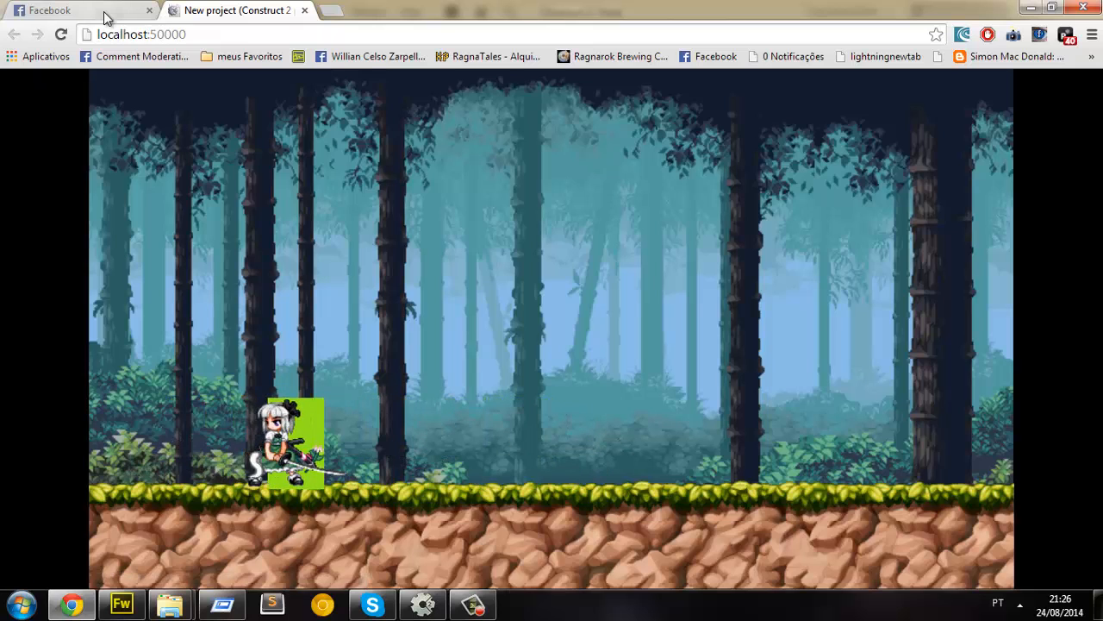
key("Right")
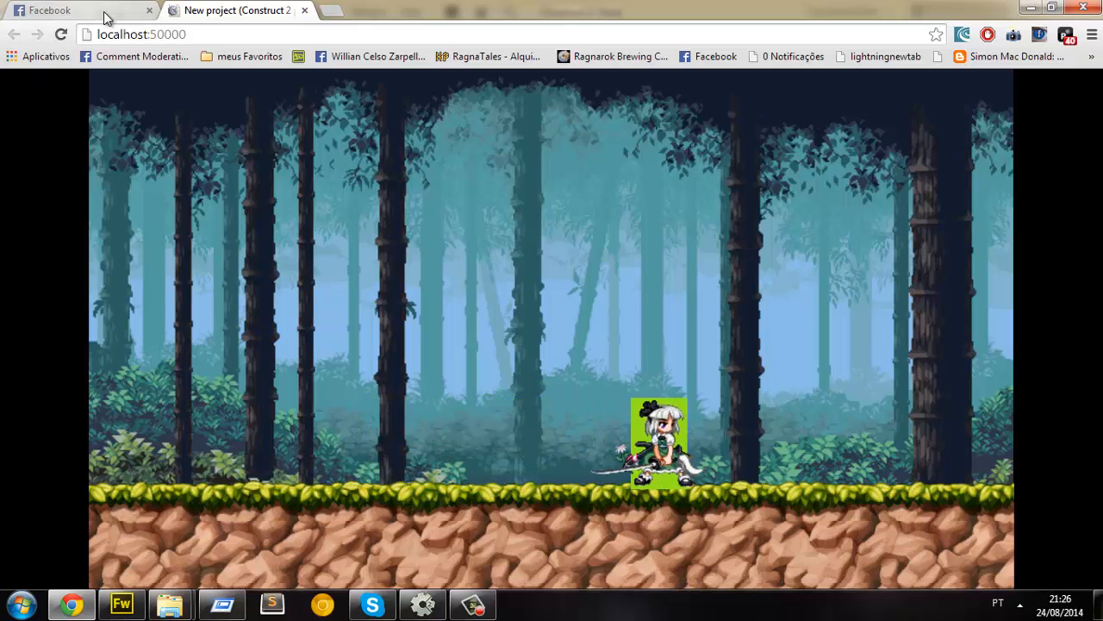
key("Left")
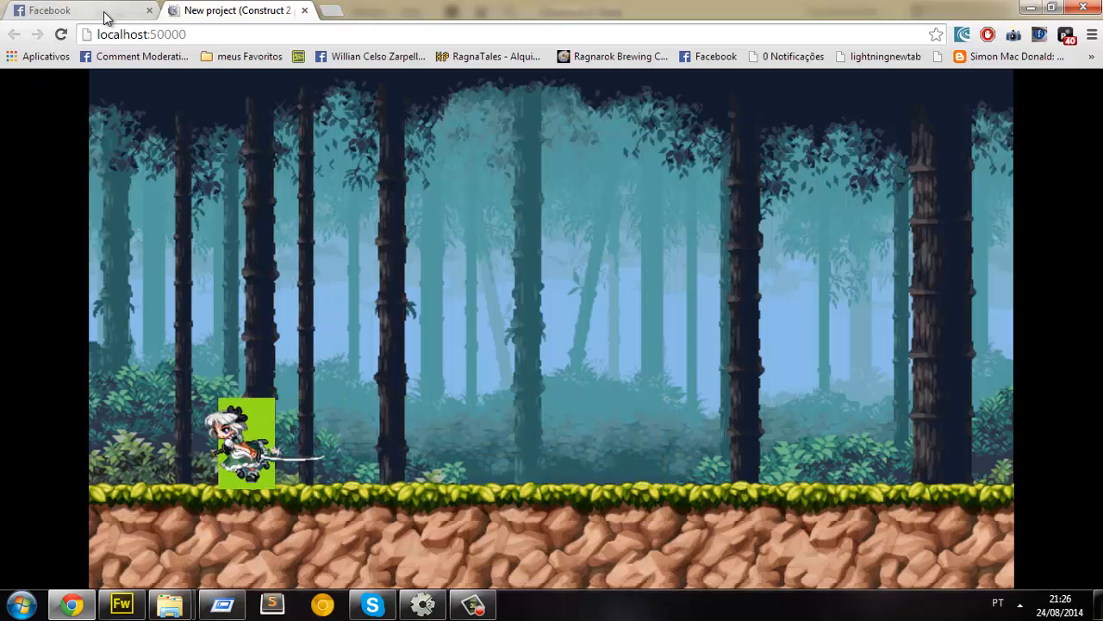
key("Right")
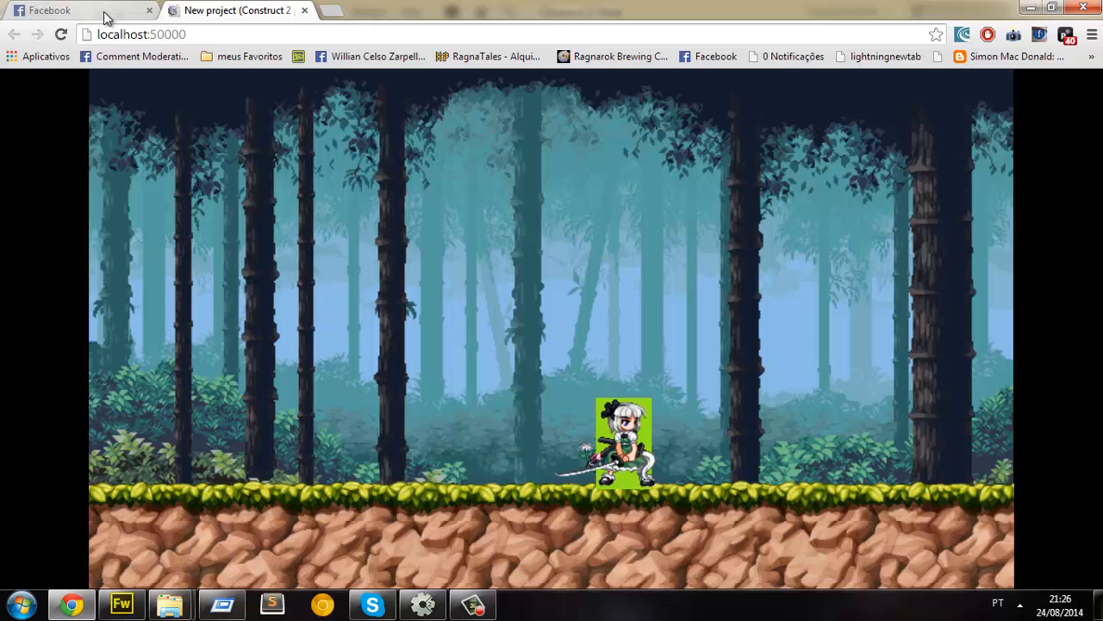
key("Left")
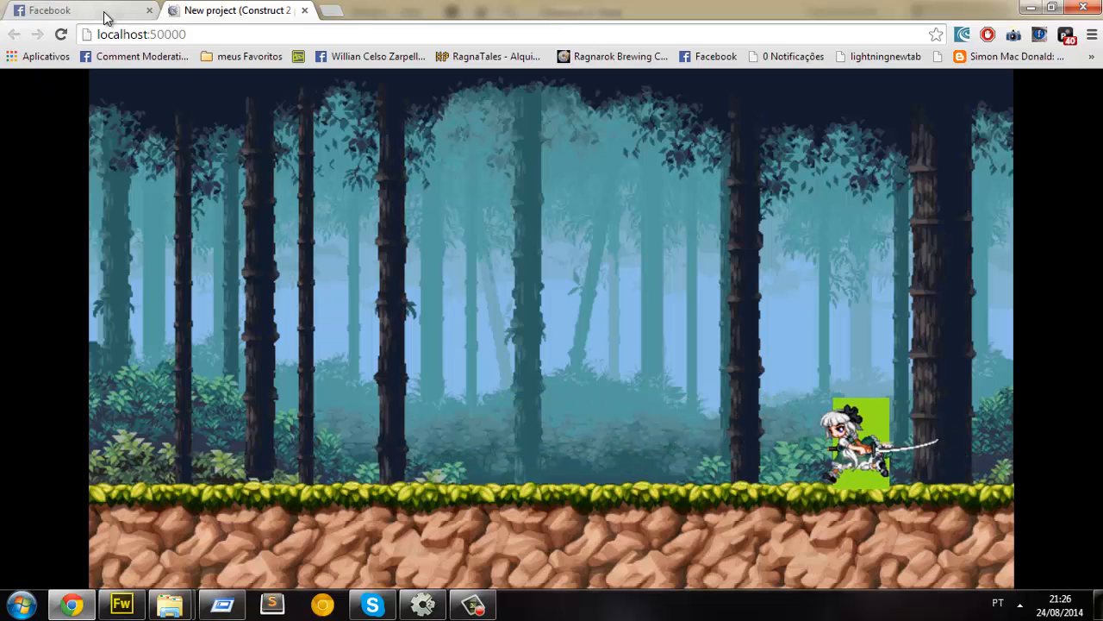
key("alt+Tab")
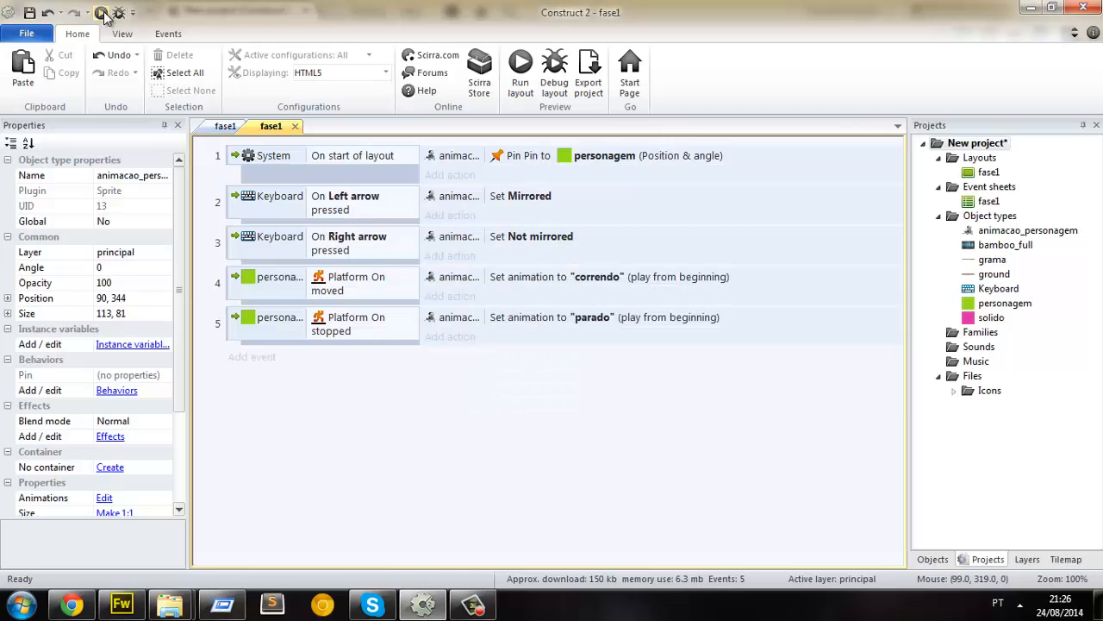
Step: Open the fase1 layout and set the initial visibility of the personagem sprite to Invisible
left_click(221, 128)
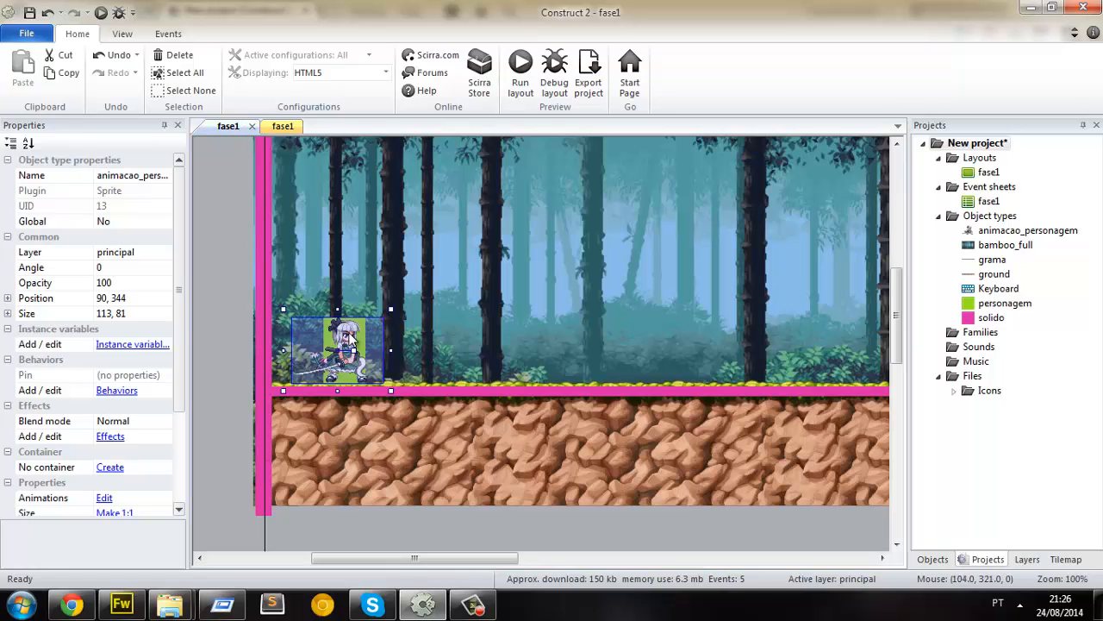
left_click(999, 304)
scroll(173, 414, "down", 5)
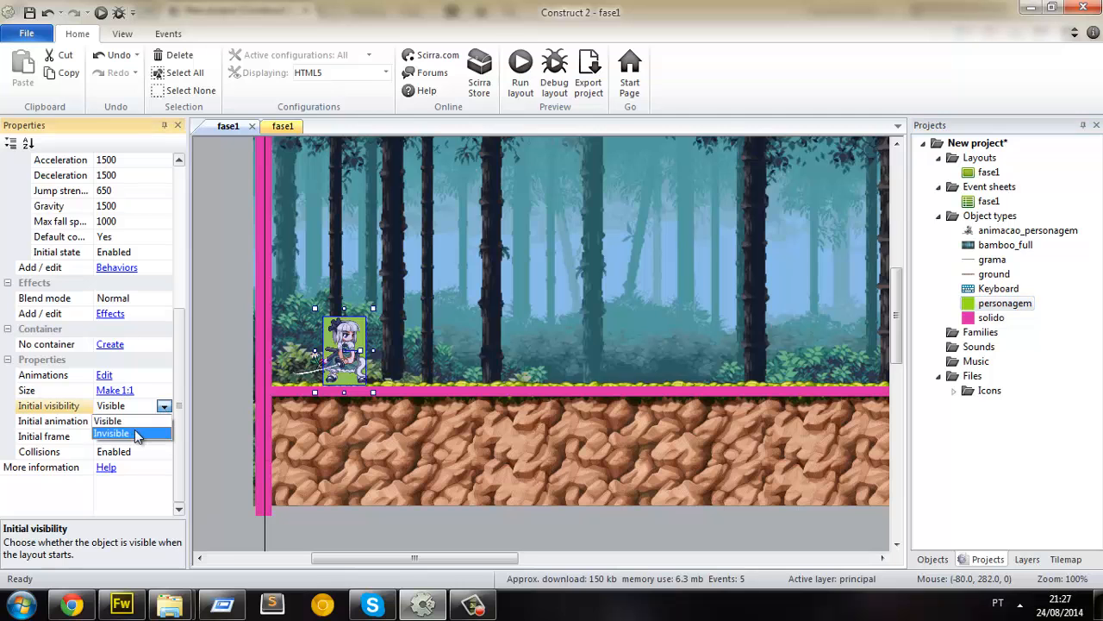
left_click(196, 168)
Step: Preview the layout with the hidden collision box, test running, stopping and jumping both ways, and return to the layout editor
left_click(100, 14)
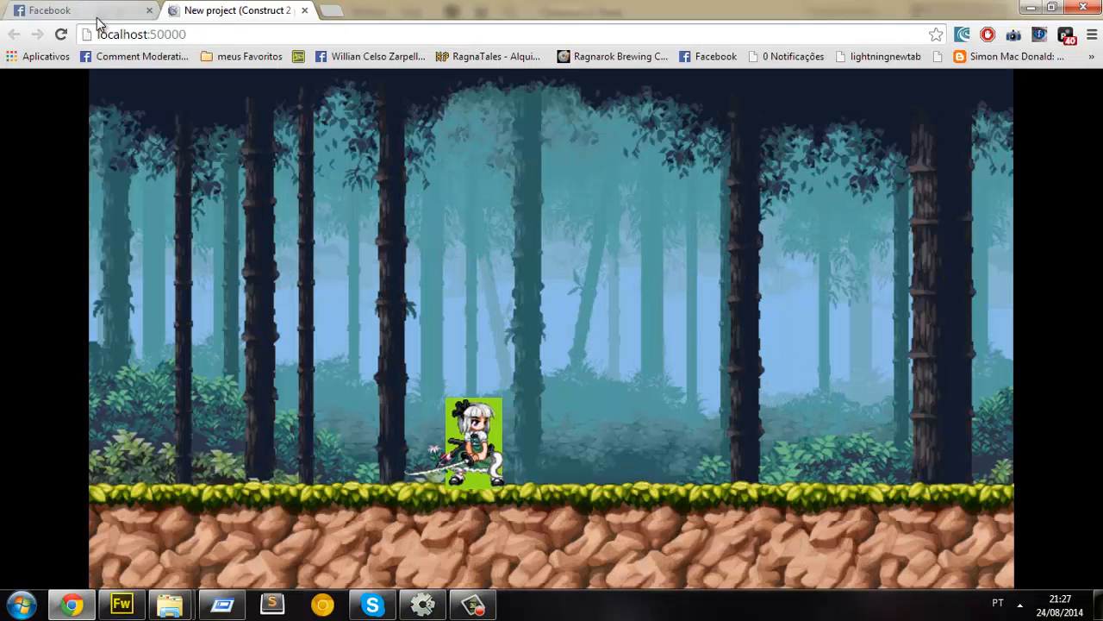
key("Right")
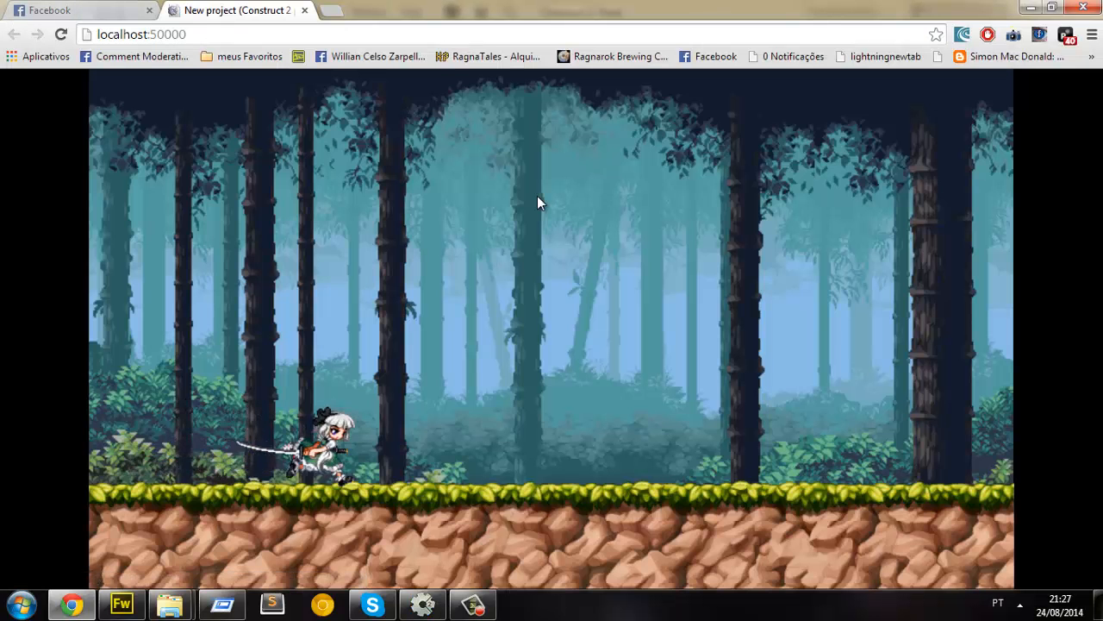
key("Up")
key("Left")
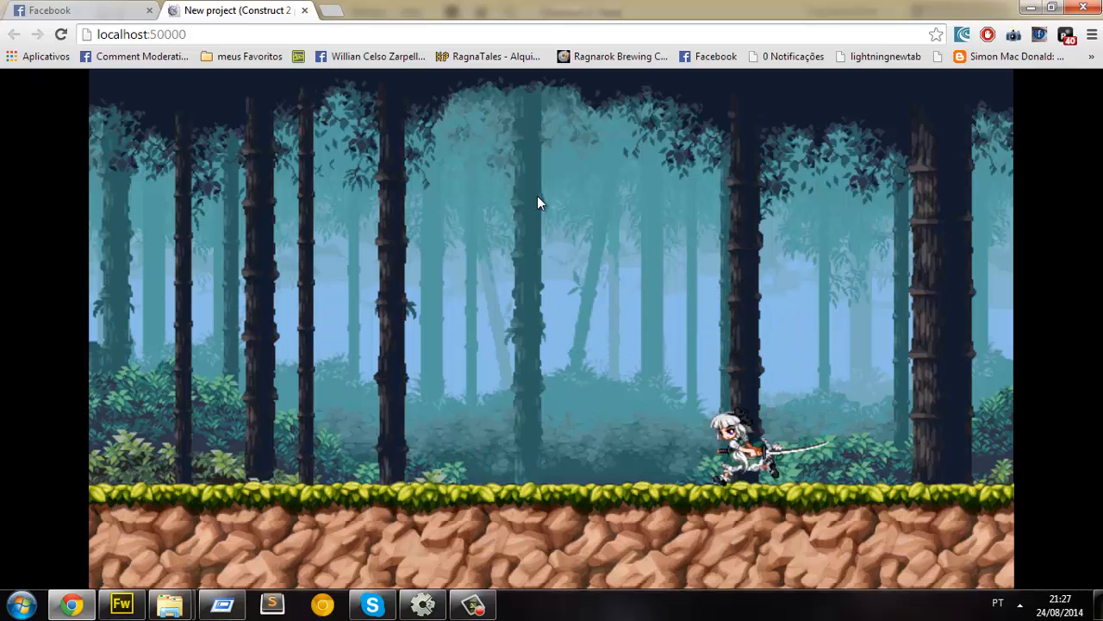
key("Right")
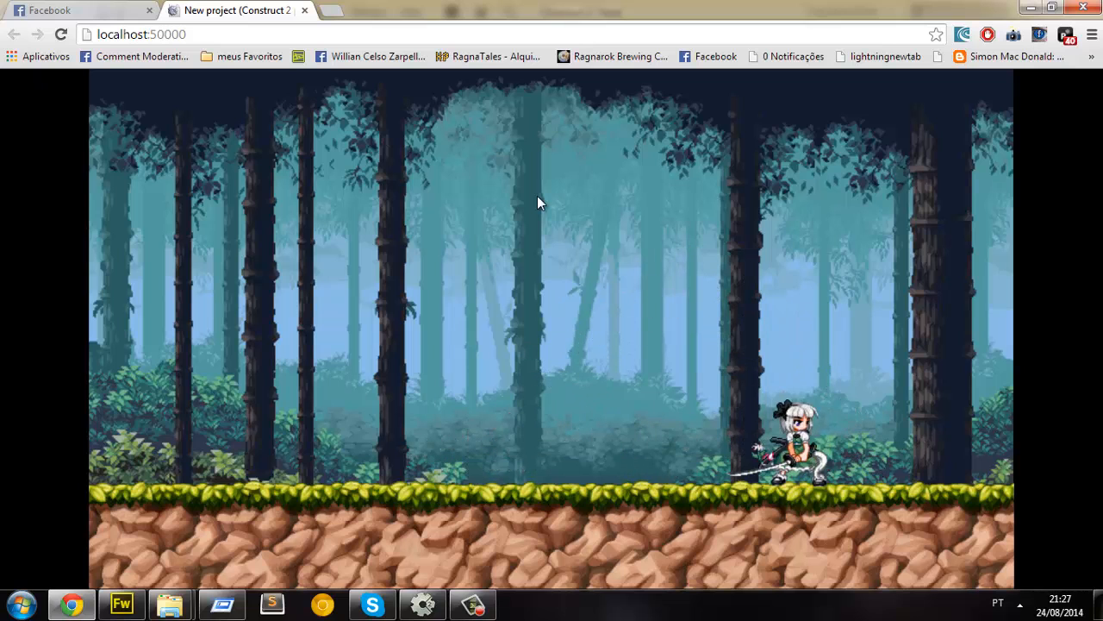
key("Up")
key("Right")
key("Left")
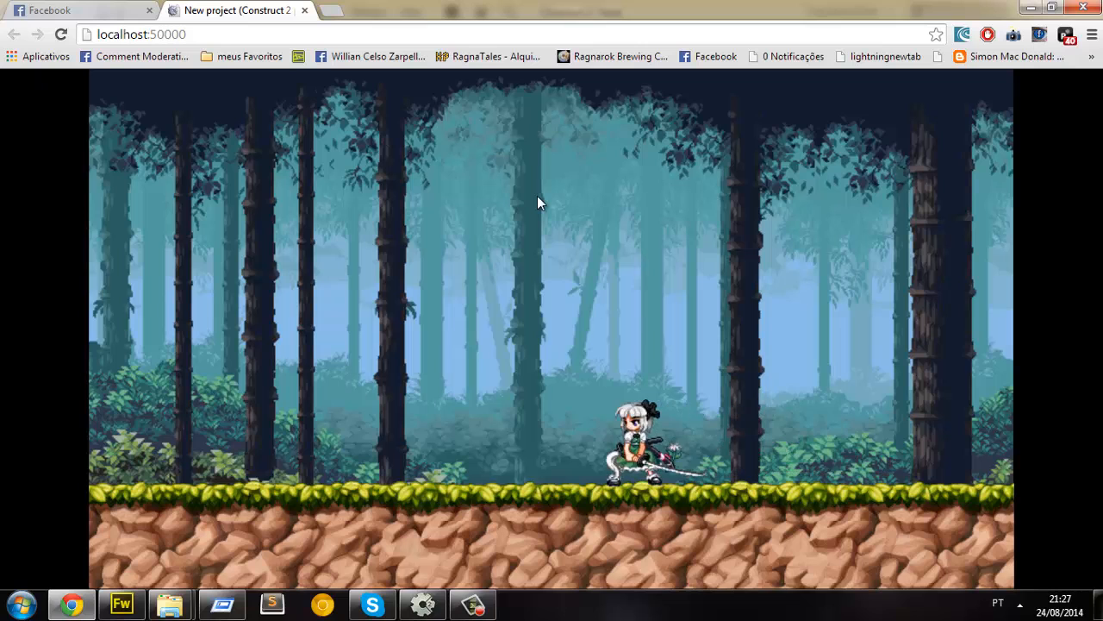
key("Up")
key("Up")
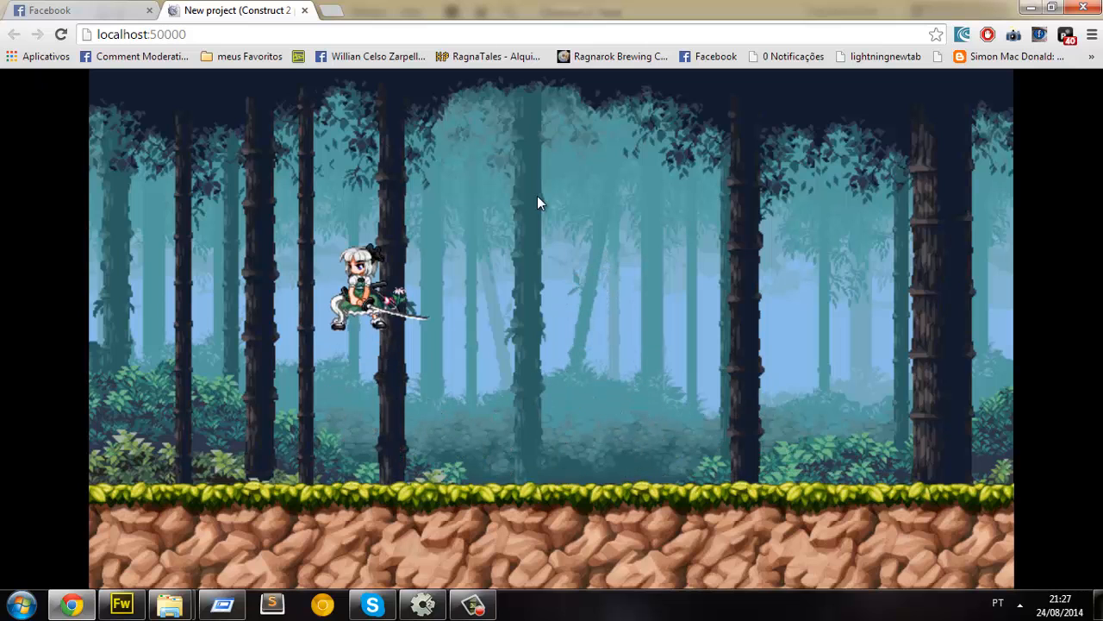
key("Right")
key("Up")
key("Left")
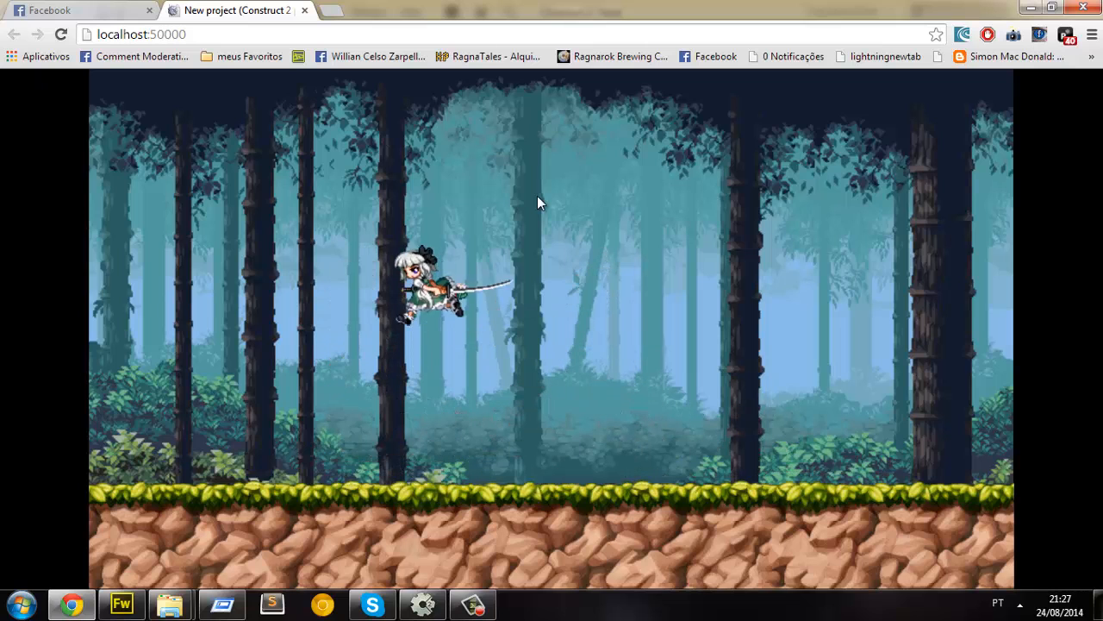
key("Right")
key("Up")
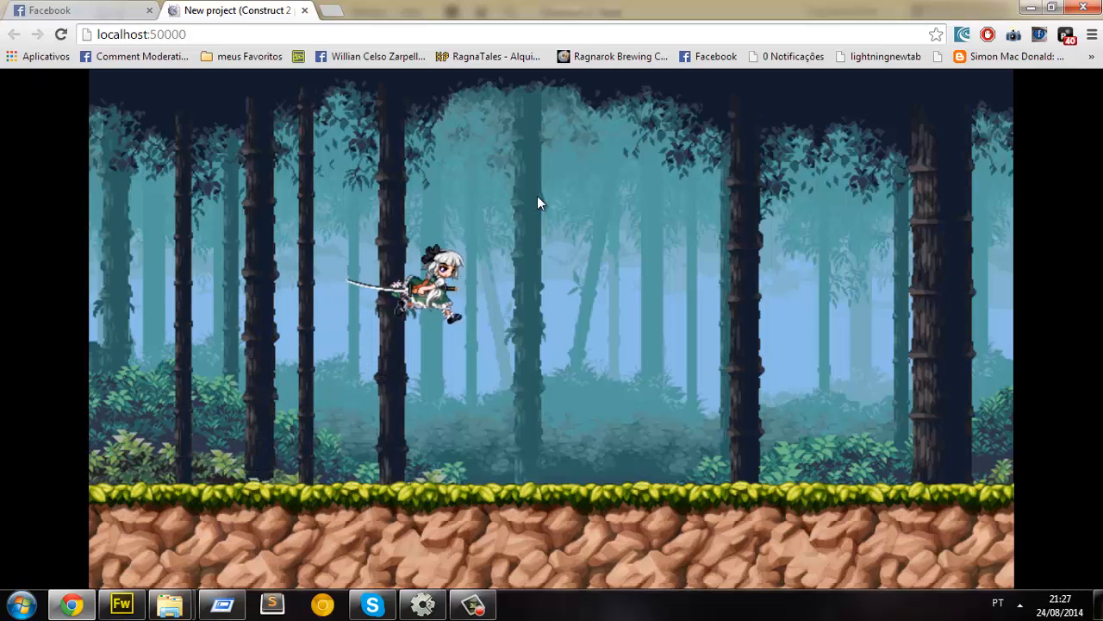
key("Up")
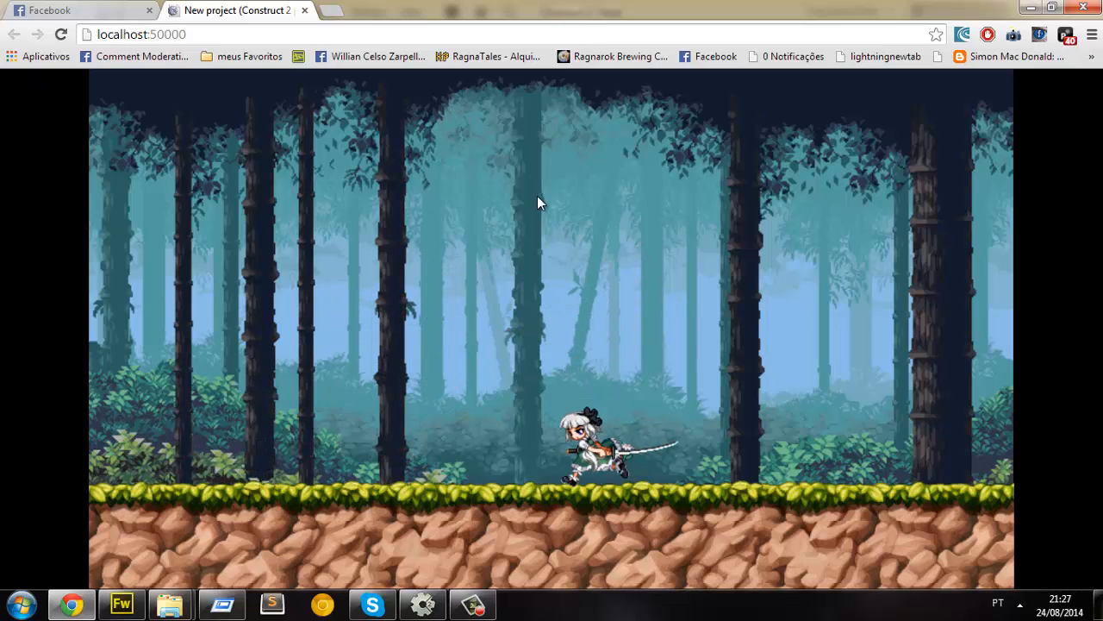
key("alt+Tab")
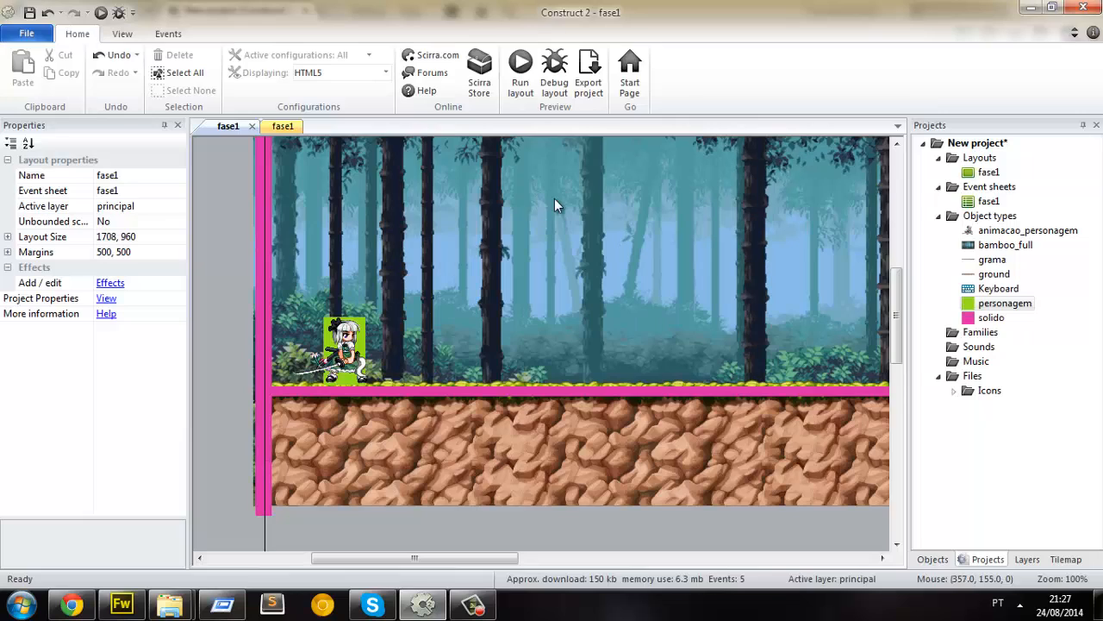
Step: Check the rest of the layout, then run the character past the right edge of the view in the open preview
left_click_drag(489, 564, 598, 586)
left_click(72, 604)
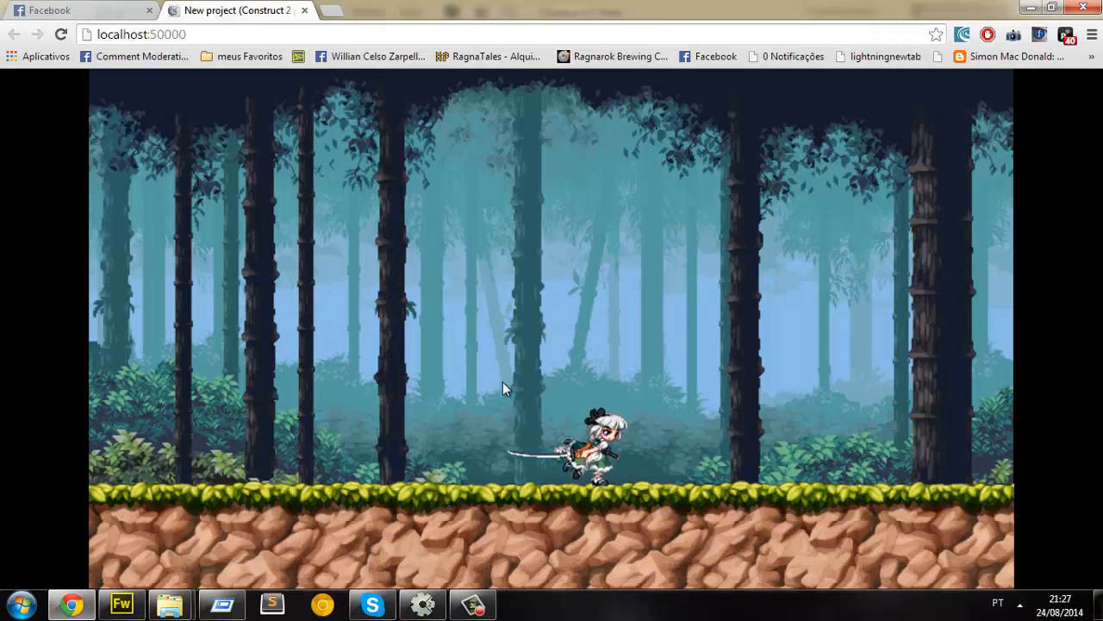
key("Right")
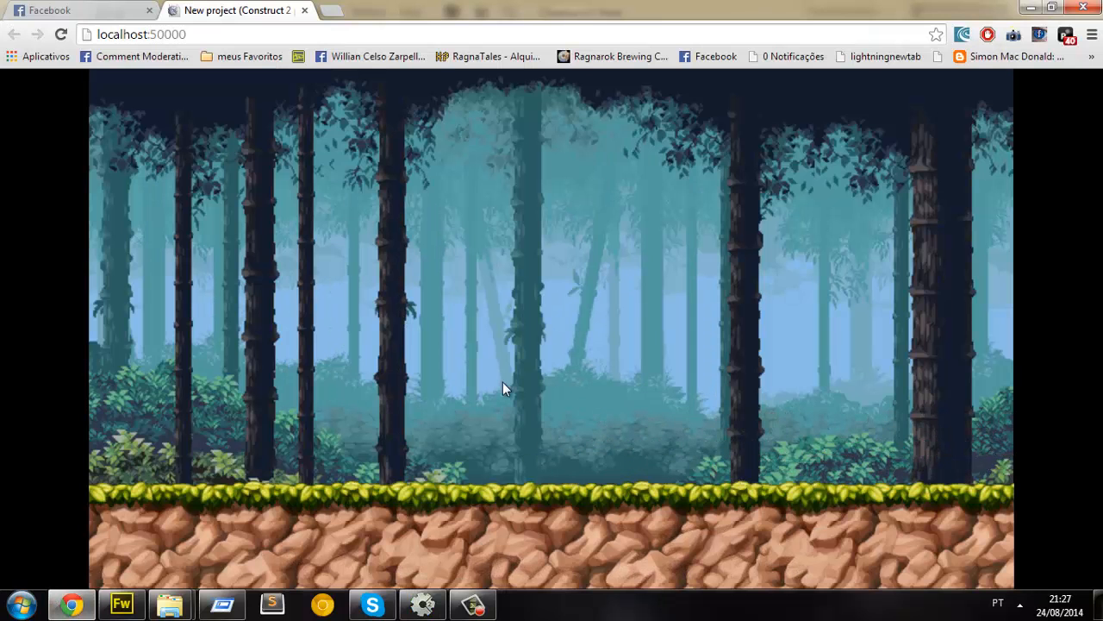
key("alt+Tab")
Step: Add the Scroll To behavior to the personagem sprite
left_click_drag(431, 558, 278, 559)
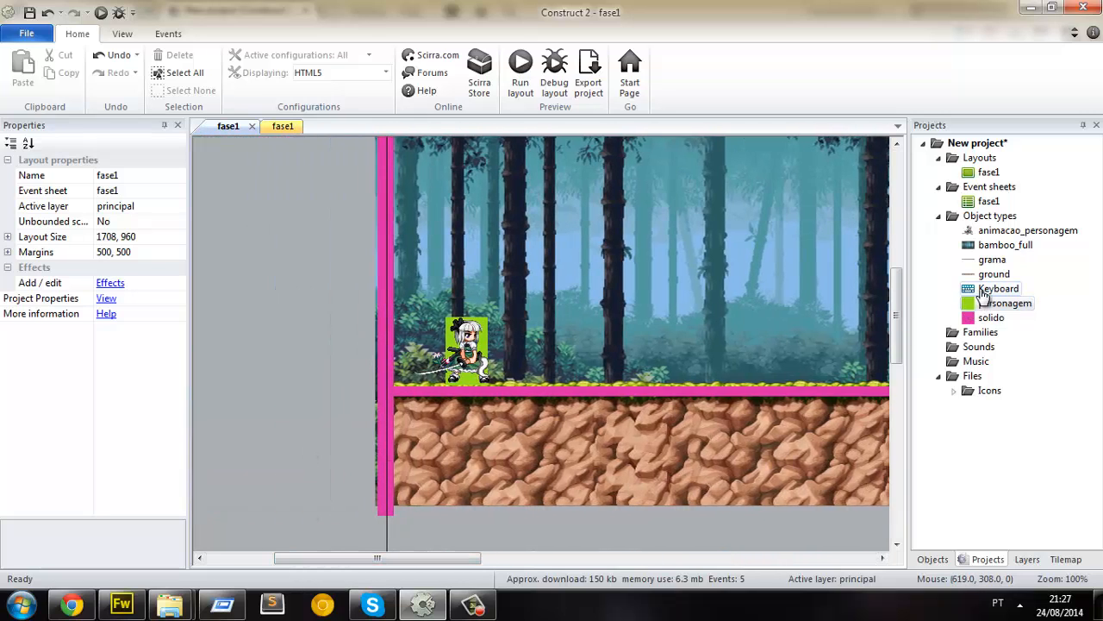
left_click(983, 292)
left_click(980, 307)
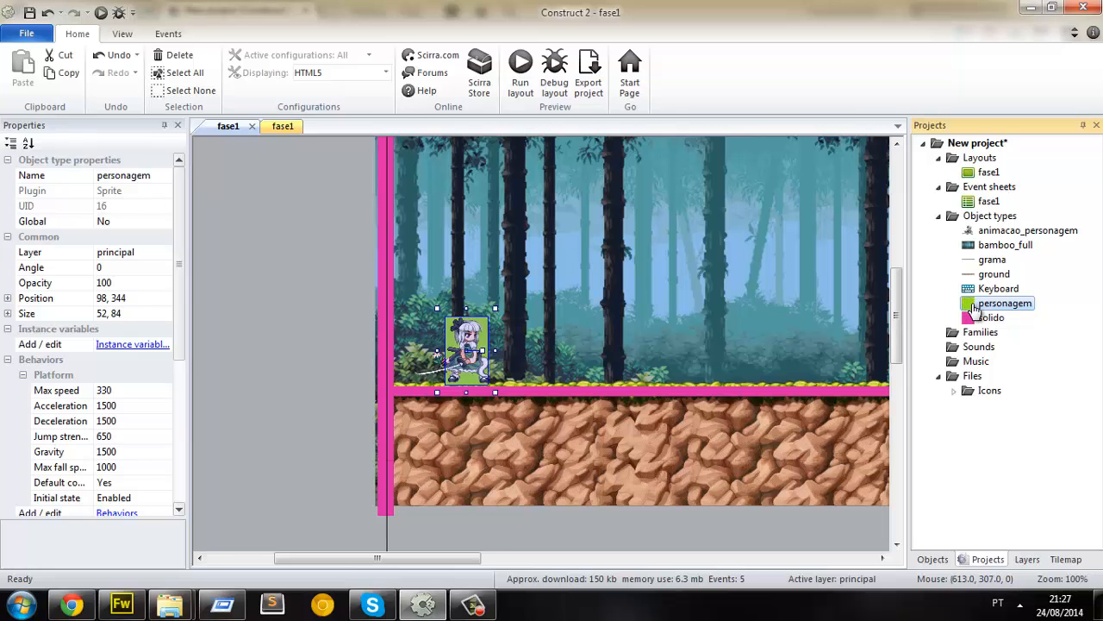
left_click_drag(183, 307, 180, 366)
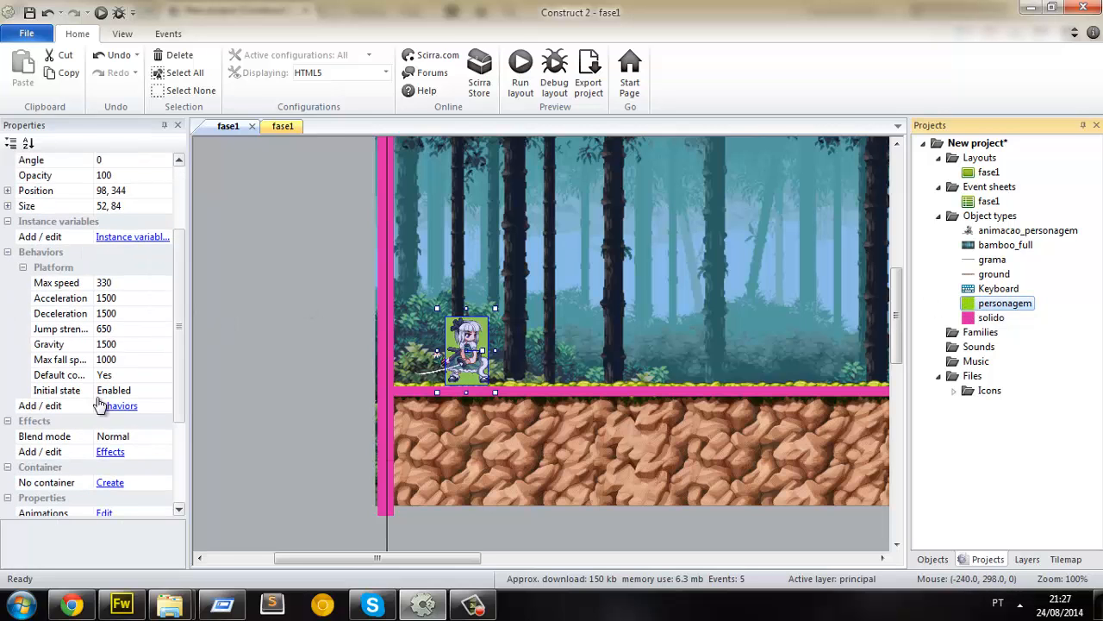
left_click(106, 413)
left_click(285, 250)
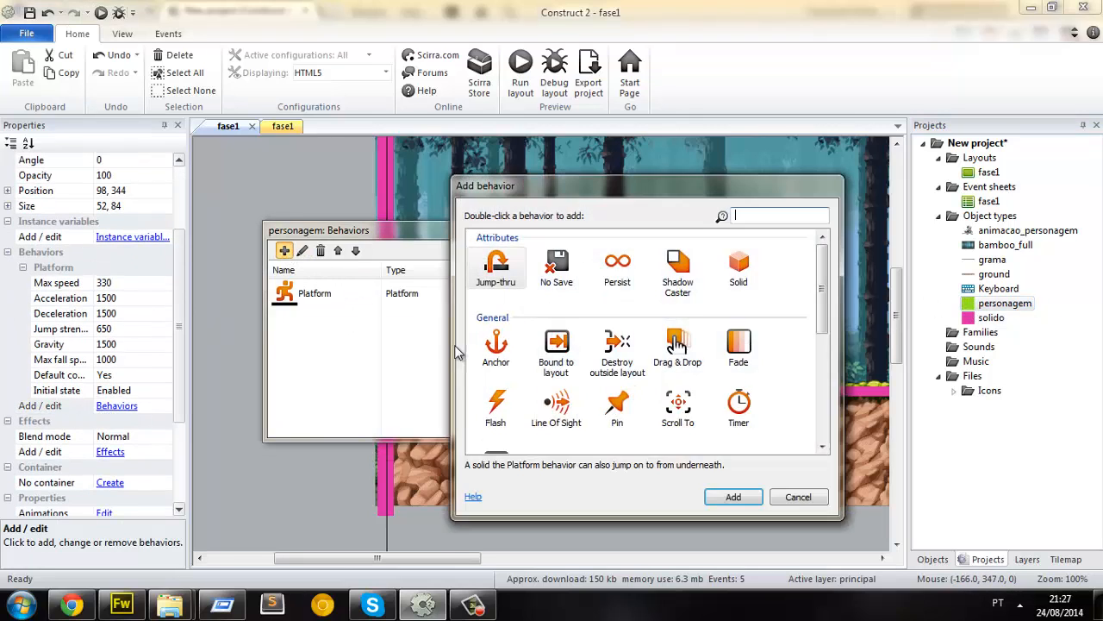
double_click(679, 410)
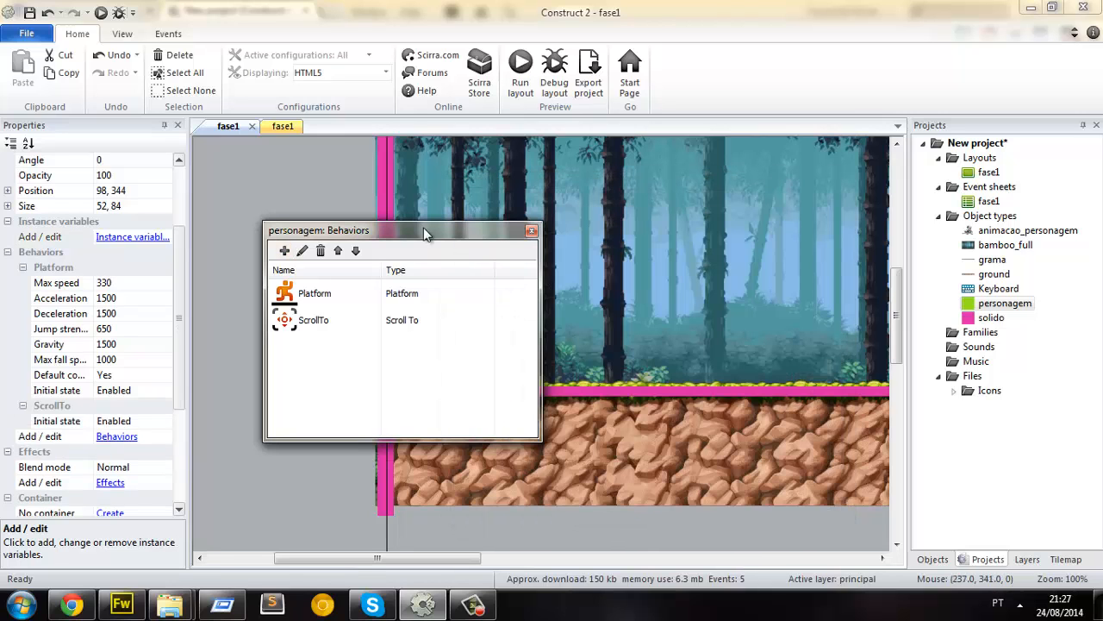
left_click(529, 233)
left_click(337, 231)
Step: Preview the layout in the browser and test the camera scrolling while running and jumping in both directions
left_click(100, 13)
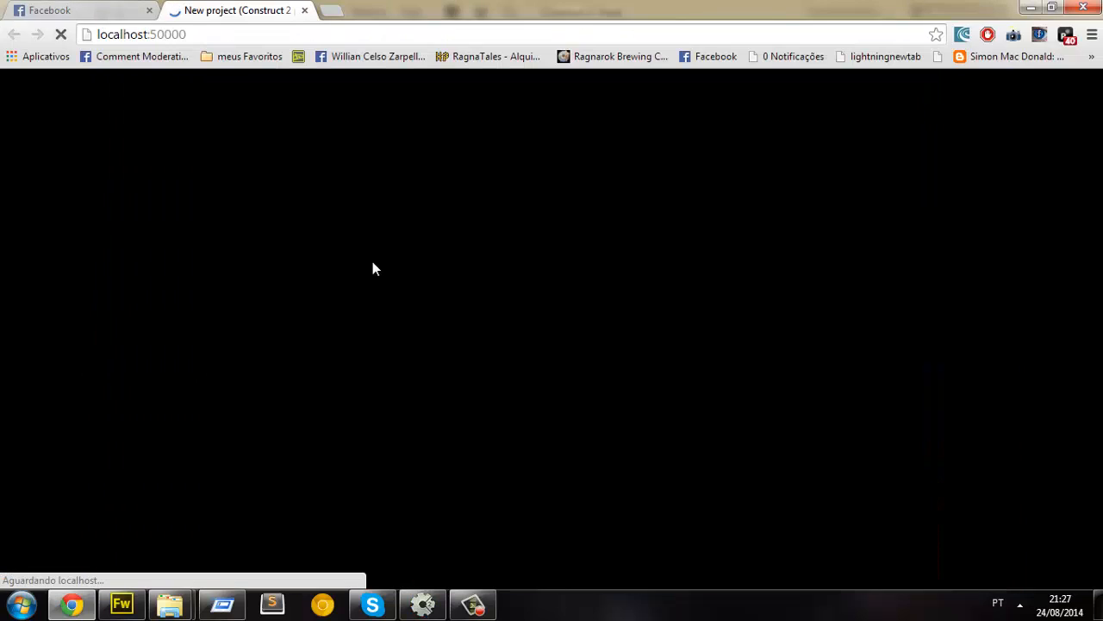
key("Right")
key("Right")
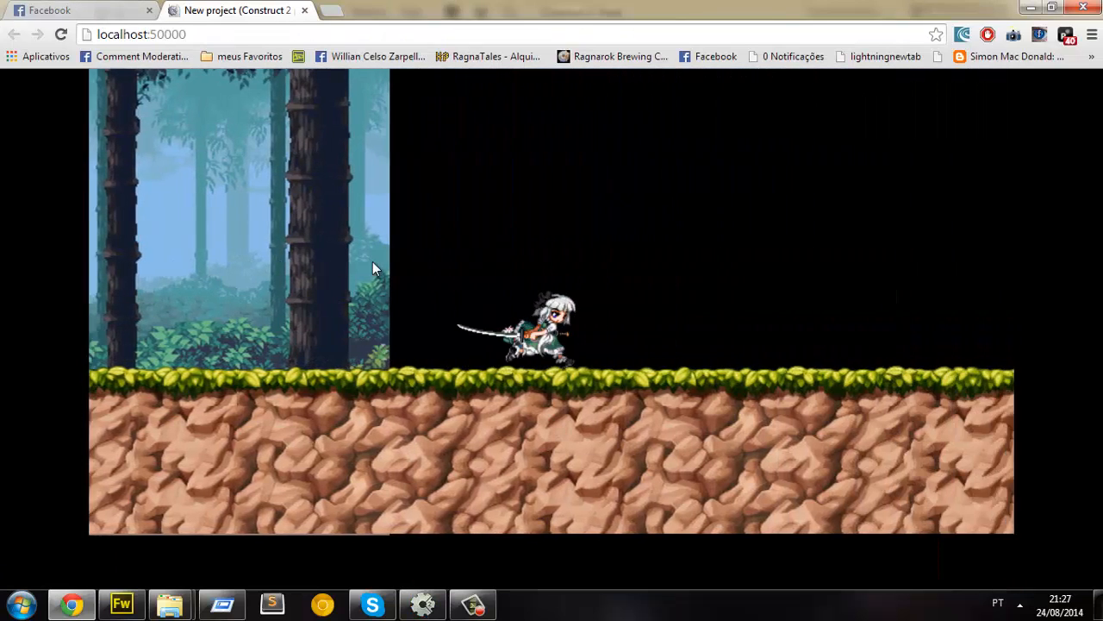
key("Left")
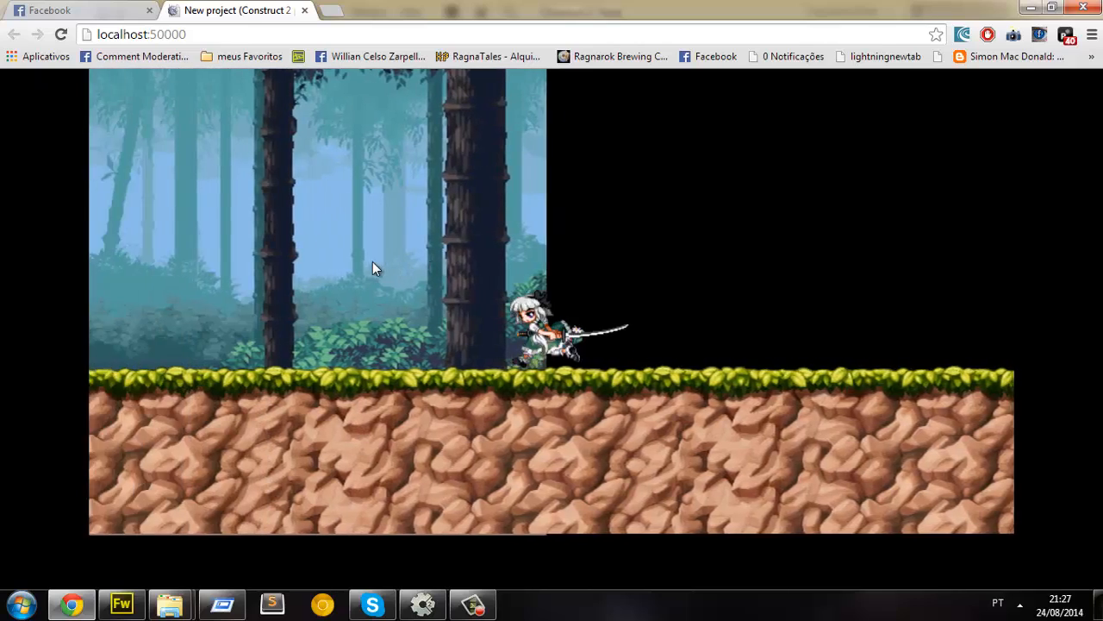
key("Up")
key("Up")
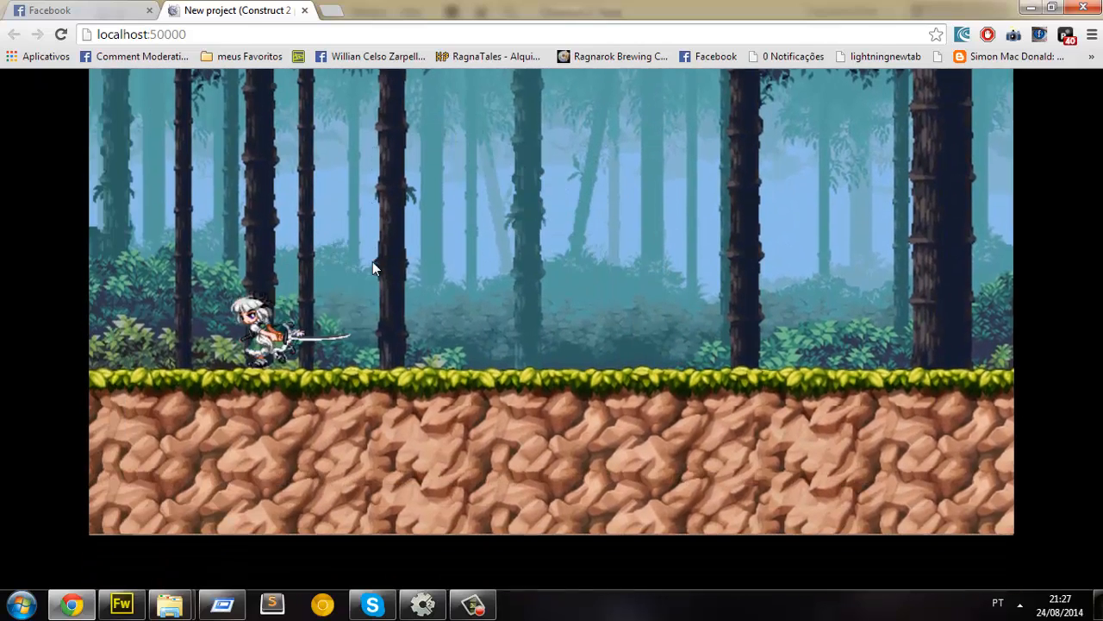
key("Up")
key("Right")
key("Up")
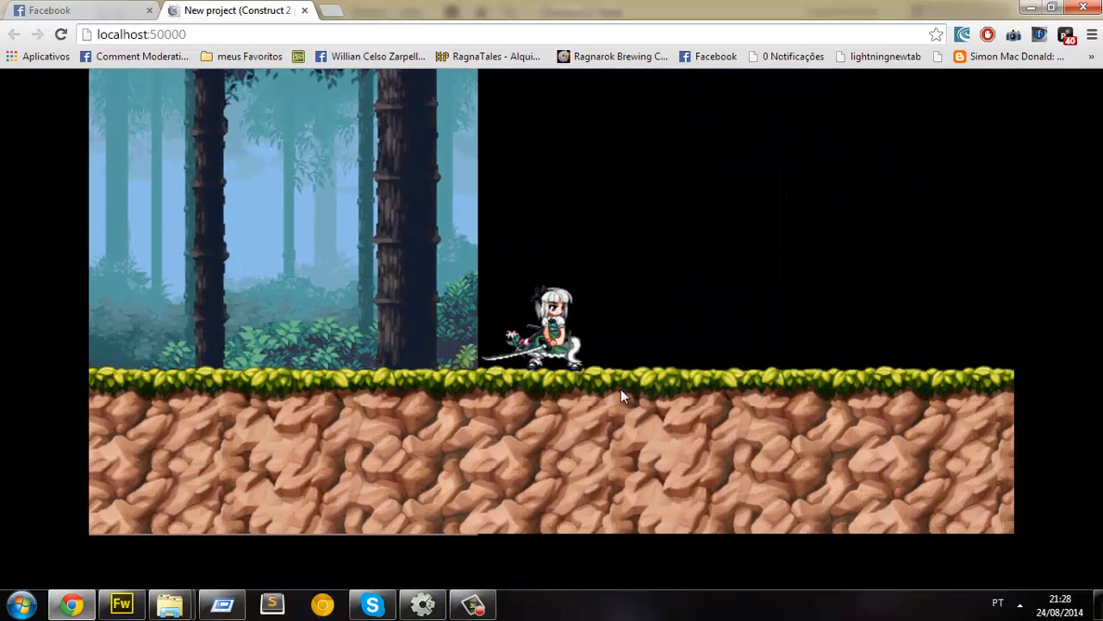
Step: Return to the layout editor, select all the ground, grass and floor solid pieces together, and move them down to uncover the background's lower edge
key("alt+Tab")
left_click(596, 465)
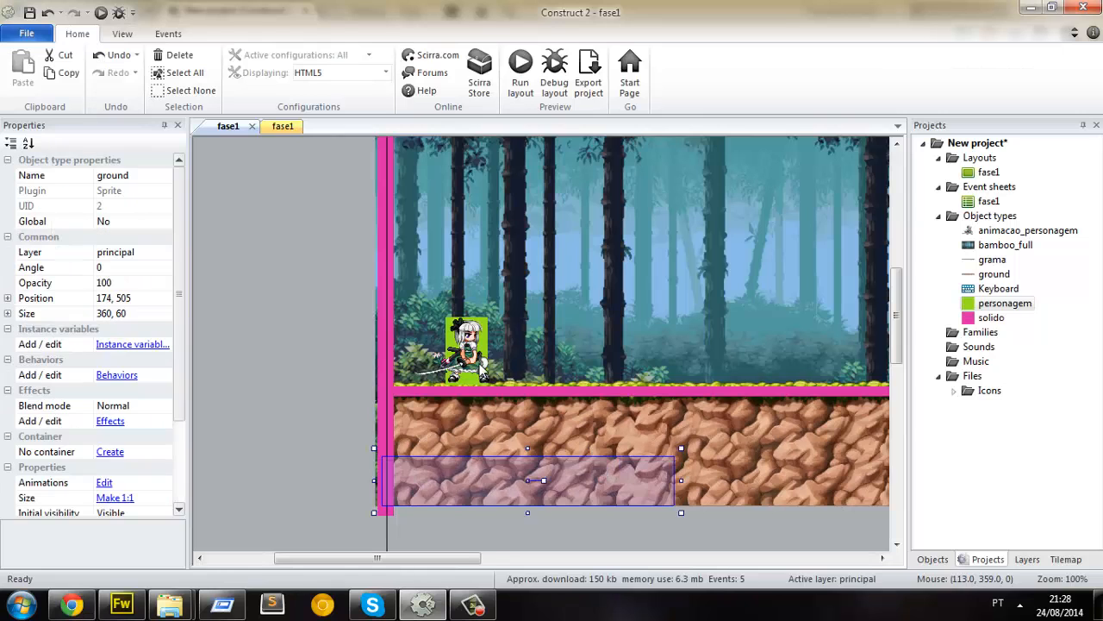
left_click(979, 306)
left_click(331, 384)
scroll(418, 370, "down", 5, "ctrl")
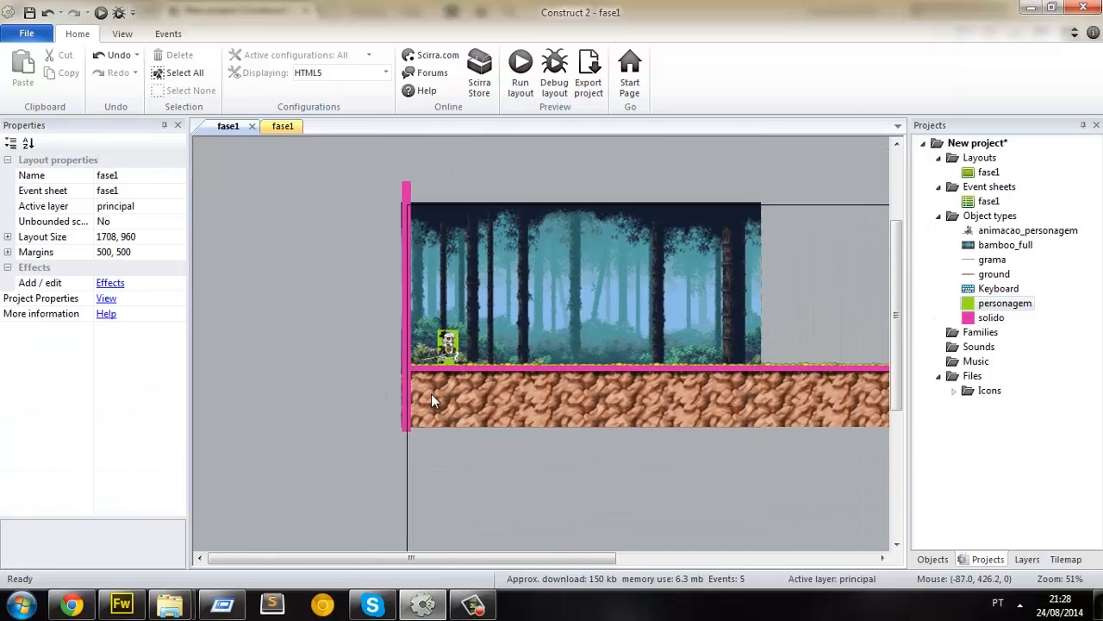
left_click_drag(353, 370, 763, 405)
scroll(598, 427, "up", 5, "ctrl")
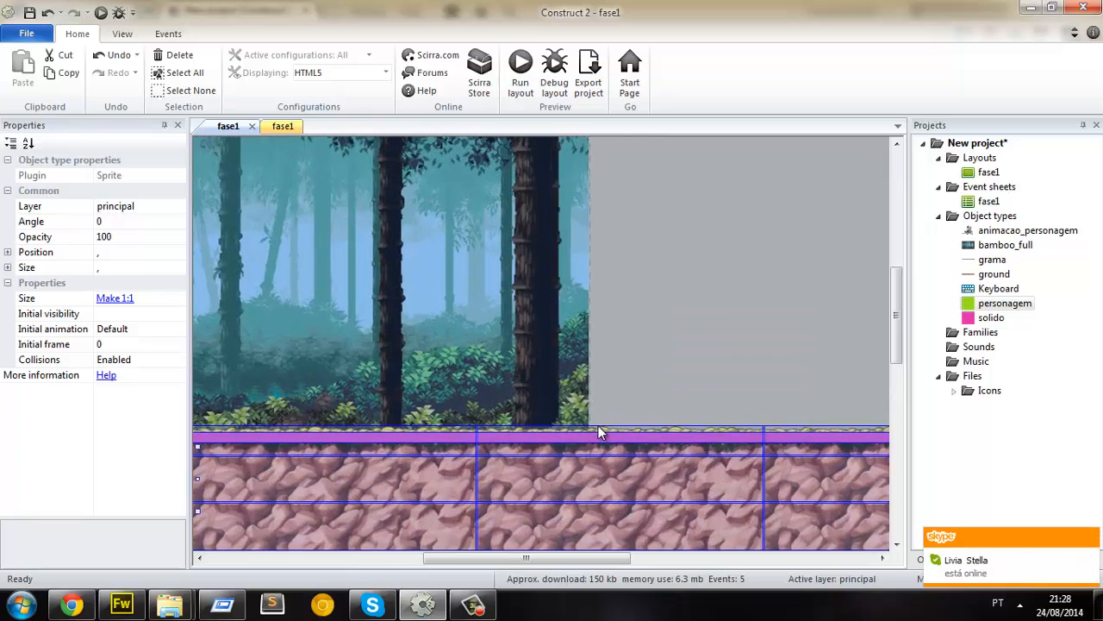
scroll(600, 426, "down", 3, "ctrl")
left_click_drag(606, 488, 616, 271)
scroll(519, 267, "down", 2, "ctrl")
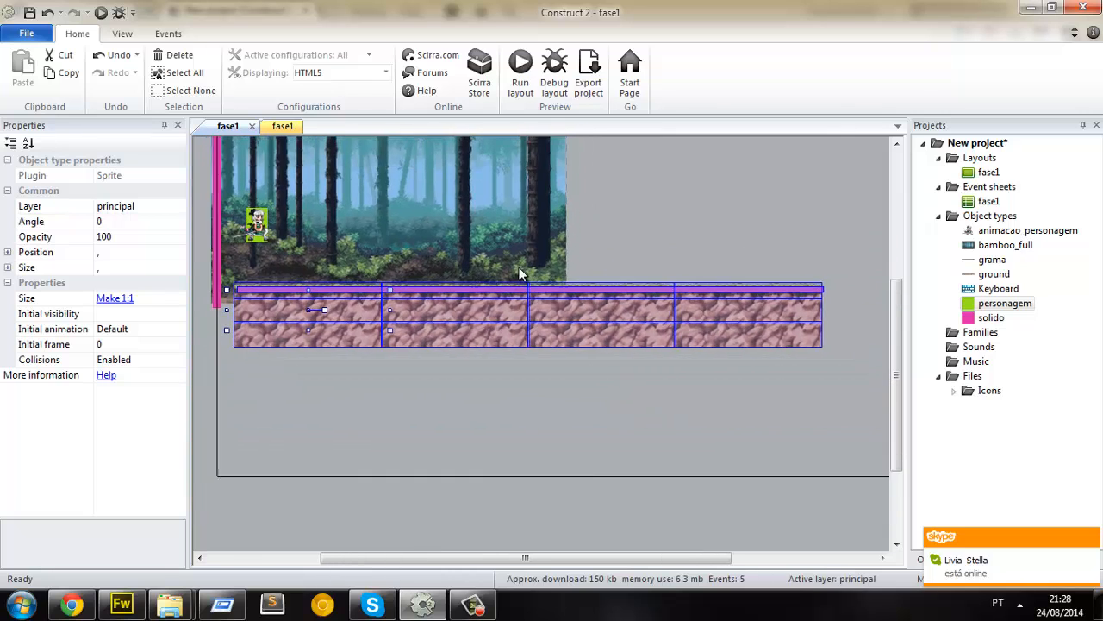
Step: Move the bamboo_full background up clear of the floor, then shift the whole floor group up and left against the wall solid
left_click(530, 302)
left_click_drag(530, 301, 536, 193)
left_click(729, 425)
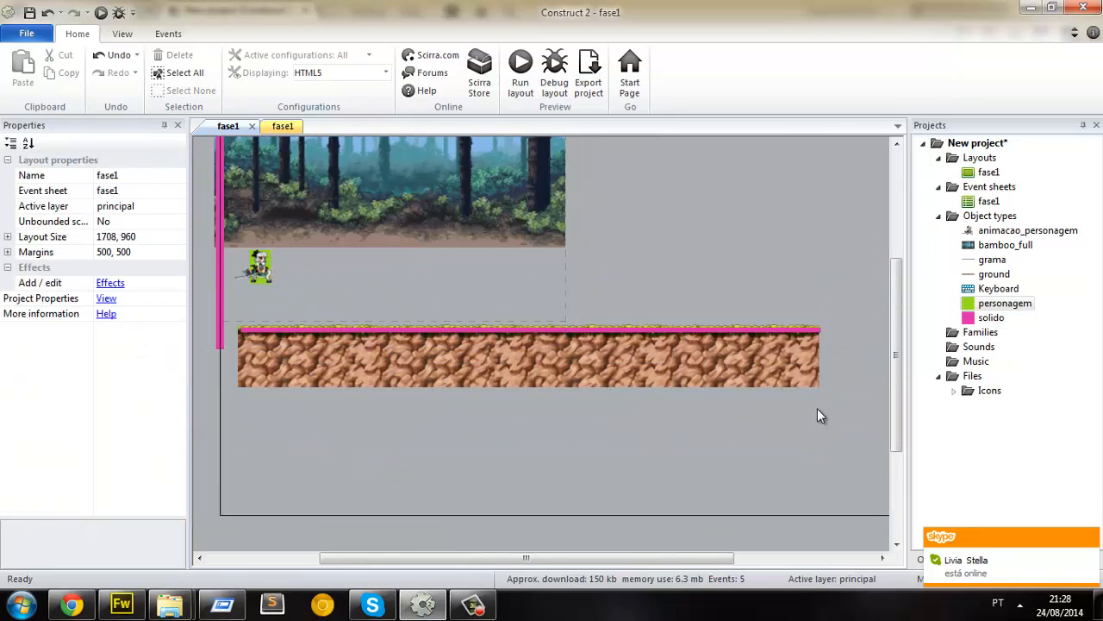
left_click_drag(821, 409, 220, 304)
left_click_drag(612, 390, 580, 351)
Step: Enlarge the bamboo_full background from its lower corner to about 1031 by 644
left_click_drag(526, 225, 641, 350)
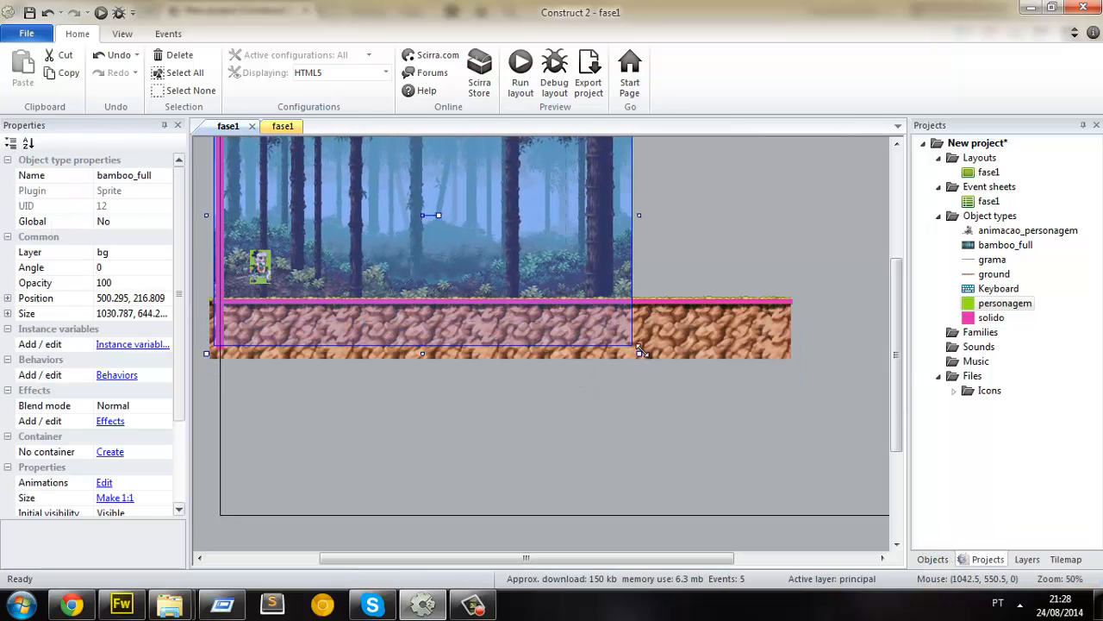
left_click(621, 408)
scroll(458, 405, "up", 3)
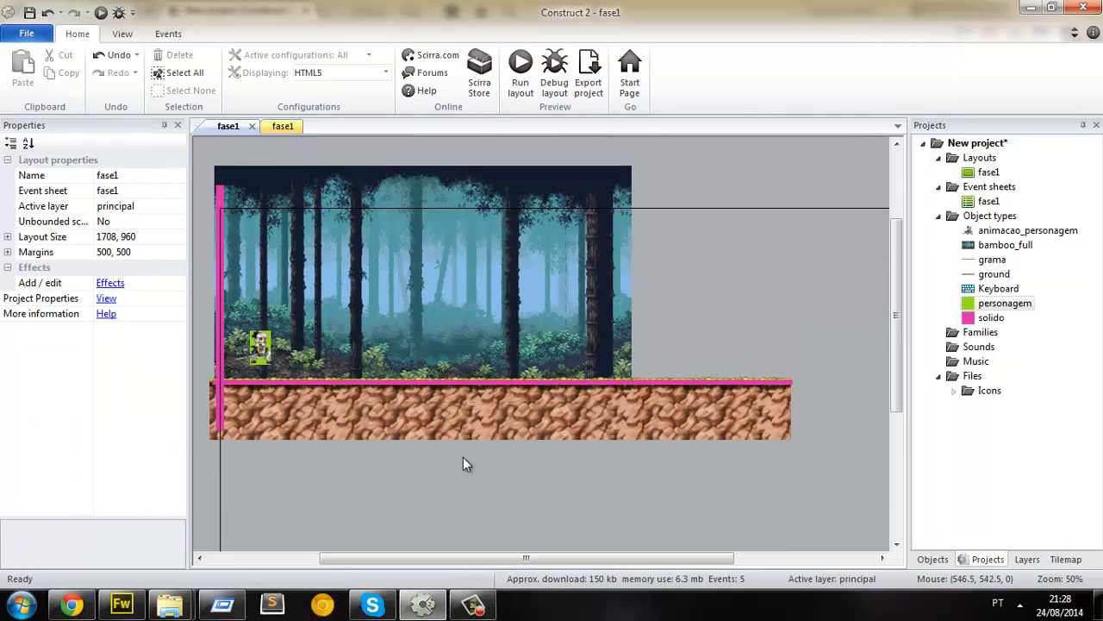
Step: Move the bamboo_full background down to position 500, 280 and briefly preview the layout in the browser
left_click(360, 253)
mouse_move(438, 245)
left_mouse_down()
mouse_move(439, 276)
mouse_move(441, 264)
left_mouse_up()
left_click(100, 14)
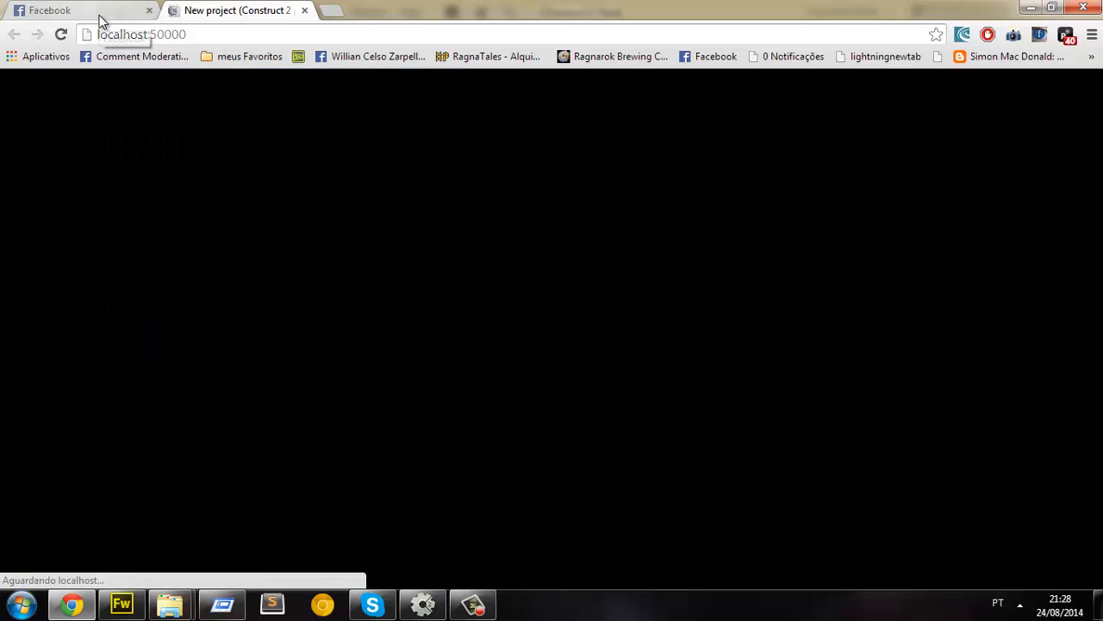
key("alt+Tab")
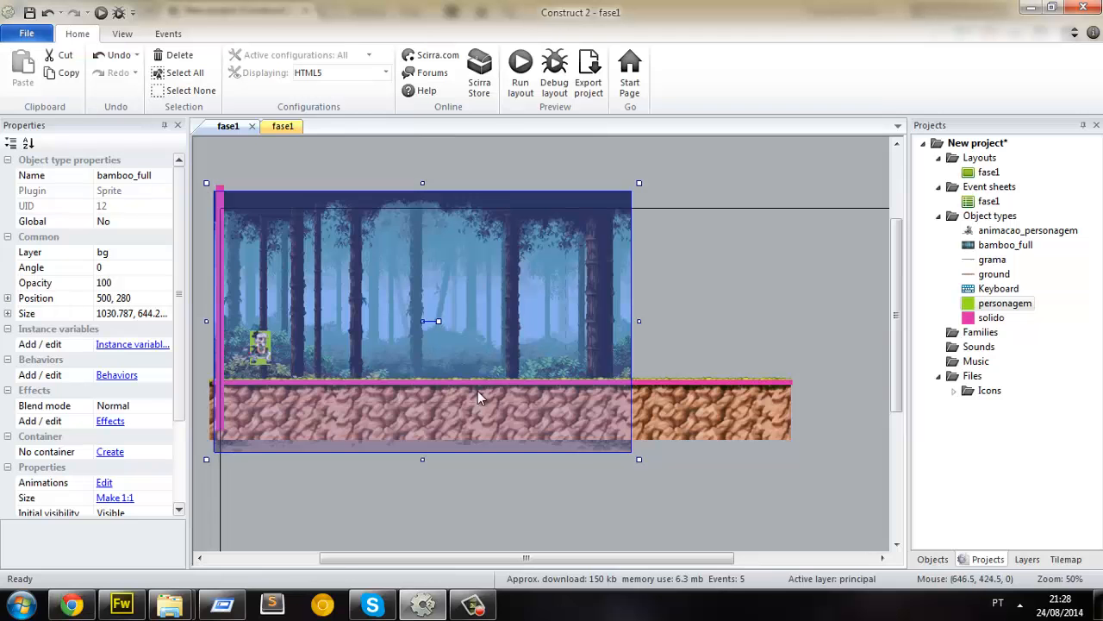
Step: Select all the ground, grass and floor solid pieces and raise them slightly so the floor meets the character's feet
scroll(465, 398, "up", 1)
left_click(301, 518)
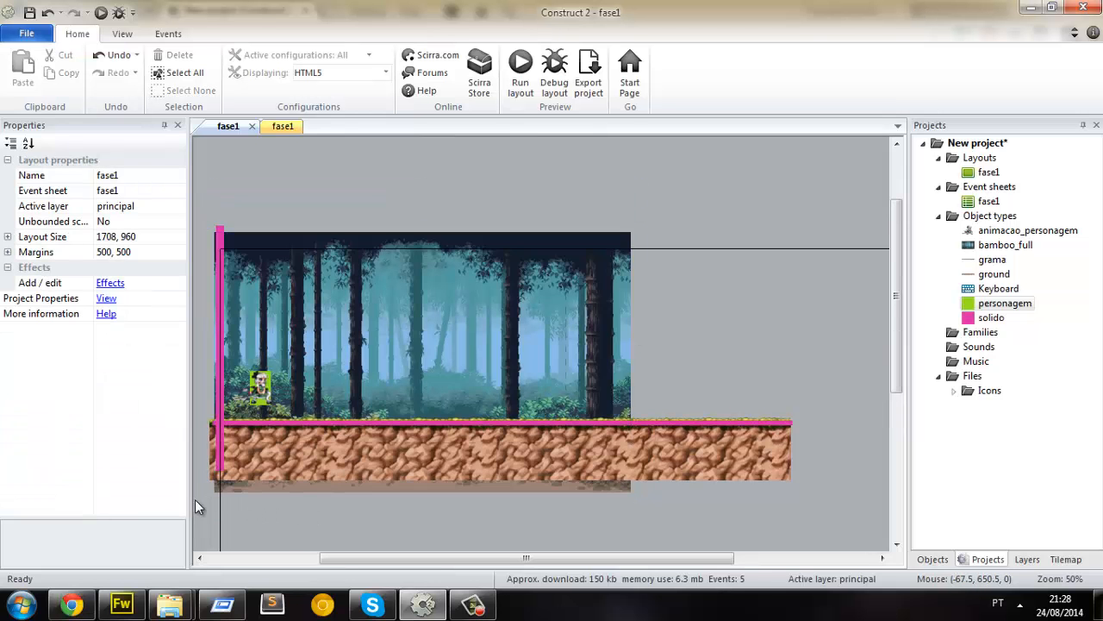
left_click_drag(204, 491, 820, 414)
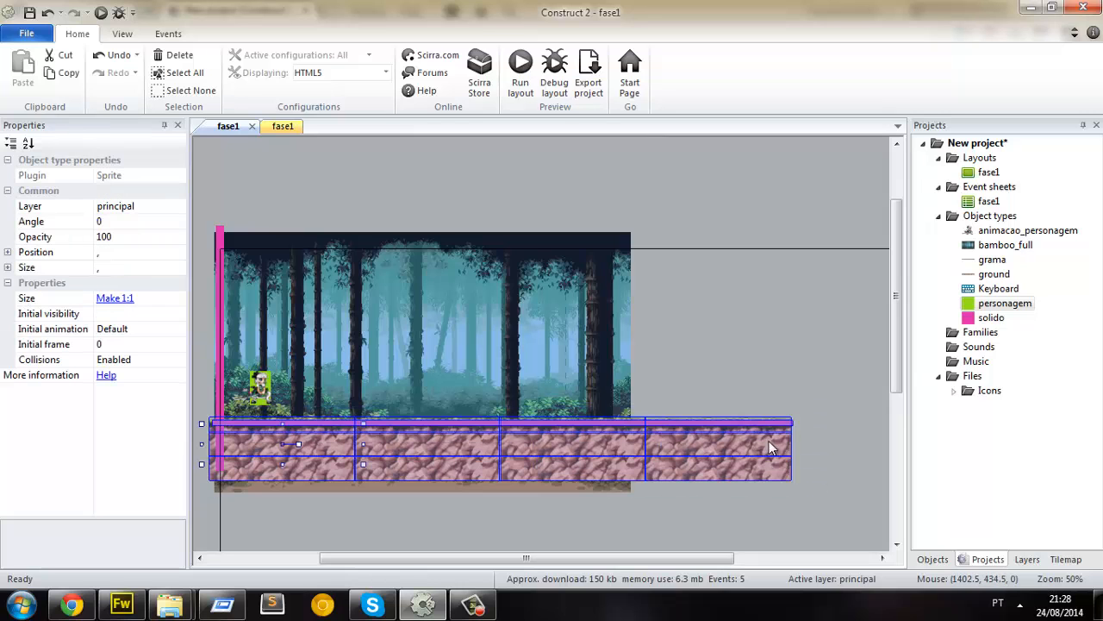
left_click_drag(751, 457, 752, 447)
left_click(715, 500)
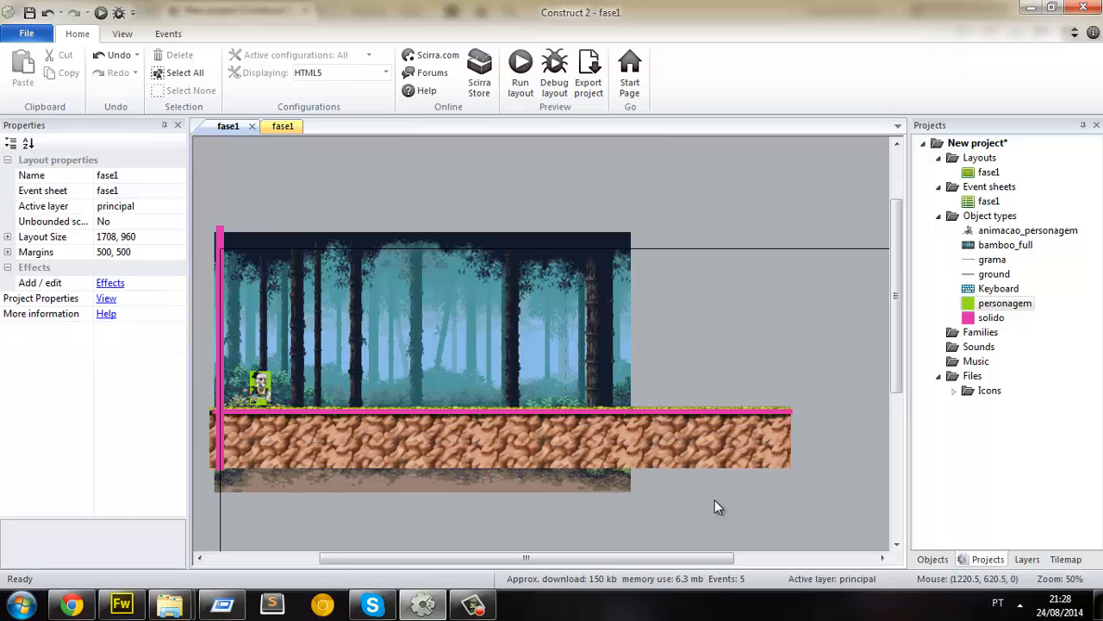
Step: Duplicate the lower row of four ground tiles directly beneath it, at Y position 574, to cover the background's lower edge
left_click(776, 465)
left_click_drag(810, 484, 211, 433)
mouse_move(464, 462)
left_mouse_down()
mouse_move(460, 498)
mouse_move(461, 480)
left_mouse_up()
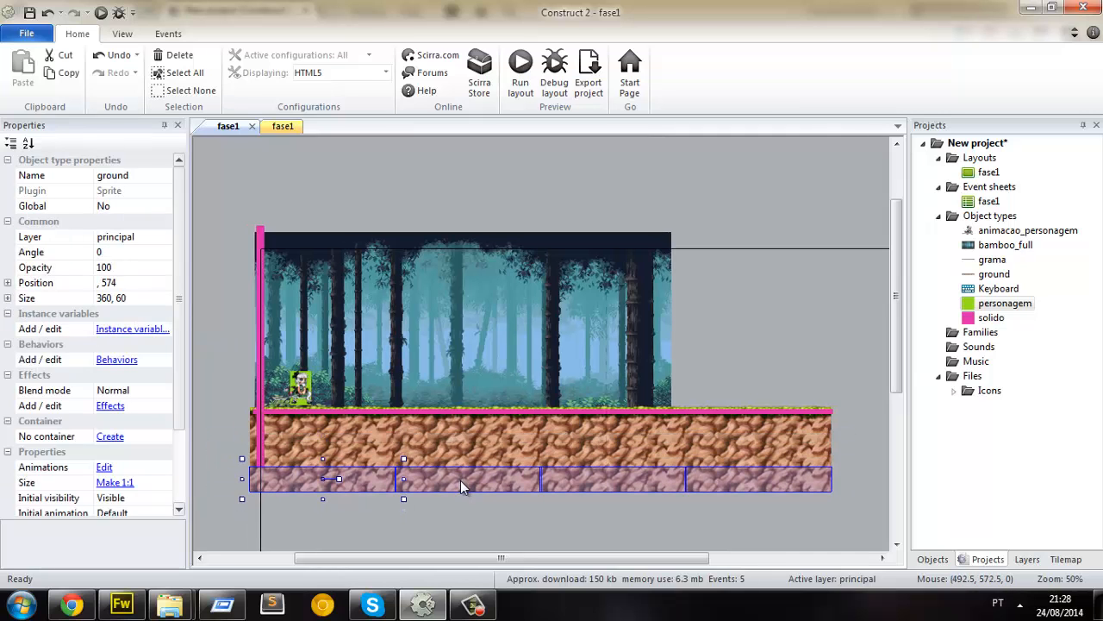
left_click(202, 191)
Step: Preview the layout and test running and jumping in both directions over the thicker ground with the enlarged background
left_click(99, 13)
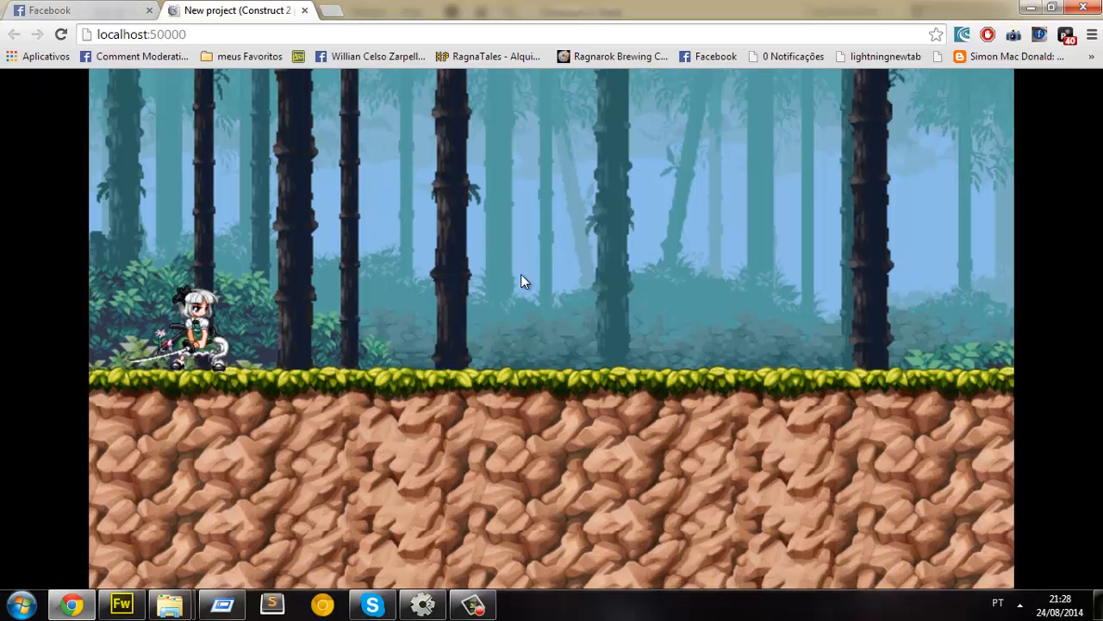
key("Right")
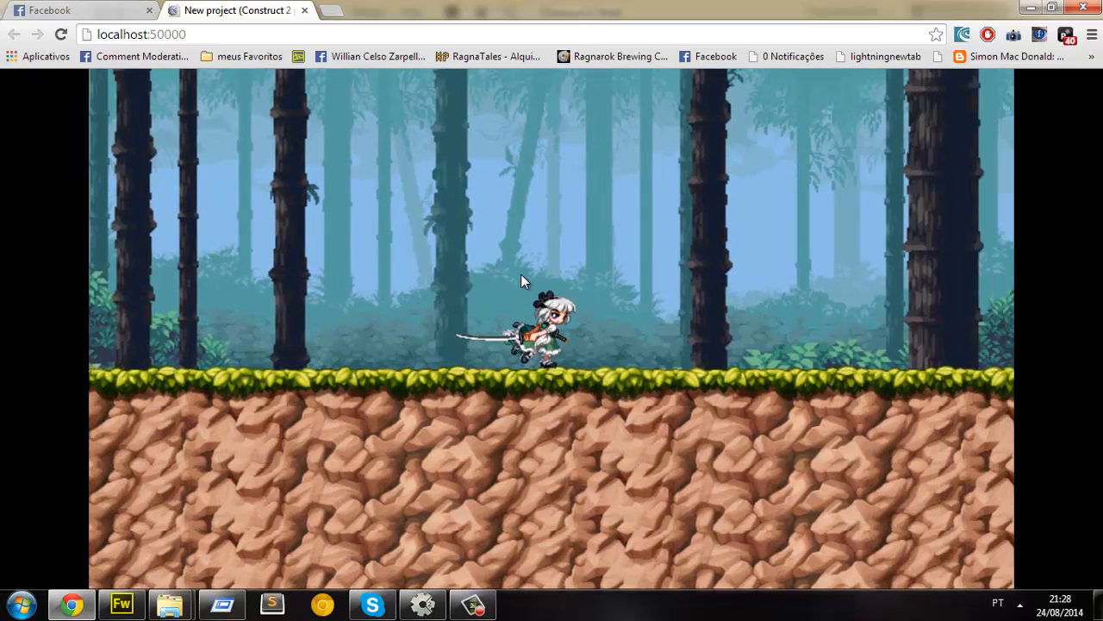
key("Right")
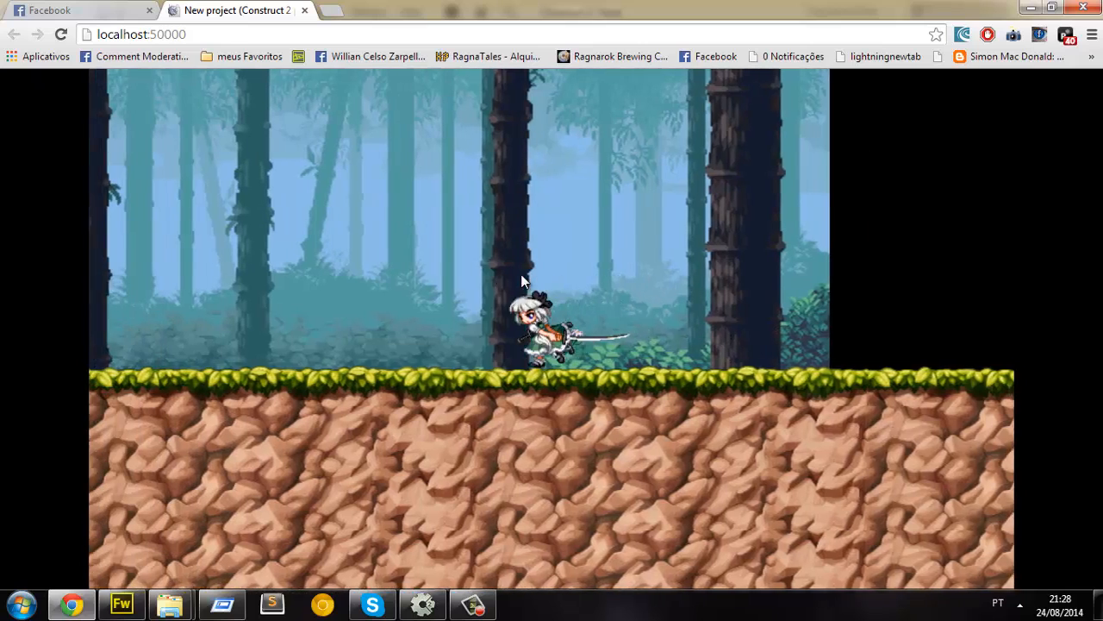
key("Left")
key("Right")
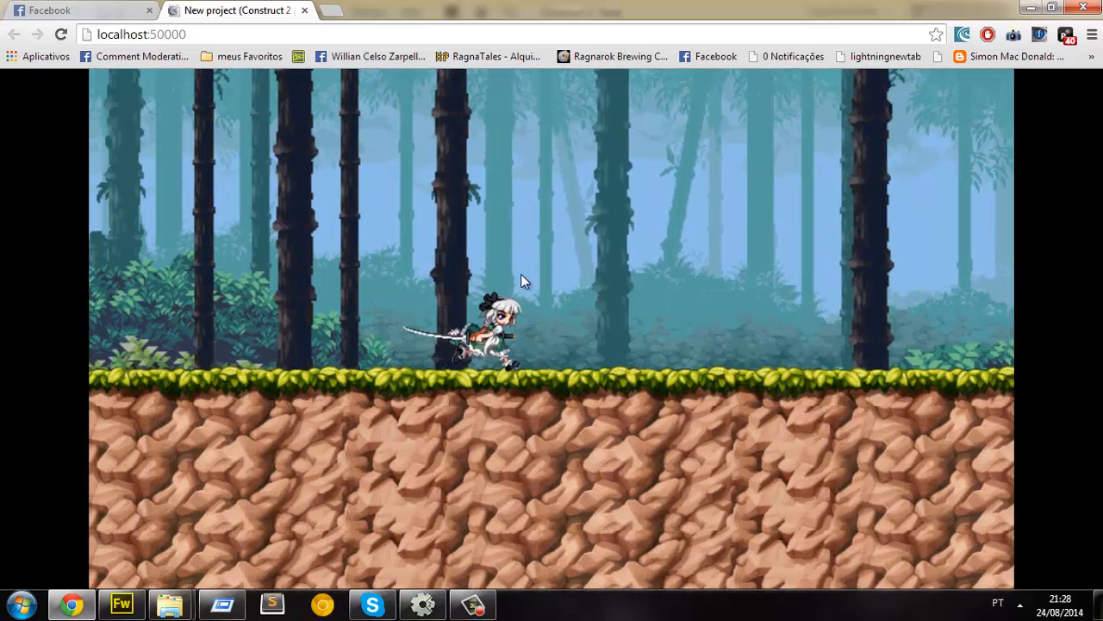
key("Right")
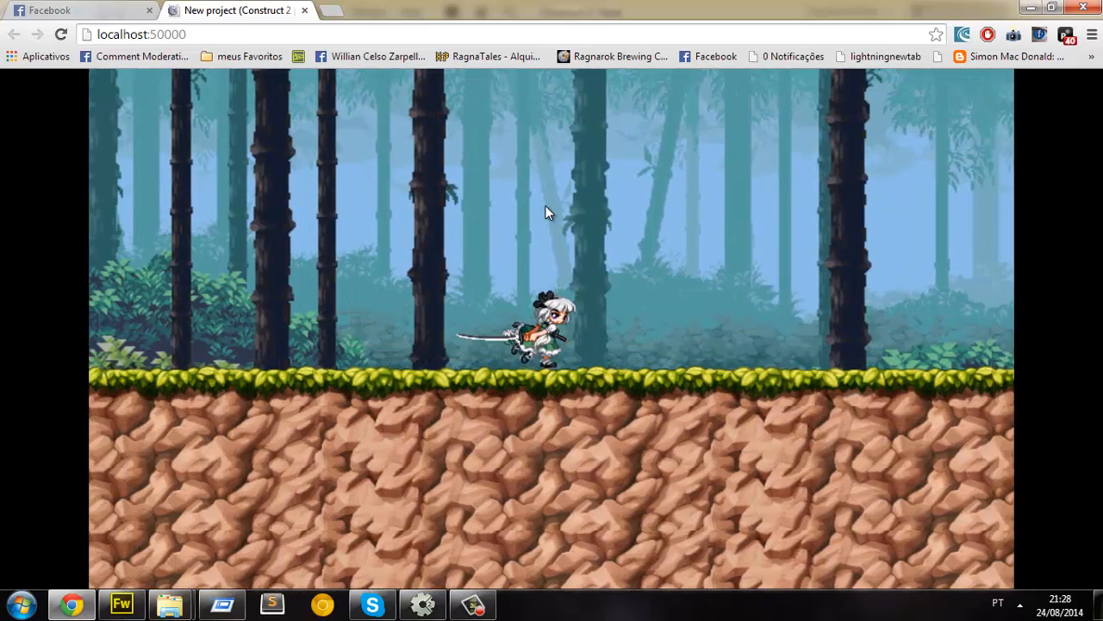
key("Right")
key("Up")
key("Left")
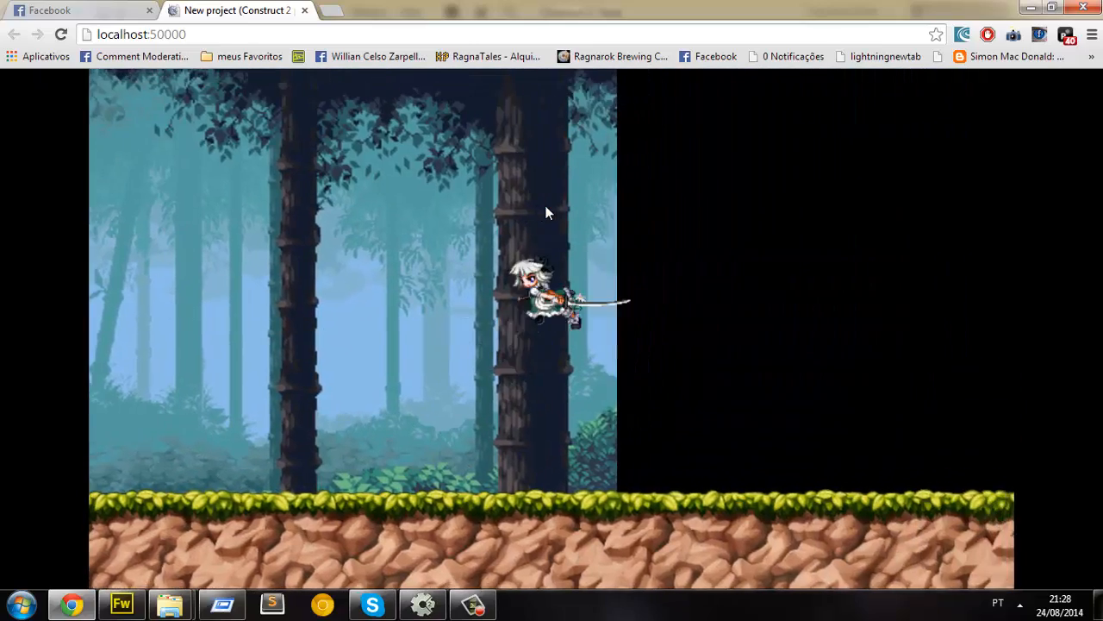
key("Up")
key("Up")
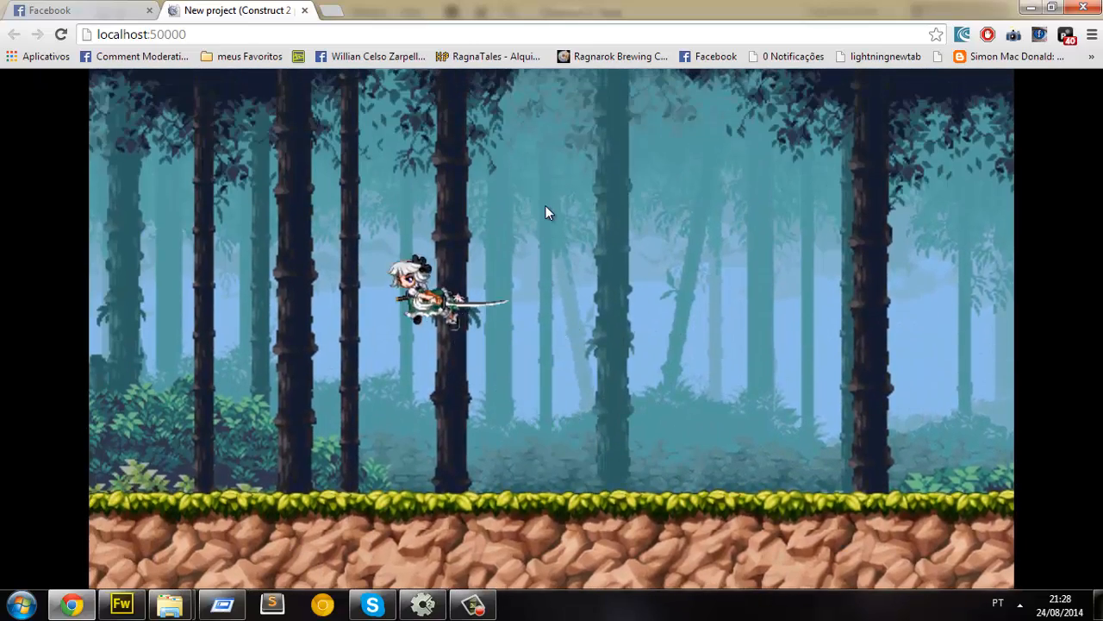
key("Right")
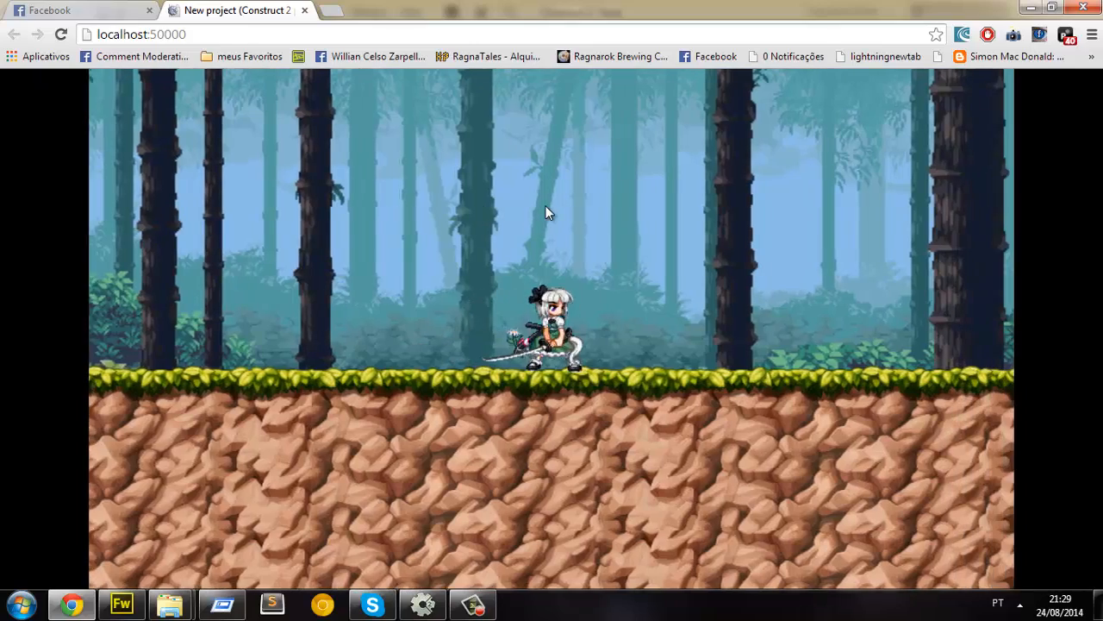
key("Left")
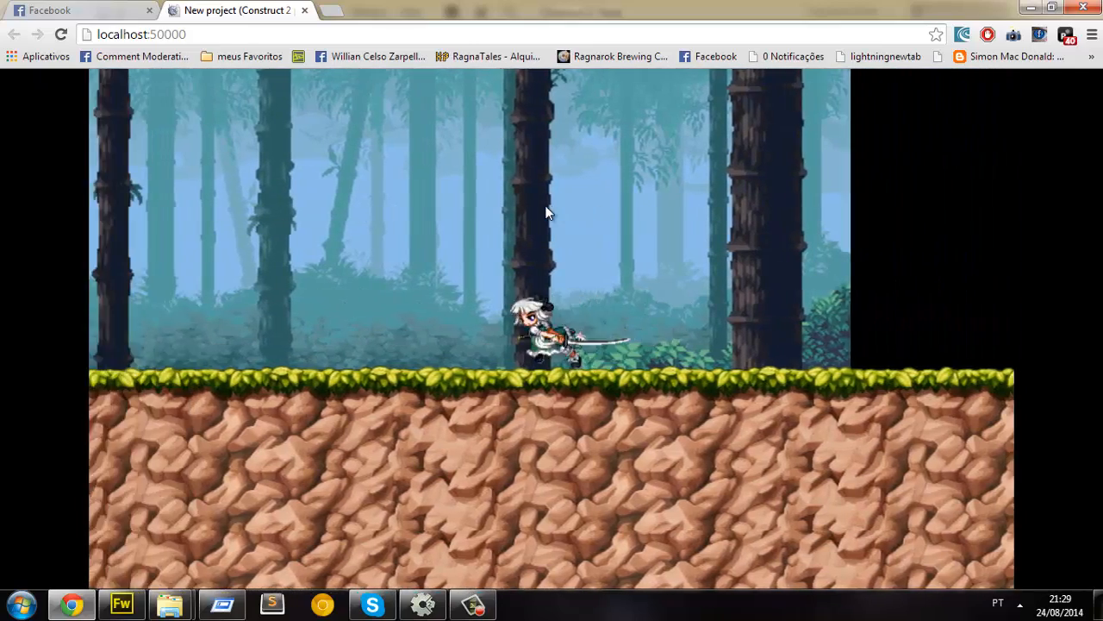
key("Up")
key("Right")
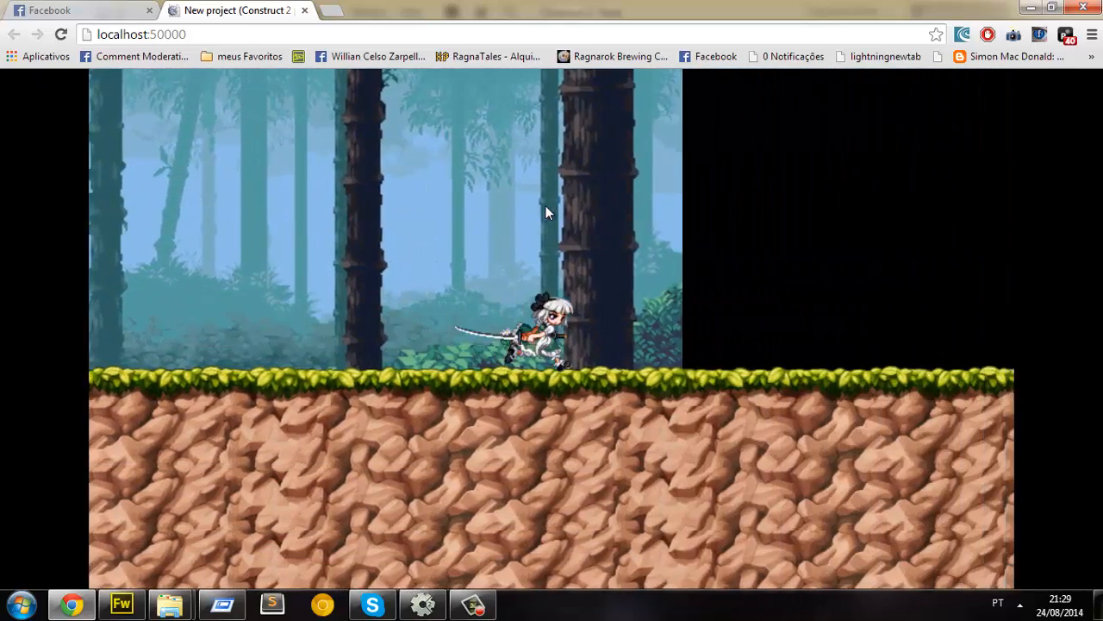
key("Left")
Step: Back in the layout editor, set the bg layer's parallax to 50, 50
key("alt+Tab")
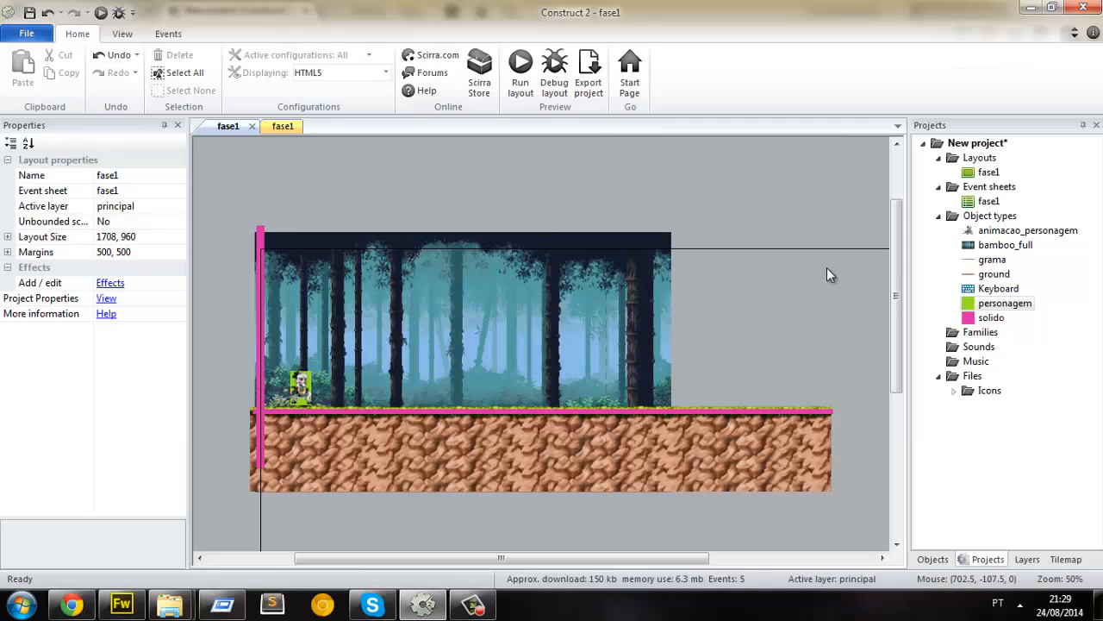
left_click(1025, 558)
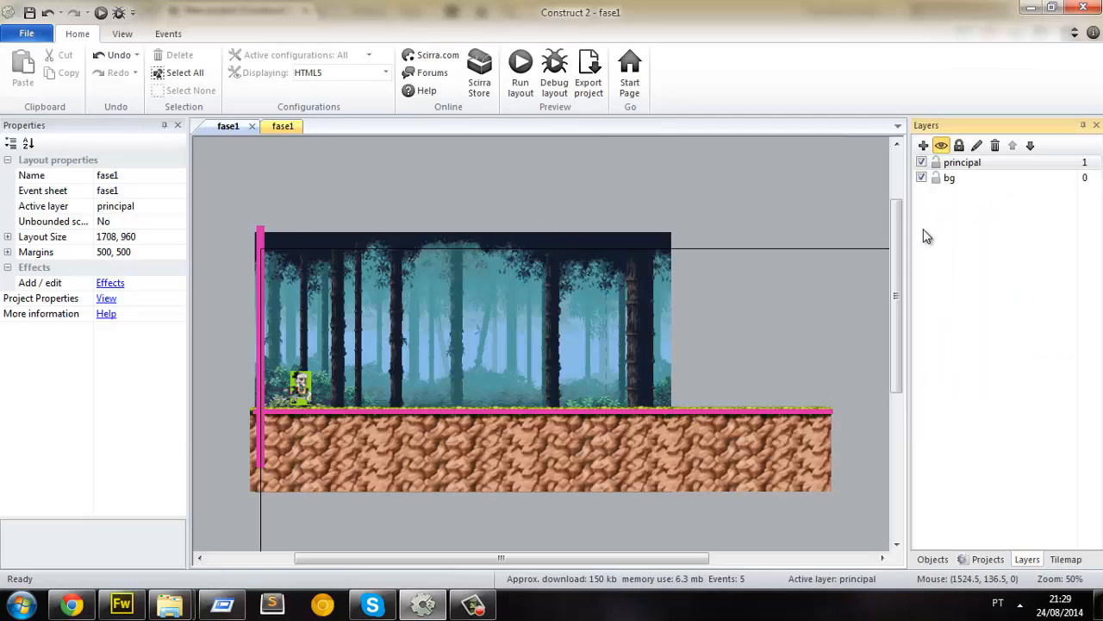
left_click(951, 179)
left_click(921, 177)
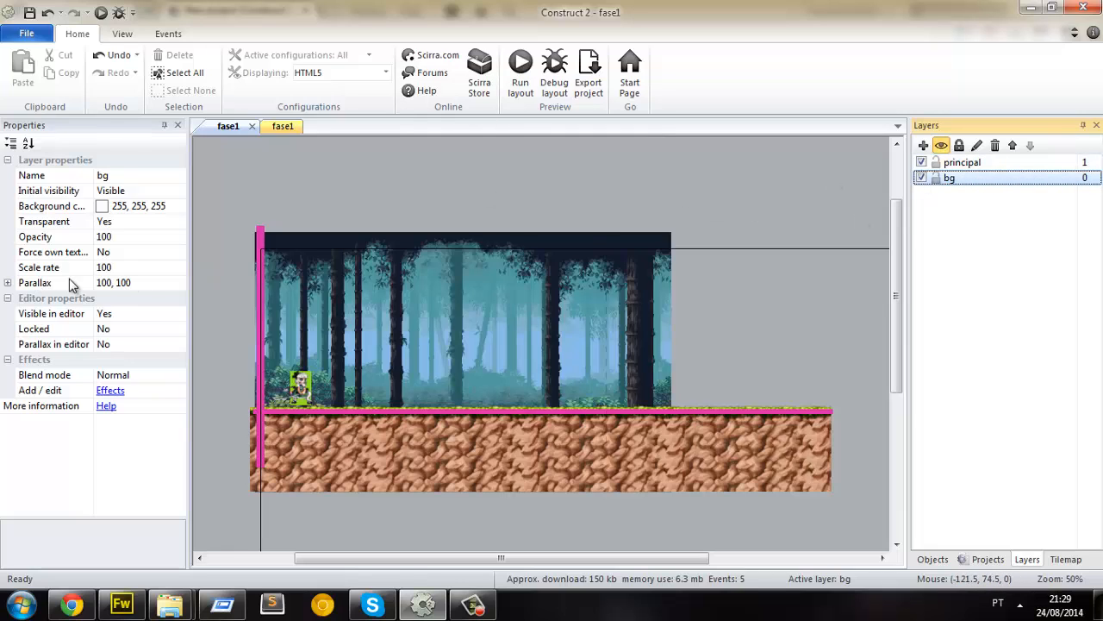
left_click(160, 283)
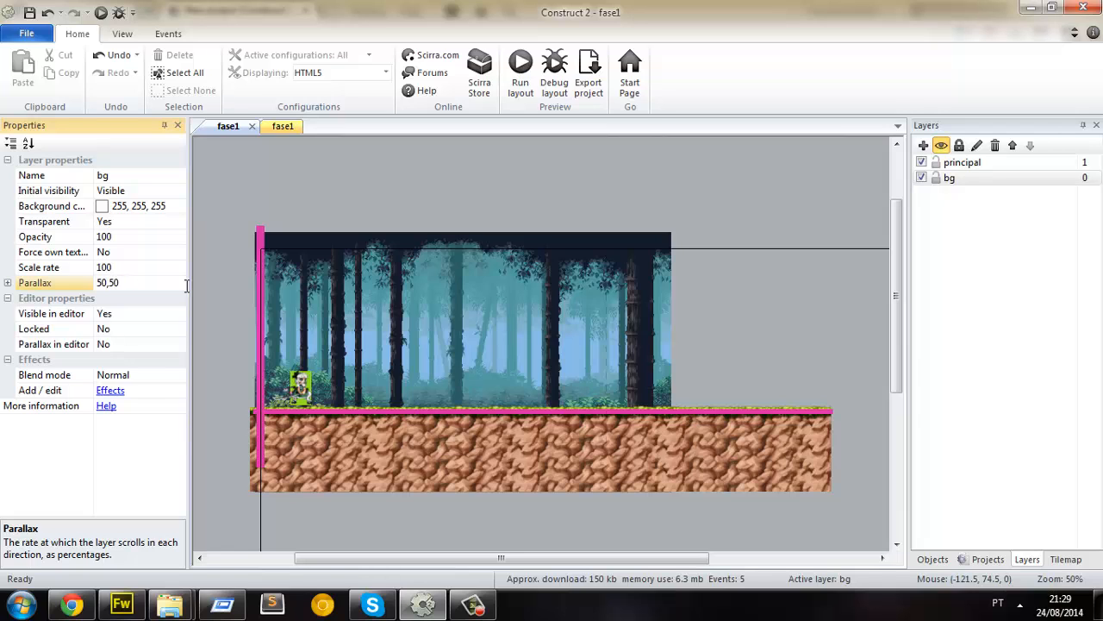
Step: Preview the layout and test the background's parallax scrolling while running and jumping both ways
left_click(100, 13)
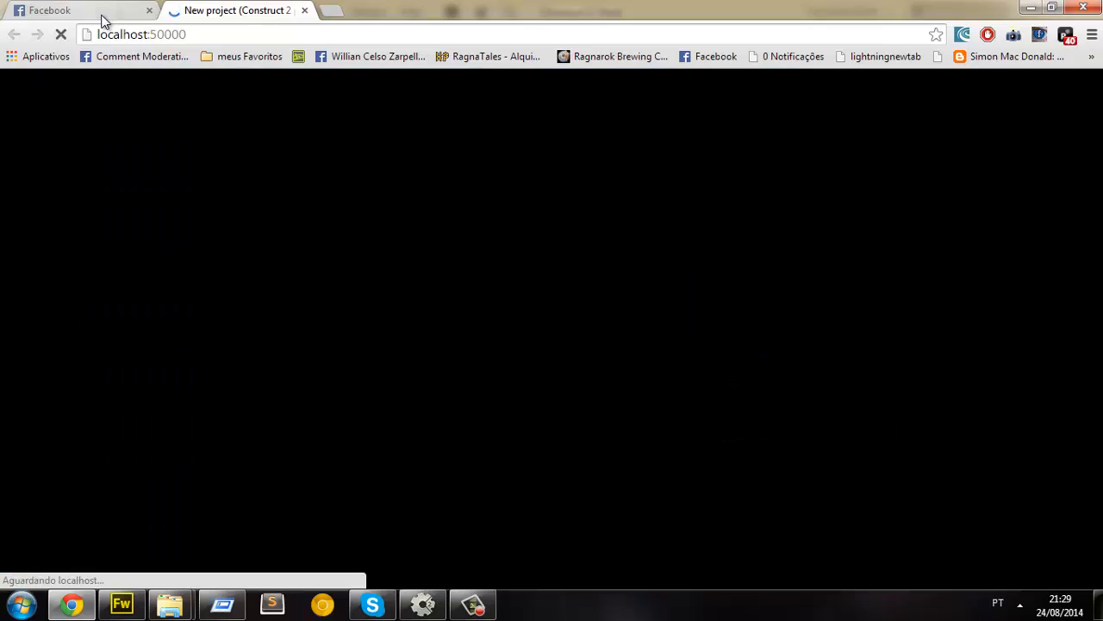
key("Right")
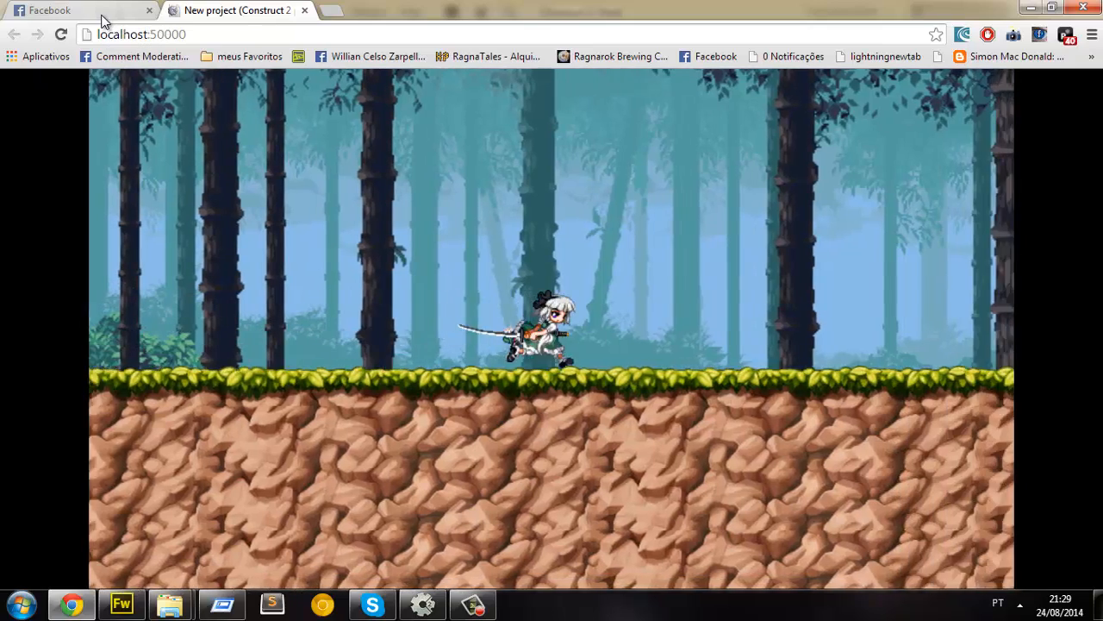
key("Left")
key("Up")
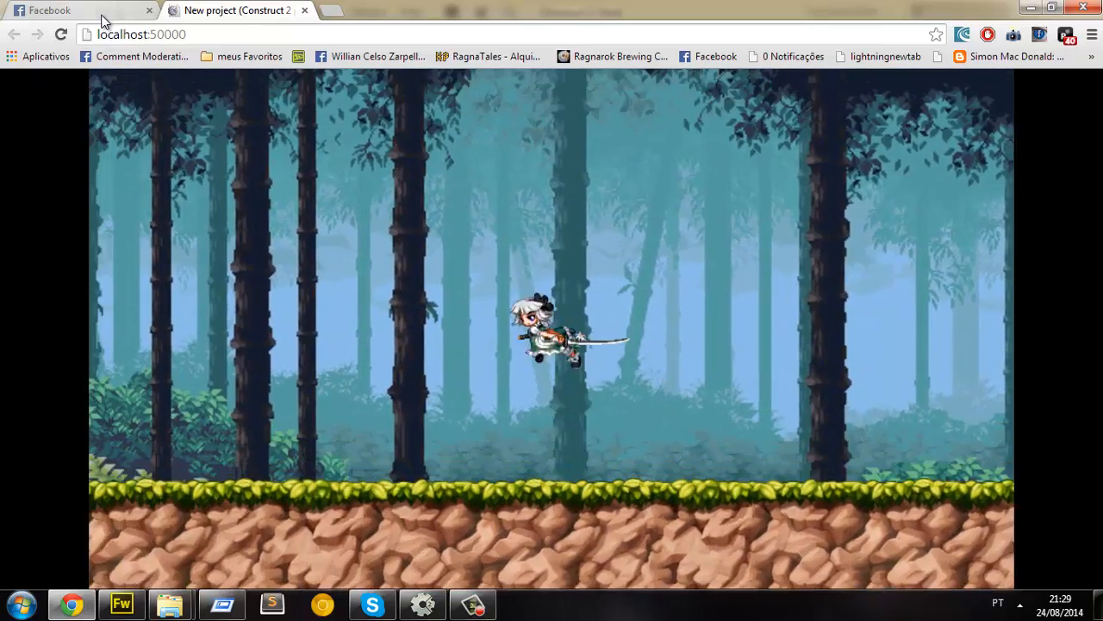
key("Right")
key("Right")
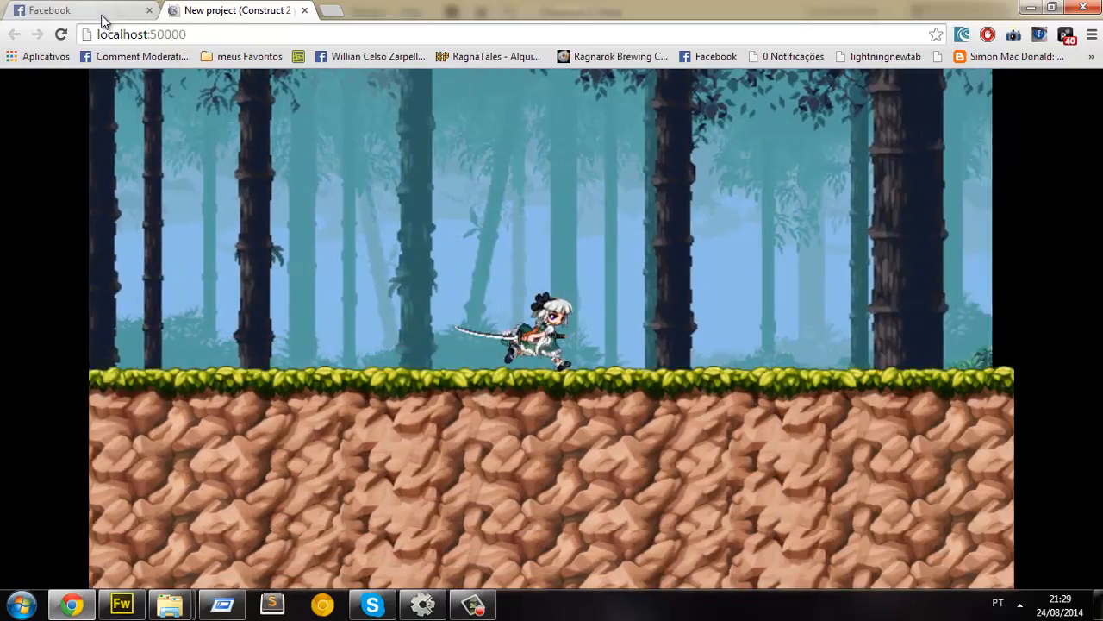
key("Left")
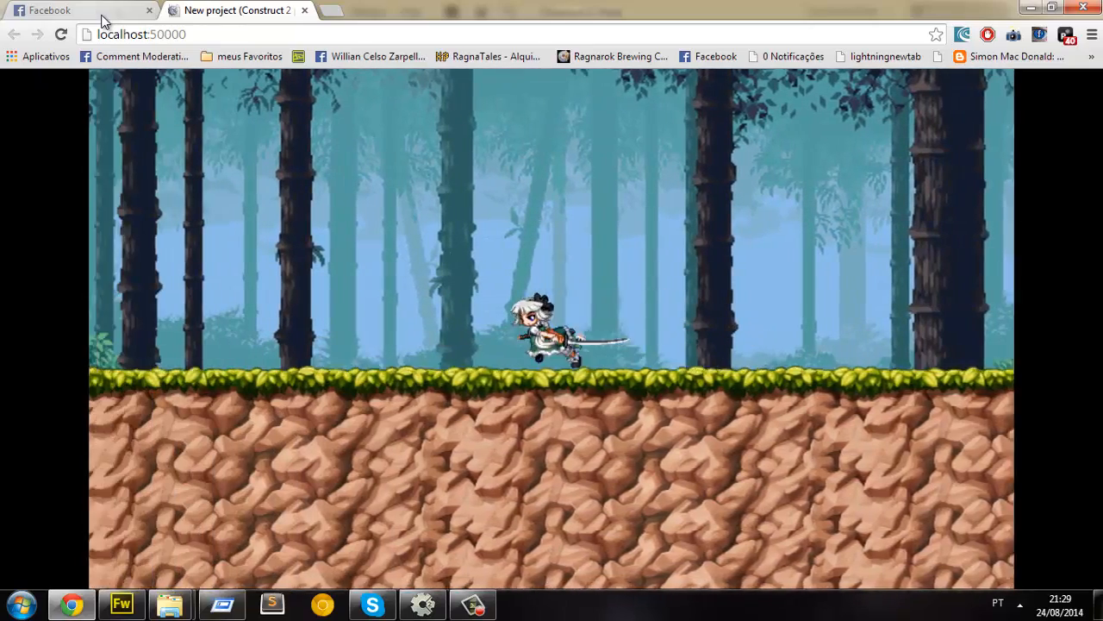
Step: Set the bg layer's parallax to 5, 5 and preview the layout with the character running to the right
key("alt+Tab")
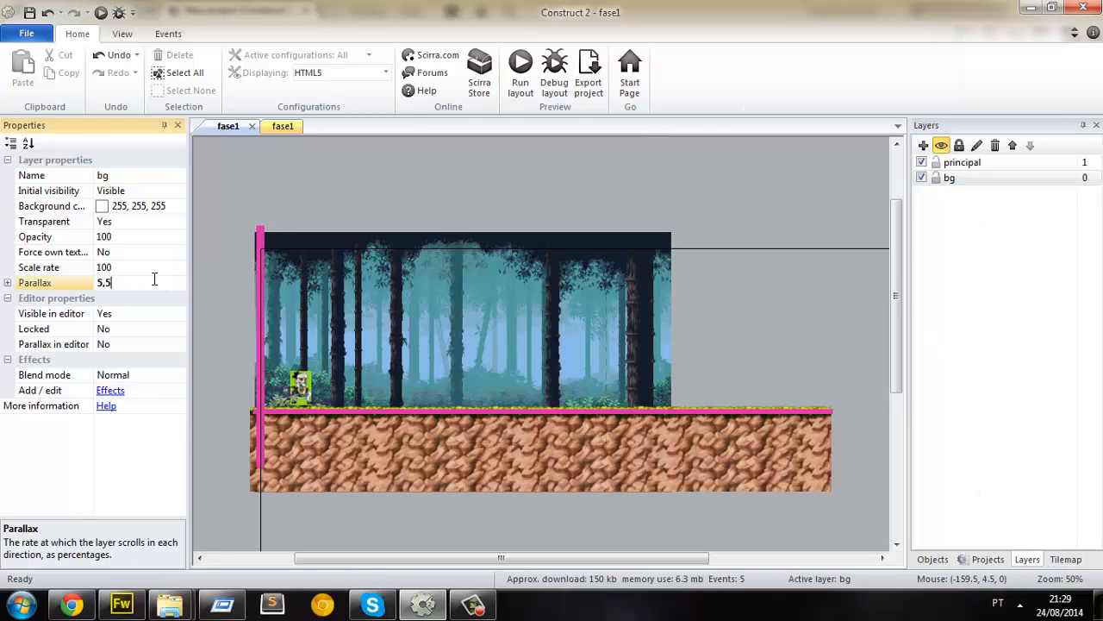
left_click(101, 11)
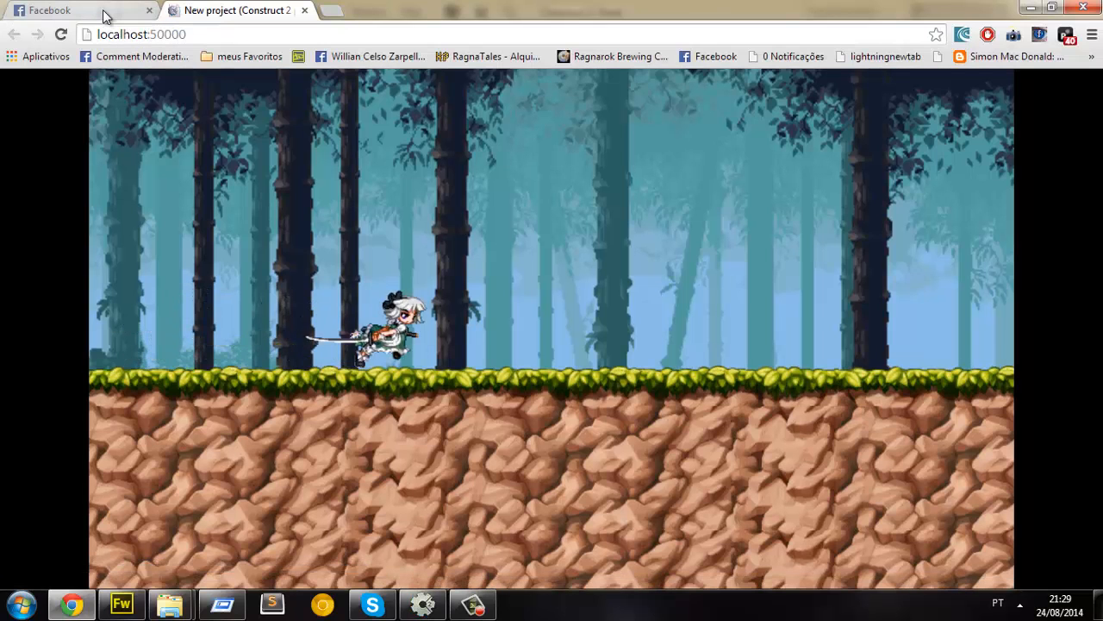
key("Right")
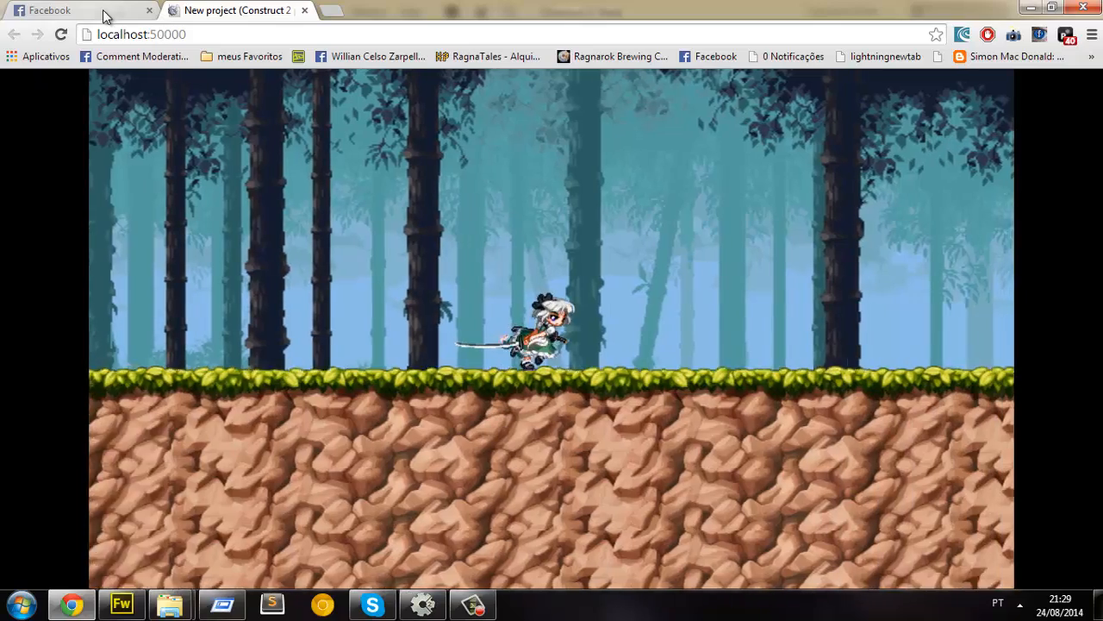
Step: Test the bg layer's slower parallax in the running preview by moving and jumping the character in both directions
key("Left")
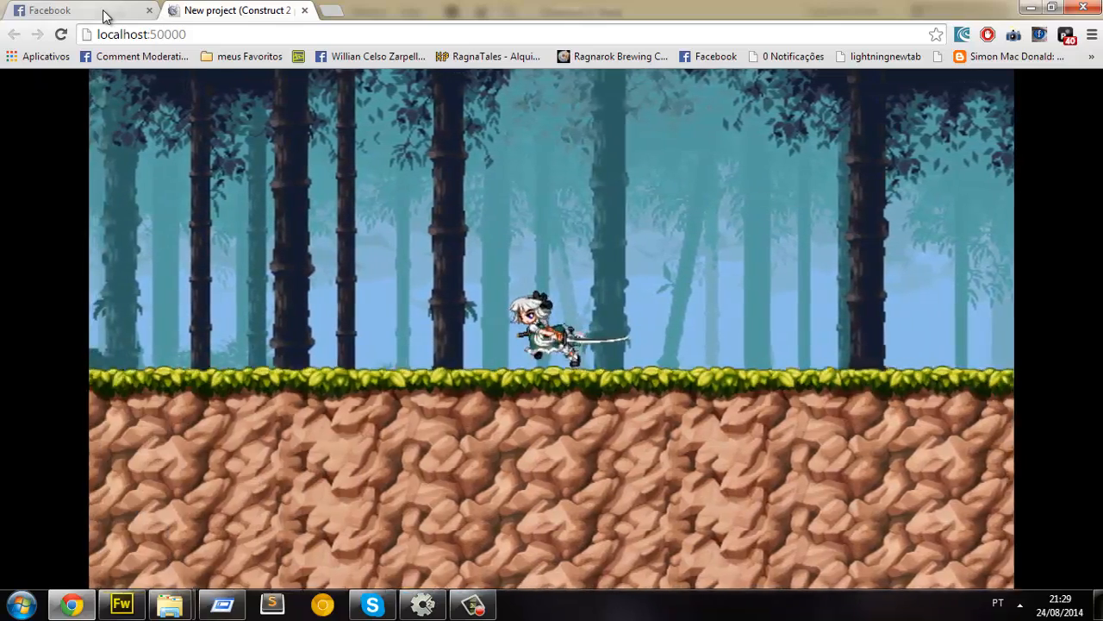
key("Up")
key("Right")
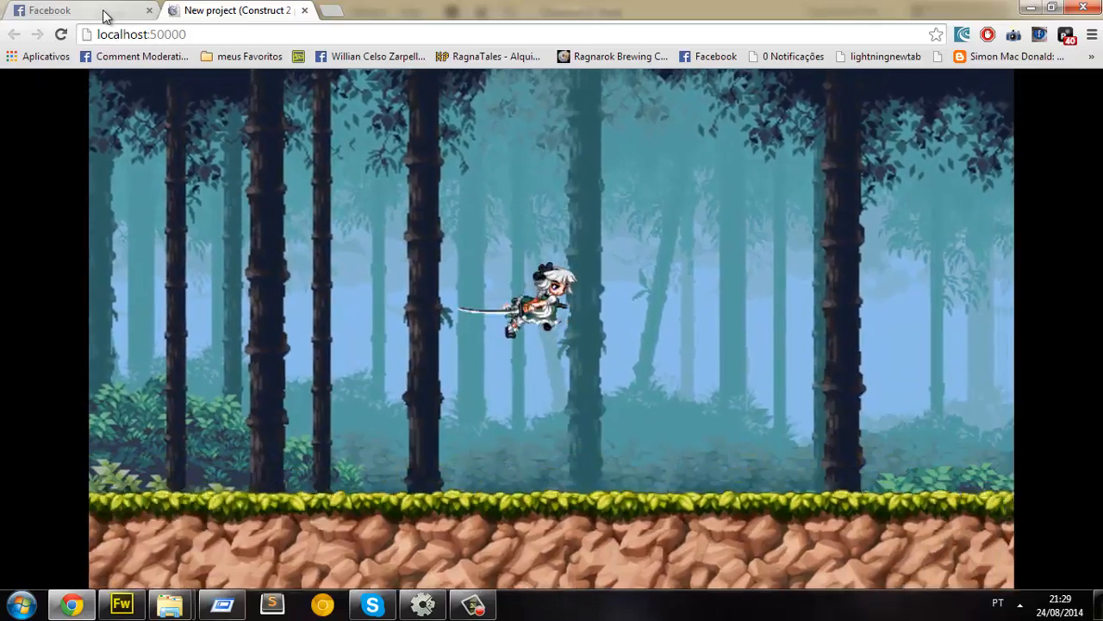
key("Right")
key("Right")
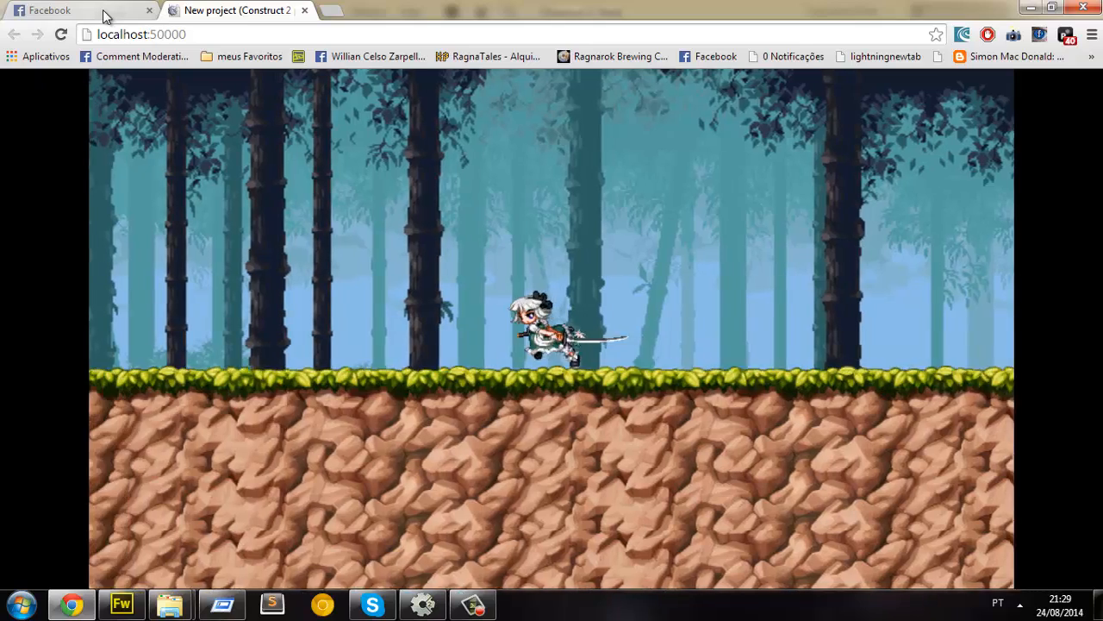
key("Left")
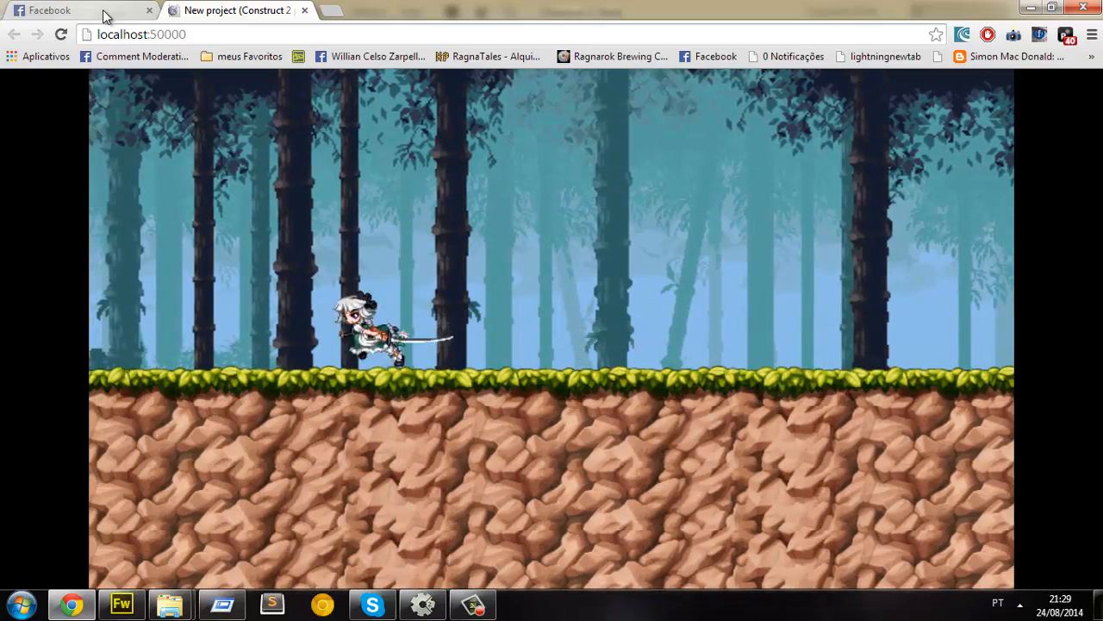
key("Right")
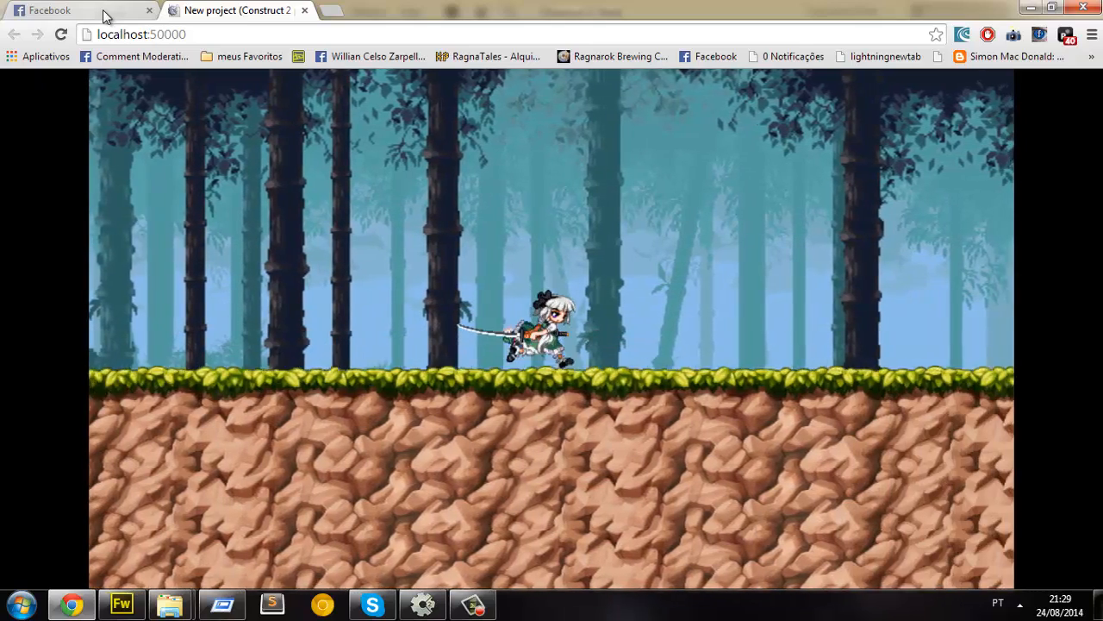
key("Left")
key("Up")
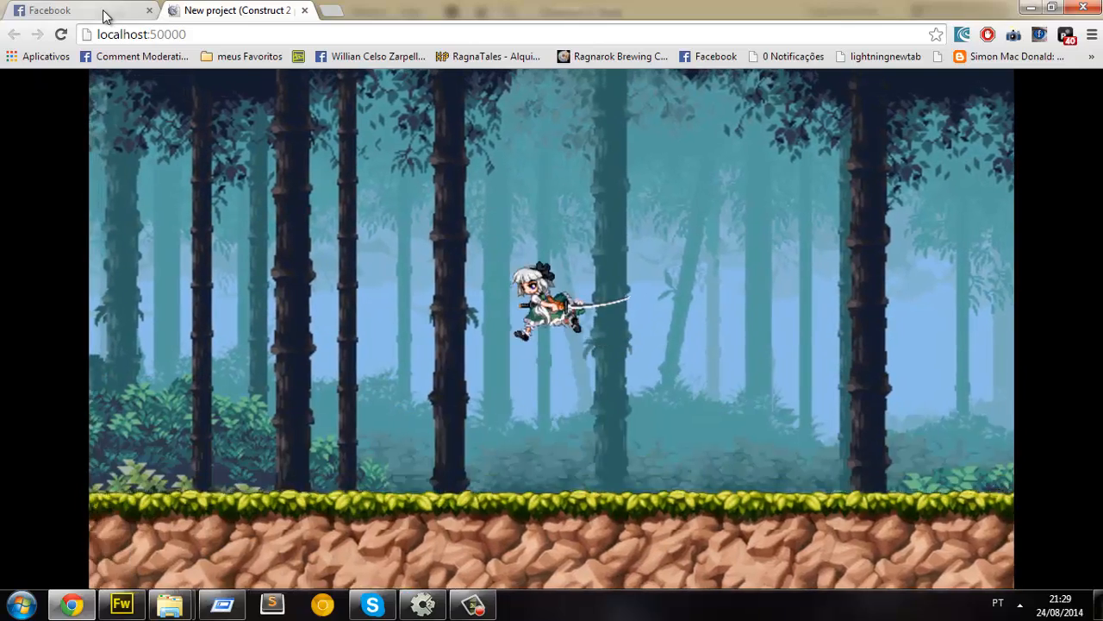
key("Up")
key("Right")
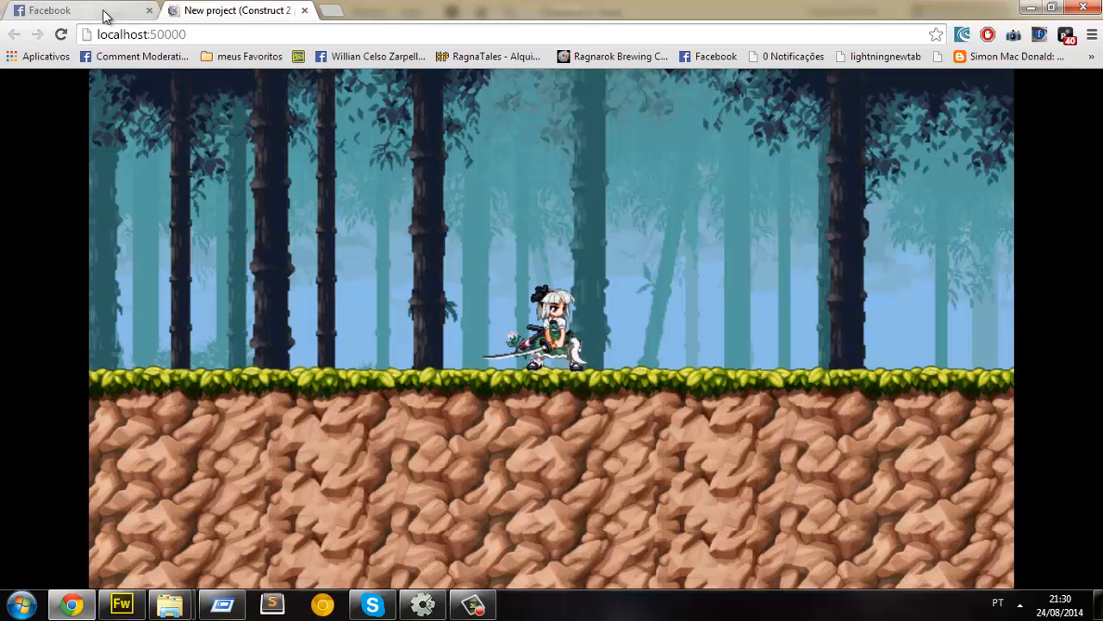
key("Left")
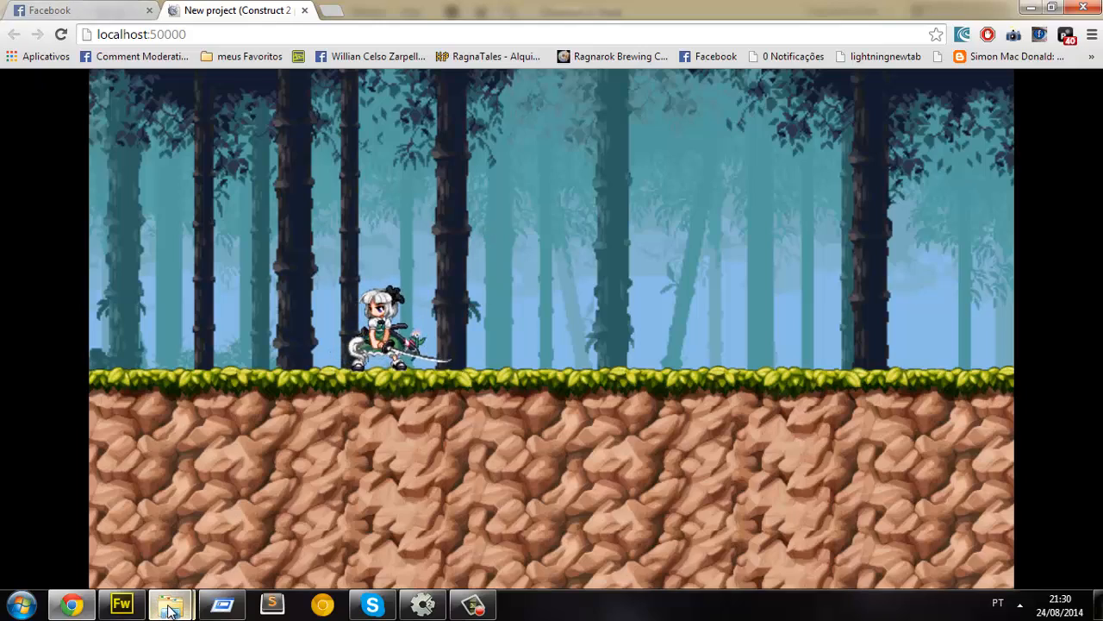
Step: Switch to Windows Explorer and open subfolder 3 of voices-pack inside the desktop's willmobile folder
mouse_move(170, 604)
mouse_move(148, 520)
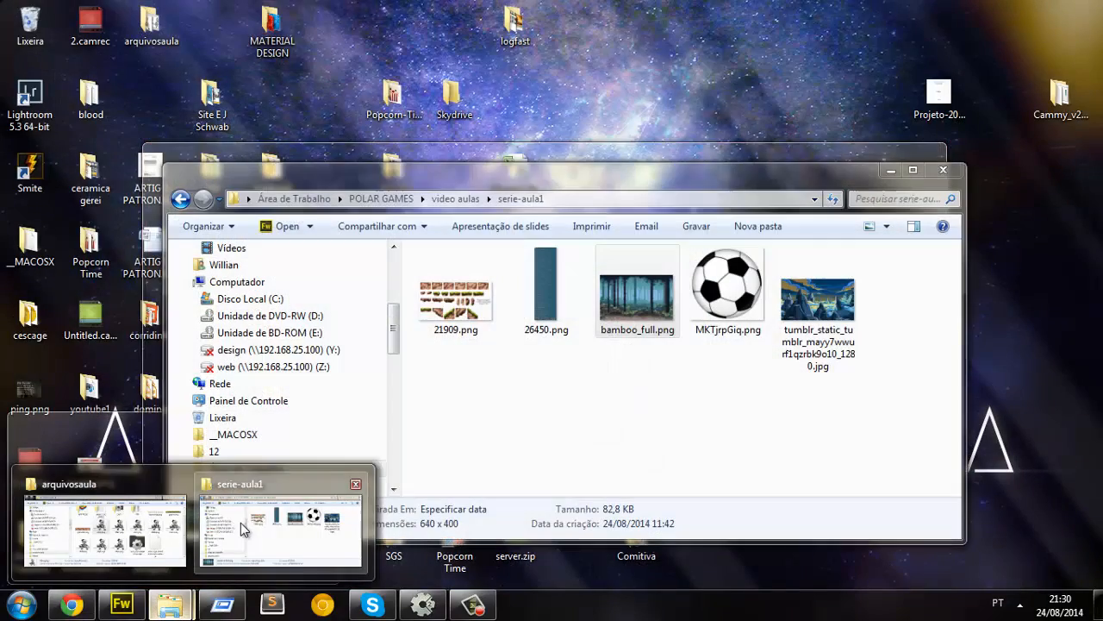
left_click(240, 523)
left_click(382, 204)
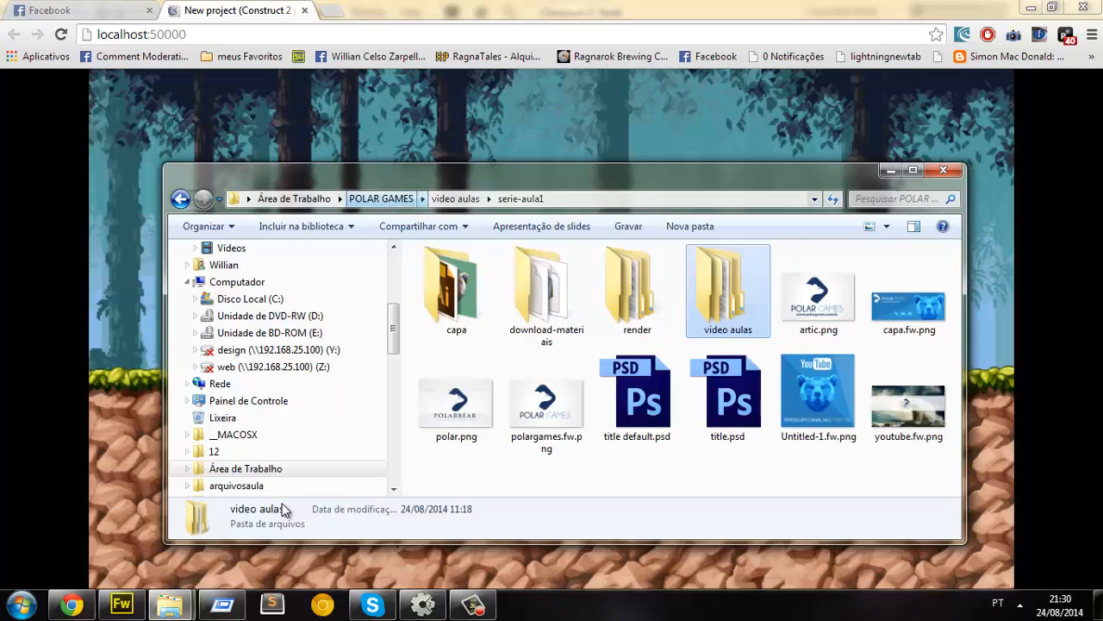
key("super+d")
key("super+d")
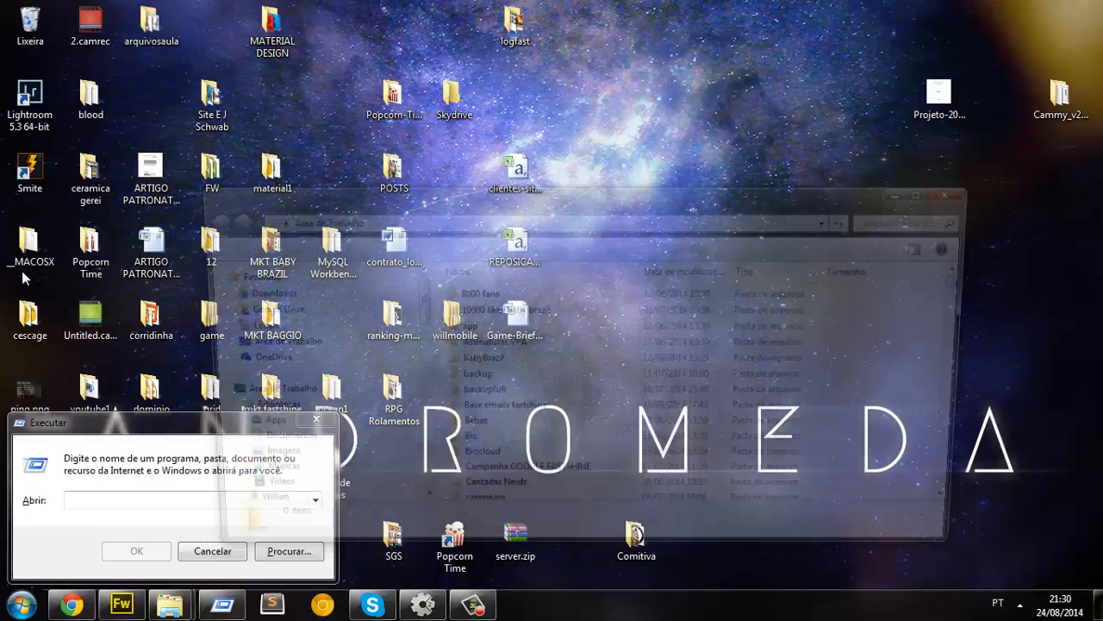
key("Return")
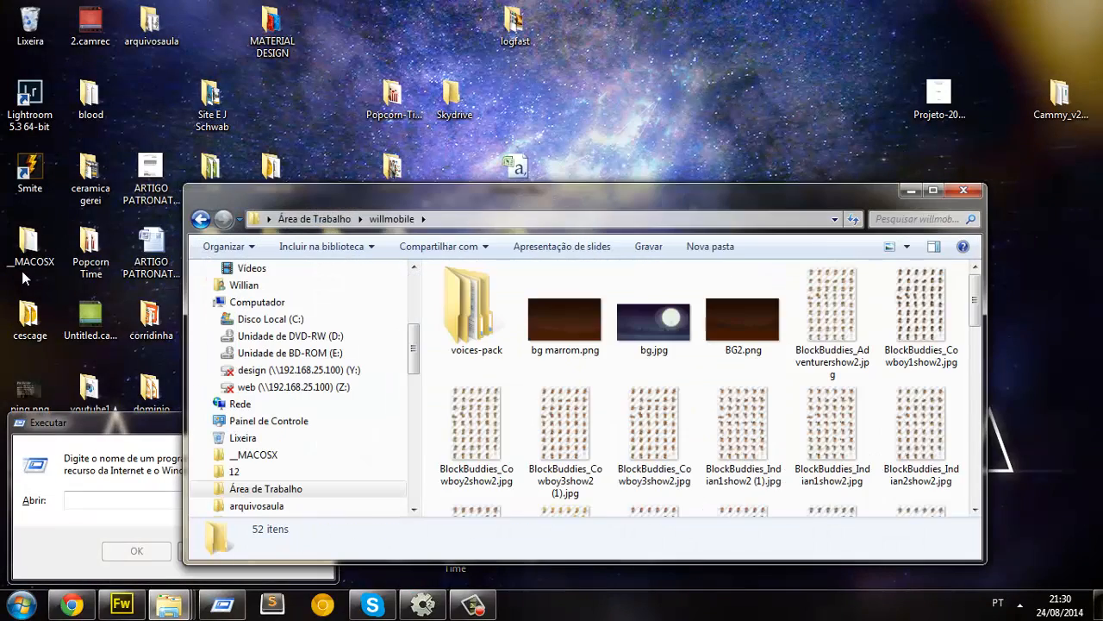
double_click(476, 328)
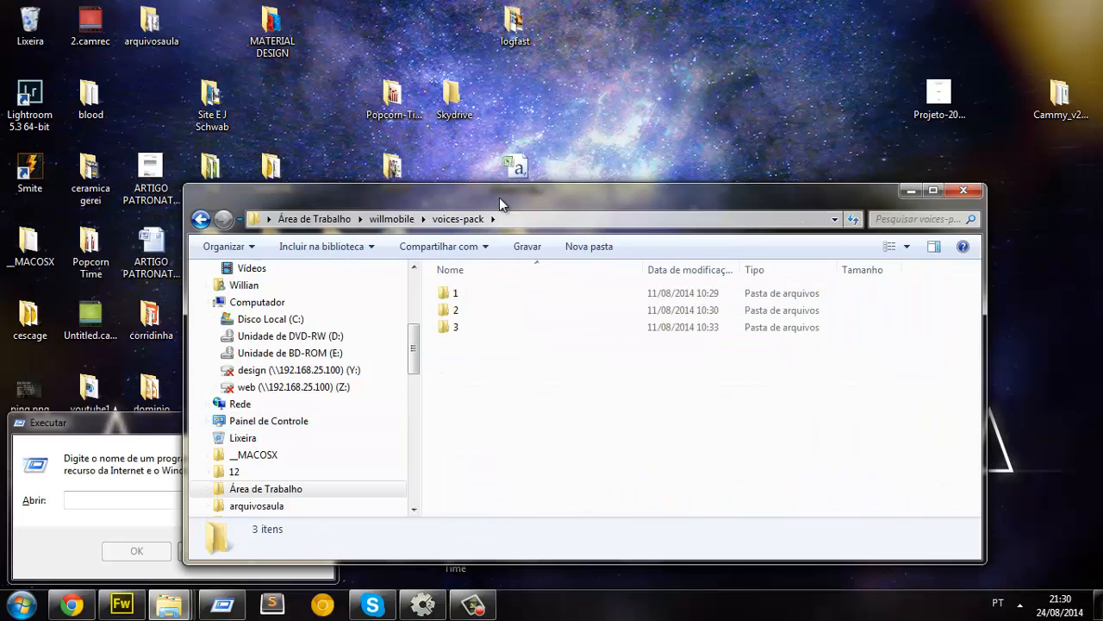
double_click(499, 197)
double_click(320, 141)
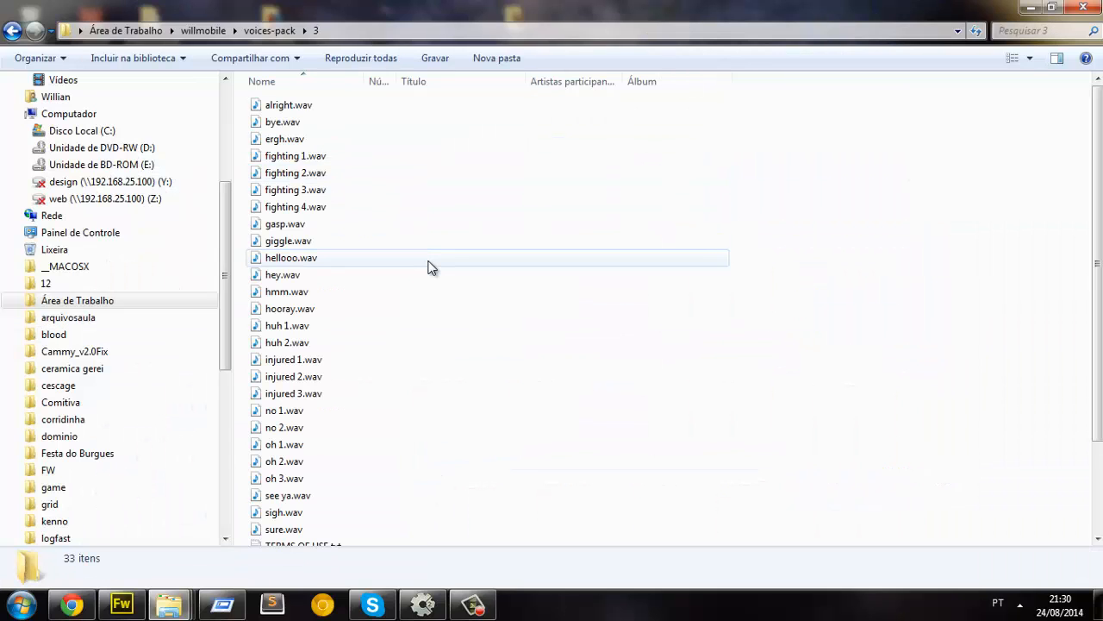
Step: Listen to the fighting 1, fighting 3 and fighting 4 voice clips in folder 3
double_click(324, 155)
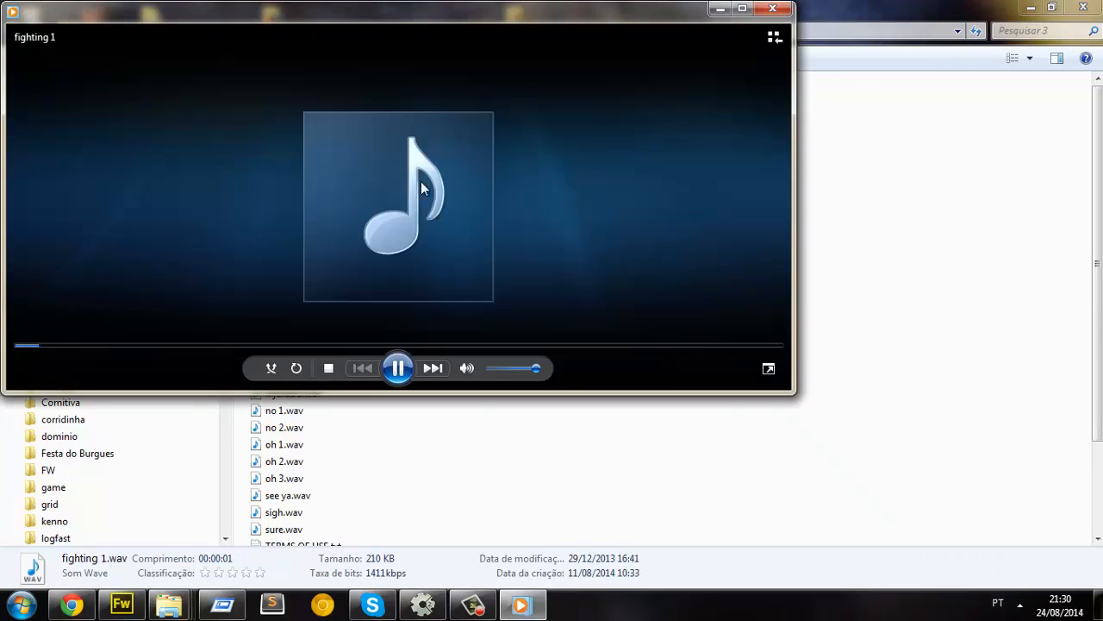
left_click(466, 423)
double_click(301, 196)
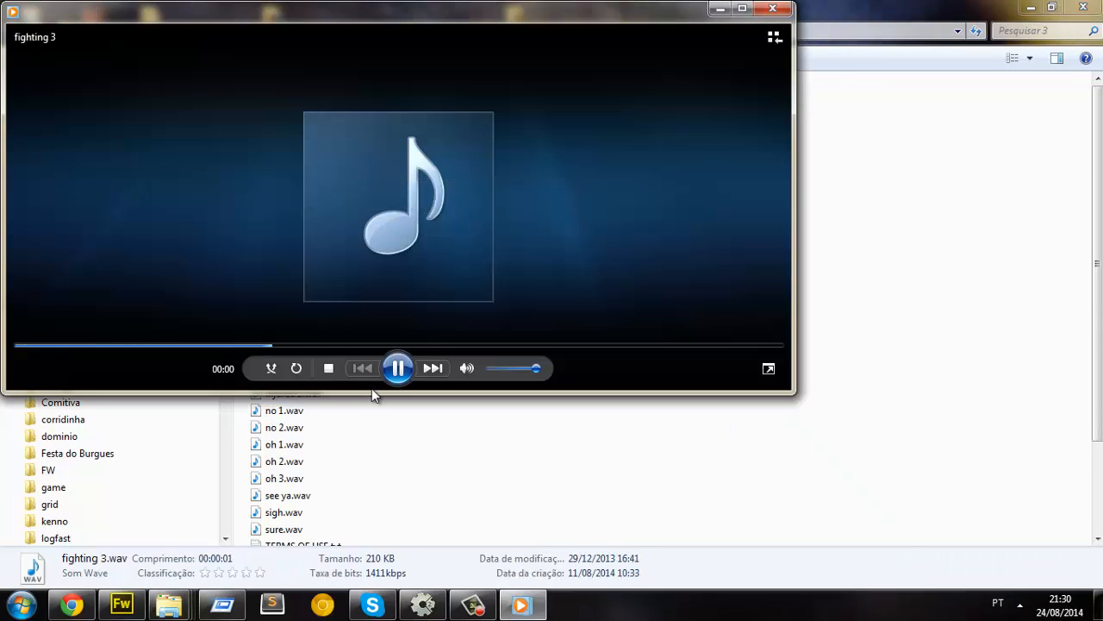
left_click(377, 405)
double_click(327, 207)
left_click(395, 460)
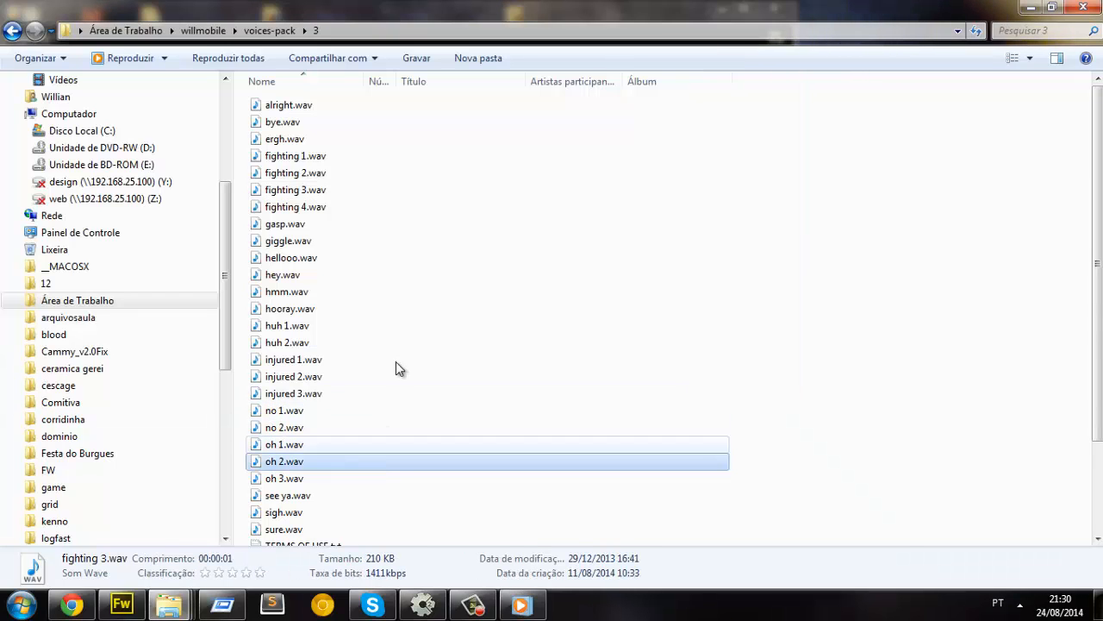
double_click(333, 210)
left_click(327, 444)
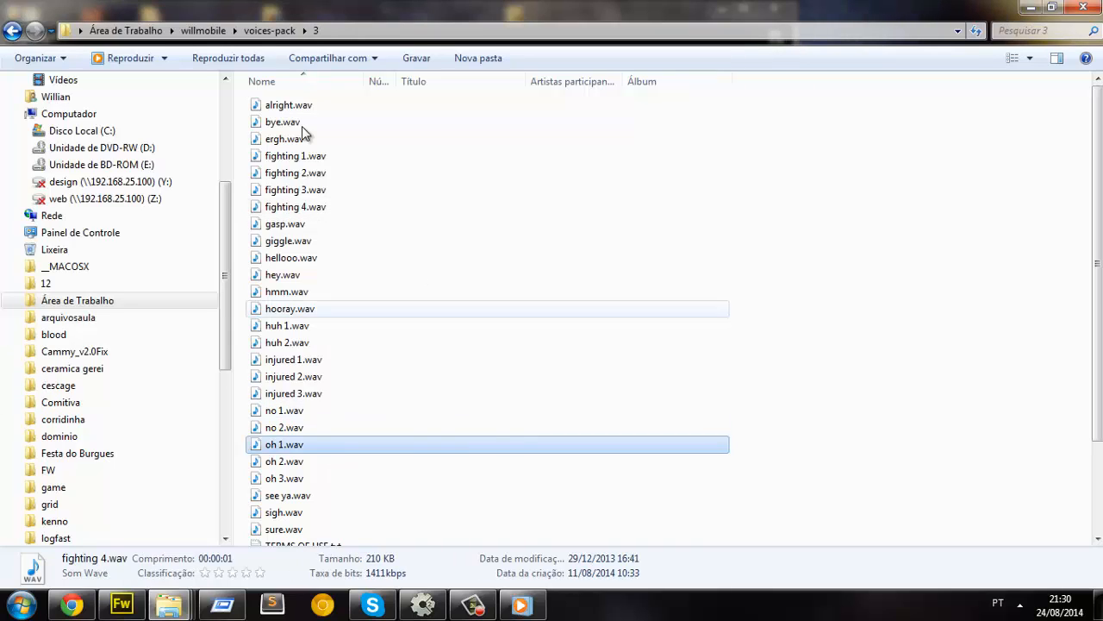
Step: Open folder 2 of voices-pack and listen to its fighting 2 and fighting 3 clips
left_click(12, 30)
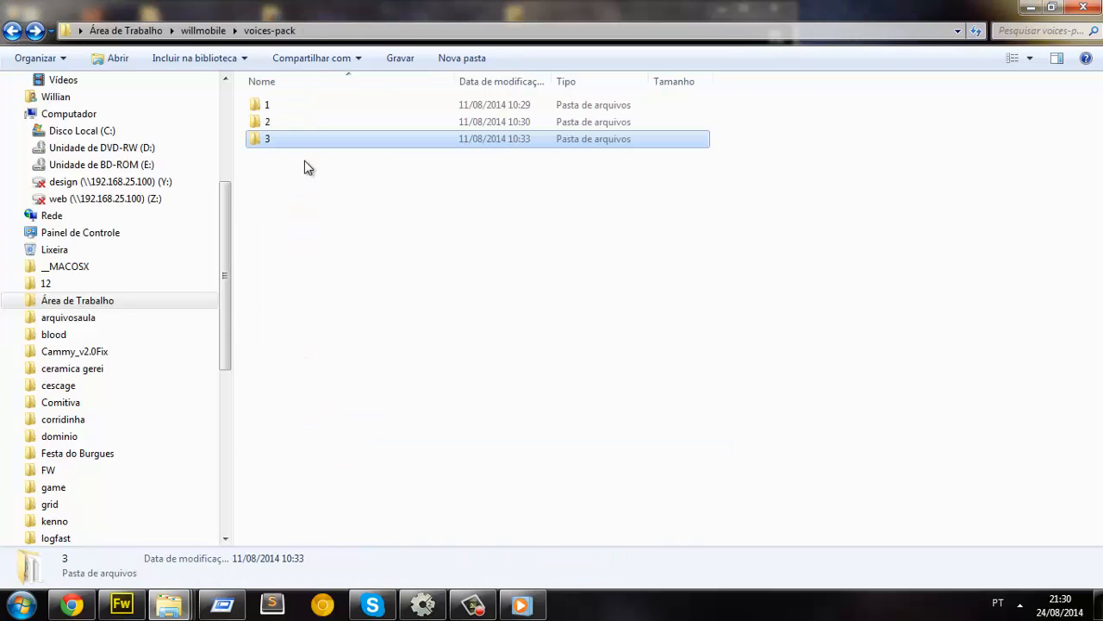
double_click(289, 118)
scroll(373, 226, "down", 1)
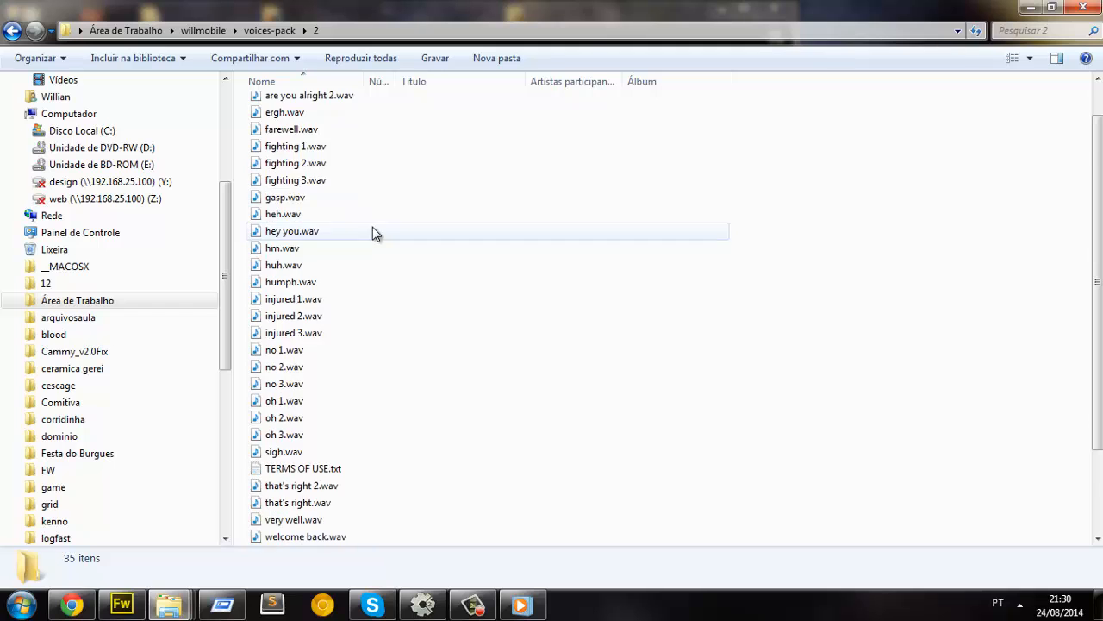
scroll(372, 226, "up", 1)
left_click(354, 212)
double_click(354, 211)
left_click(320, 439)
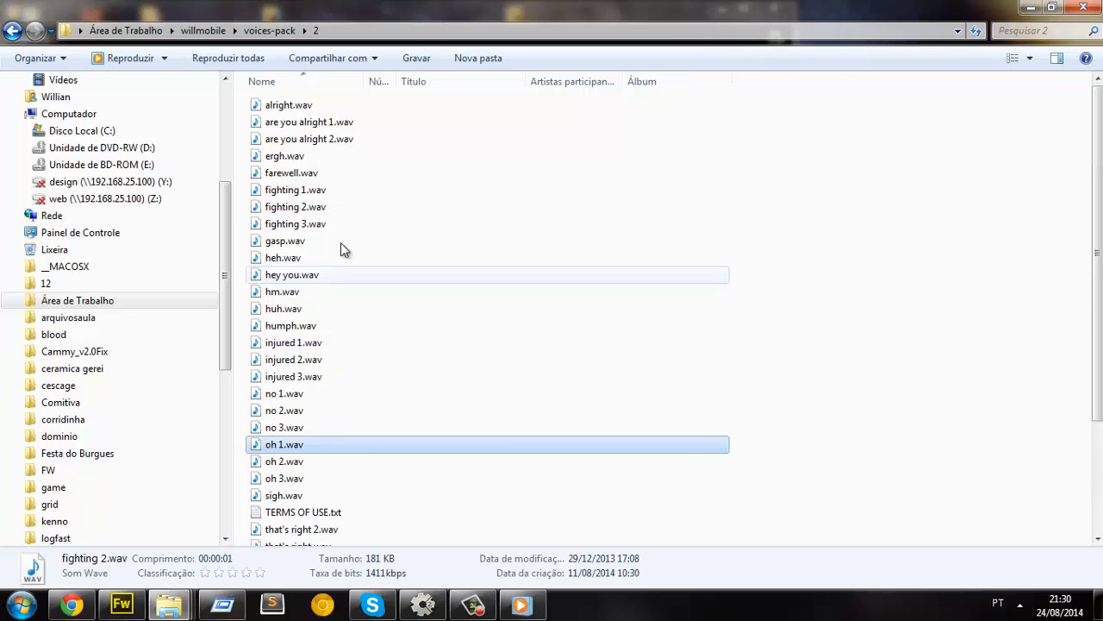
double_click(339, 227)
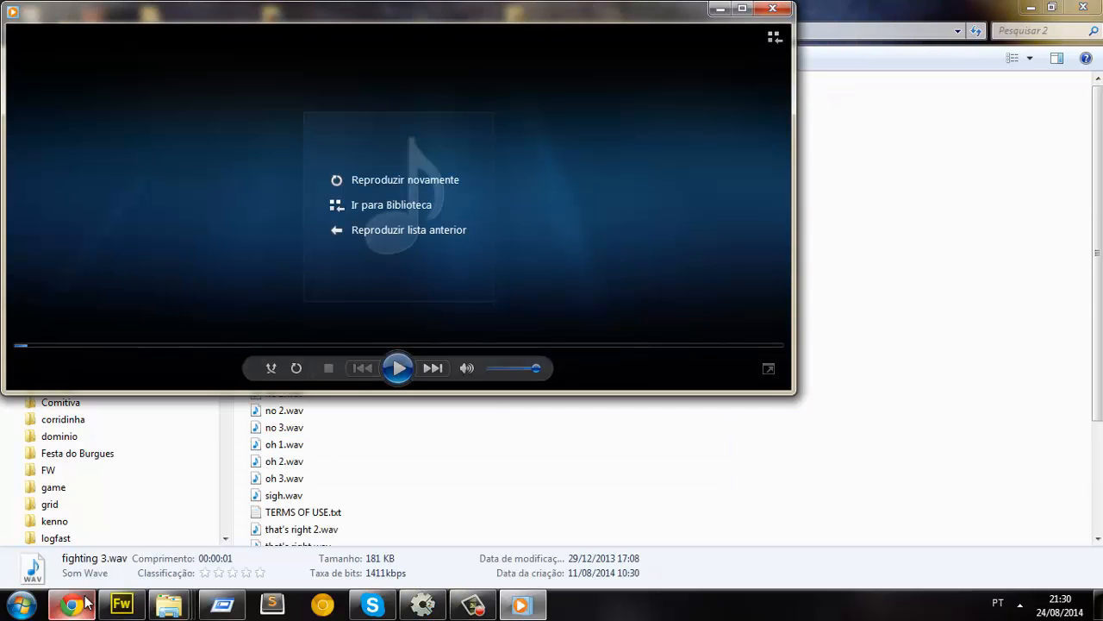
Step: Return to the game preview in Chrome and test running to the ground's right end, back left, and jumping
left_click(71, 603)
key("Right")
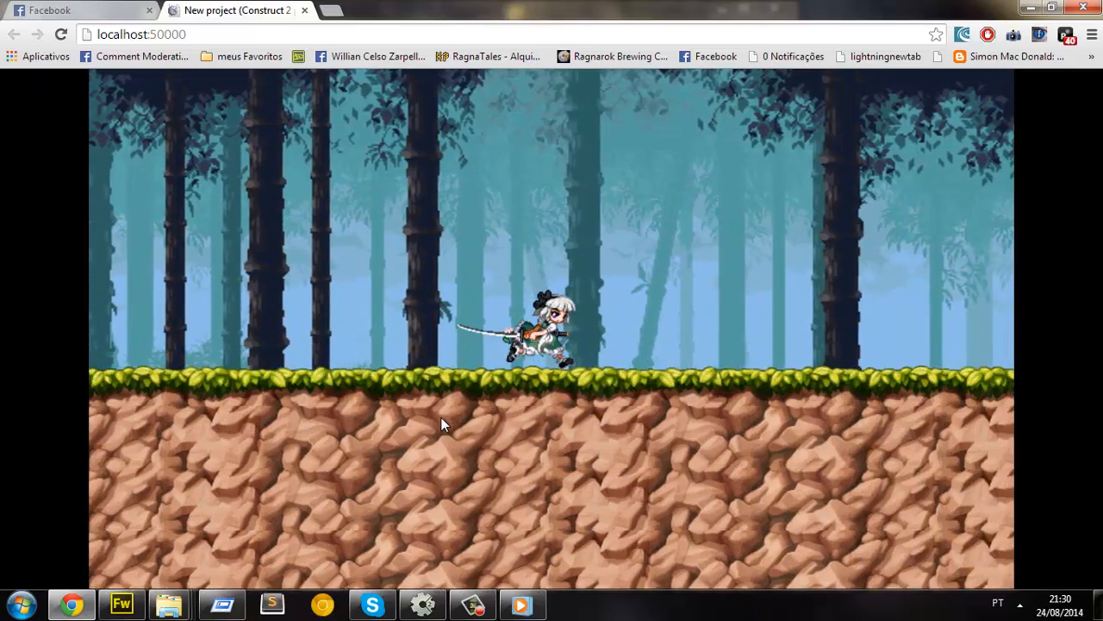
key("Right")
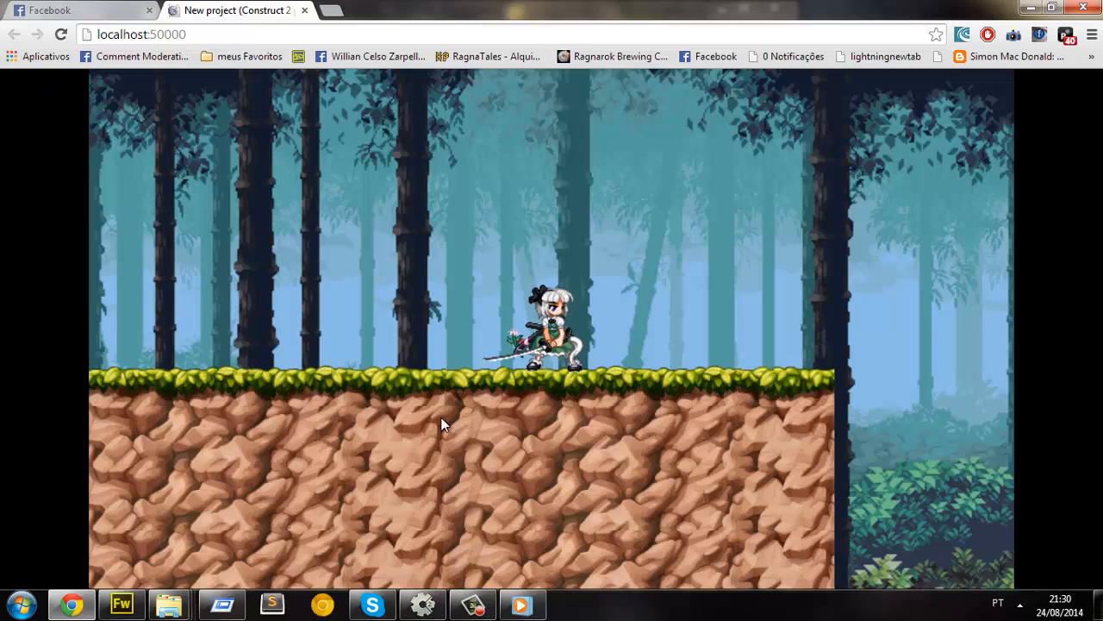
key("Left")
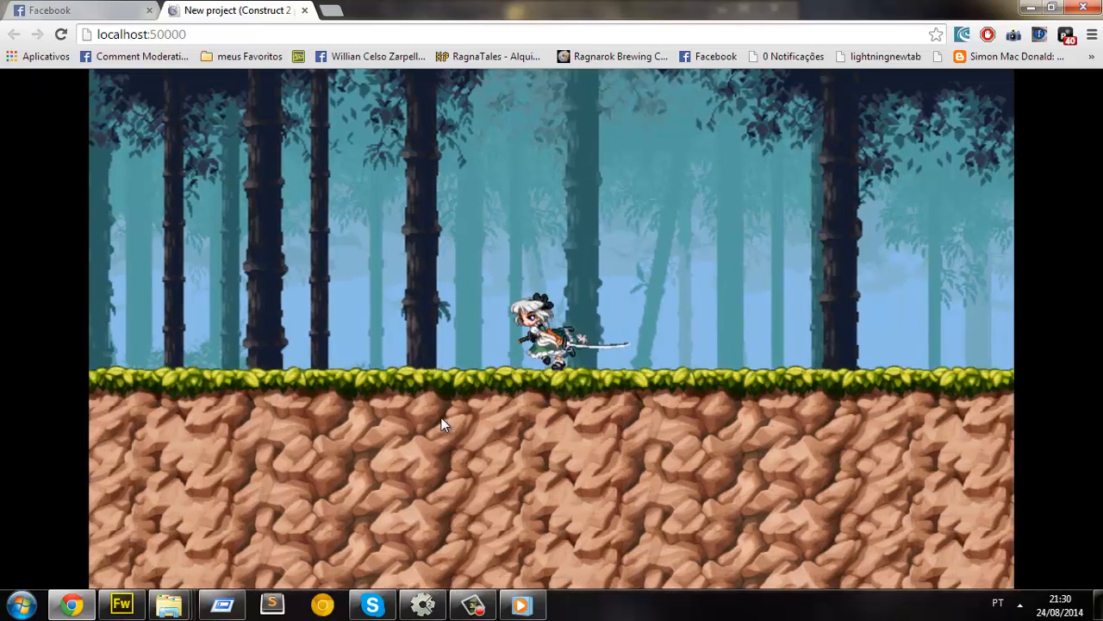
key("Up")
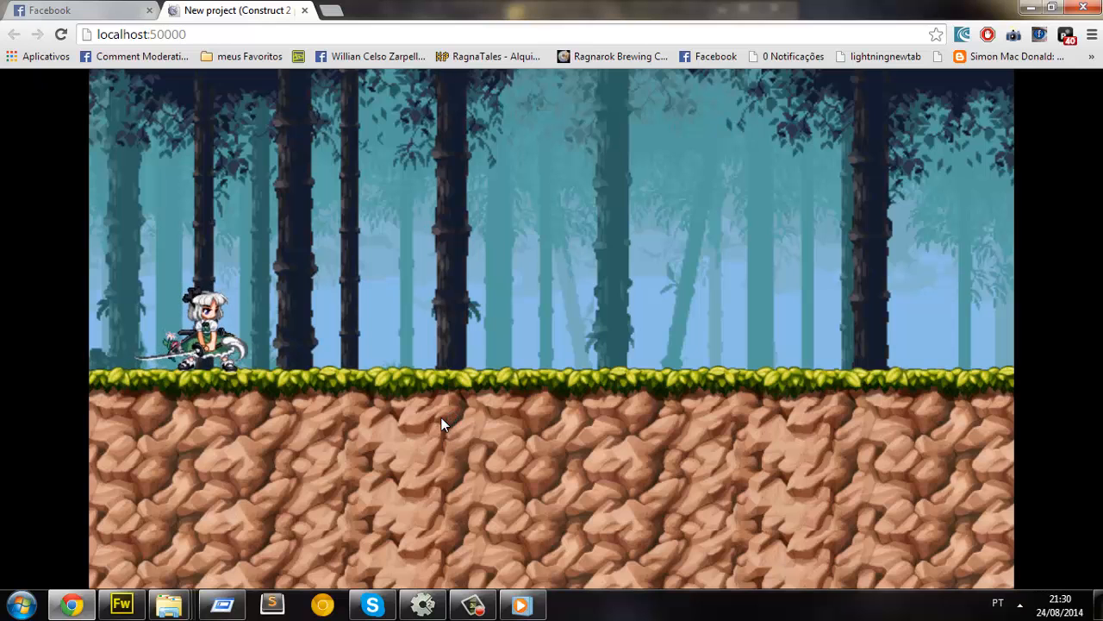
left_click(474, 604)
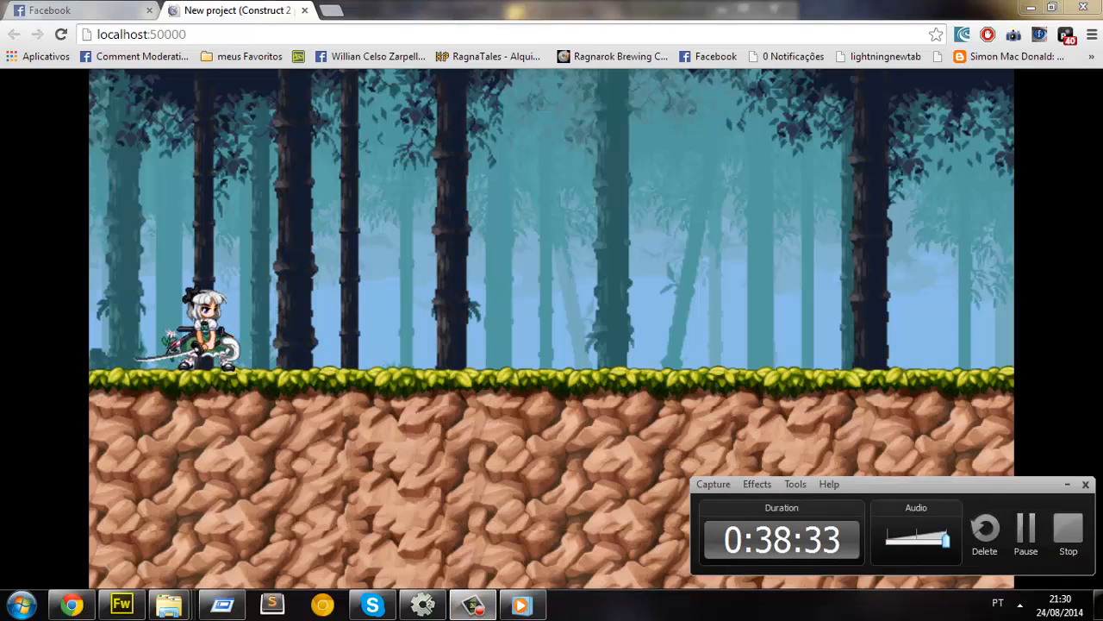